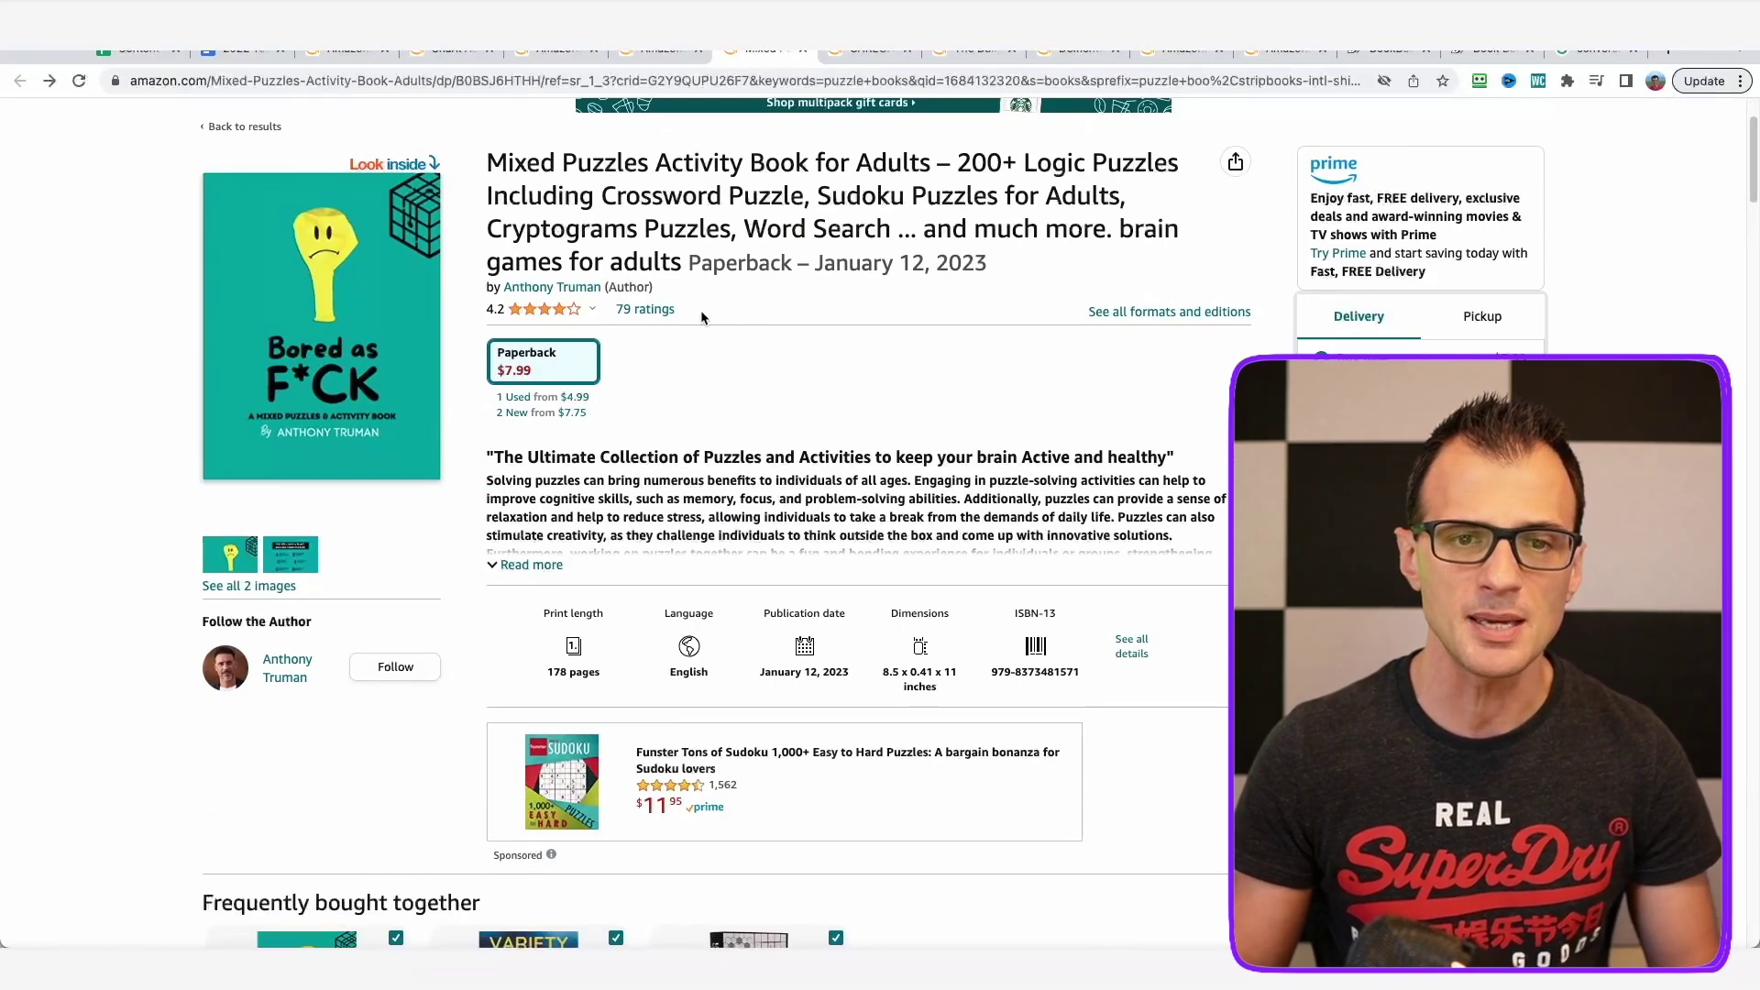
# Open the sample preview of the Mixed Puzzles Activity Book for Adults and look through its interior puzzle pages.
pyautogui.click(827, 319)
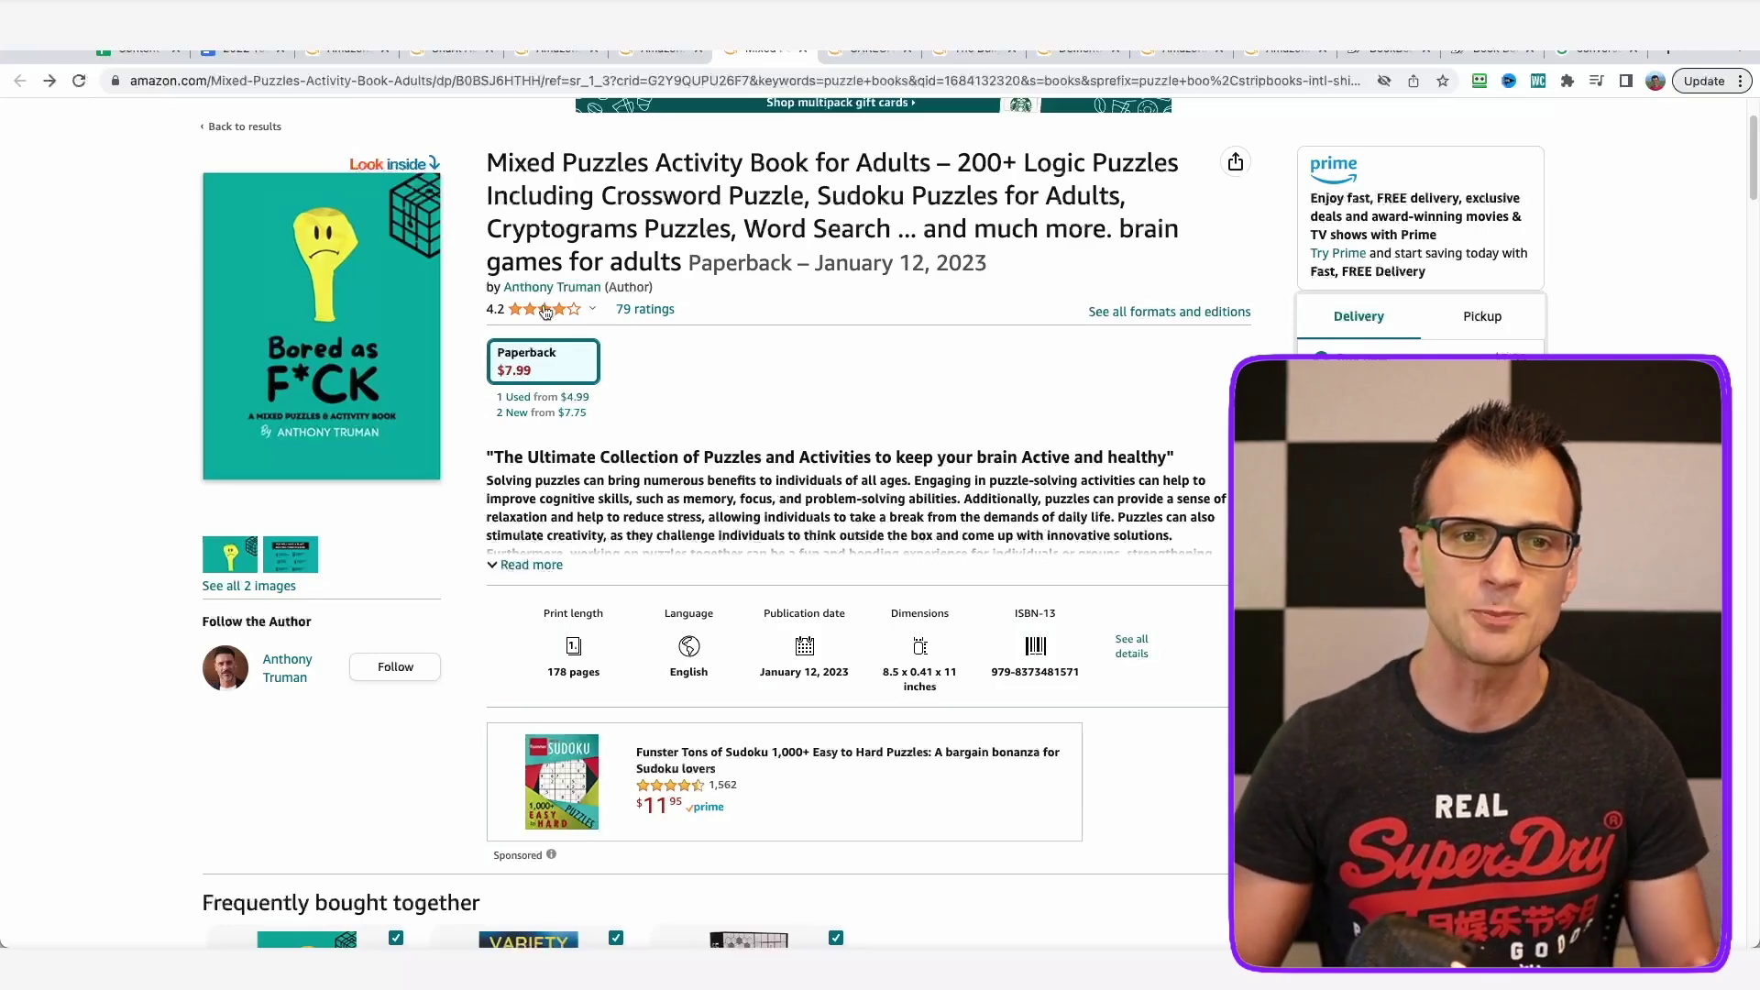
pyautogui.click(800, 379)
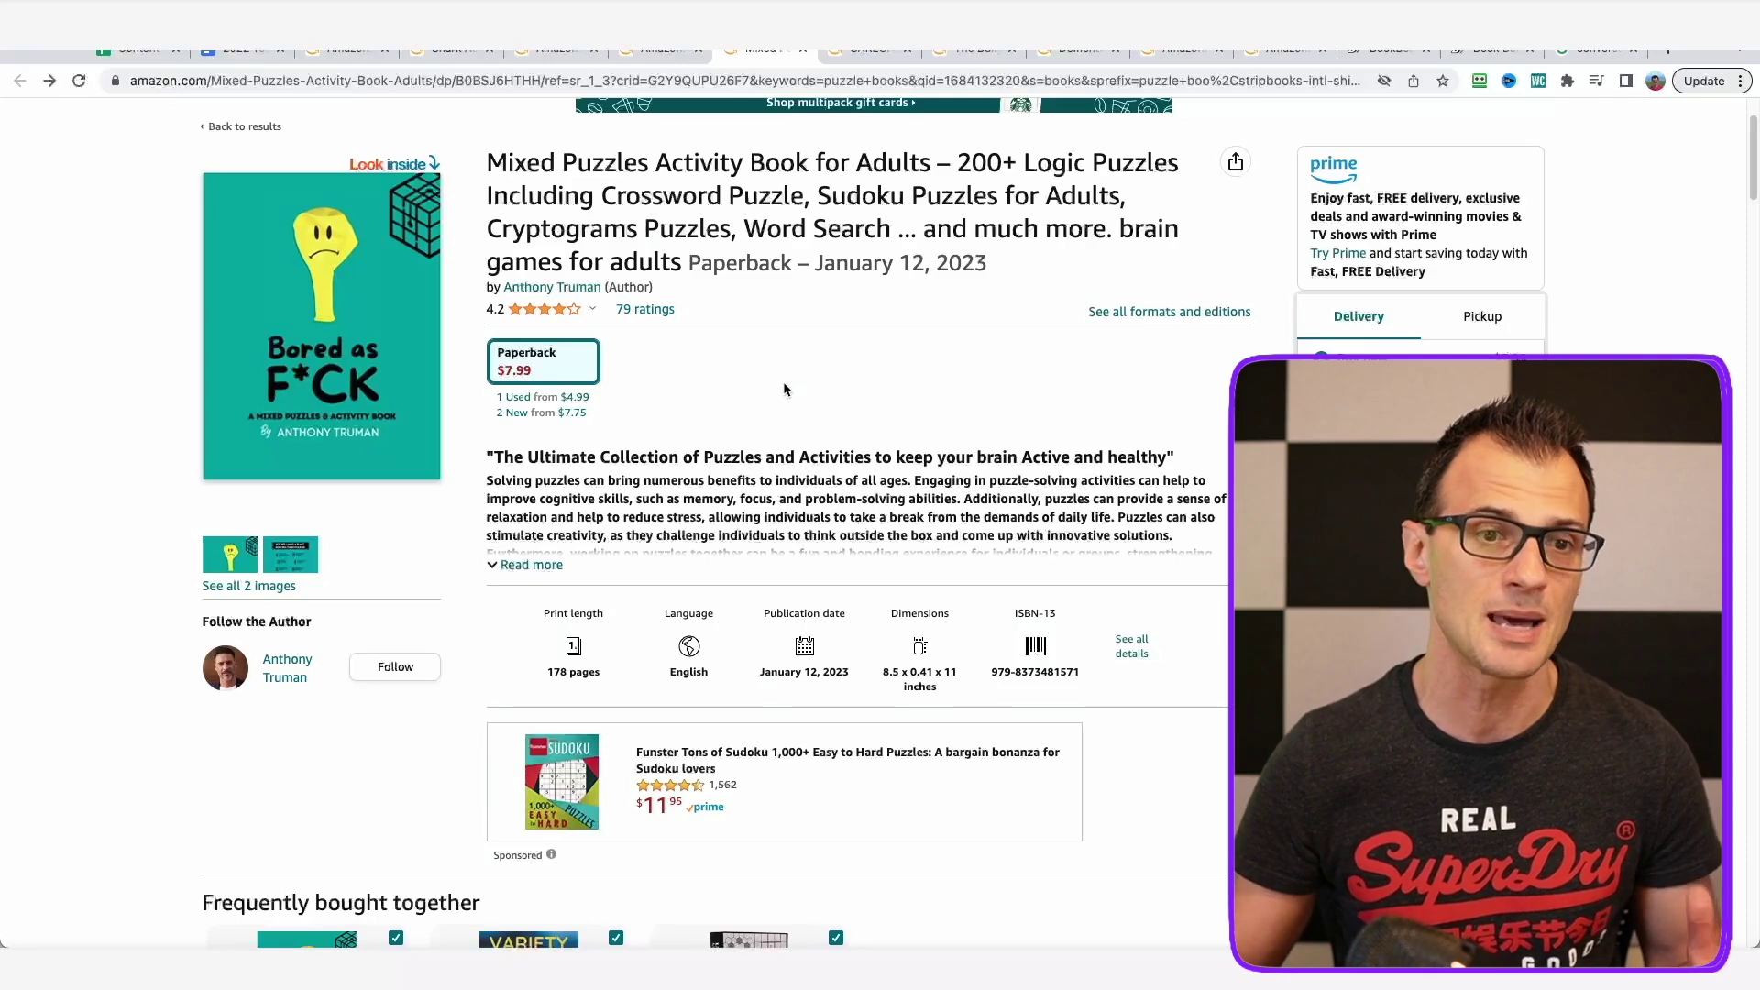
pyautogui.click(379, 164)
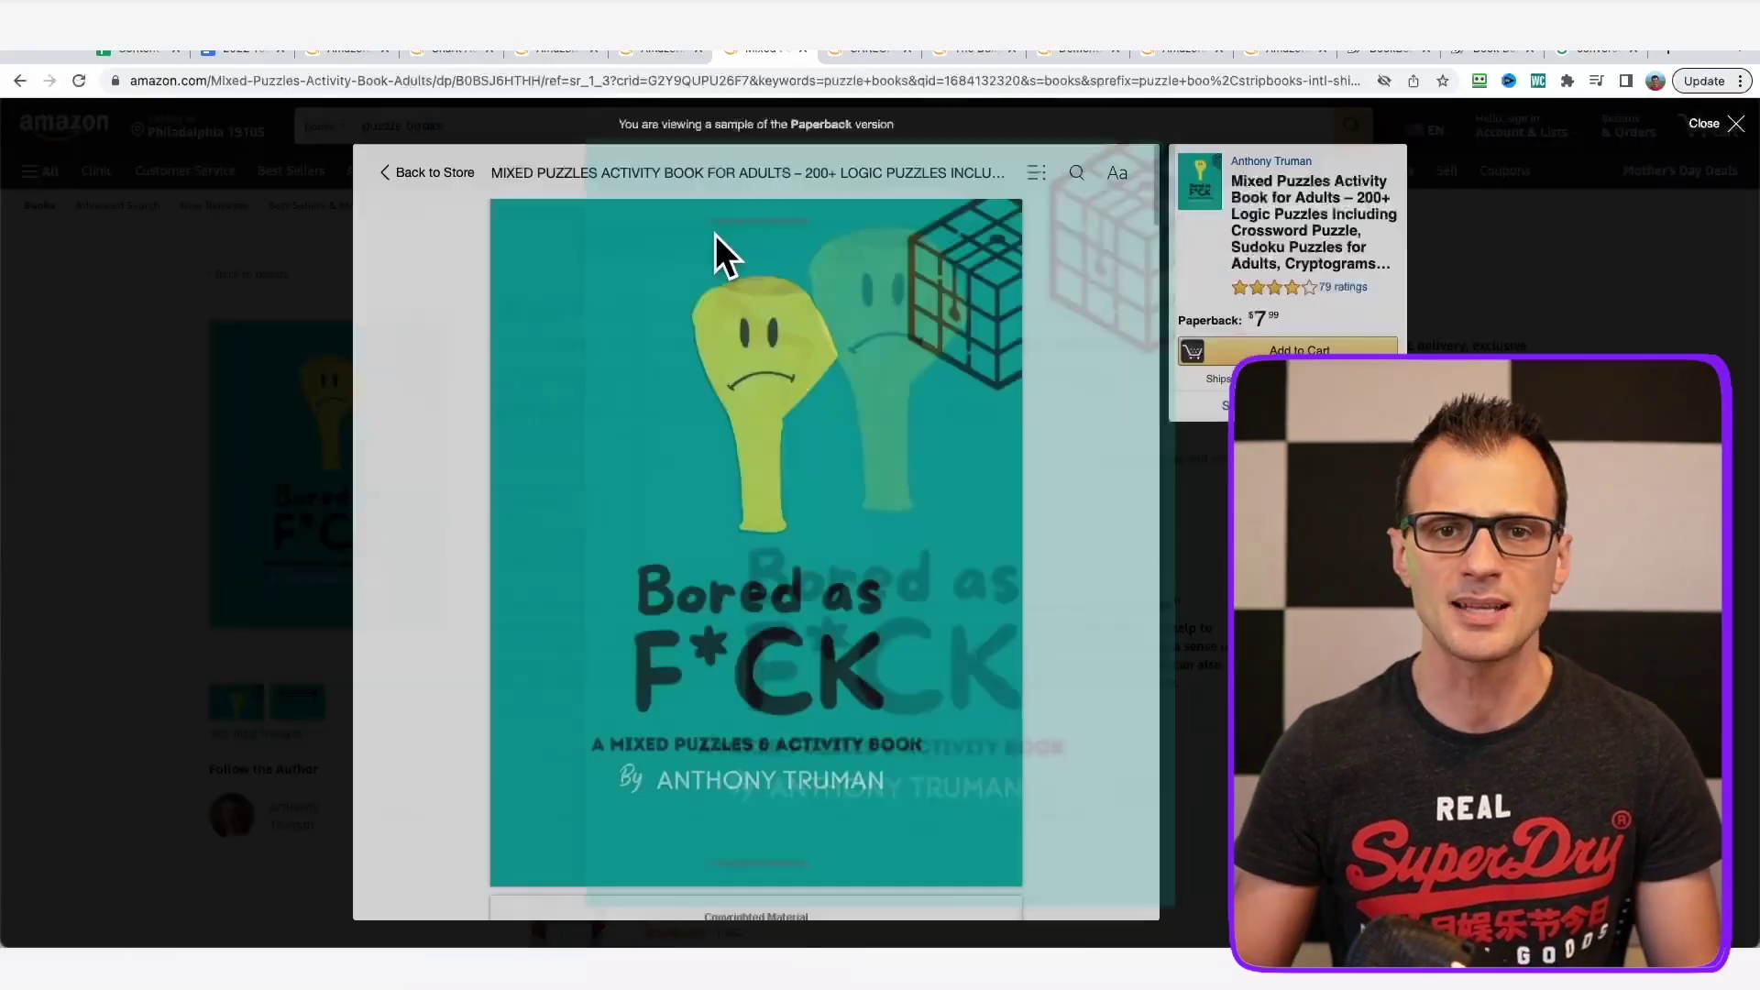
pyautogui.scroll(-10, 1111, 641)
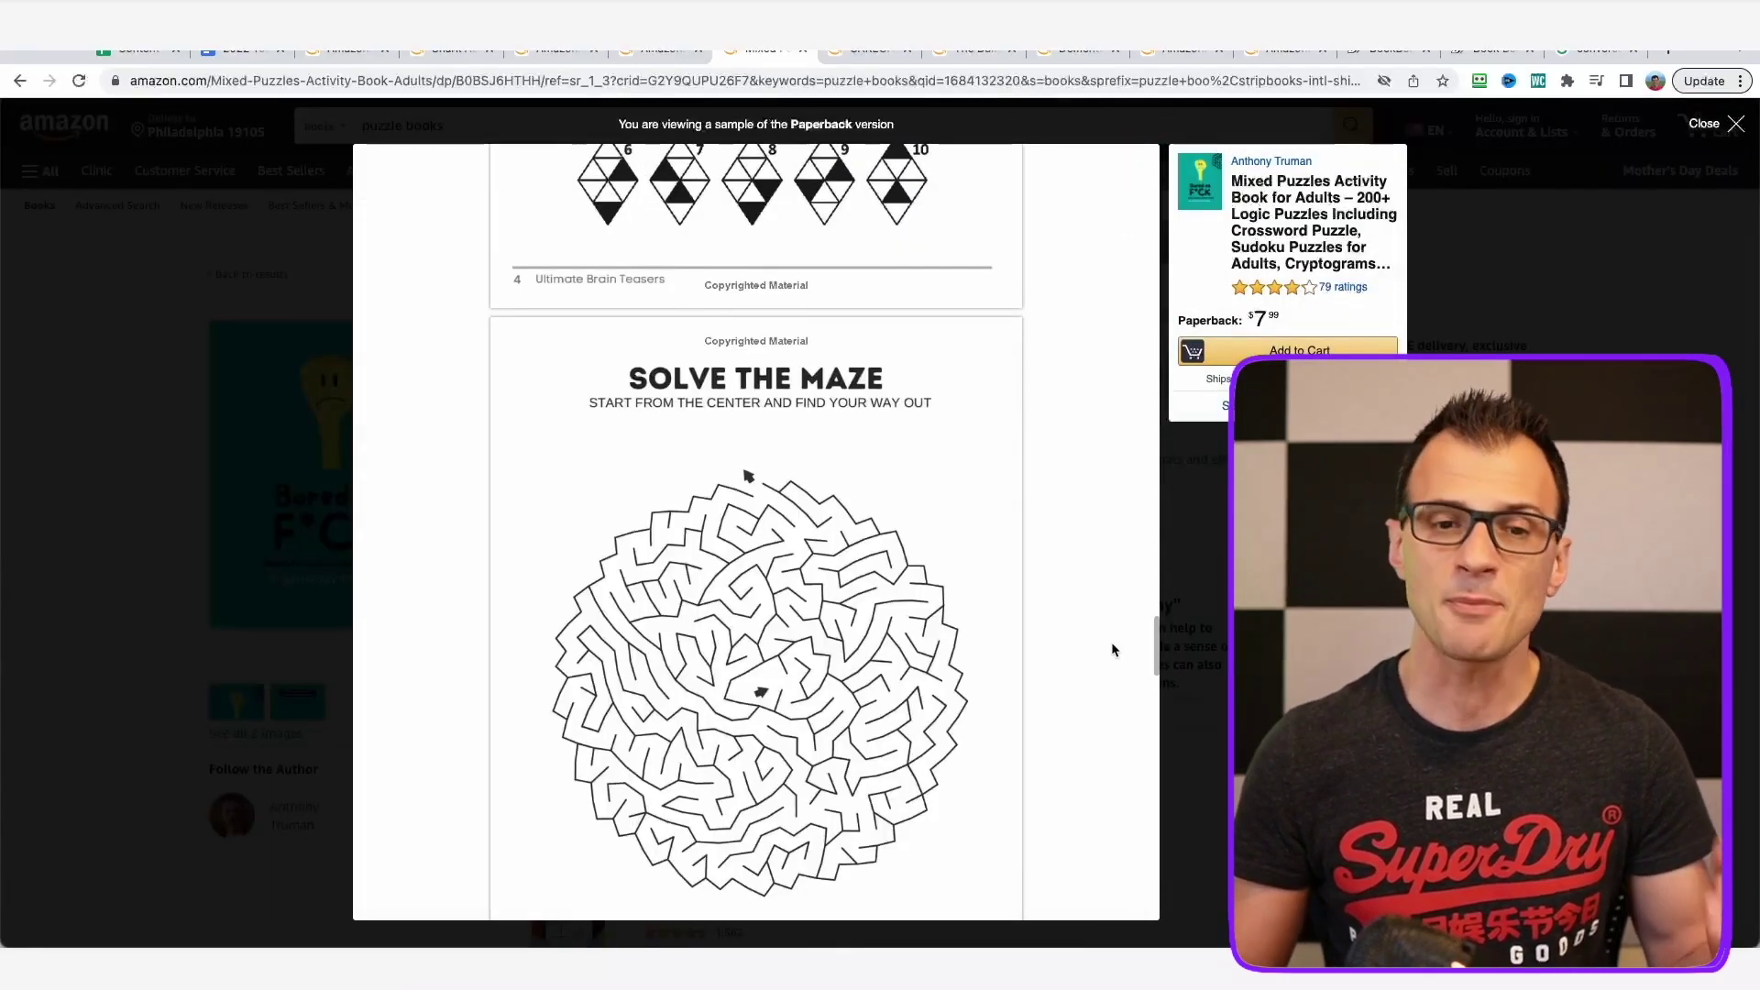
pyautogui.scroll(-3, 1091, 644)
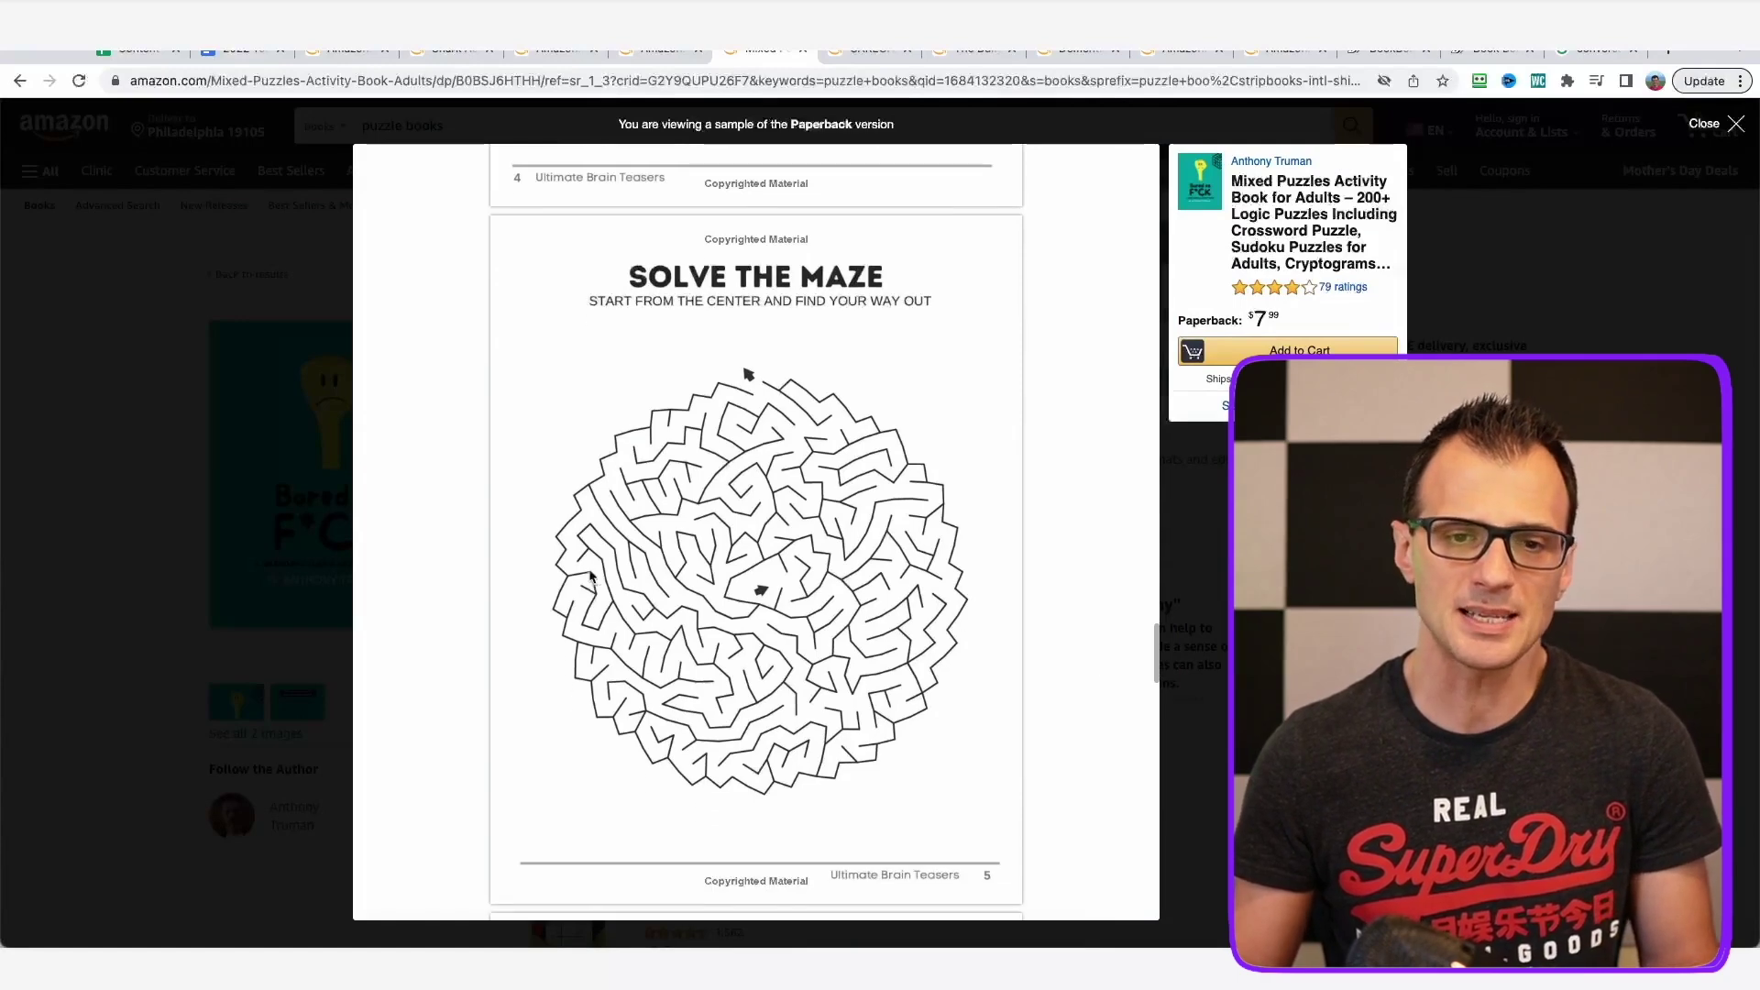
pyautogui.scroll(-1, 777, 621)
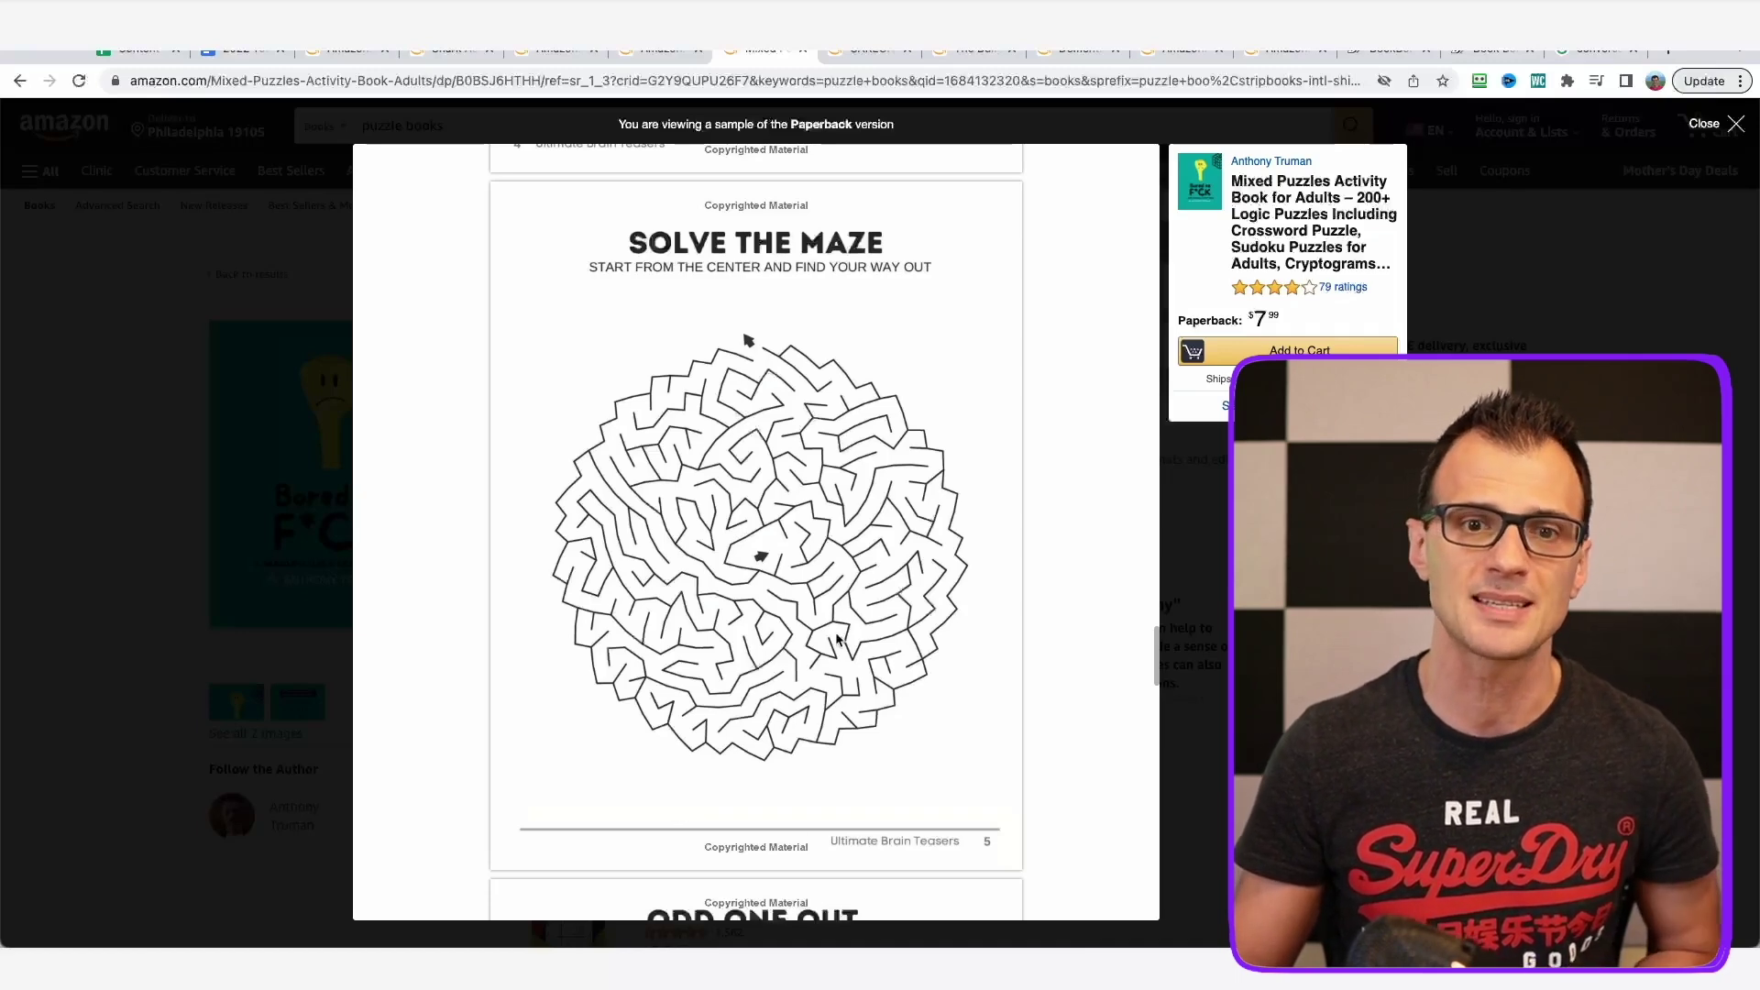
pyautogui.scroll(-15, 878, 626)
pyautogui.scroll(-3, 874, 632)
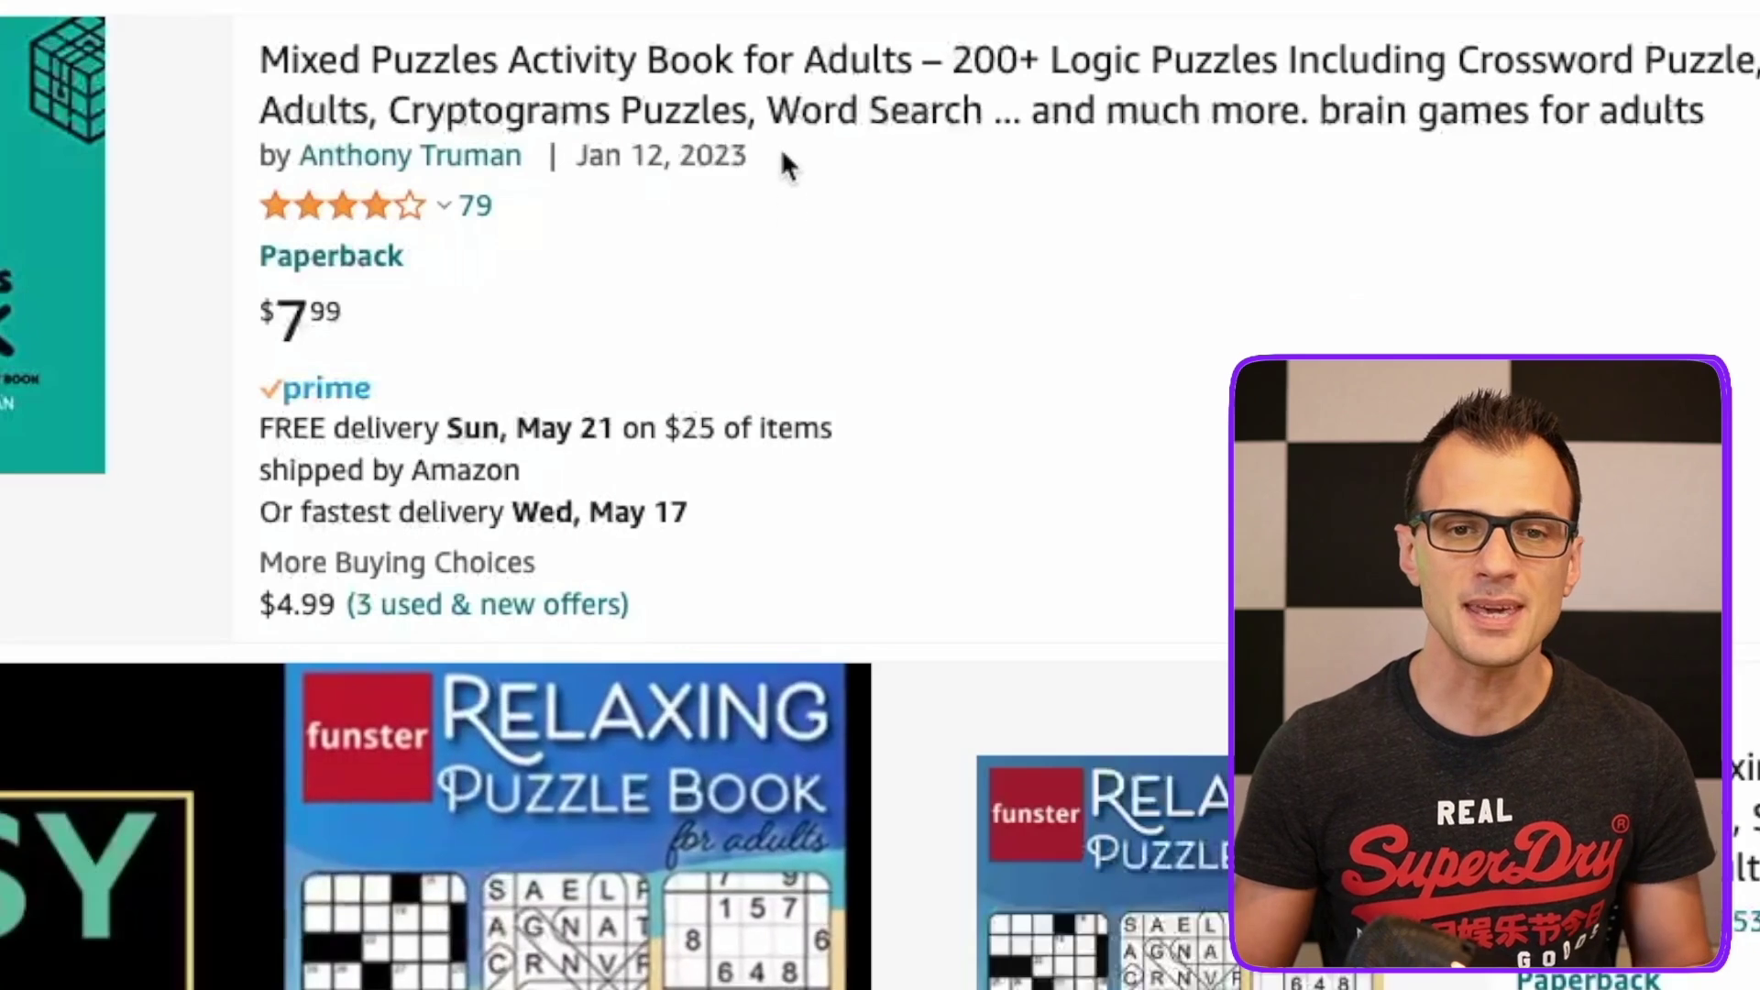
# Check the publication date of the Mixed Puzzles Activity Book in the Amazon search results.
pyautogui.moveTo(786, 163); pyautogui.dragTo(570, 158)
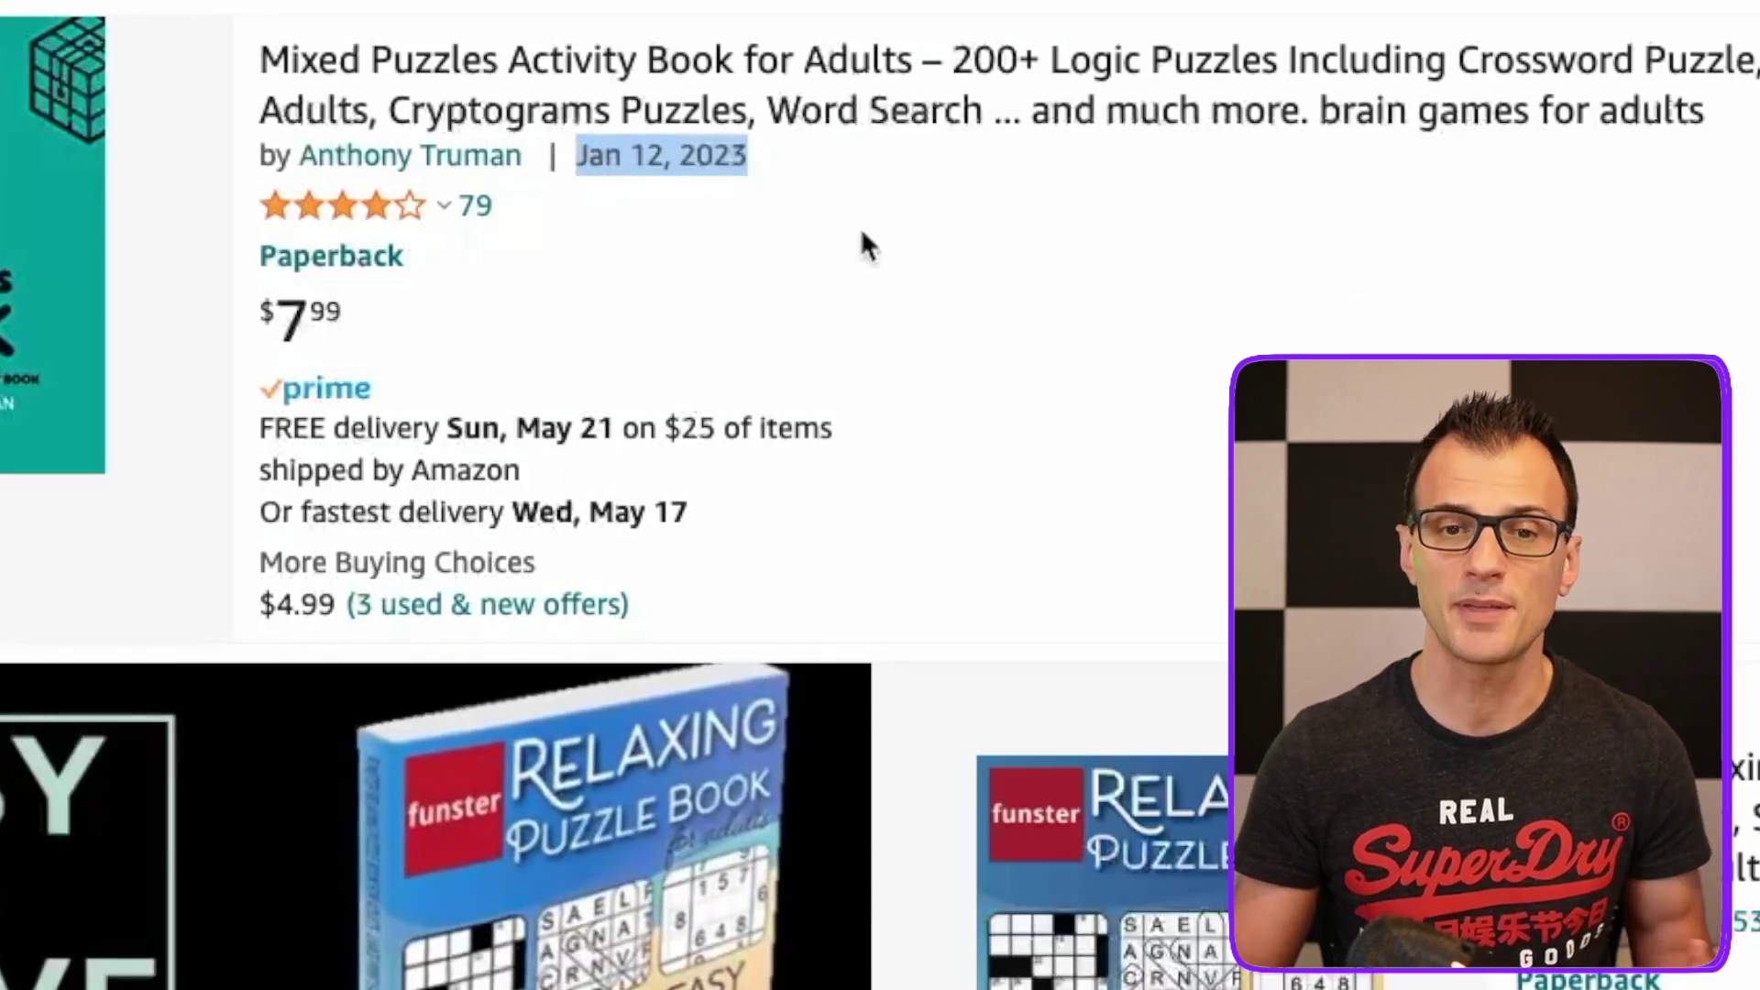
pyautogui.click(842, 174)
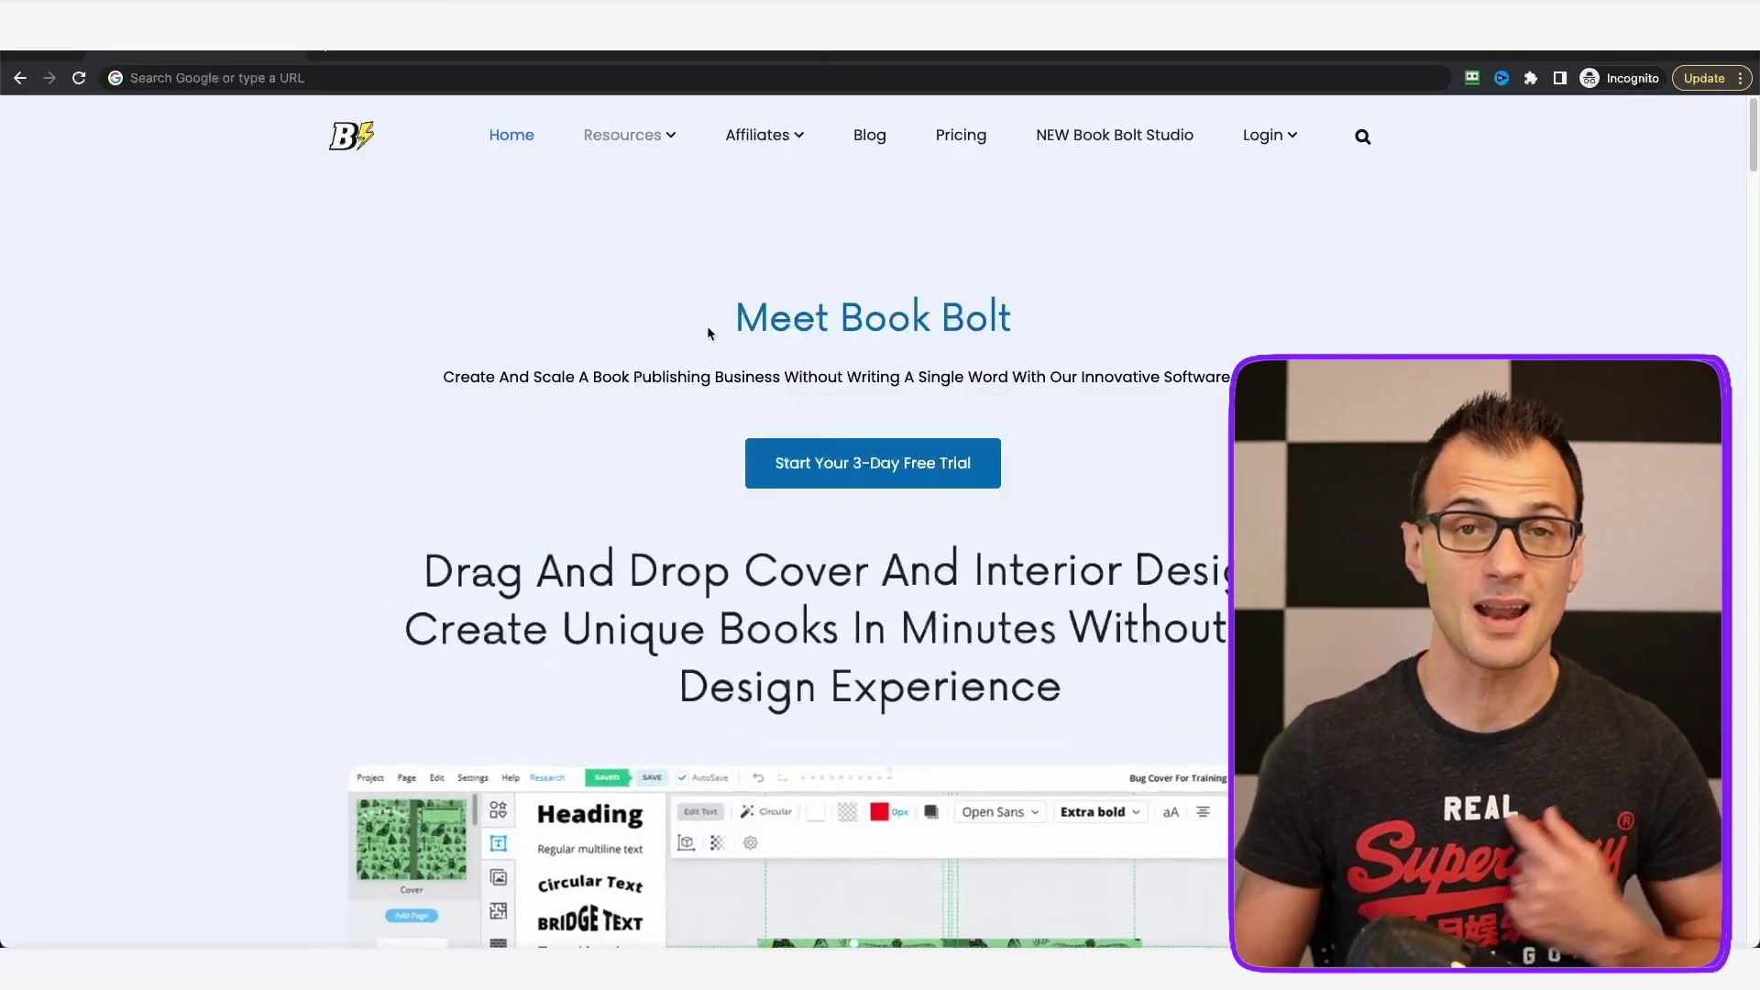
# Switch to the Book Bolt homepage and look over its introduction and designer preview.
pyautogui.moveTo(843, 320); pyautogui.dragTo(976, 323)
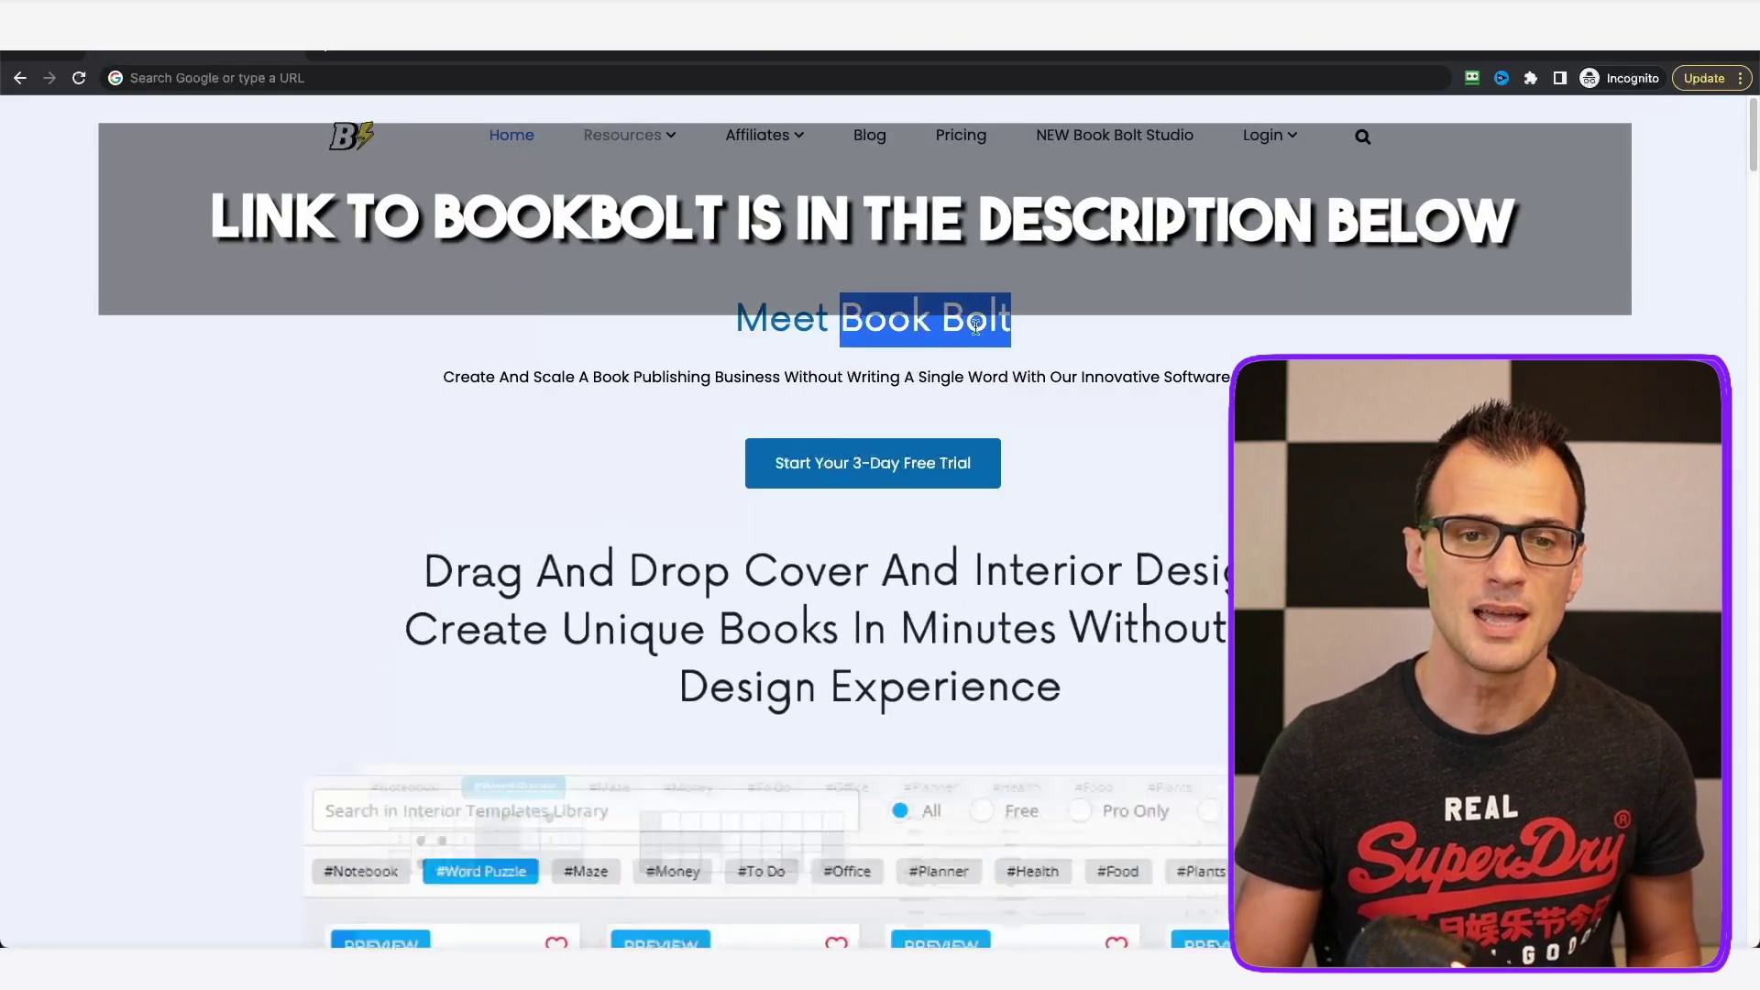
pyautogui.scroll(-3, 1005, 373)
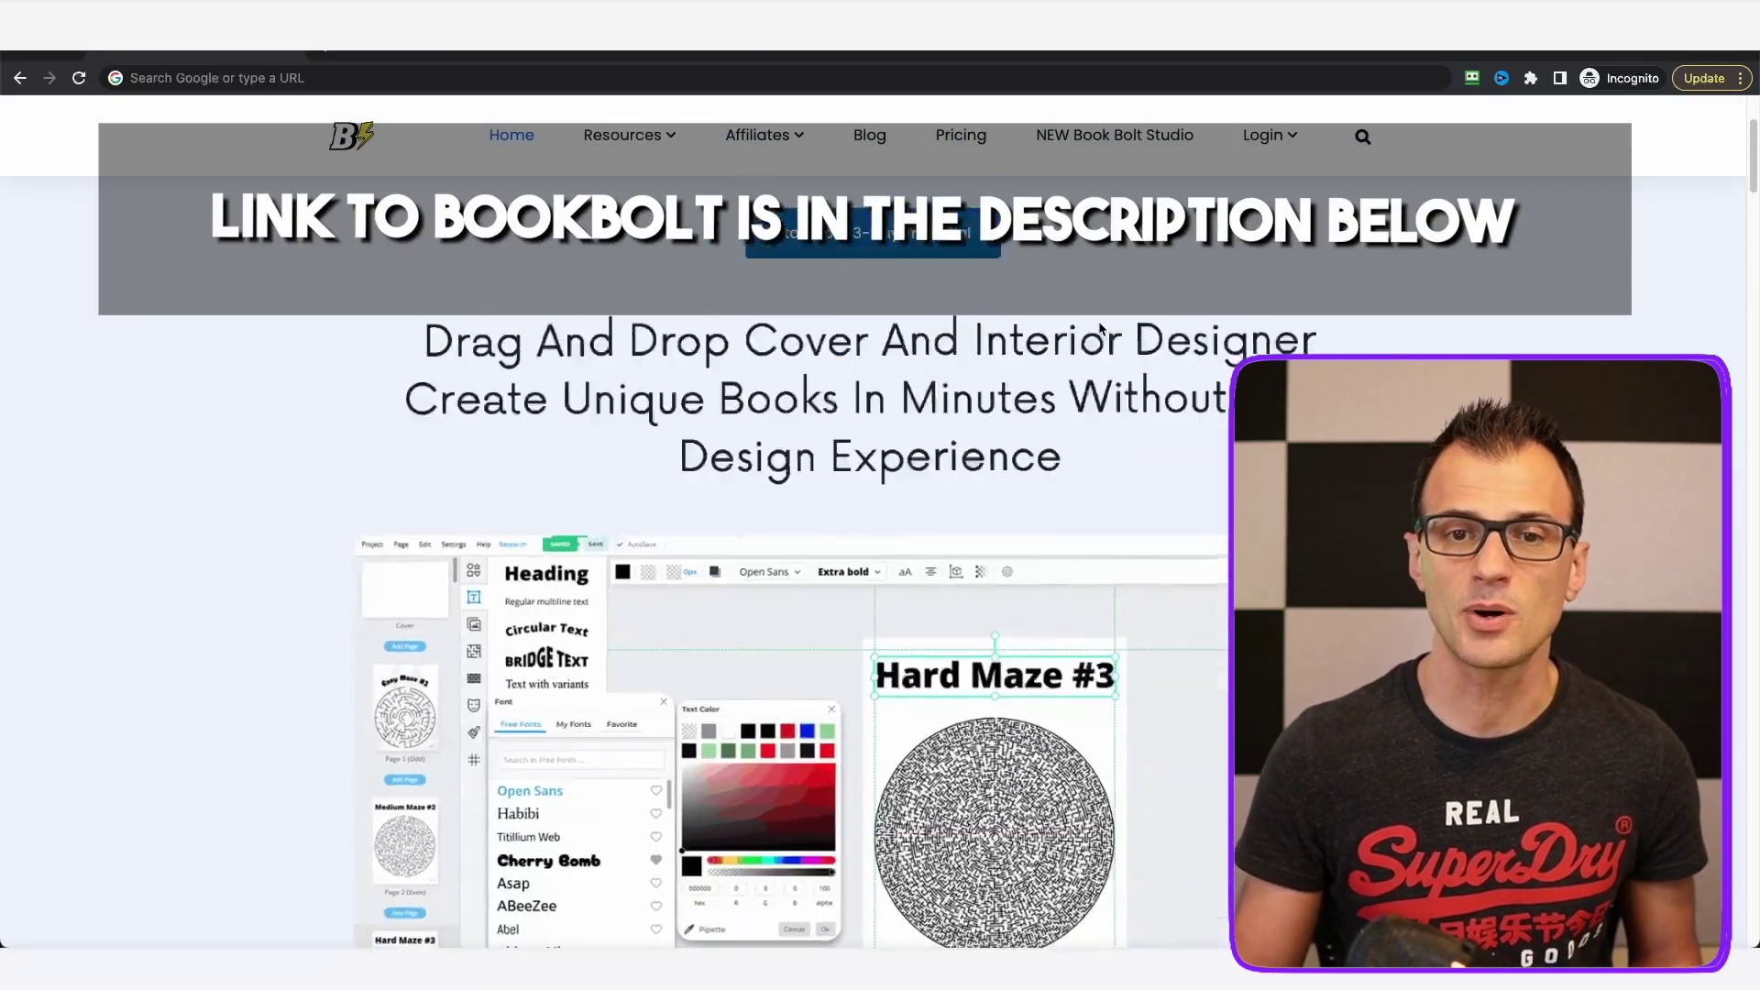
pyautogui.scroll(2, 1100, 329)
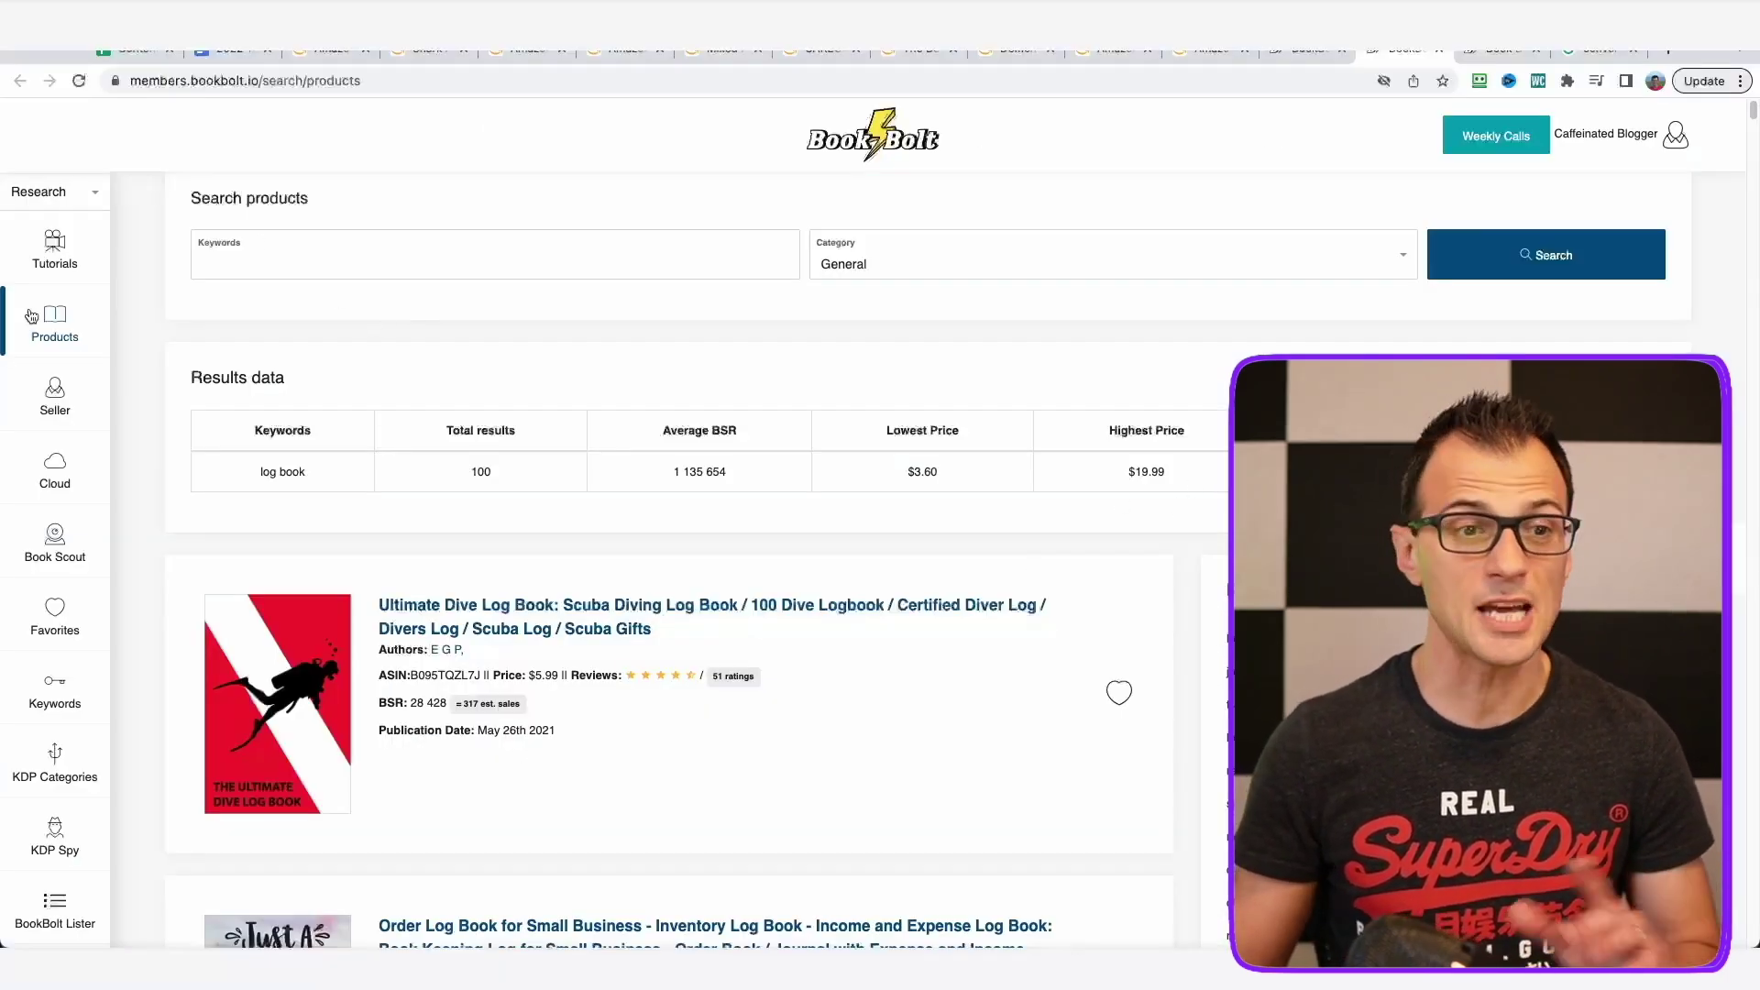
# Check the available module choices in the Book Bolt members area and stay with Research.
pyautogui.click(38, 195)
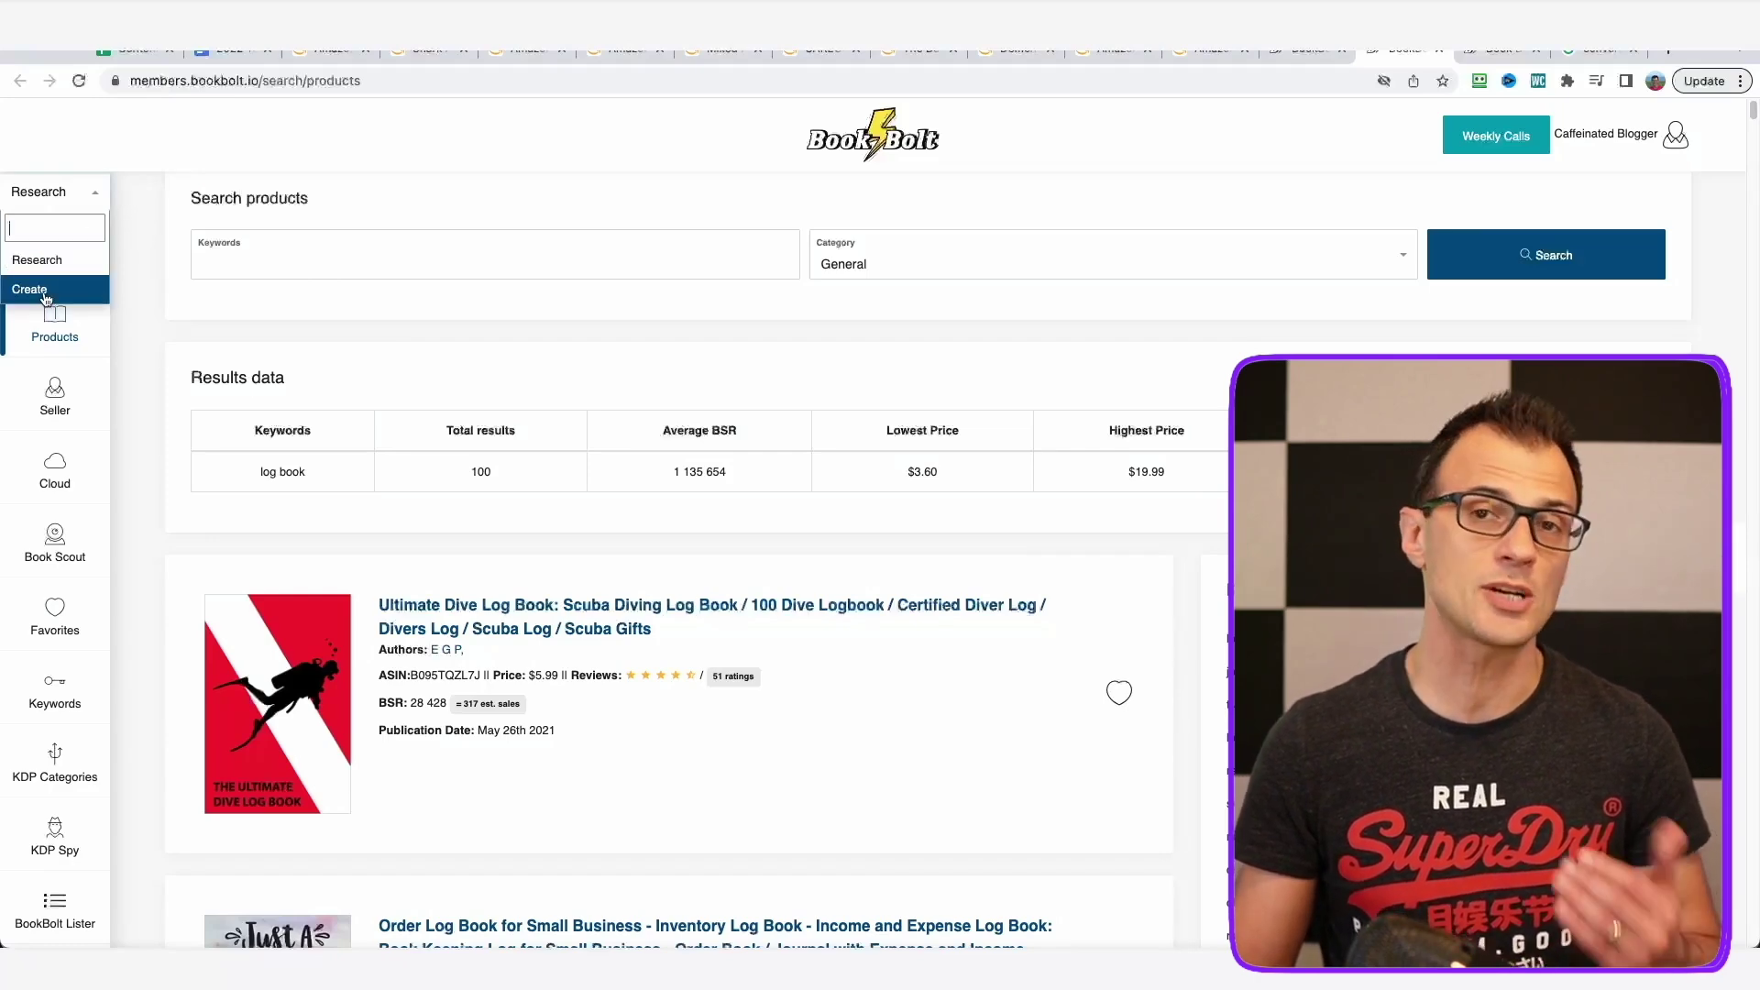
pyautogui.click(69, 261)
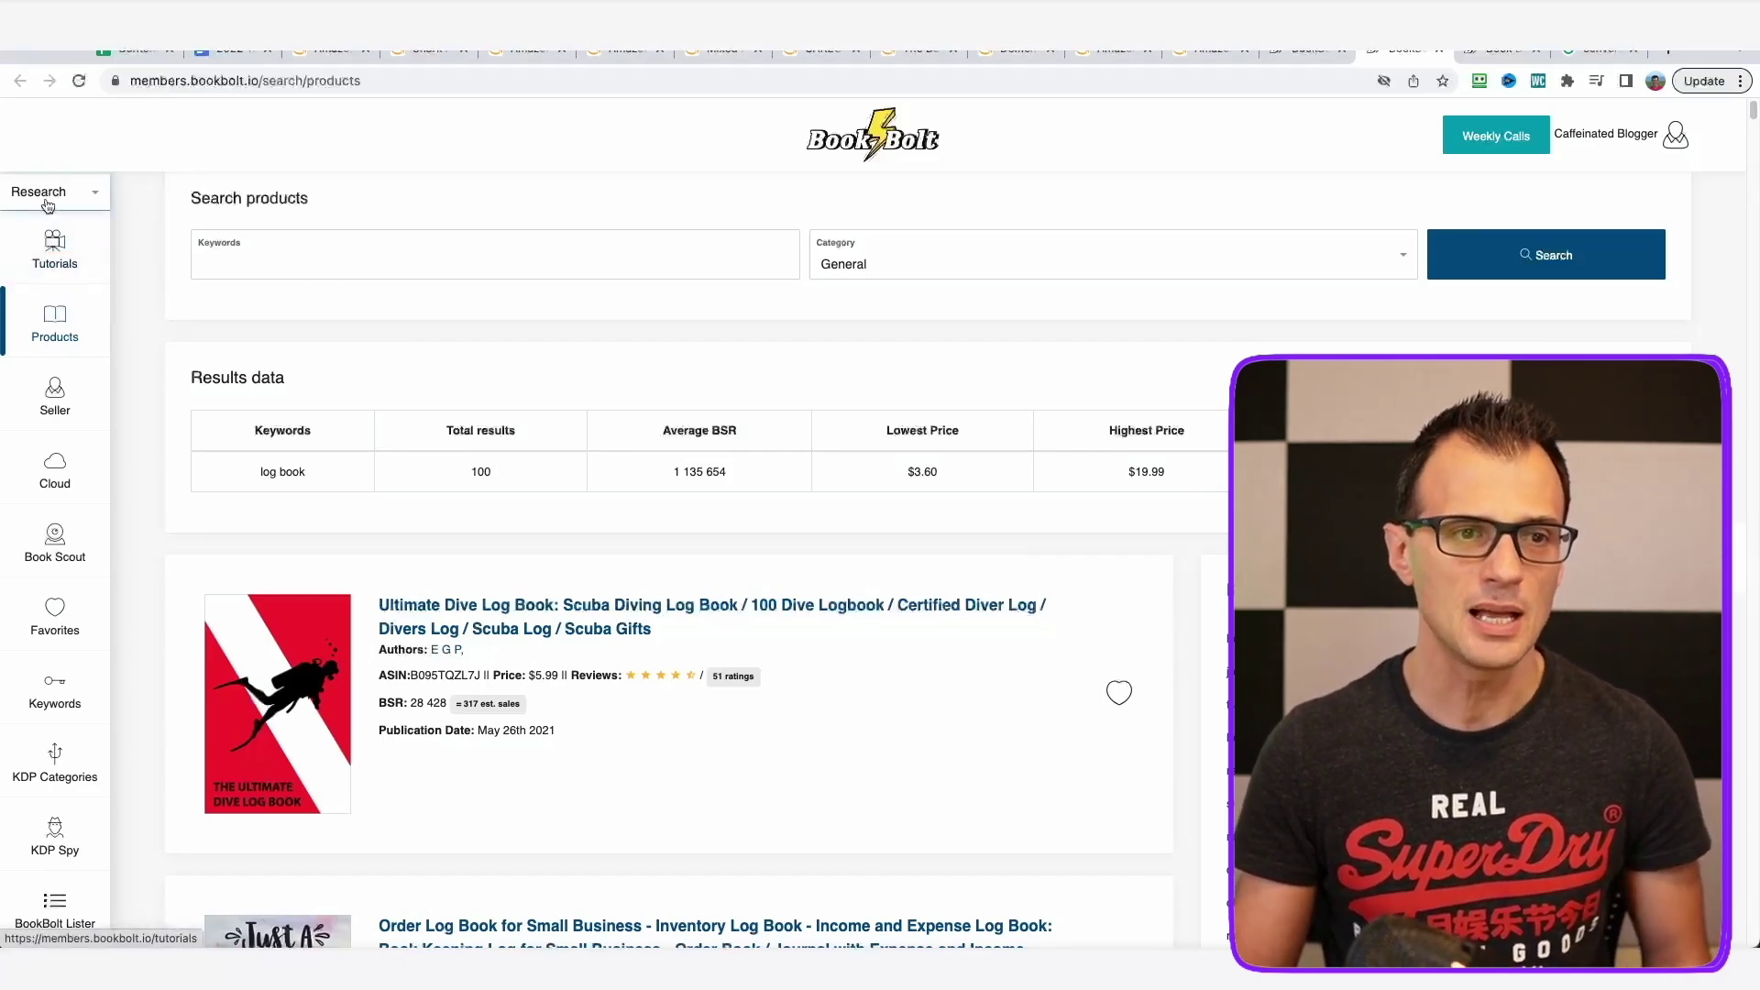
pyautogui.scroll(-2, 117, 338)
pyautogui.scroll(3, 118, 366)
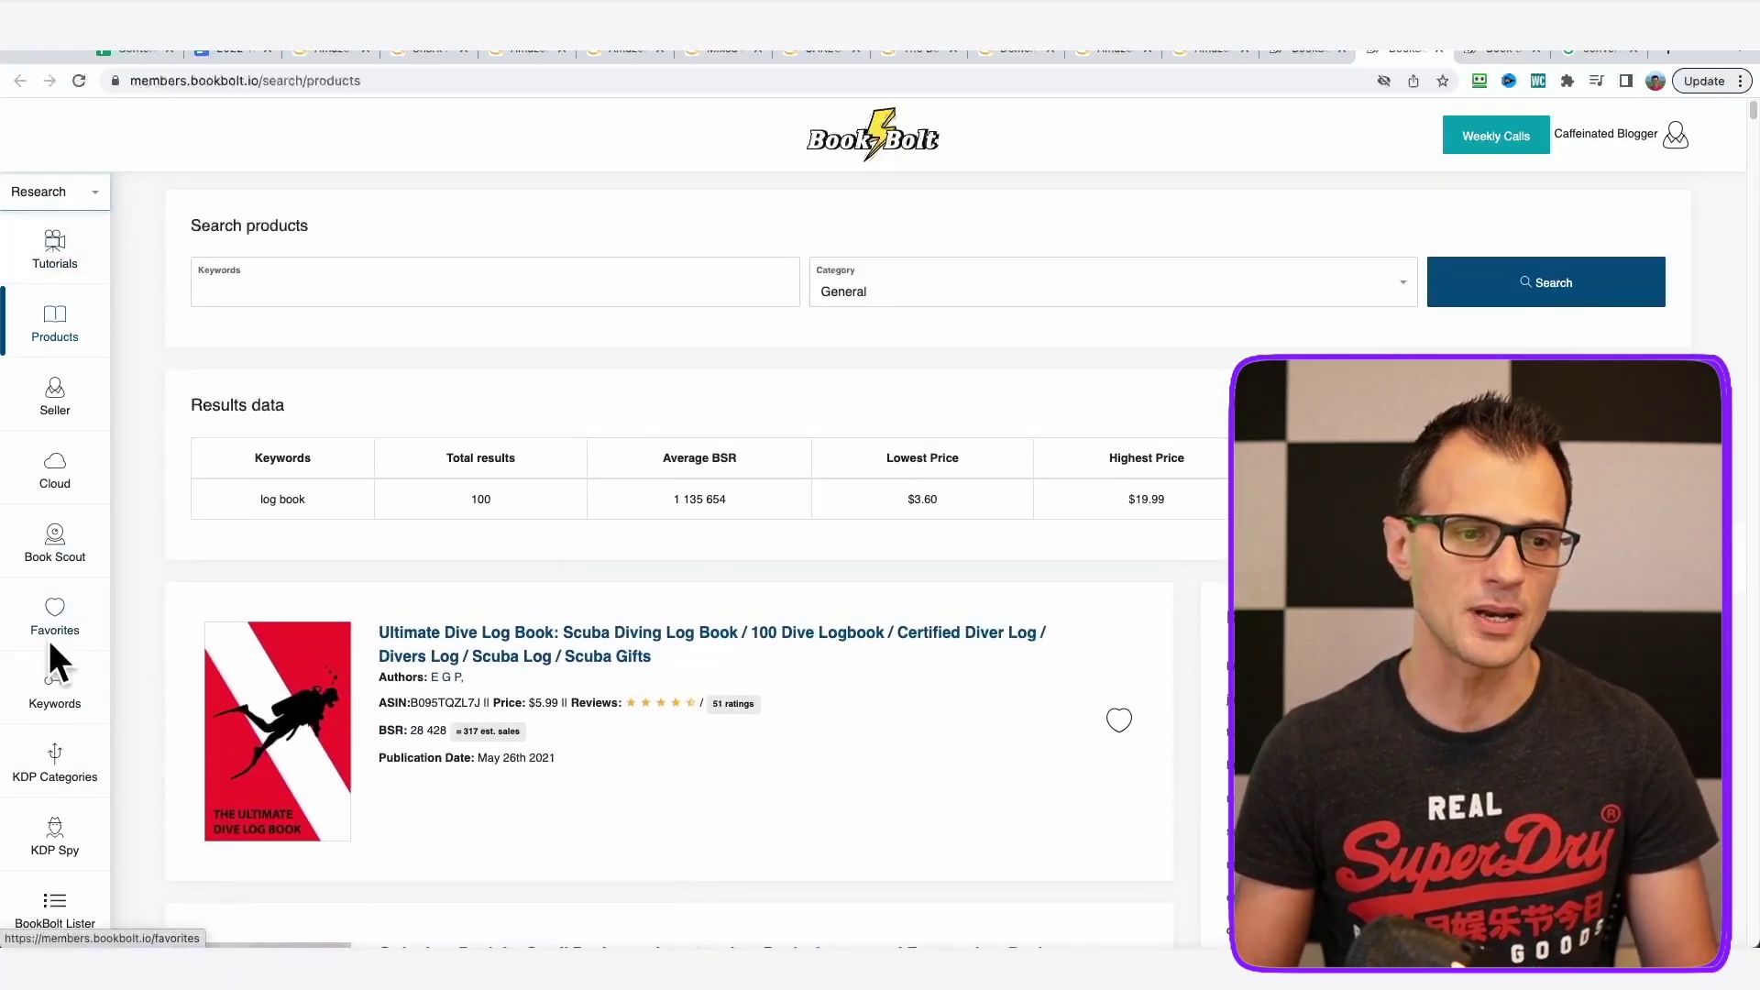
# Open the Research tutorials and look through the available videos.
pyautogui.click(63, 261)
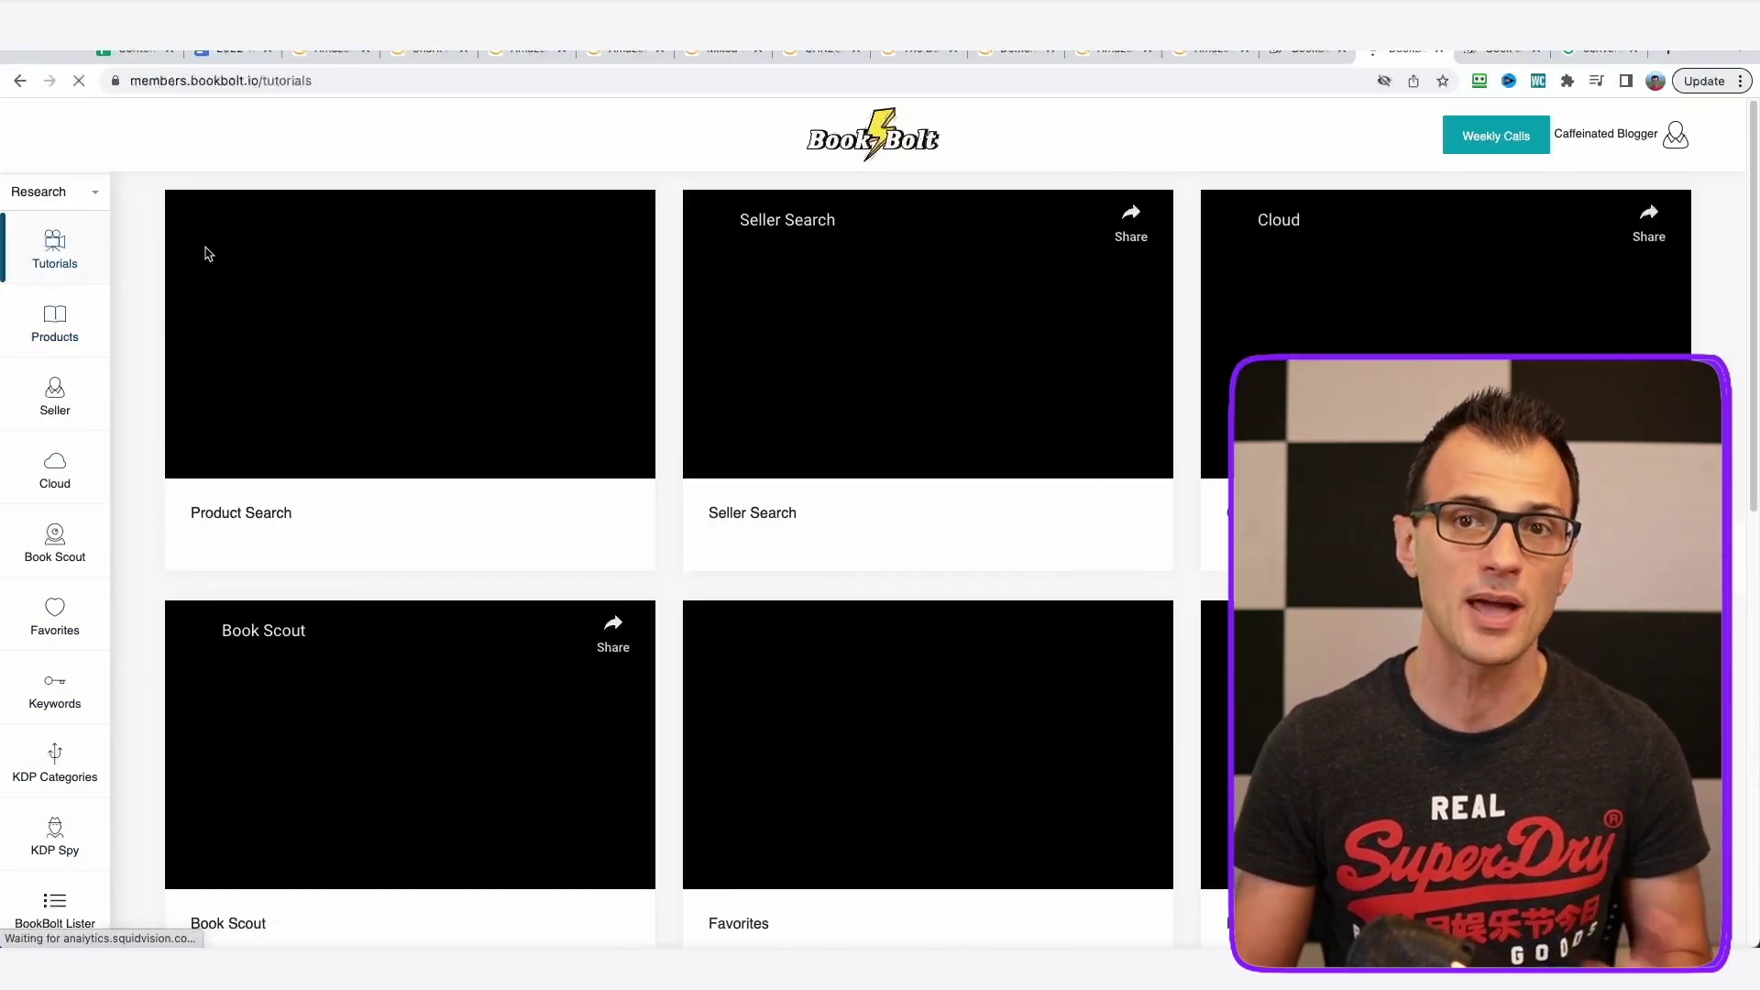
pyautogui.scroll(-8, 1051, 491)
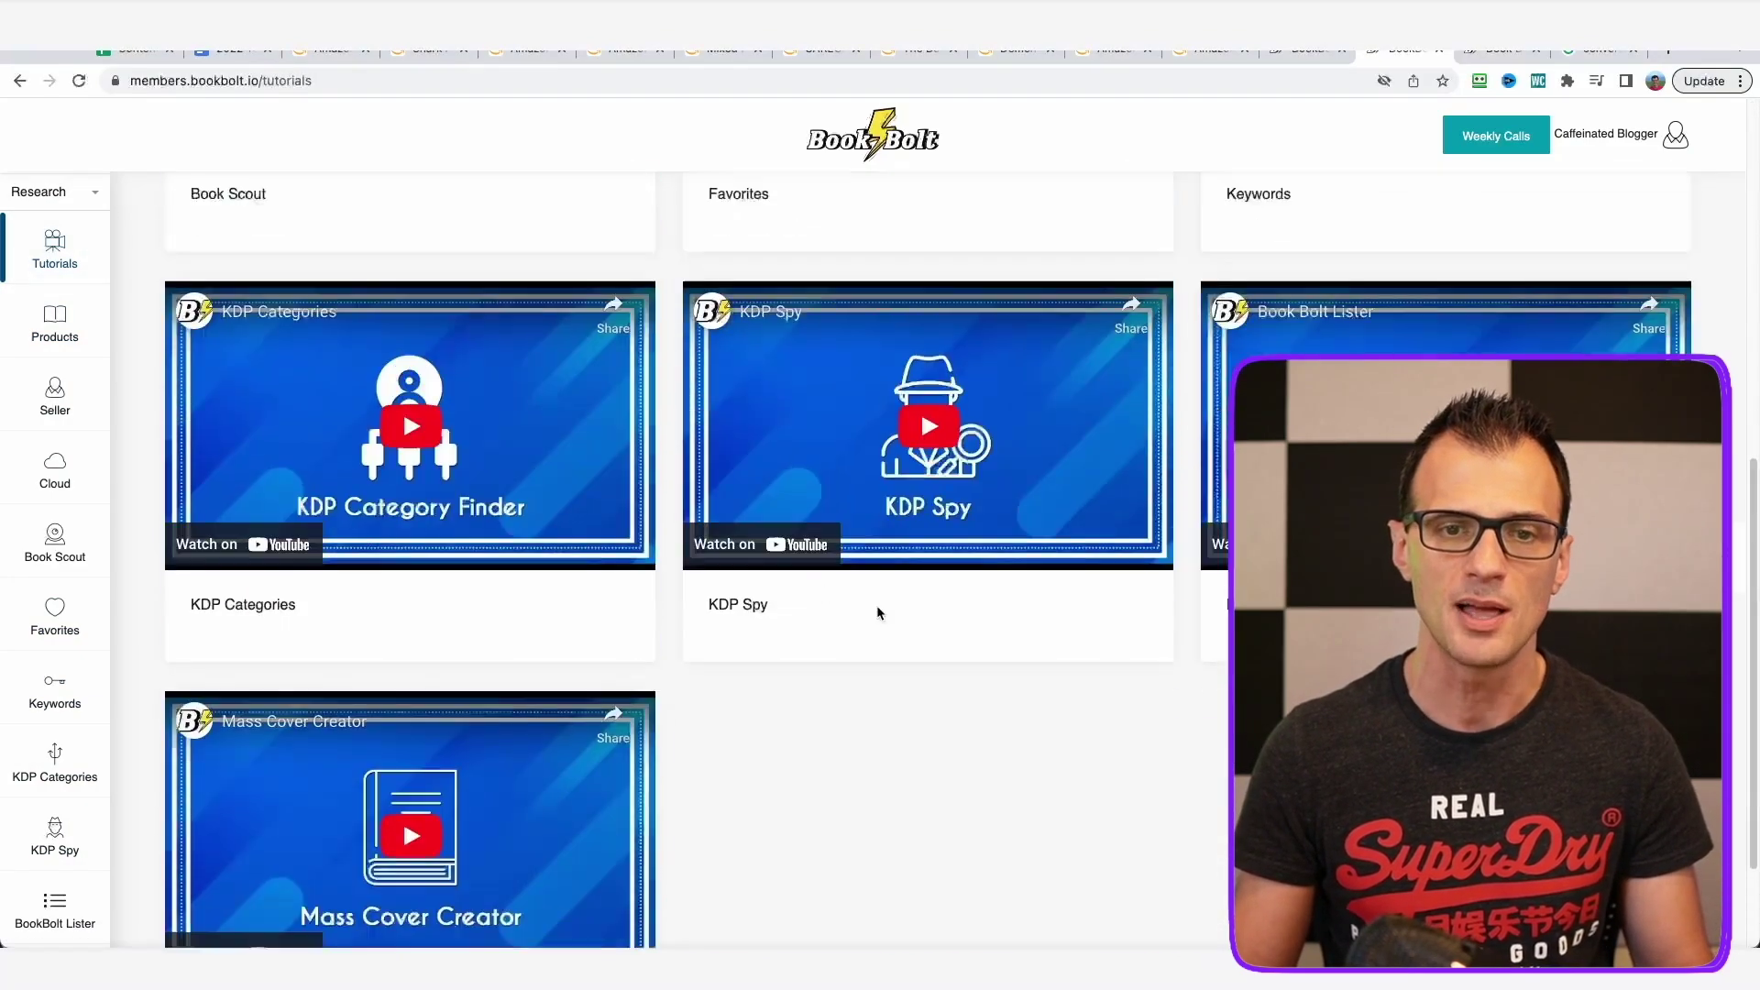
pyautogui.scroll(8, 878, 612)
# Return to the product search and review the log book results, including the keyword count and related keywords.
pyautogui.click(72, 338)
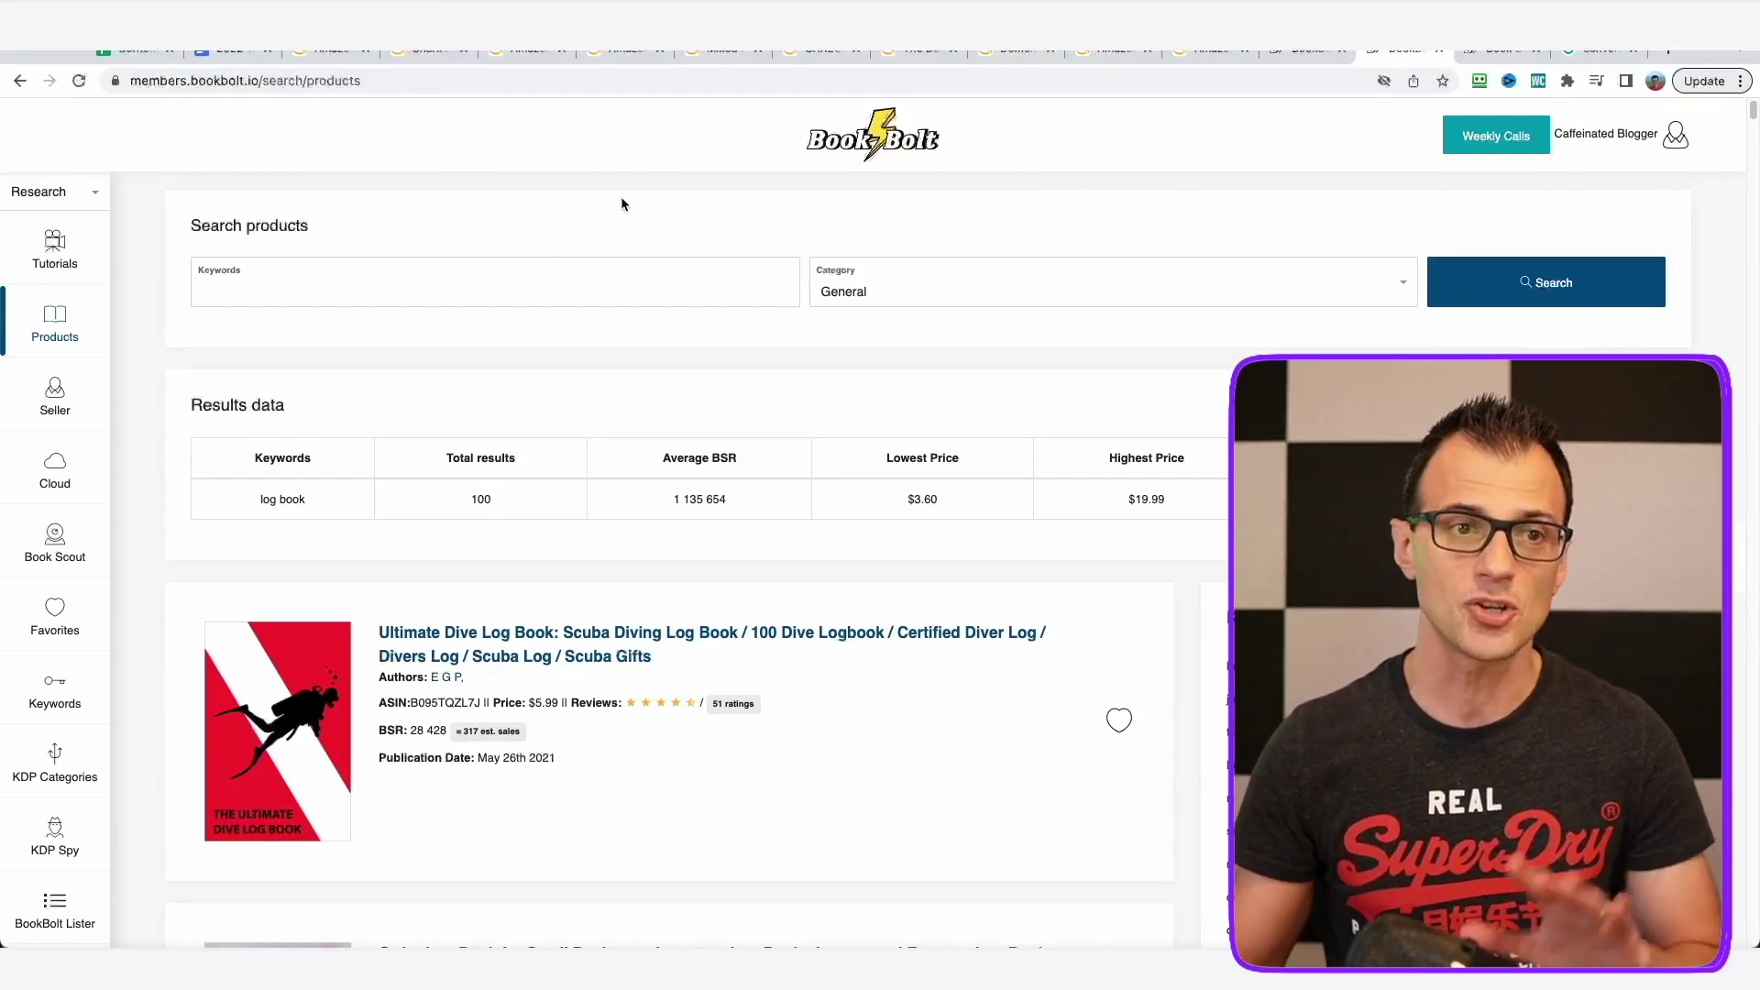
pyautogui.click(358, 266)
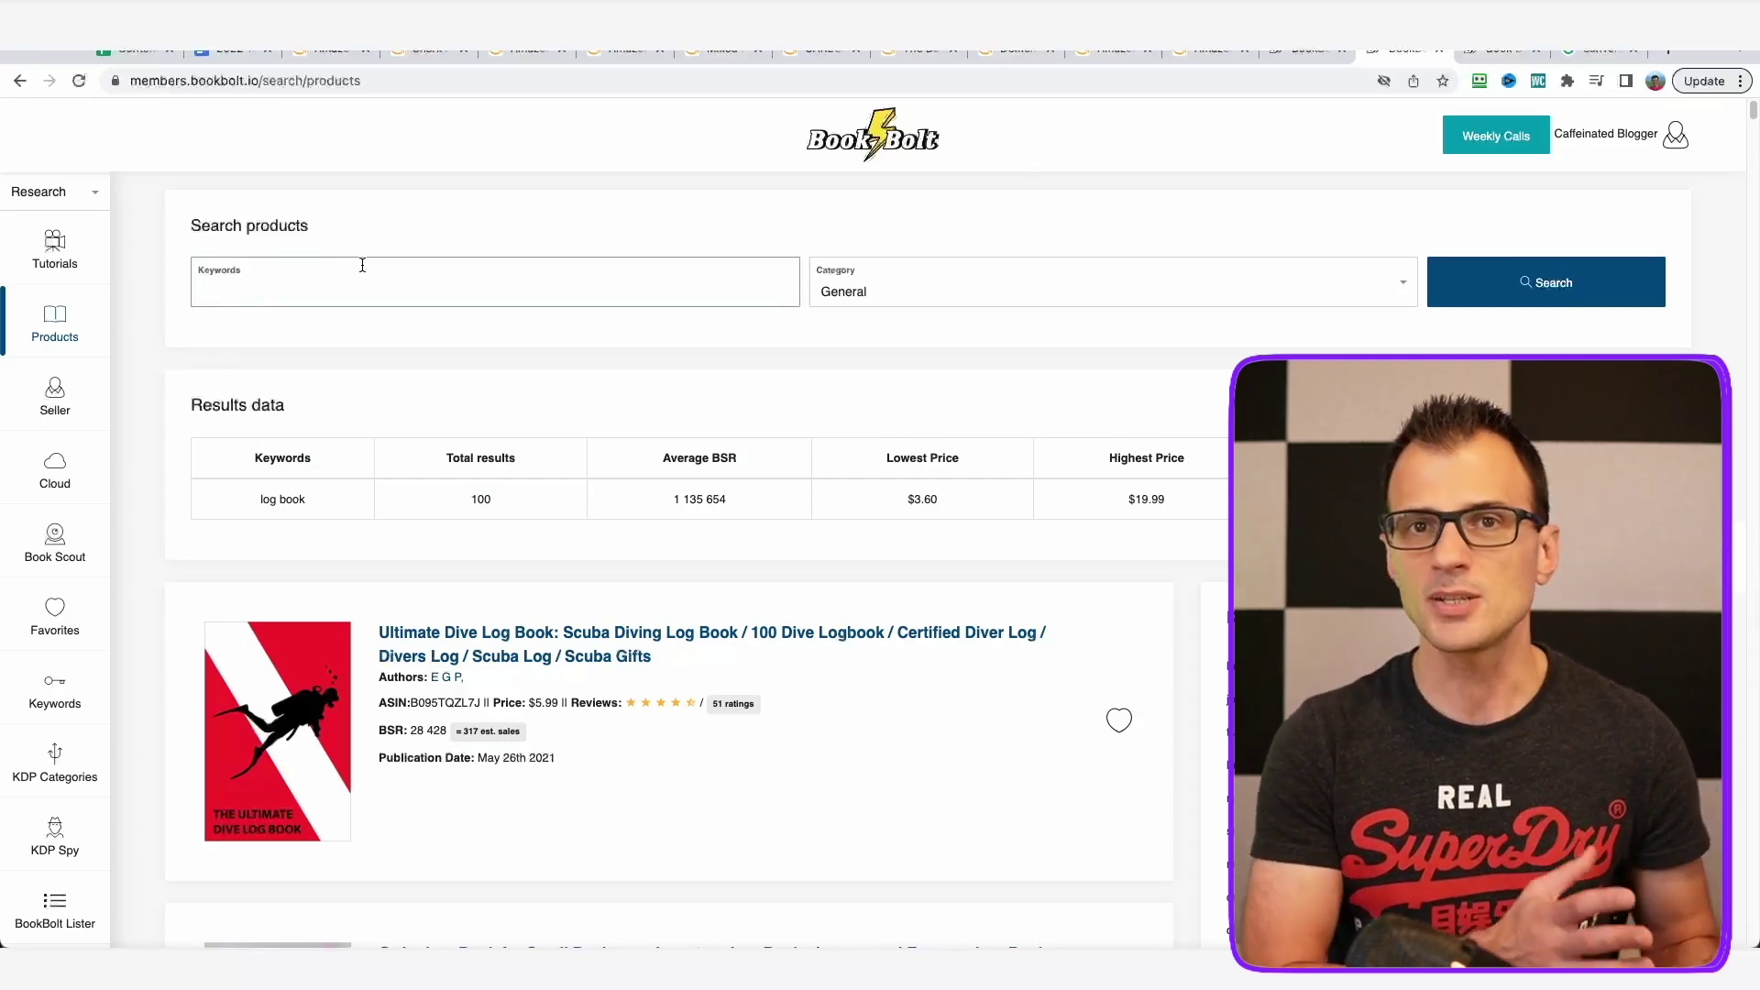
pyautogui.scroll(-10, 1138, 447)
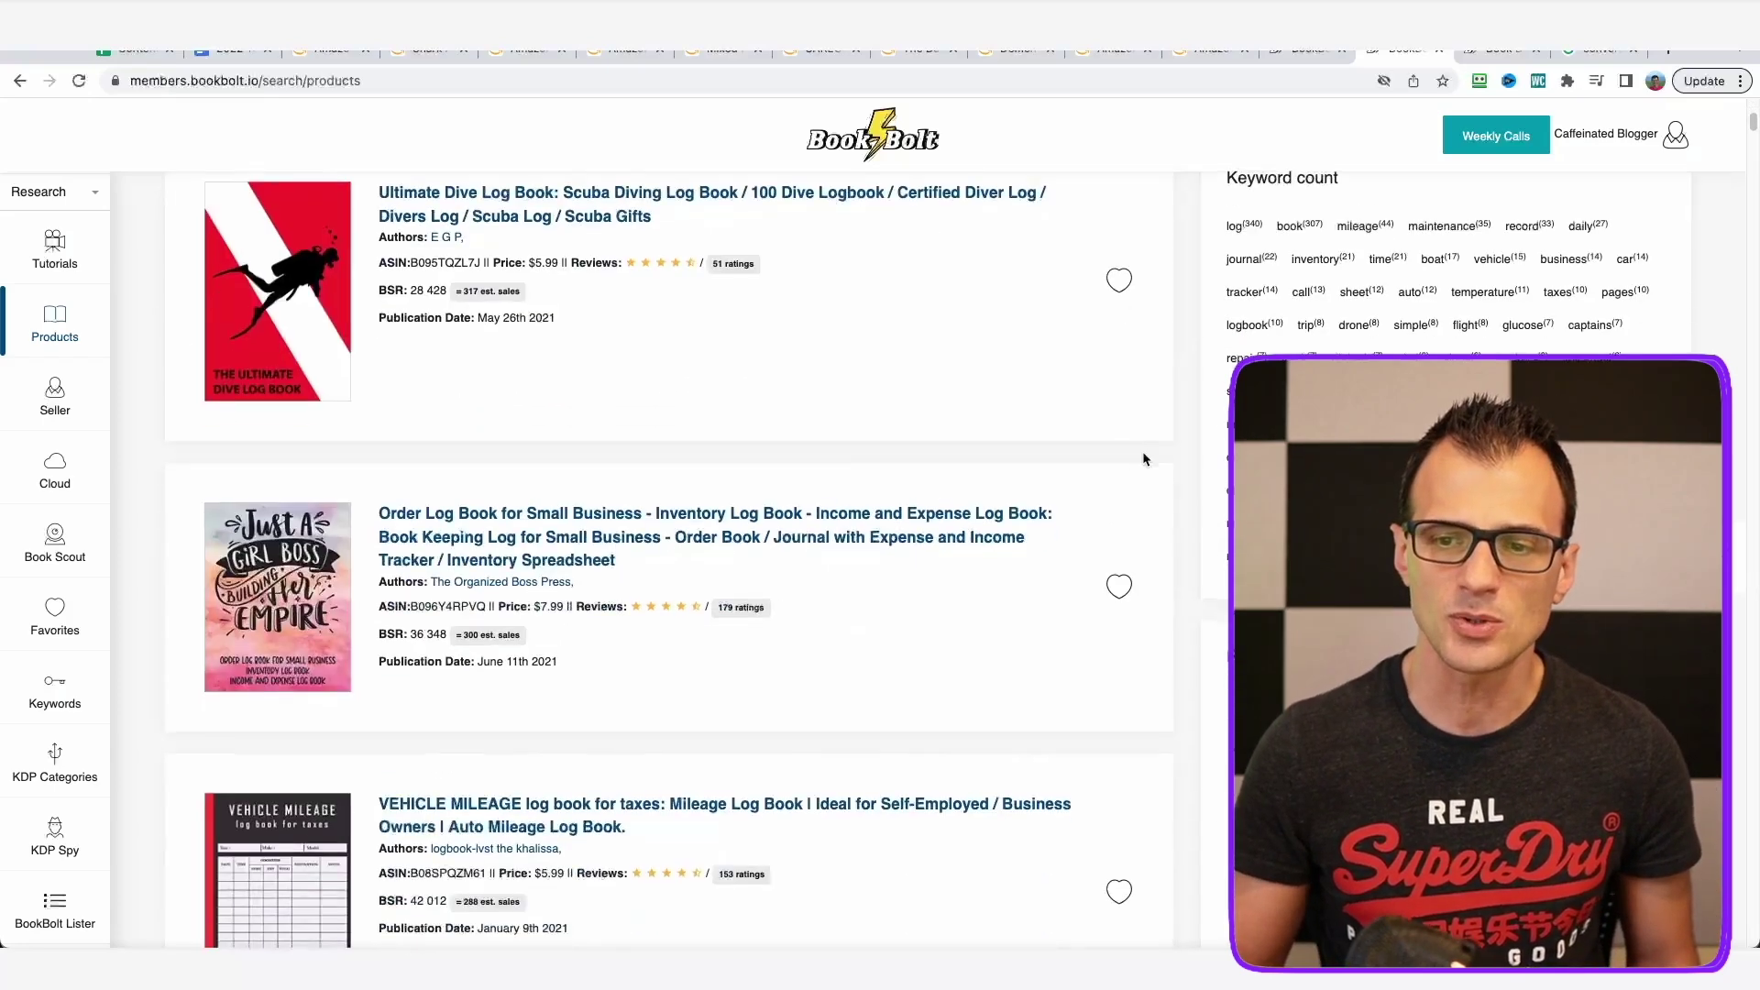
pyautogui.moveTo(1215, 200); pyautogui.dragTo(1360, 213)
pyautogui.scroll(-9, 946, 565)
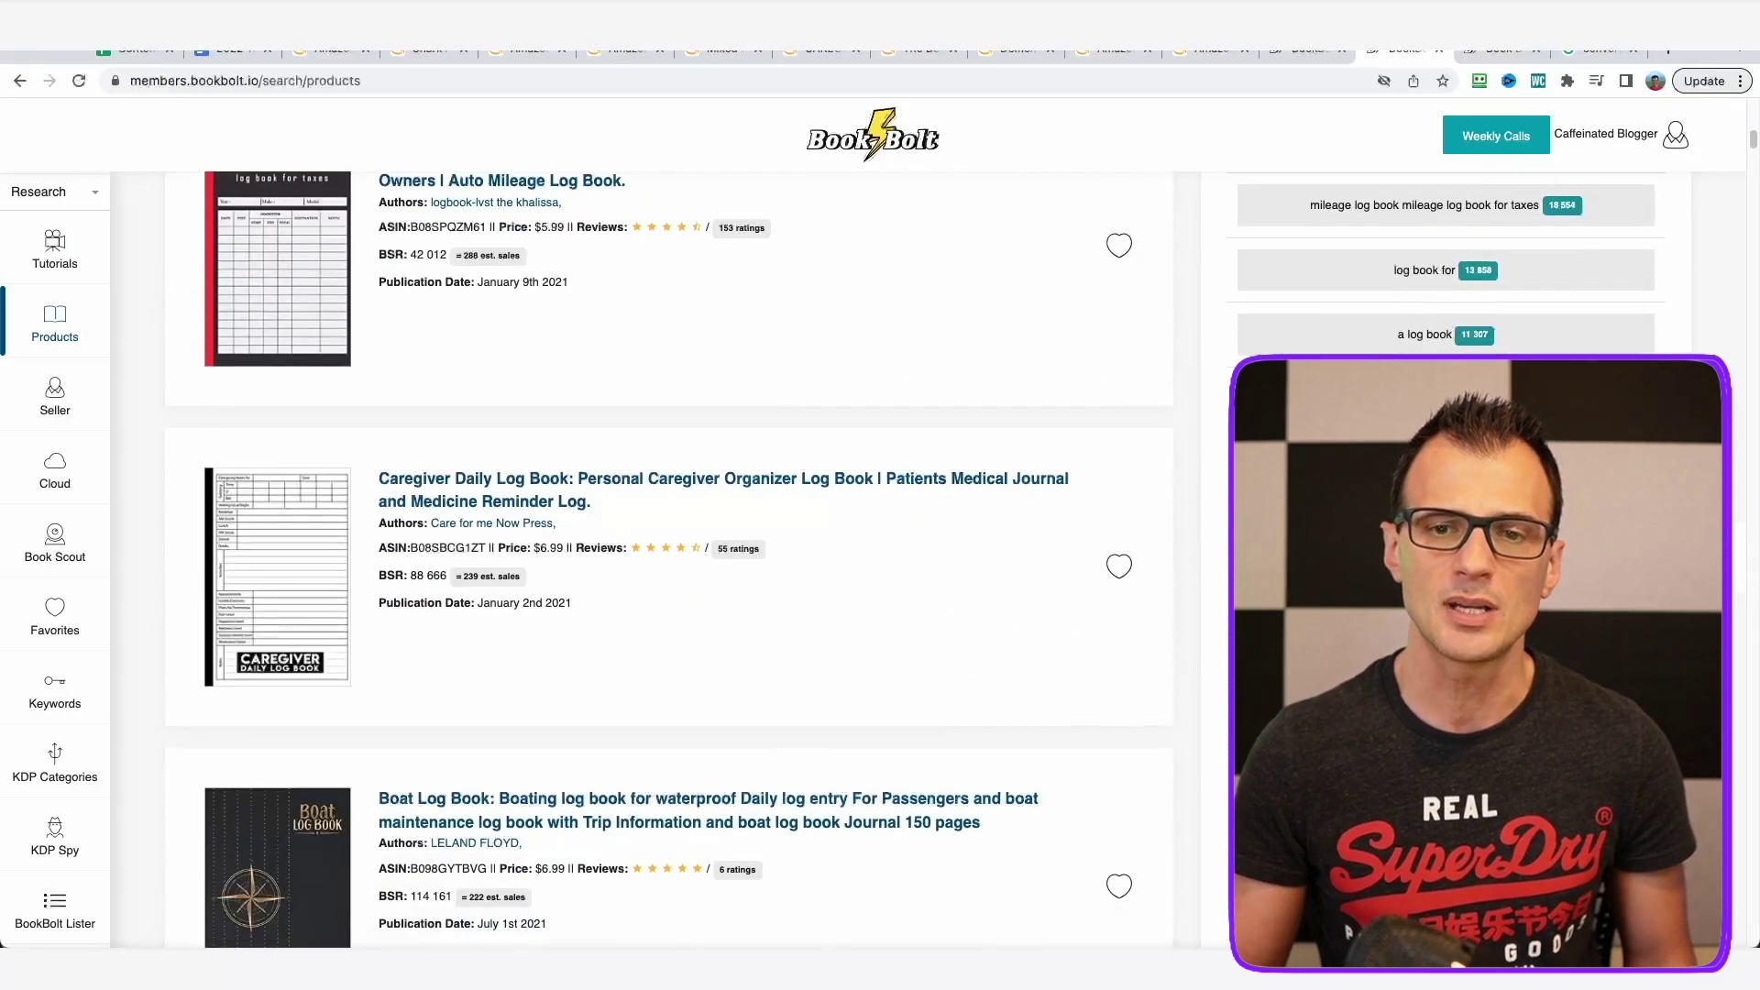
pyautogui.scroll(17, 869, 570)
pyautogui.scroll(2, 553, 467)
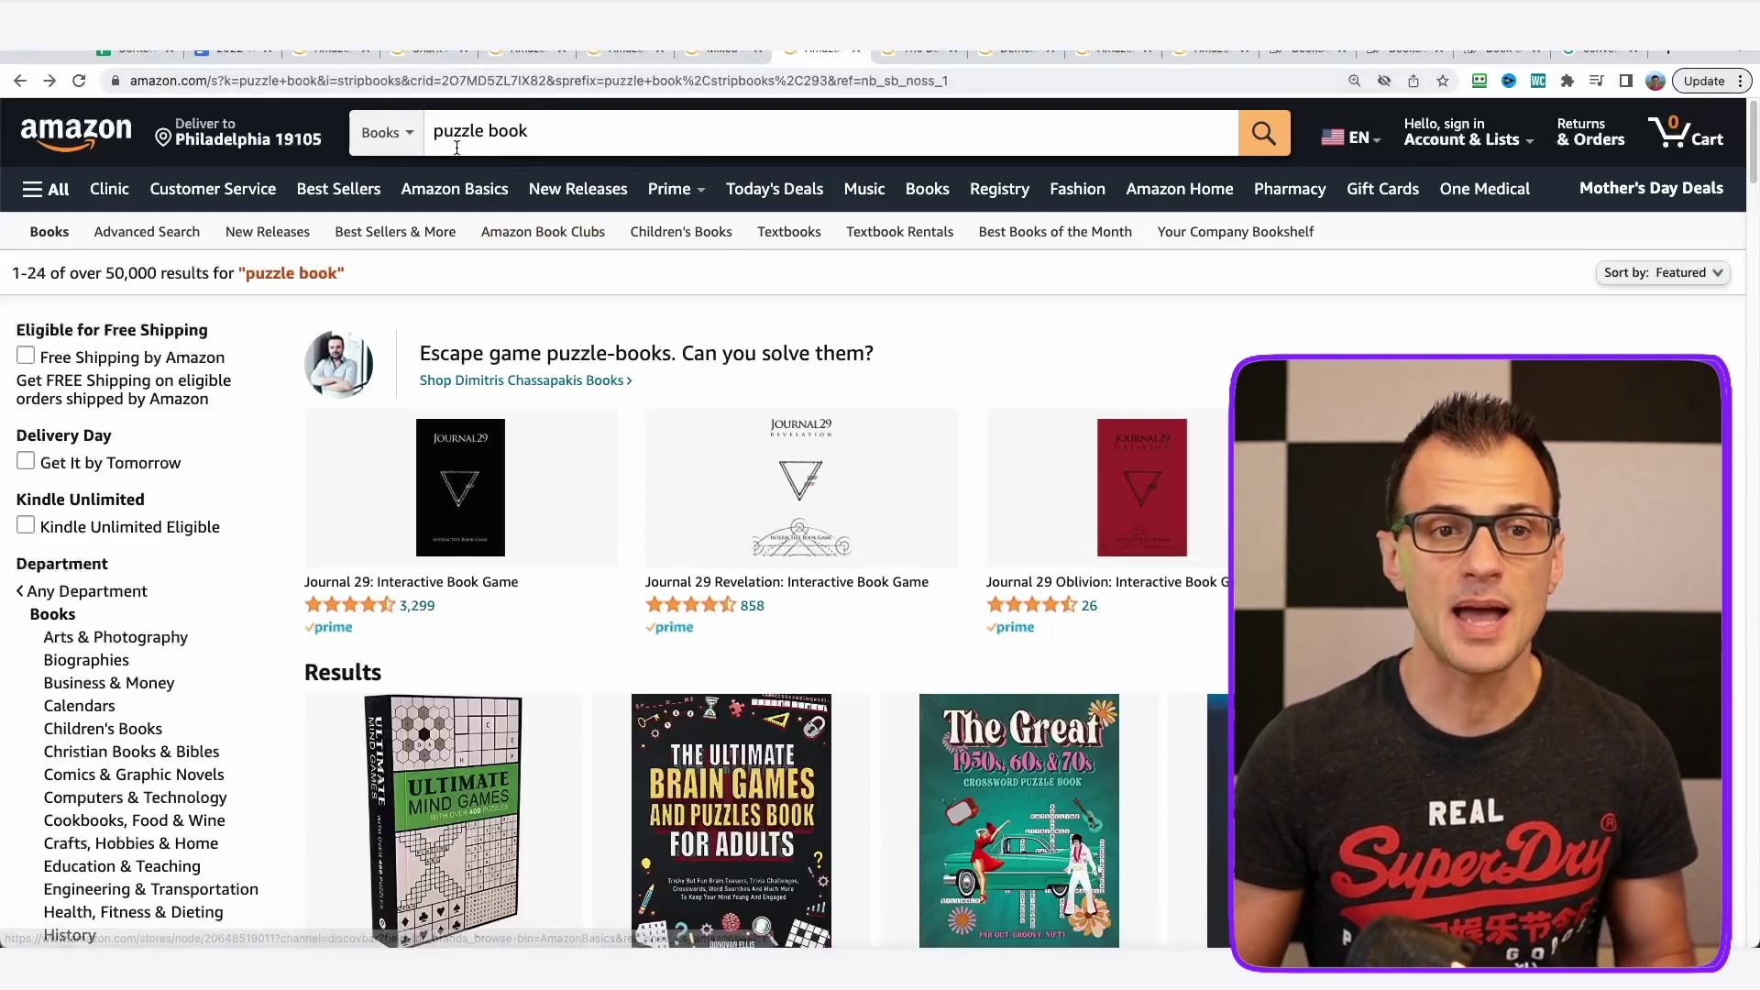
# Switch to Amazon, search Books for "puzzle book", and check the result count and listed titles.
pyautogui.click(559, 133)
pyautogui.press('Return')
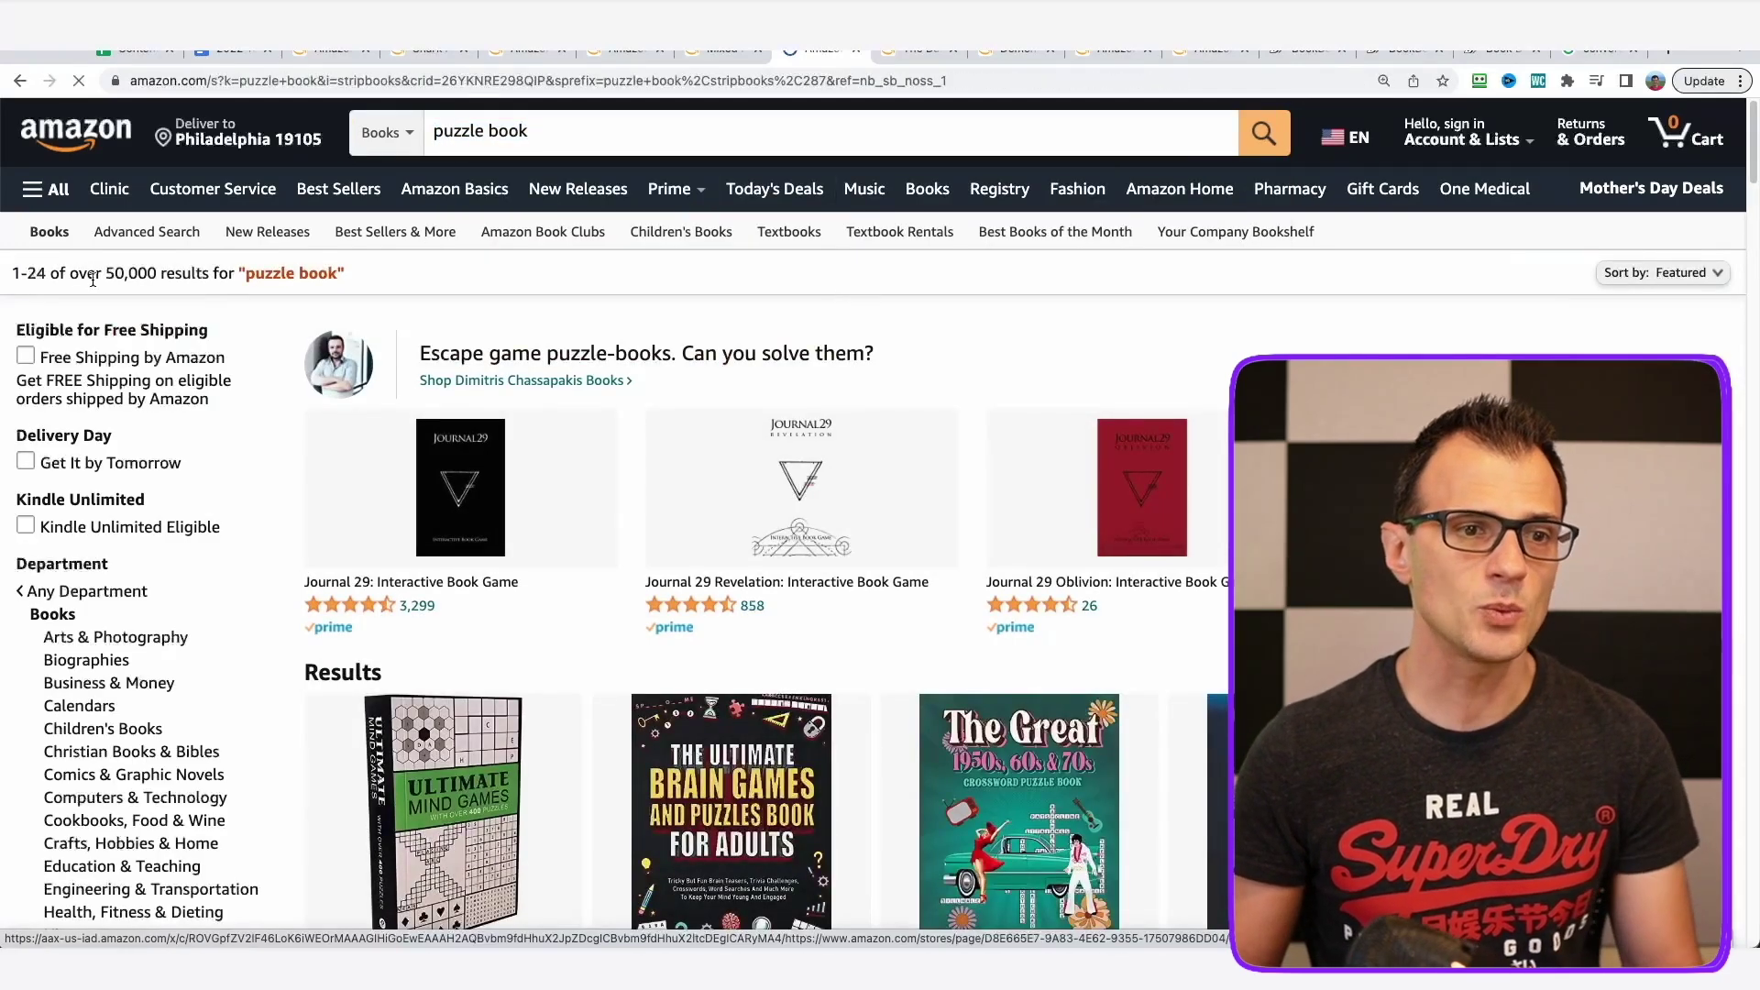
pyautogui.doubleClick(108, 272)
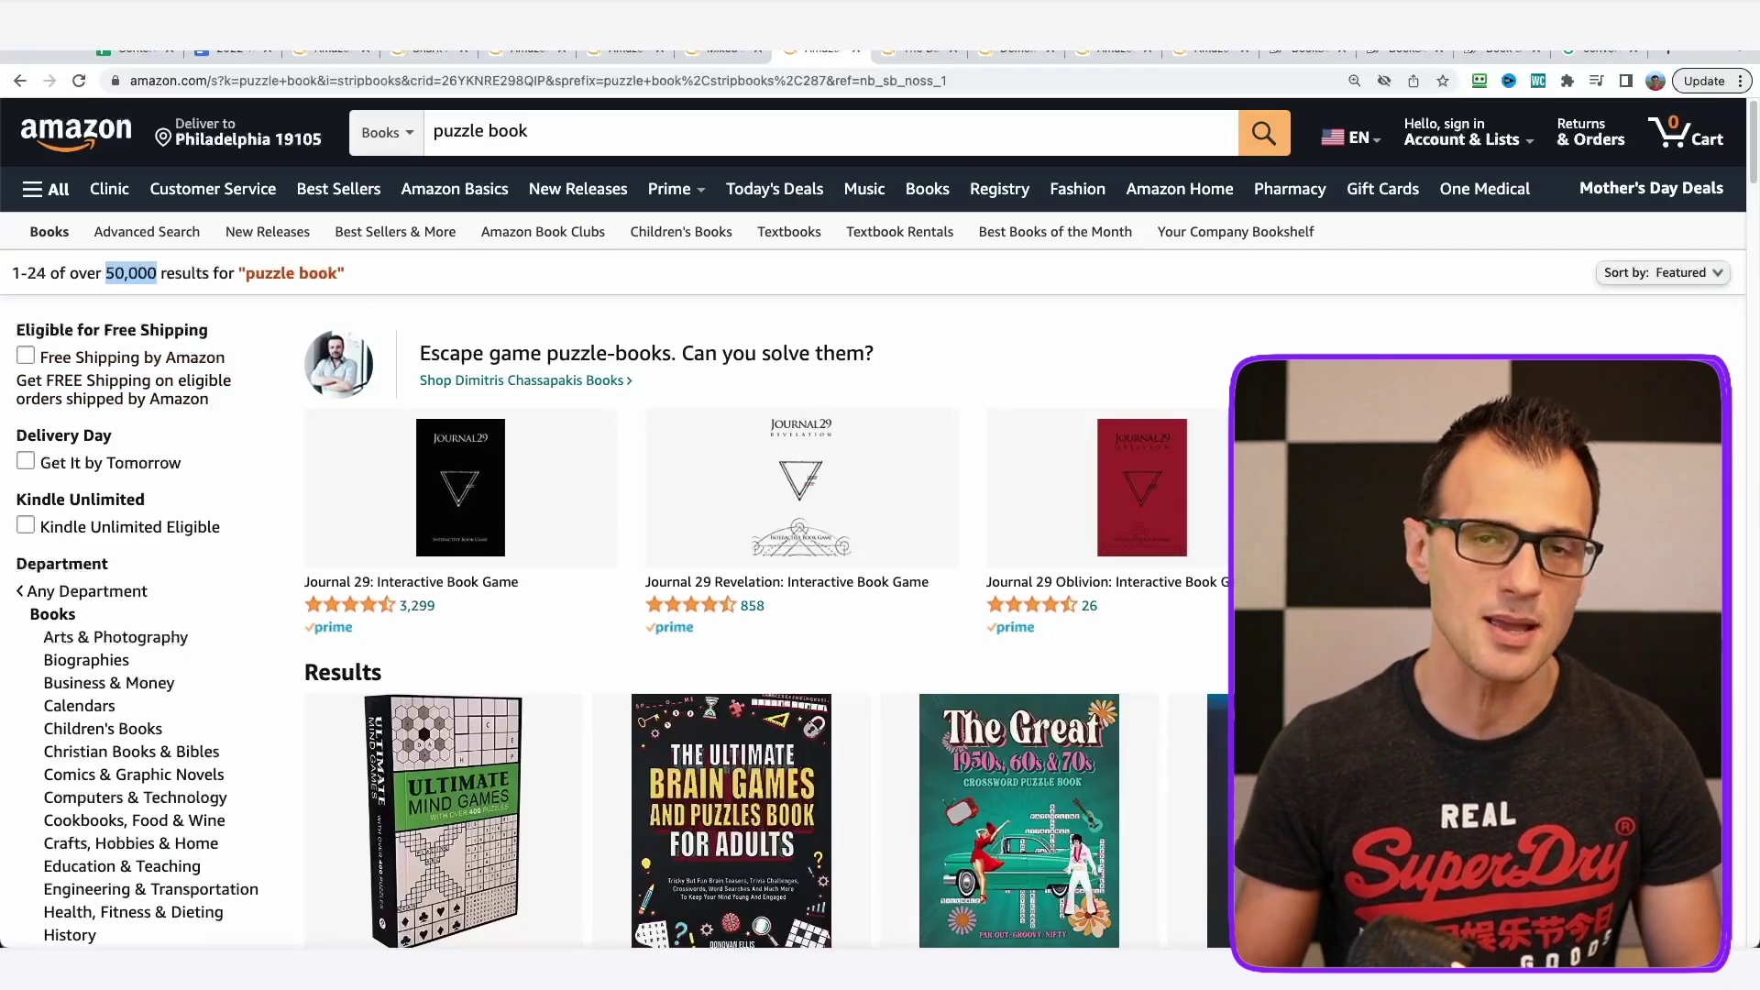
pyautogui.scroll(-6, 1160, 547)
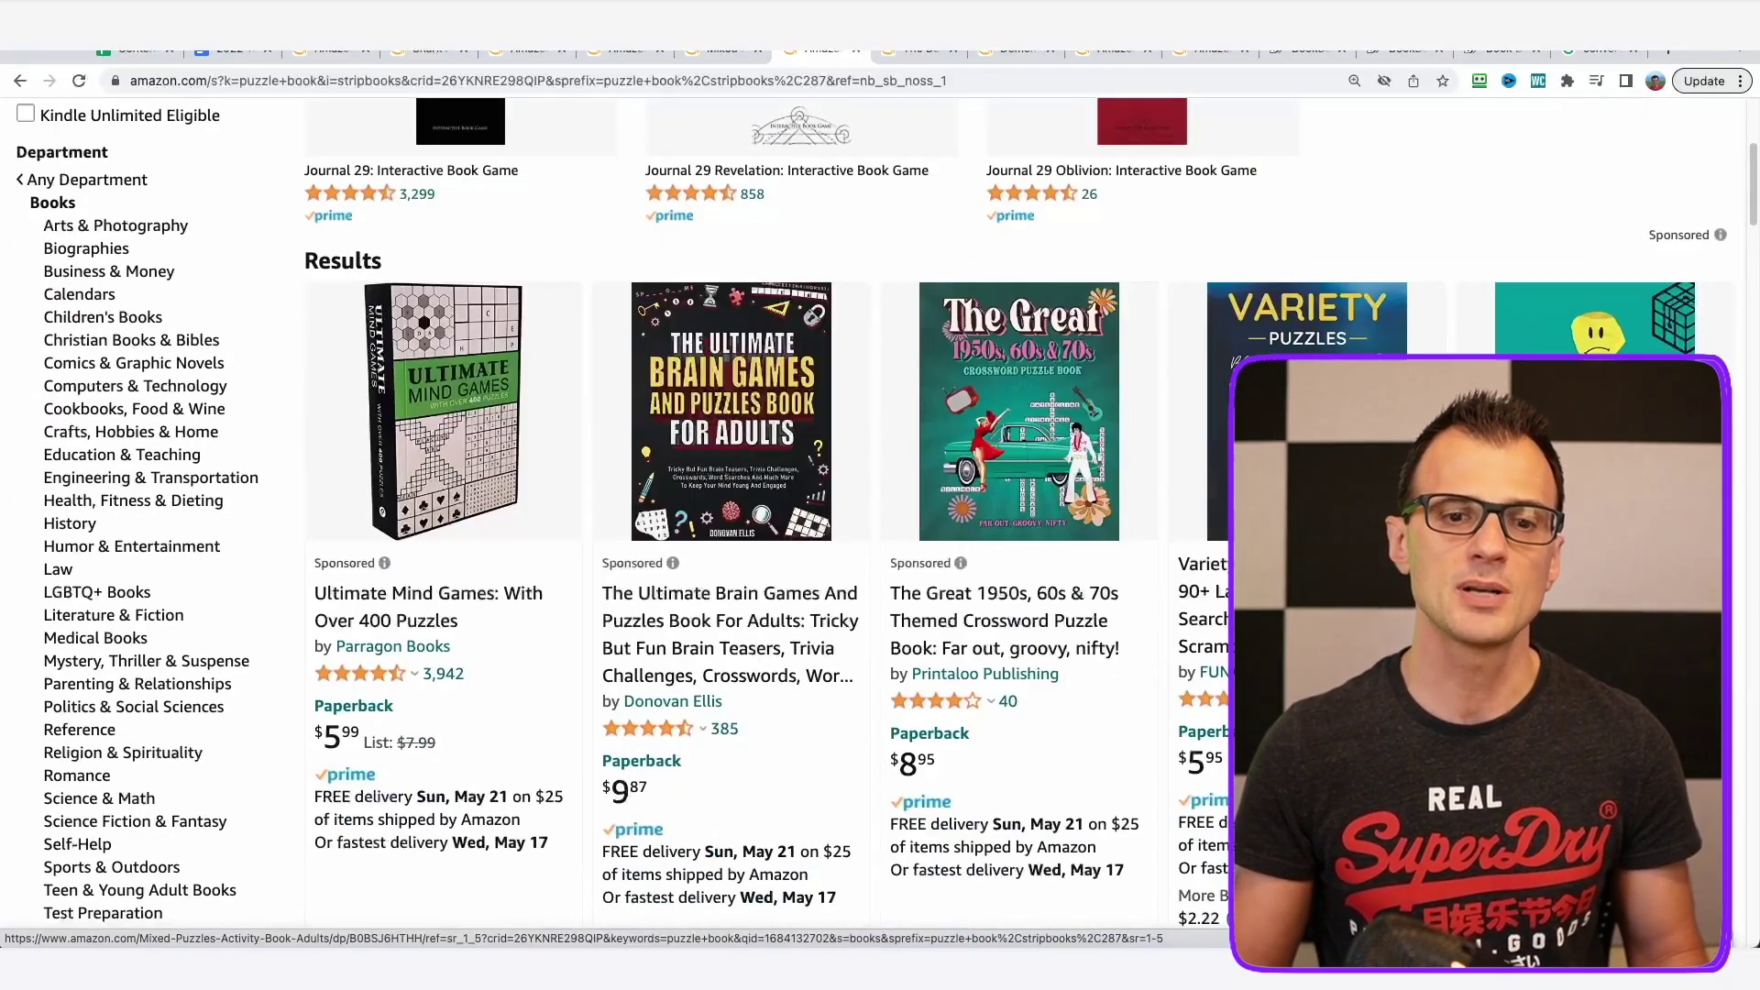
pyautogui.scroll(6, 1174, 560)
pyautogui.scroll(1, 1174, 560)
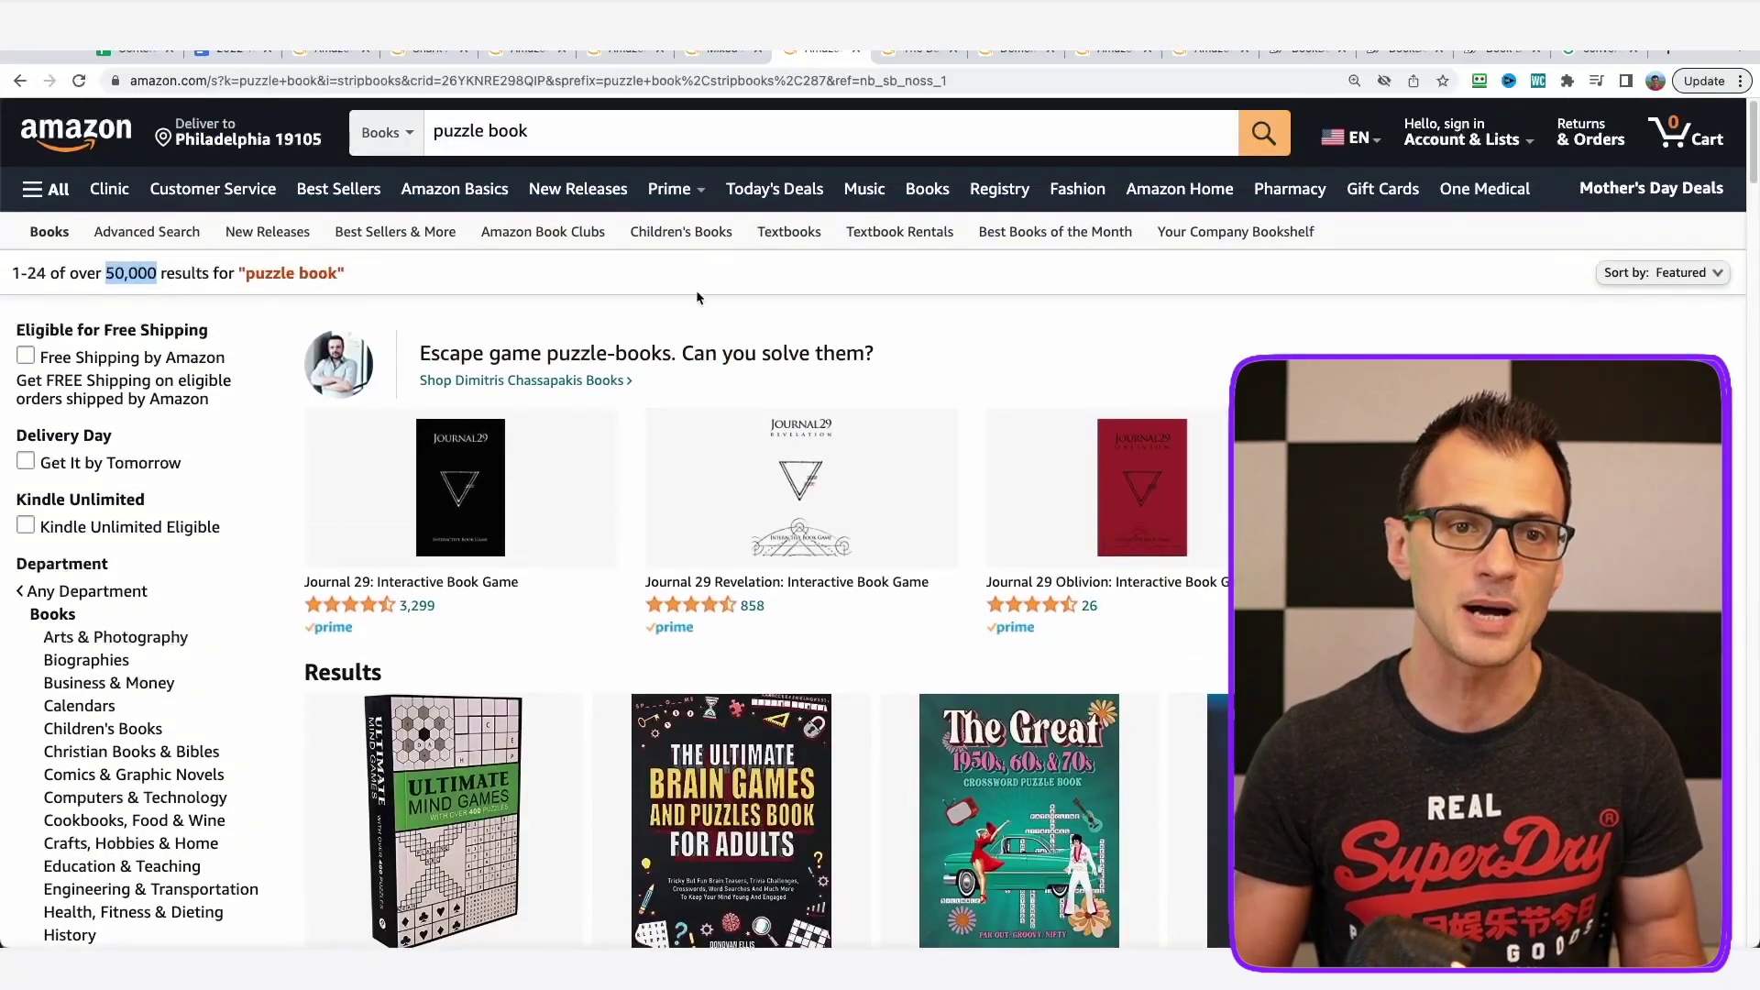
# Search for the suggested phrase "puzzle book for kids ages 12-14" and check its result count.
pyautogui.click(567, 136)
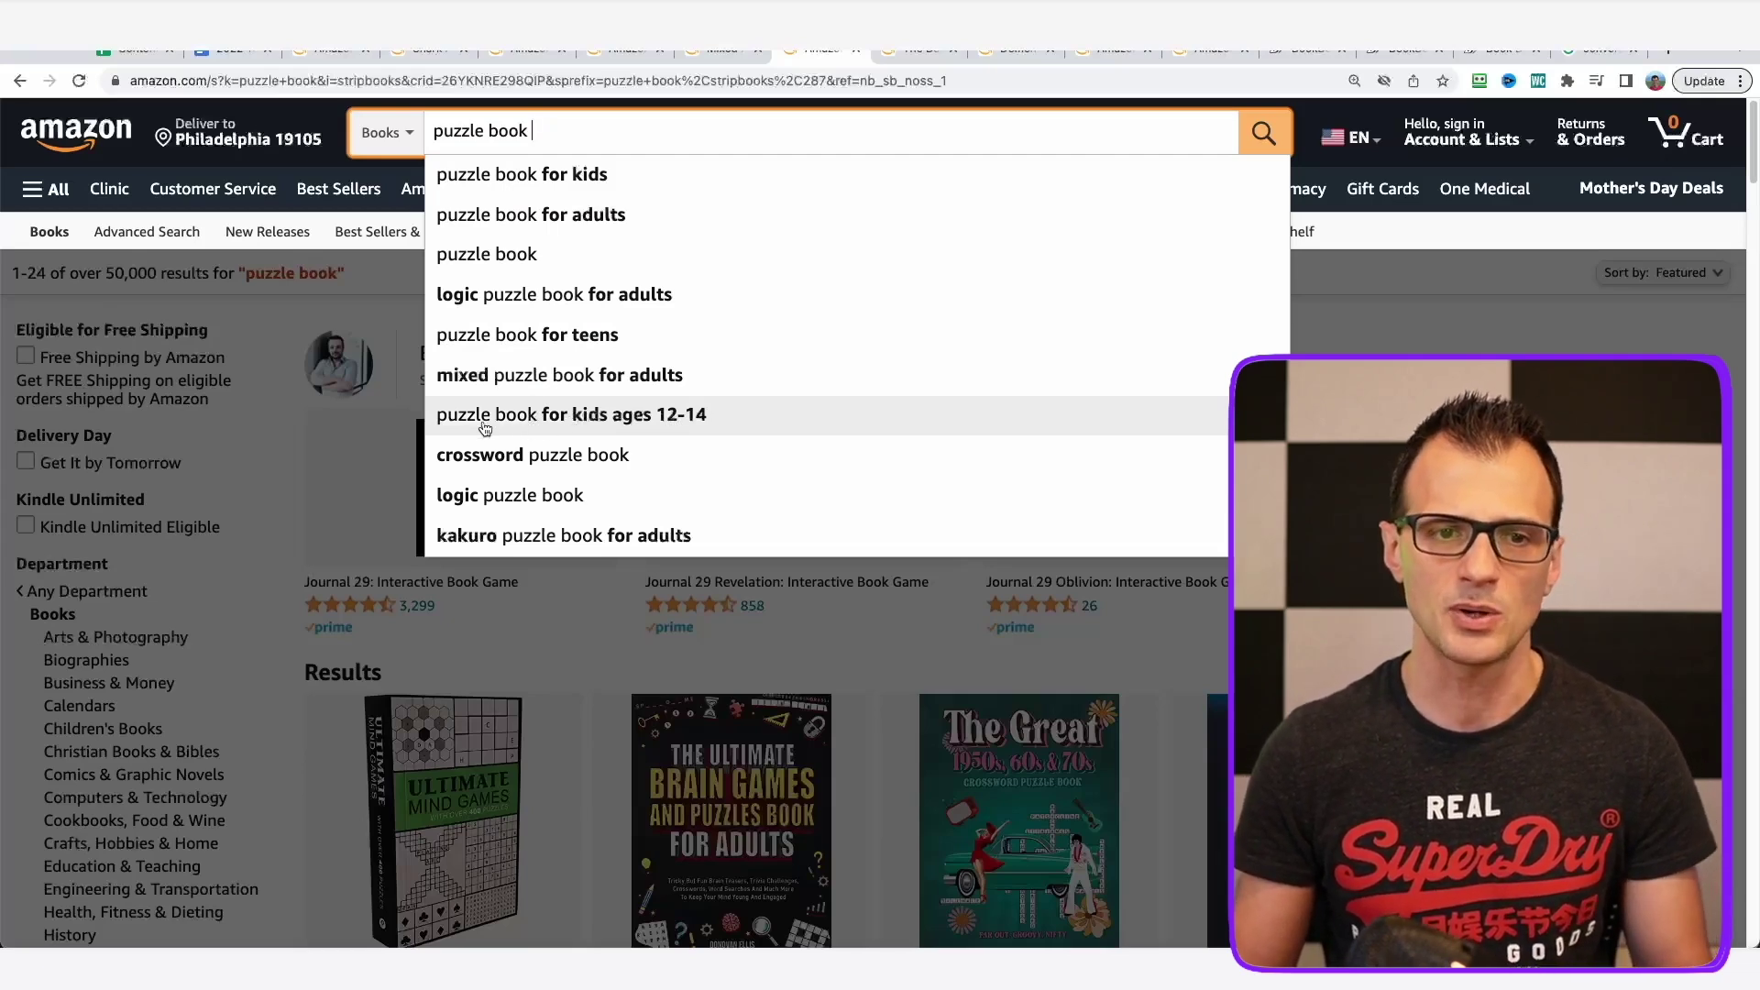
pyautogui.click(550, 415)
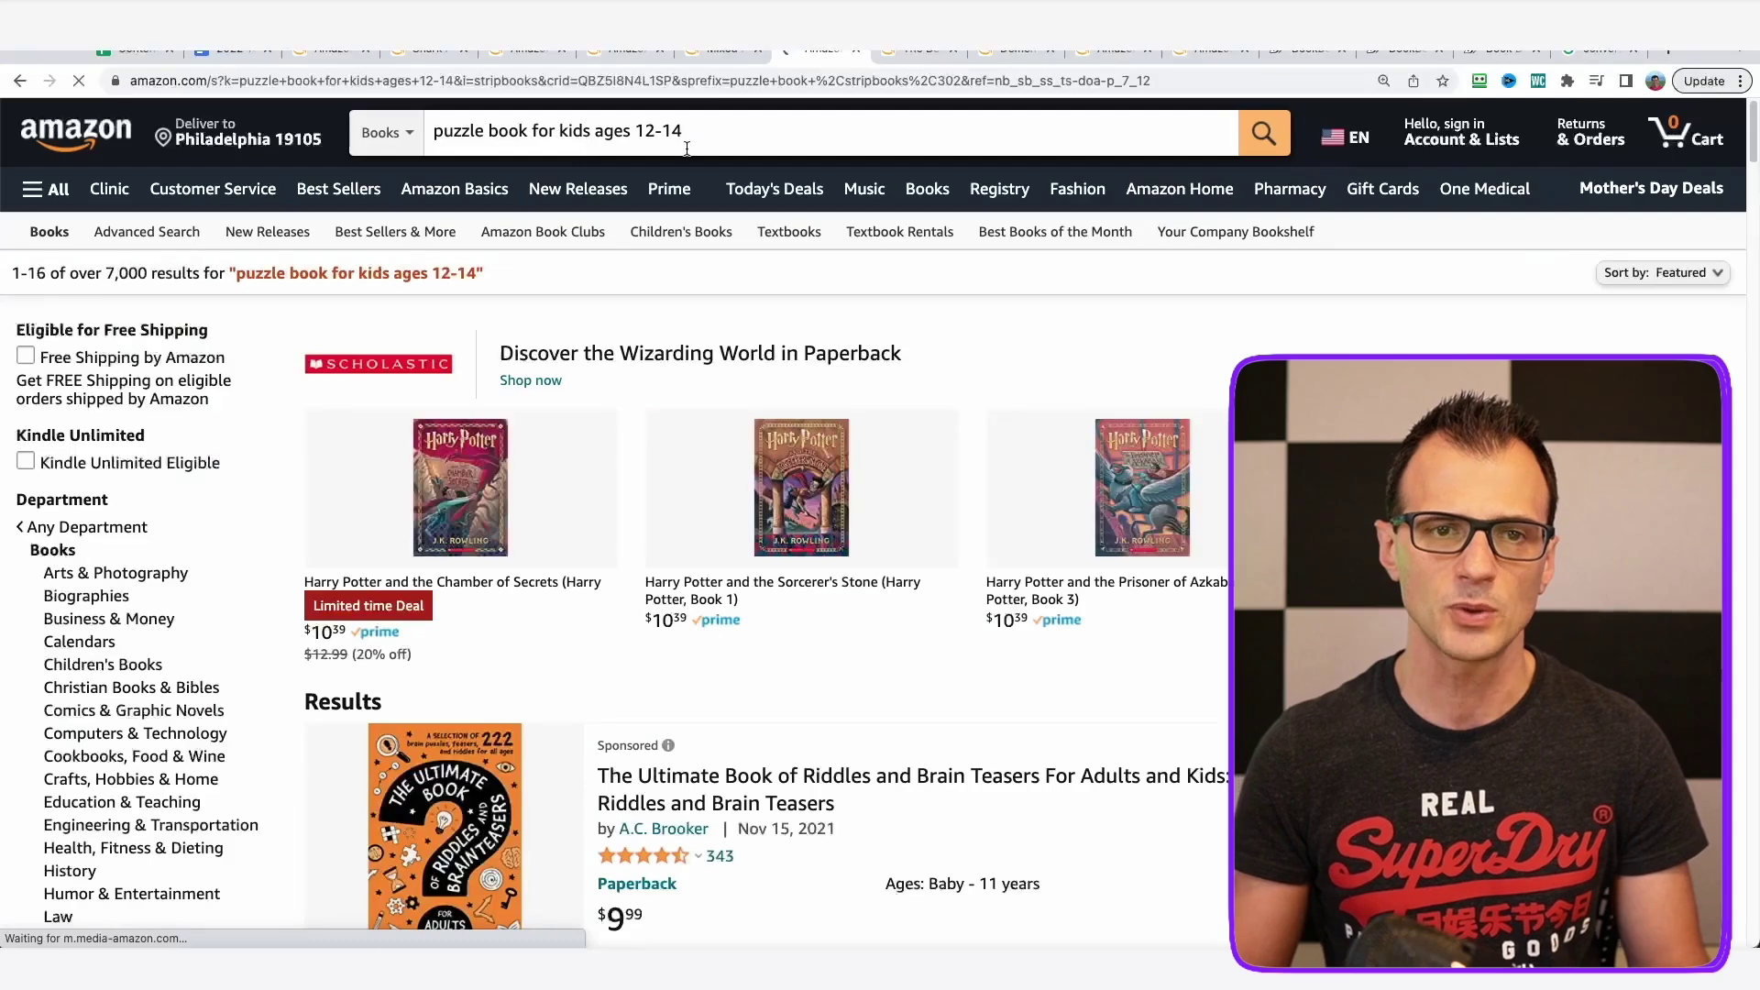
pyautogui.moveTo(149, 274); pyautogui.dragTo(107, 274)
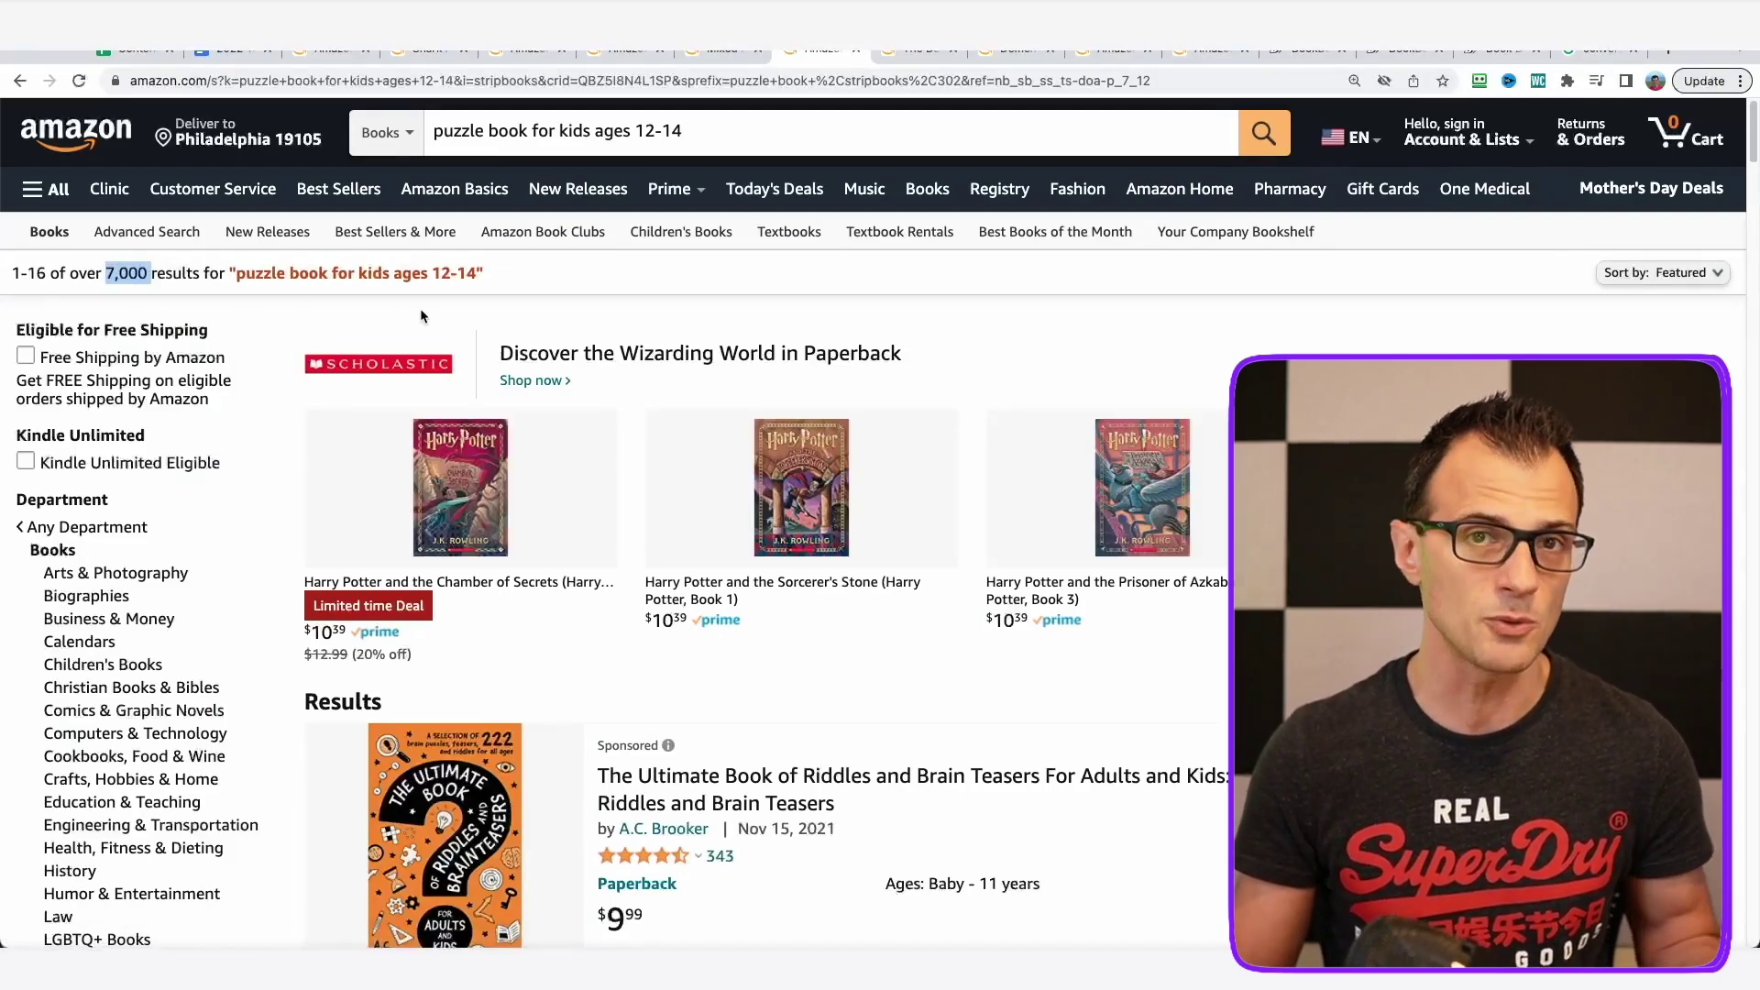
# Repeat the search as an exact phrase by enclosing puzzle book for kids ages 12-14 in quotation marks, and examine the results line.
pyautogui.click(691, 131)
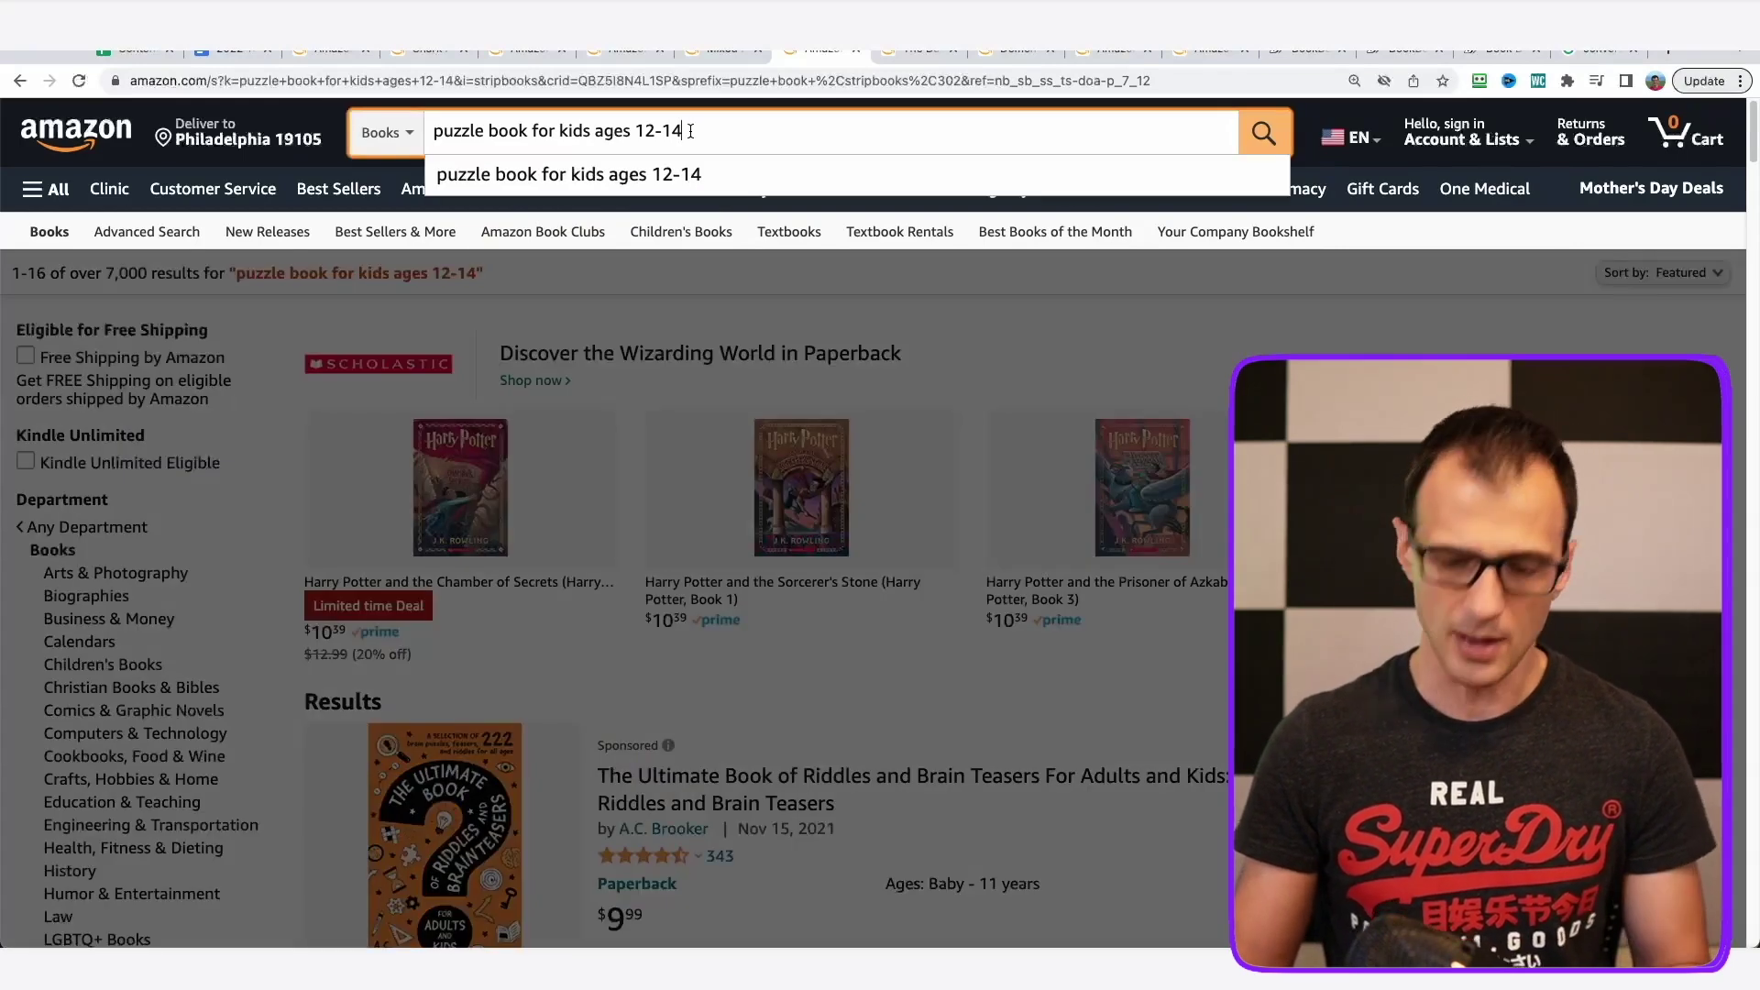
pyautogui.write('"')
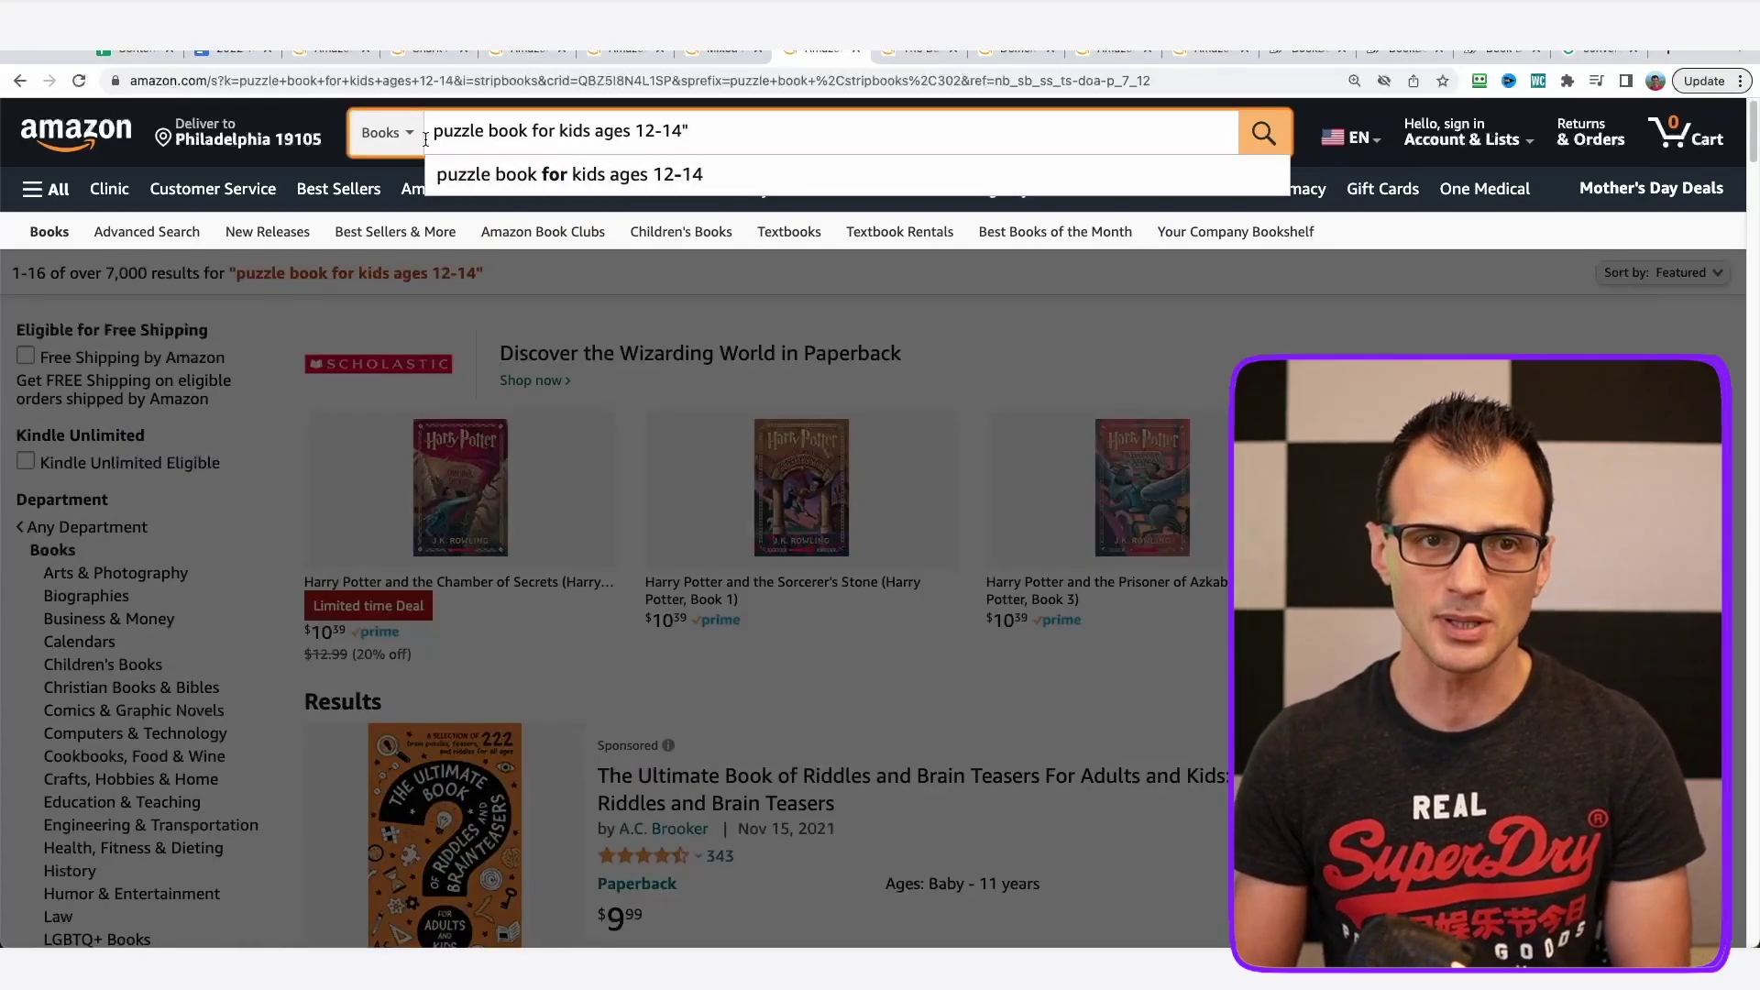
pyautogui.write('"')
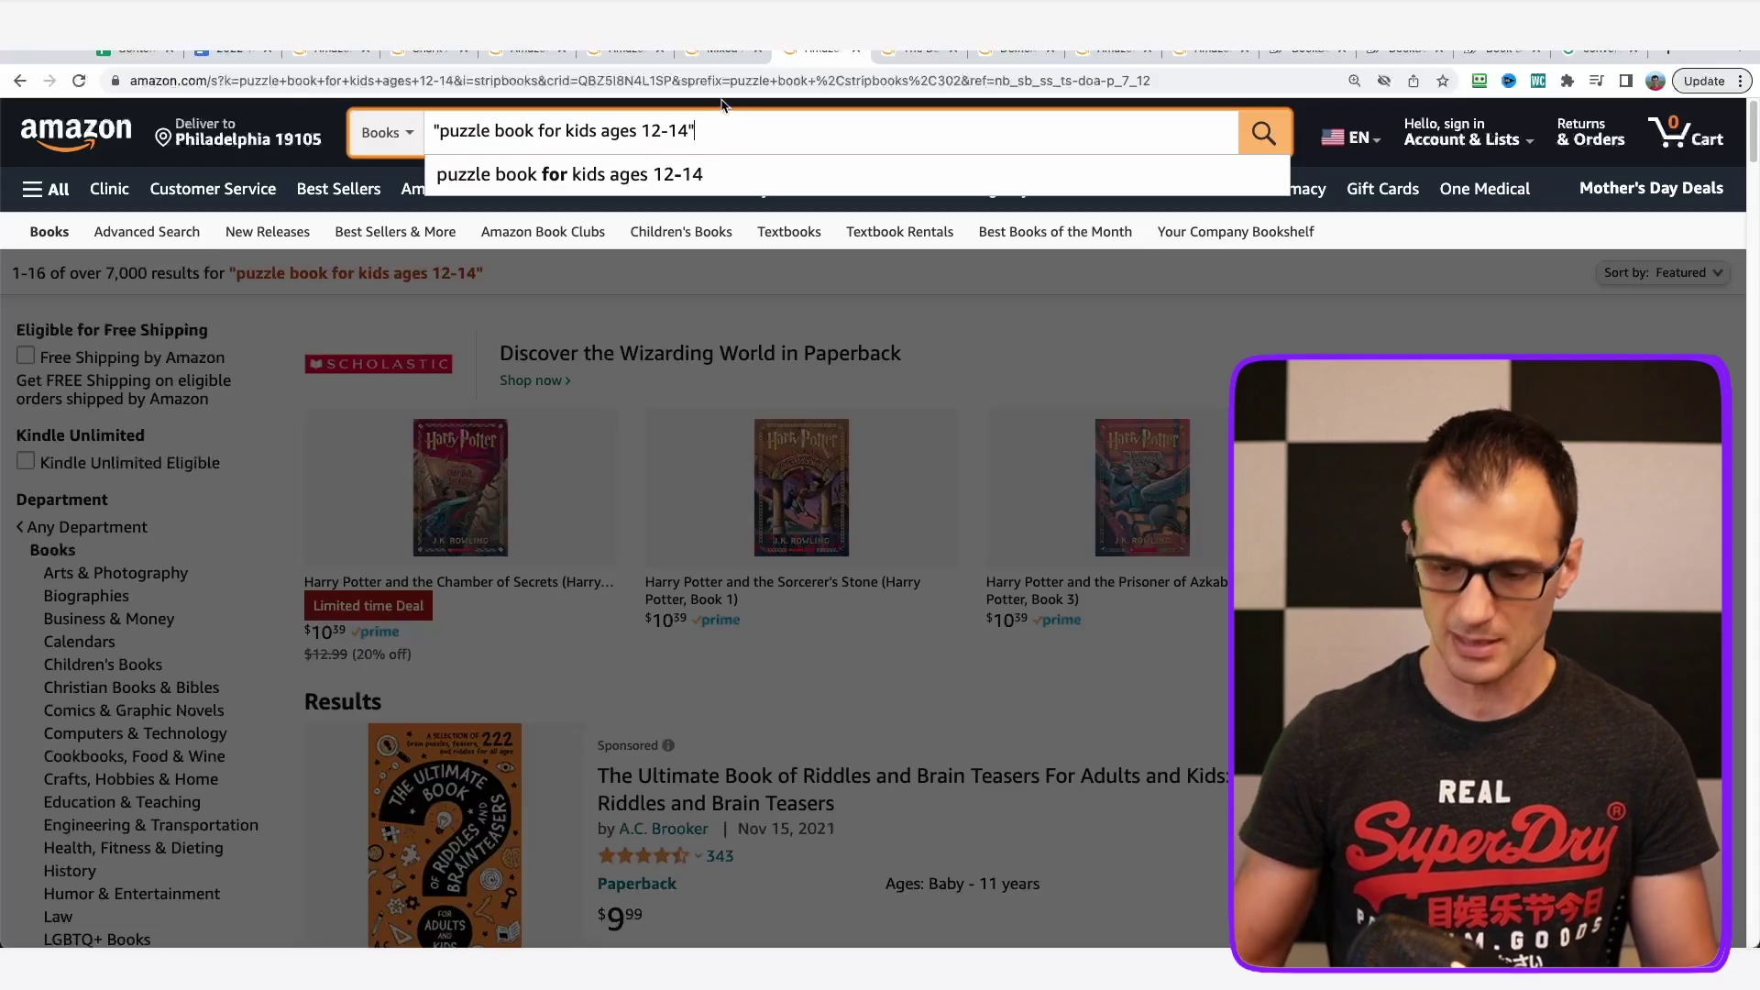
pyautogui.press('Return')
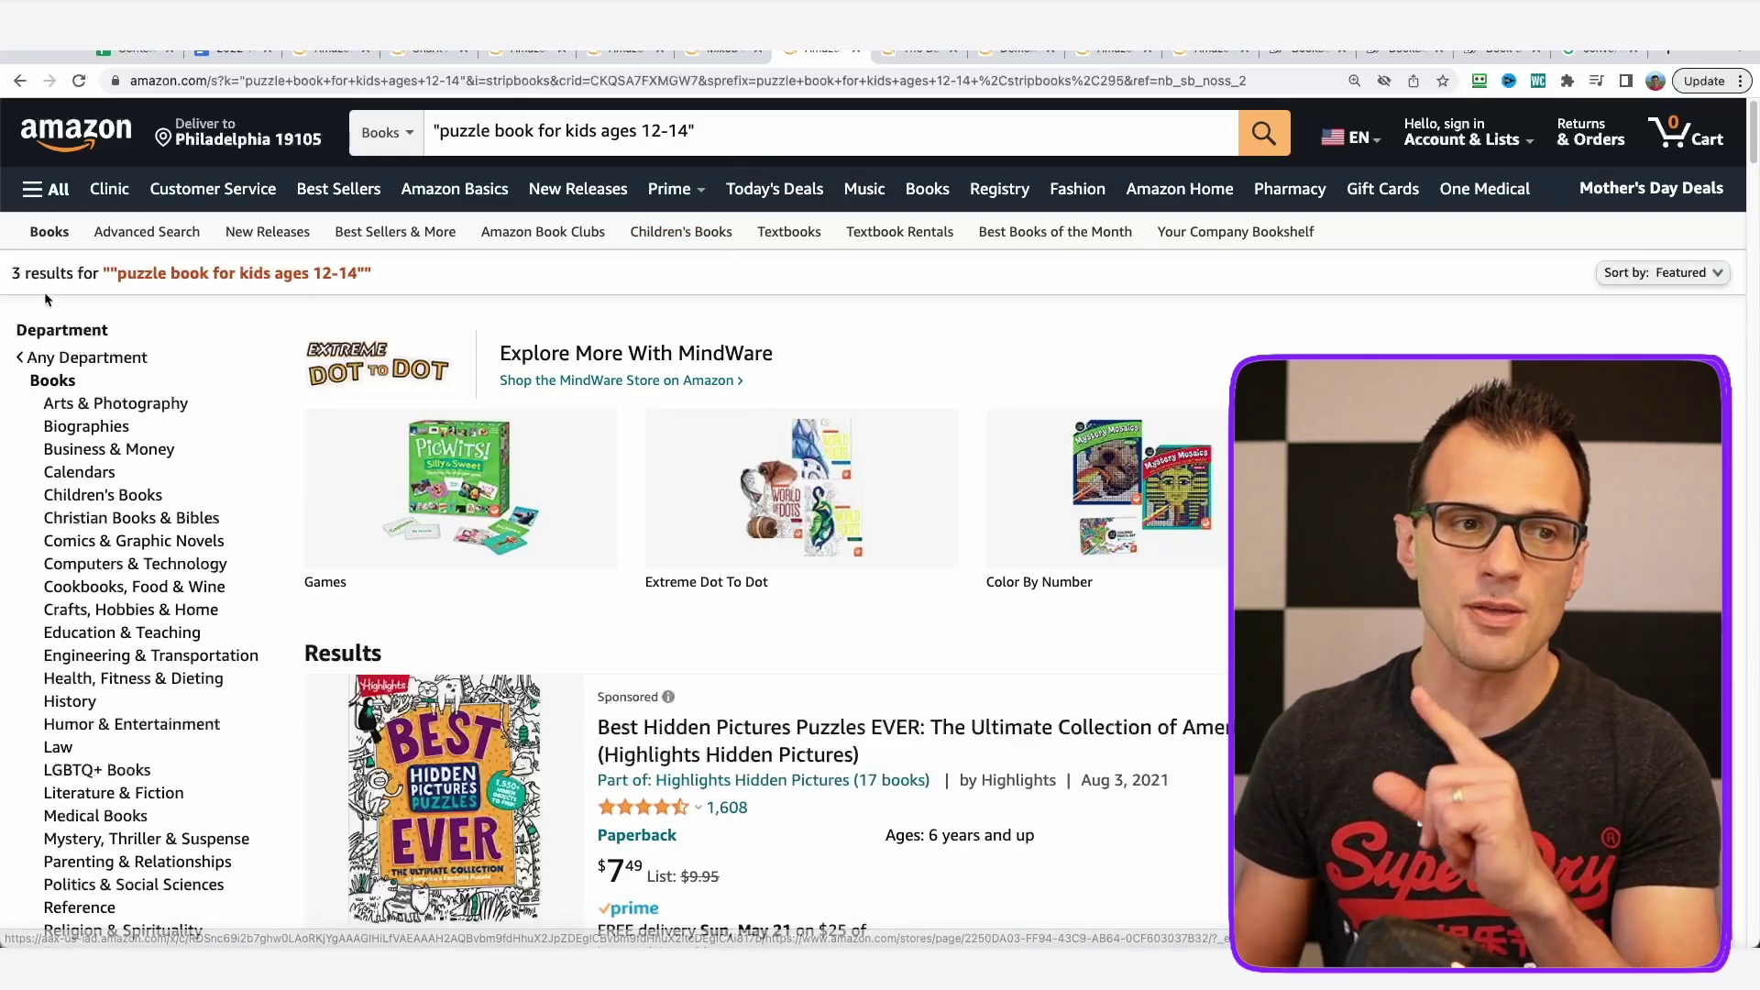
pyautogui.moveTo(27, 273); pyautogui.dragTo(351, 273)
pyautogui.click(186, 273)
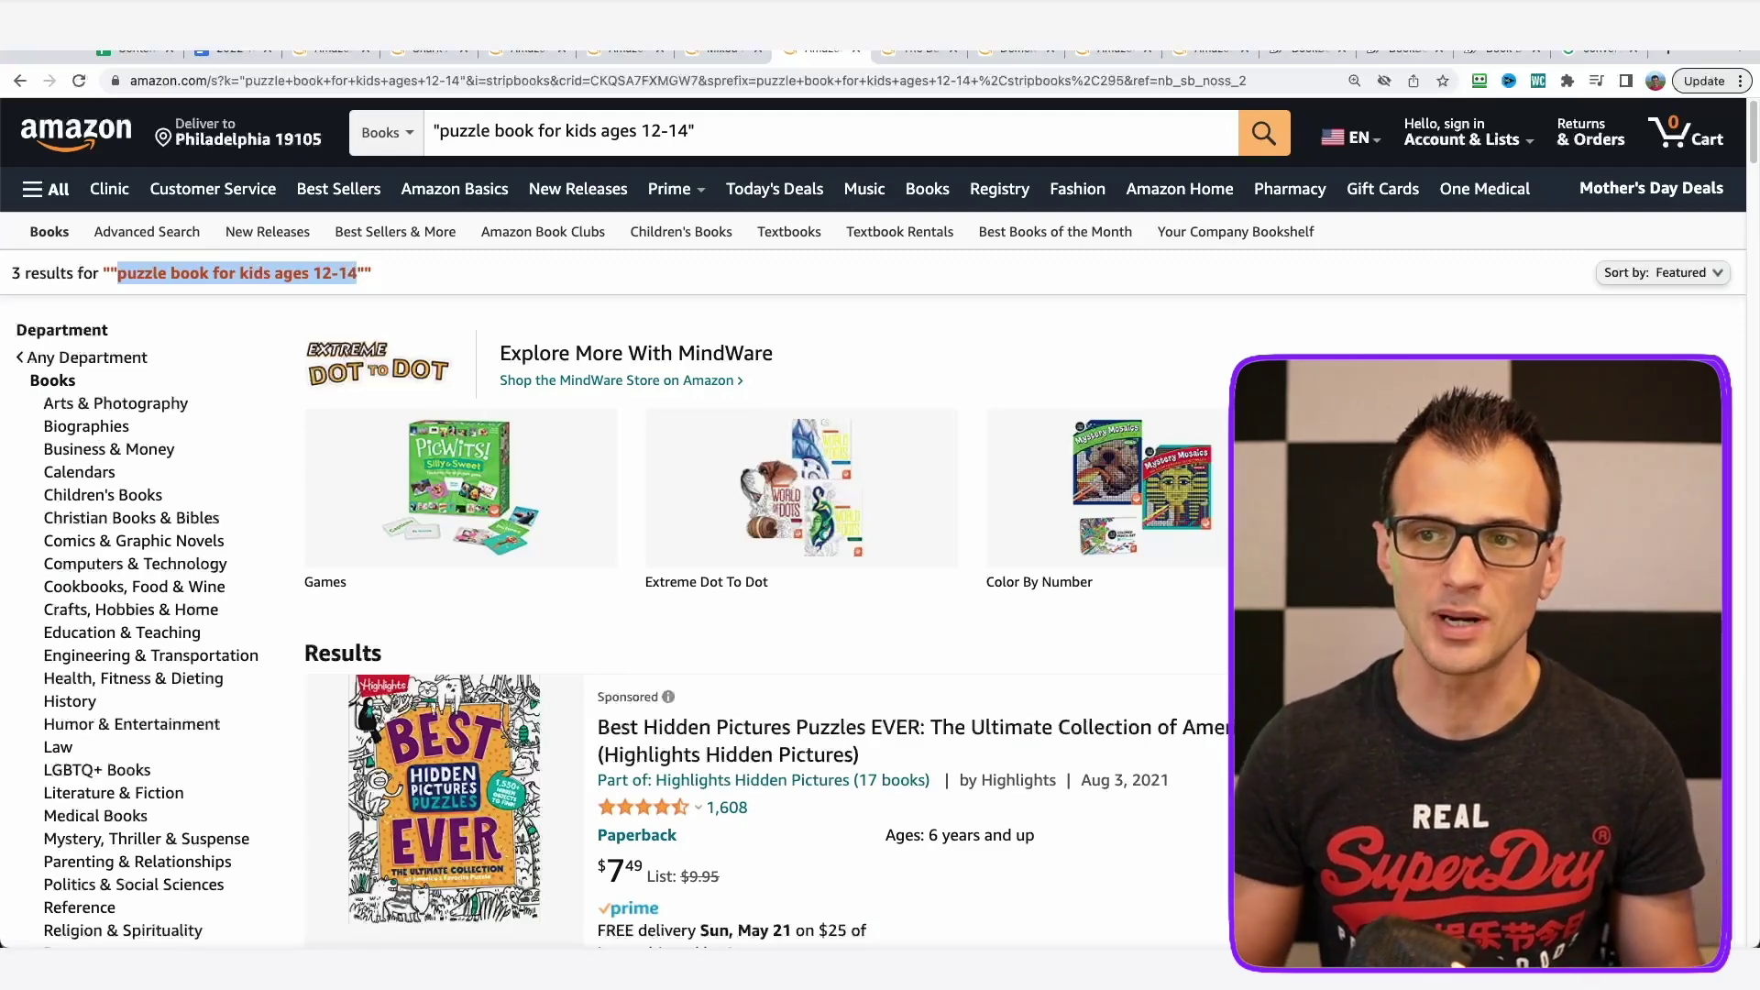
pyautogui.click(477, 289)
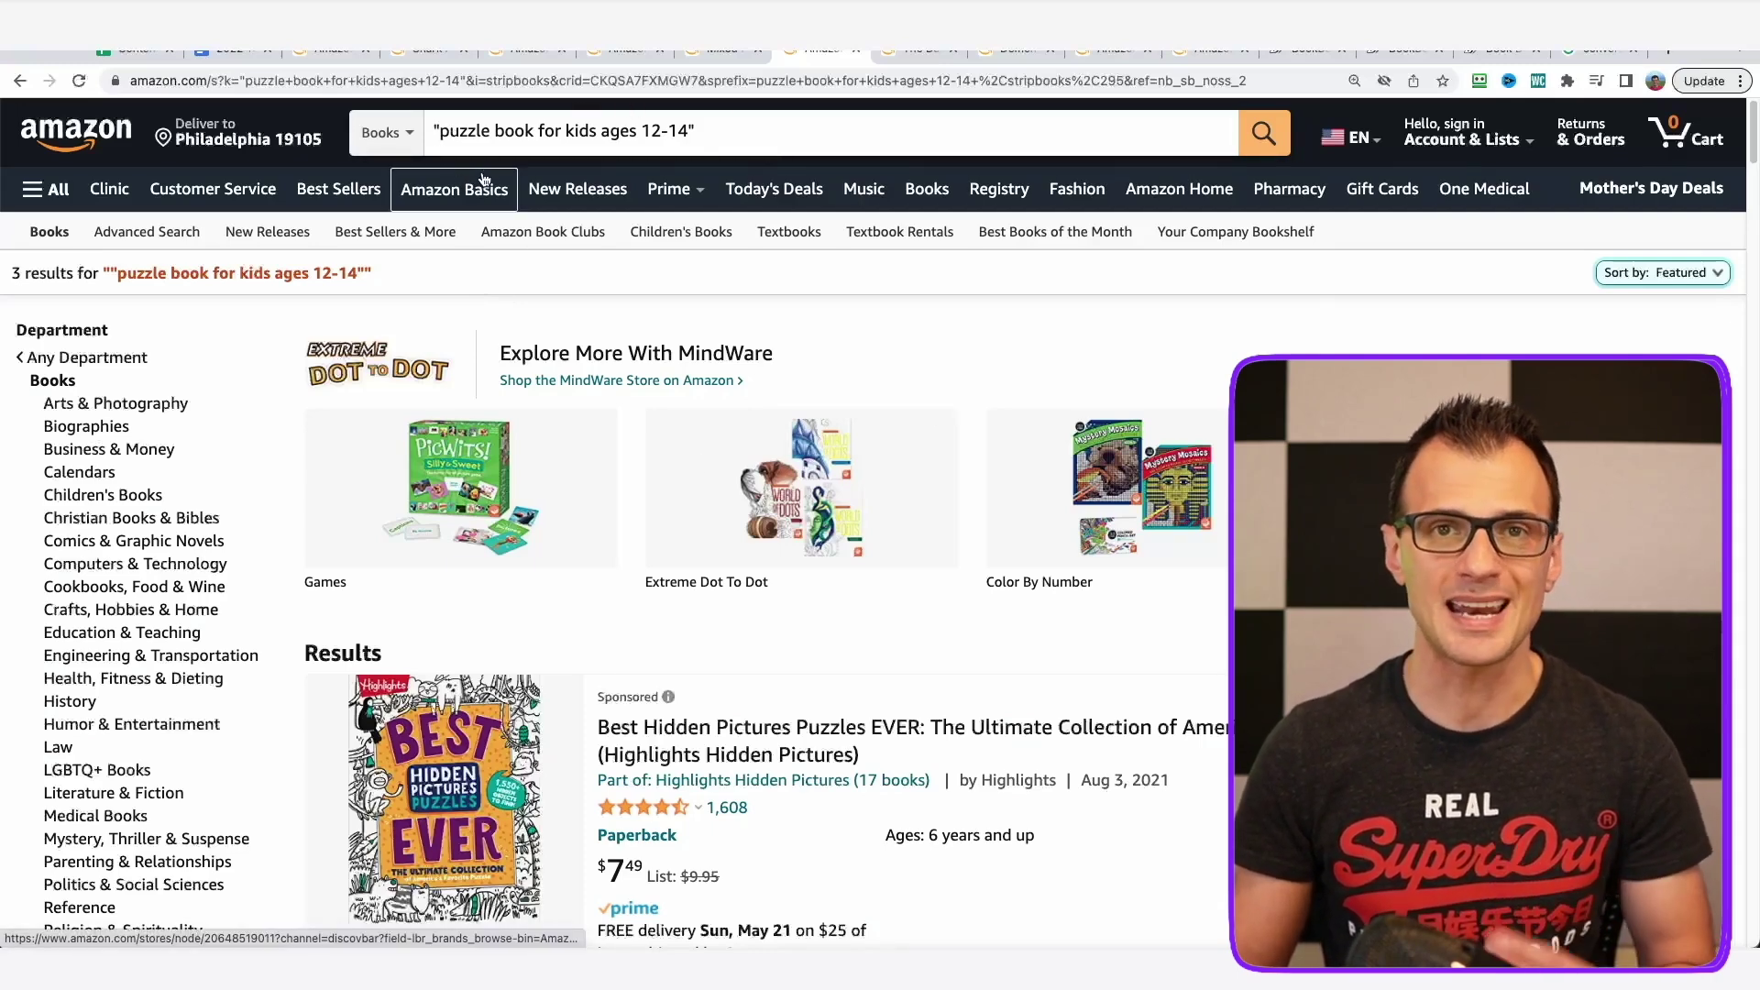
# Back out of the exact-phrase puzzle book search, search Amazon Books for "log book", and look through the listed titles.
pyautogui.click(20, 82)
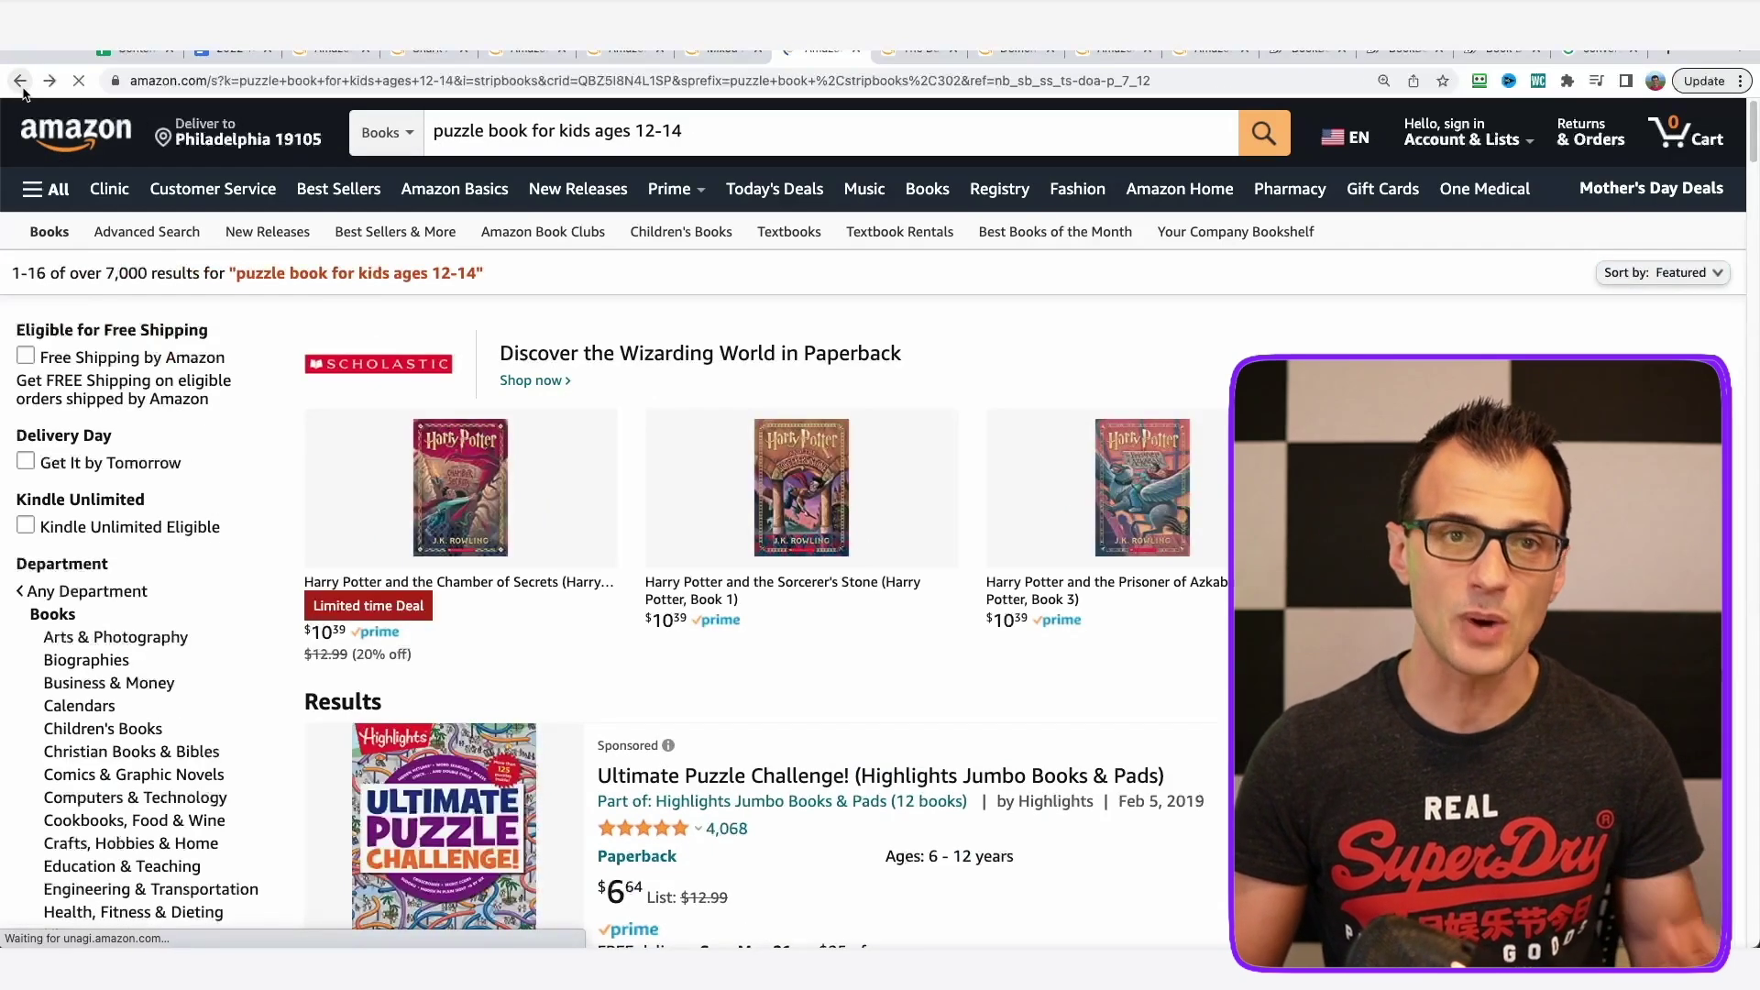
pyautogui.click(20, 85)
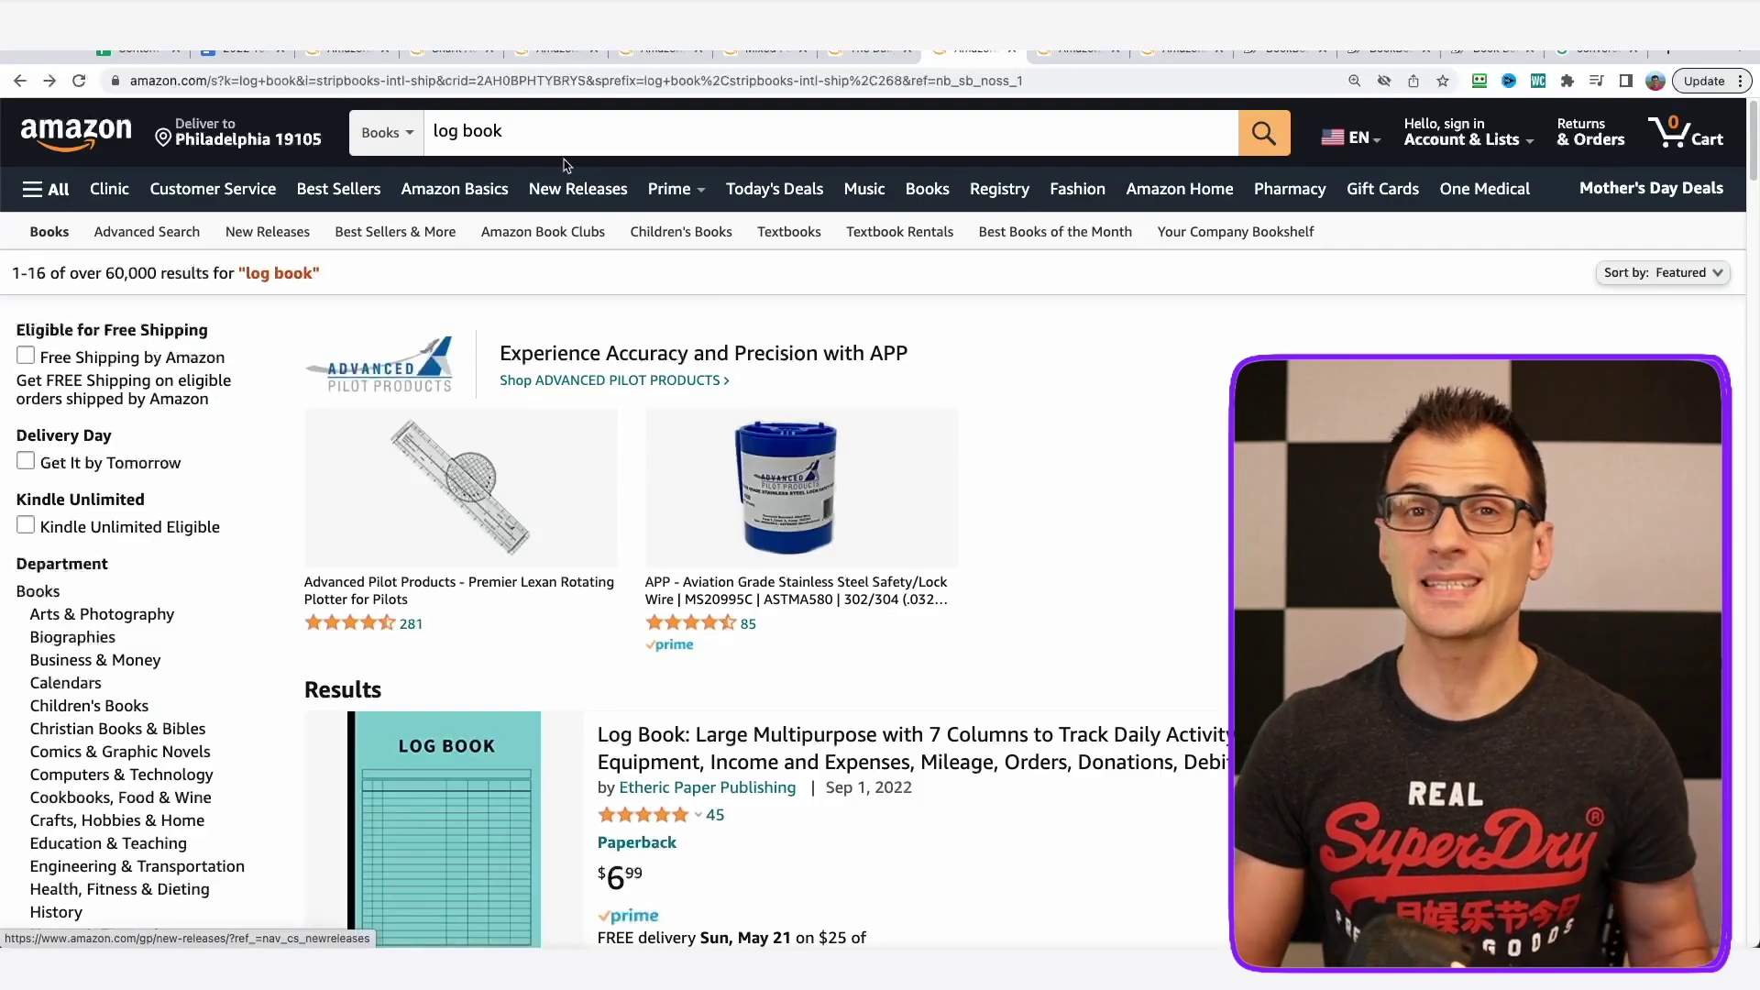
pyautogui.click(1281, 131)
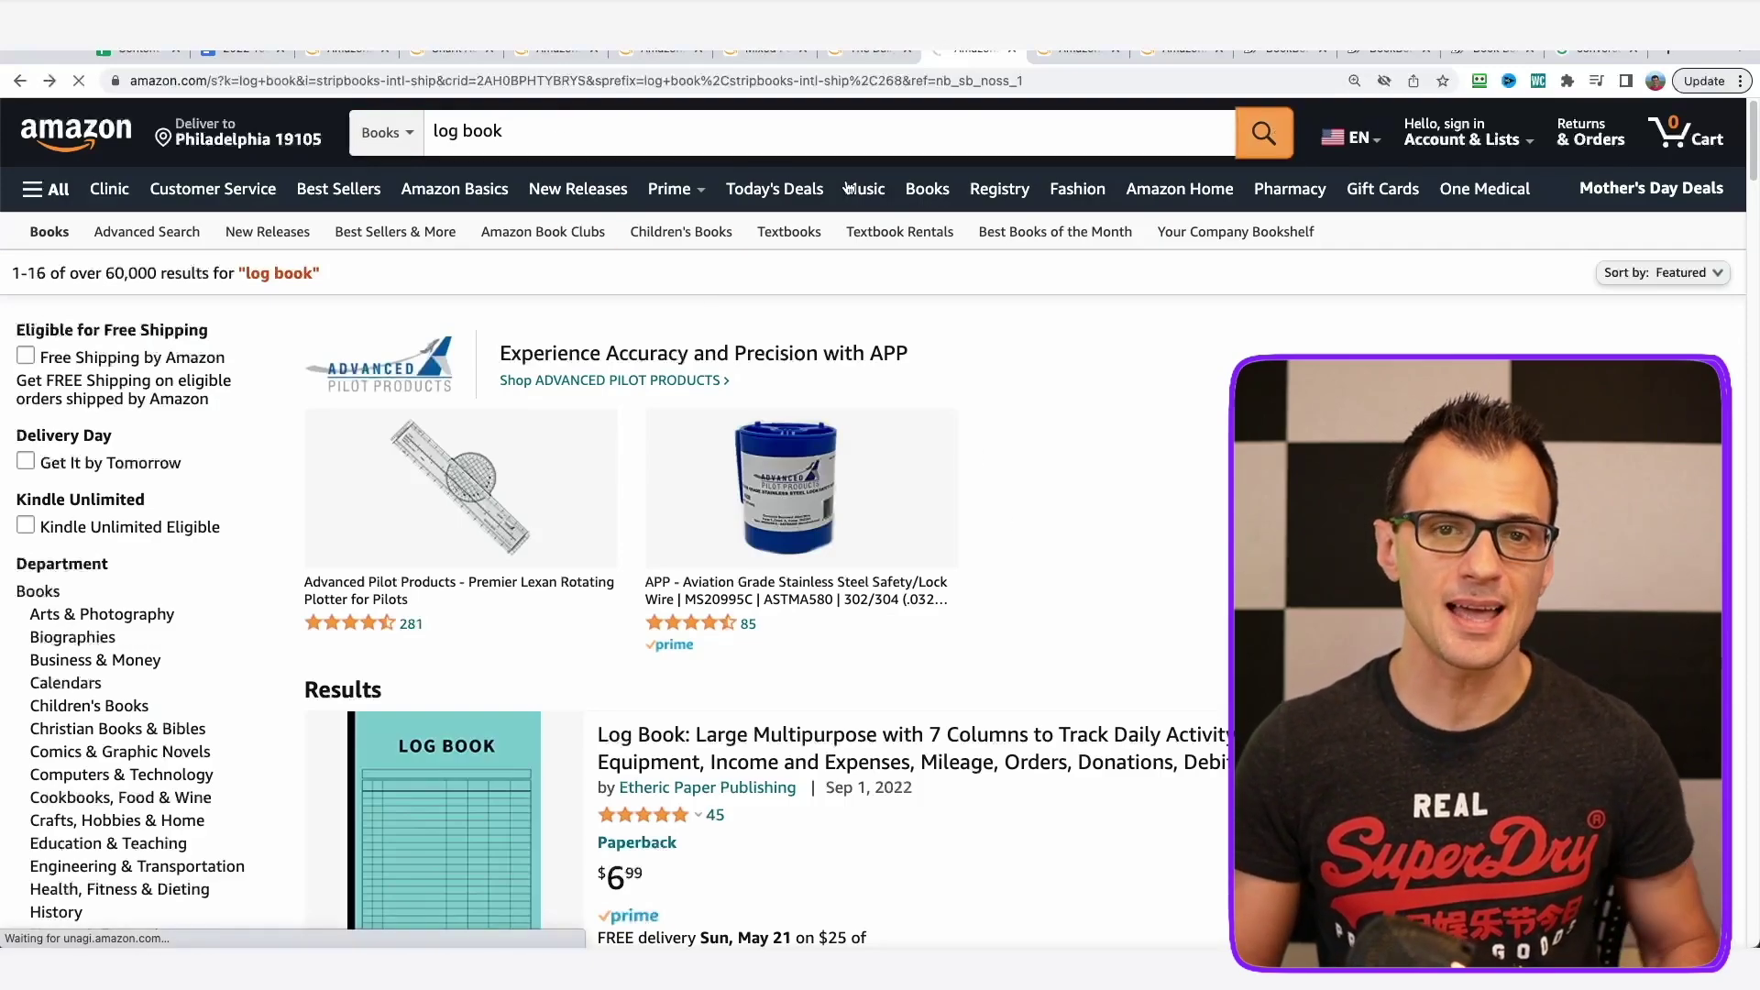
pyautogui.scroll(-5, 1001, 533)
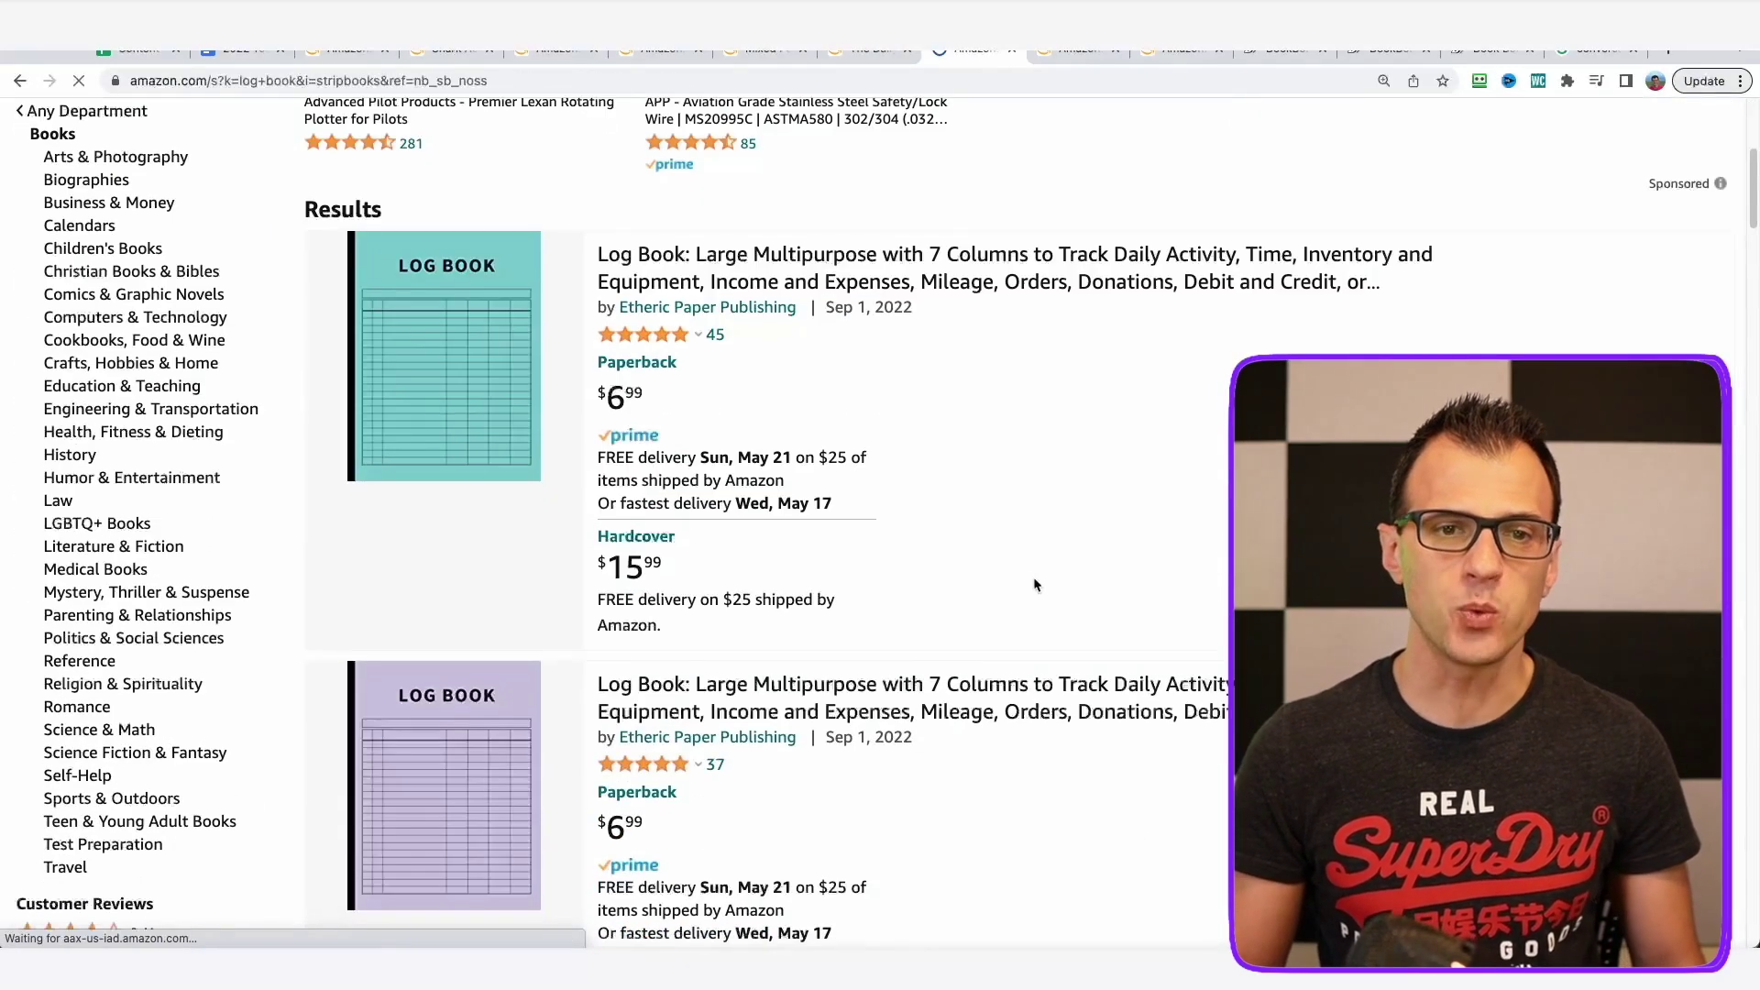
pyautogui.scroll(-1, 1079, 551)
pyautogui.scroll(-3, 1079, 560)
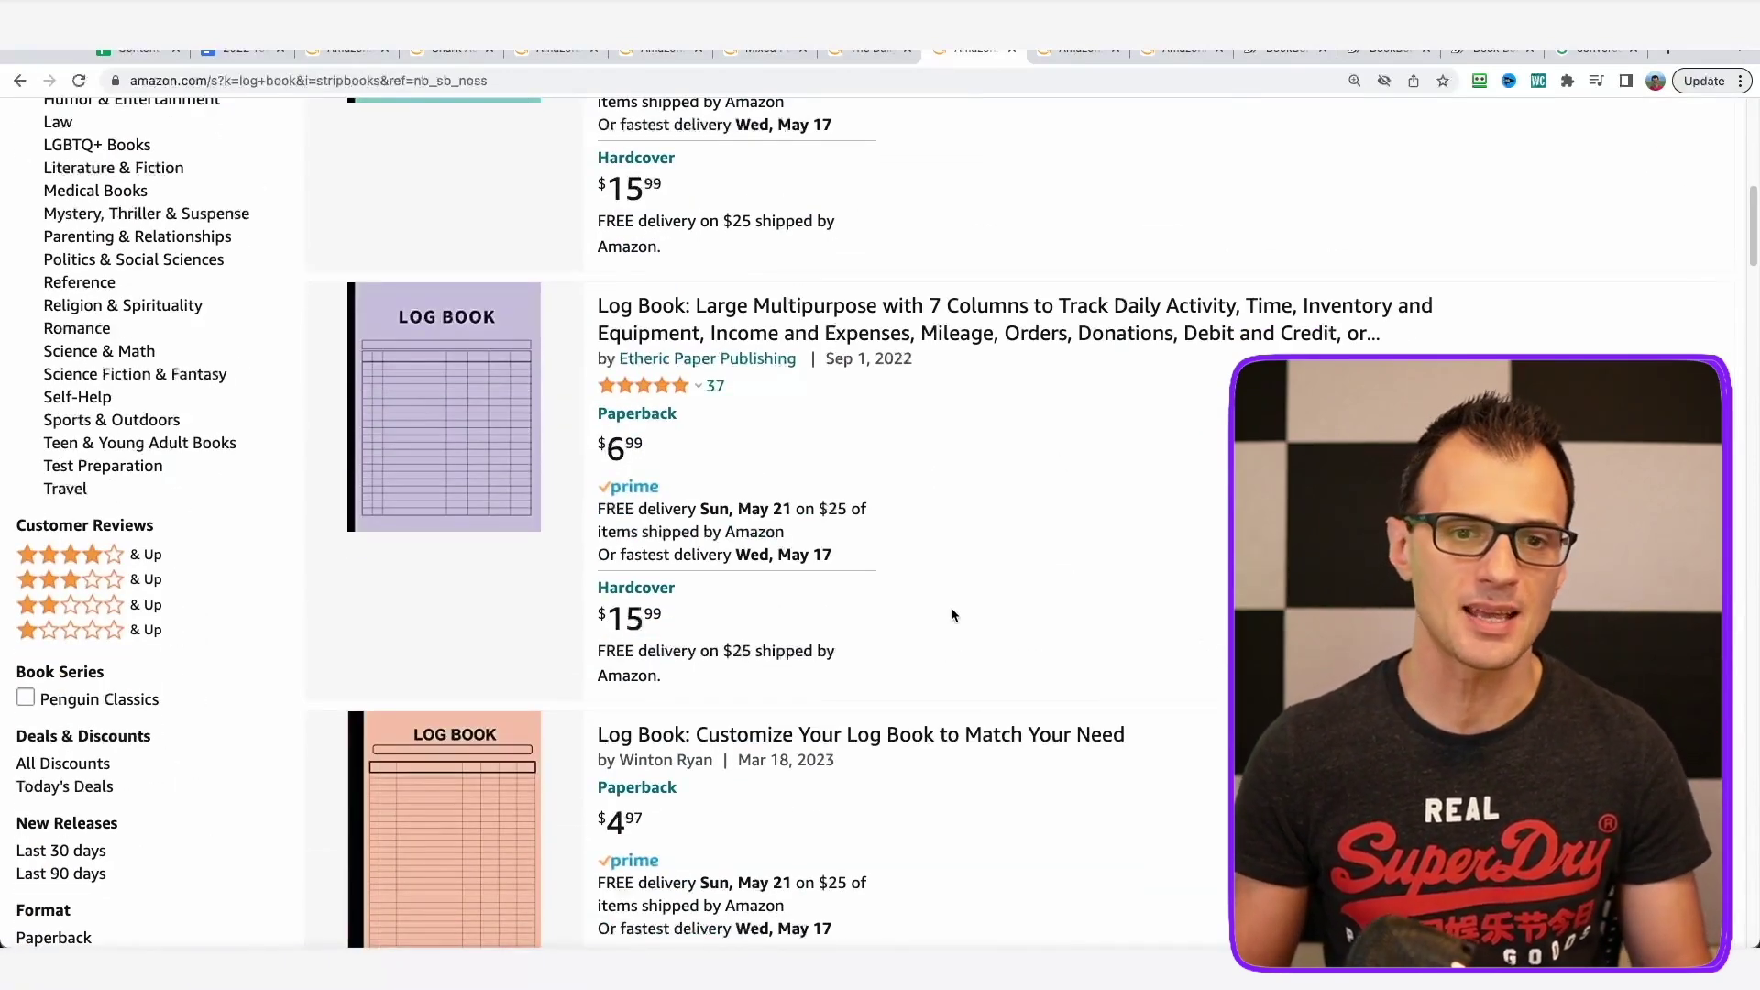
pyautogui.scroll(1, 915, 514)
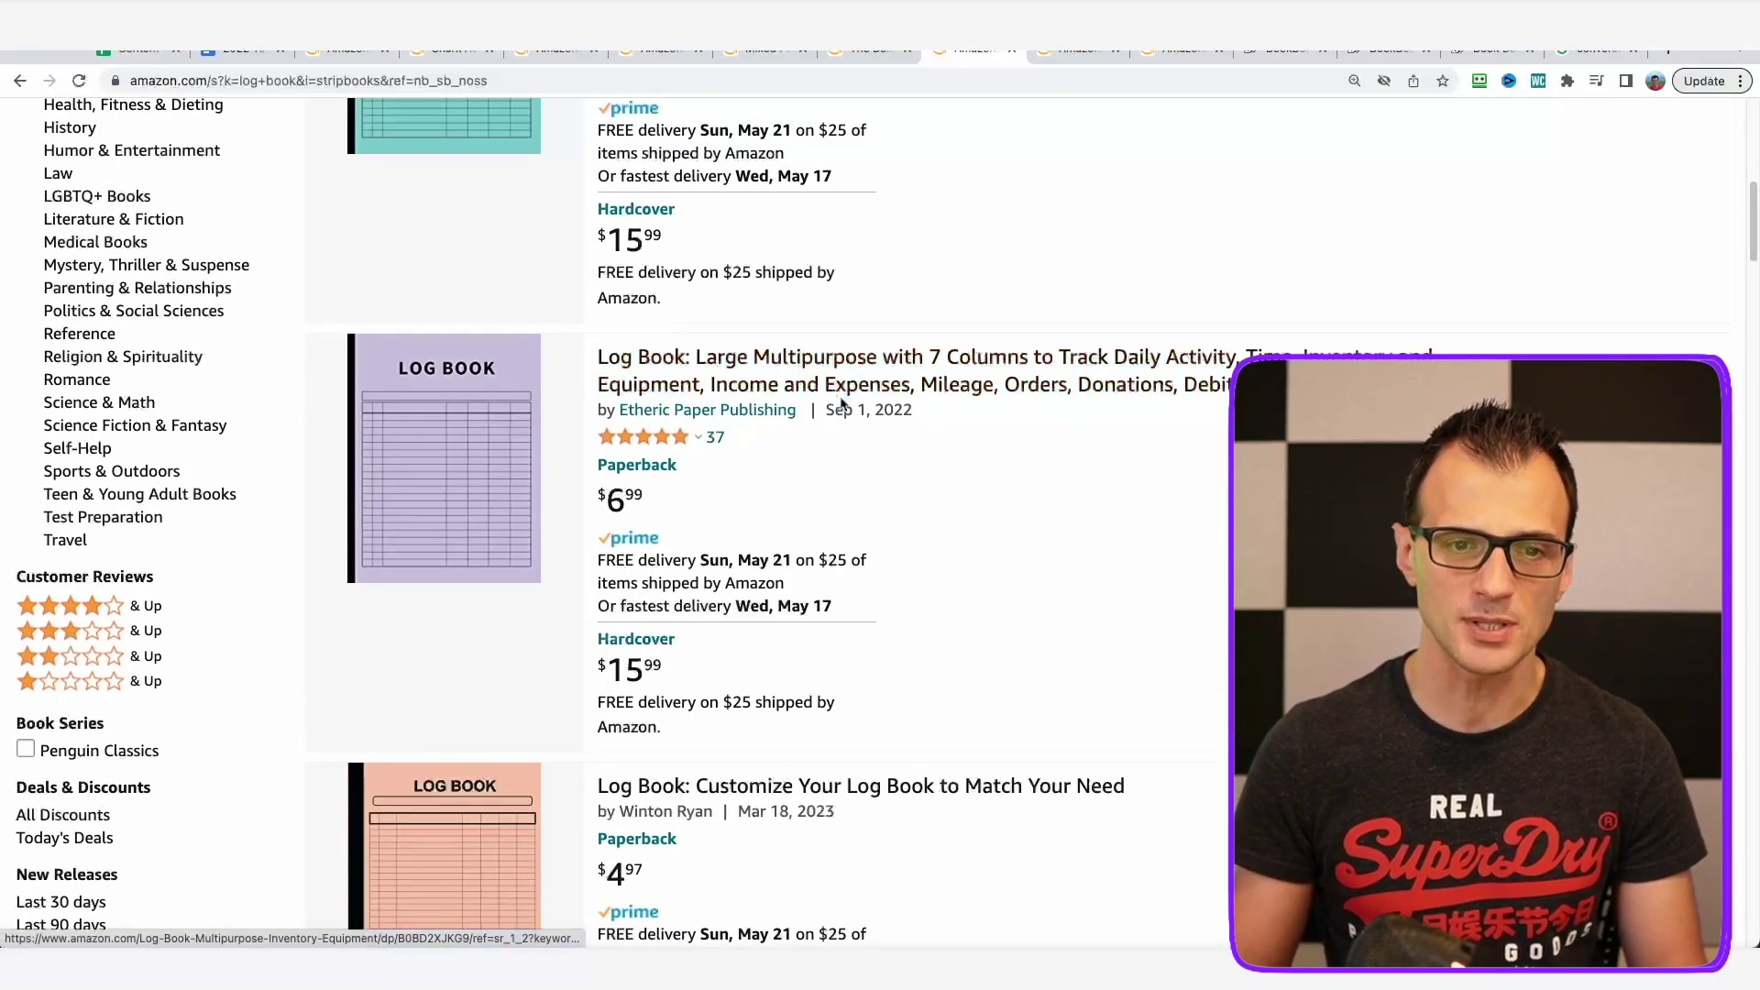
pyautogui.scroll(-1, 1091, 443)
pyautogui.scroll(-12, 1090, 436)
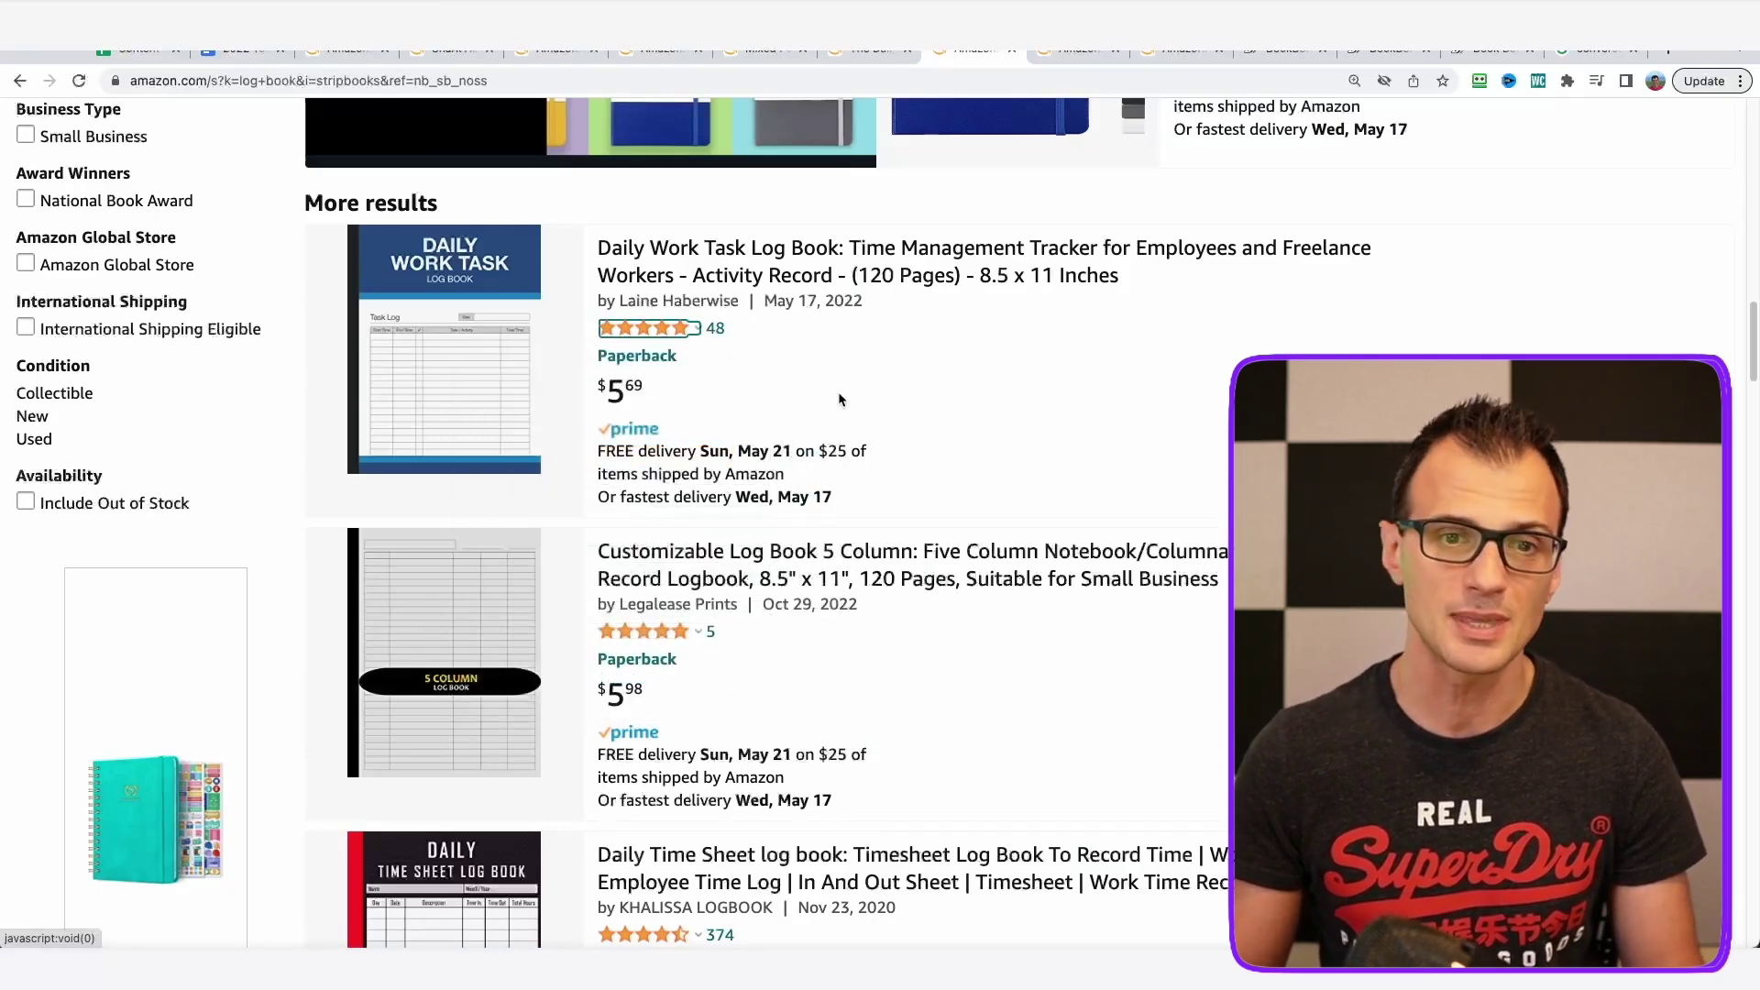
# Open the Daily Work Task Log Book listing in a separate tab and bring up its sample preview.
pyautogui.keyDown('super'); pyautogui.click(452, 354); pyautogui.keyUp('super')
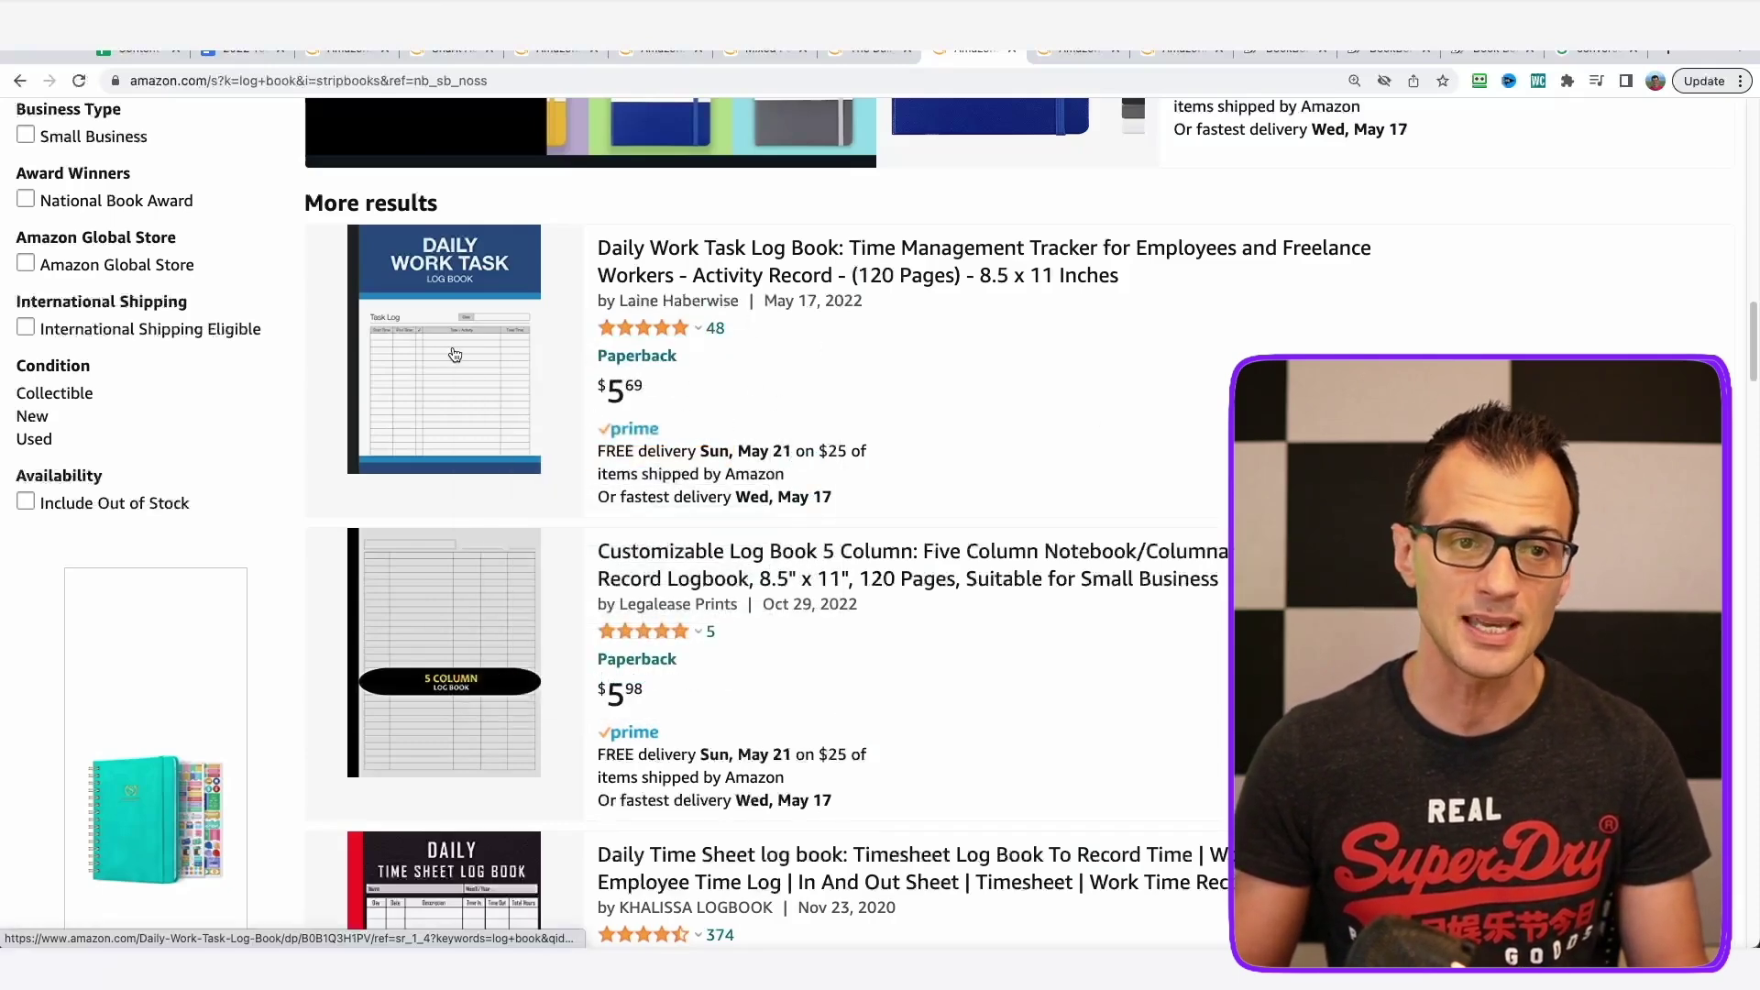
pyautogui.click(979, 59)
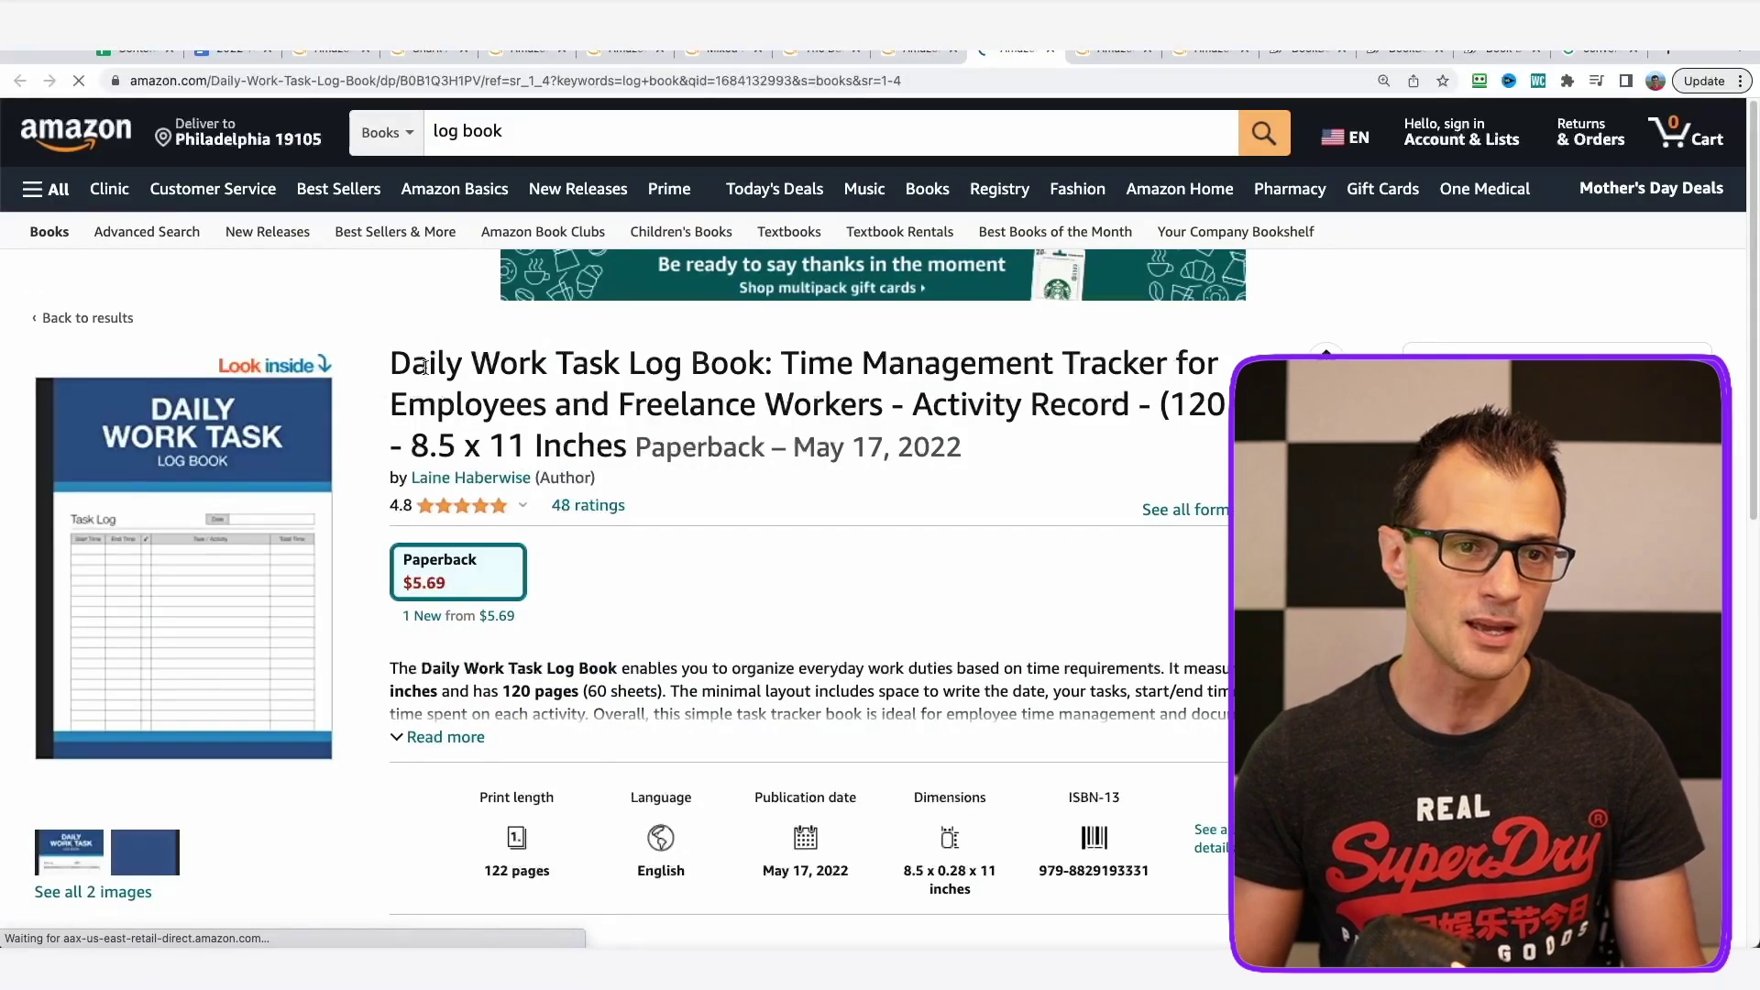
pyautogui.click(225, 371)
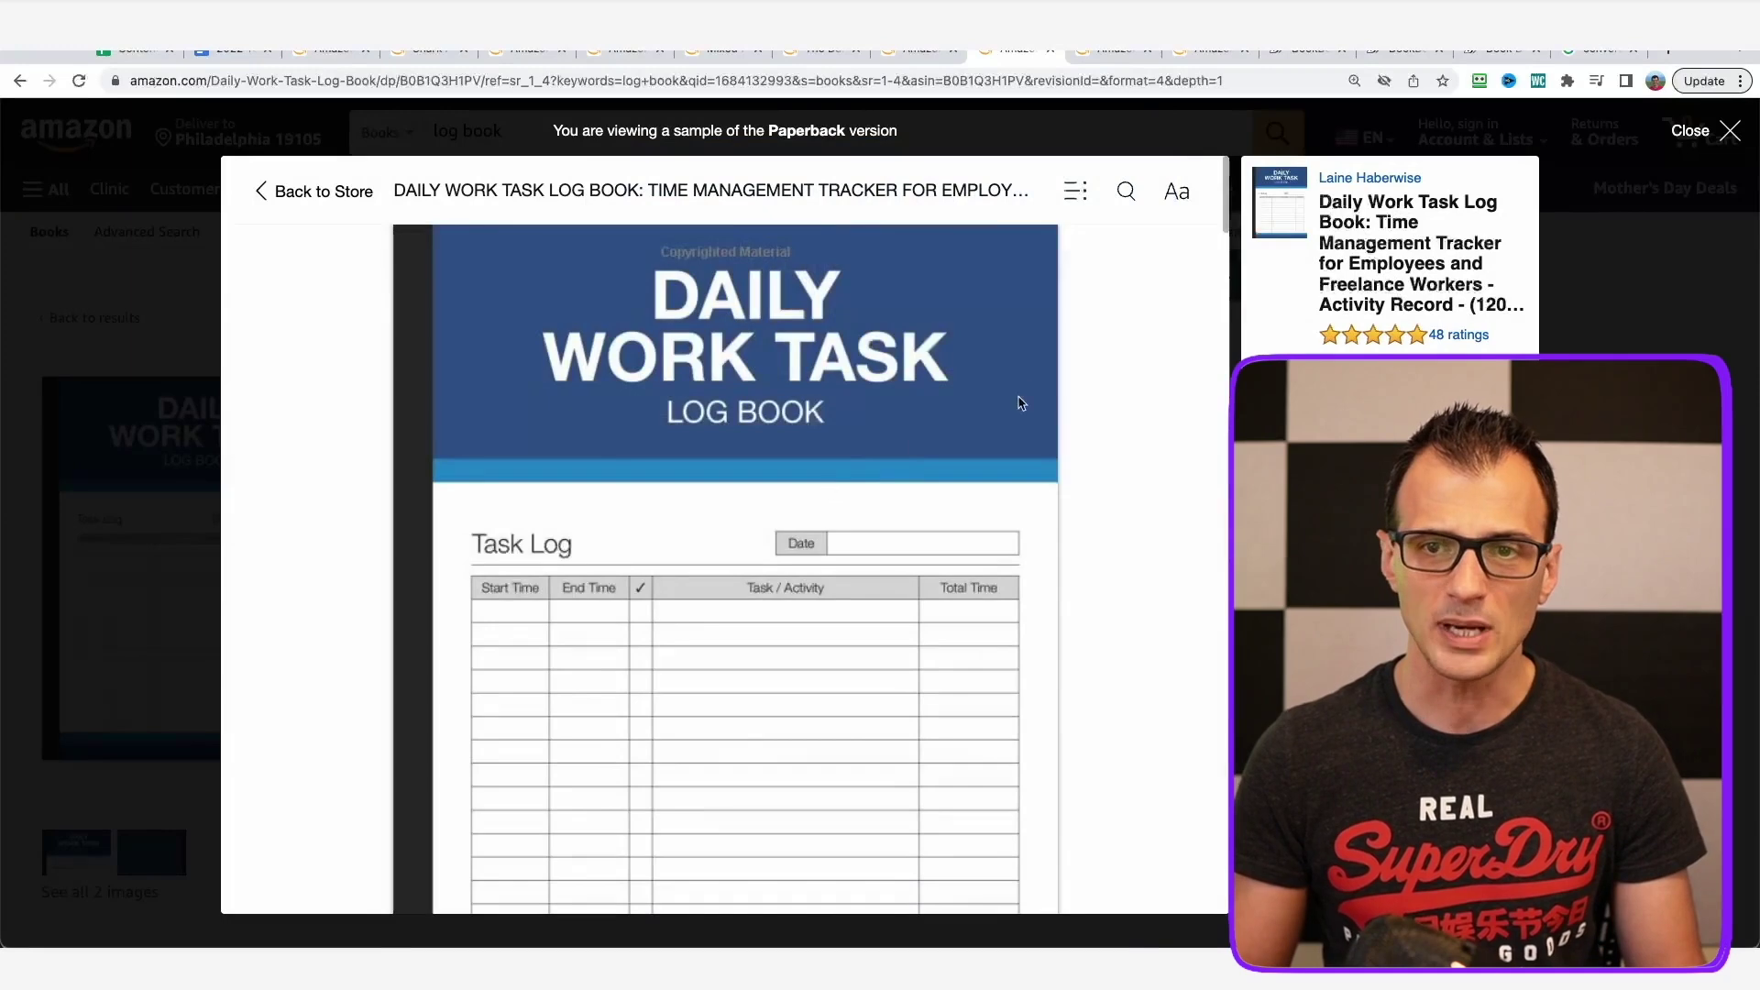
# Examine the sample's cover and opening pages, including the Book Details and Property Of sections.
pyautogui.scroll(-20, 867, 495)
pyautogui.scroll(10, 863, 550)
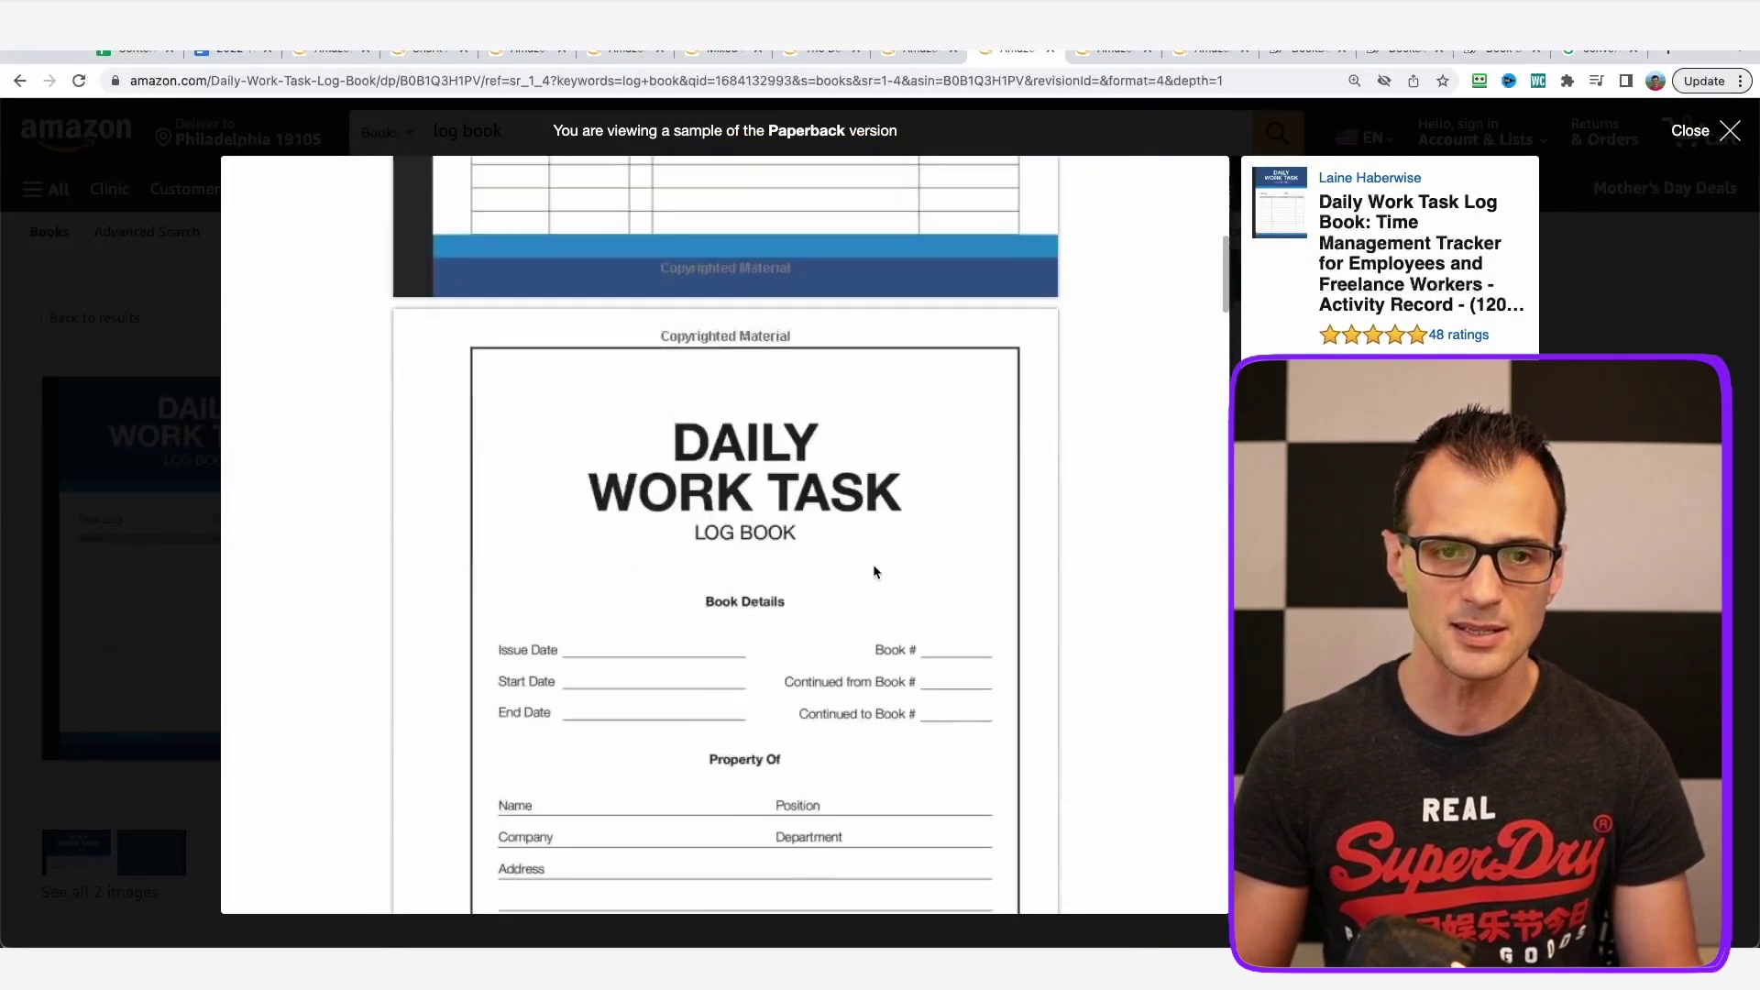
pyautogui.scroll(-3, 632, 376)
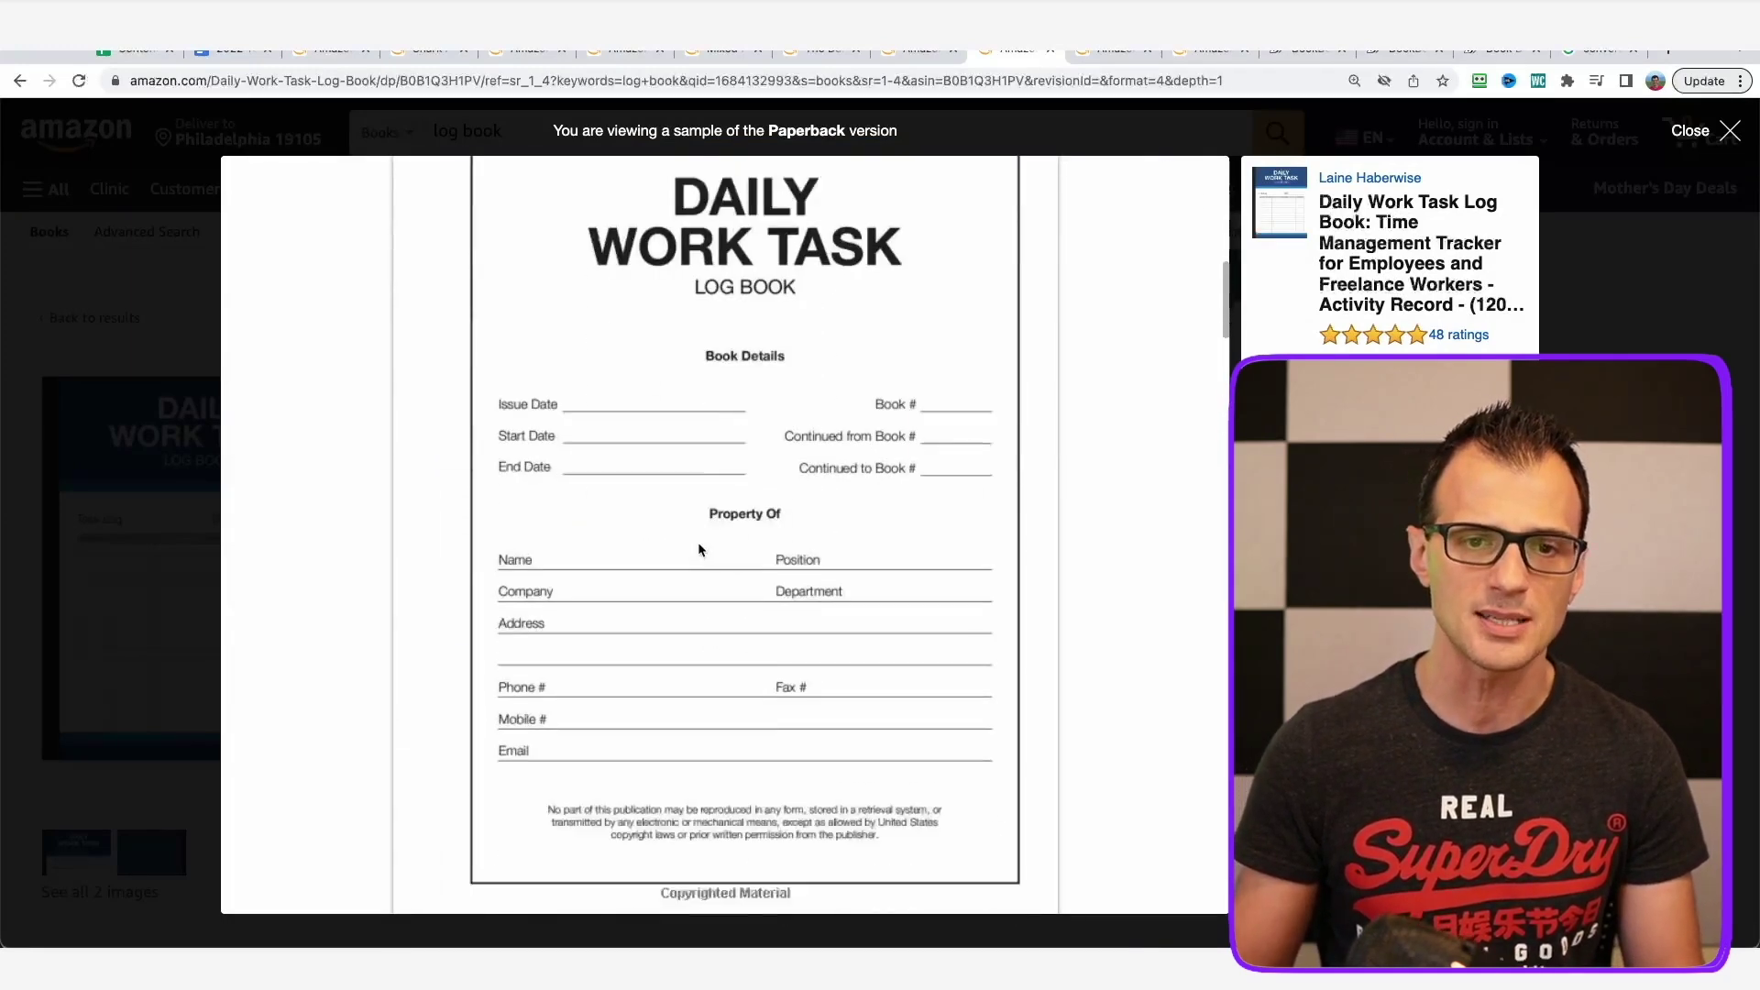
pyautogui.scroll(-7, 726, 518)
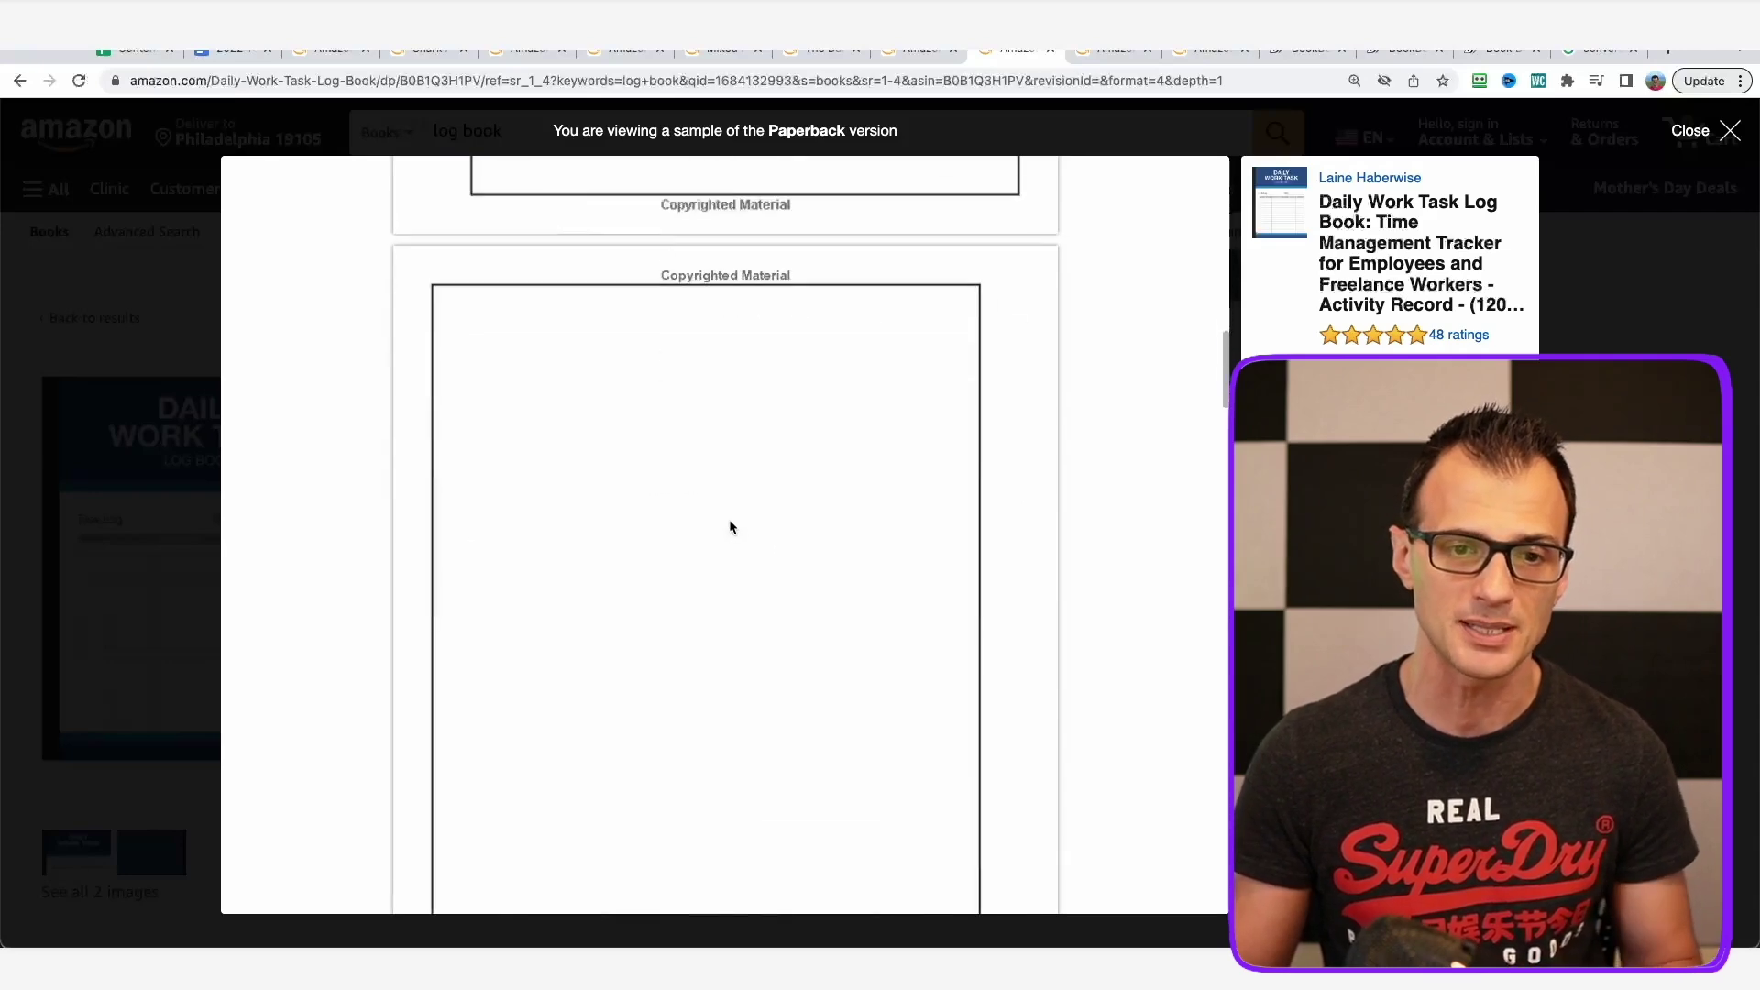
pyautogui.scroll(13, 728, 522)
pyautogui.scroll(-10, 727, 531)
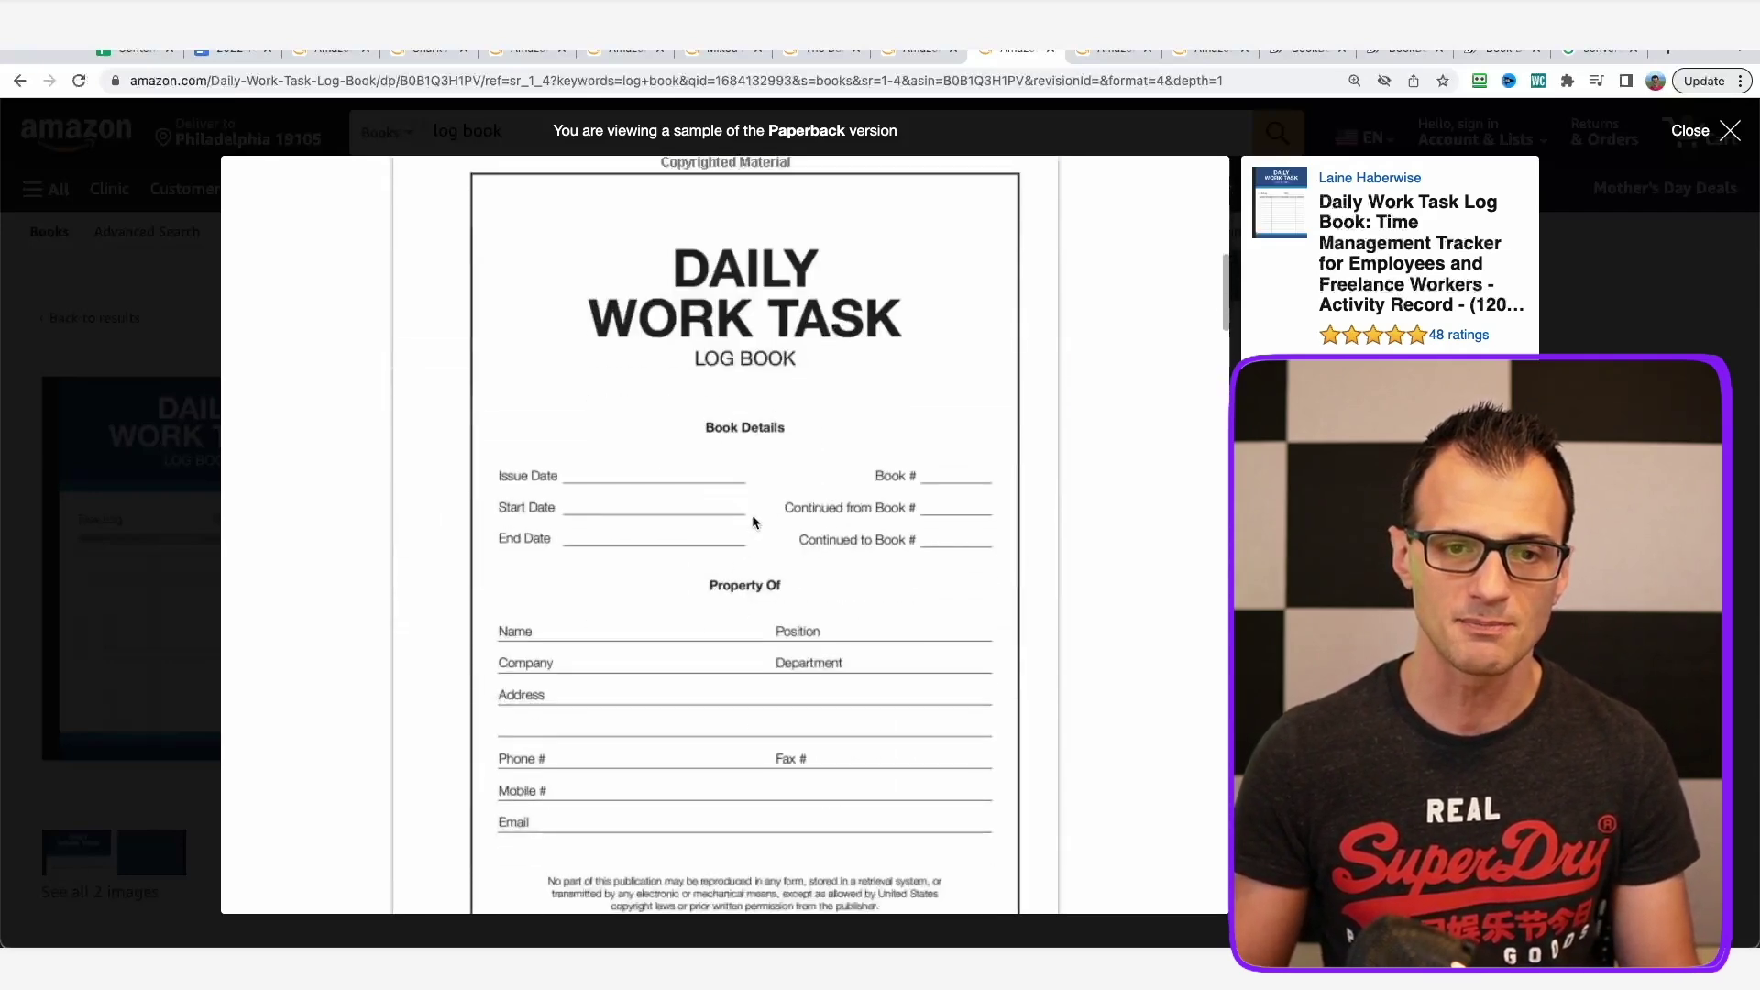
# Examine how the Task Log page layout repeats through the rest of the sample, and close the preview and the listing.
pyautogui.scroll(-15, 803, 626)
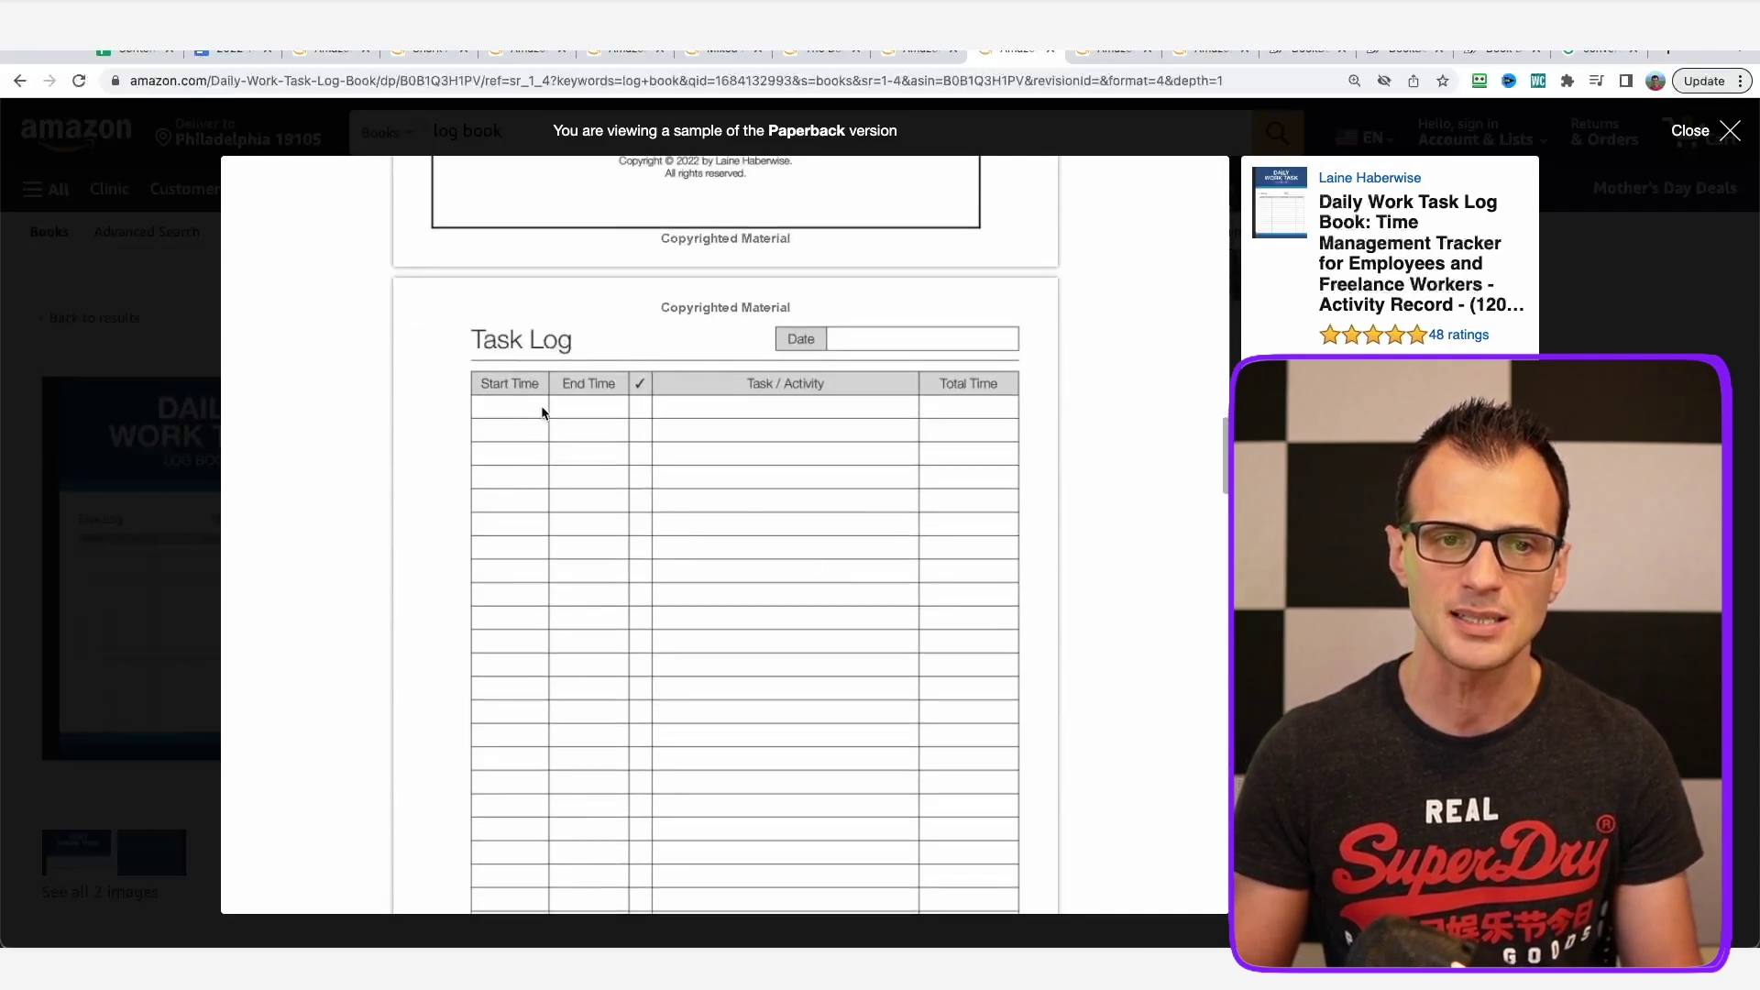
pyautogui.scroll(-16, 695, 512)
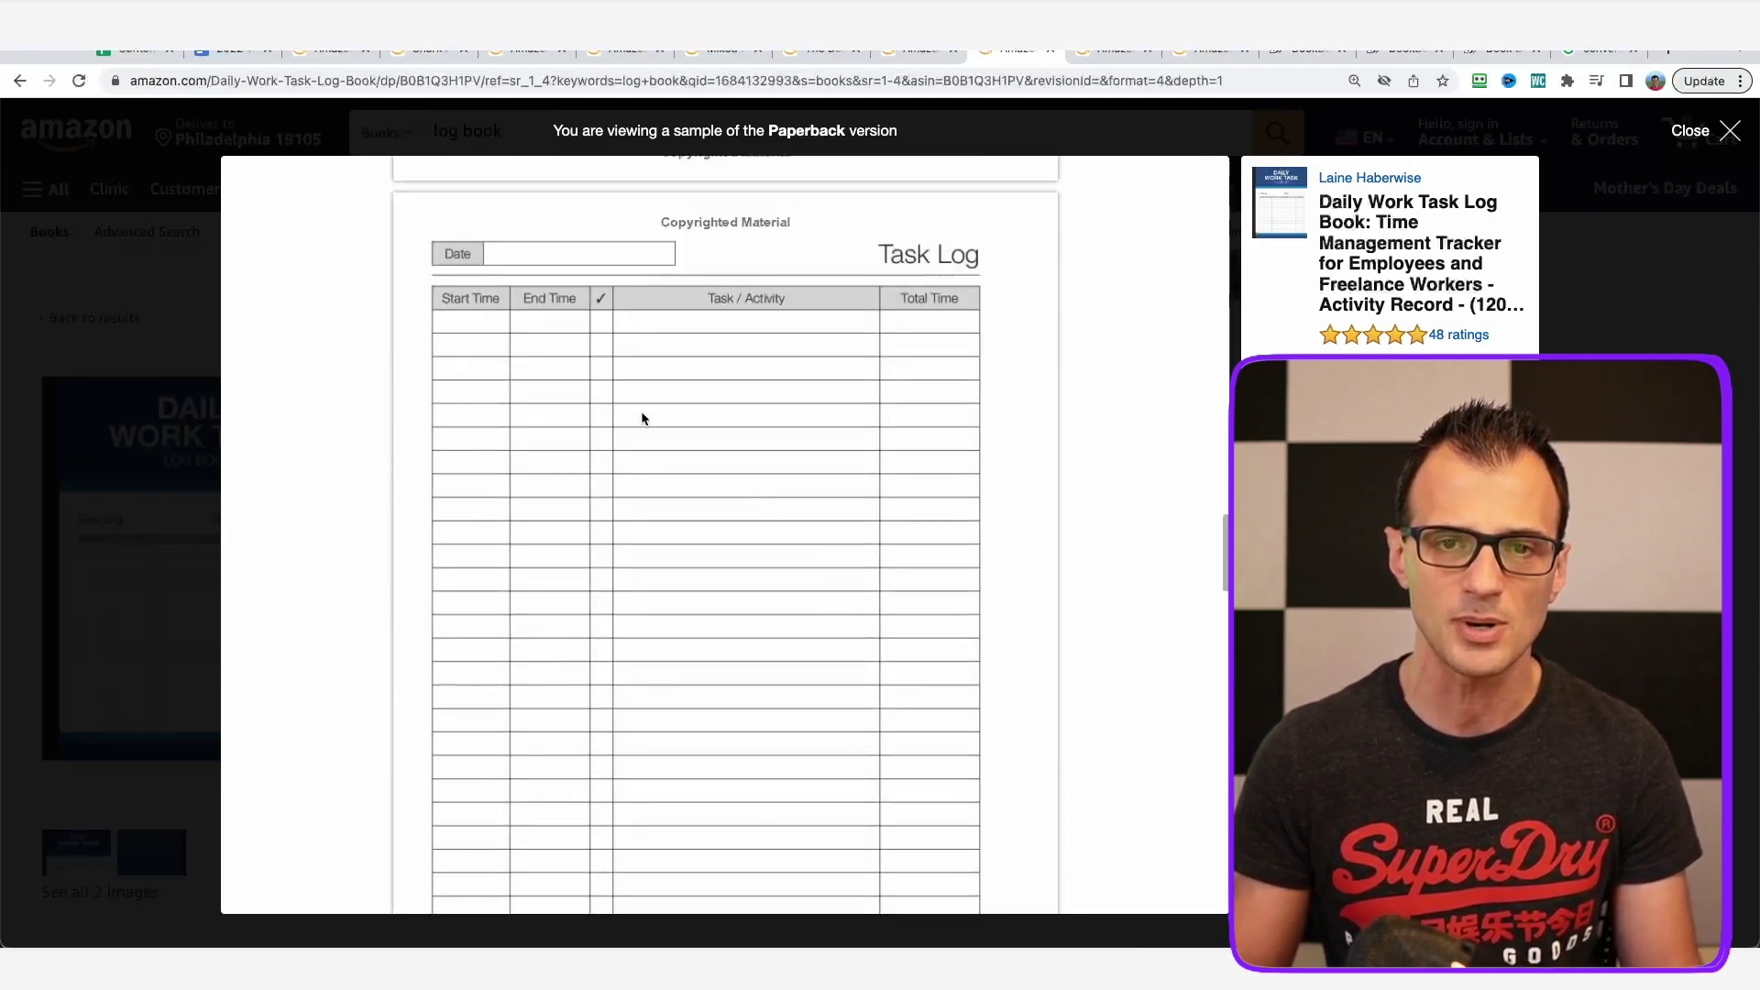
pyautogui.scroll(-20, 730, 495)
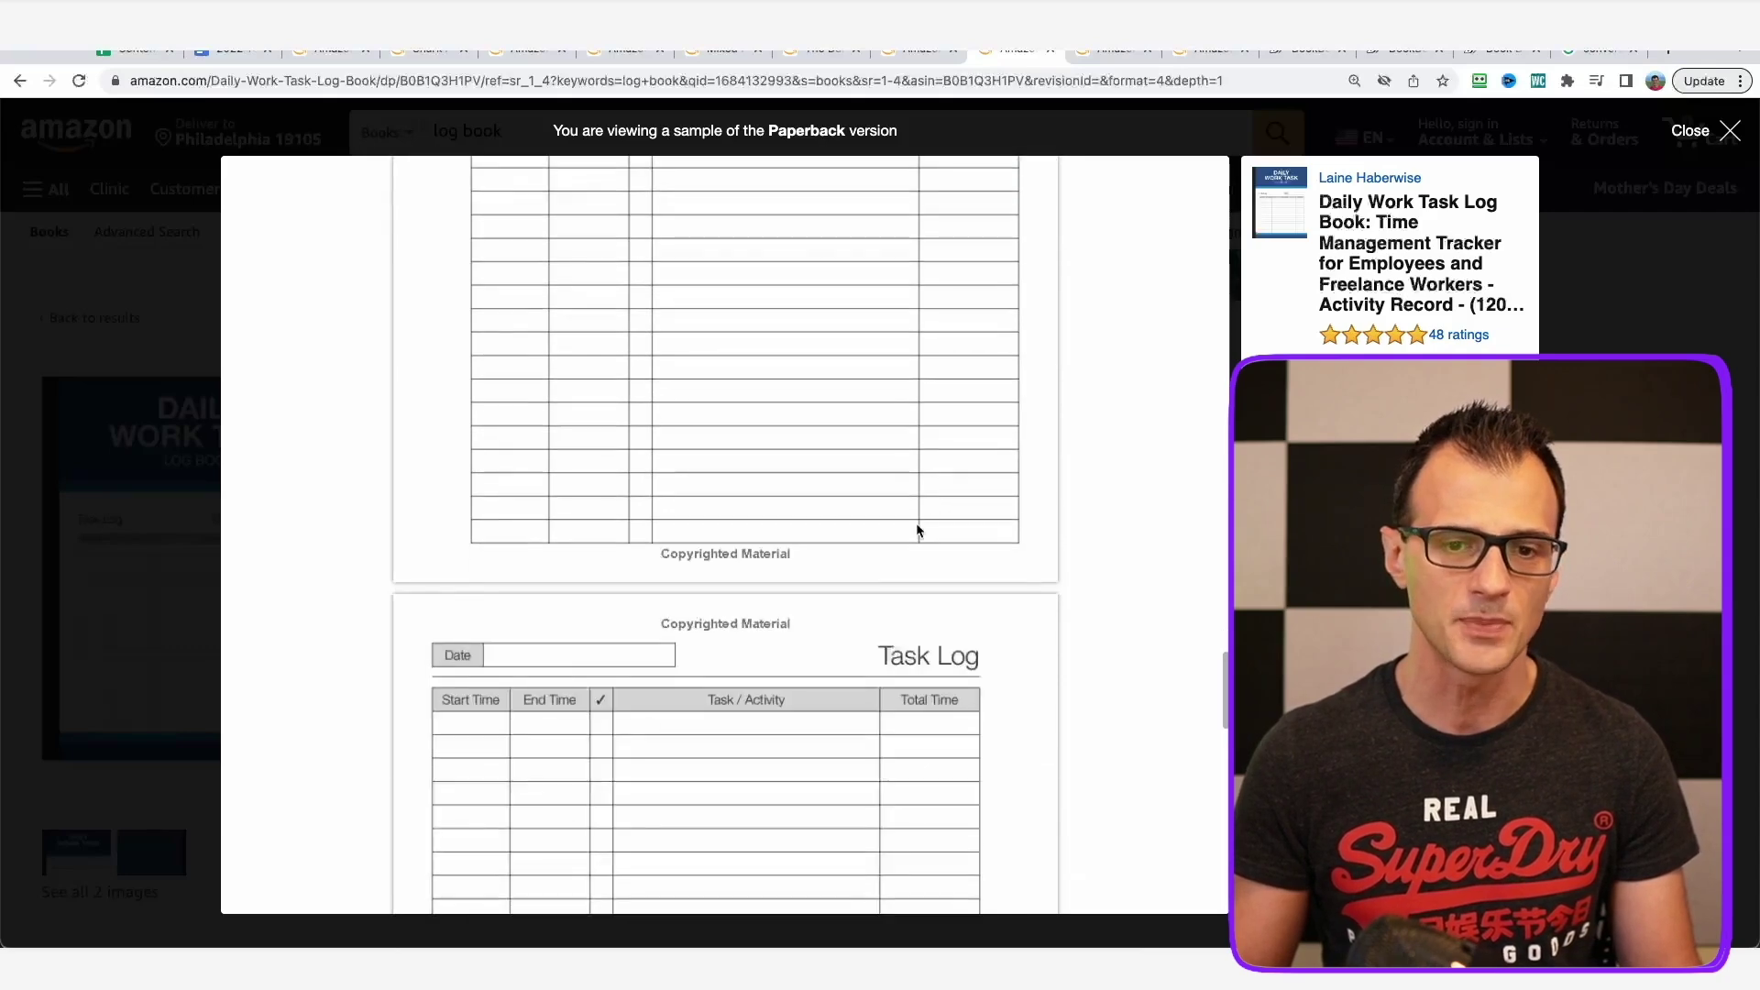
pyautogui.scroll(2, 917, 586)
pyautogui.scroll(-10, 747, 504)
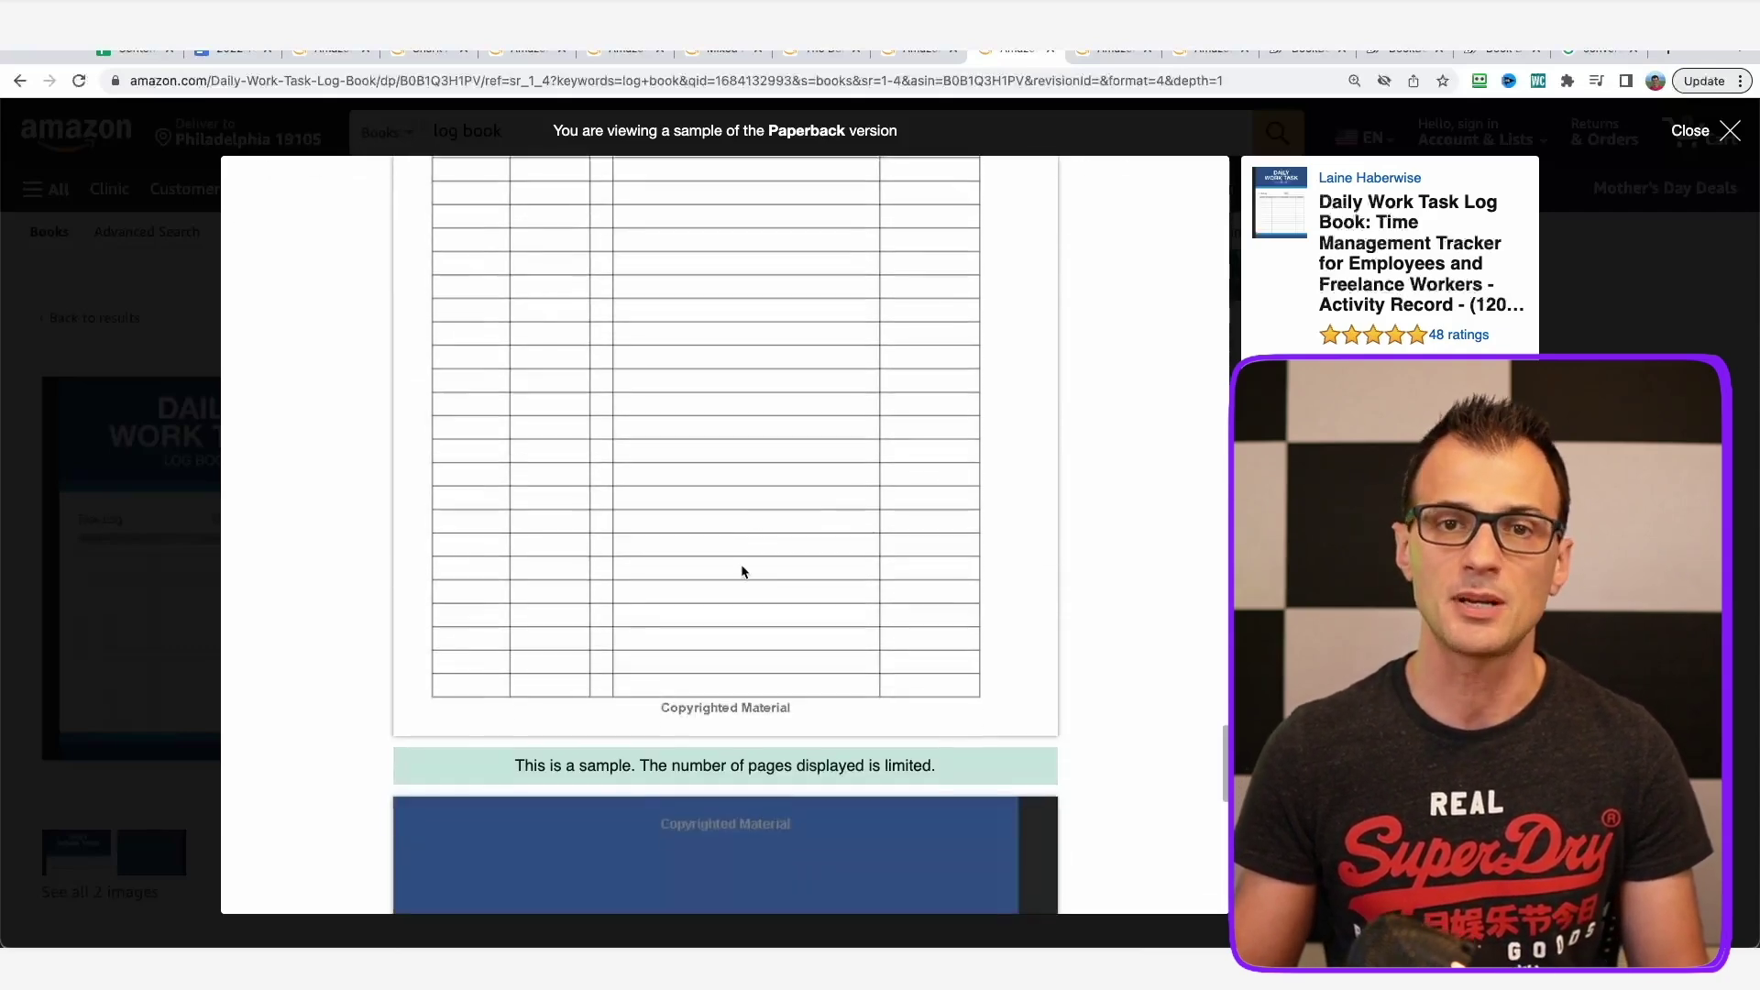
pyautogui.scroll(-5, 767, 562)
pyautogui.scroll(15, 759, 639)
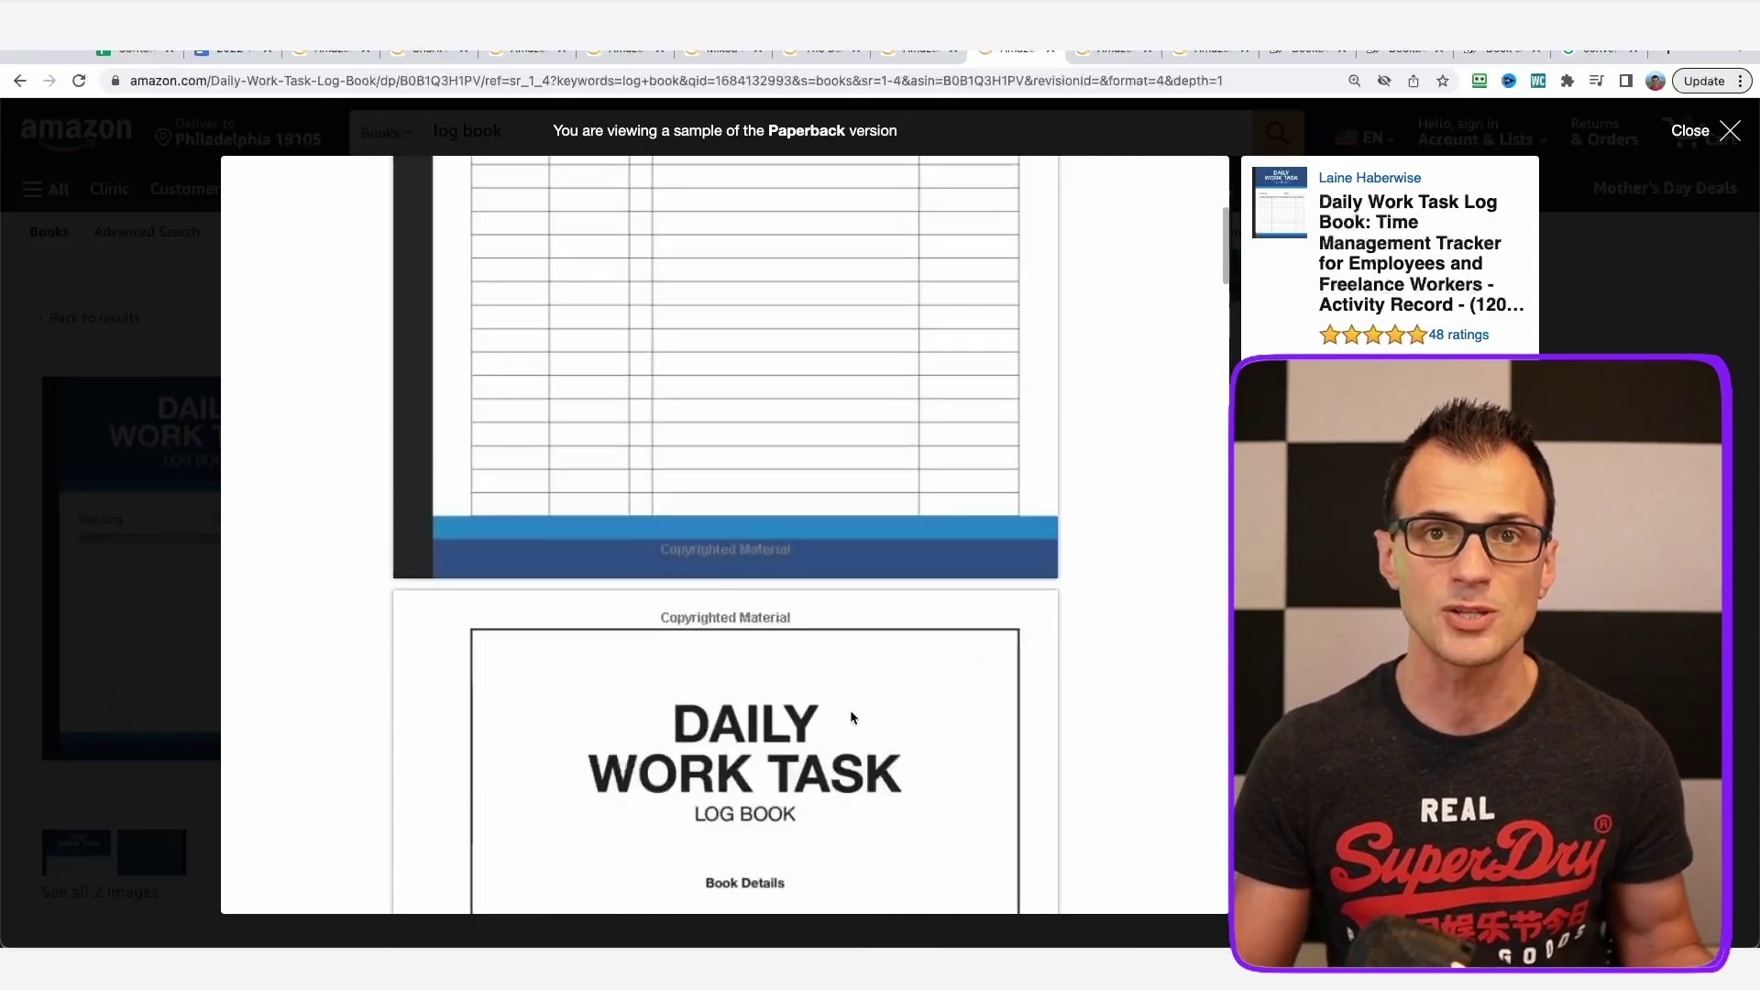
pyautogui.scroll(6, 850, 710)
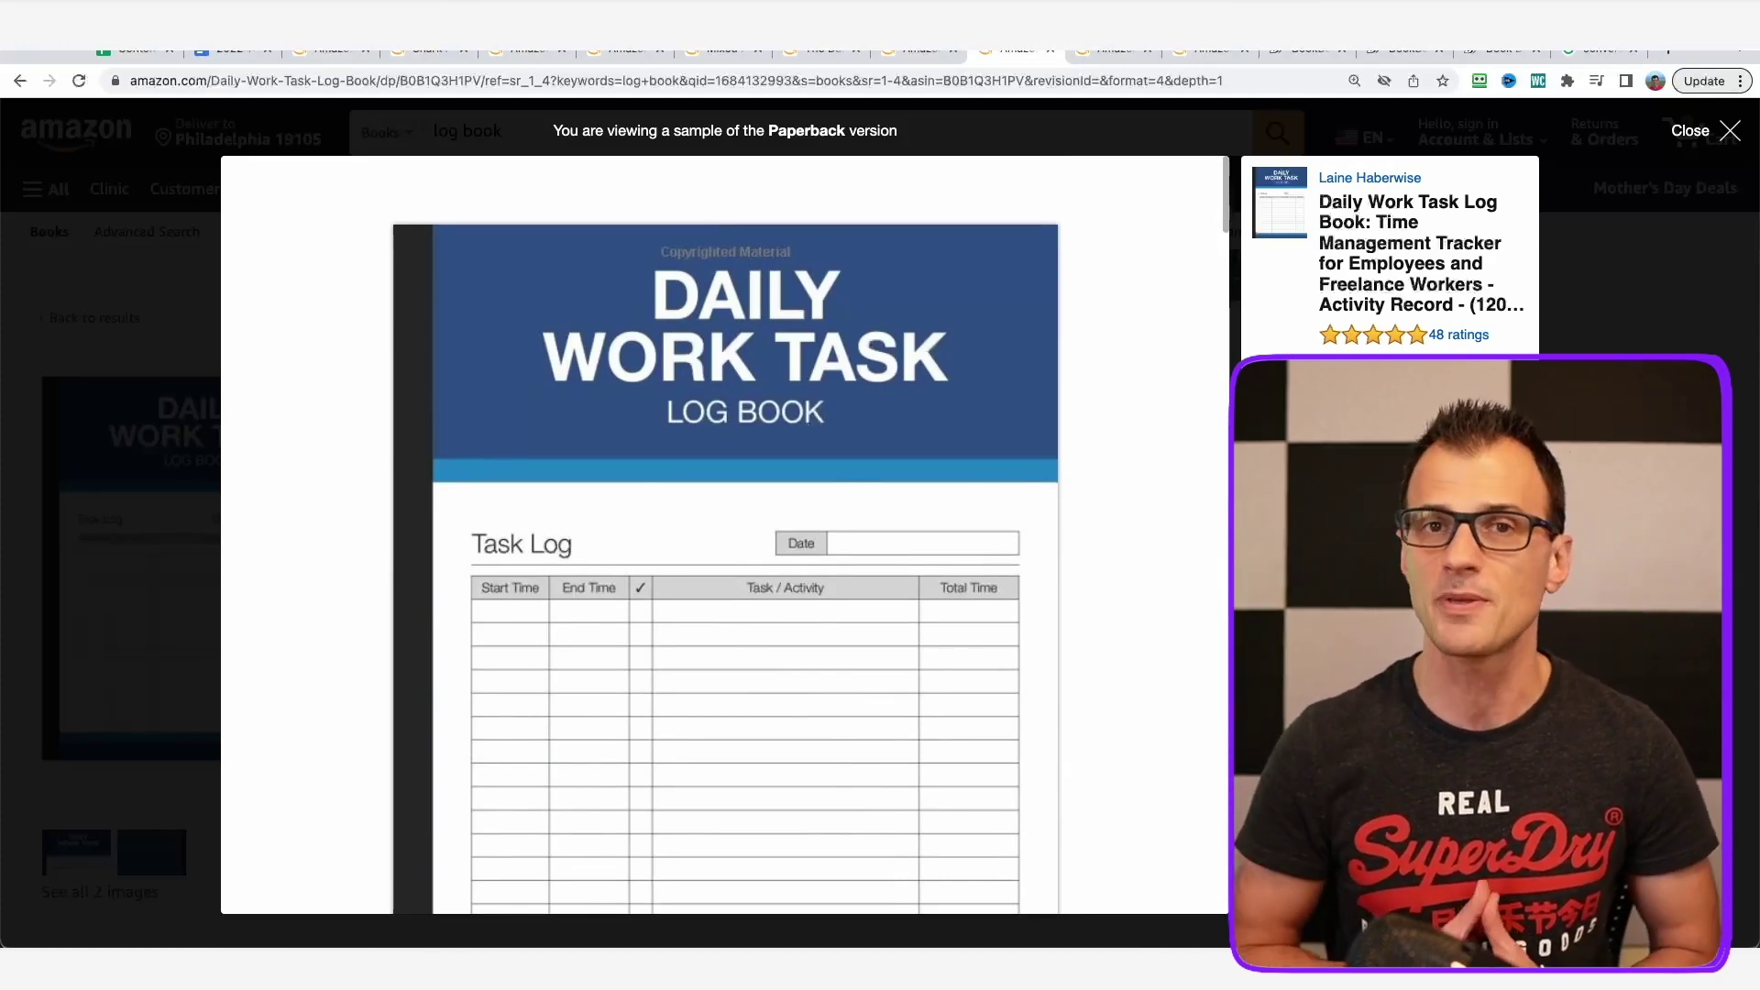
pyautogui.scroll(-10, 927, 648)
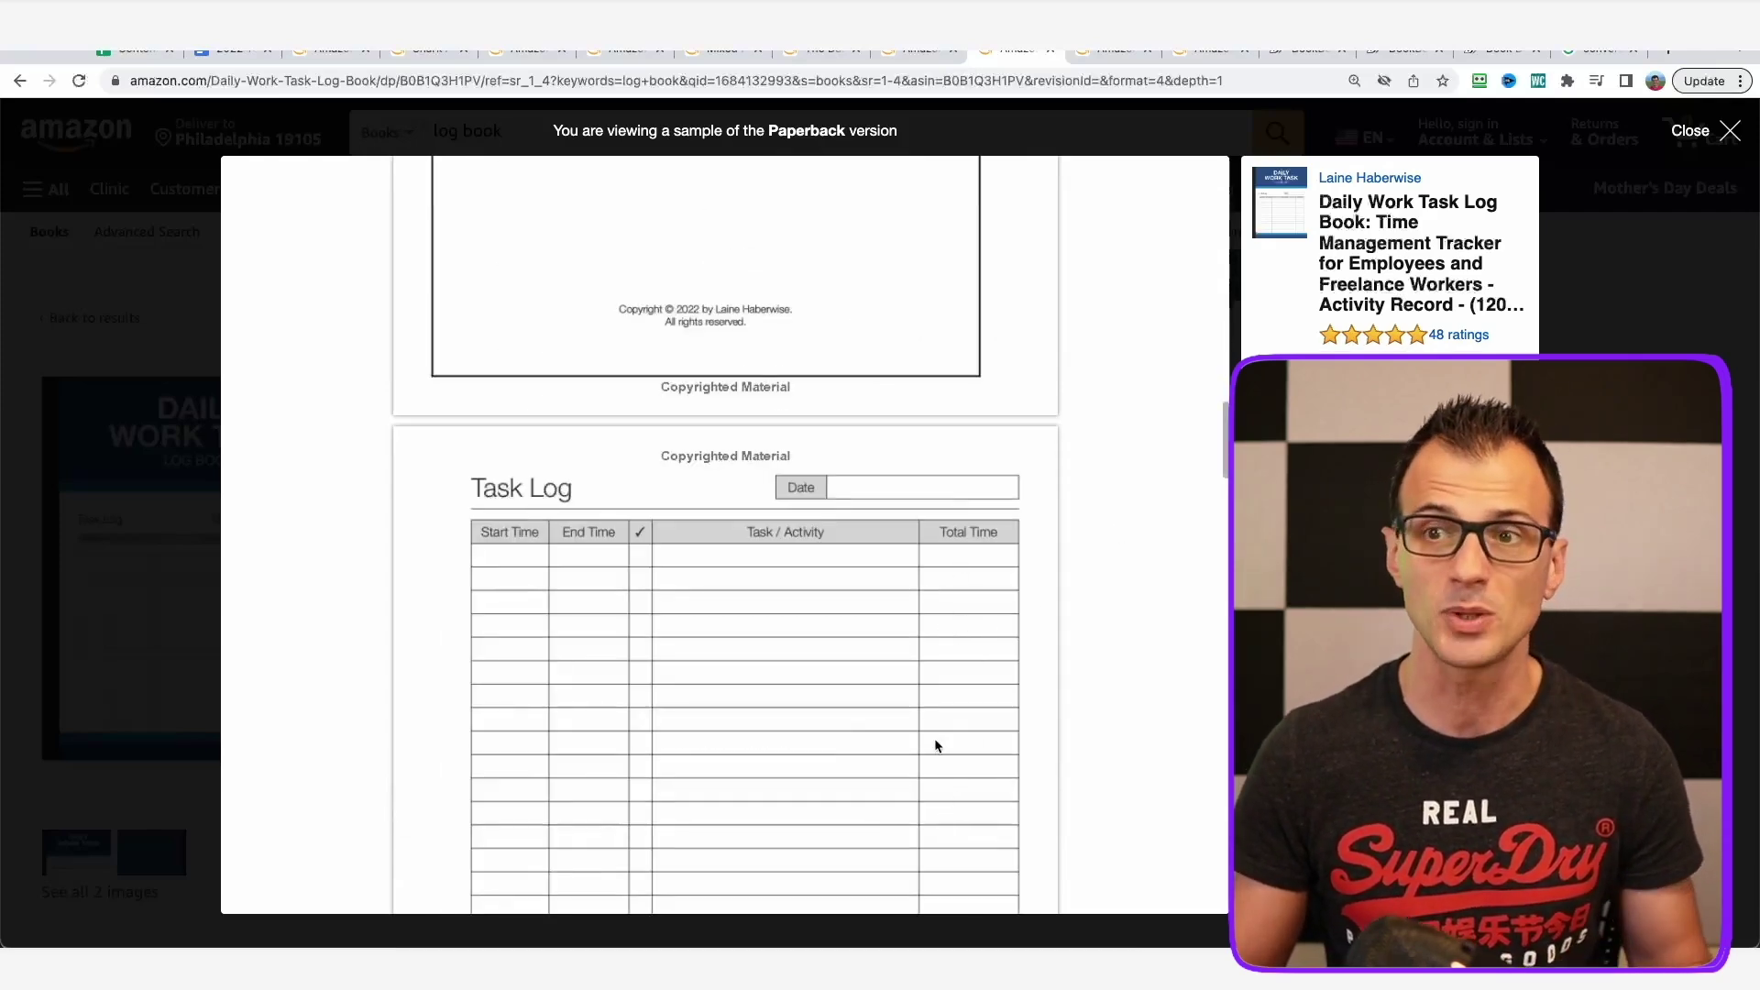
pyautogui.click(1692, 139)
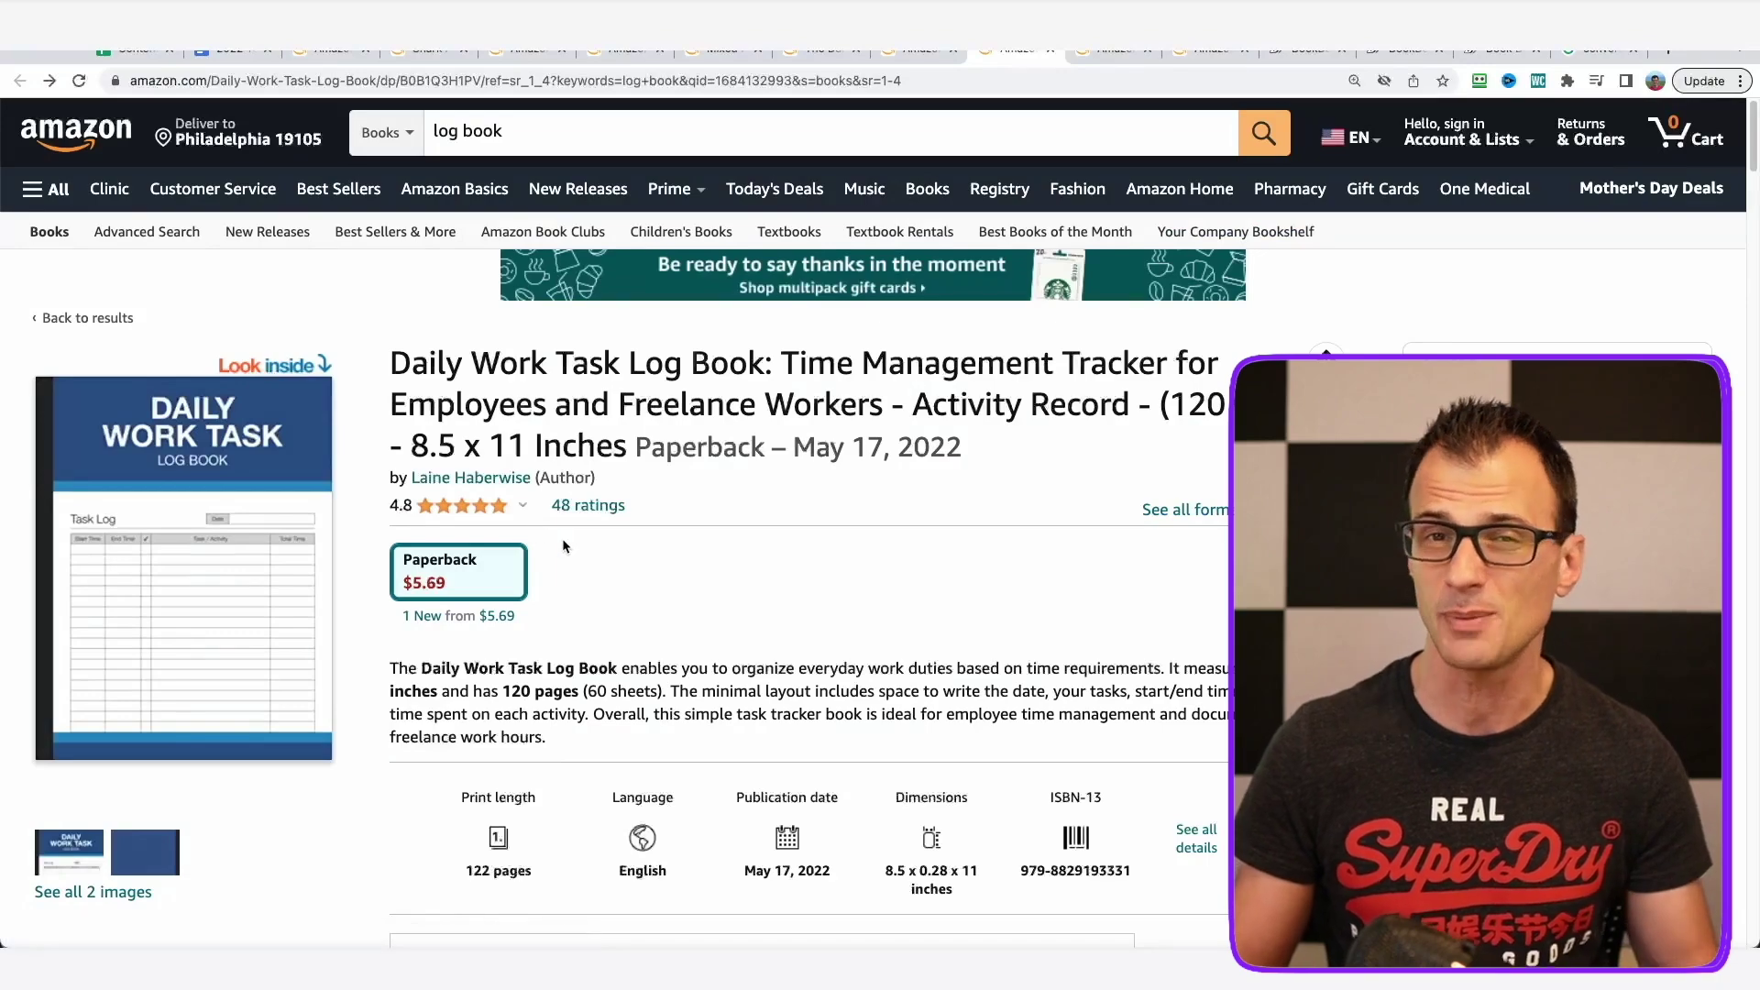
pyautogui.press('super+w')
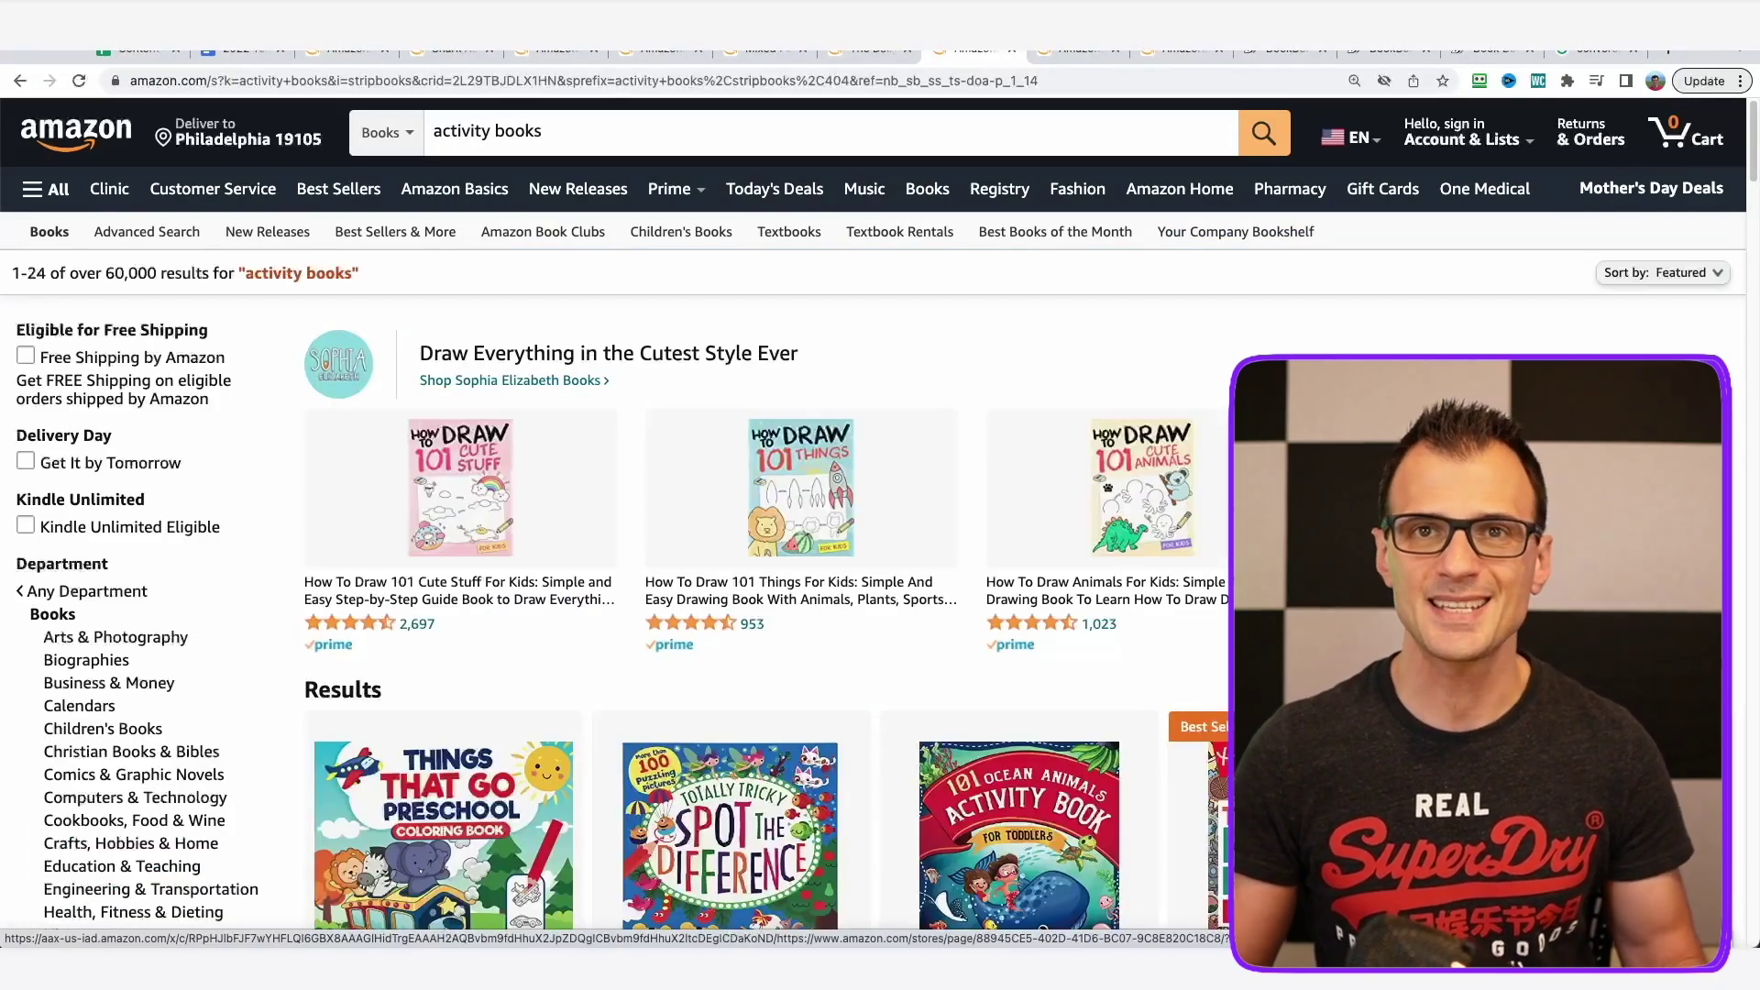
# Look through the Amazon Books results for "activity books", comparing the covers, prices and review counts of the kids' and adult titles.
pyautogui.scroll(-10, 1023, 525)
pyautogui.scroll(-5, 1023, 525)
pyautogui.scroll(2, 708, 506)
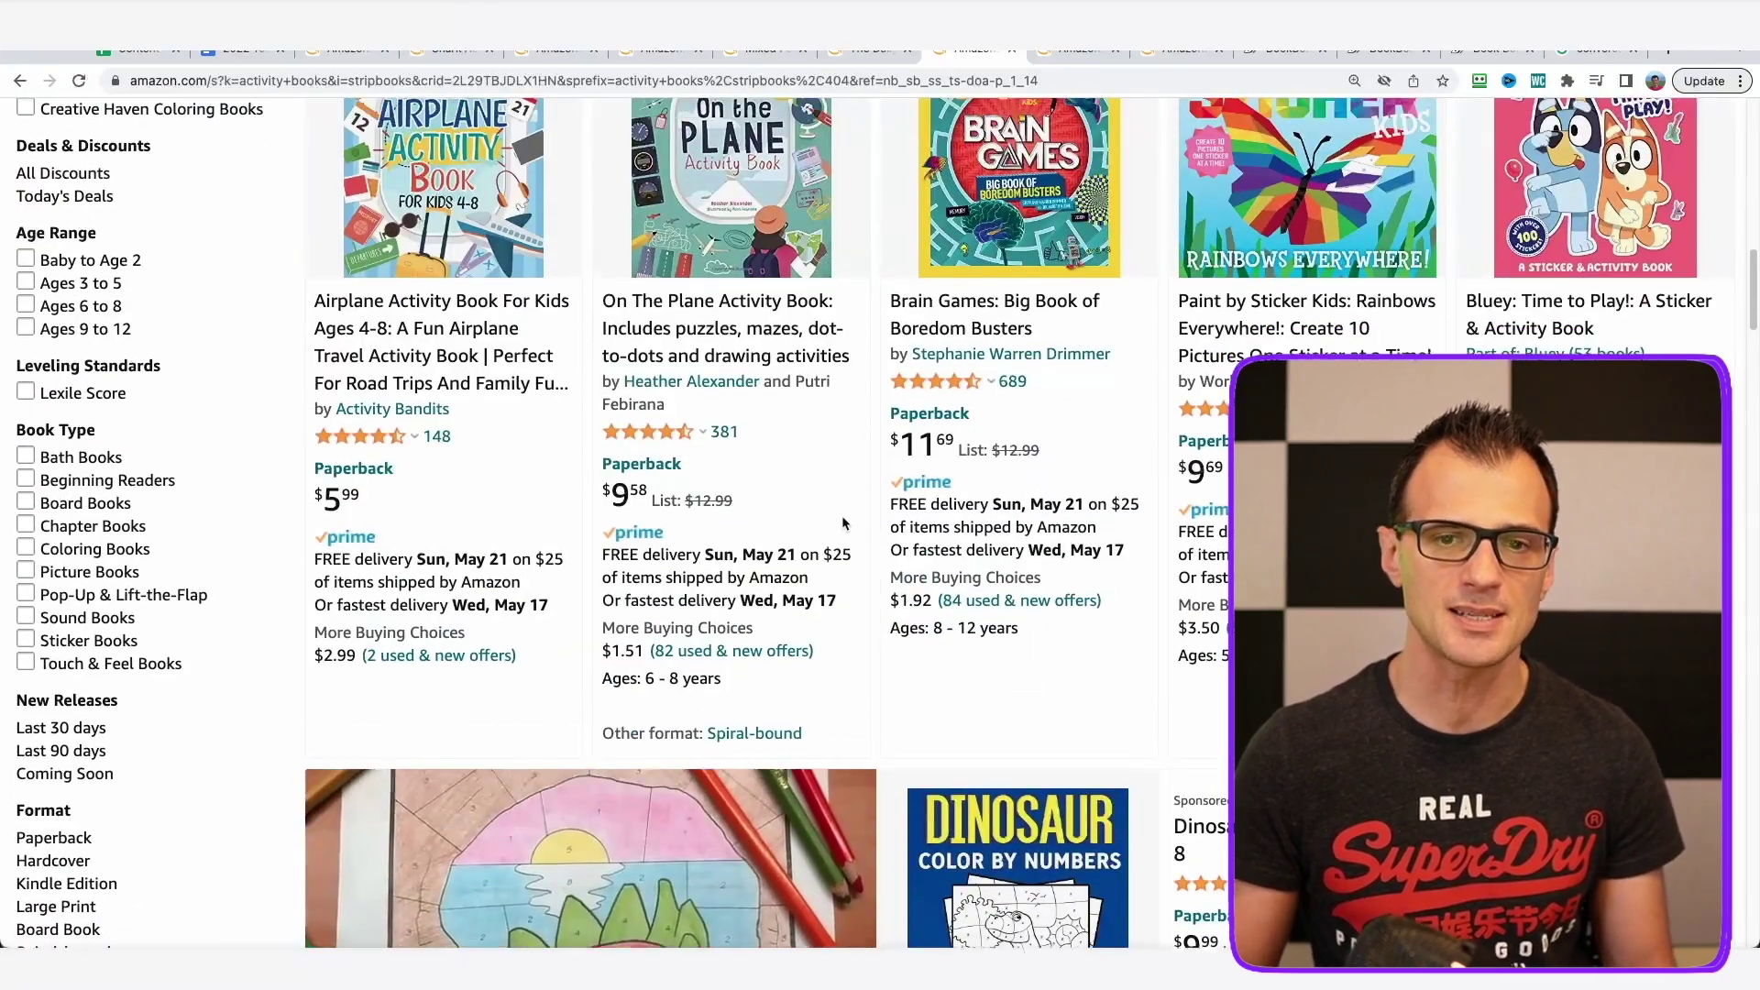
pyautogui.scroll(3, 872, 654)
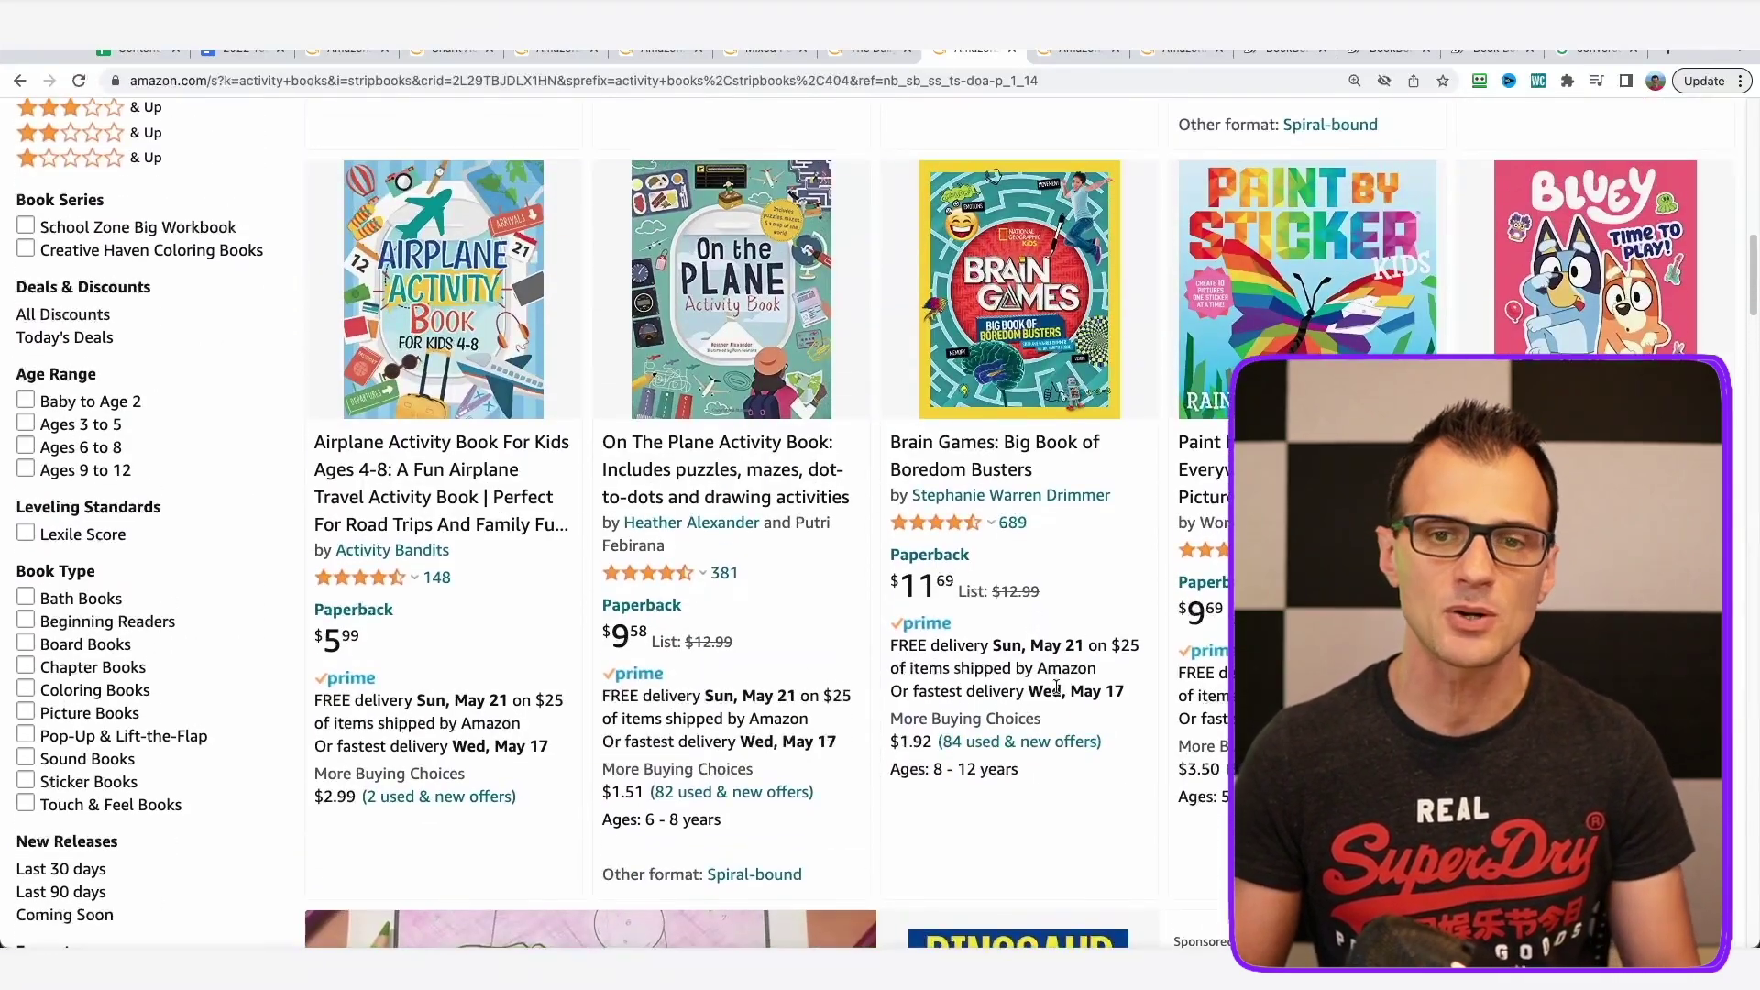
pyautogui.scroll(-10, 740, 537)
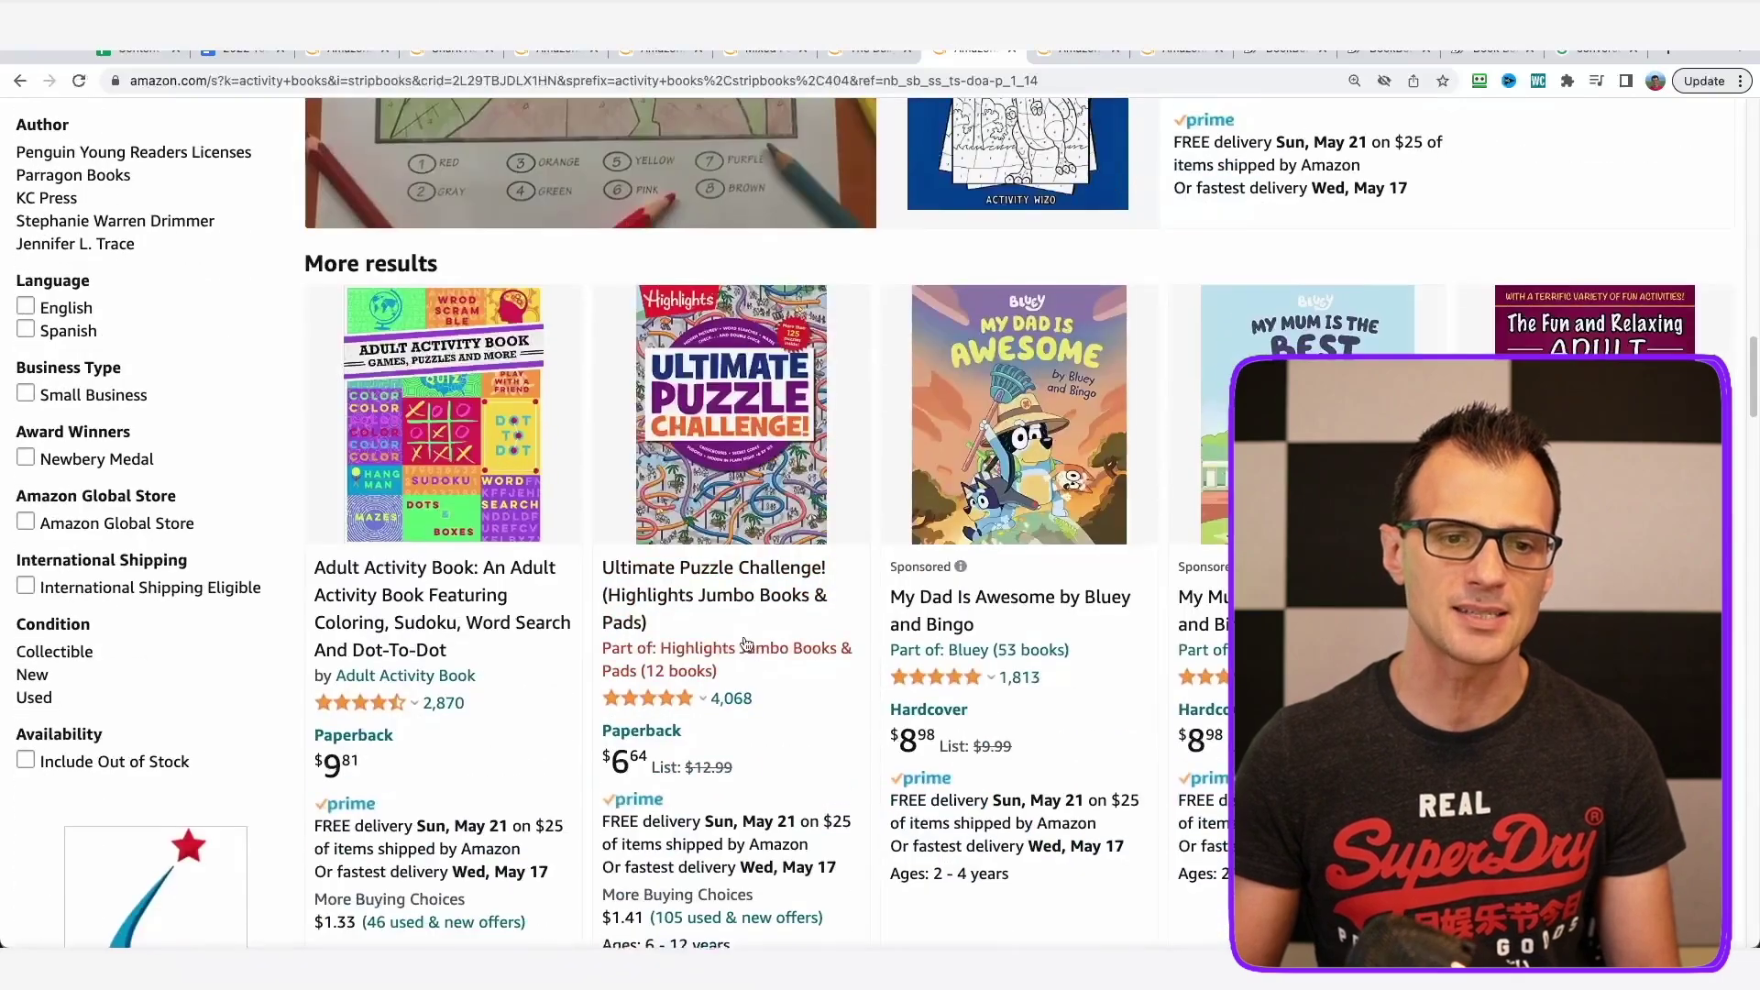
pyautogui.scroll(-5, 750, 646)
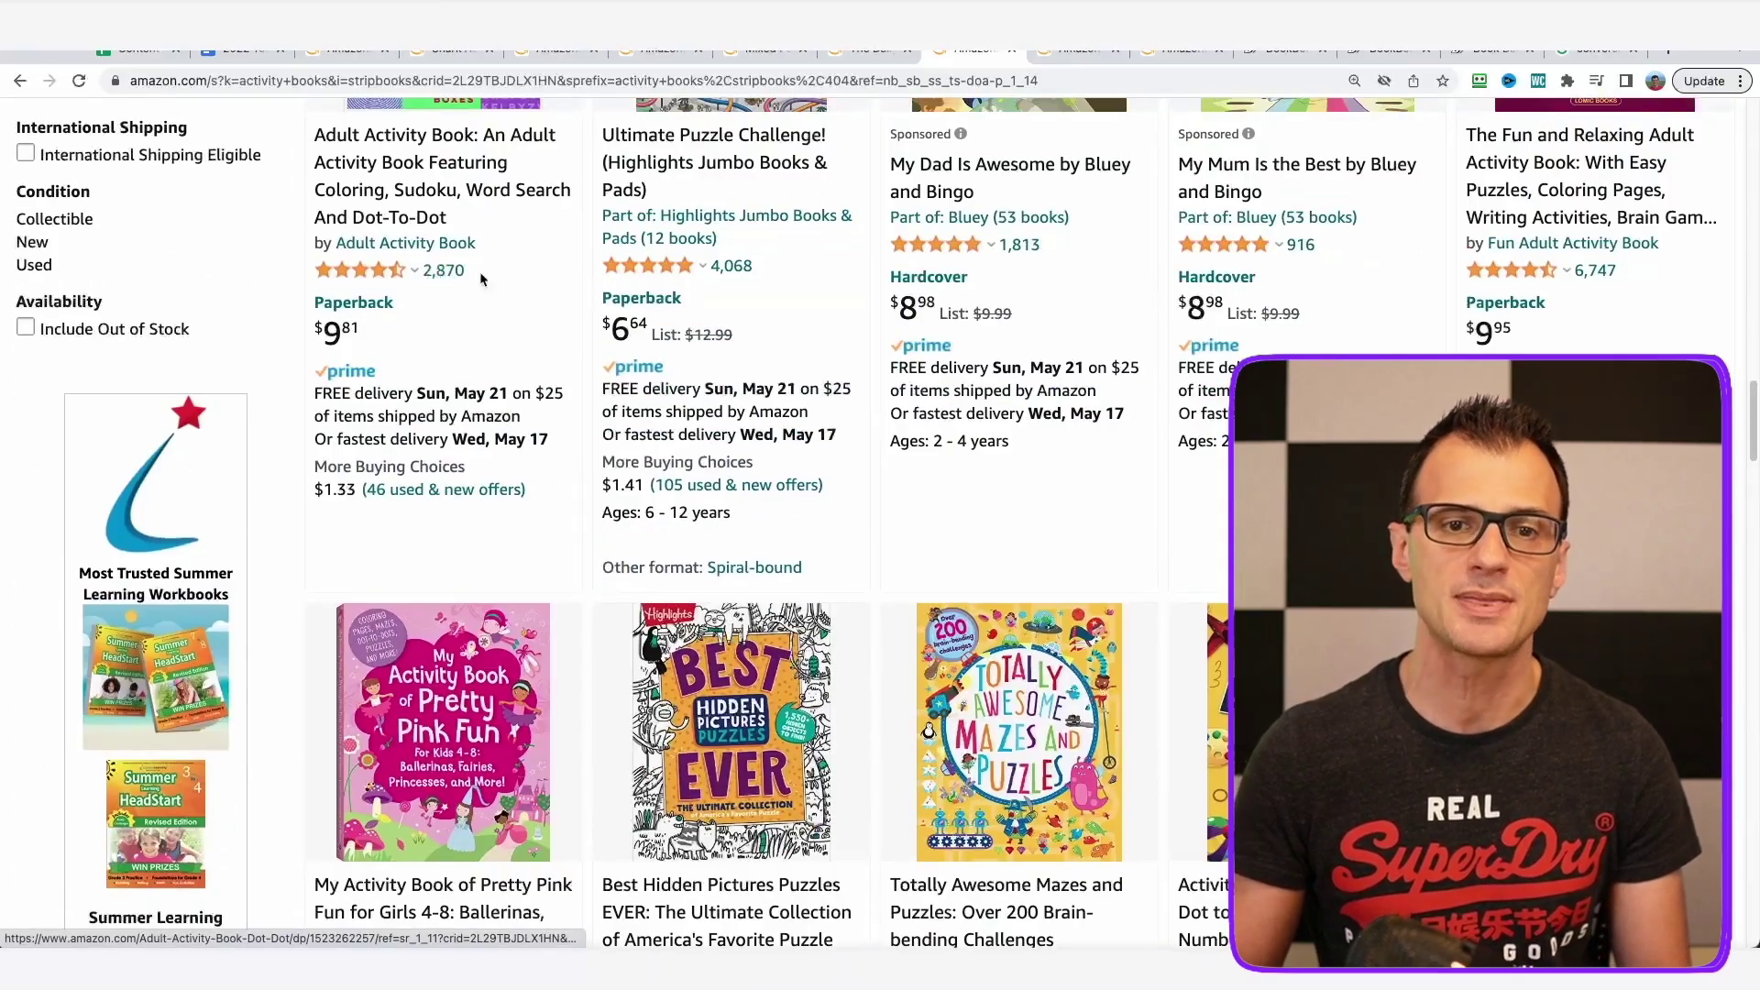
pyautogui.scroll(7, 856, 314)
pyautogui.scroll(2, 920, 369)
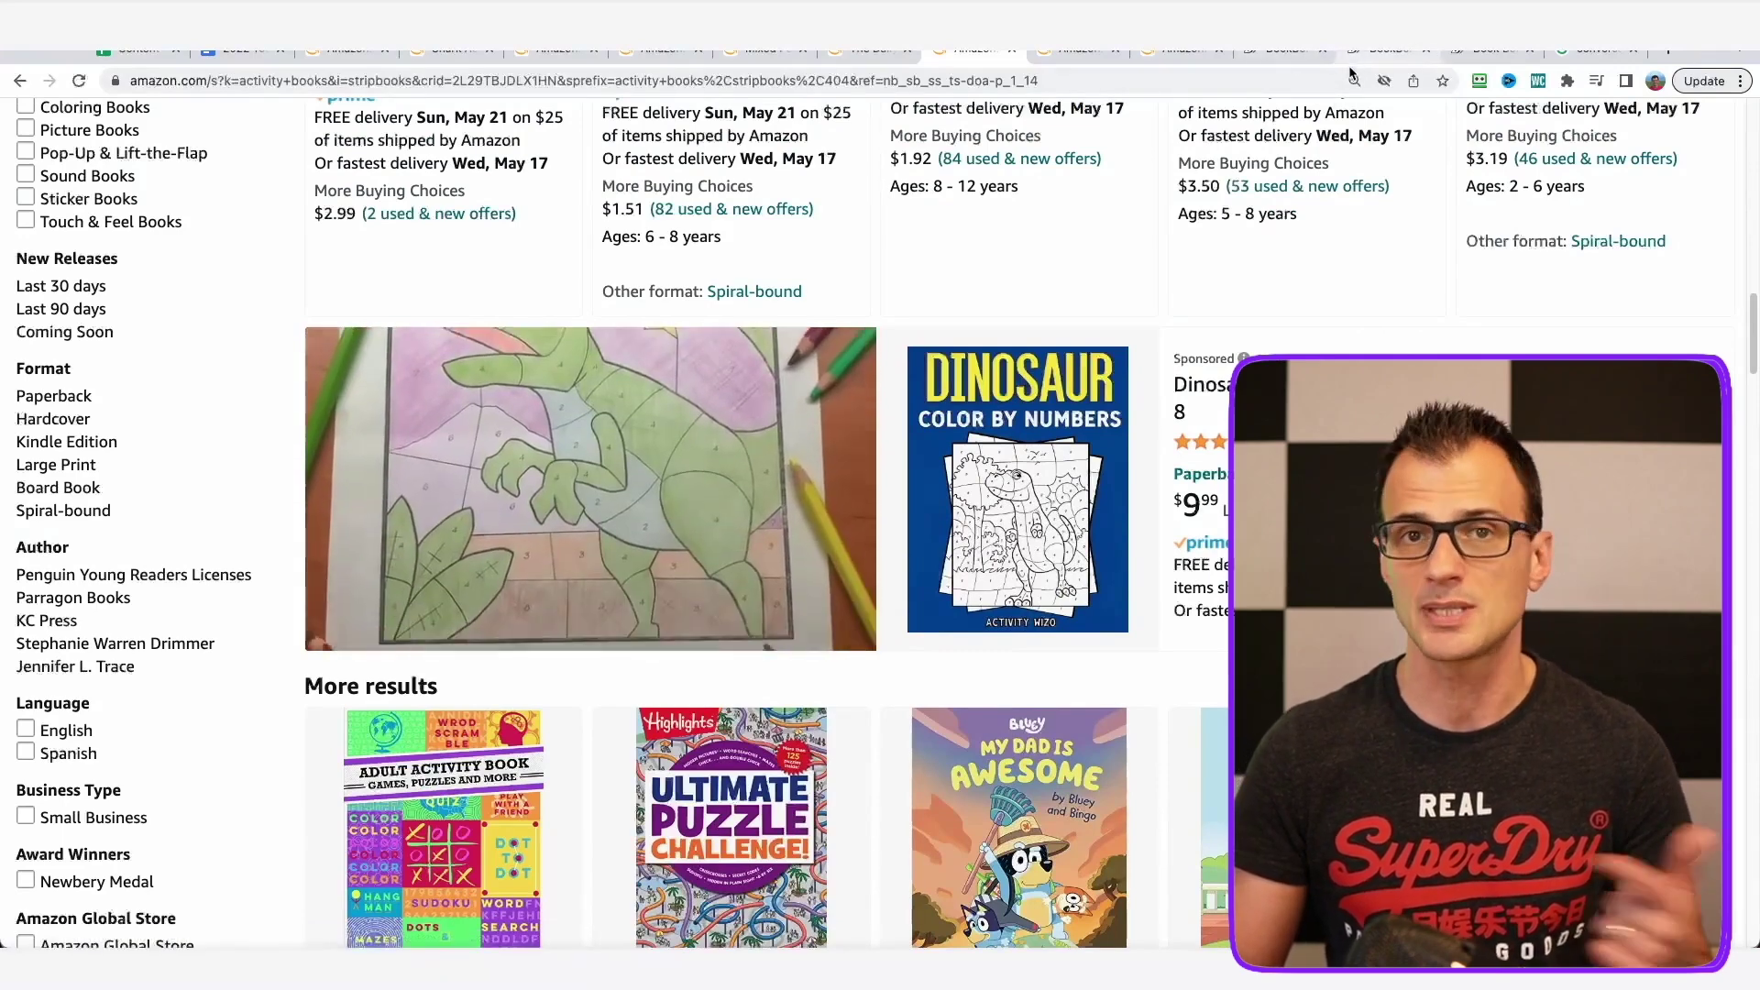
# Switch to Book Bolt and search products for "activity book" in the General category.
pyautogui.click(1288, 50)
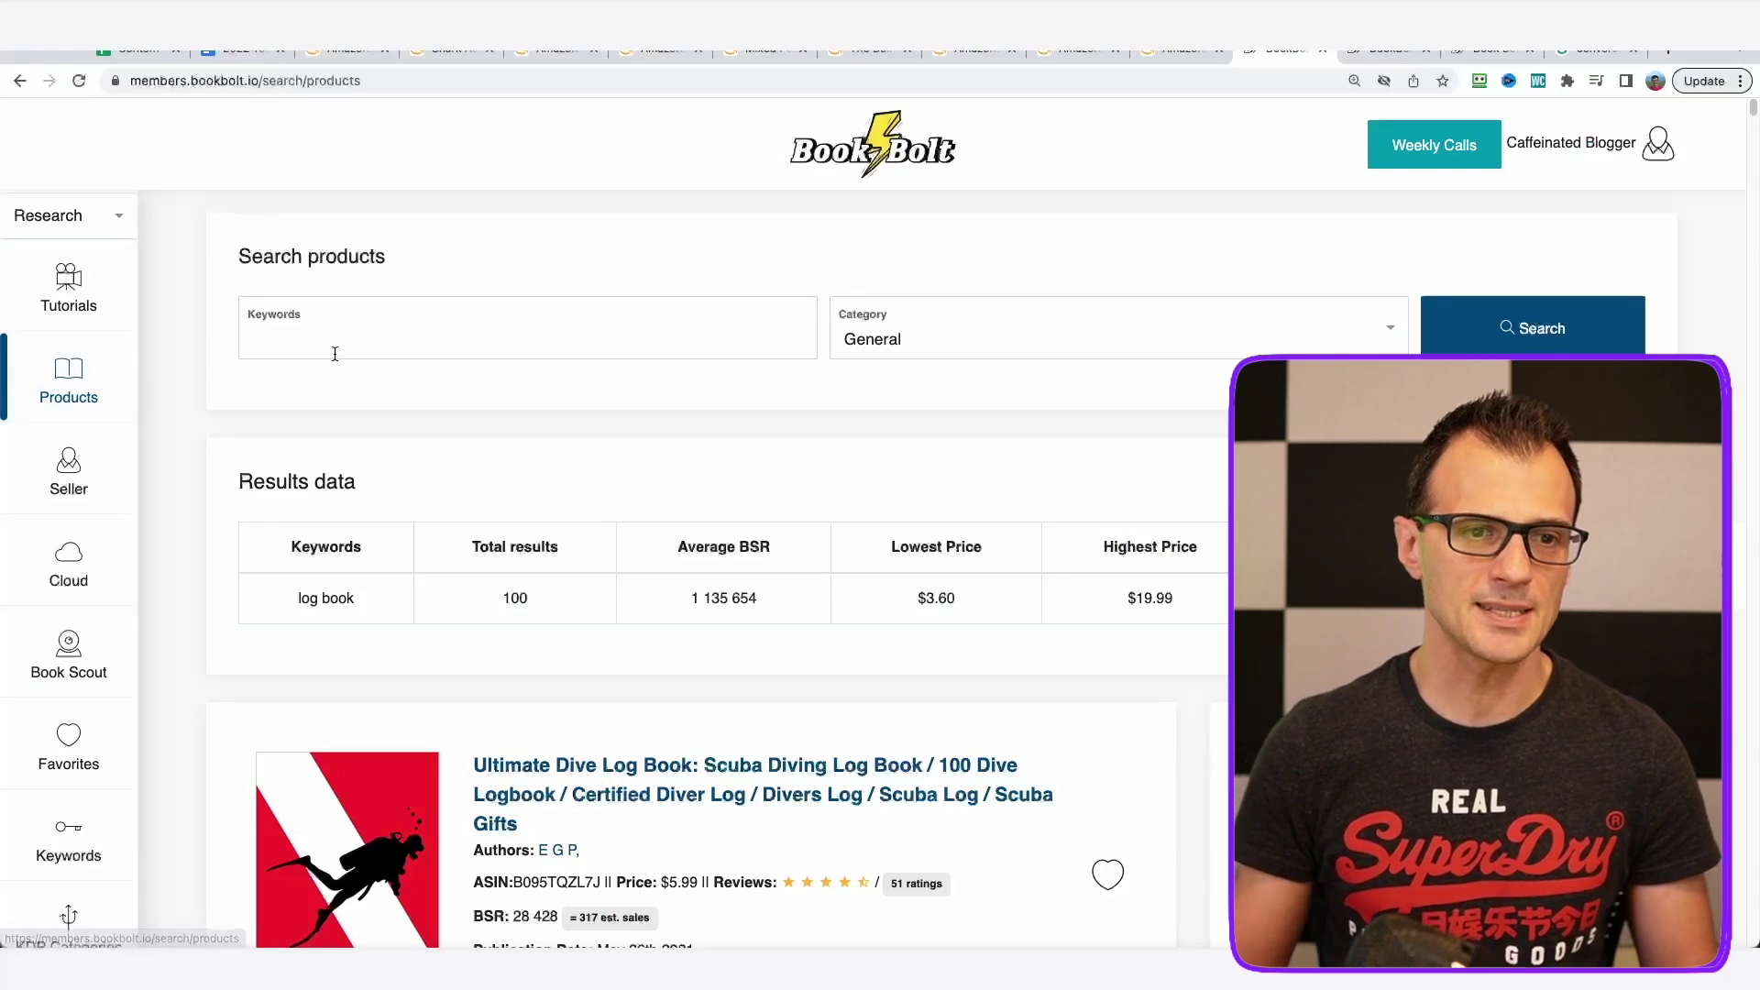
pyautogui.click(334, 321)
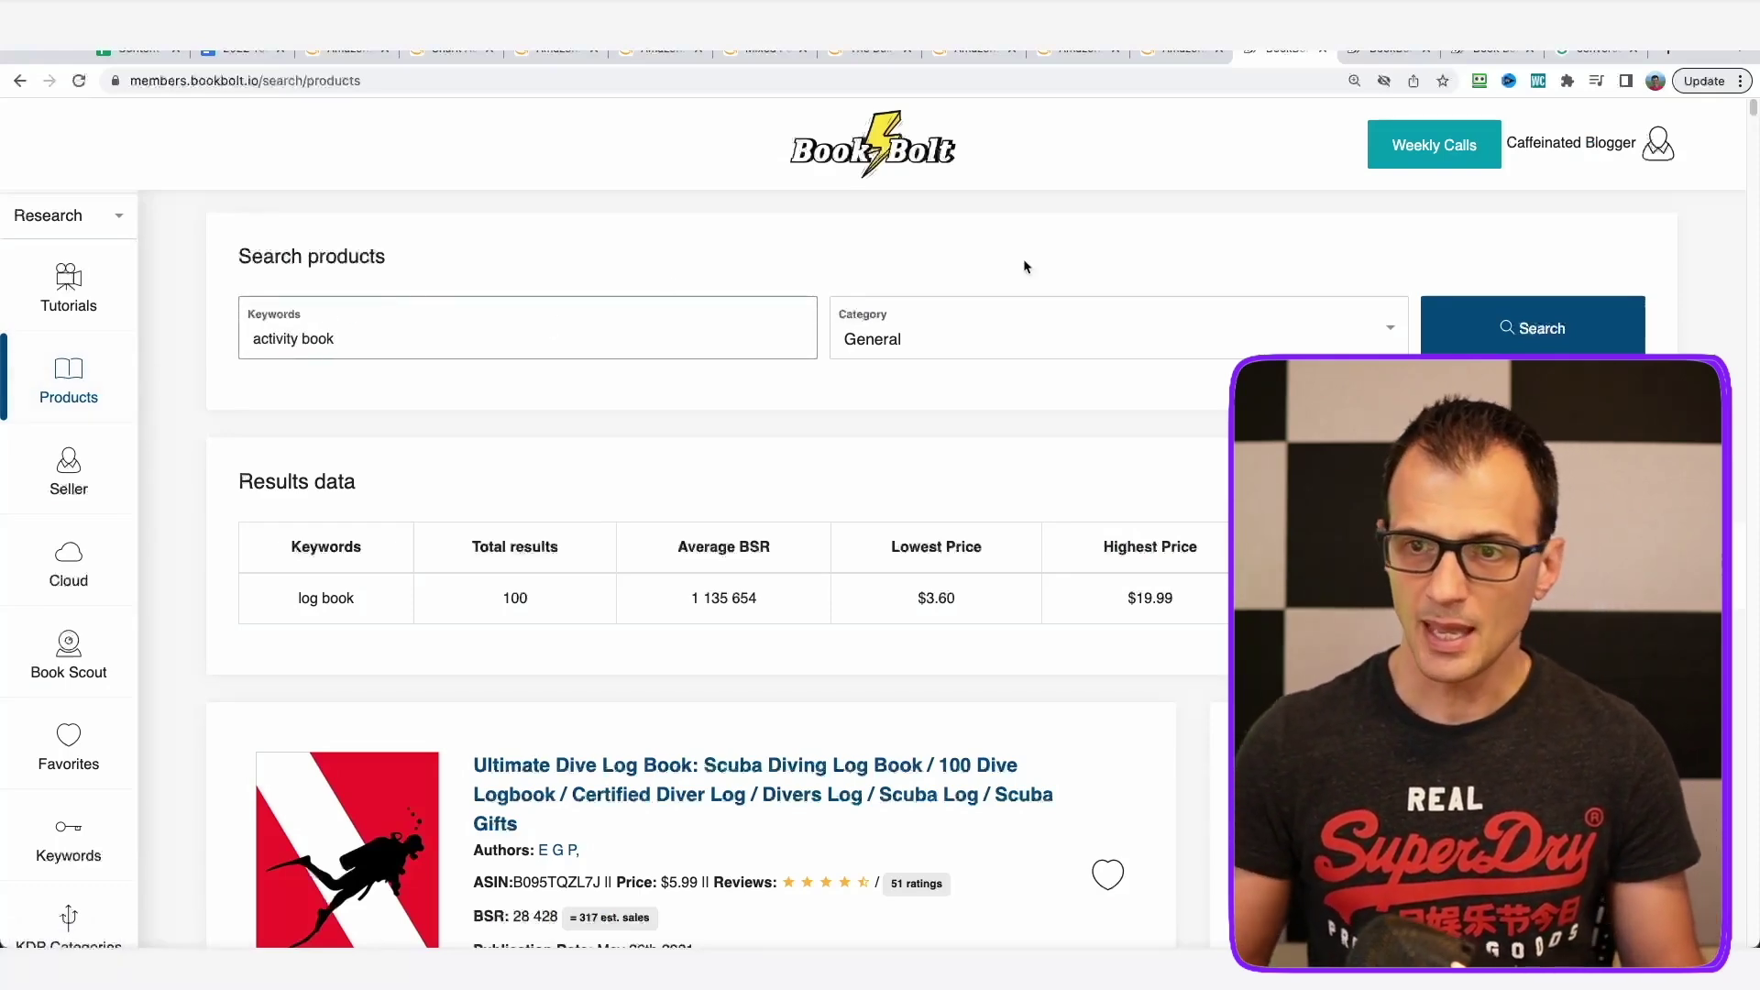
pyautogui.click(1520, 330)
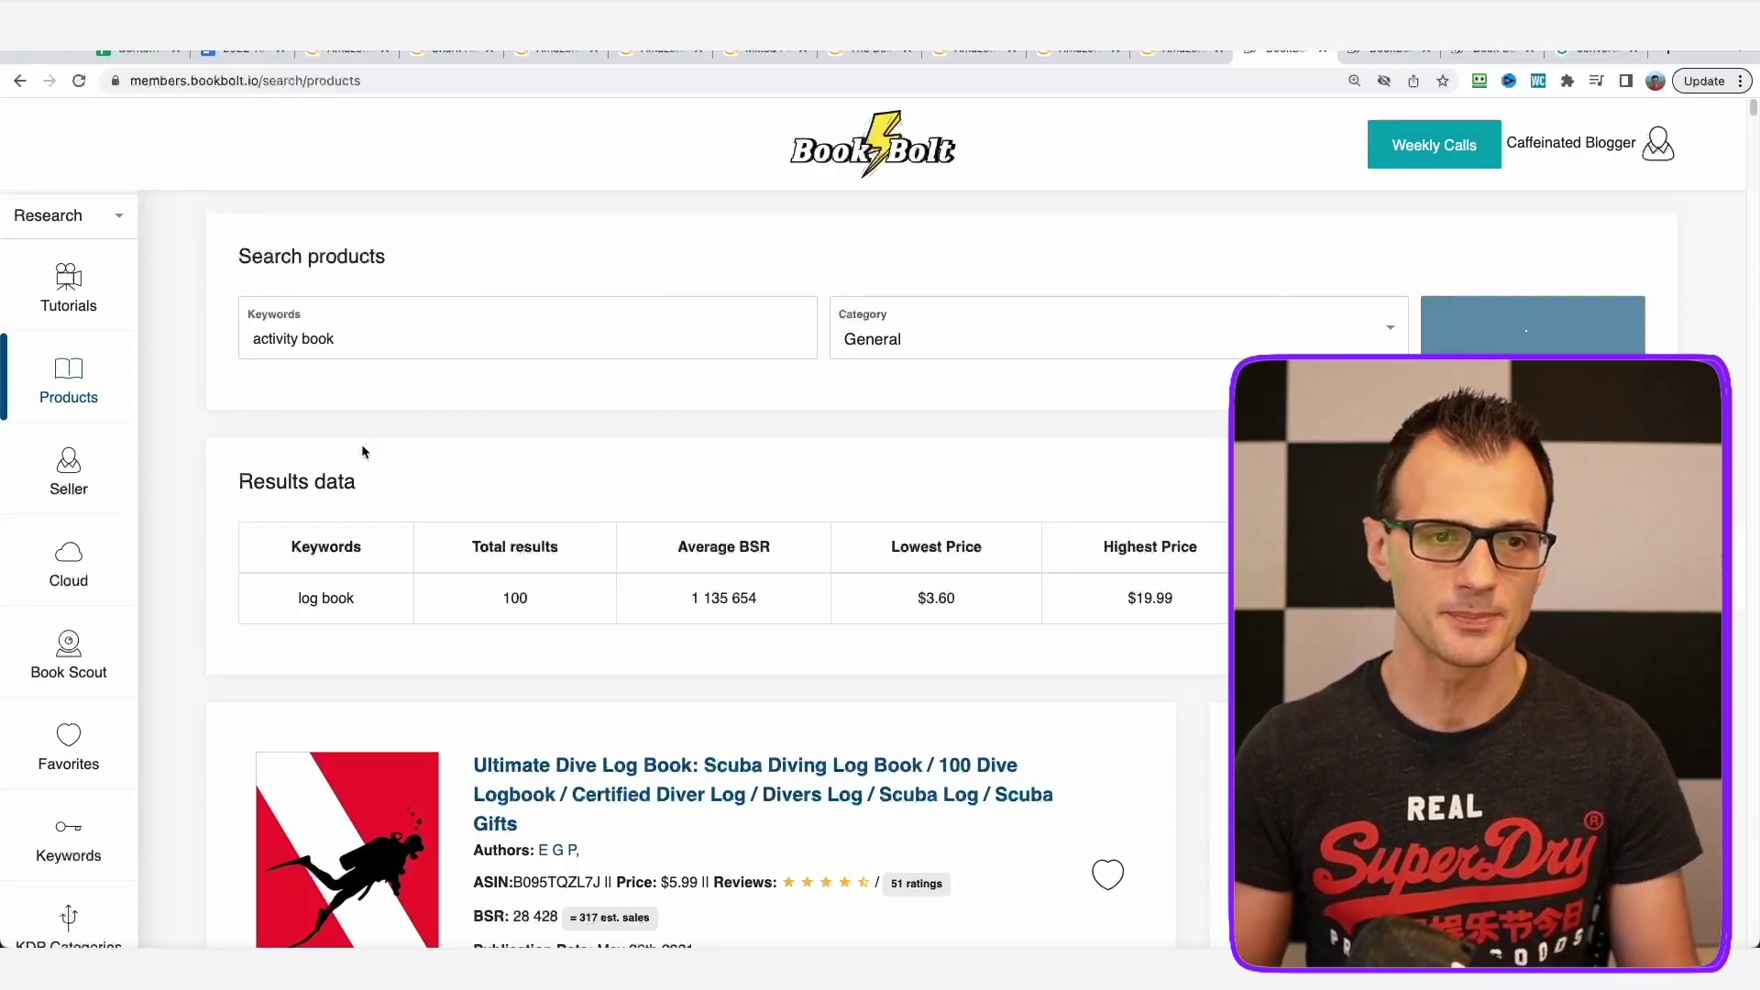
# Review the activity book products, comparing their BSR and estimated sales, and check the related keywords list.
pyautogui.scroll(-6, 708, 516)
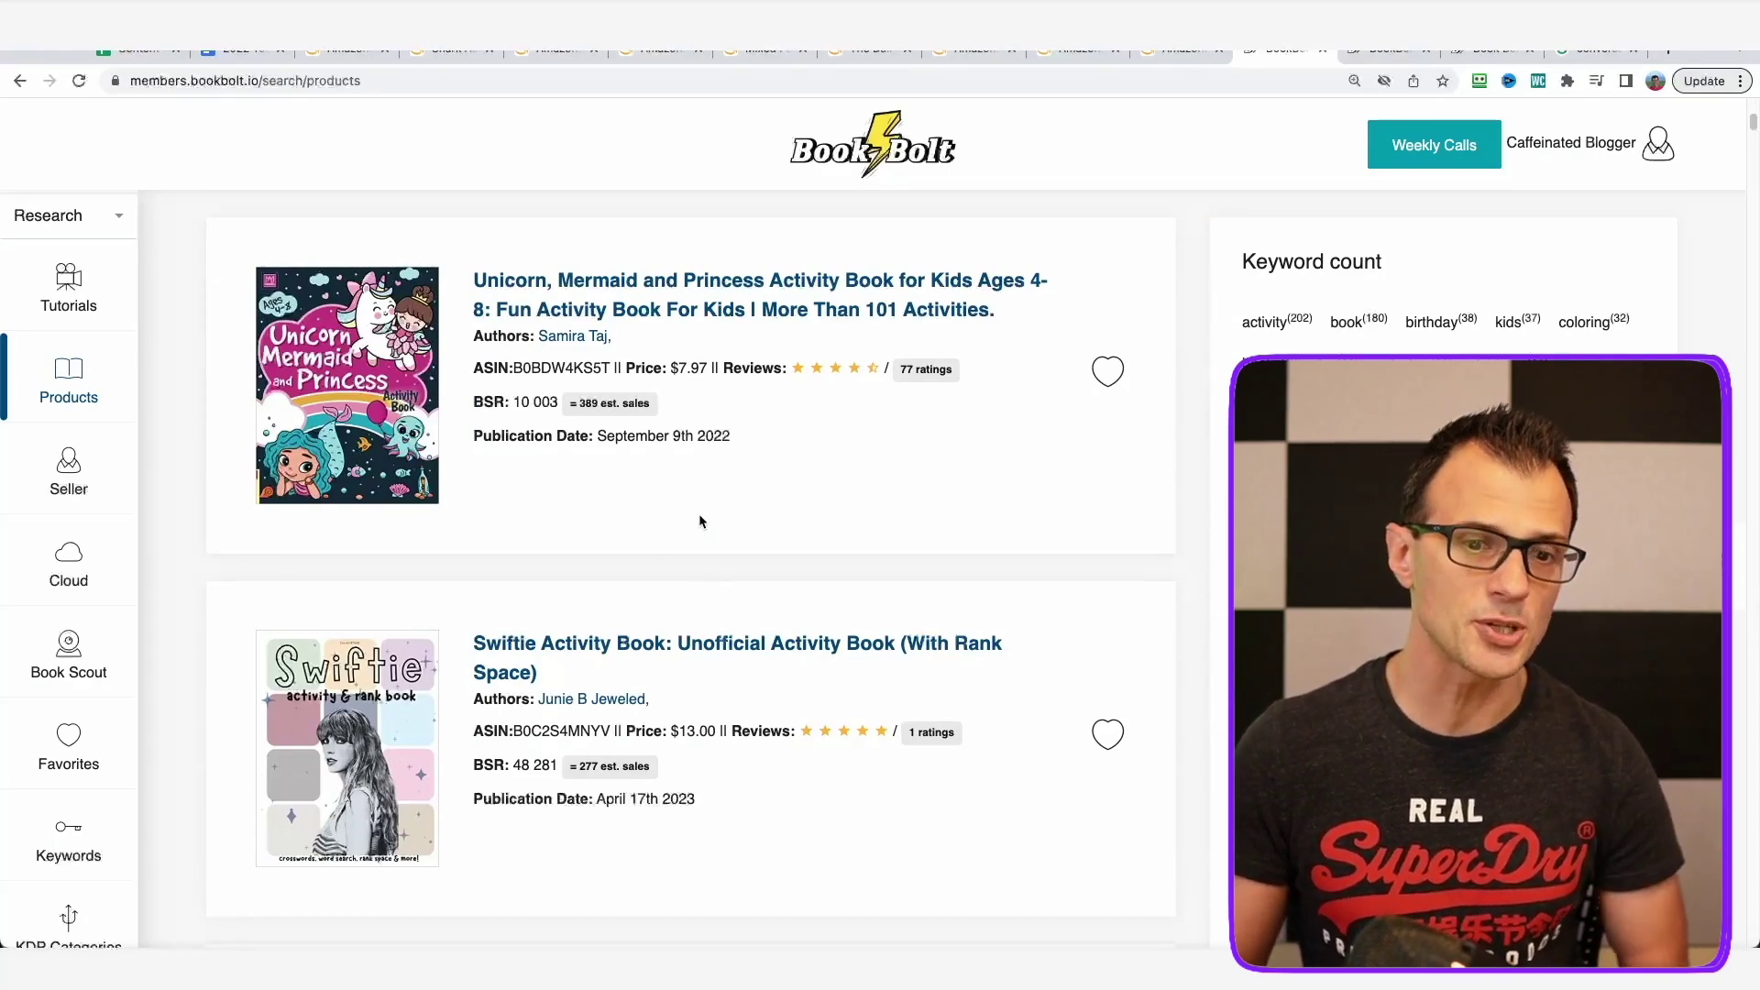
pyautogui.scroll(-20, 699, 521)
pyautogui.scroll(-8, 535, 549)
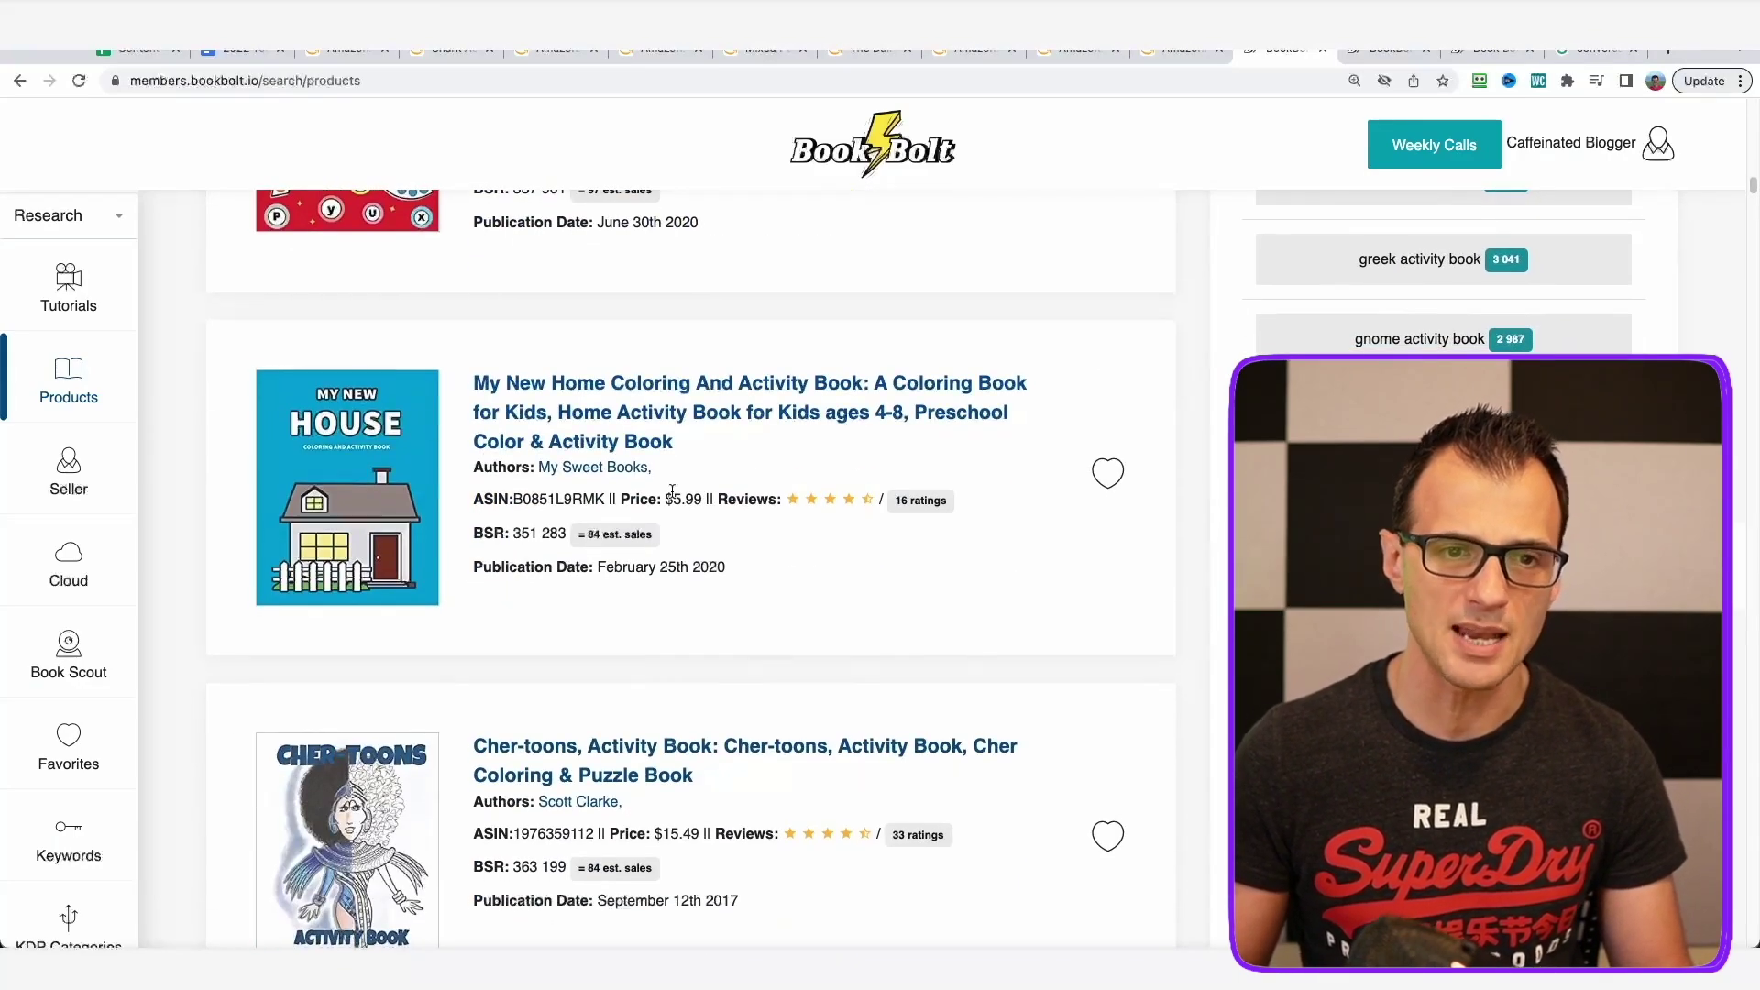
pyautogui.scroll(15, 935, 463)
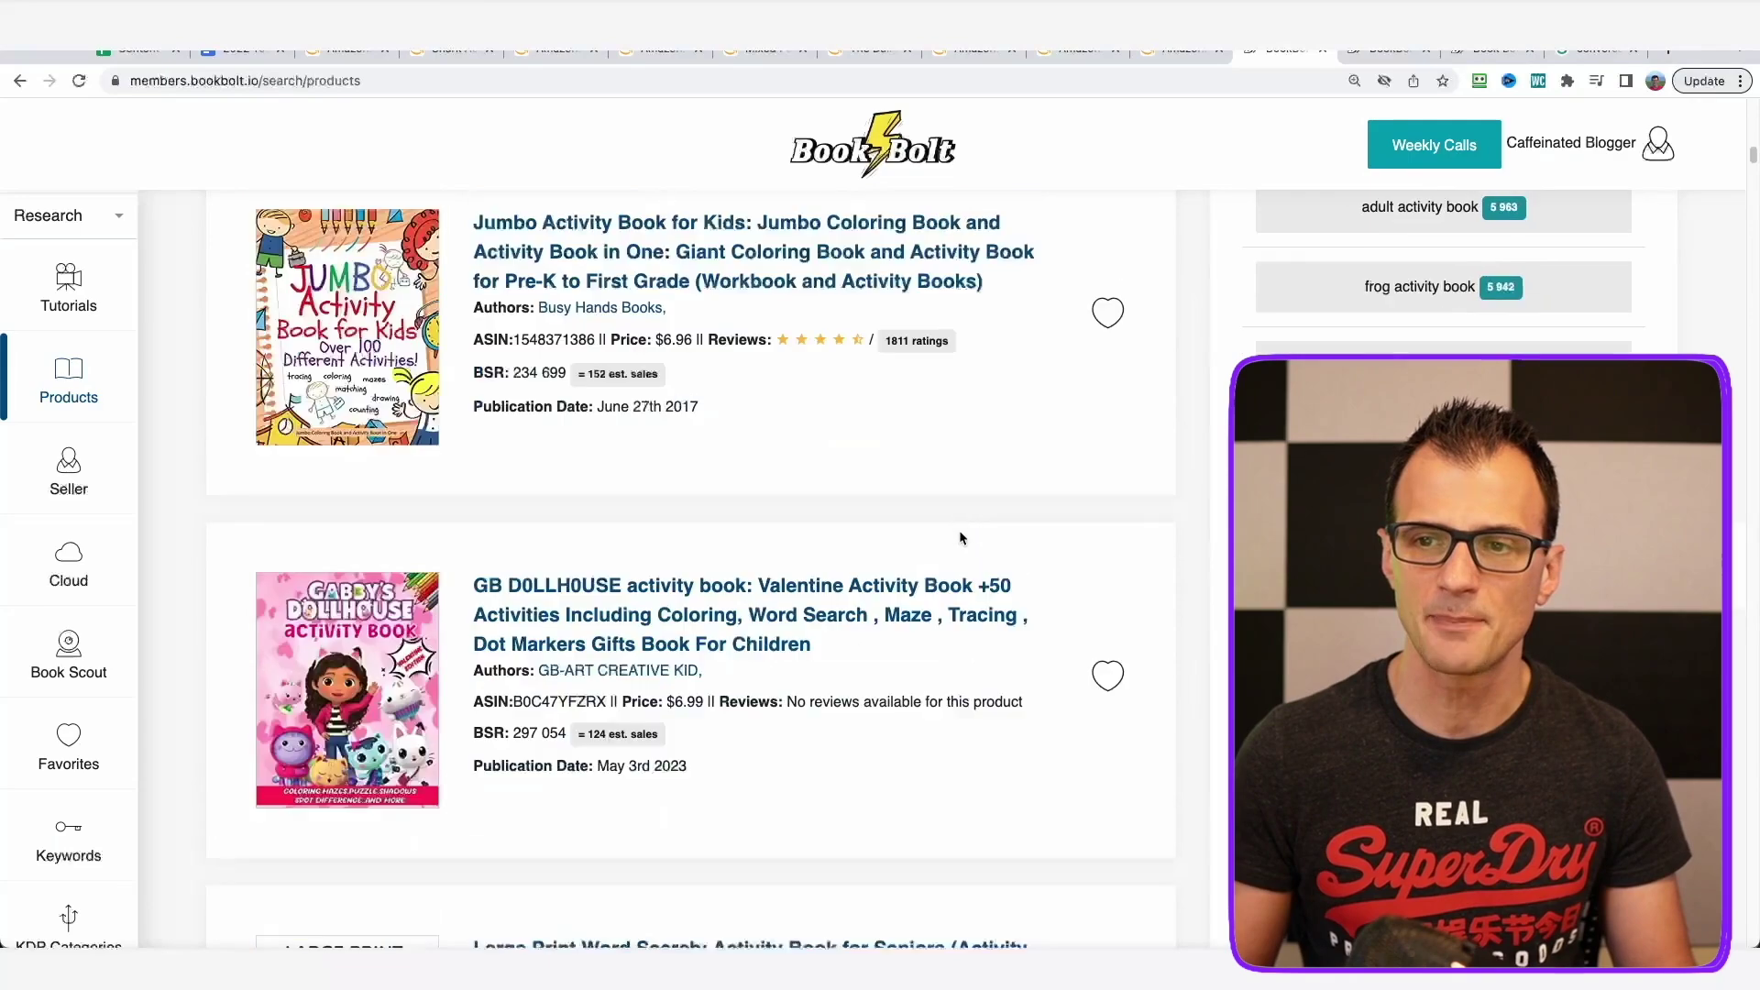
pyautogui.scroll(10, 1036, 697)
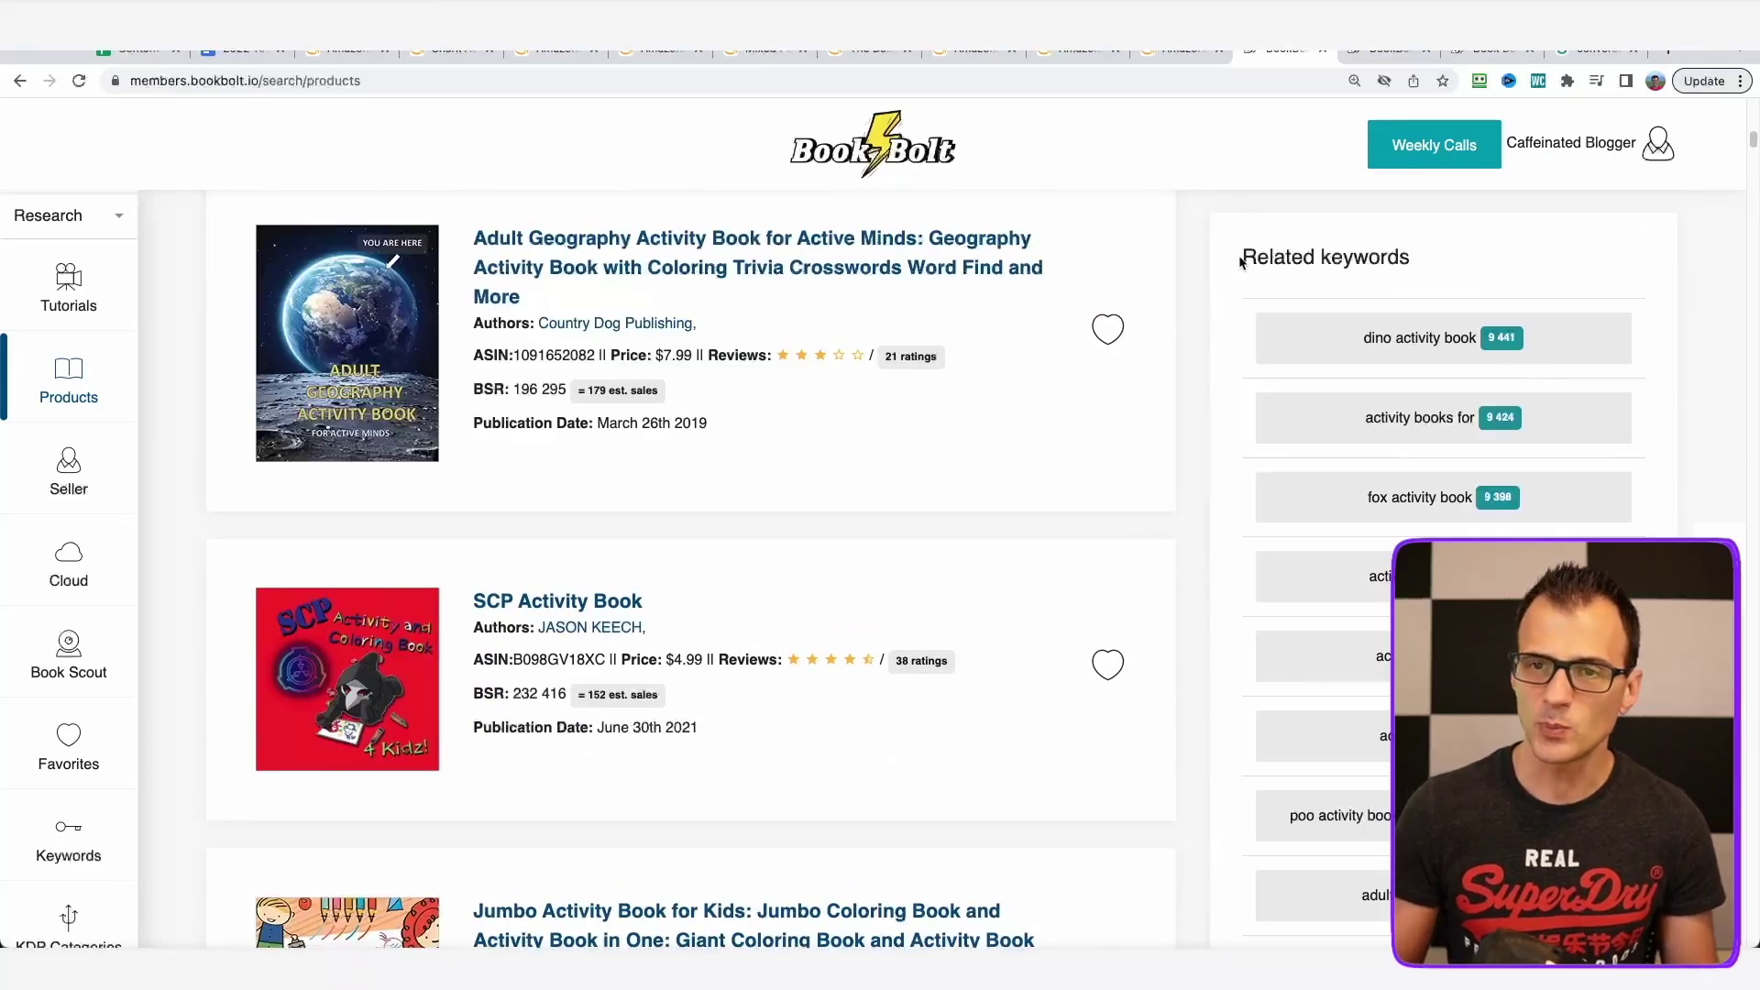
# Highlight the Related keywords heading, and review the results data and the first products for "activity book".
pyautogui.moveTo(1241, 263); pyautogui.dragTo(1416, 265)
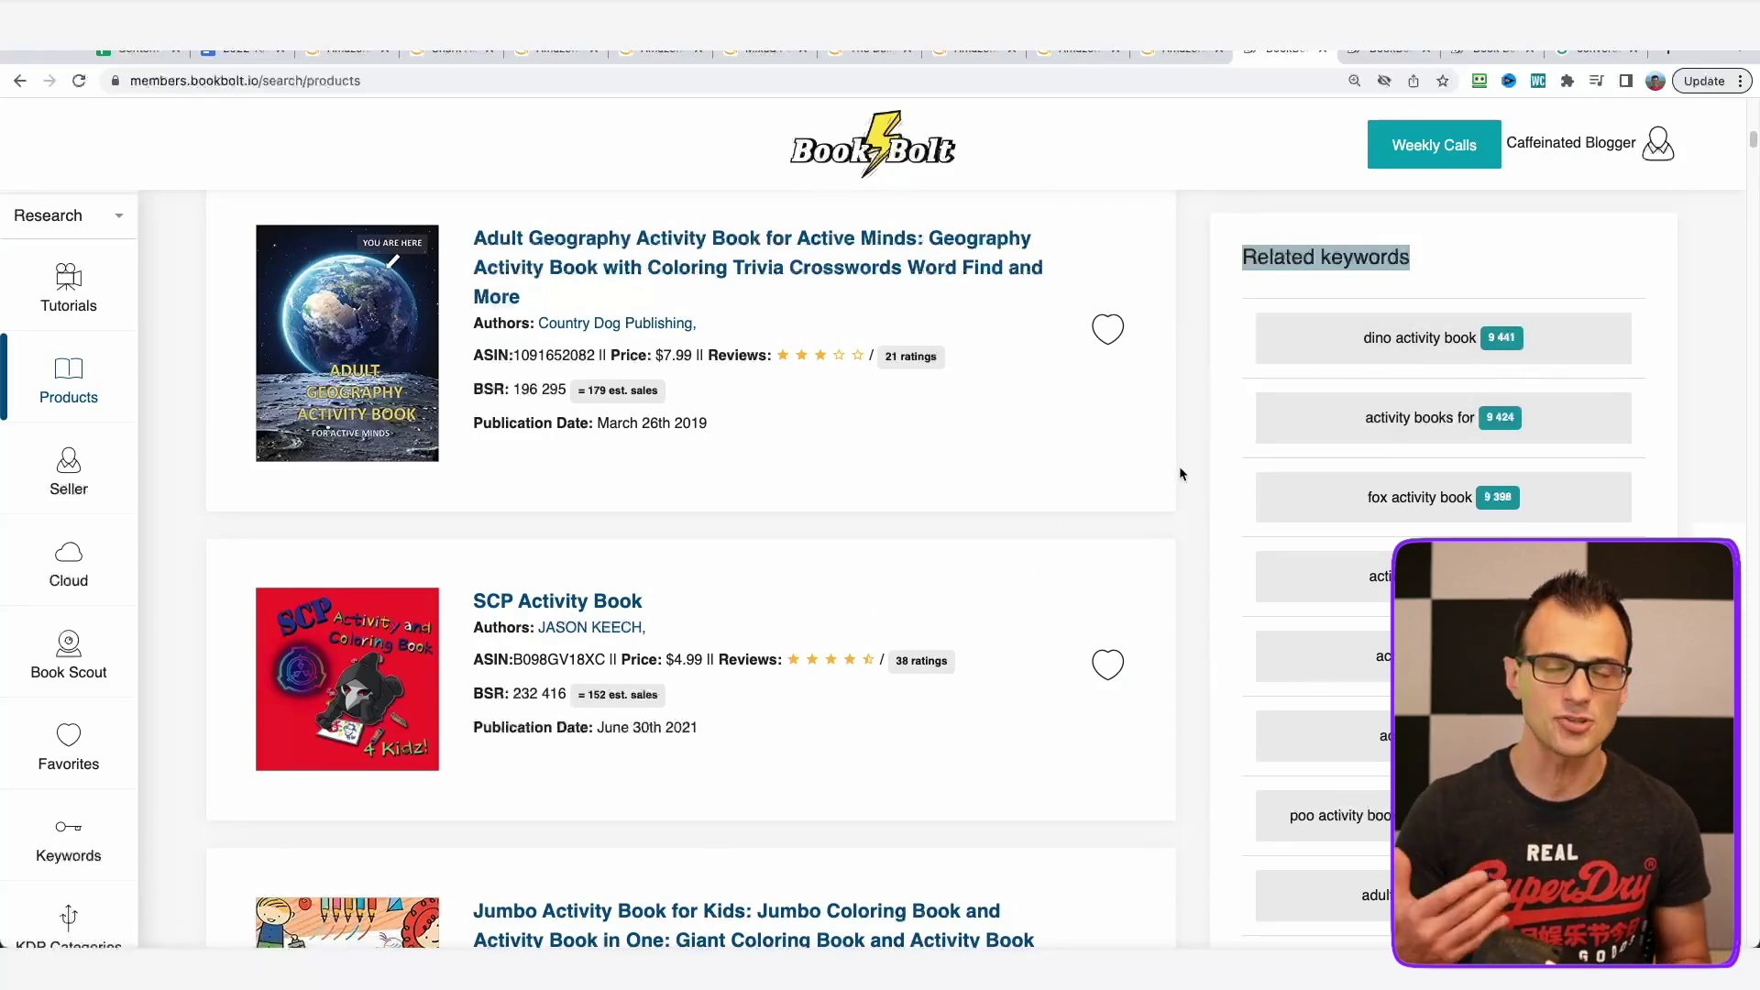
pyautogui.scroll(15, 942, 639)
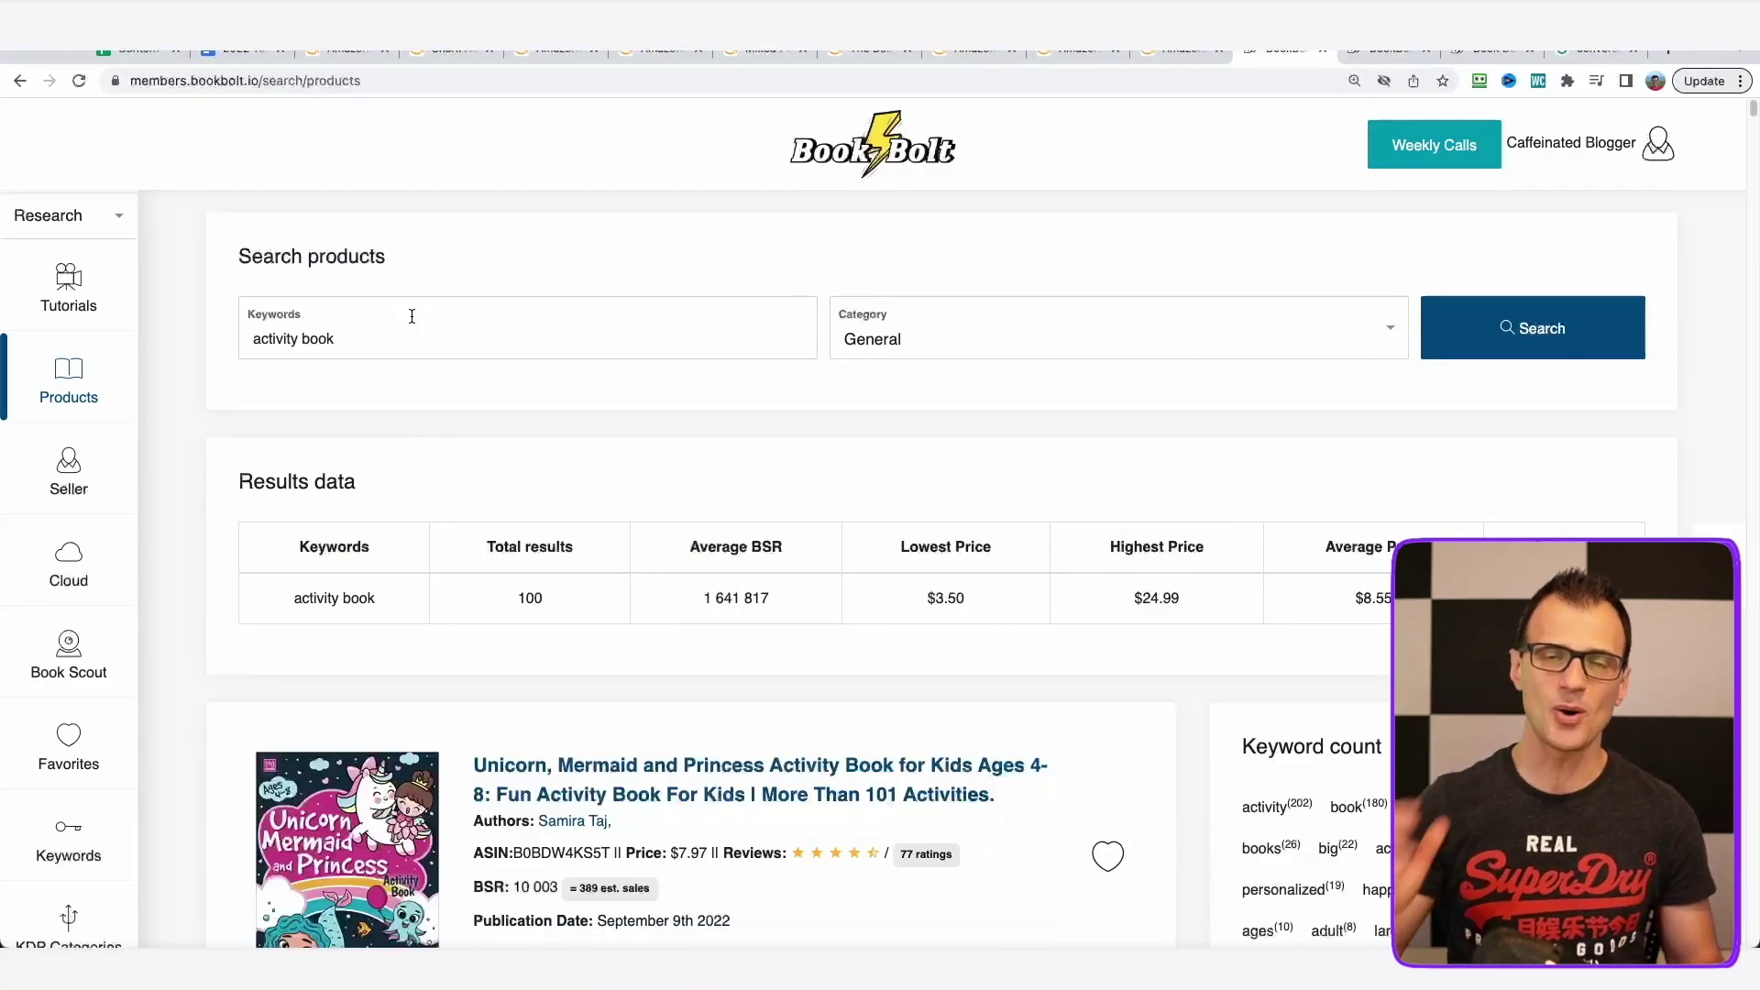
pyautogui.scroll(-10, 1078, 718)
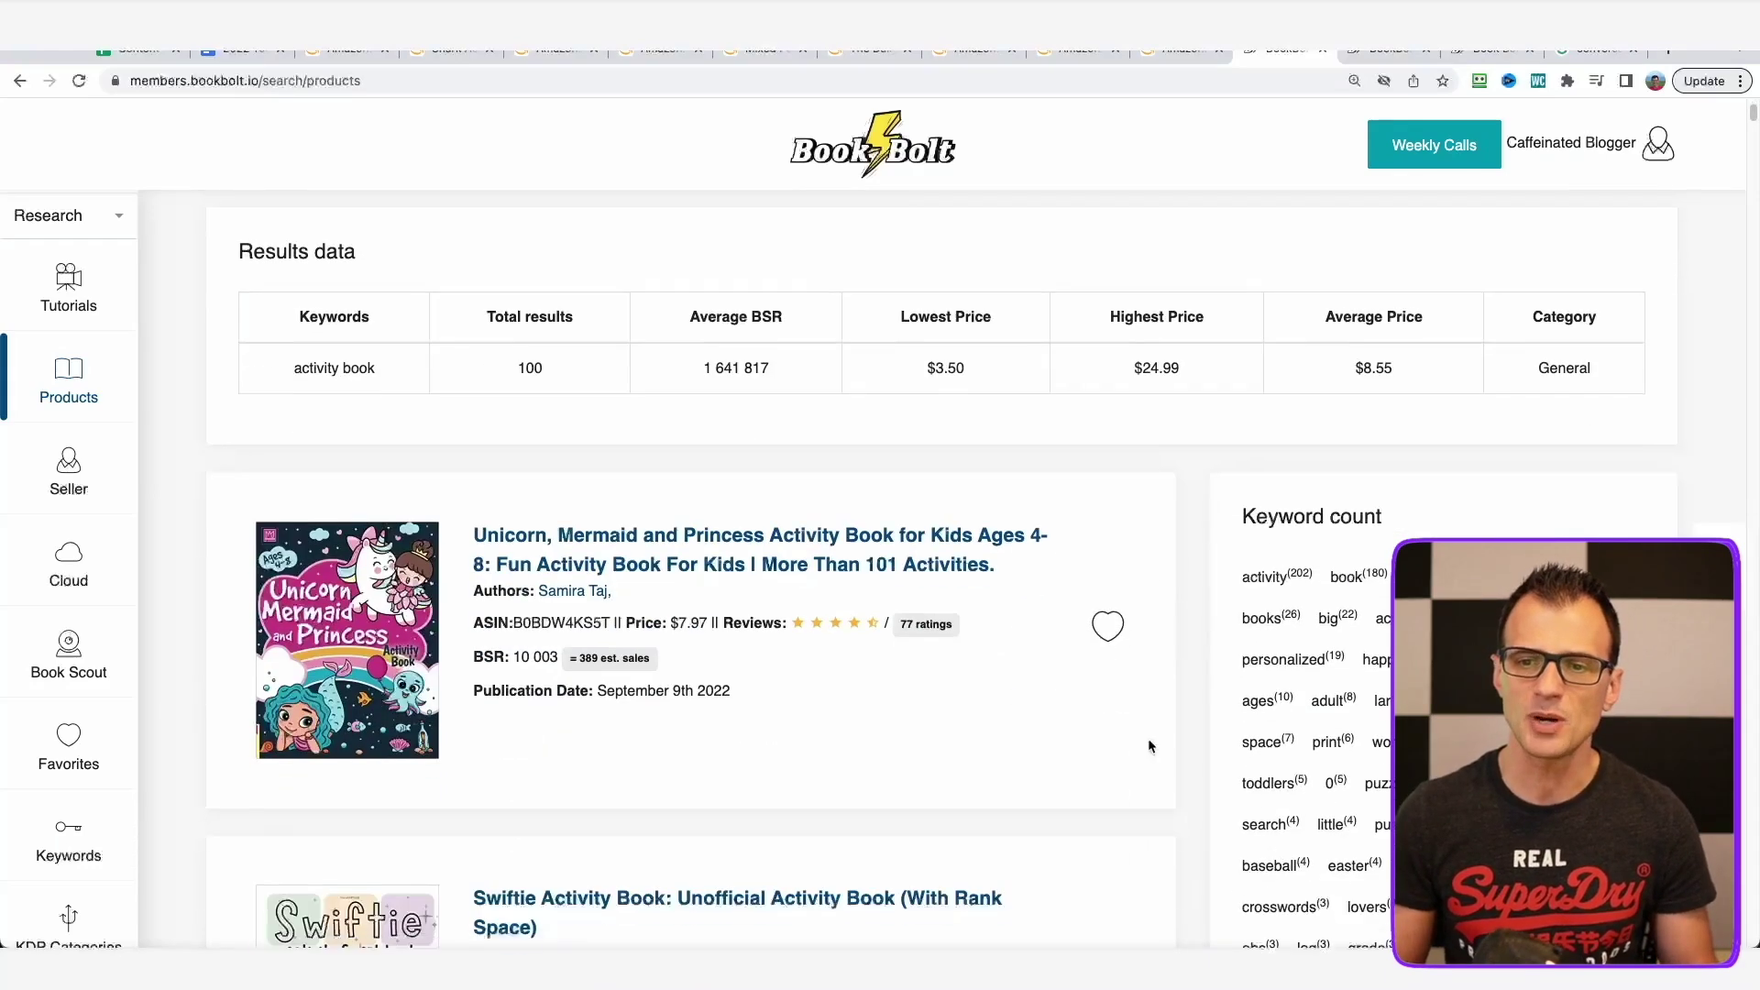
pyautogui.scroll(-2, 1155, 675)
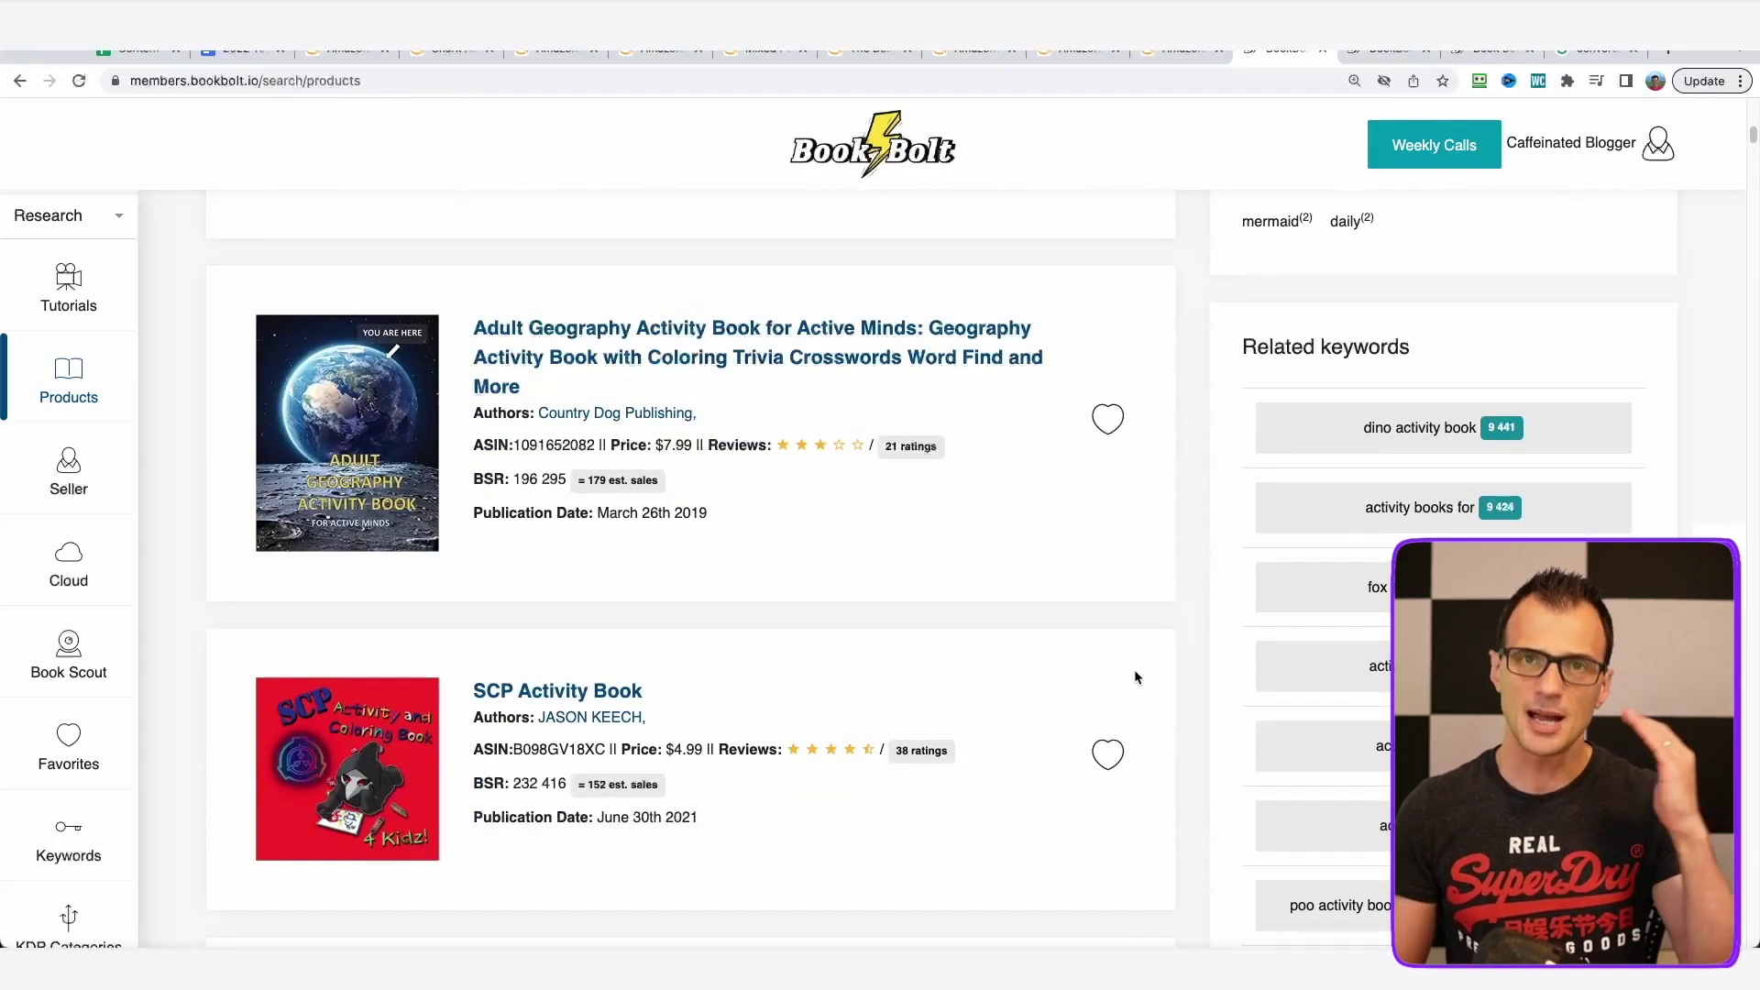
pyautogui.scroll(-2, 1209, 495)
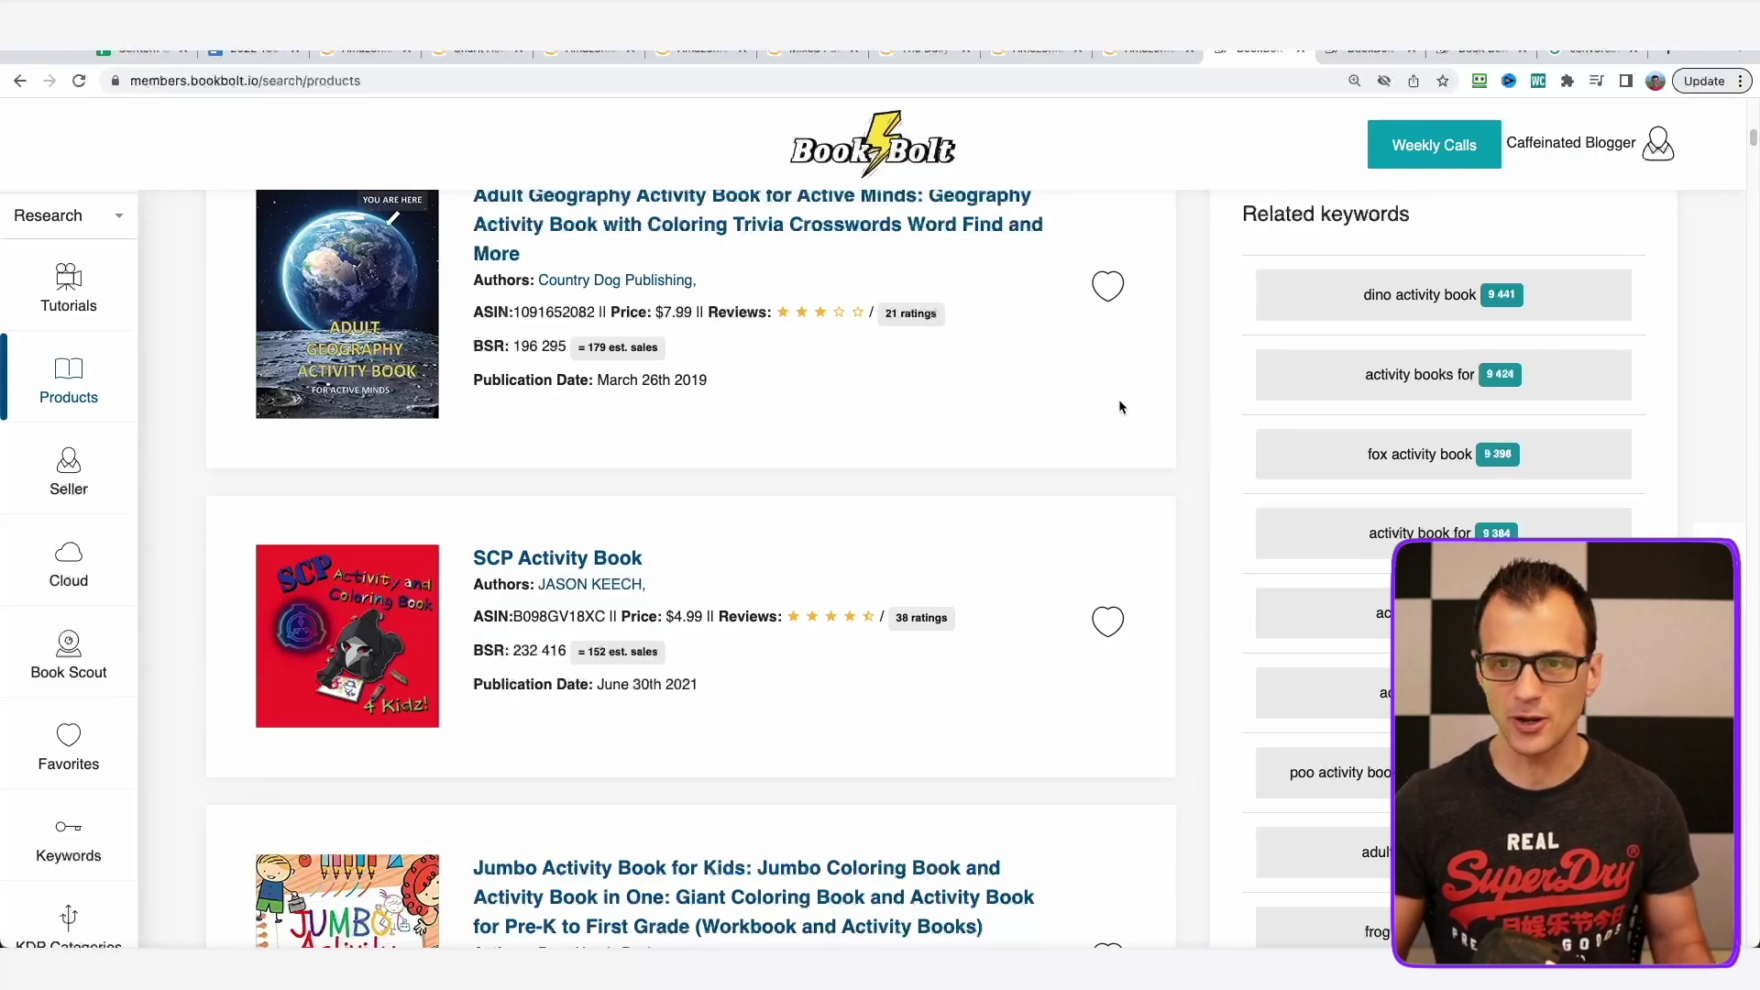
# Go through the related keywords list for themed activity book ideas, comparing their search numbers alongside the products' BSR and estimated sales.
pyautogui.scroll(-5, 1162, 449)
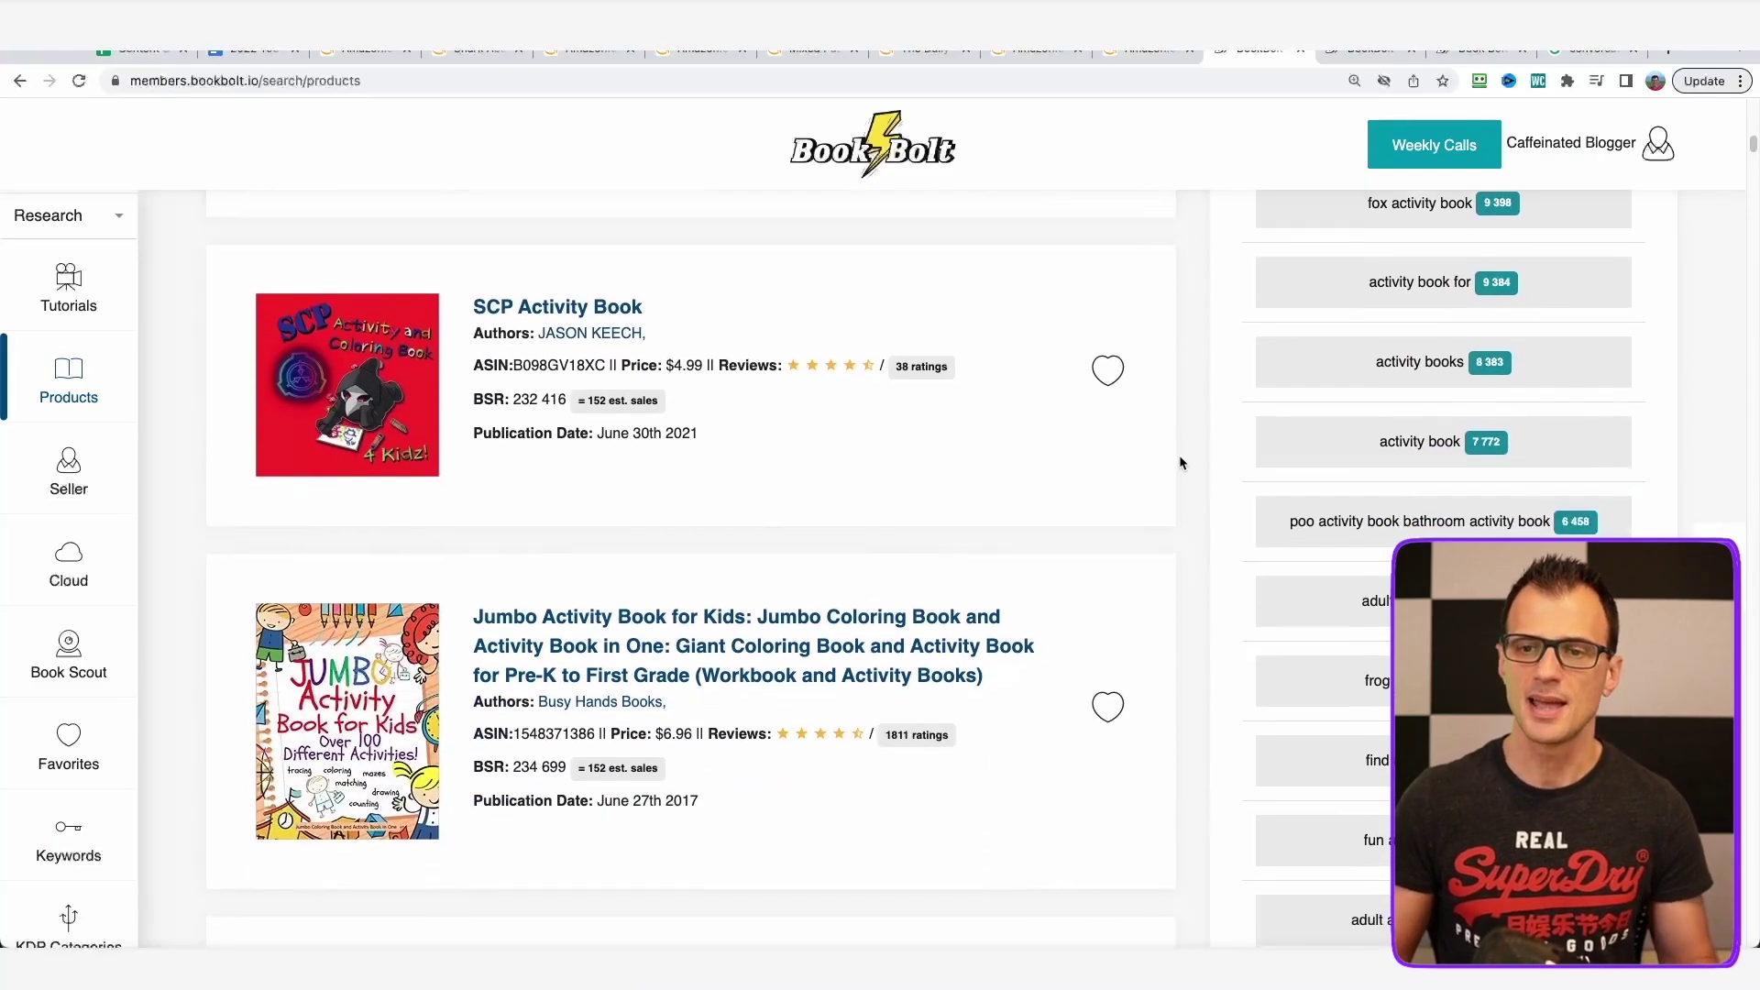
pyautogui.scroll(-7, 1207, 422)
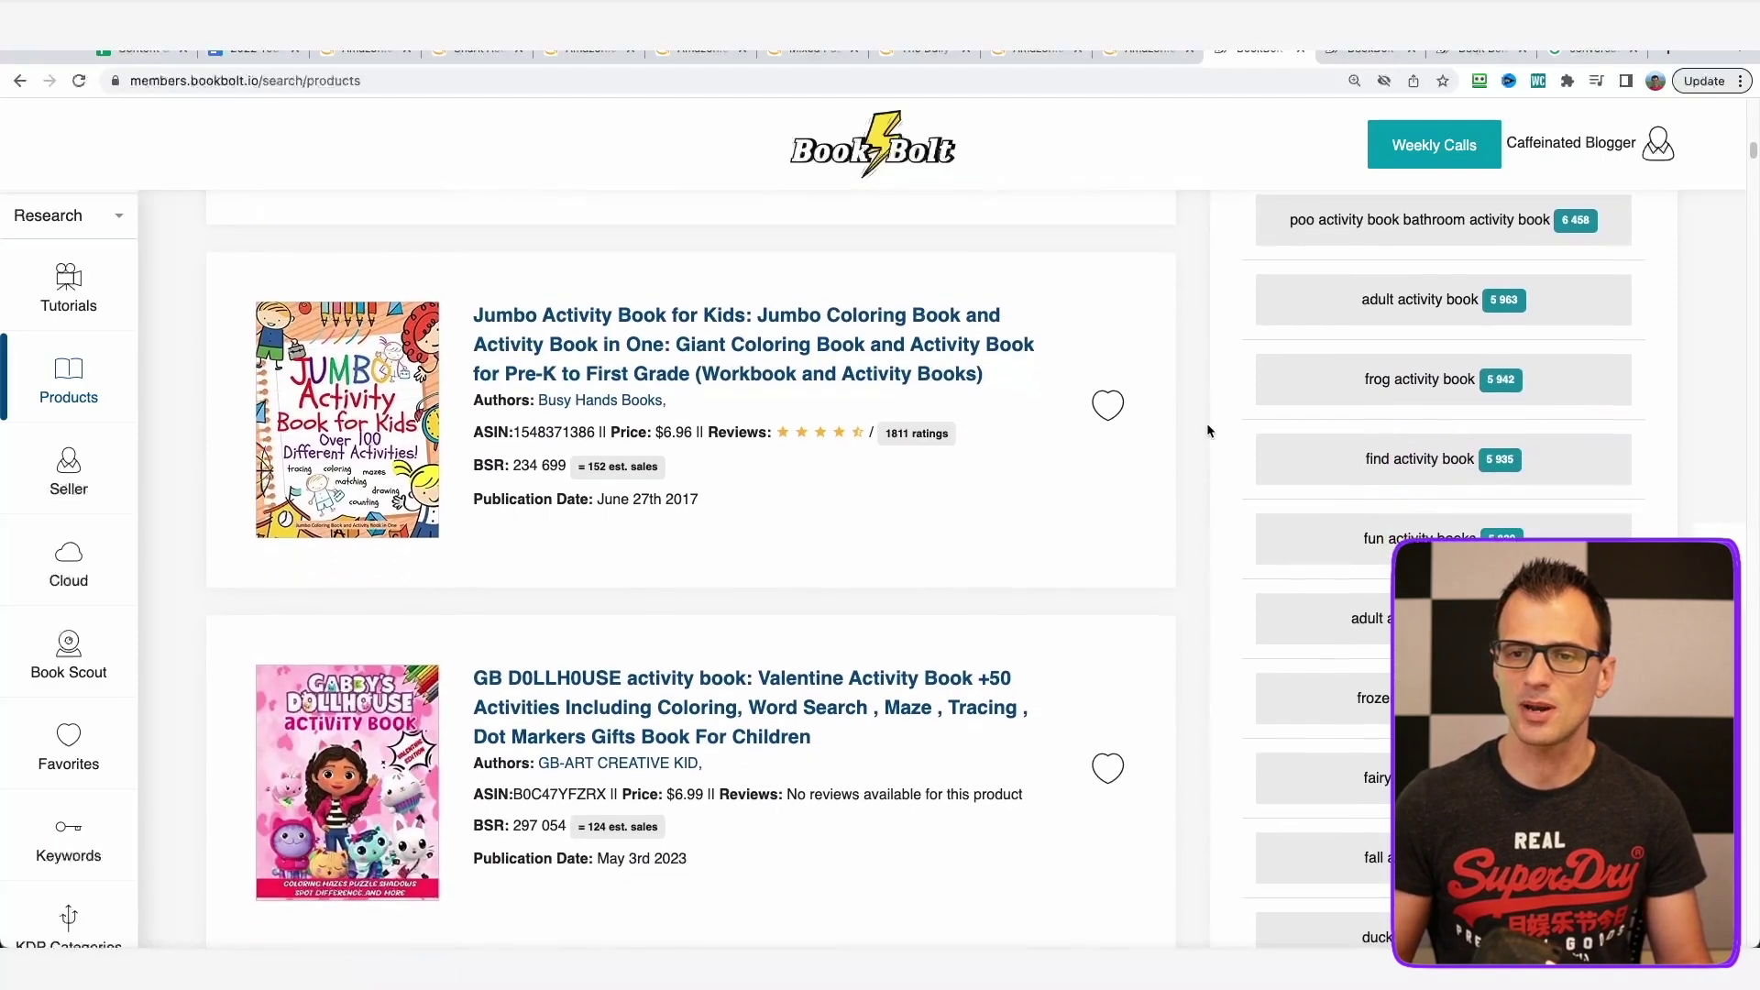
pyautogui.scroll(4, 1226, 447)
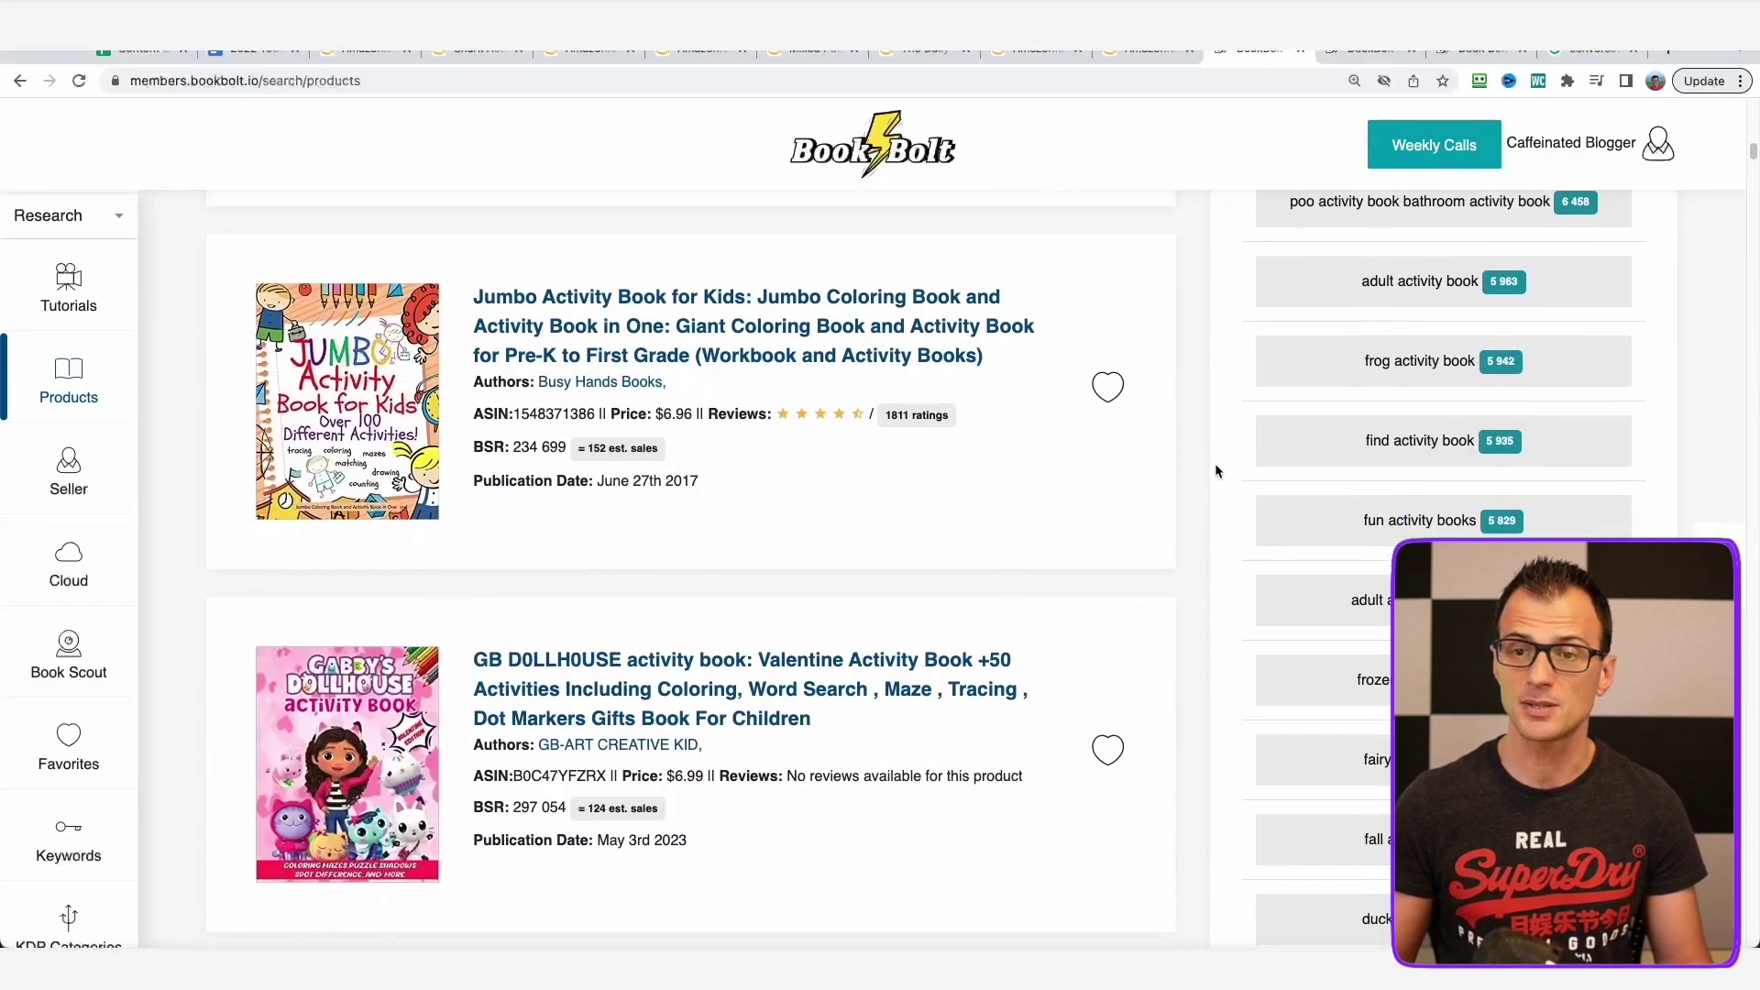
pyautogui.scroll(-2, 1224, 447)
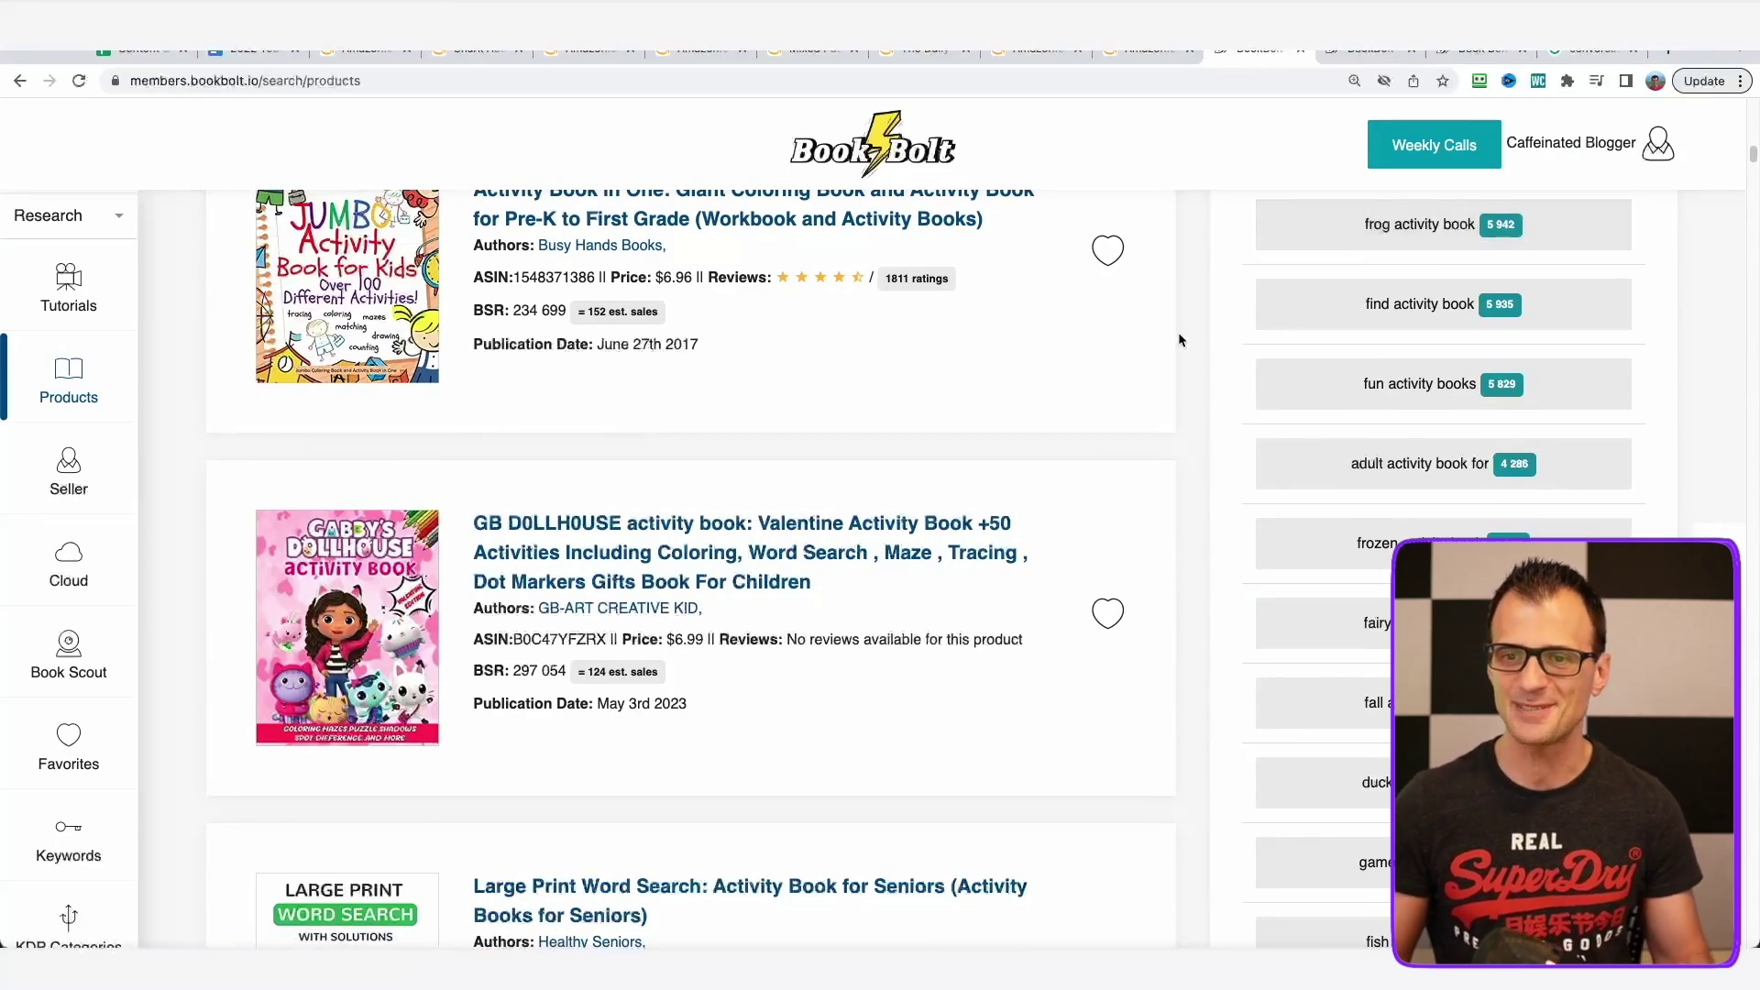
pyautogui.scroll(-4, 1182, 307)
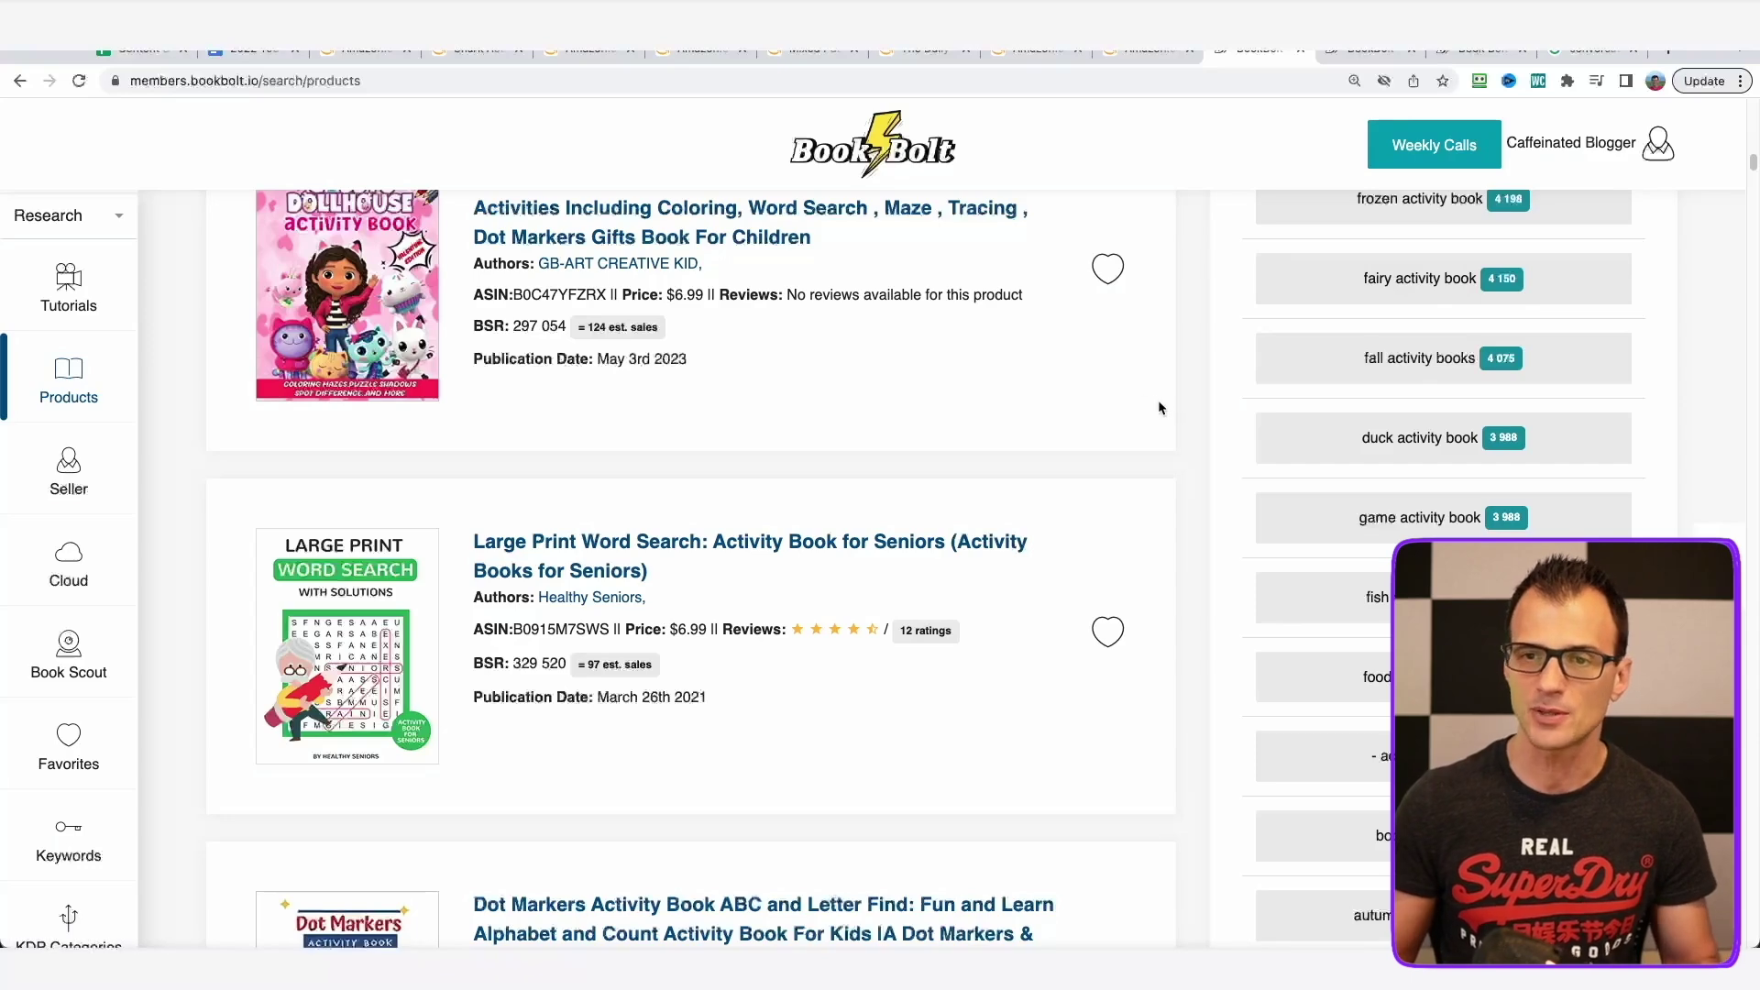
pyautogui.scroll(-3, 1208, 298)
pyautogui.scroll(1, 1377, 282)
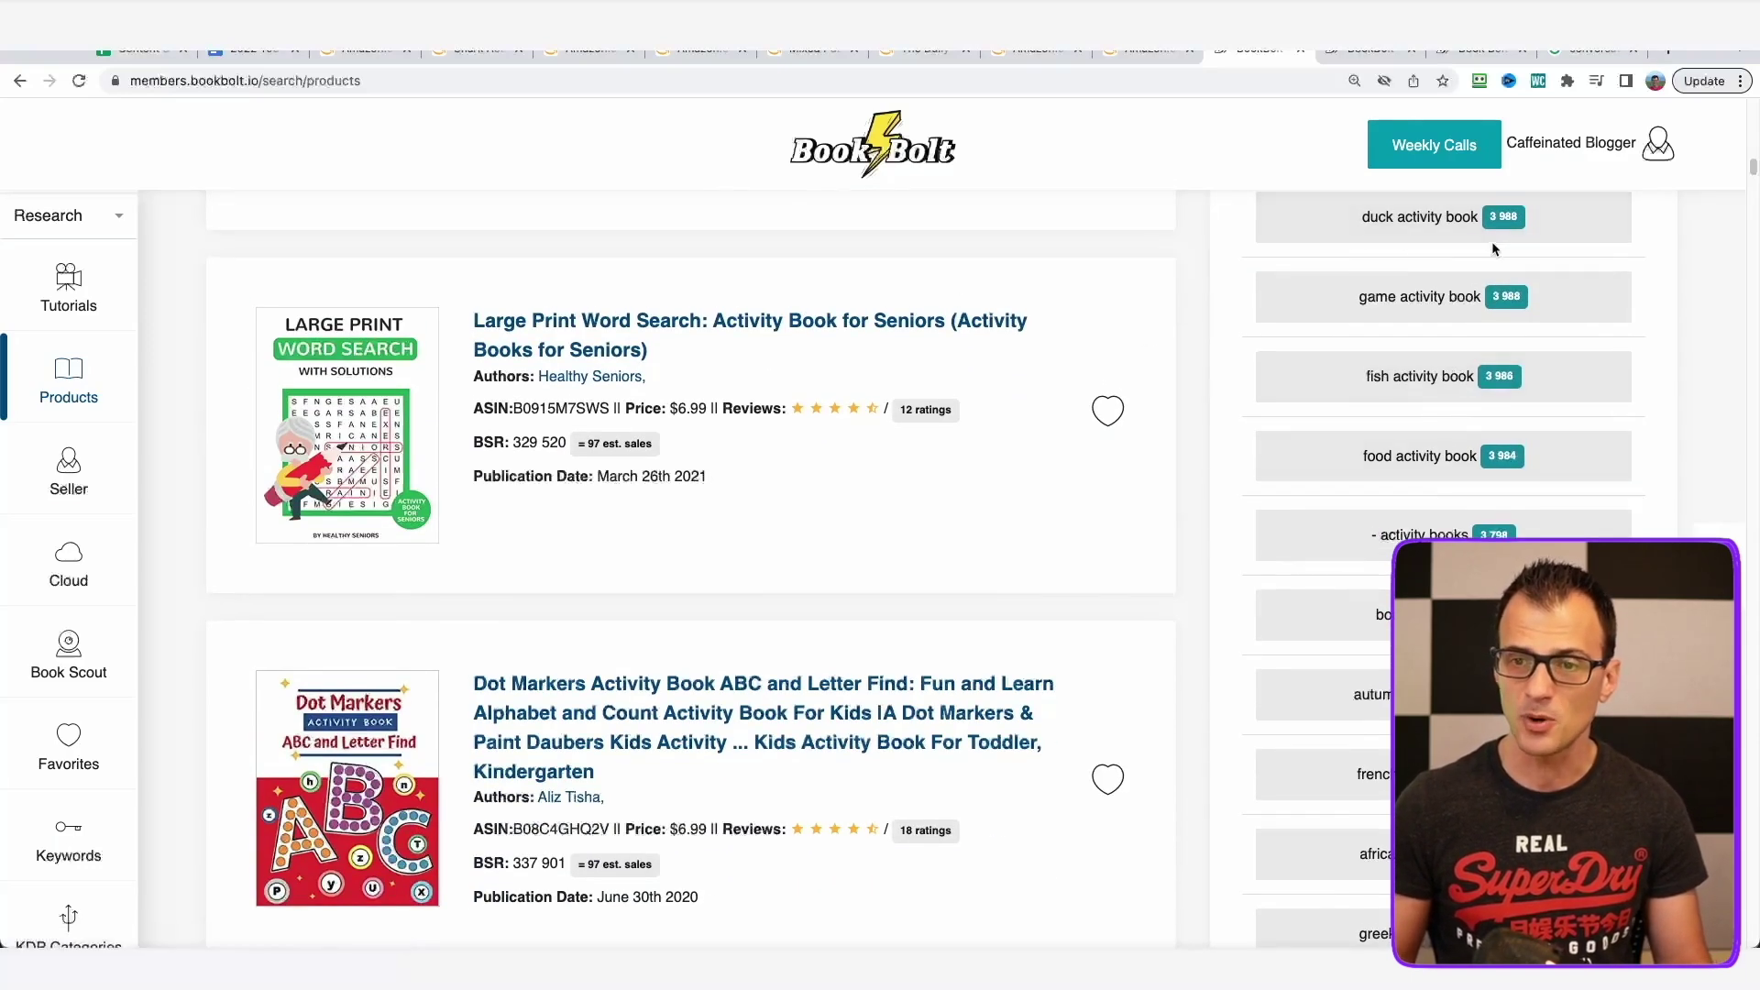
pyautogui.scroll(-3, 1199, 557)
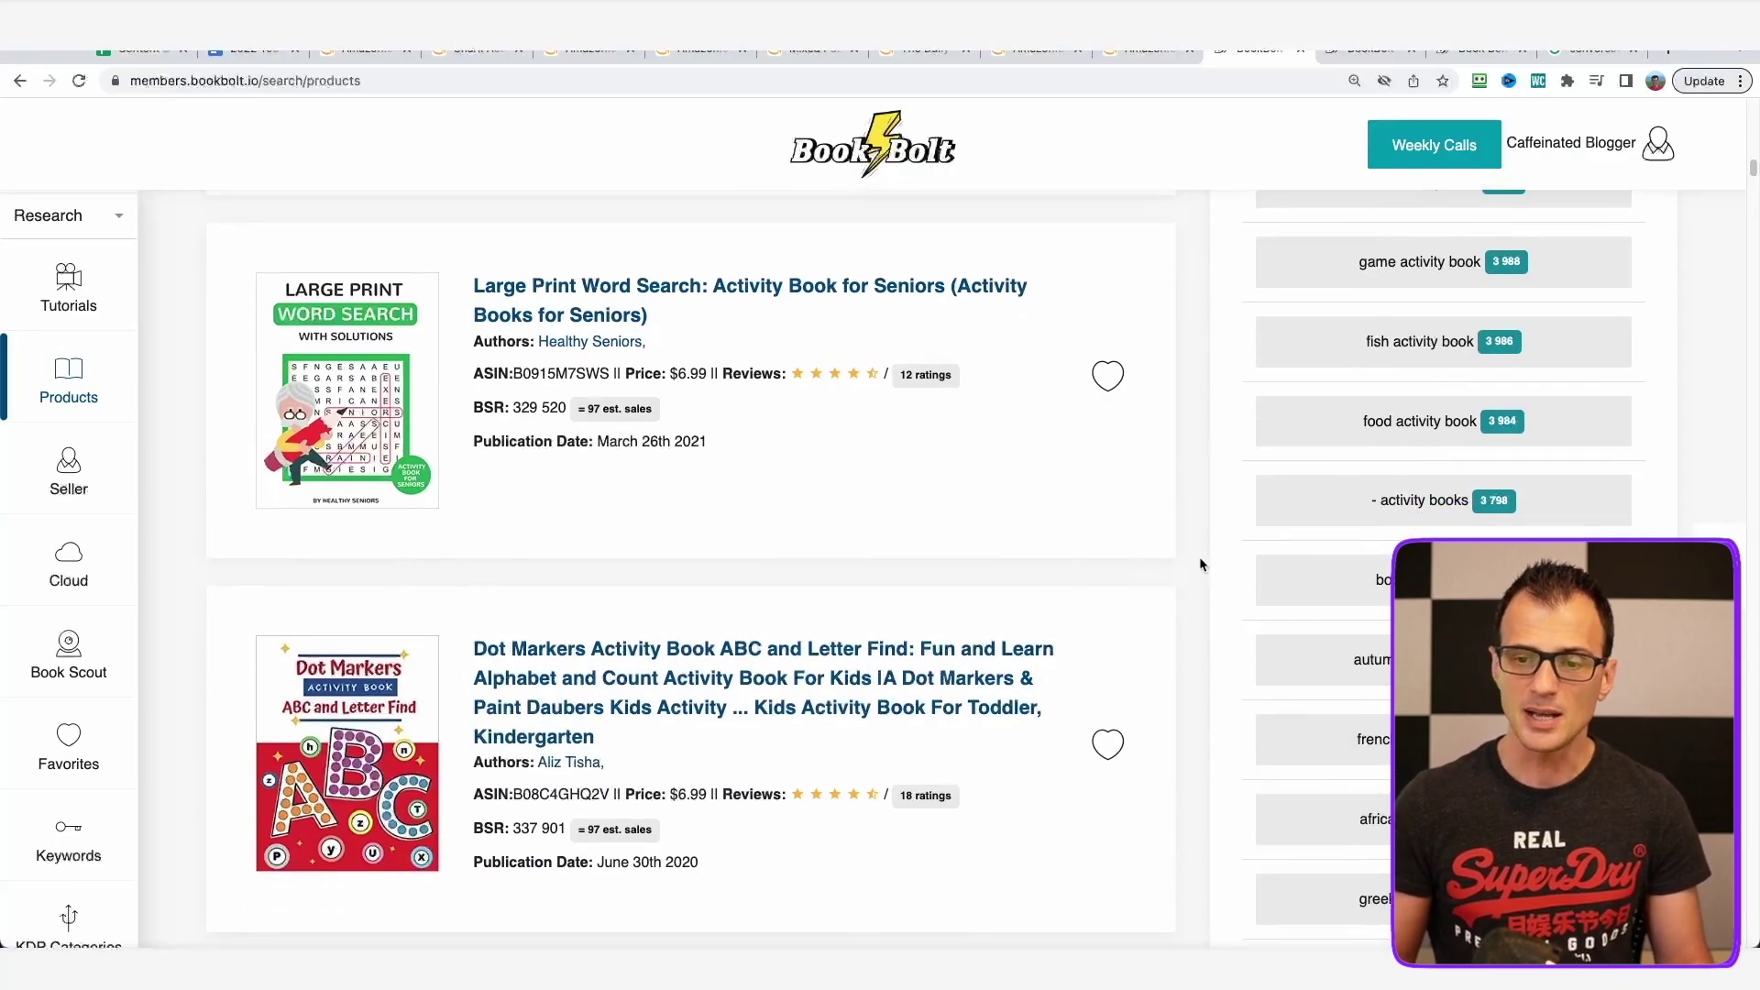
pyautogui.scroll(-5, 1214, 554)
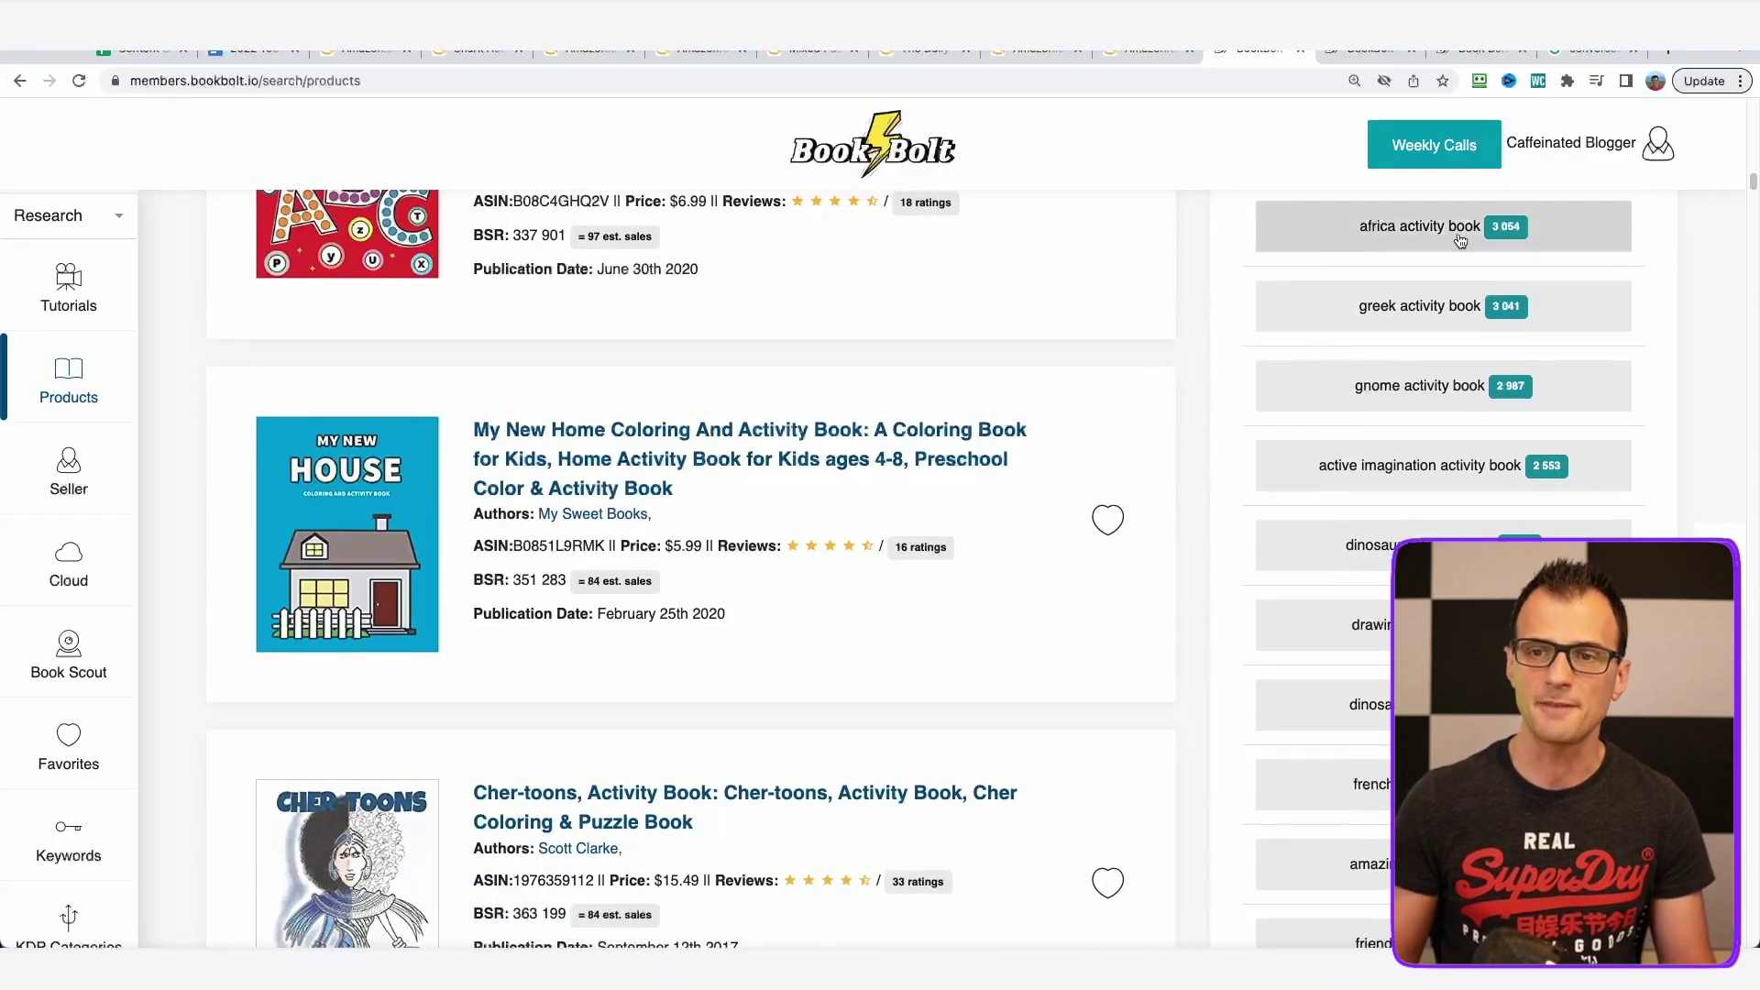
pyautogui.scroll(6, 1235, 346)
pyautogui.scroll(10, 1236, 346)
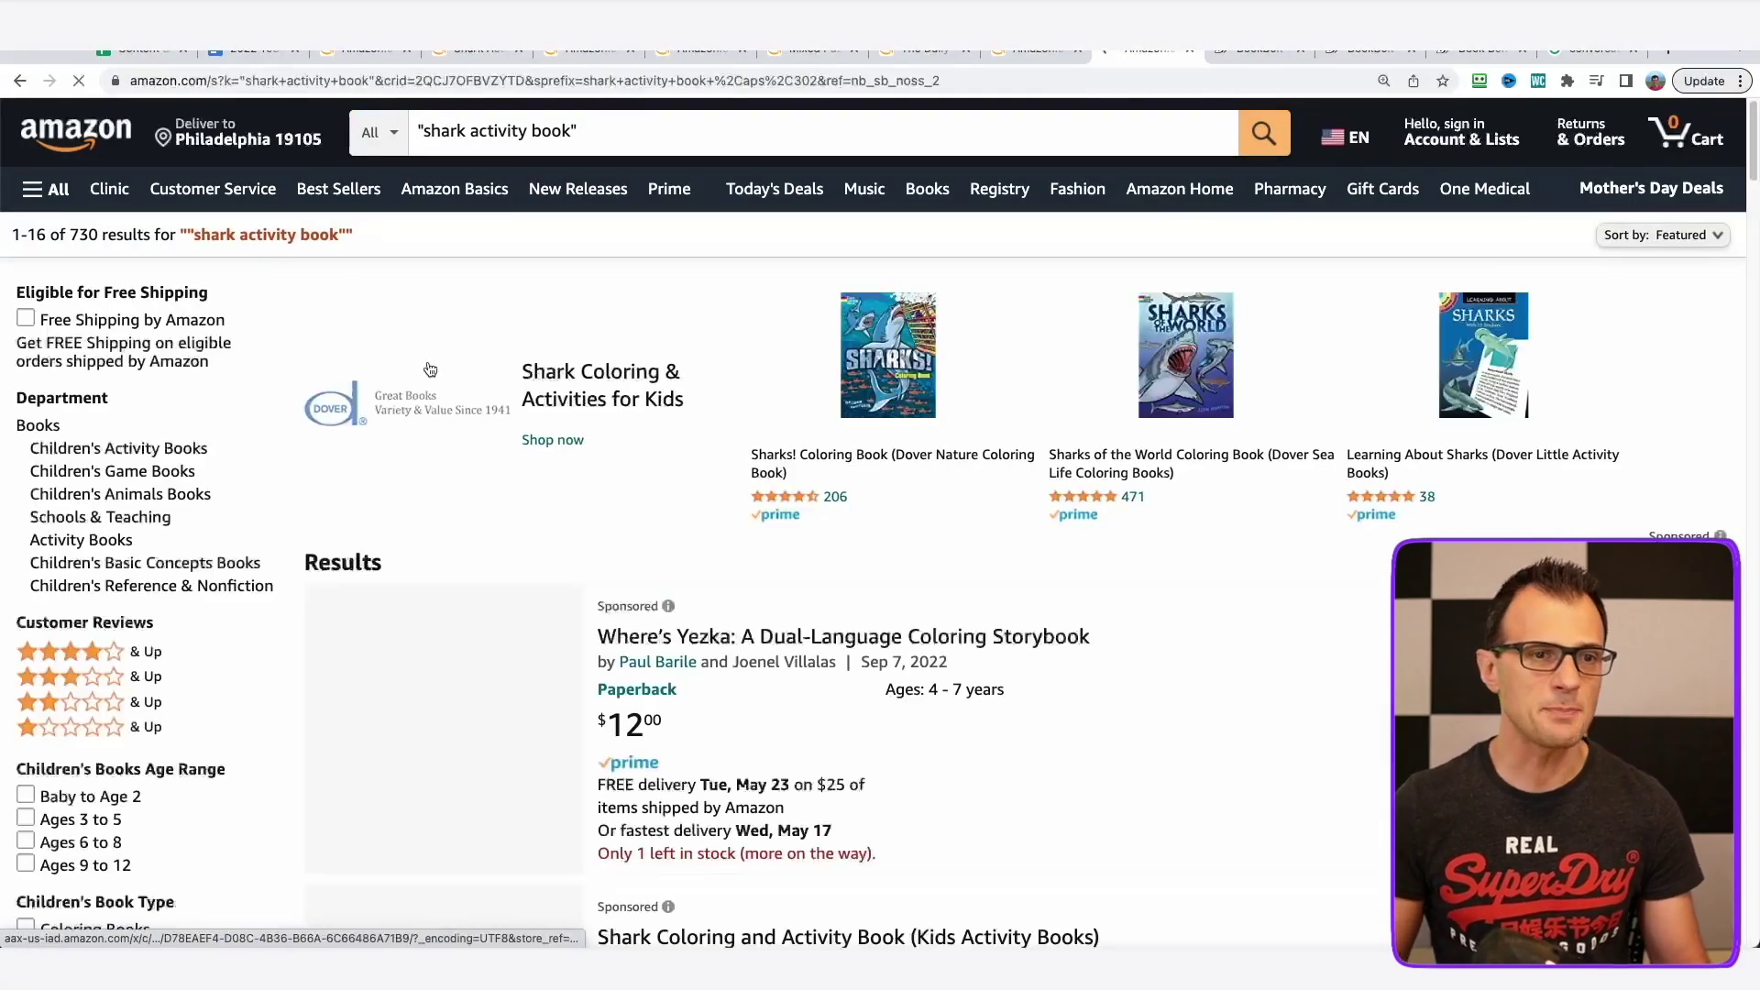
# Look through the Amazon results for "shark activity book", comparing review counts and prices, and open the "Shark Activity Book For Kids!" mazes listing.
pyautogui.scroll(-6, 1047, 587)
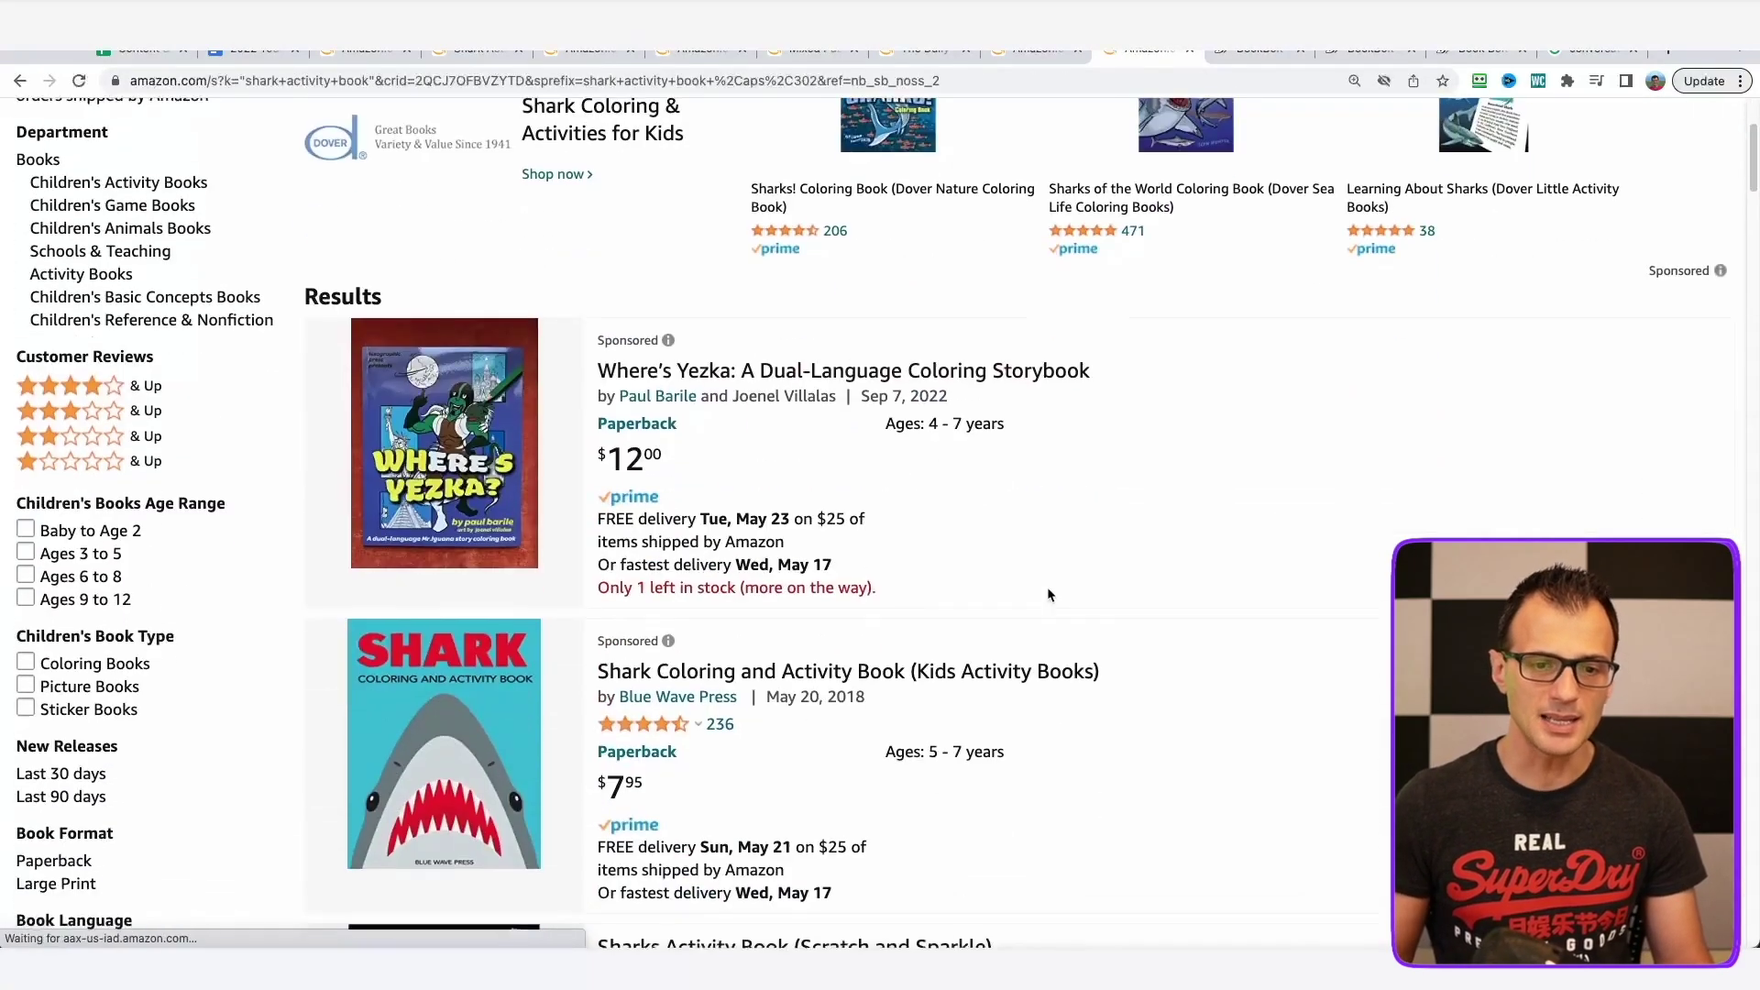
pyautogui.scroll(-3, 1180, 625)
pyautogui.scroll(-3, 1113, 713)
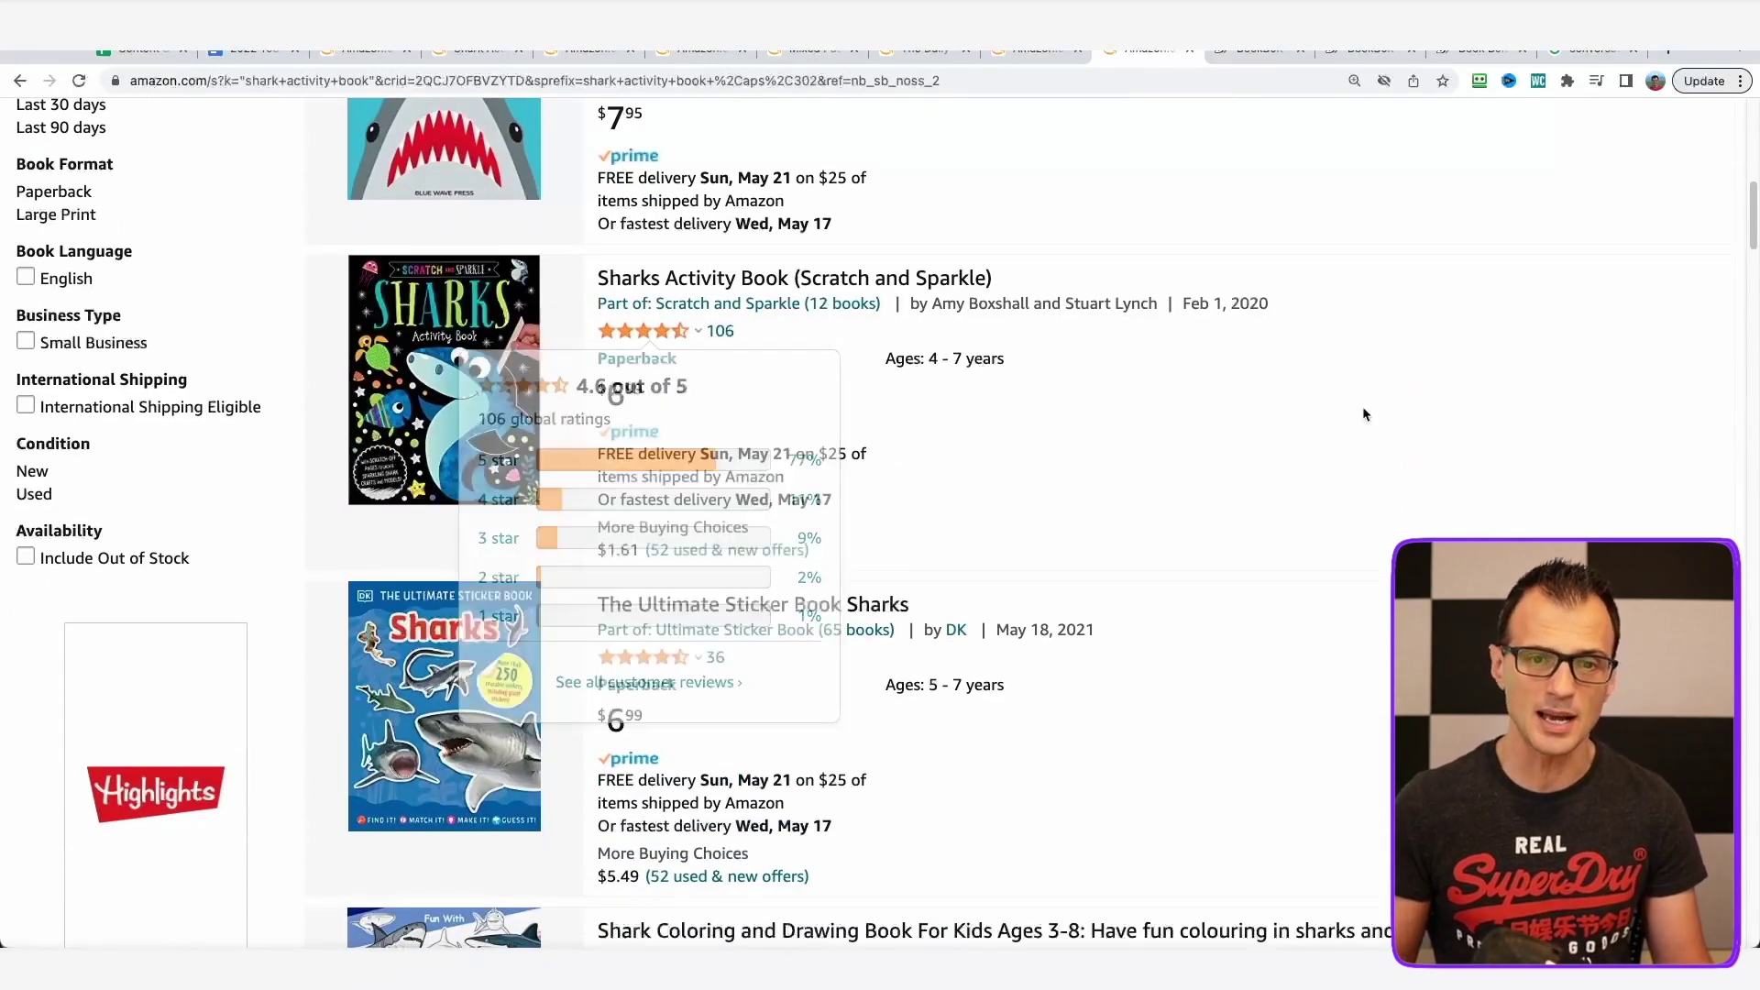
pyautogui.scroll(-1, 1309, 651)
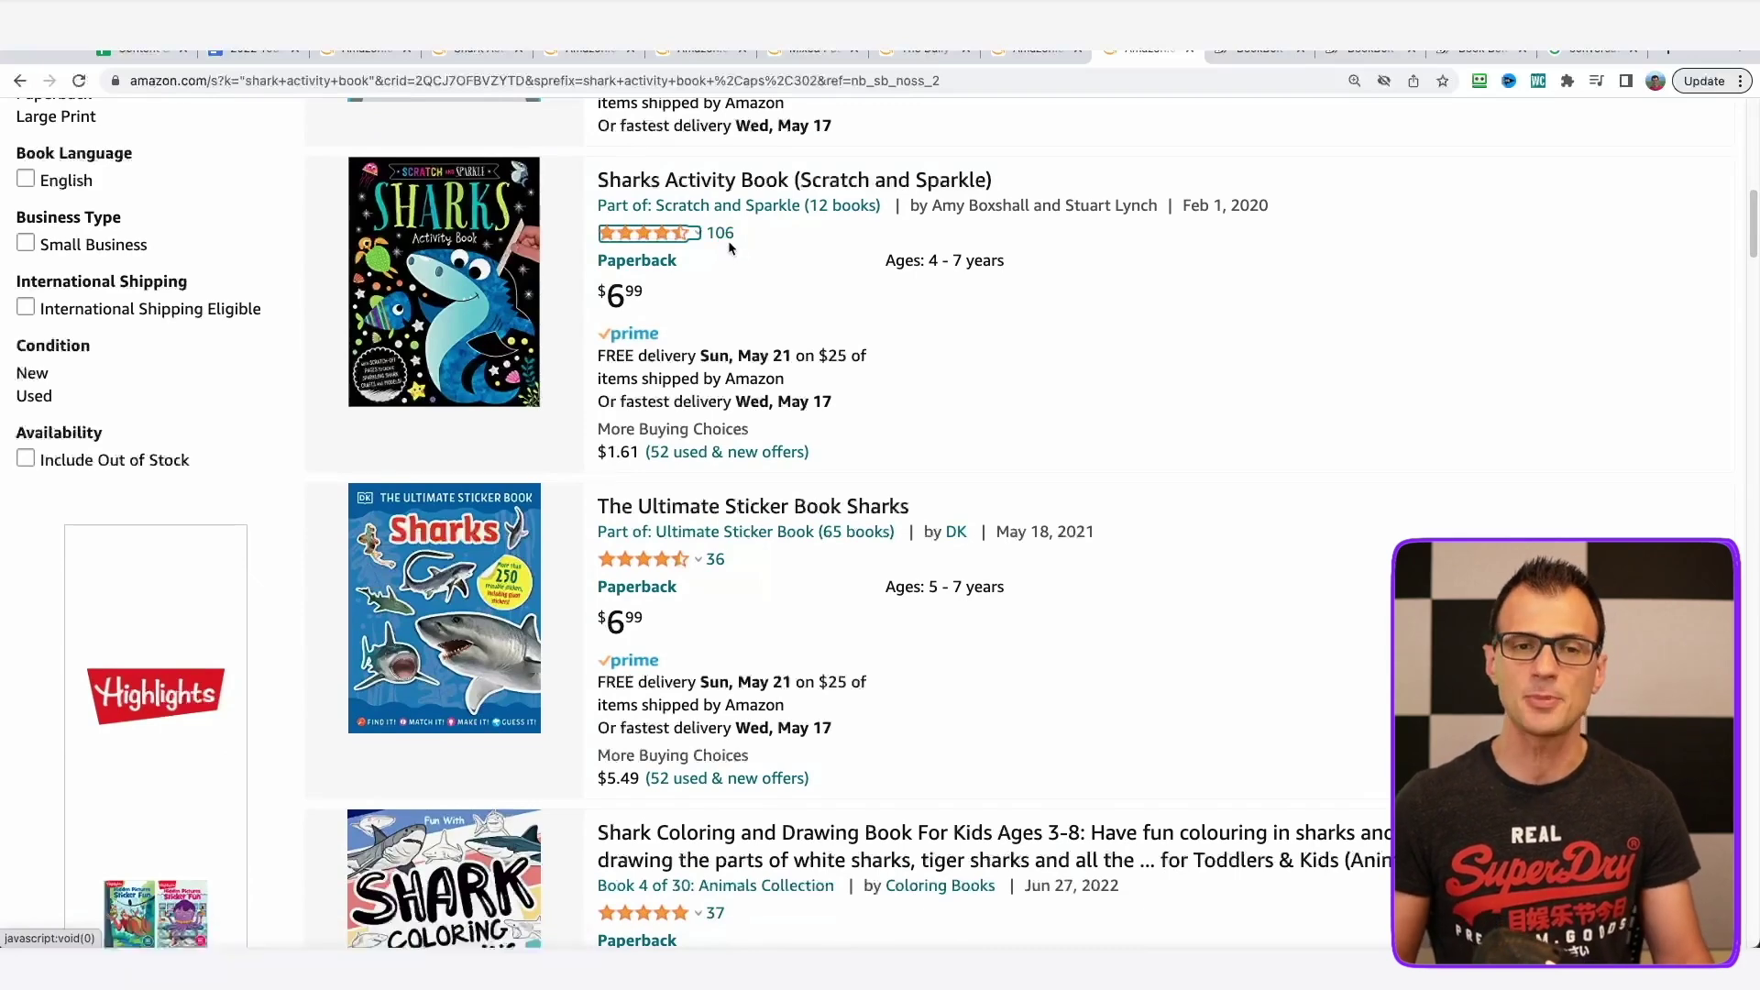
pyautogui.scroll(-5, 845, 330)
pyautogui.scroll(1, 865, 330)
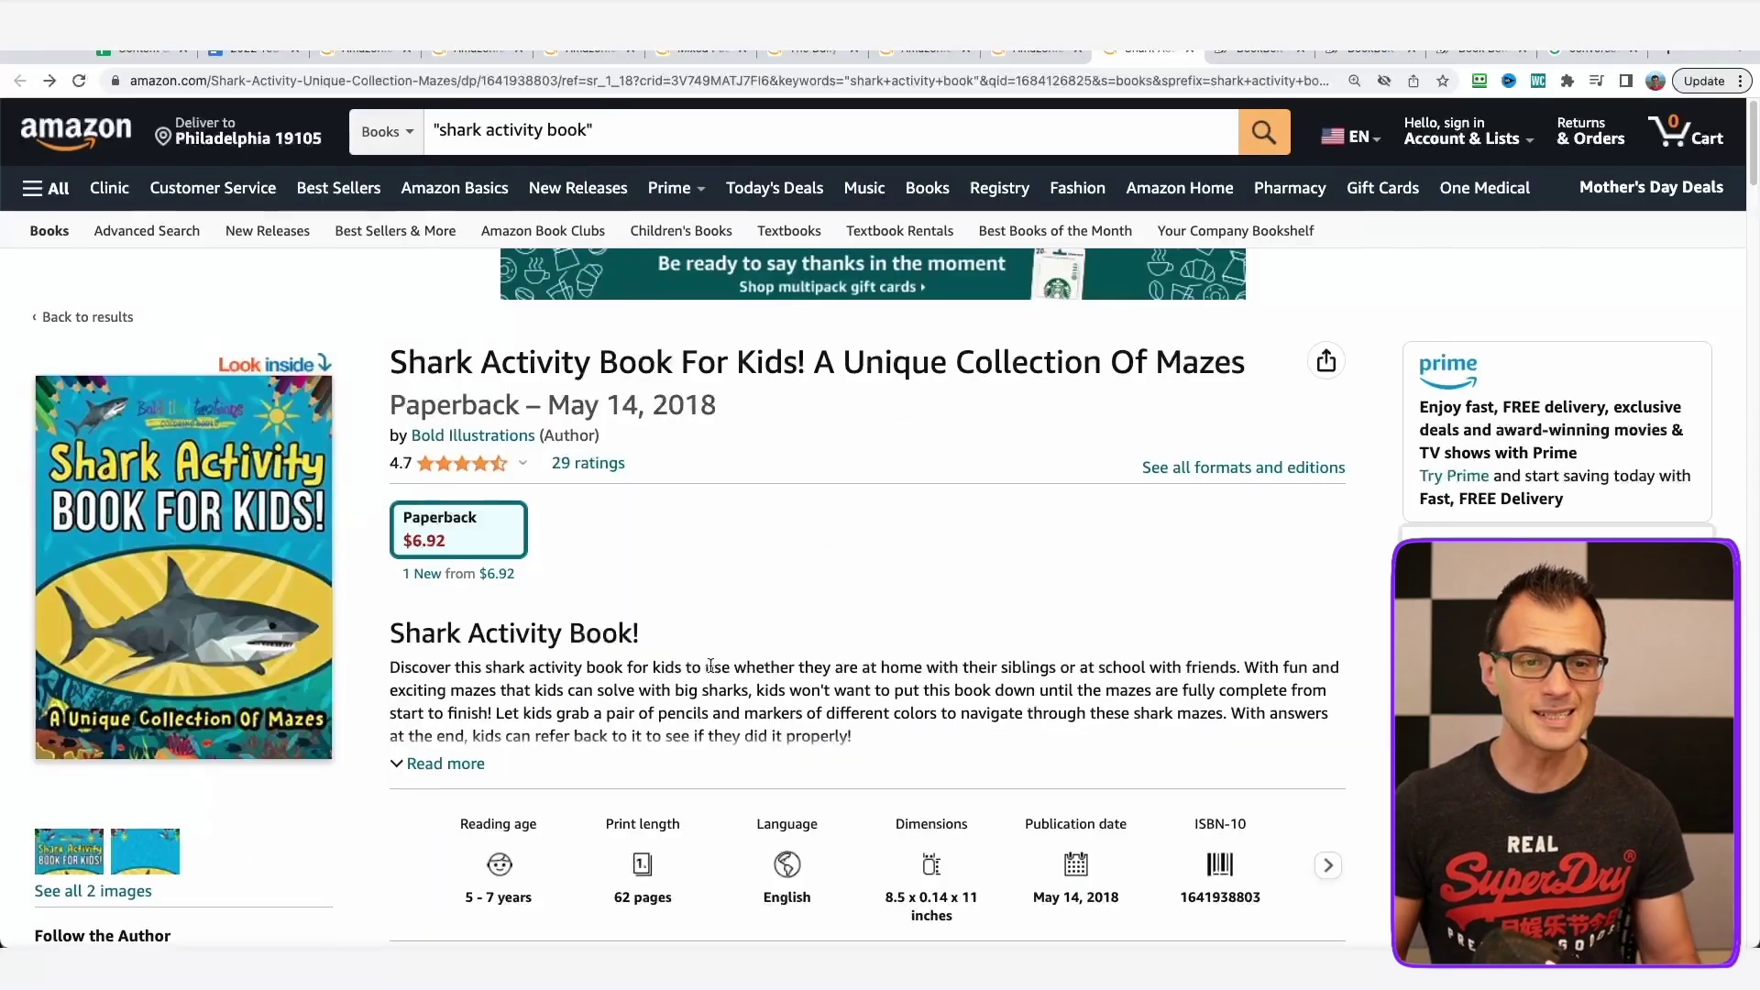
# Examine the shark book's listing details, highlighting the publication year, print length and dimensions.
pyautogui.scroll(-1, 711, 666)
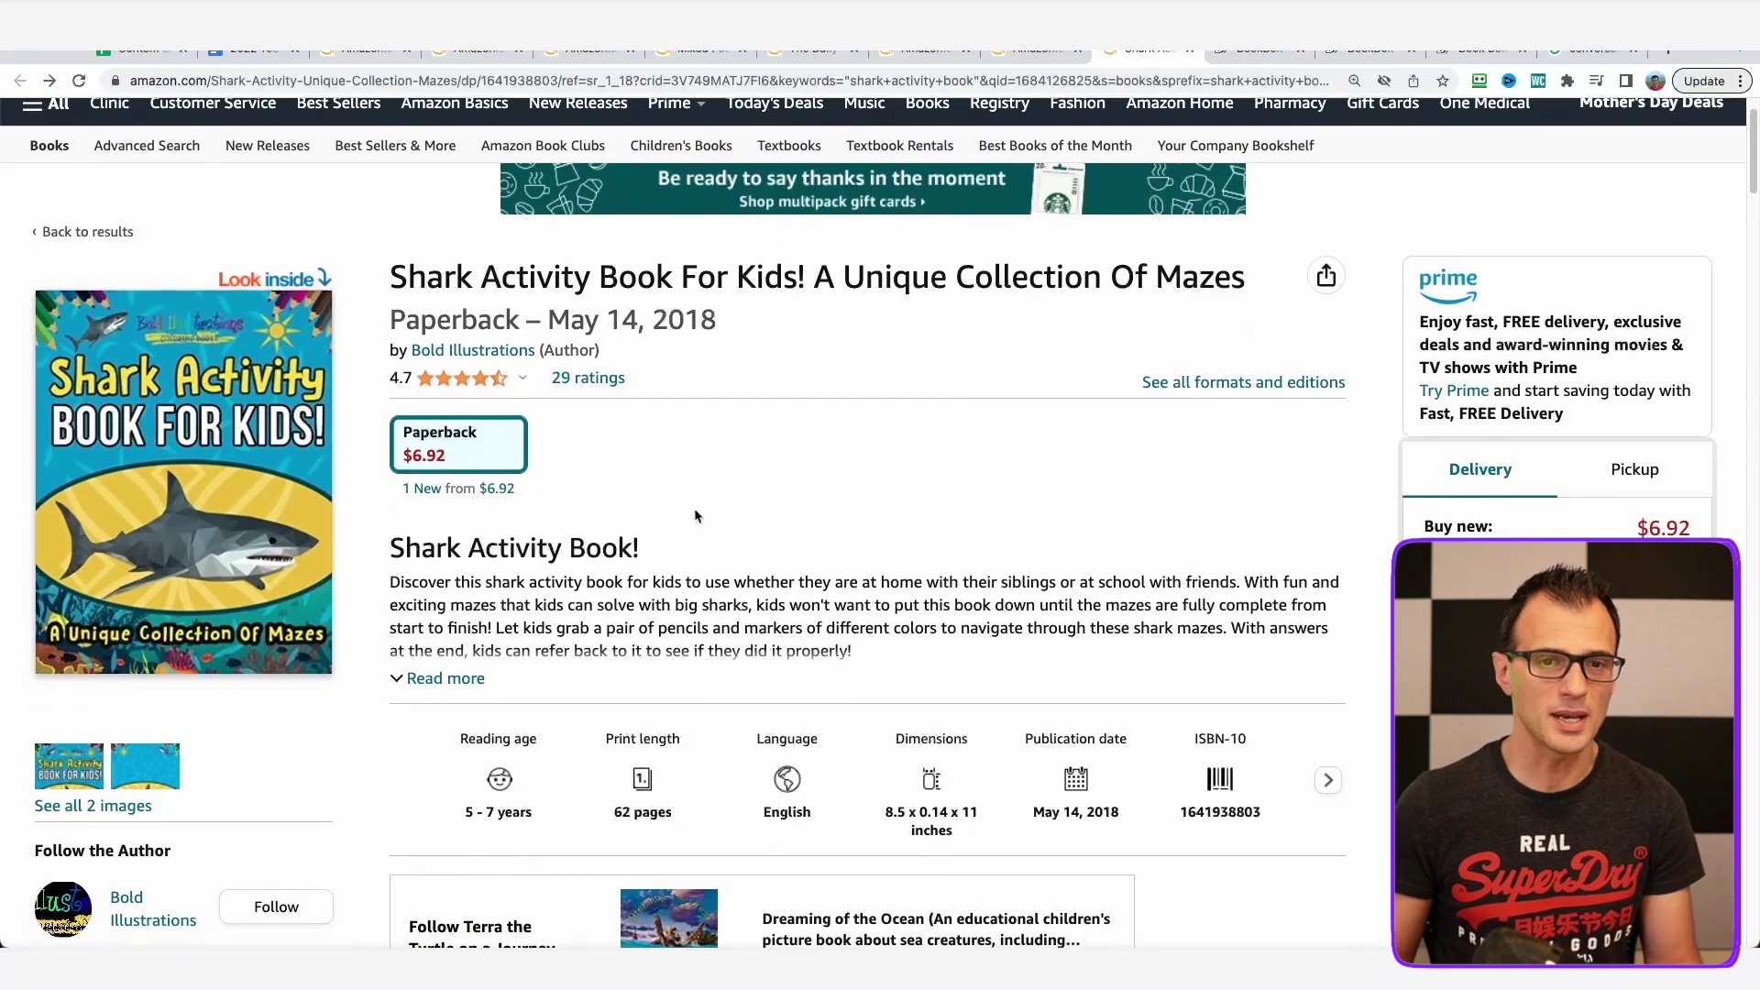
pyautogui.moveTo(717, 330); pyautogui.dragTo(633, 327)
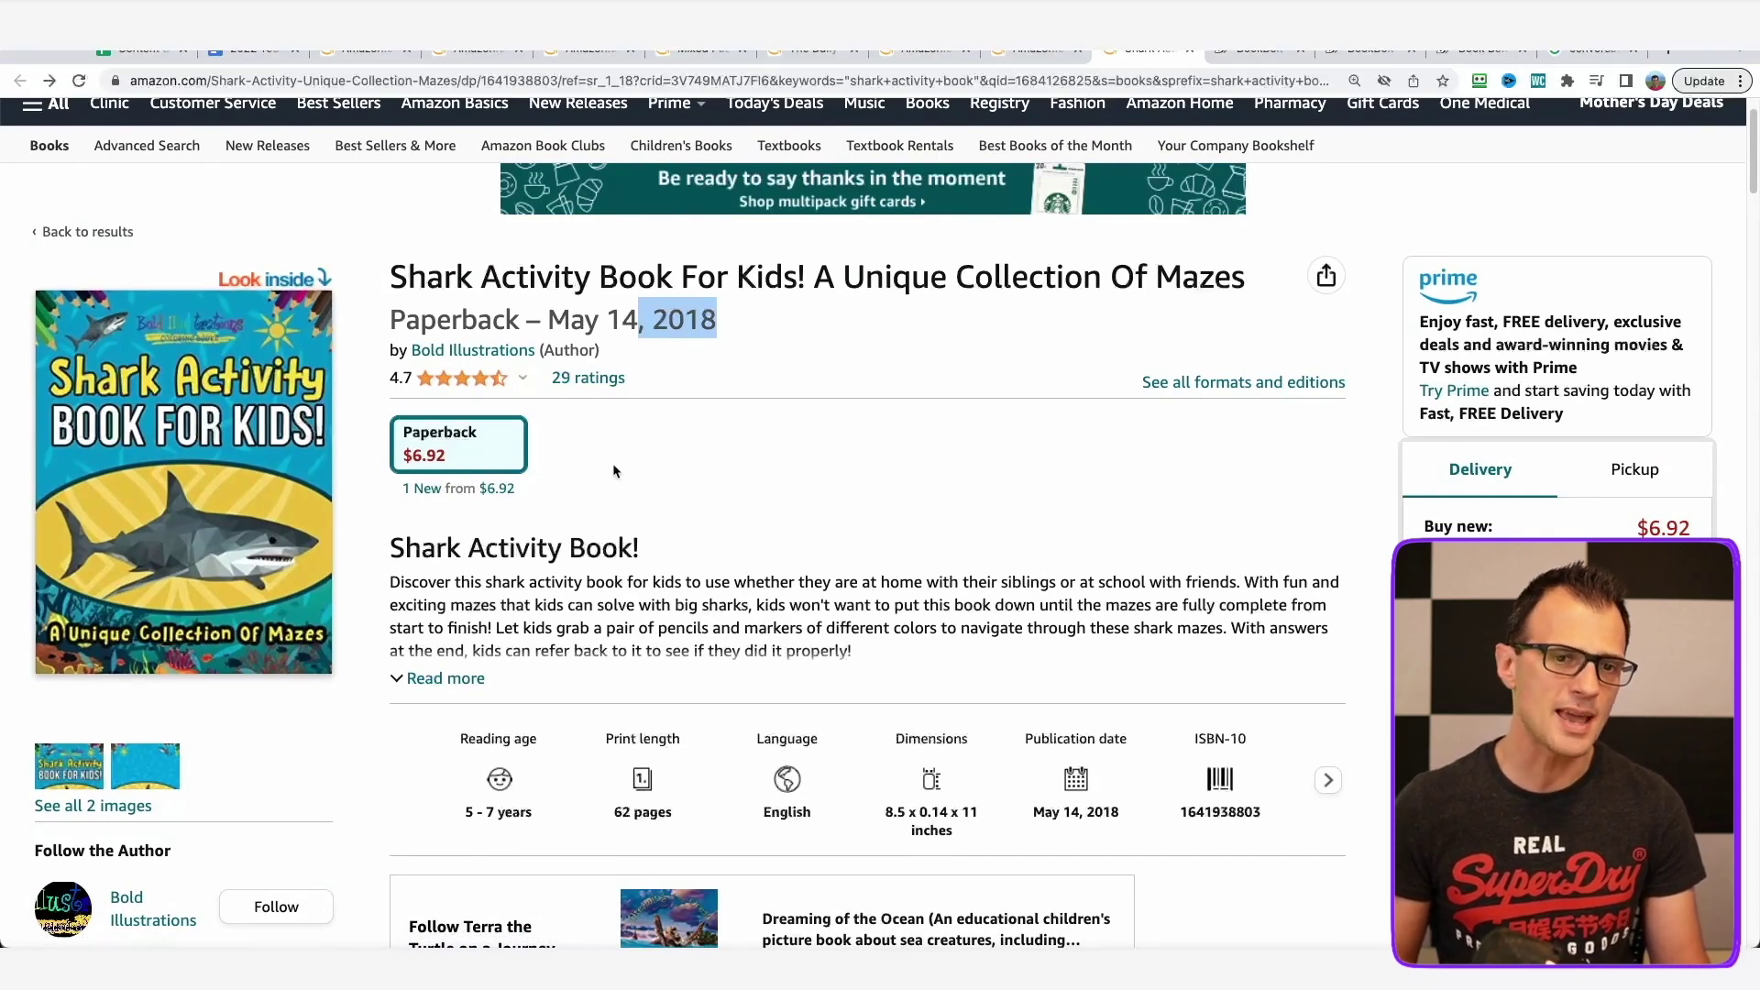
pyautogui.scroll(-1, 849, 460)
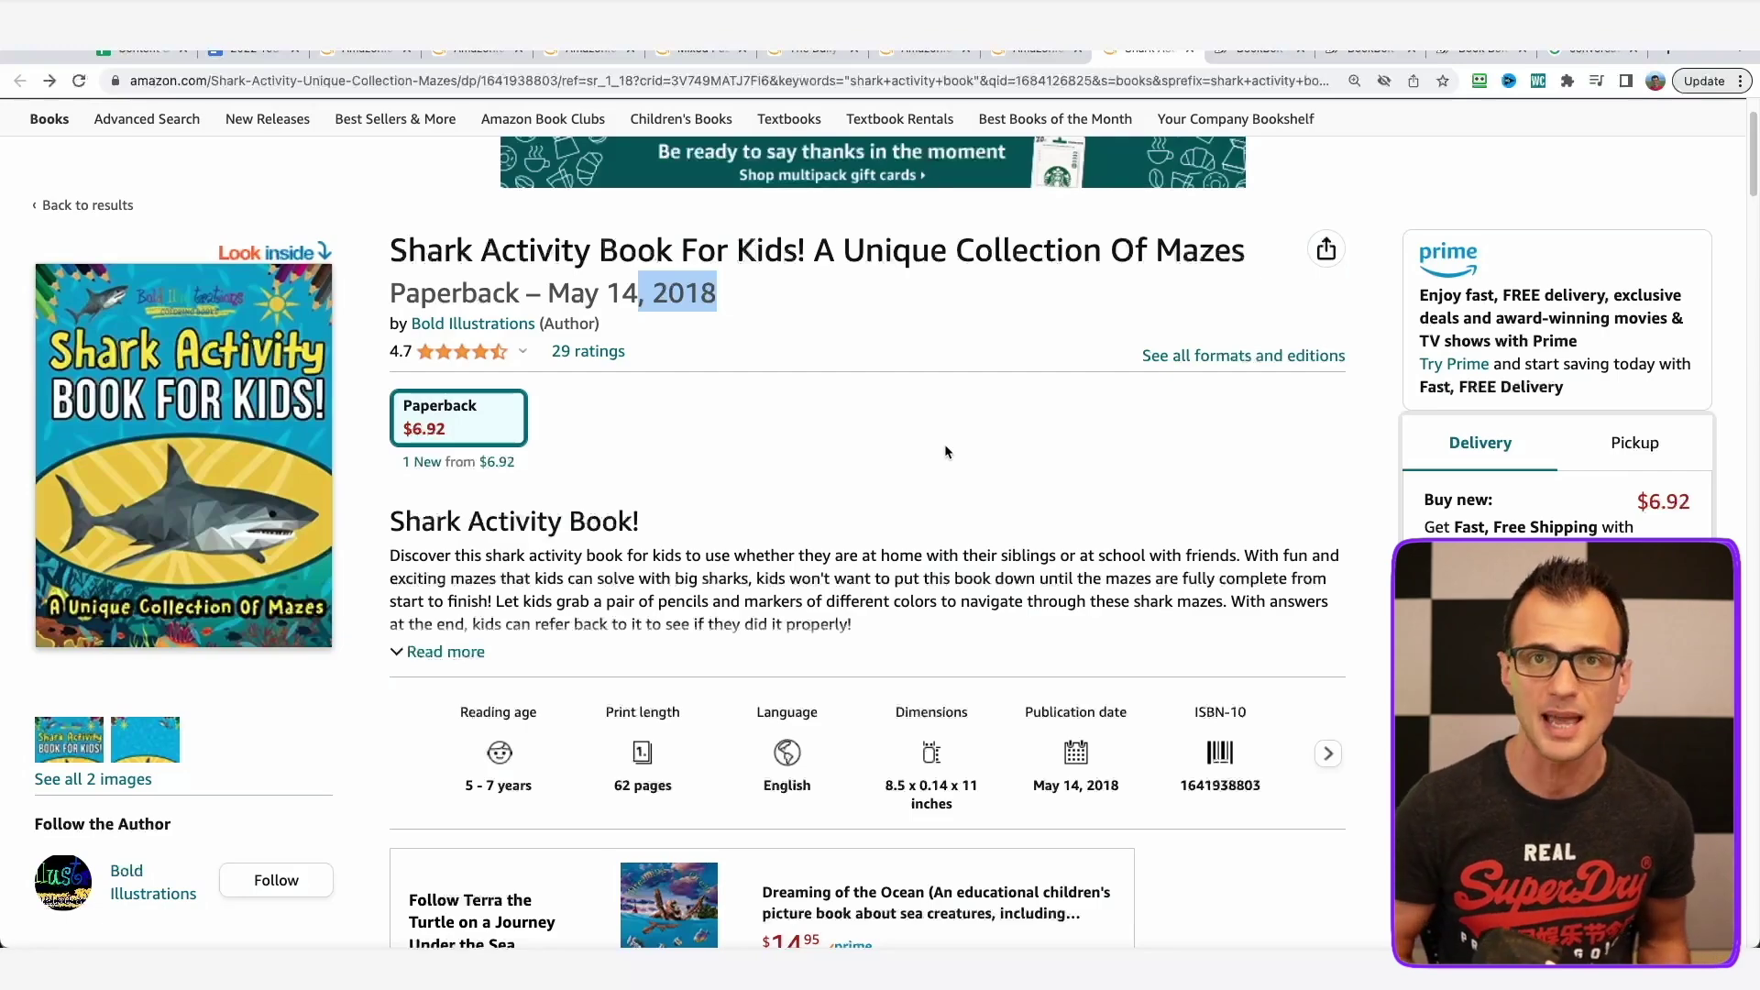
pyautogui.scroll(-4, 717, 487)
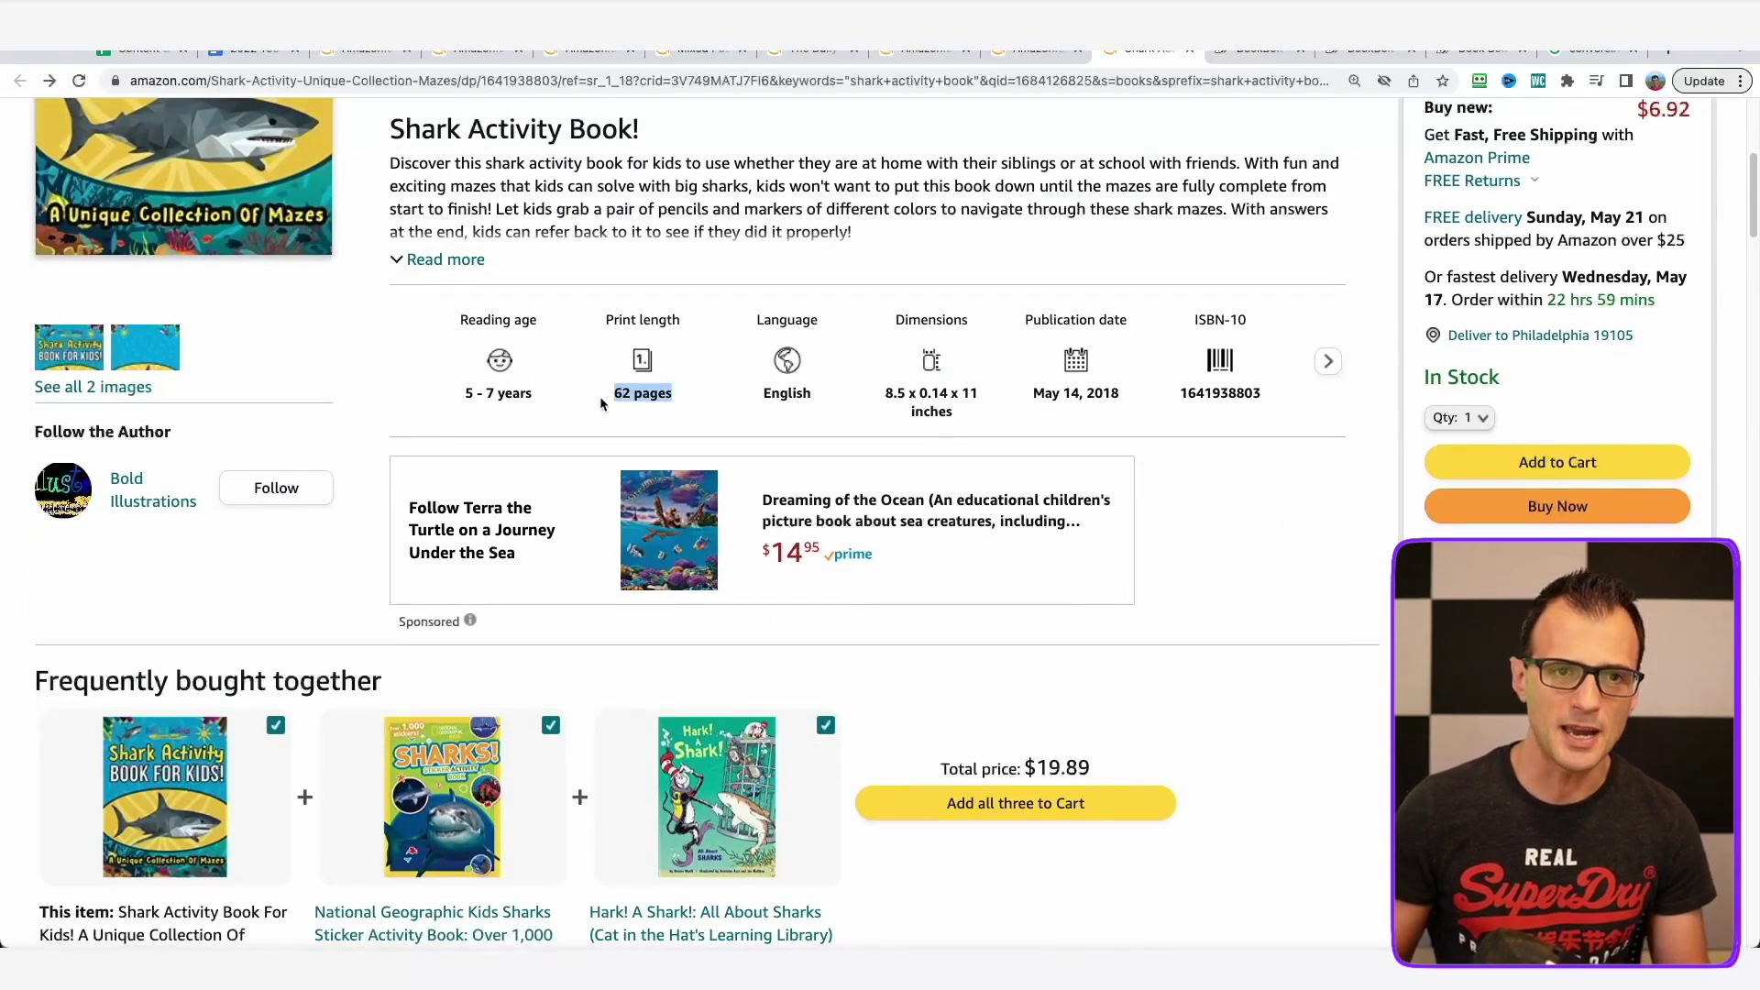
pyautogui.scroll(3, 602, 392)
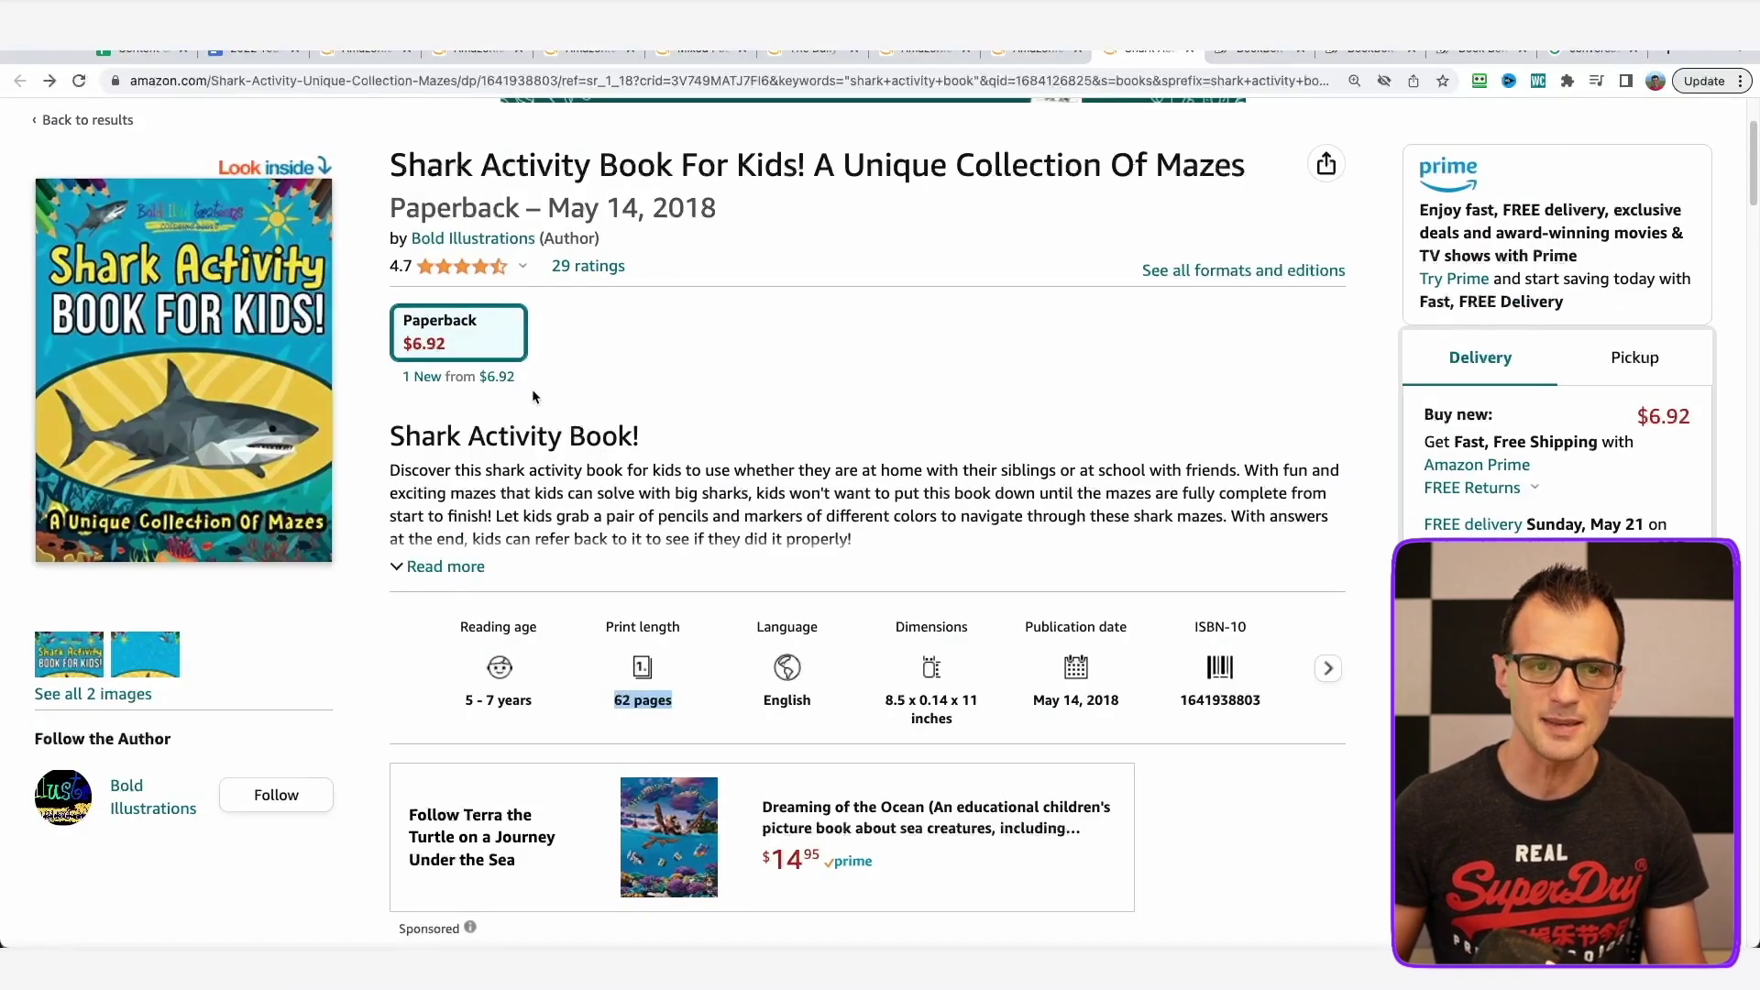
pyautogui.scroll(-4, 629, 431)
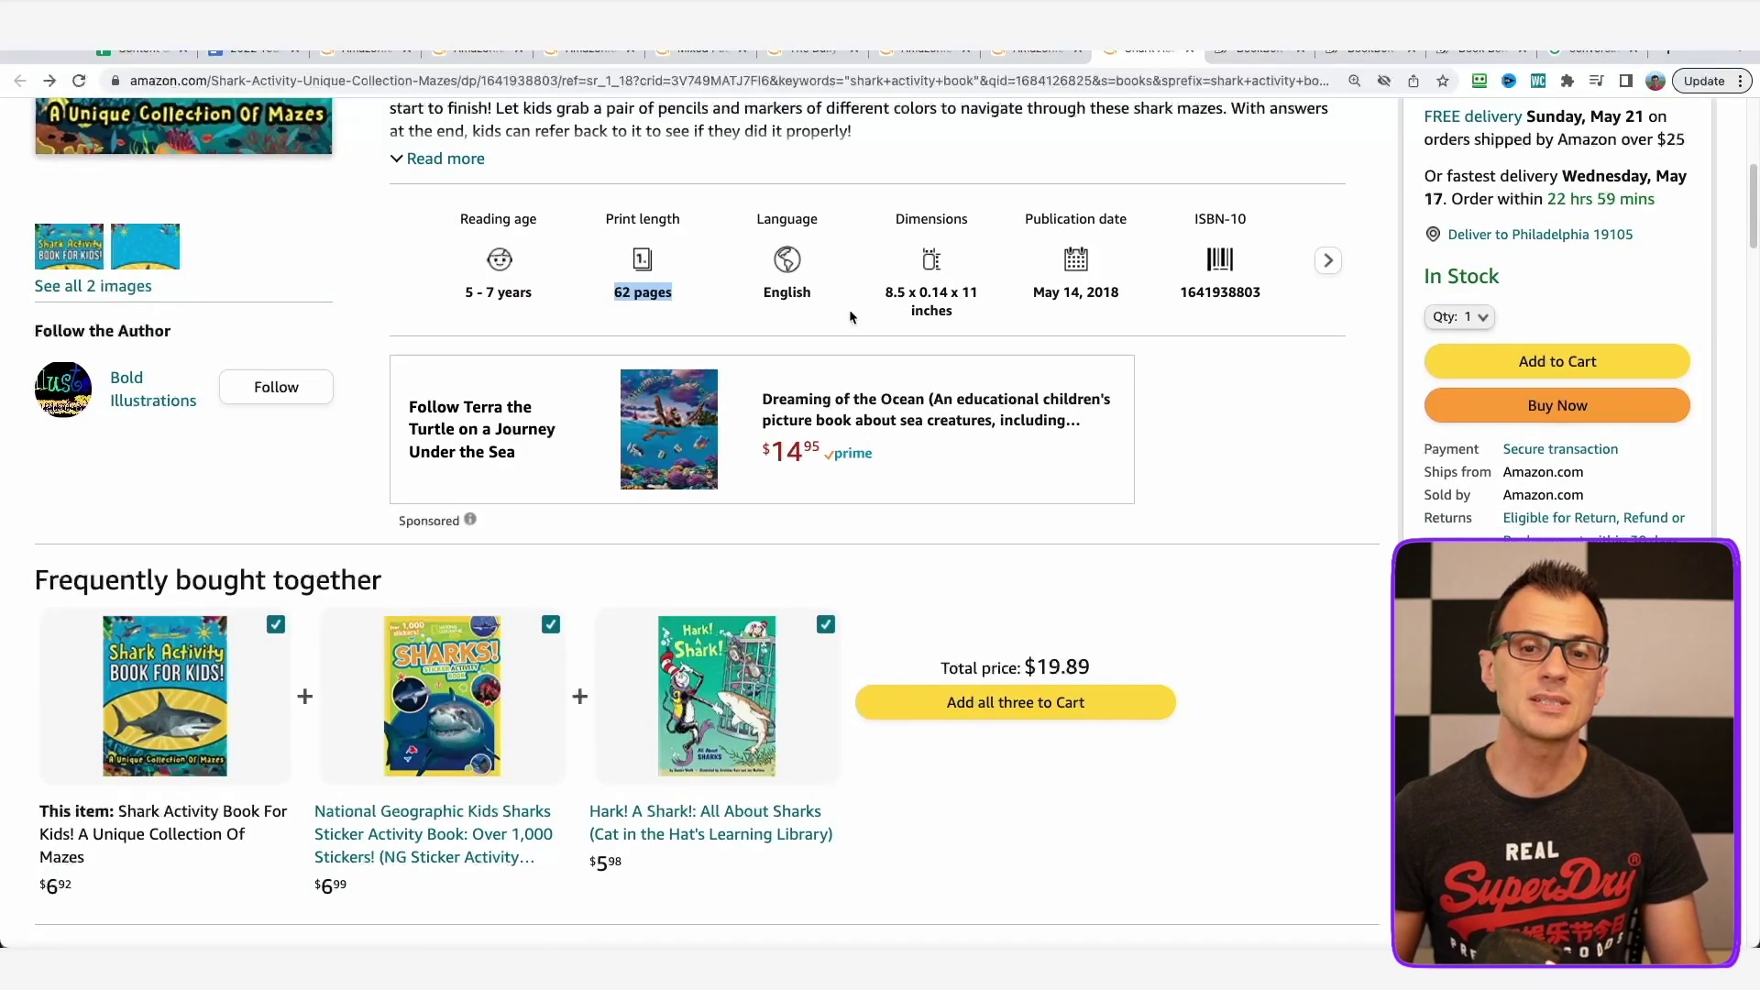
pyautogui.moveTo(877, 295); pyautogui.dragTo(959, 323)
# Open the shark book's sample preview and examine the cover, title page and the Activity 1 maze with its shark border.
pyautogui.scroll(3, 398, 685)
pyautogui.scroll(1, 408, 328)
pyautogui.click(281, 167)
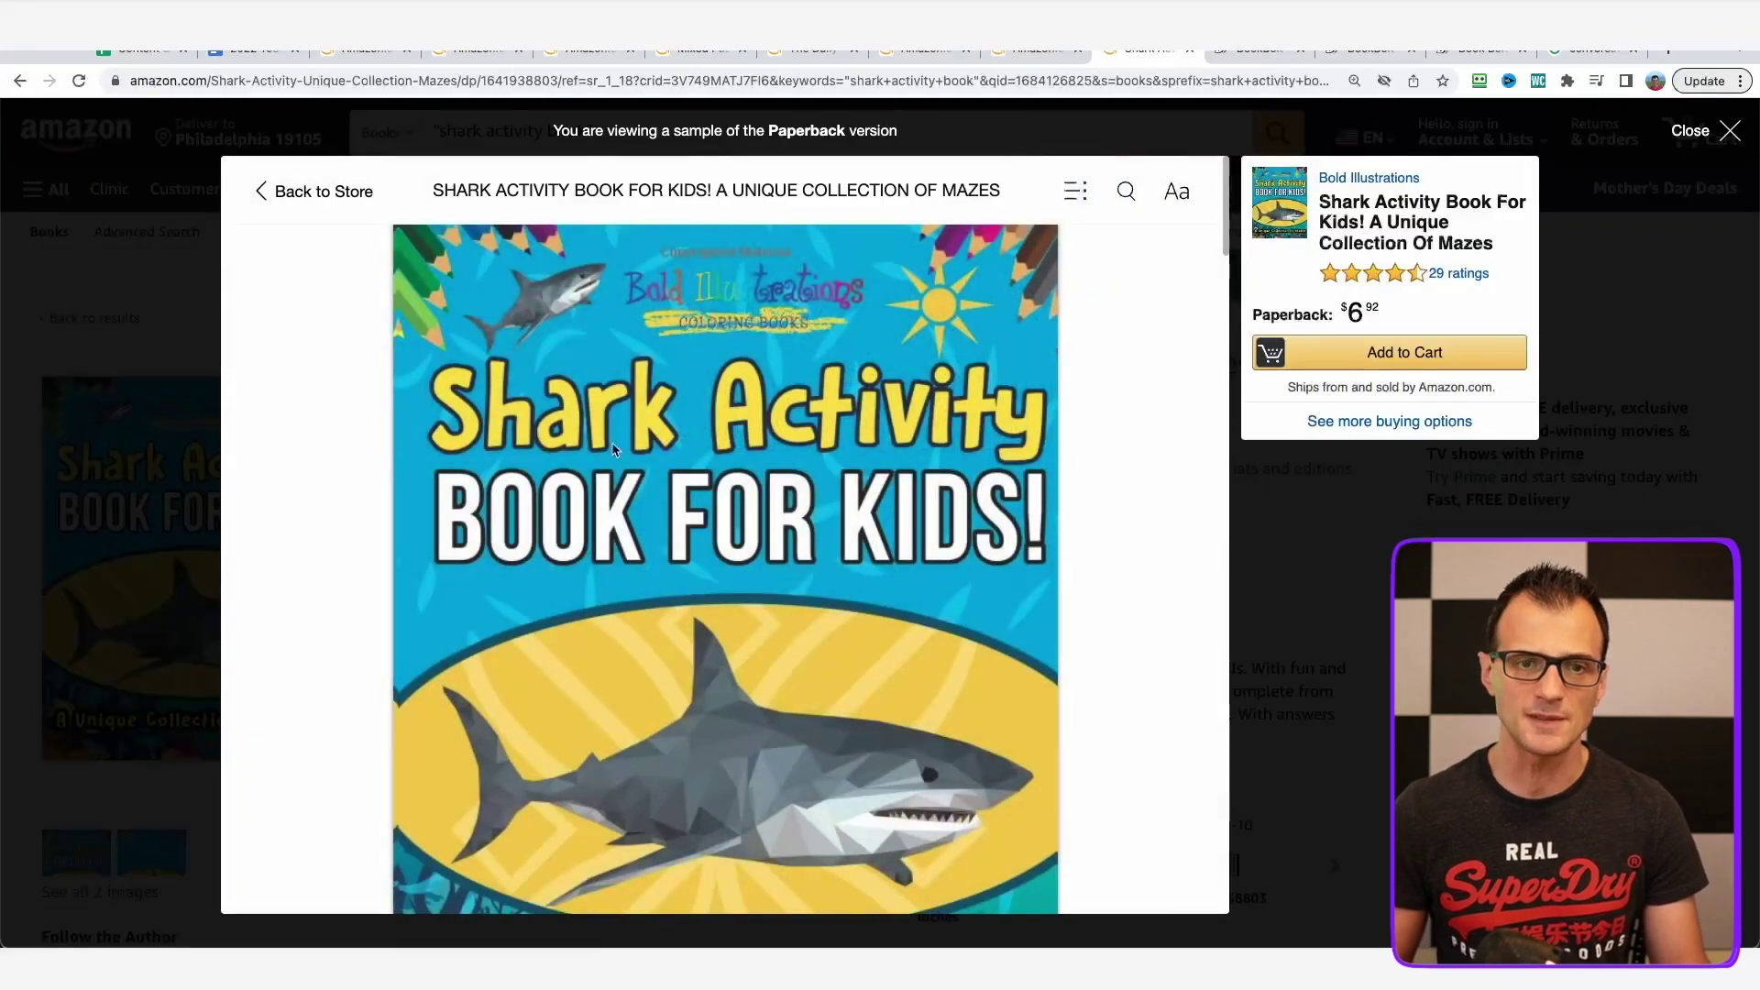
pyautogui.scroll(-5, 609, 351)
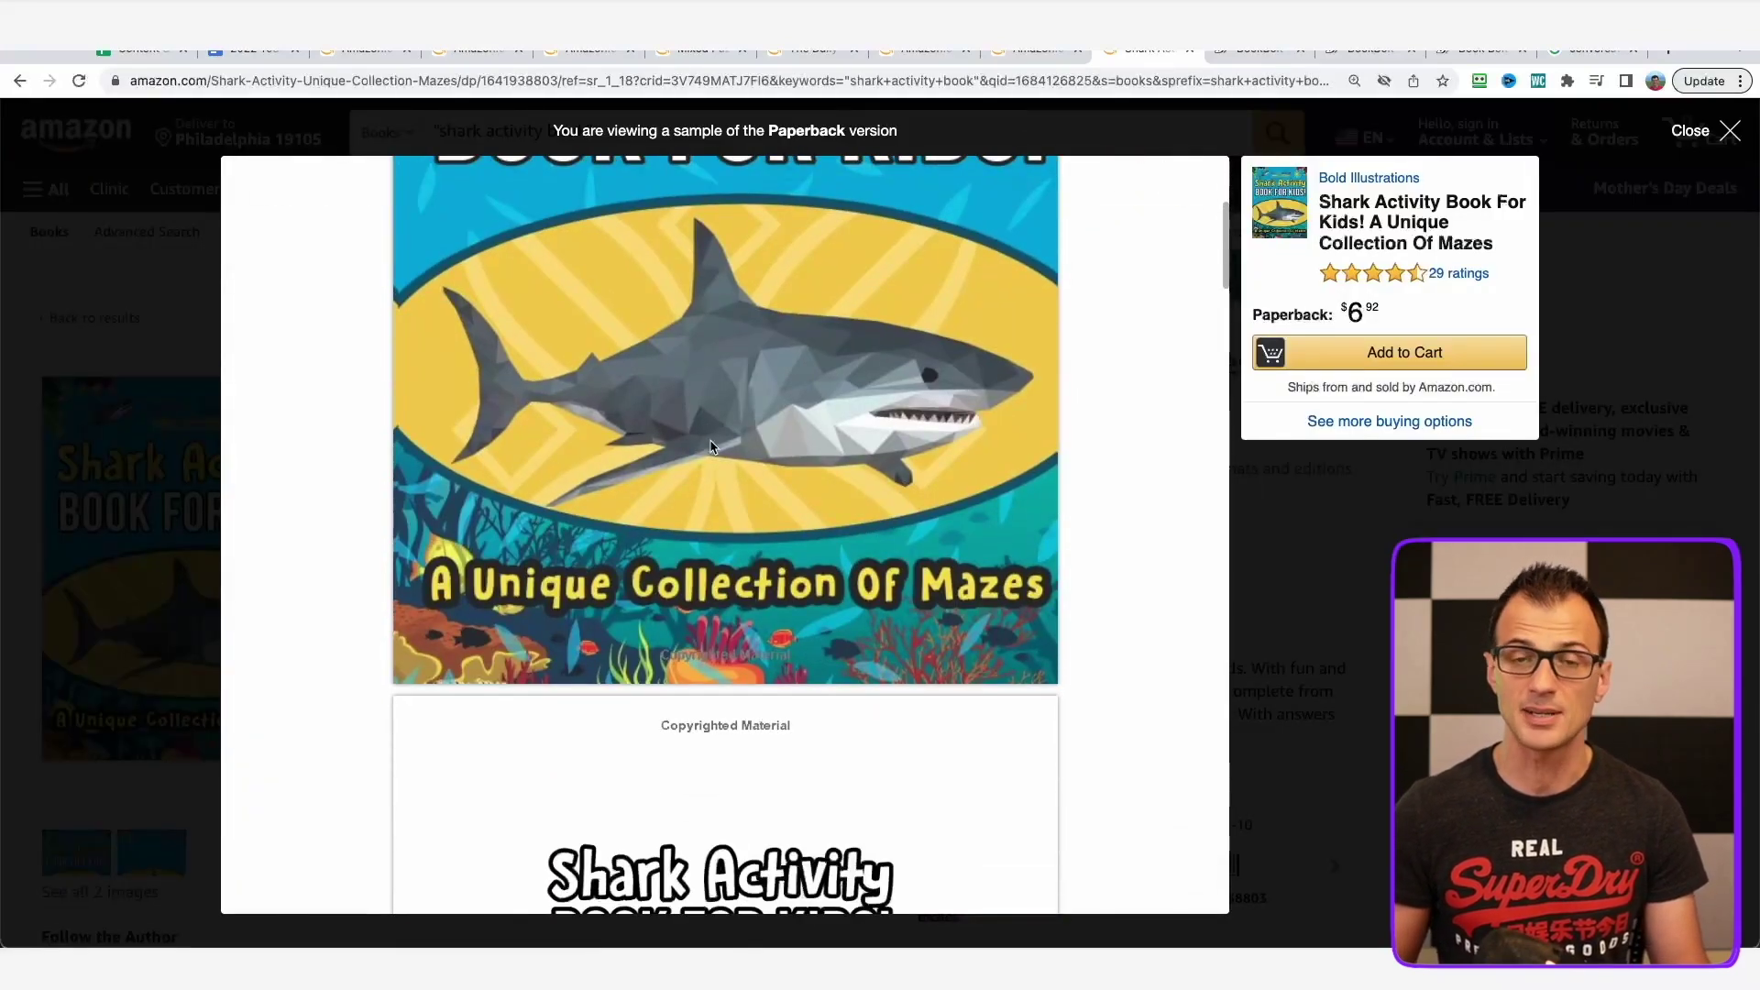
pyautogui.scroll(-7, 762, 414)
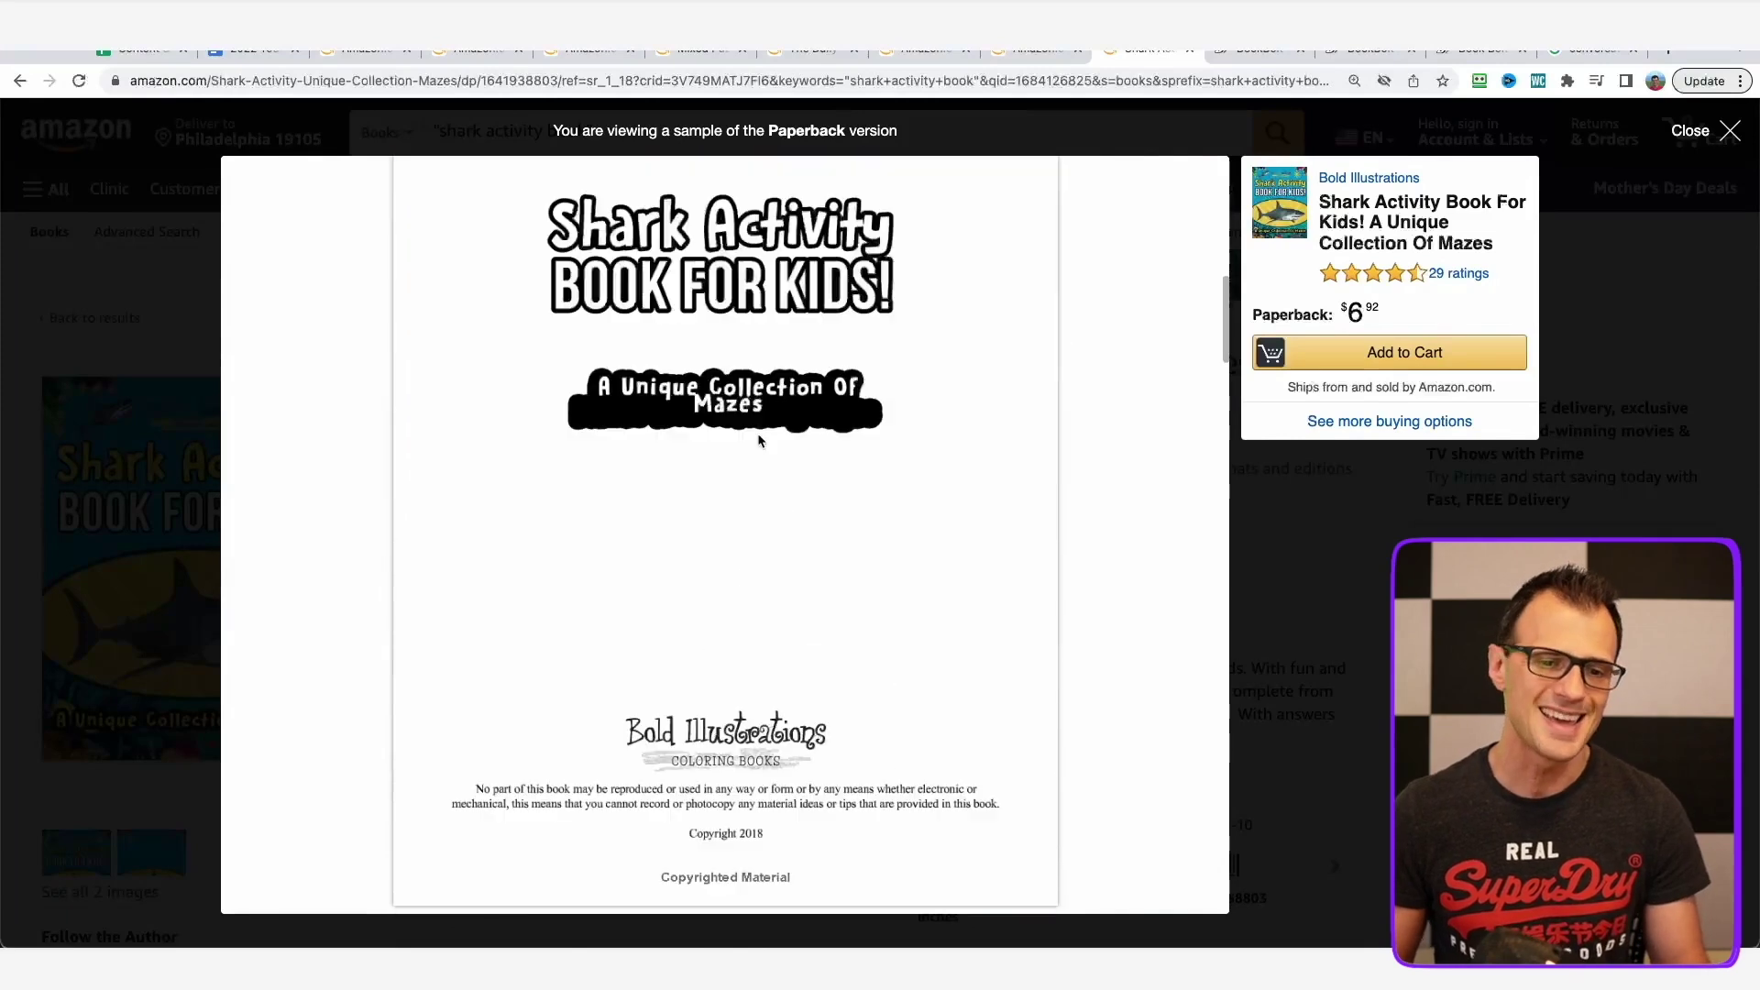
pyautogui.scroll(-8, 686, 504)
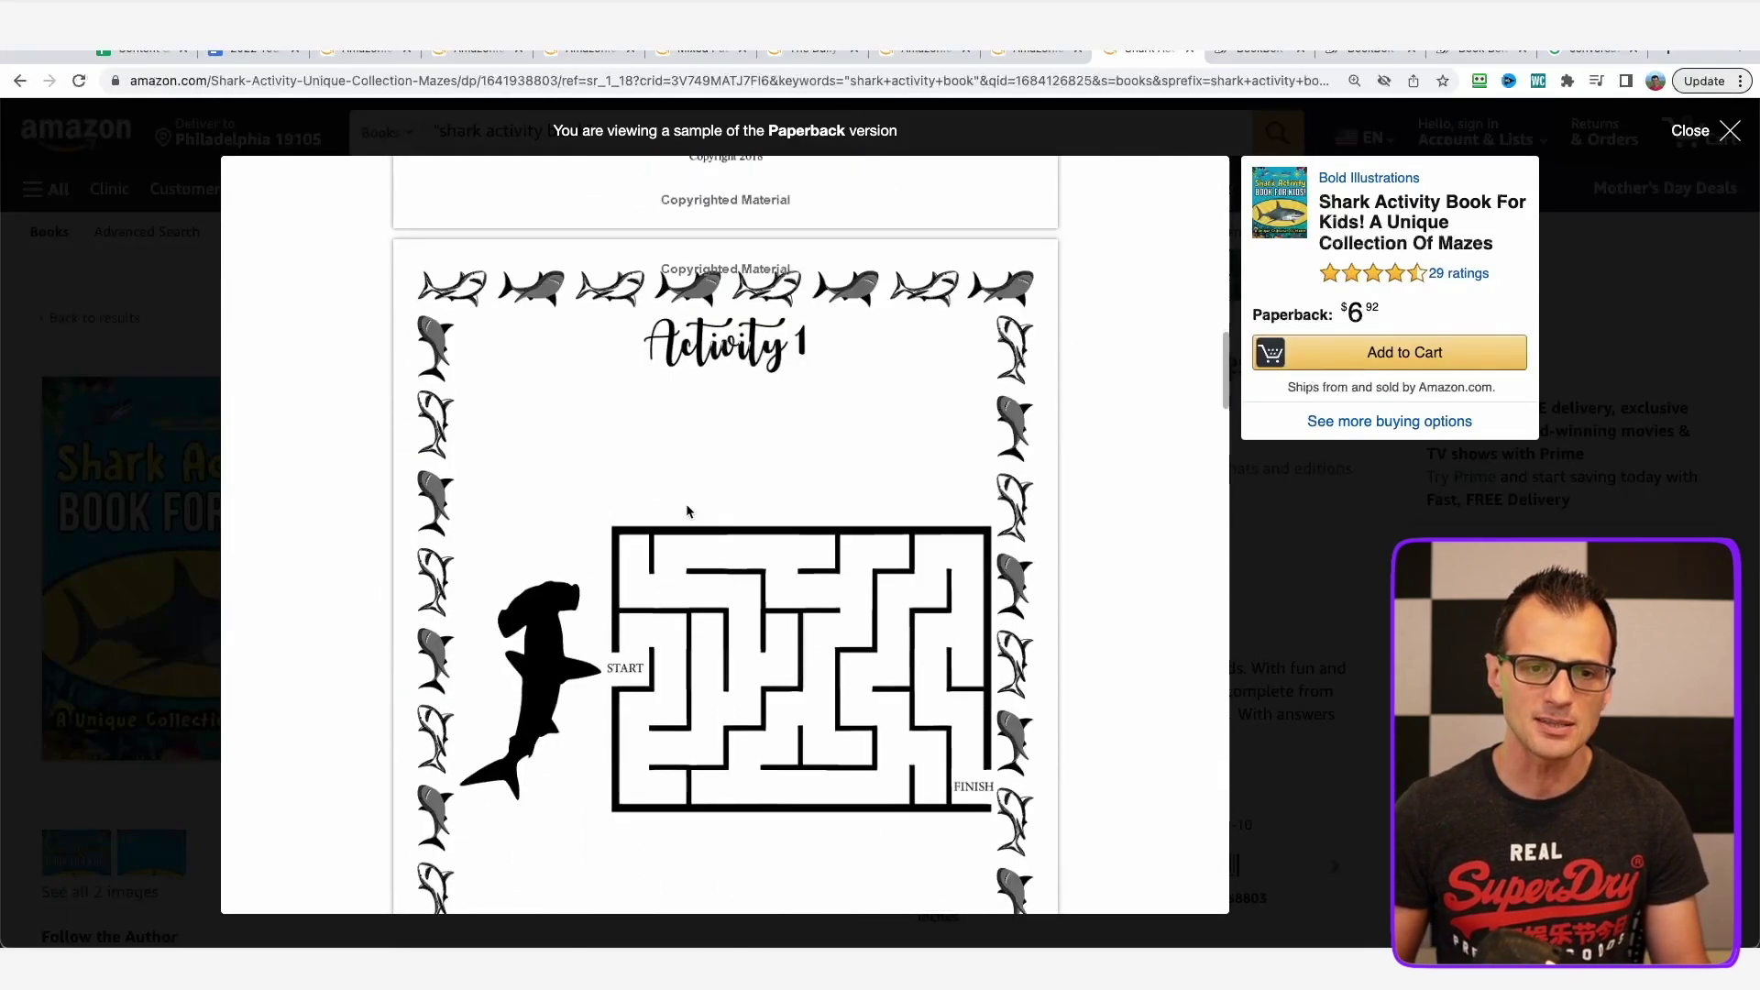
pyautogui.scroll(-1, 830, 590)
pyautogui.scroll(-2, 831, 594)
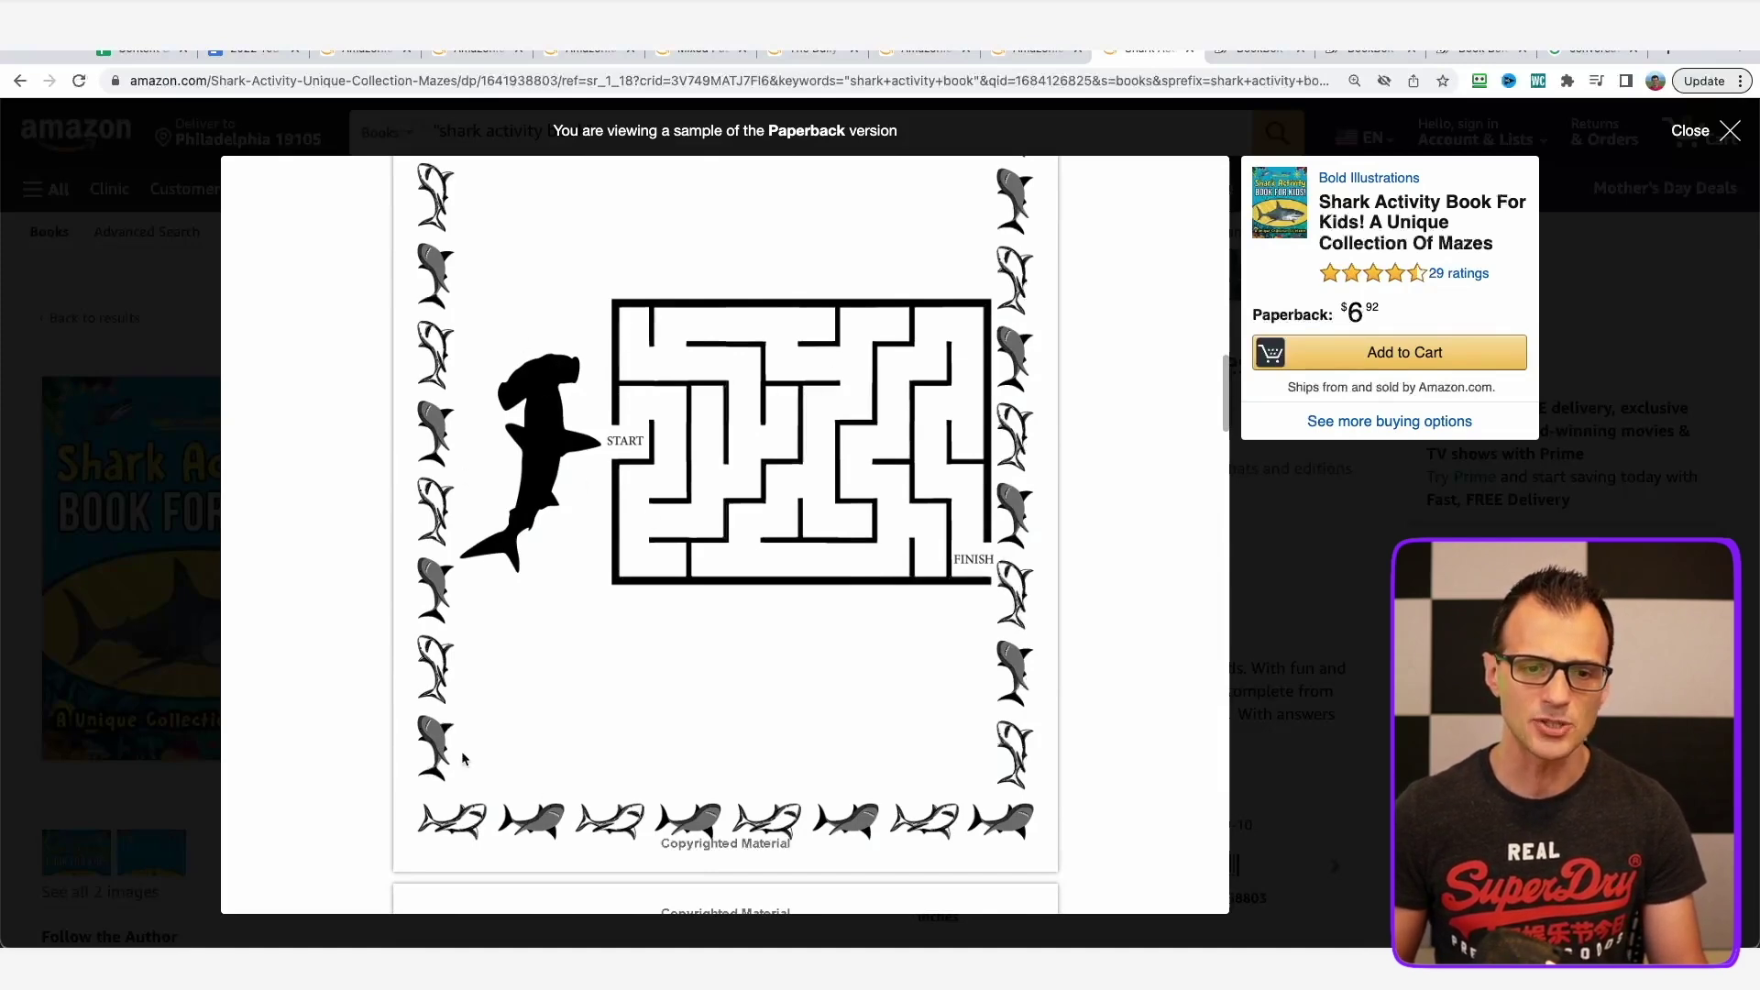
pyautogui.scroll(3, 697, 440)
pyautogui.scroll(-7, 669, 510)
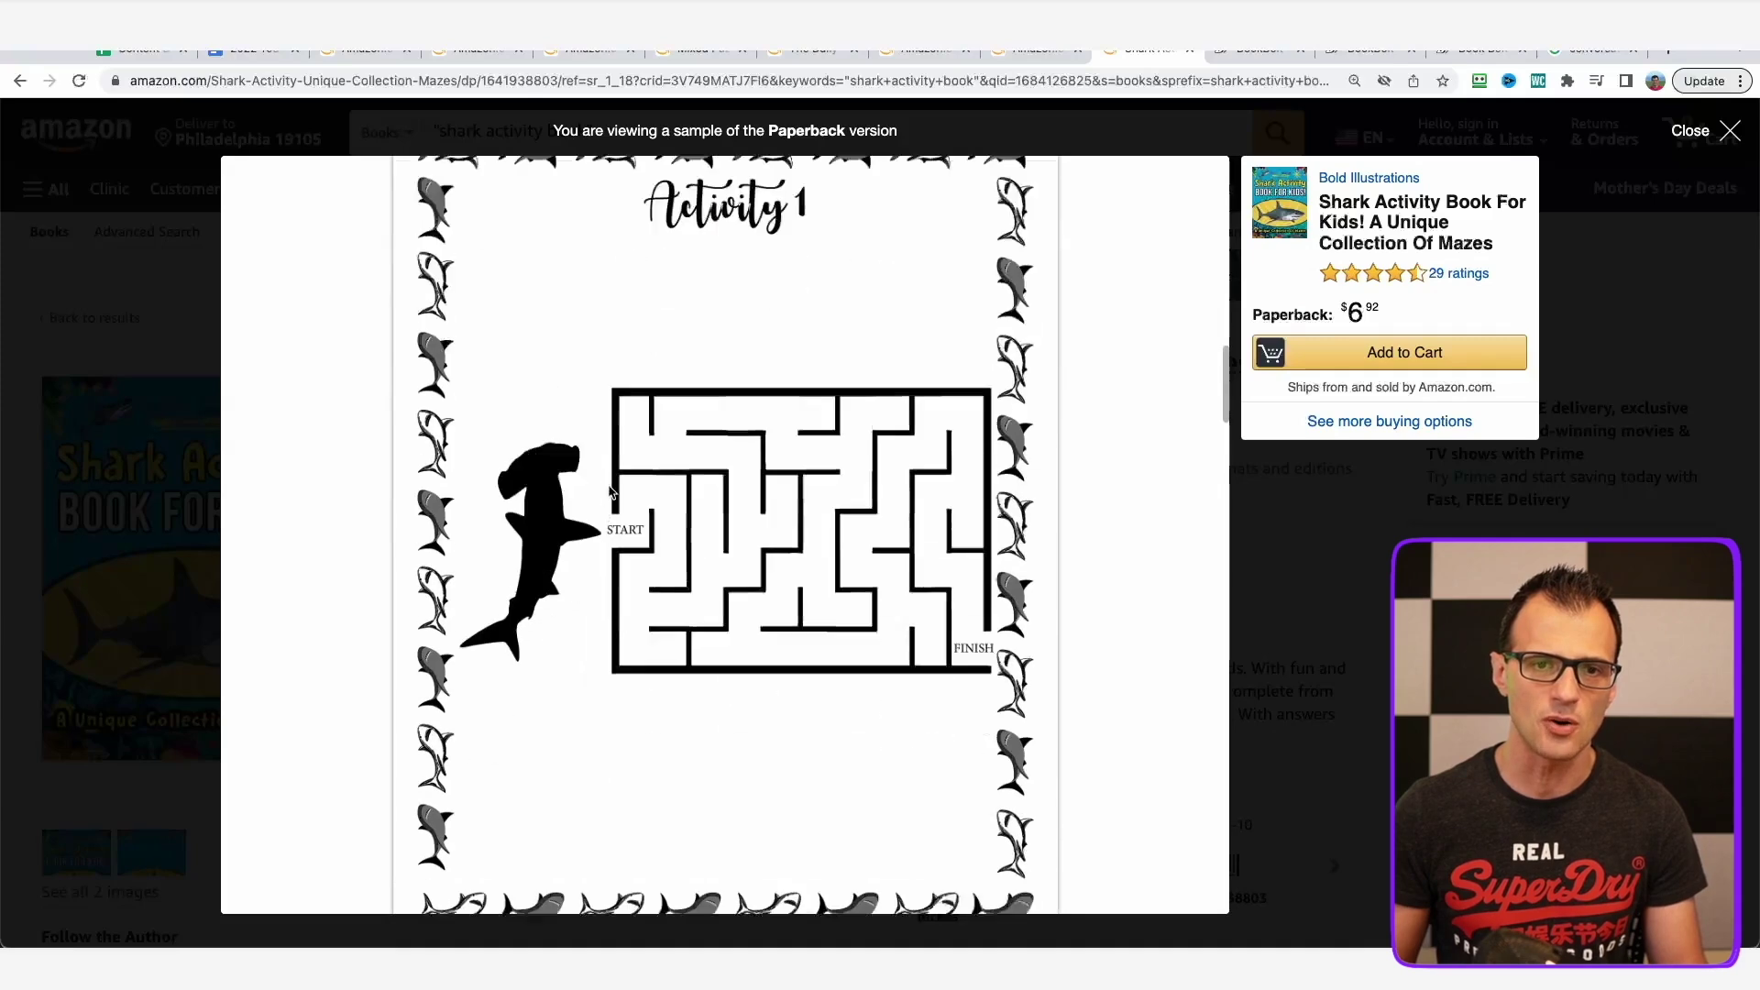
# Look through the Activity 2 to Activity 5 maze pages in the sample, comparing their layout and shark silhouettes.
pyautogui.scroll(-2, 670, 509)
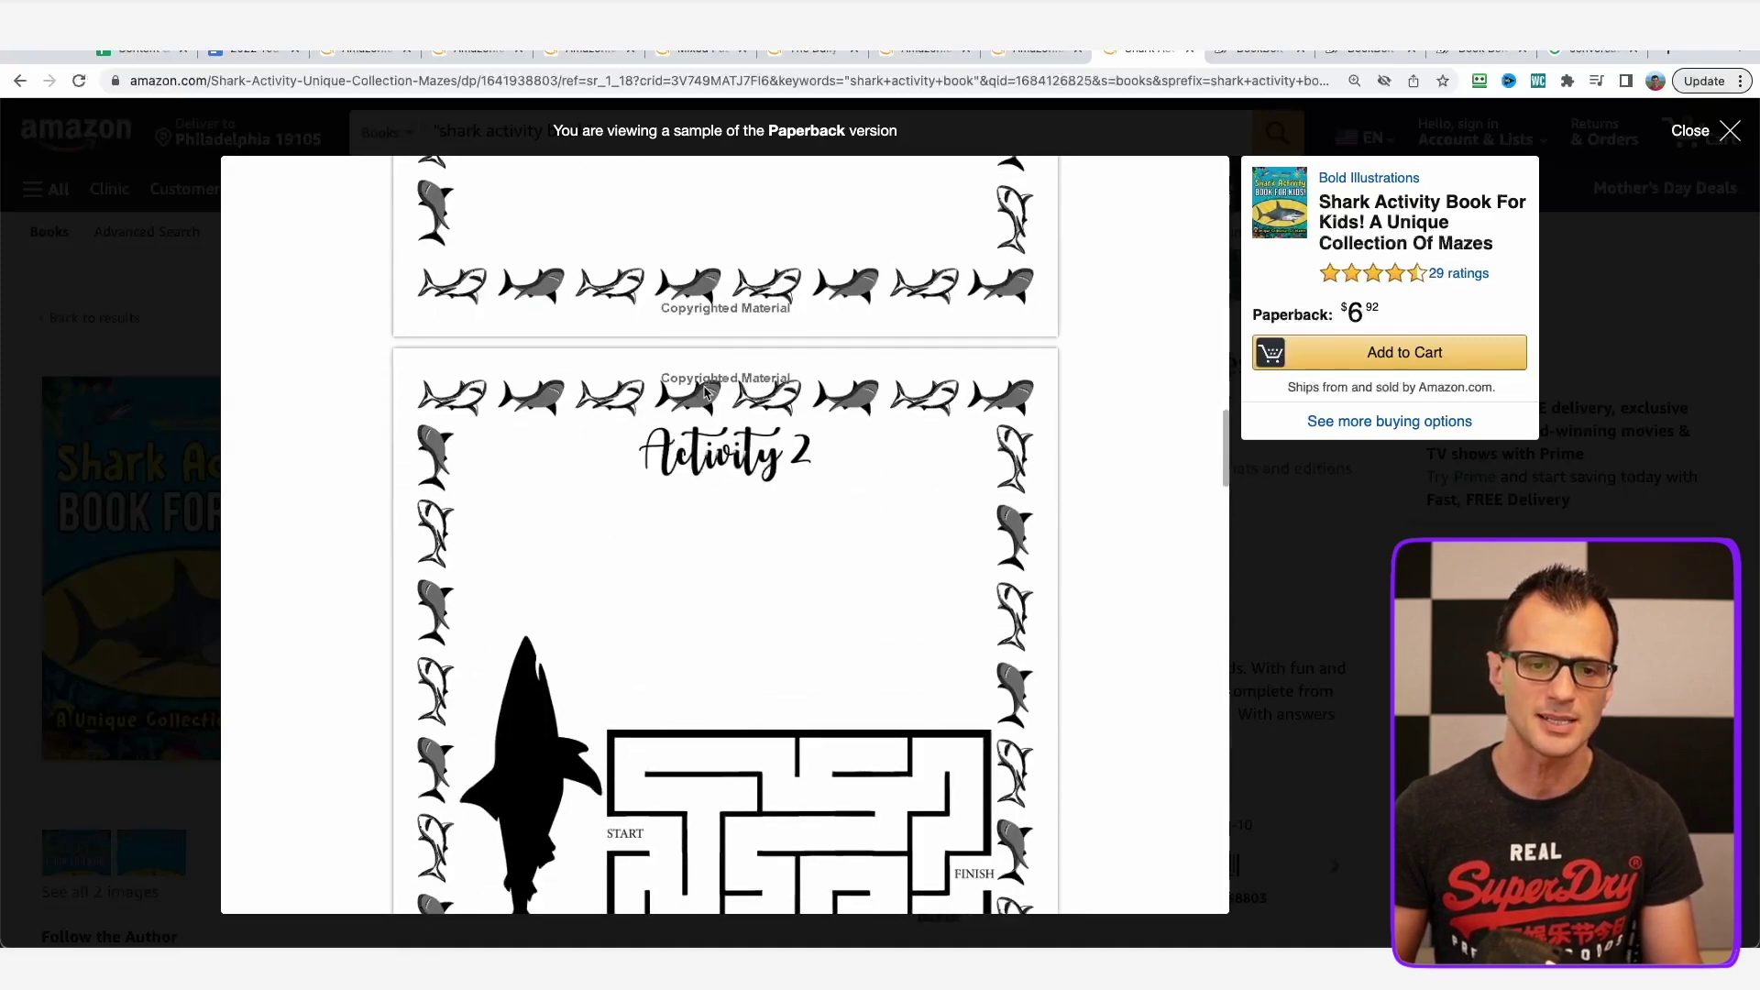
pyautogui.scroll(-10, 718, 460)
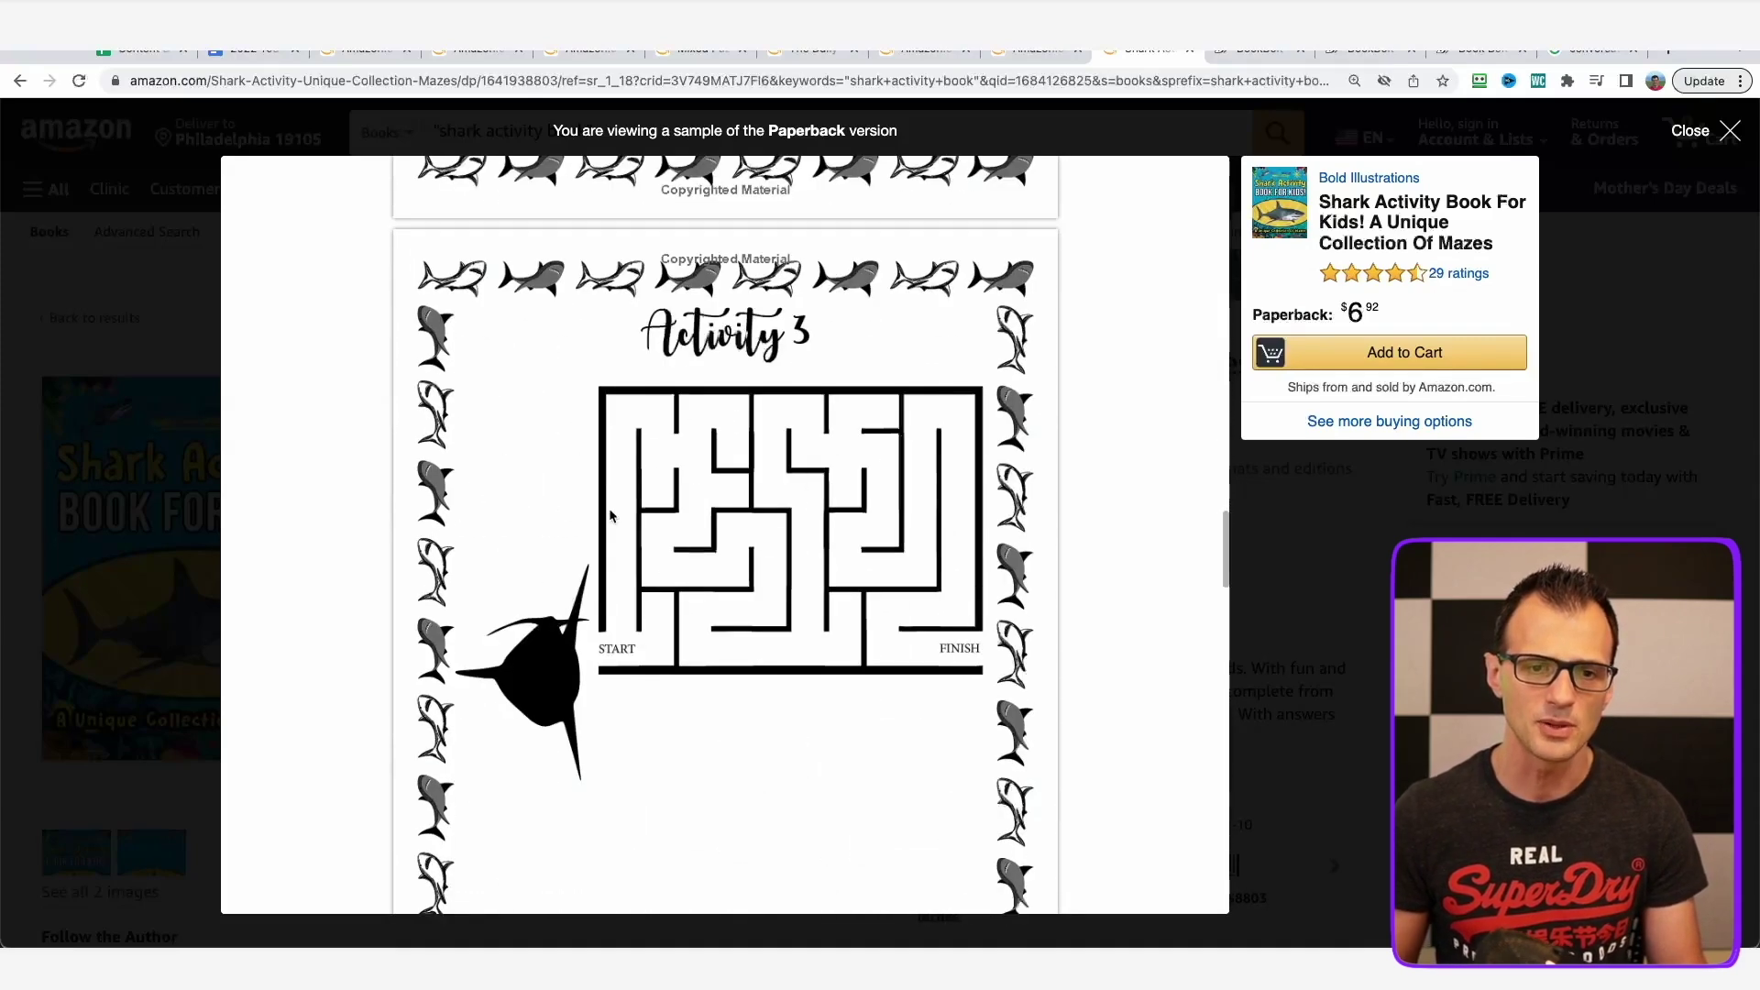
pyautogui.scroll(-15, 800, 495)
pyautogui.scroll(7, 869, 700)
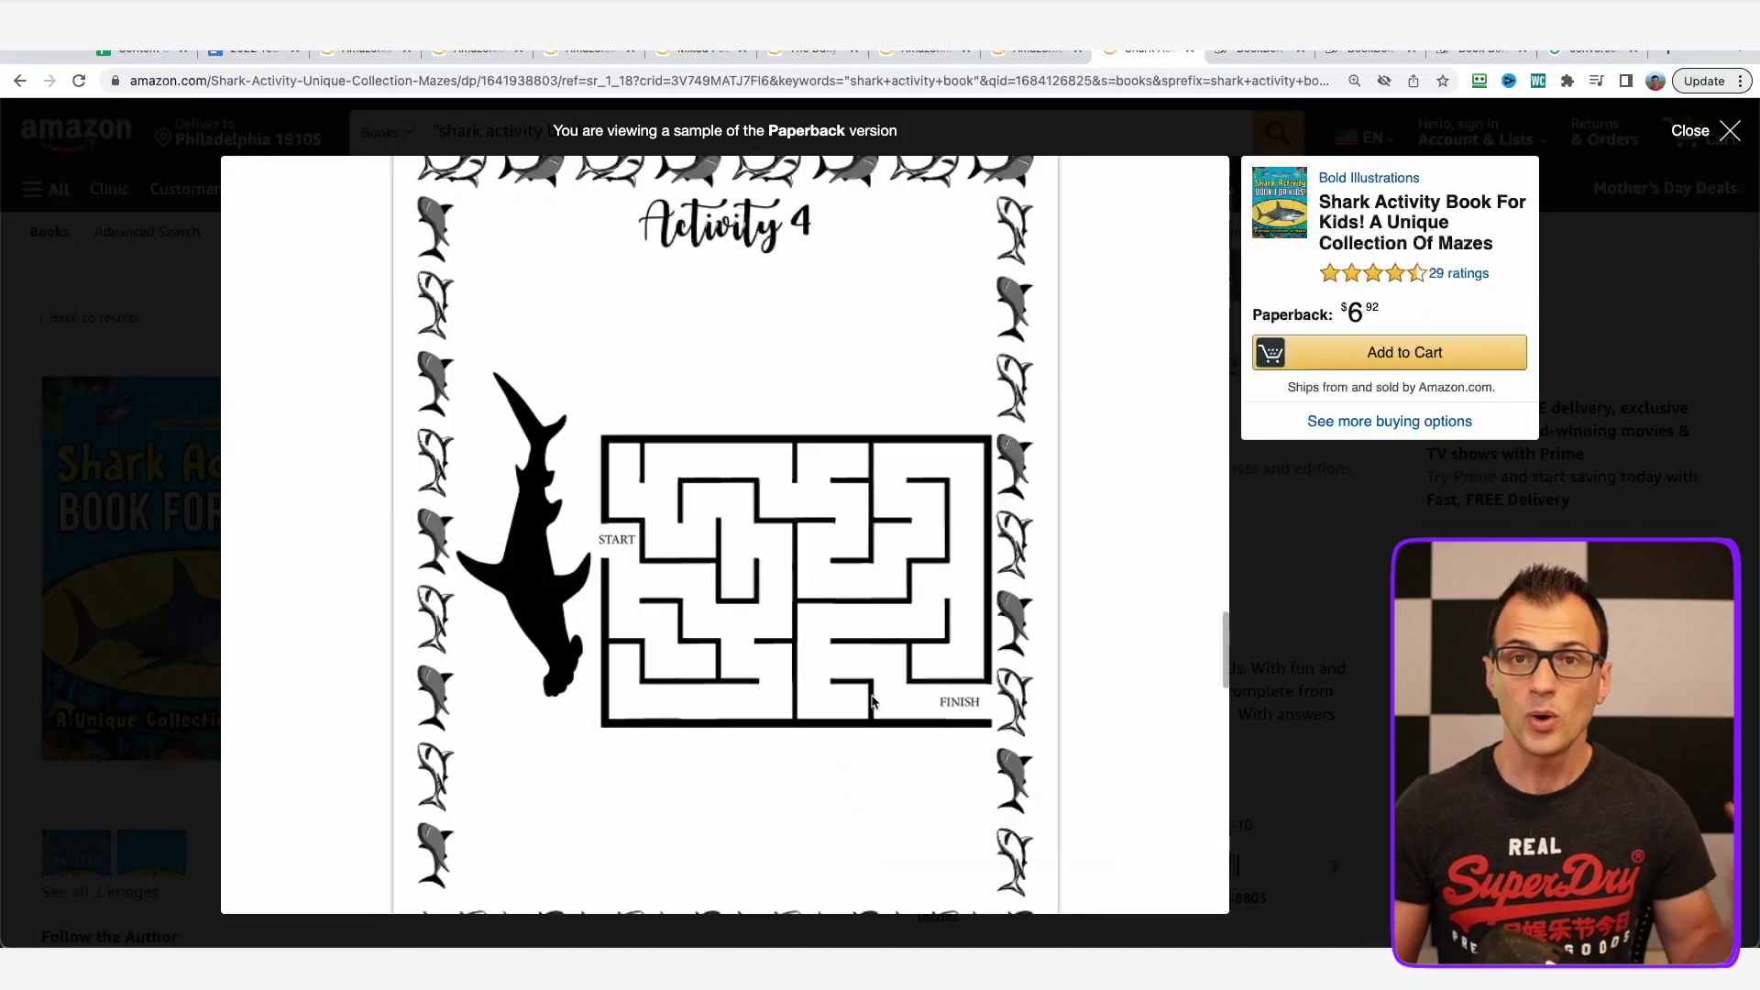
pyautogui.scroll(-1, 870, 700)
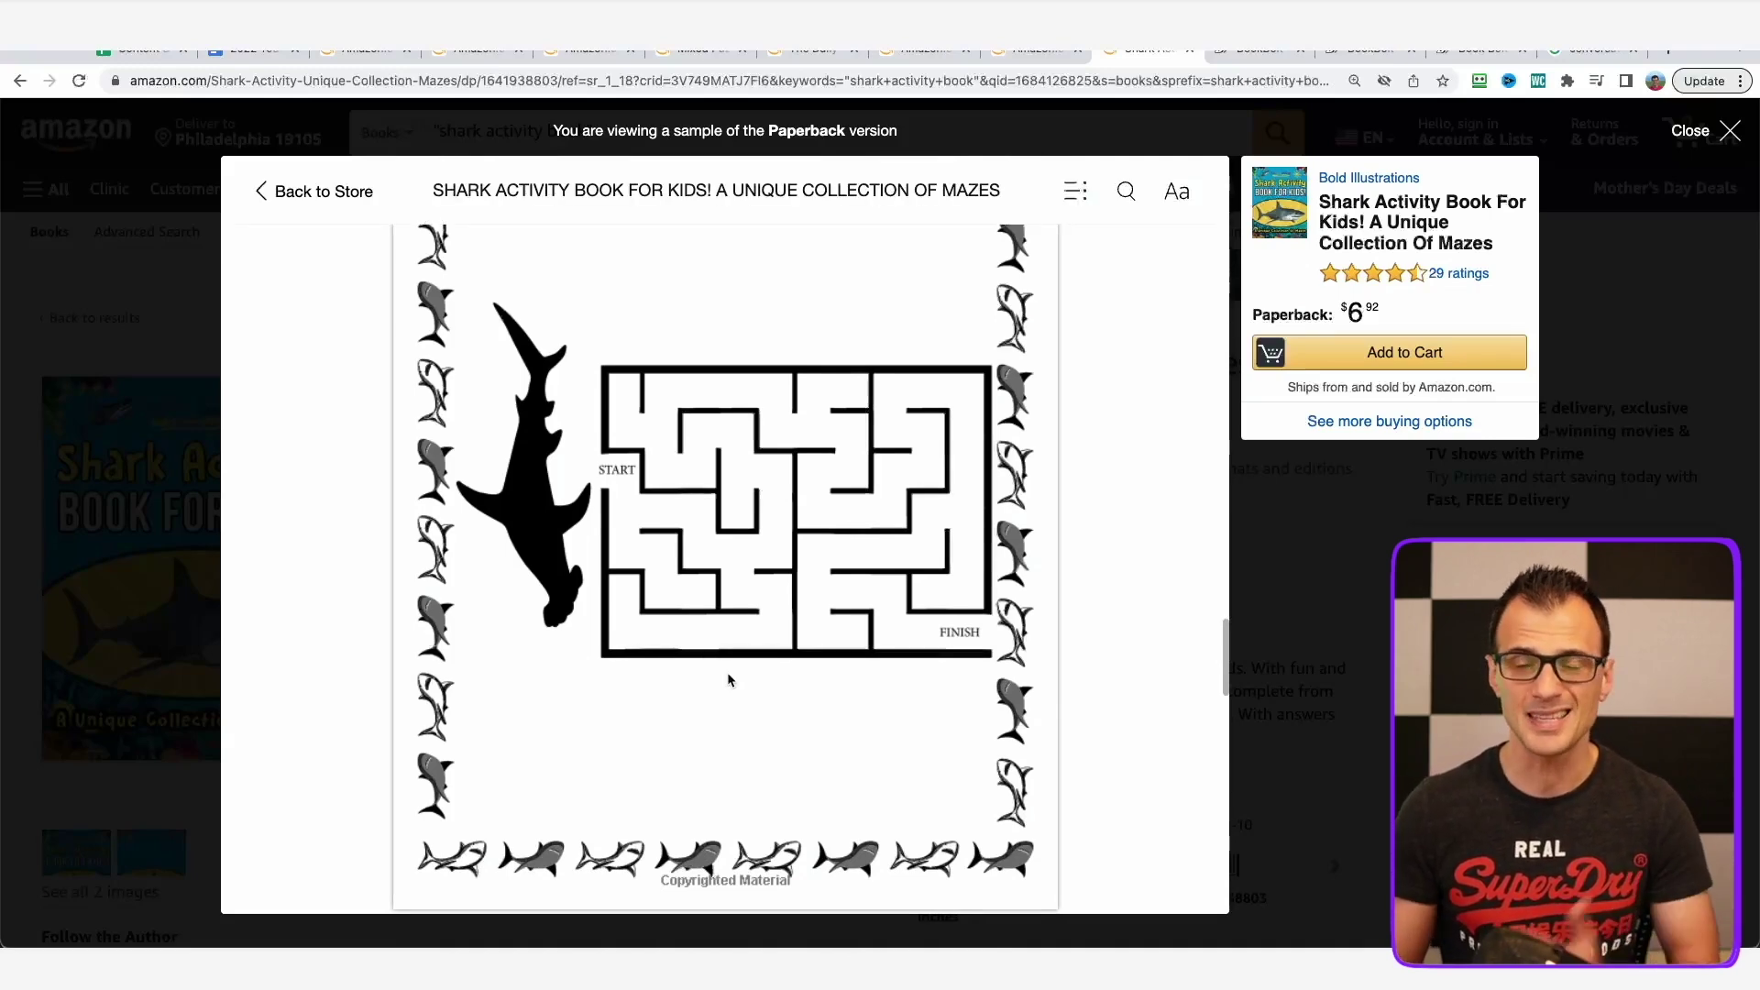
pyautogui.scroll(15, 819, 614)
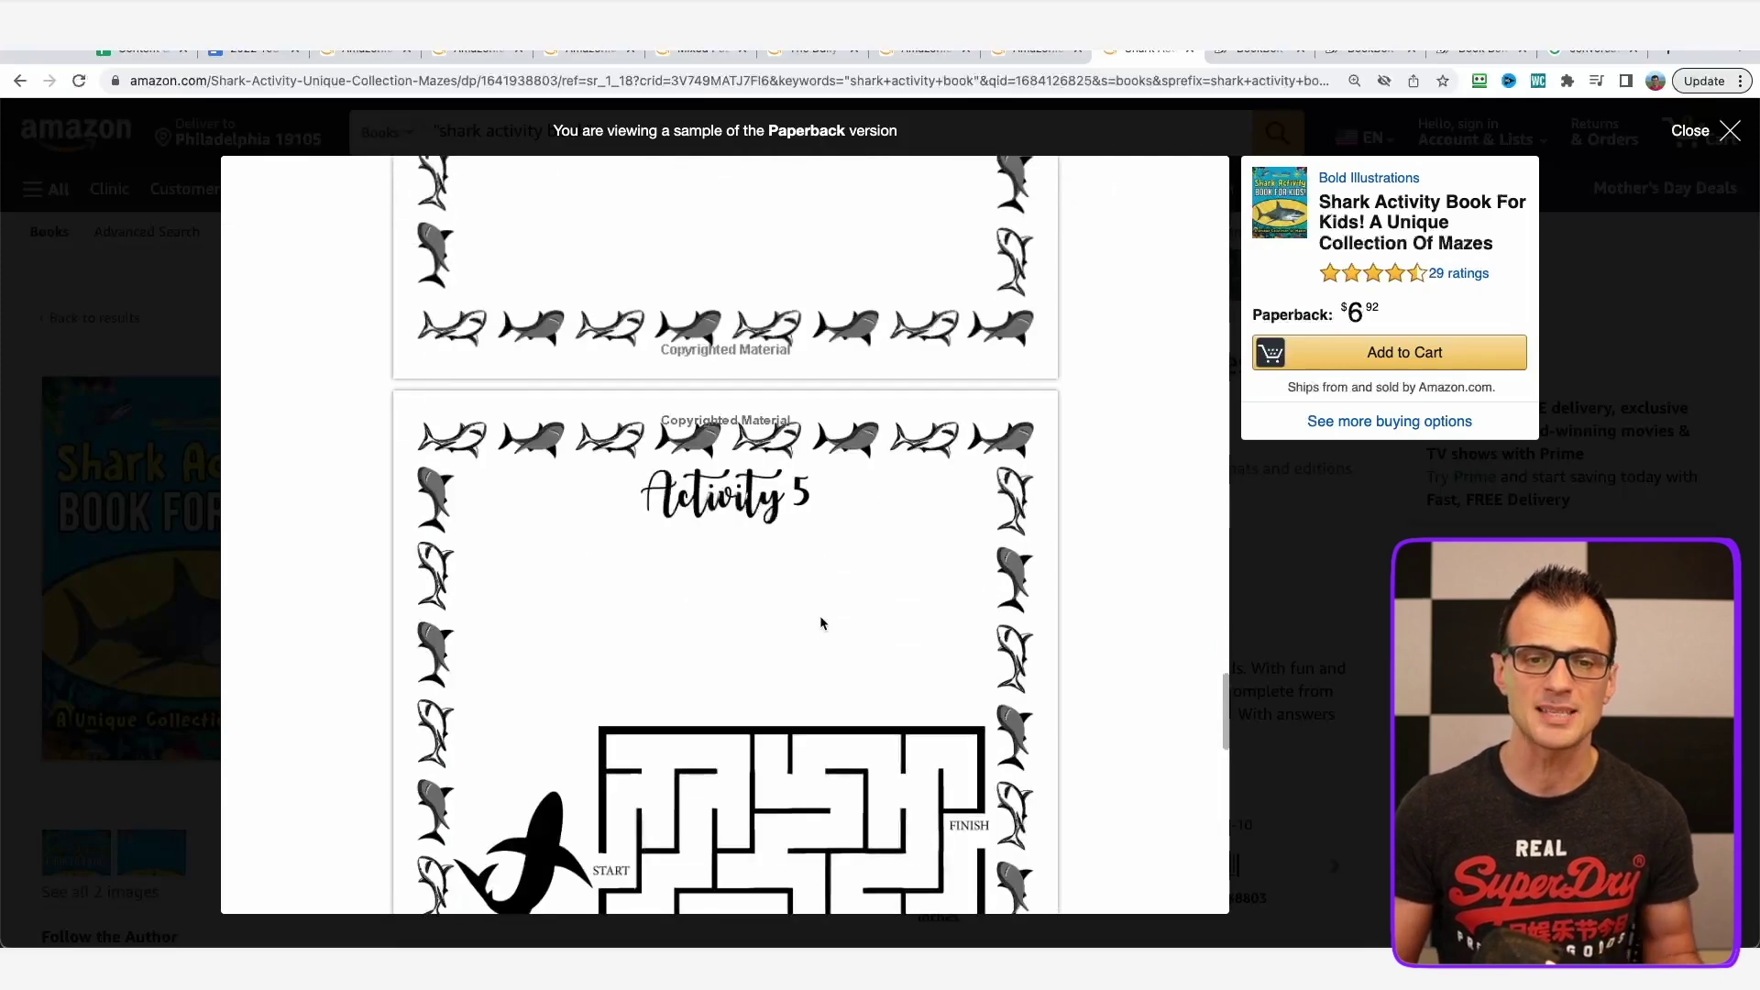
# Look back at the Activity 2 maze page in the shark book's sample.
pyautogui.scroll(6, 823, 653)
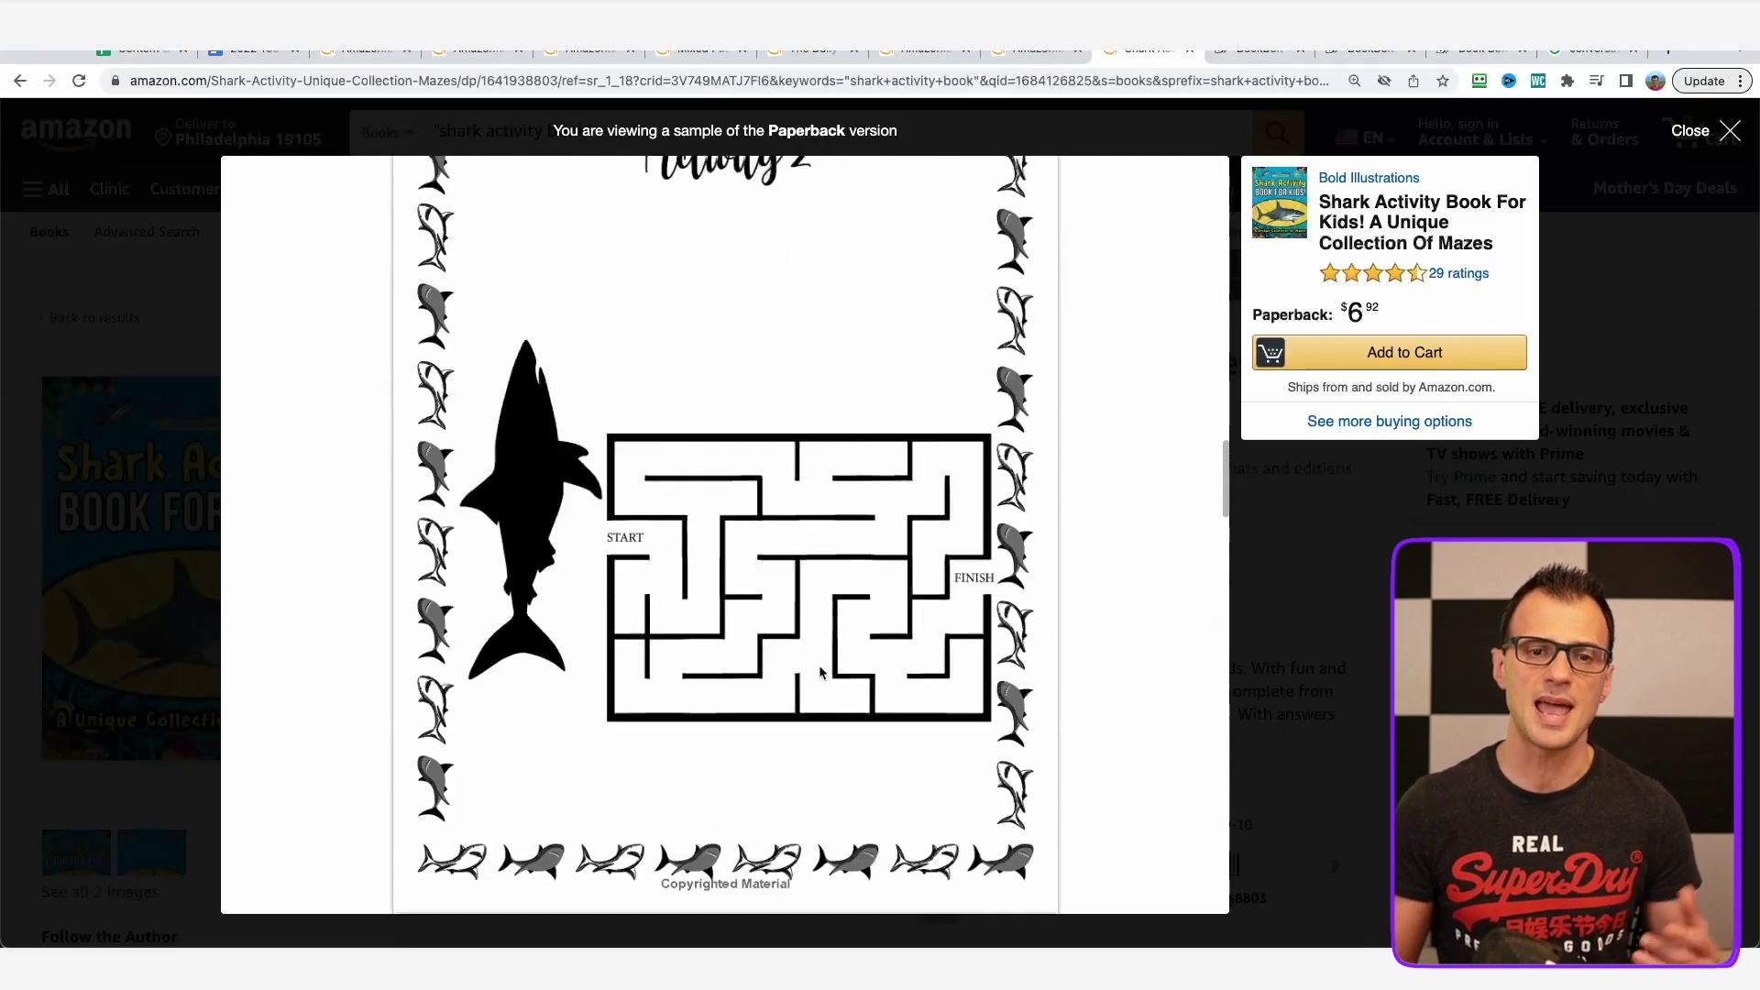
pyautogui.scroll(2, 622, 708)
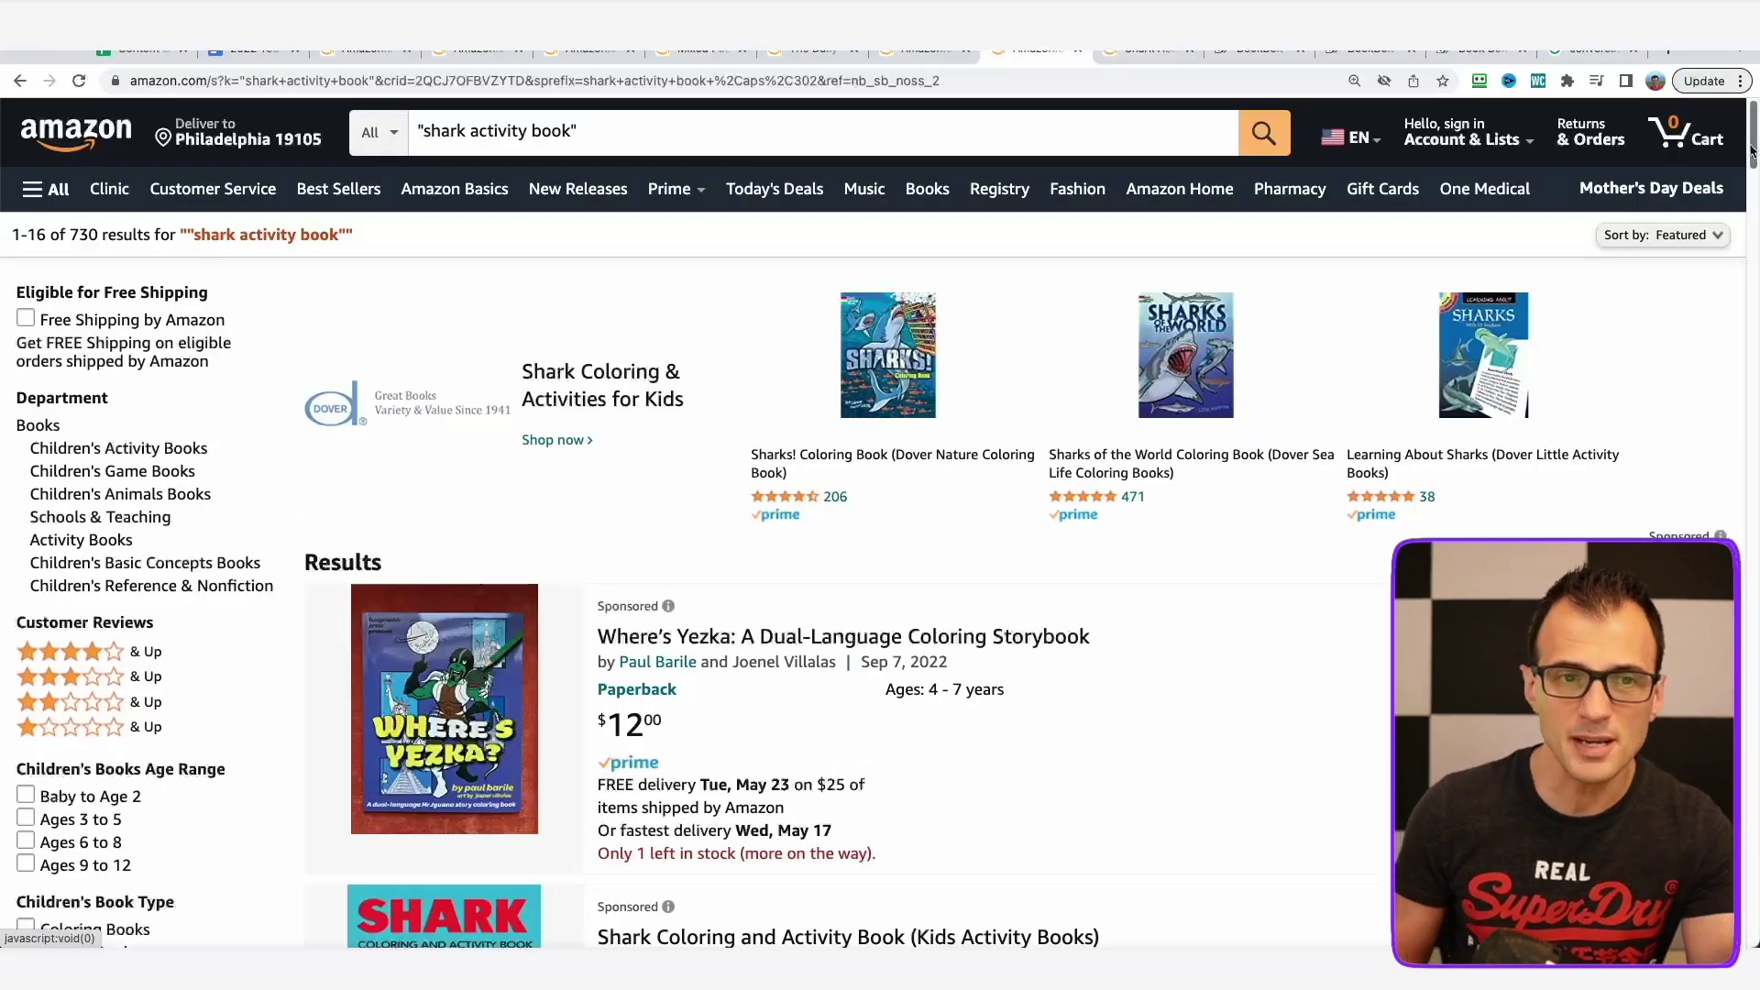
# Look through the Amazon results for "shark activity book", comparing the prices, publication dates and review counts of the shark coloring and activity books.
pyautogui.moveTo(1751, 152); pyautogui.dragTo(1754, 453)
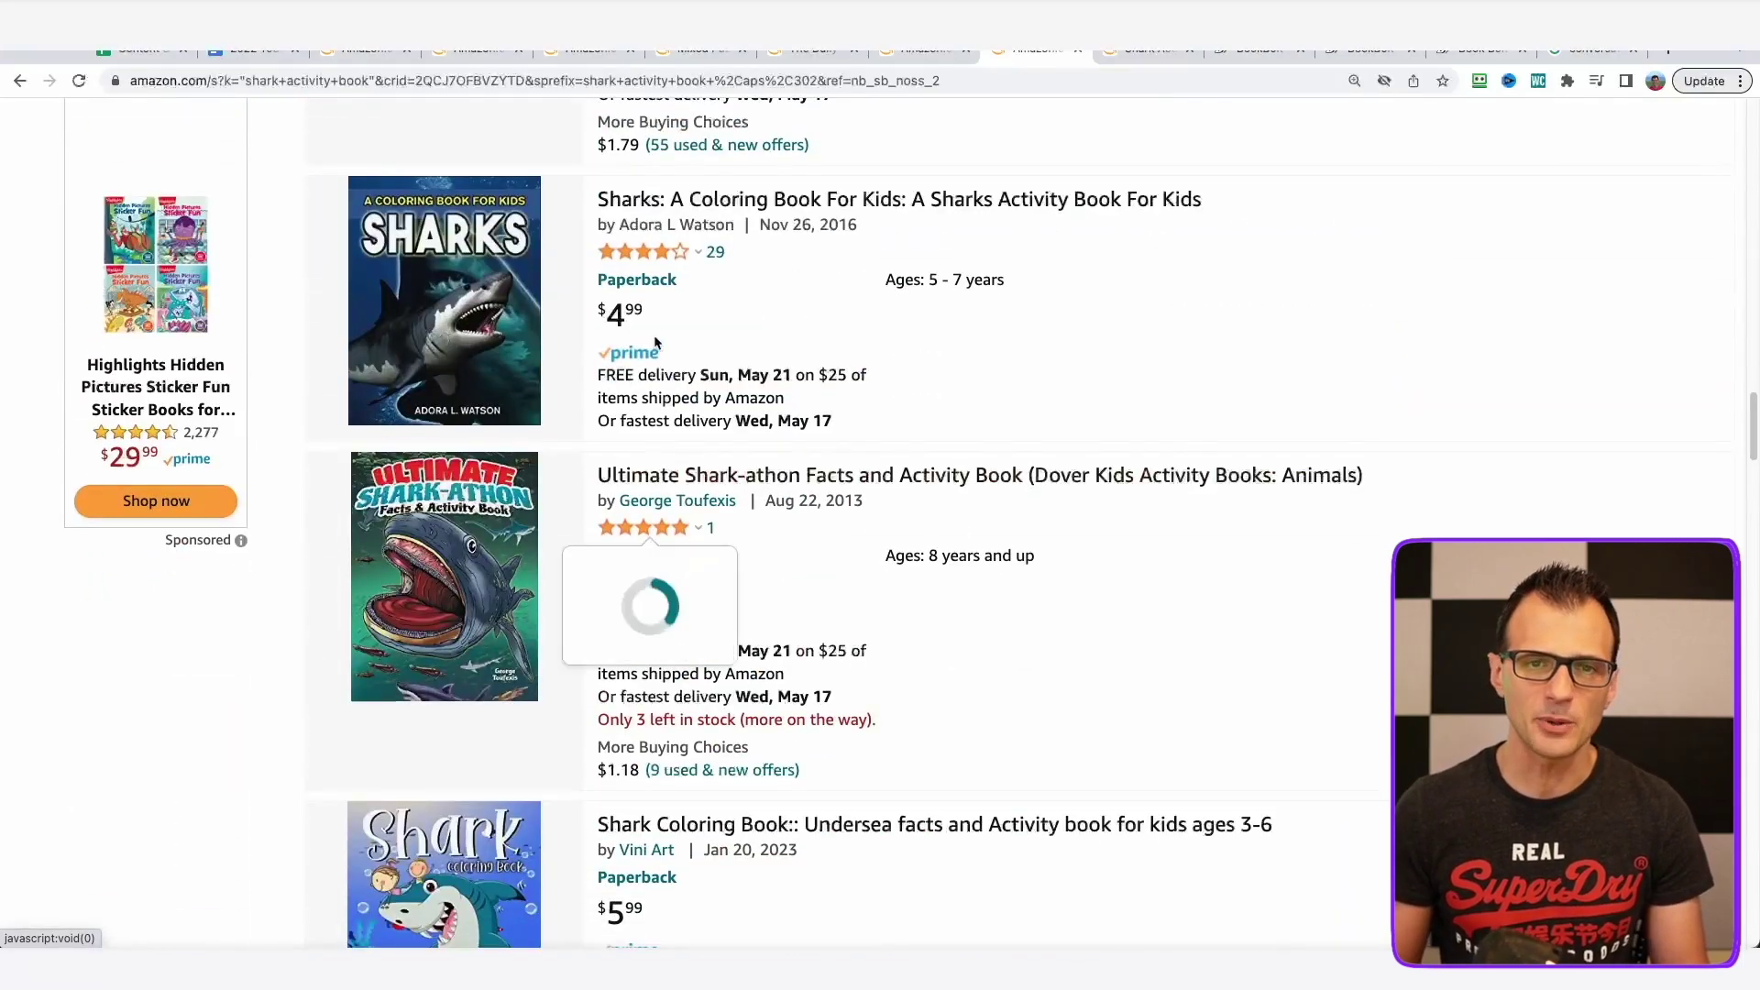
pyautogui.scroll(-3, 1063, 449)
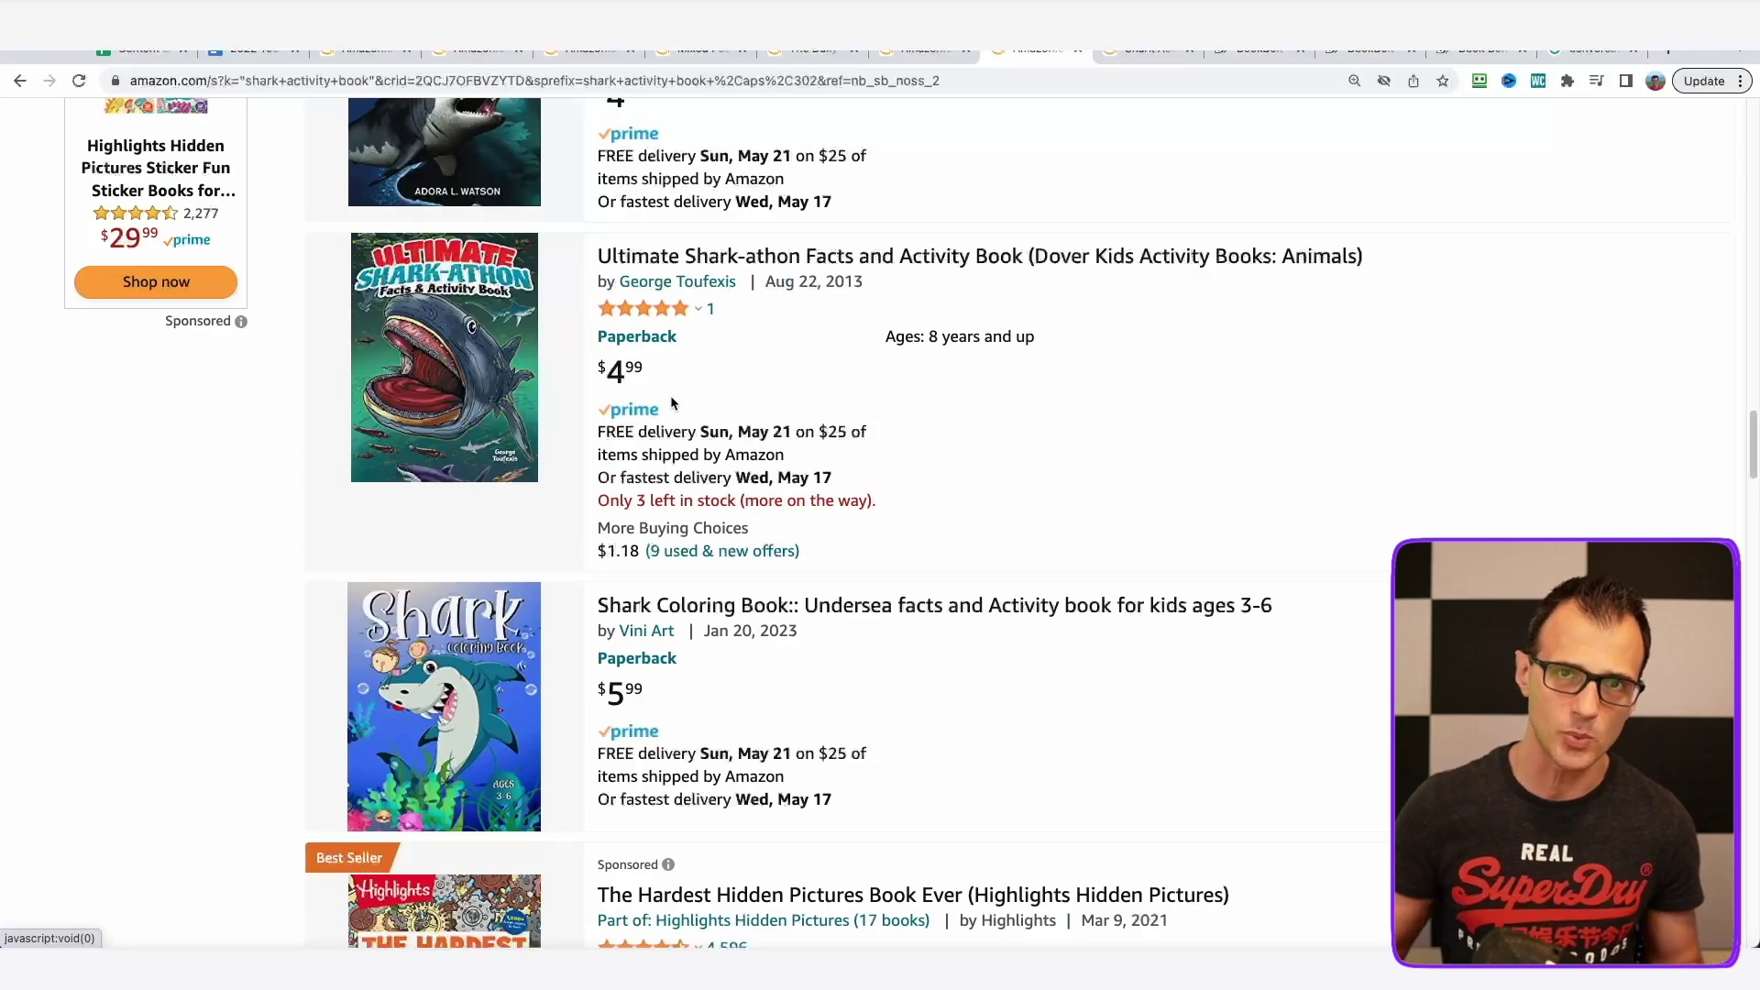
pyautogui.scroll(-10, 1149, 519)
pyautogui.scroll(-7, 1112, 570)
pyautogui.scroll(-2, 948, 672)
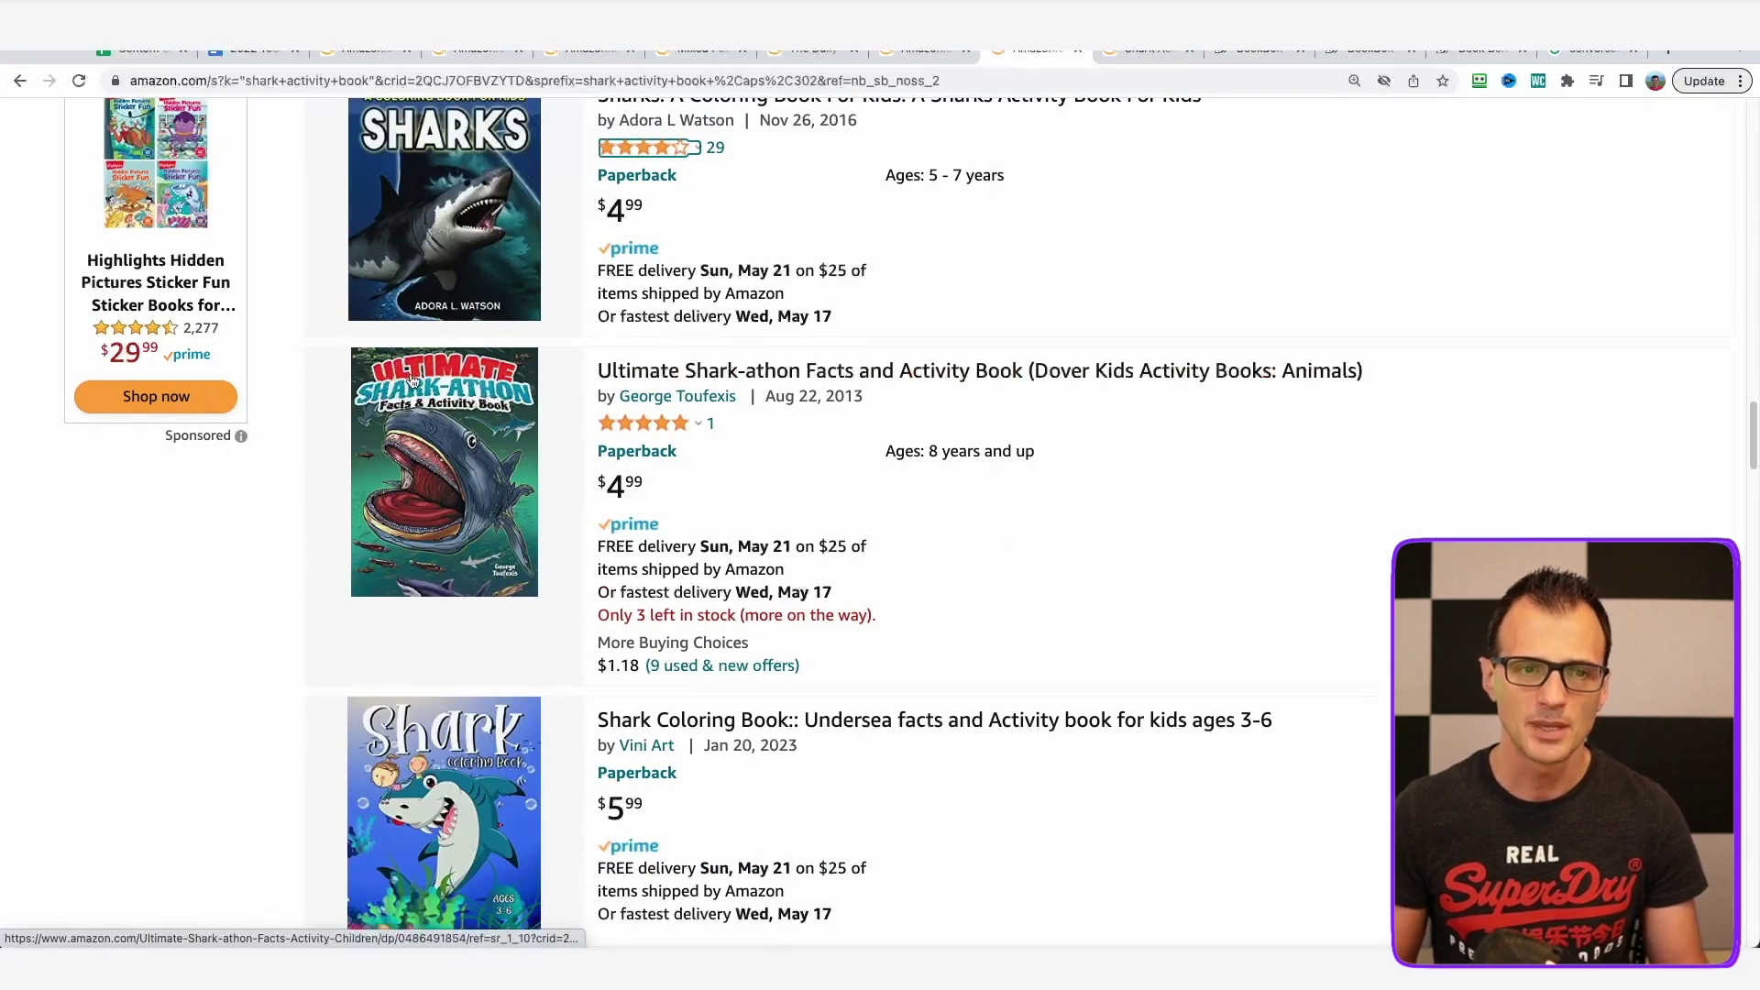
pyautogui.scroll(-2, 1228, 544)
pyautogui.scroll(-5, 1228, 545)
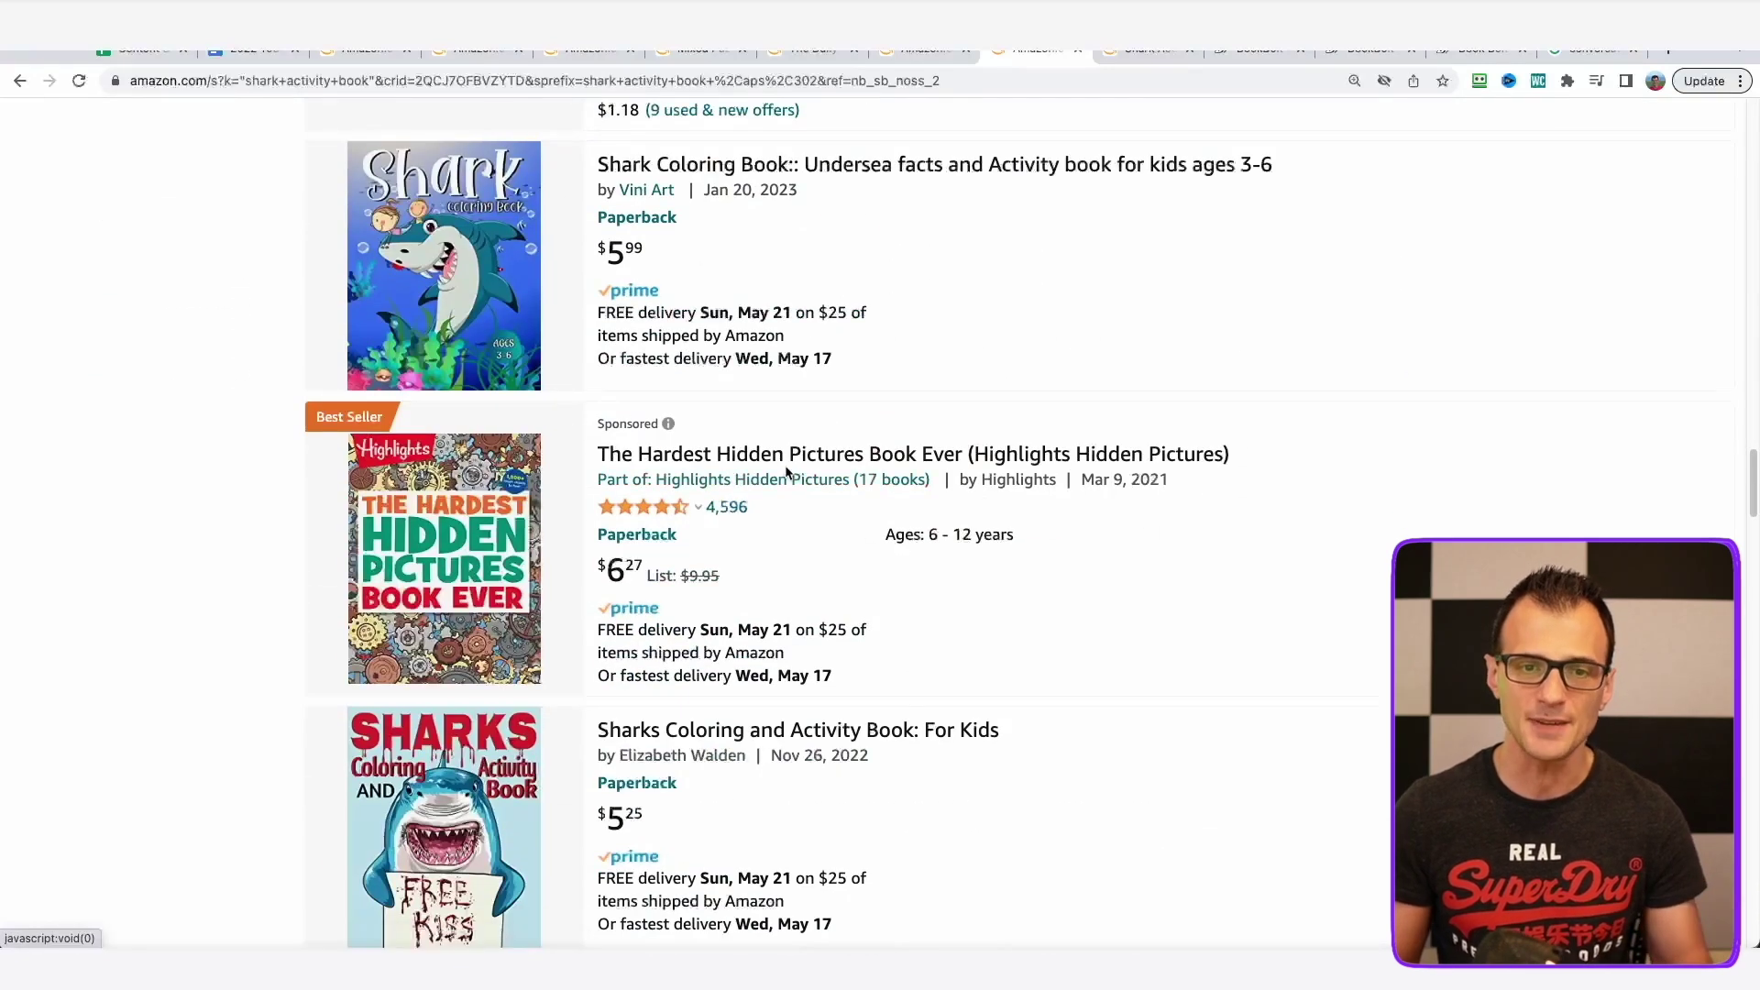
pyautogui.scroll(-3, 845, 519)
pyautogui.scroll(-1, 892, 562)
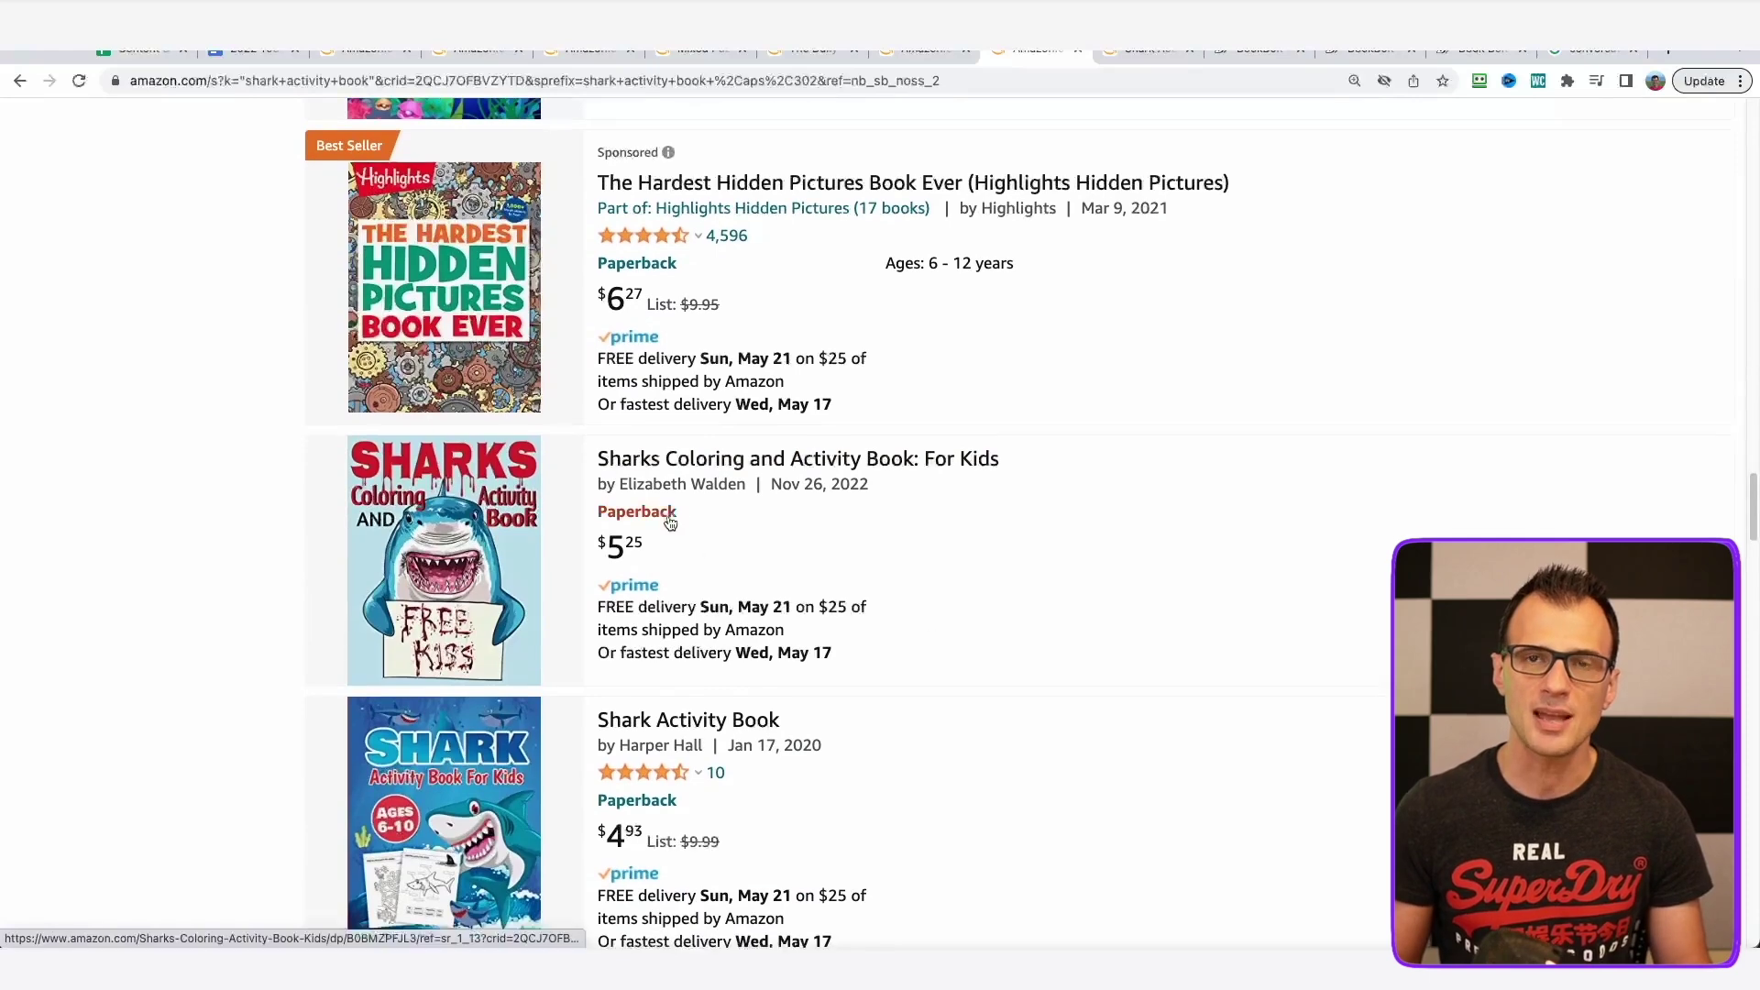
pyautogui.scroll(-2, 450, 376)
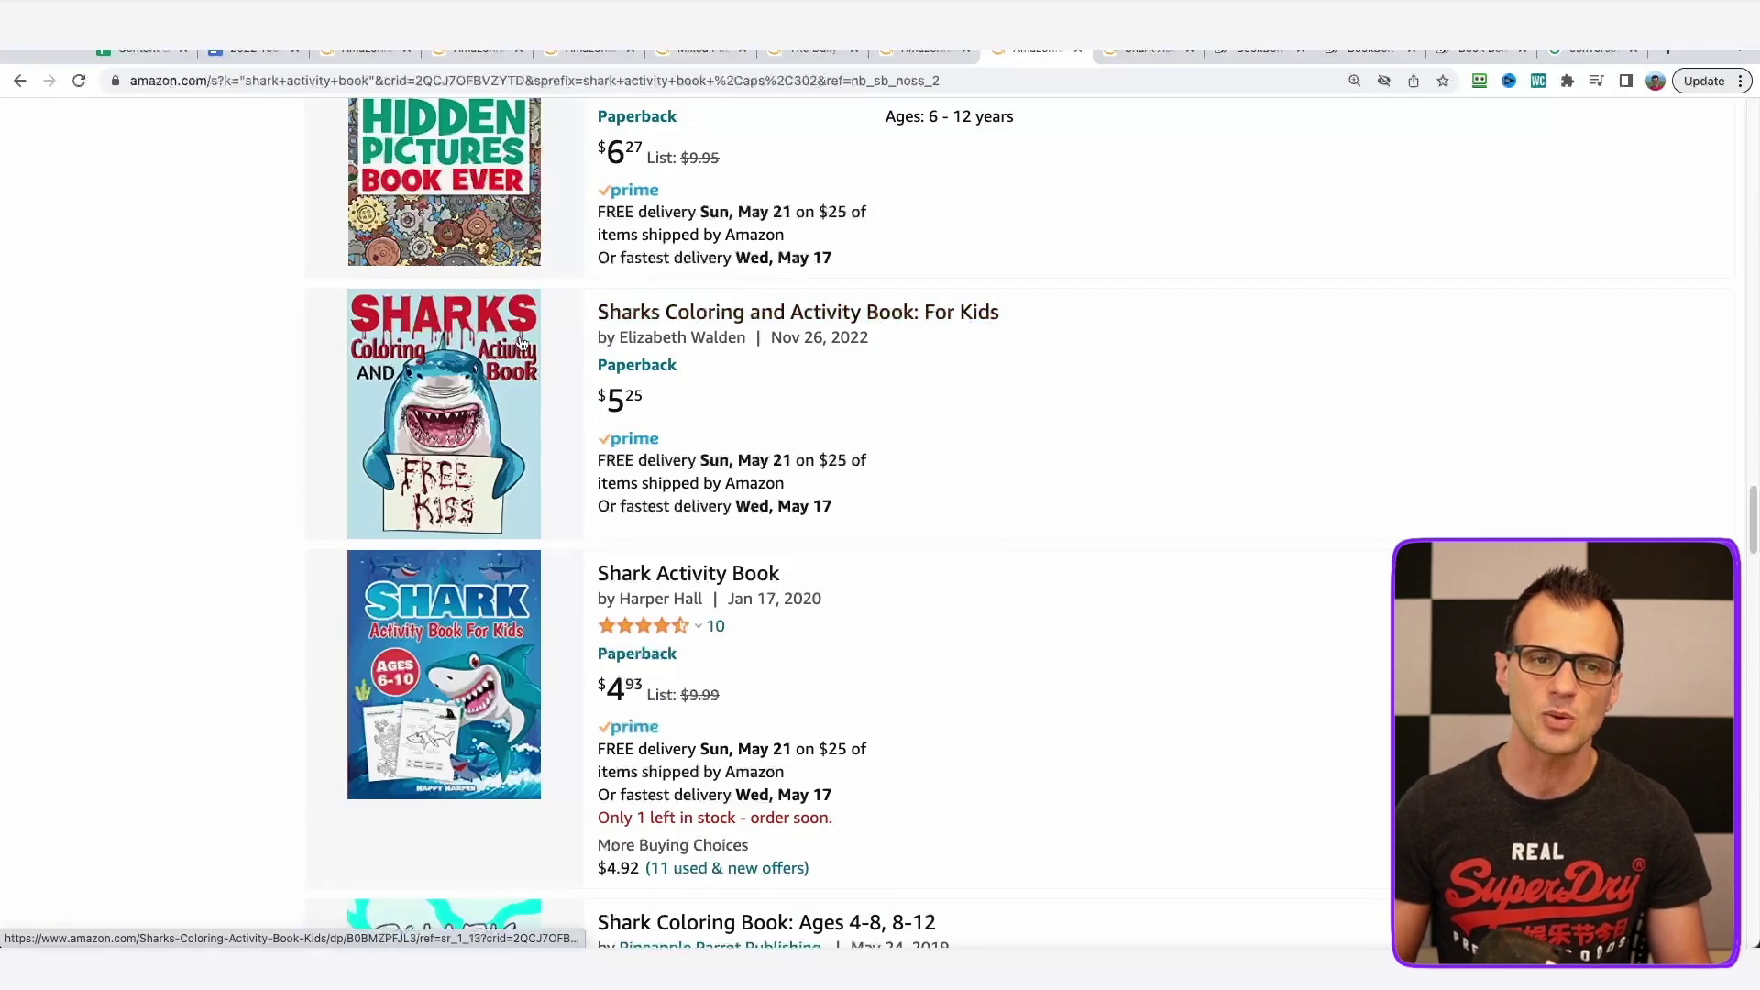
pyautogui.scroll(-1, 1032, 567)
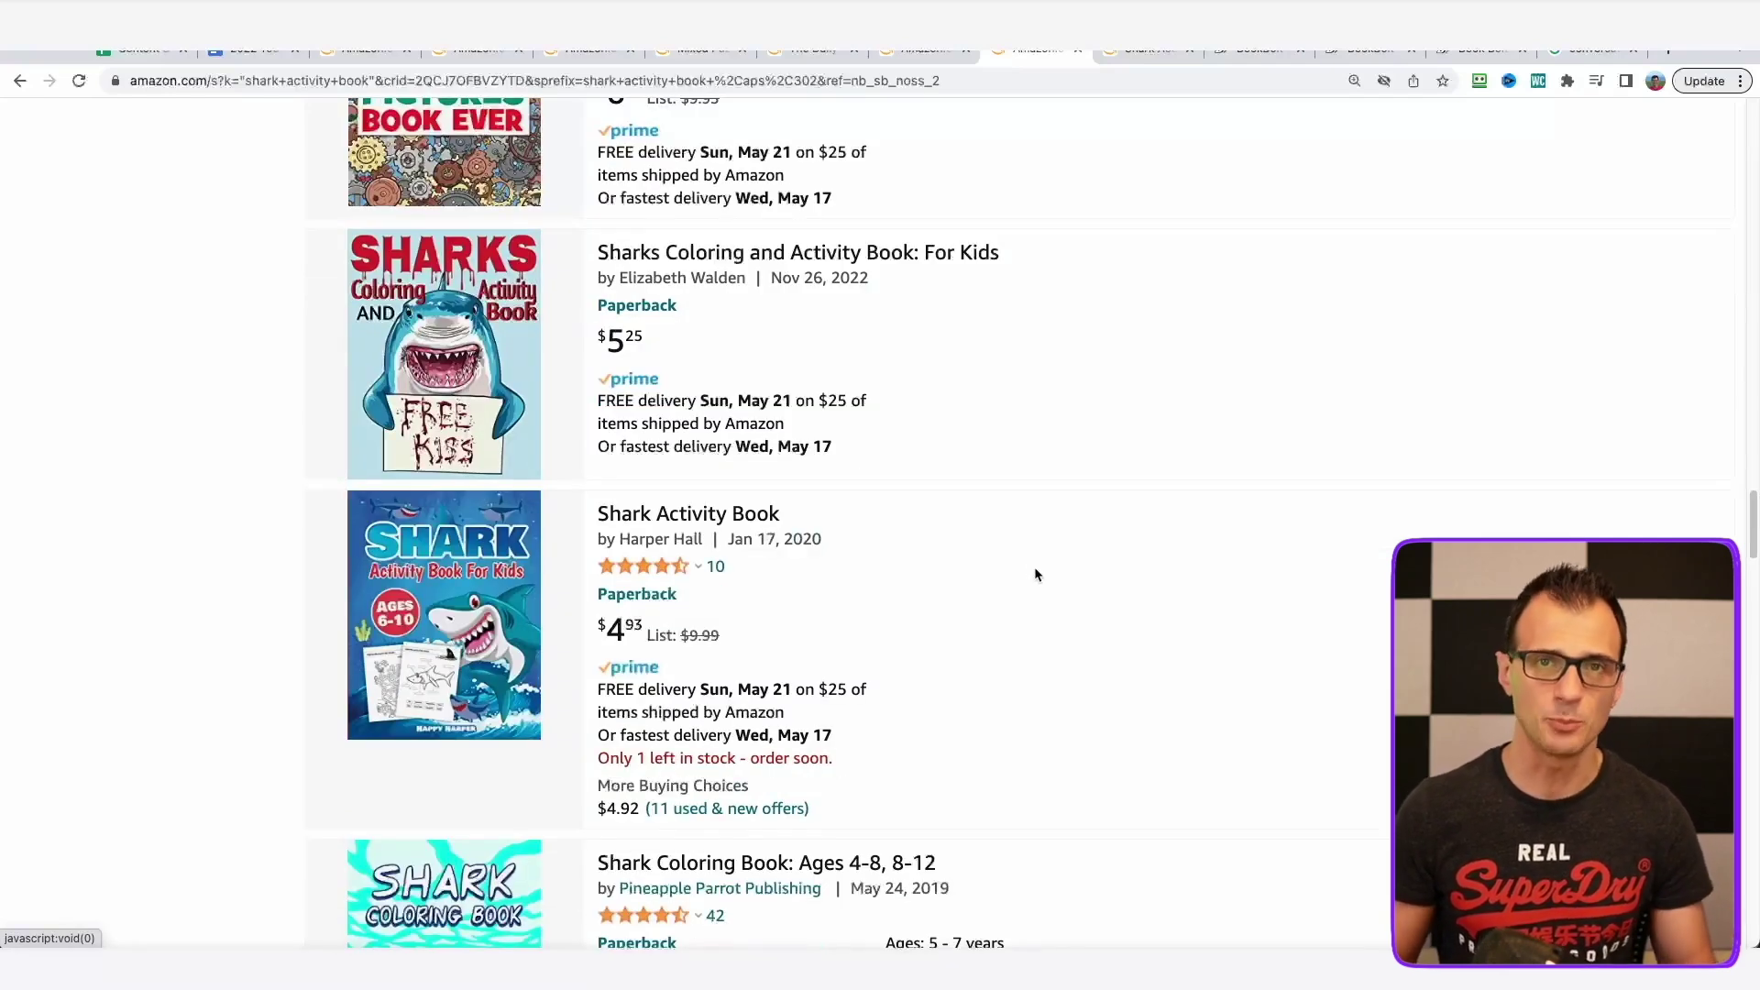
# Switch to Book Bolt and start a BookBolt Studio project with the project type Paperback: Cover and Interior.
pyautogui.press('super+w')
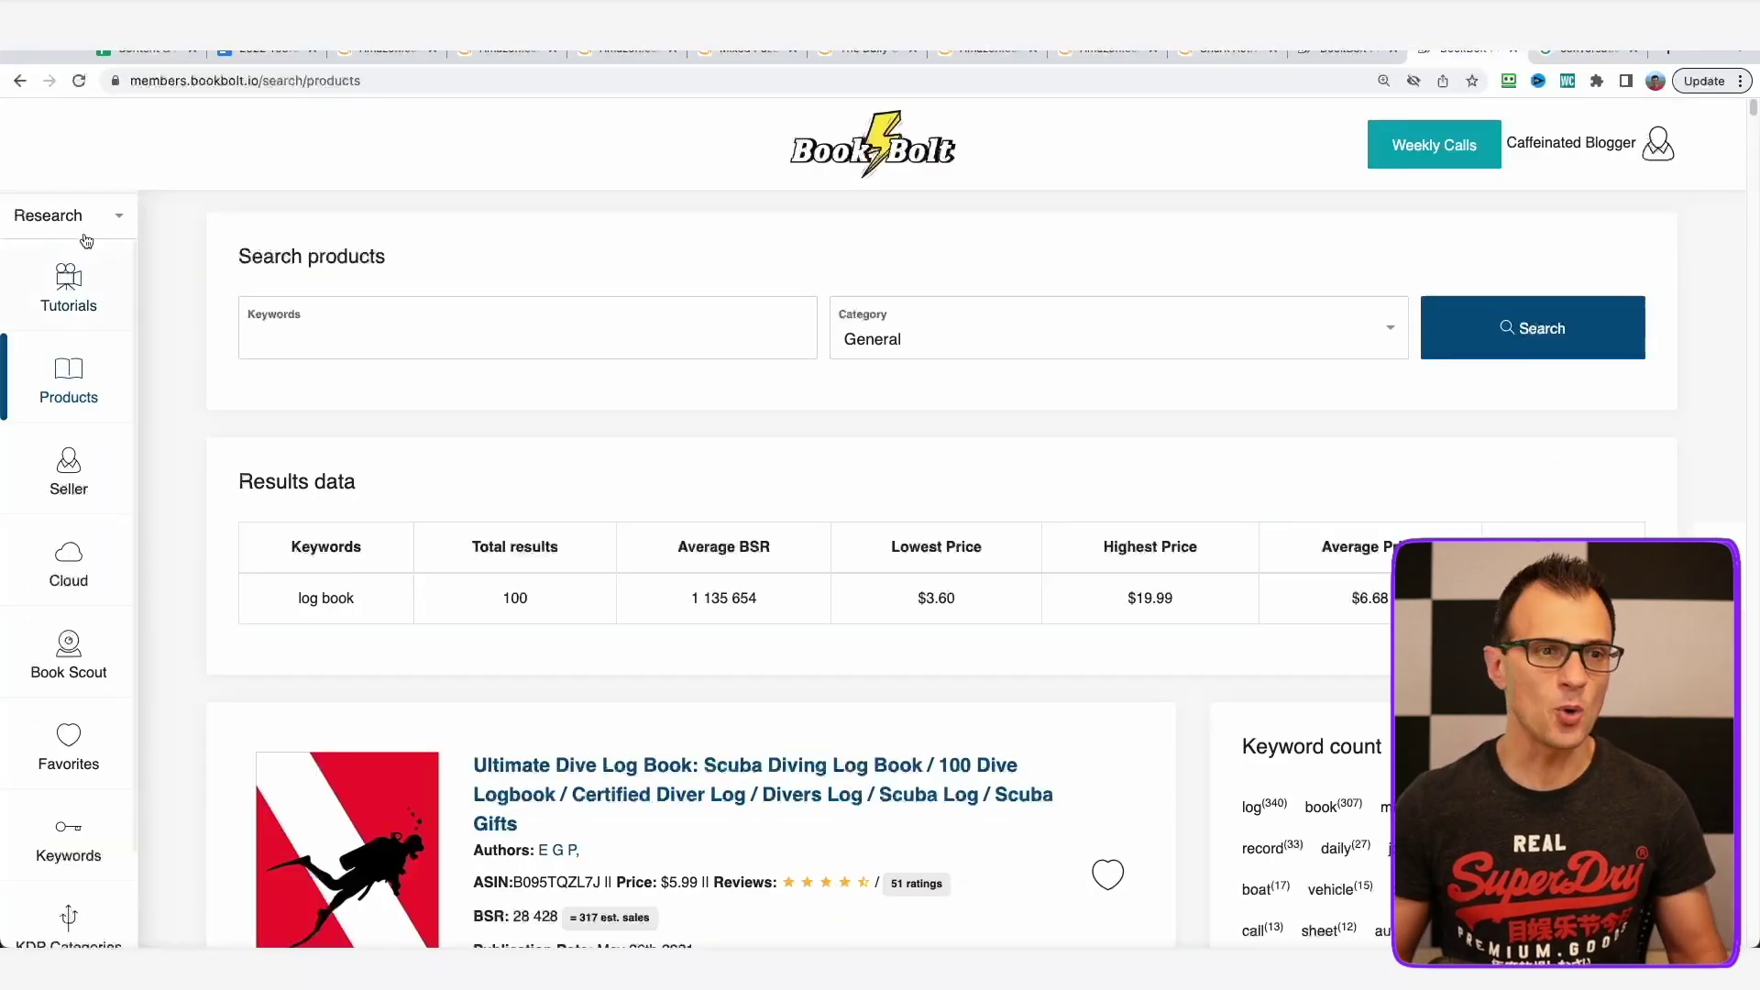
pyautogui.click(54, 219)
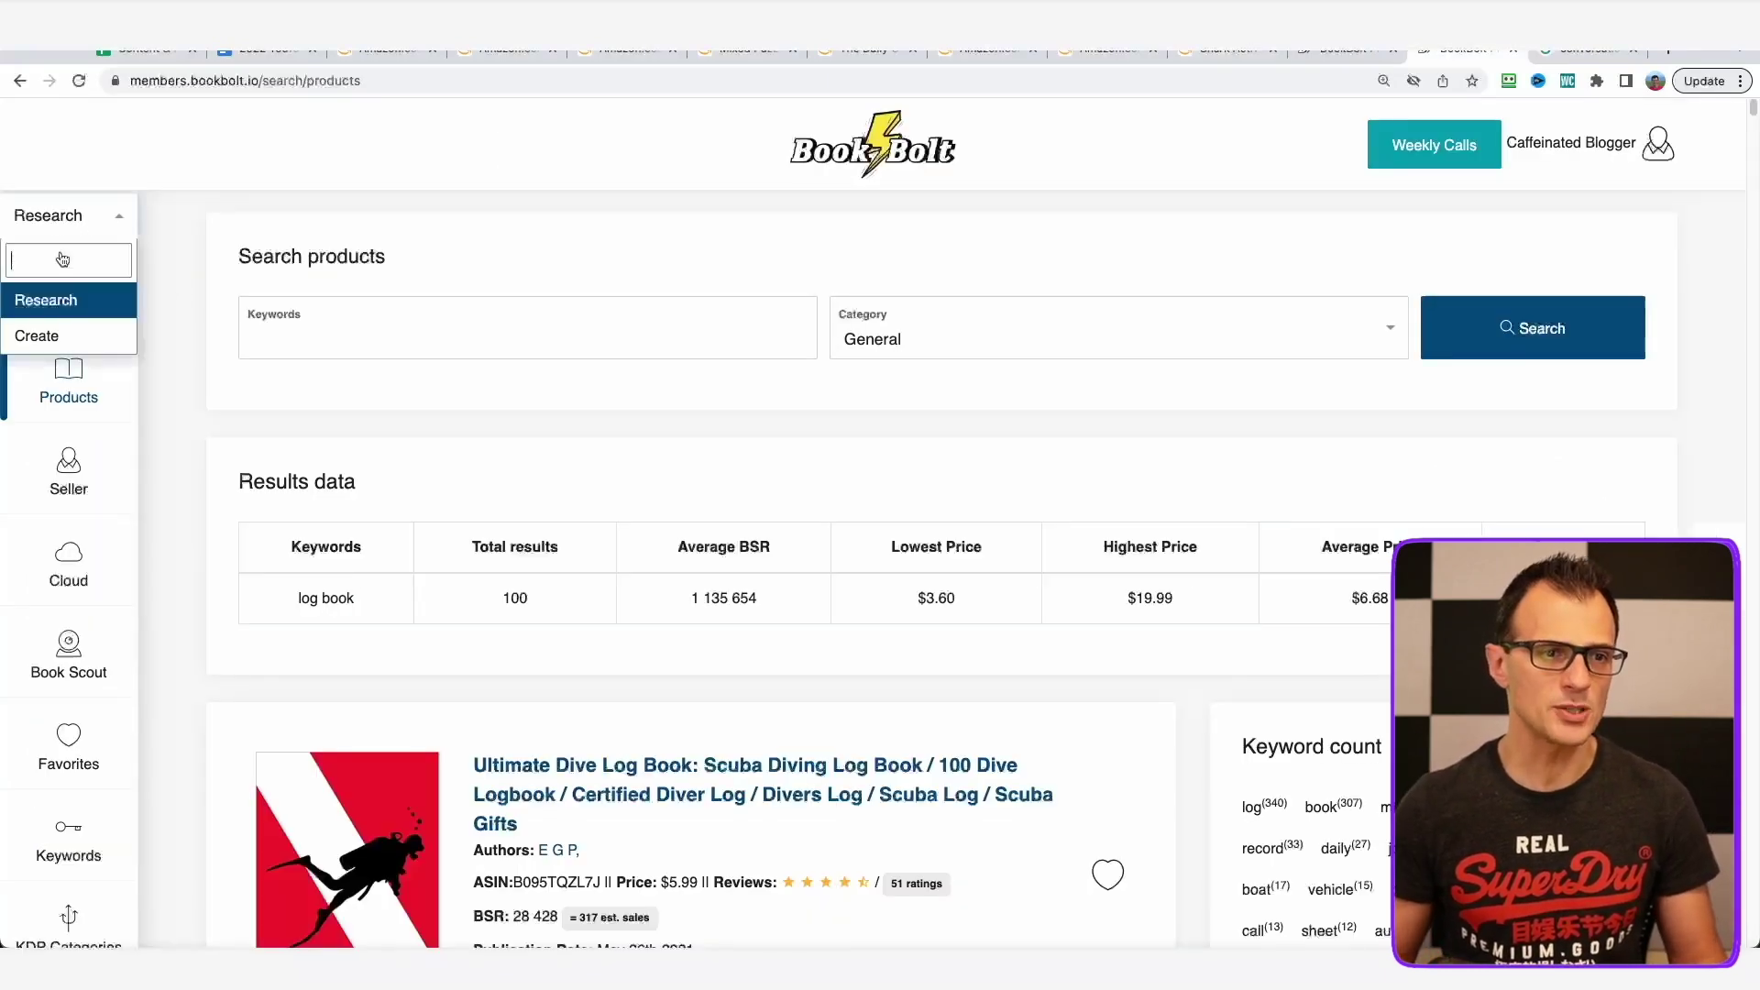
pyautogui.click(47, 347)
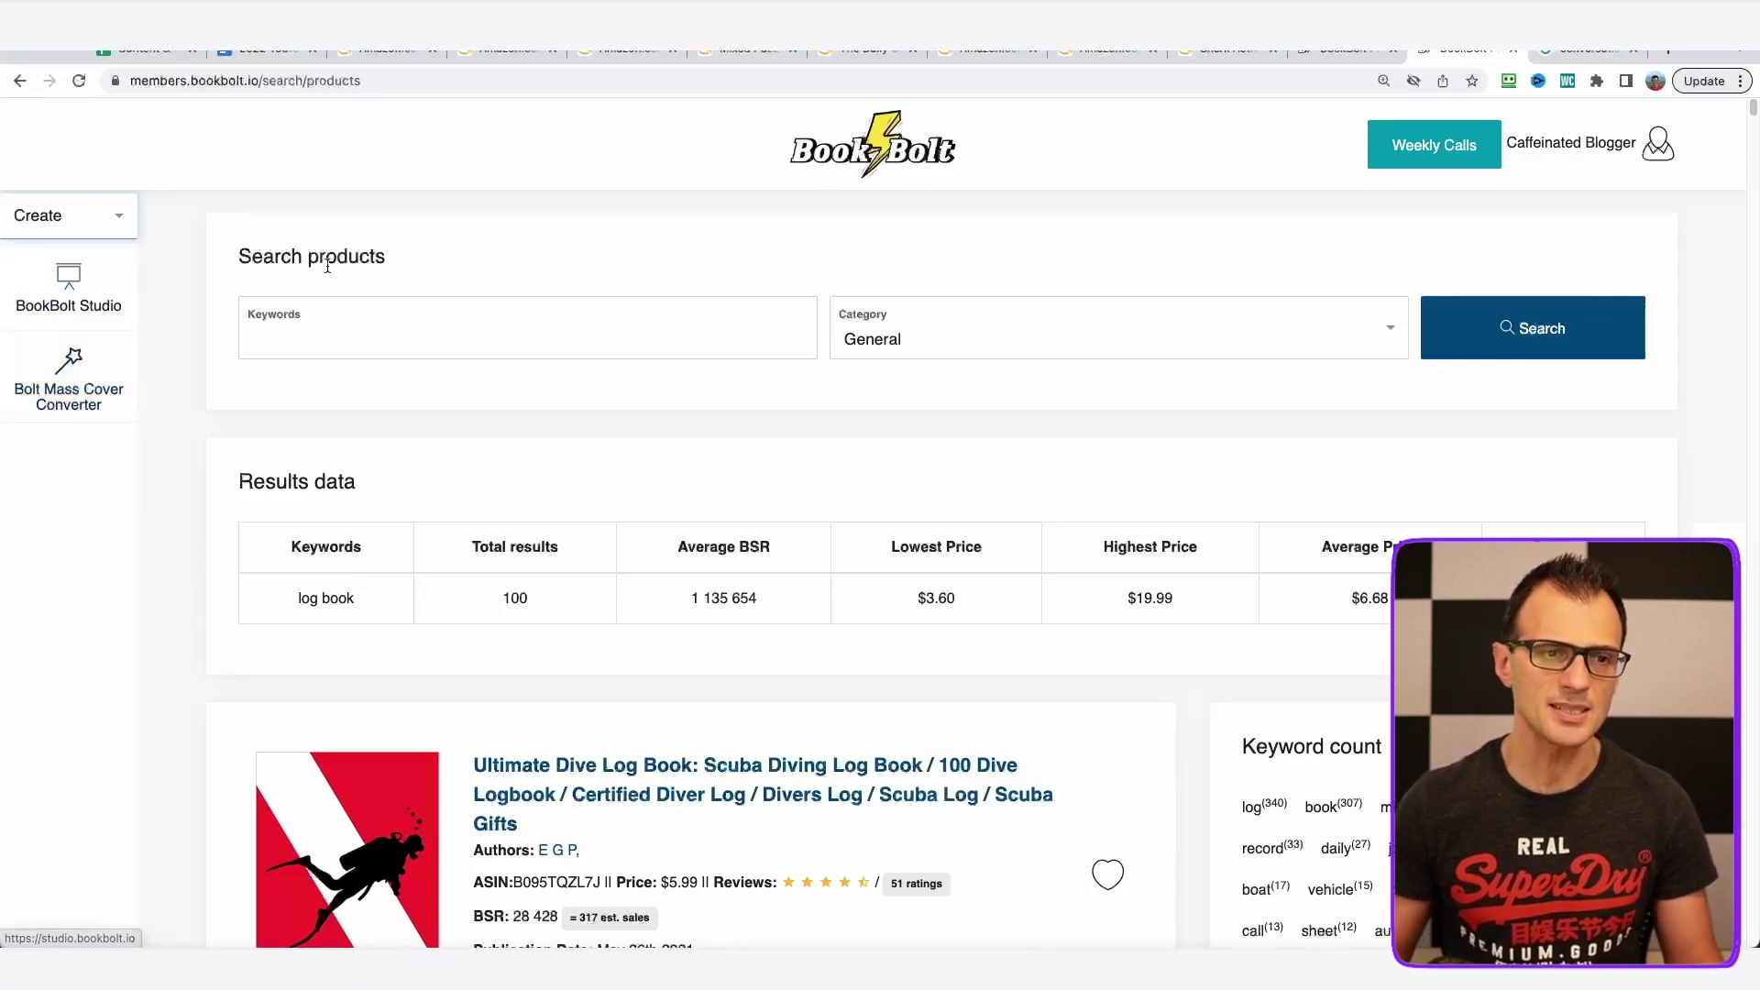
pyautogui.click(67, 307)
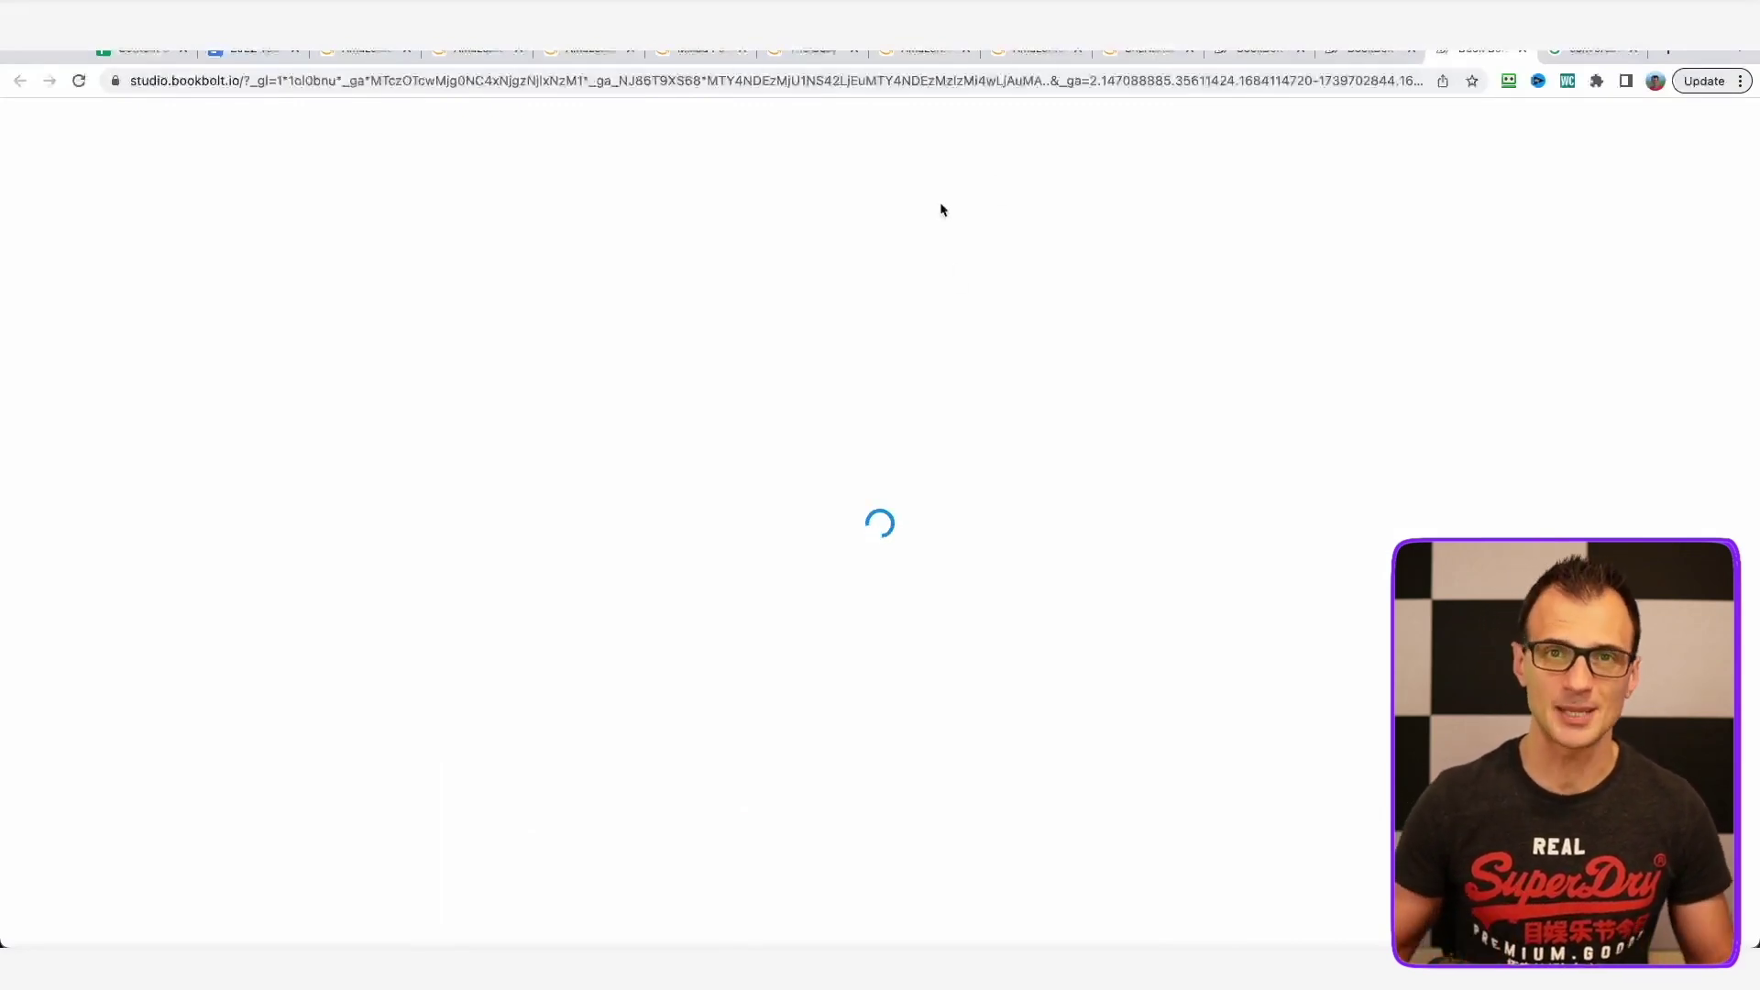
pyautogui.click(1081, 288)
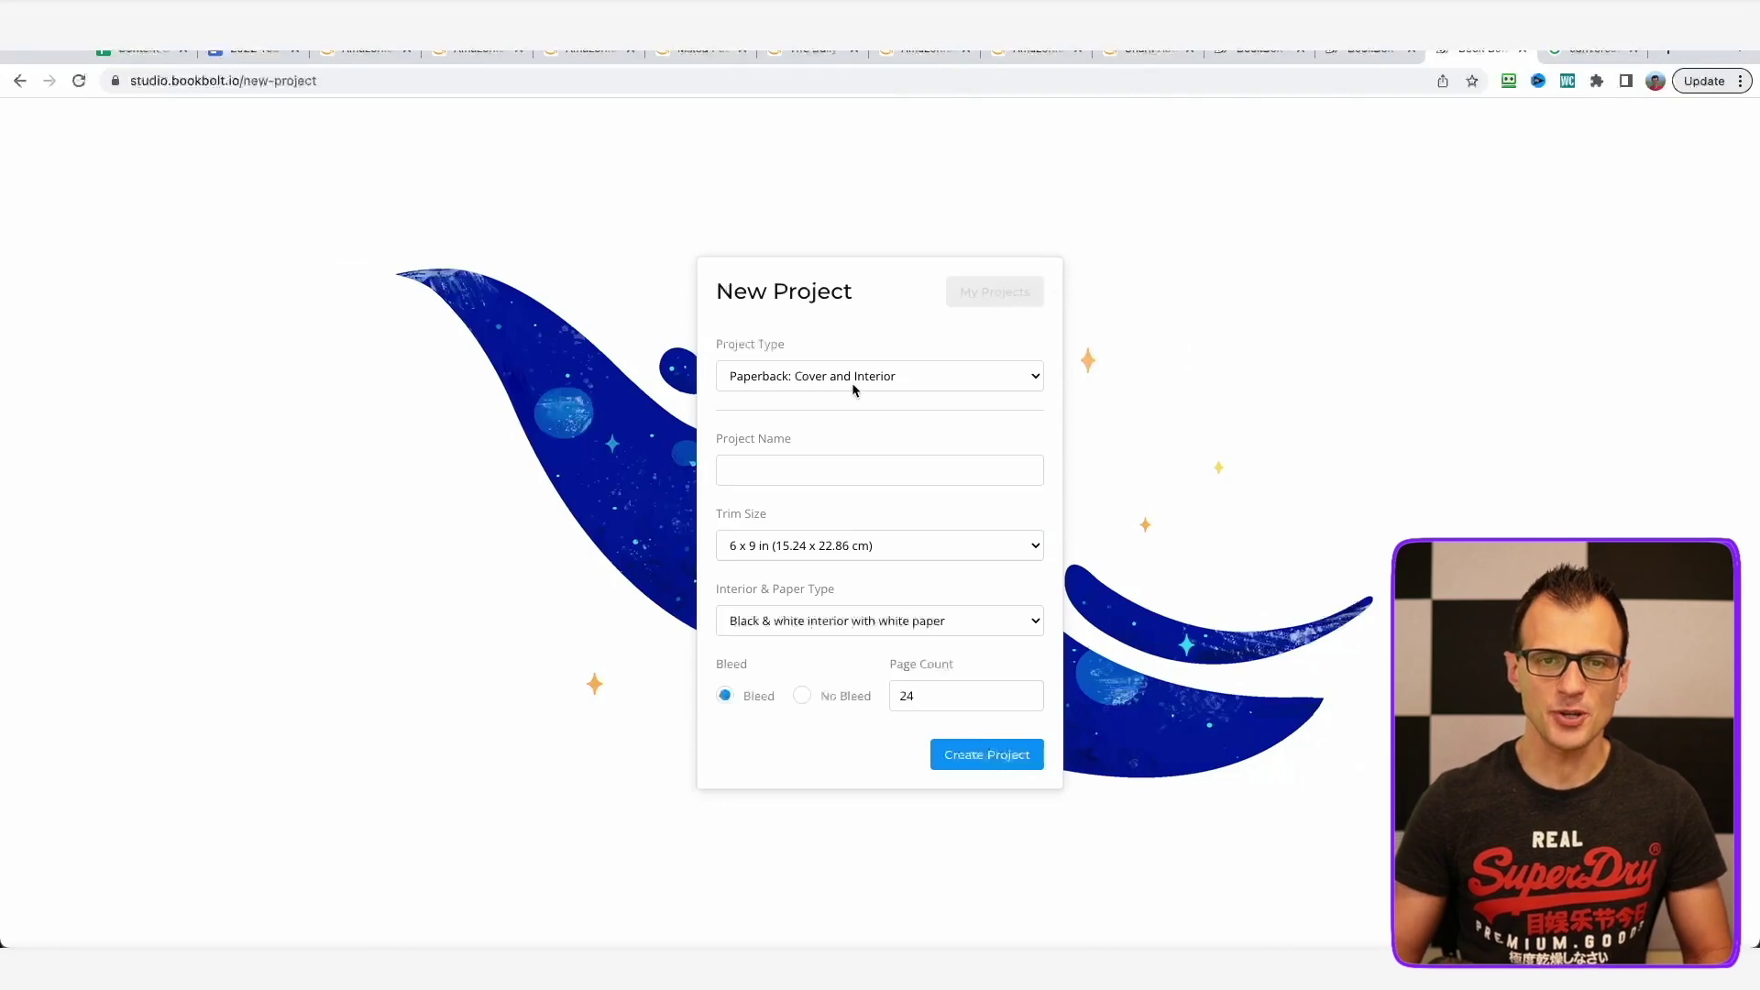
pyautogui.click(800, 386)
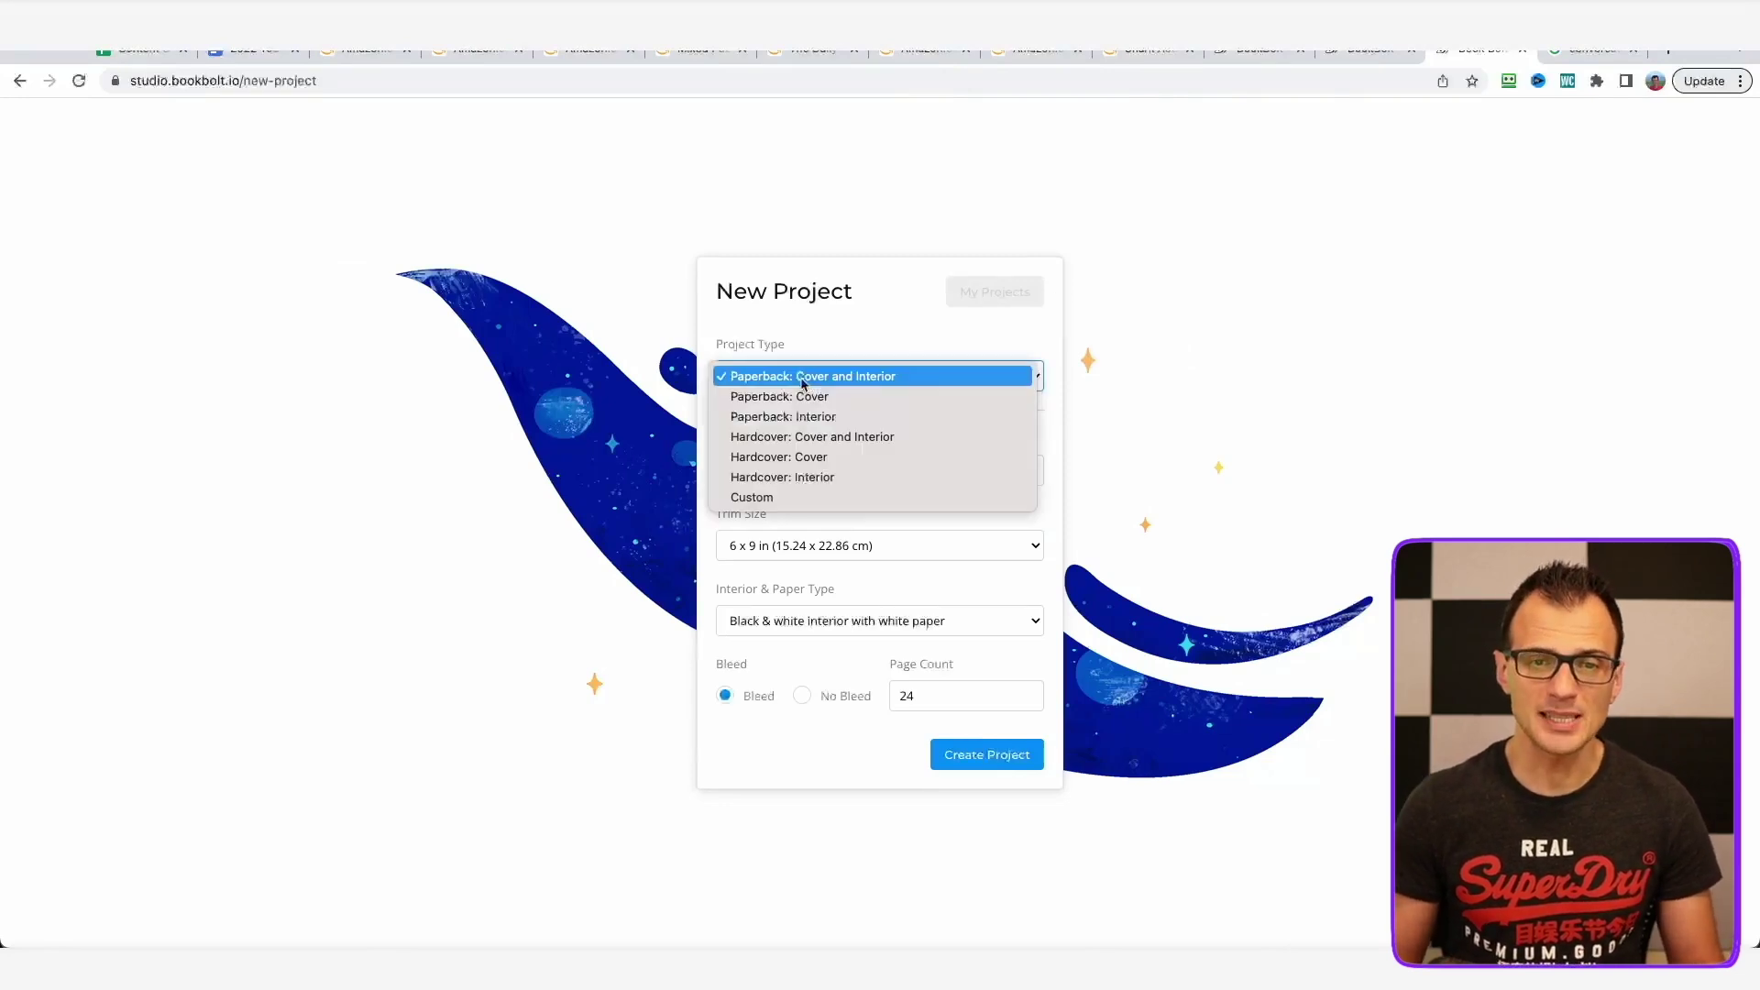
pyautogui.click(885, 382)
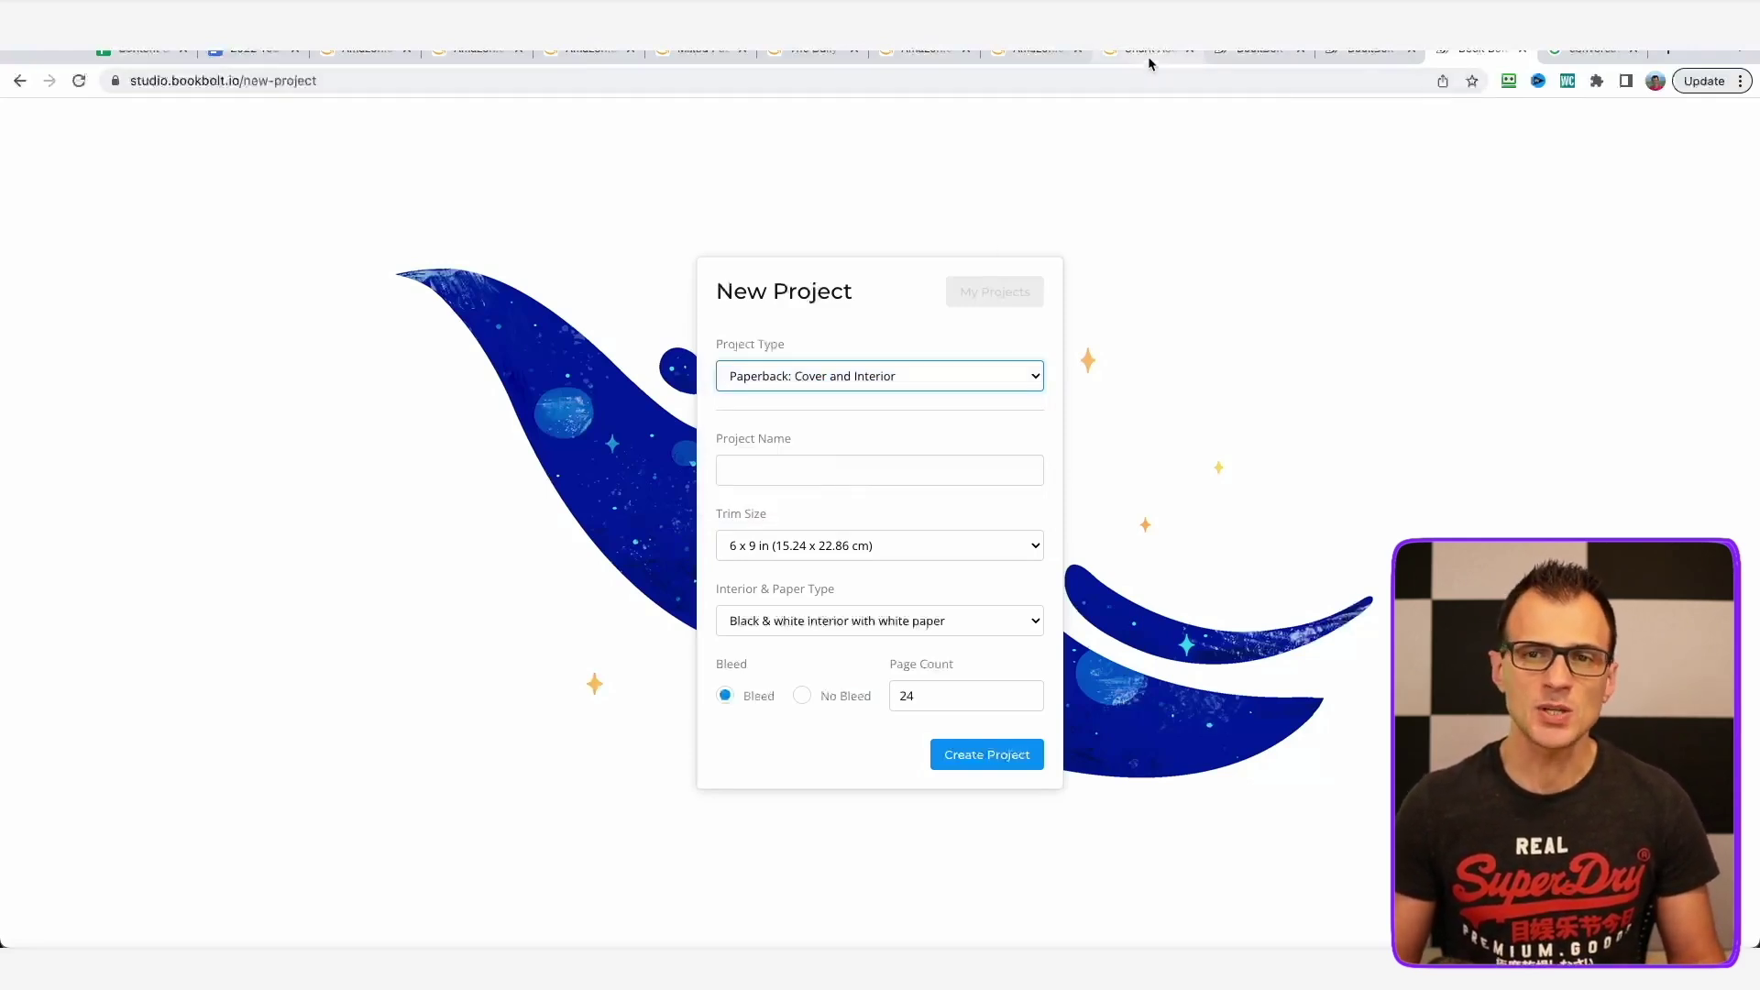
# Review the shark mazes book's Amazon listing and name the BookBolt Studio project Shark Activities.
pyautogui.click(1148, 50)
pyautogui.scroll(1, 885, 527)
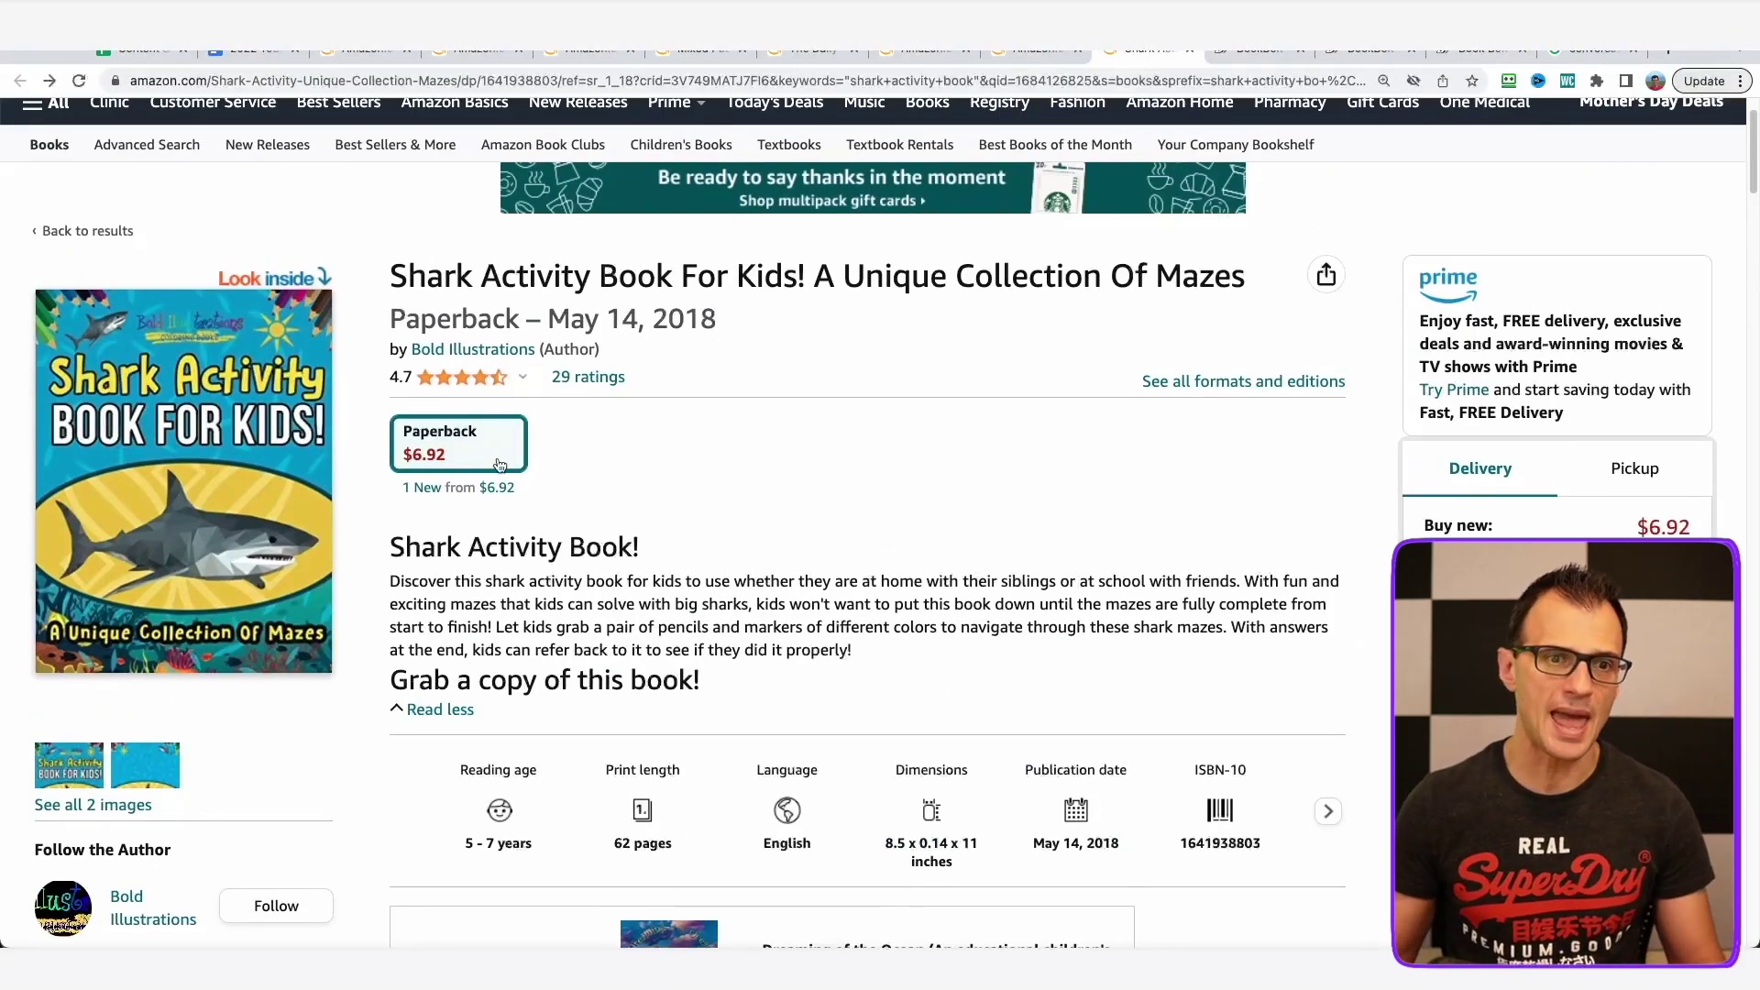
pyautogui.scroll(-3, 830, 626)
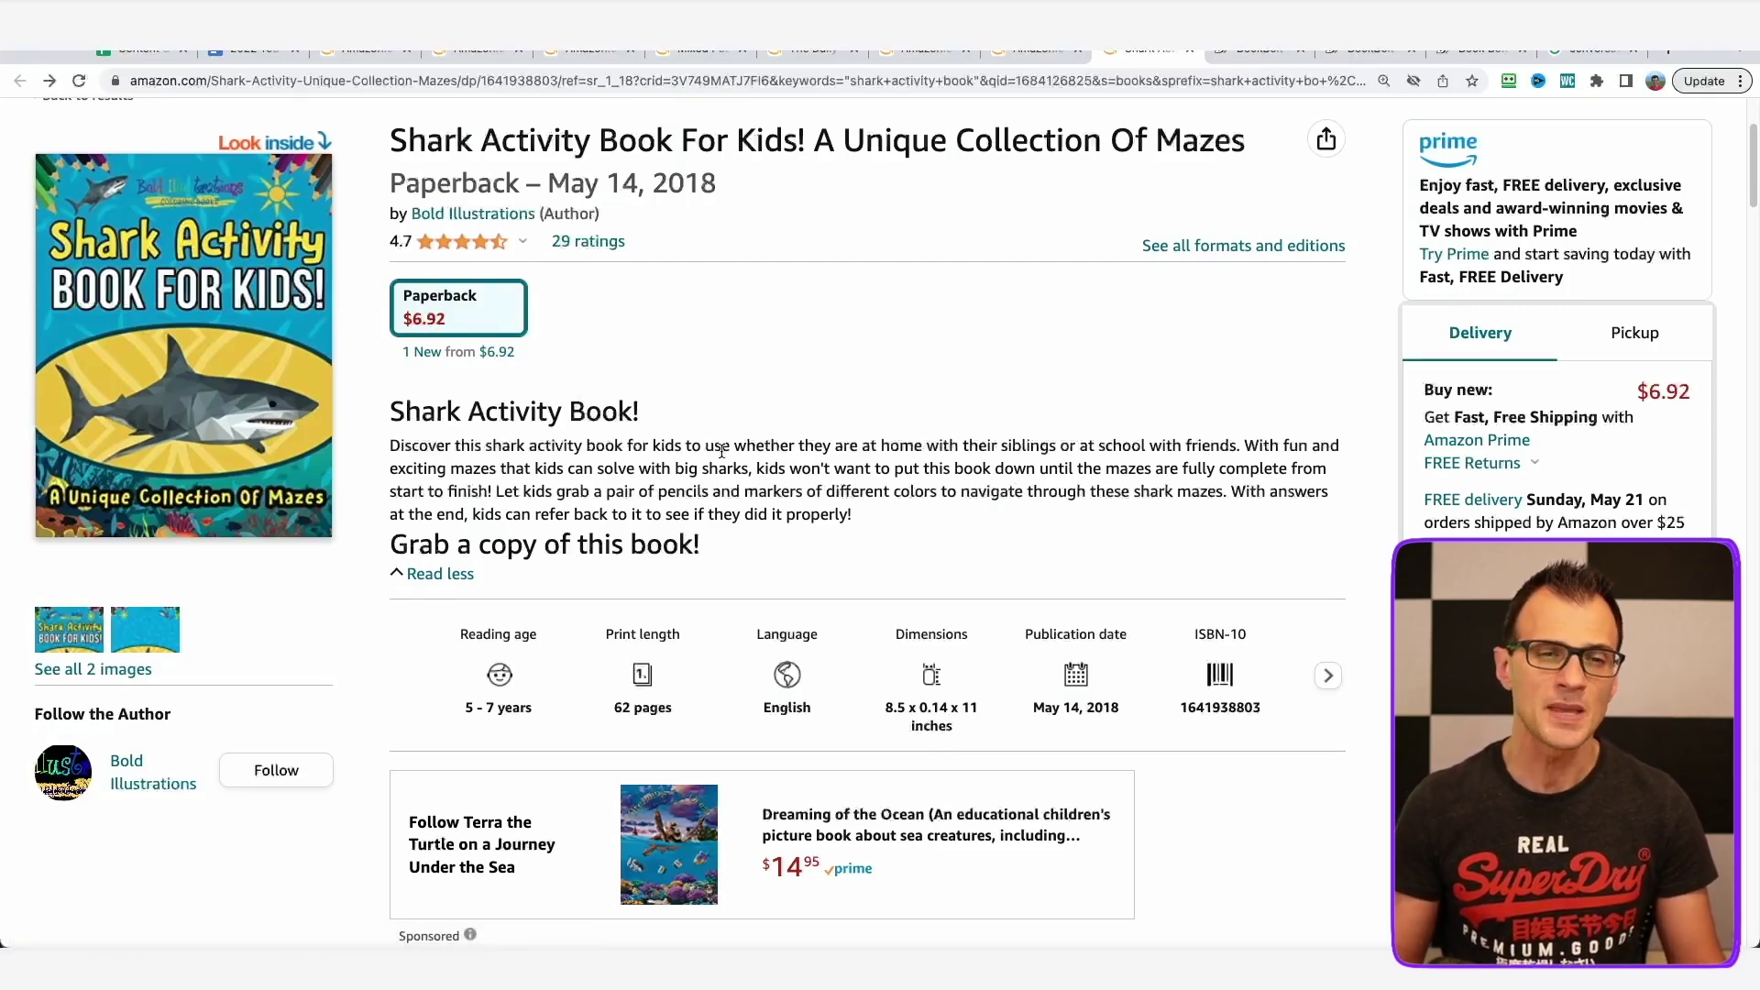
pyautogui.scroll(5, 838, 597)
pyautogui.scroll(-2, 829, 569)
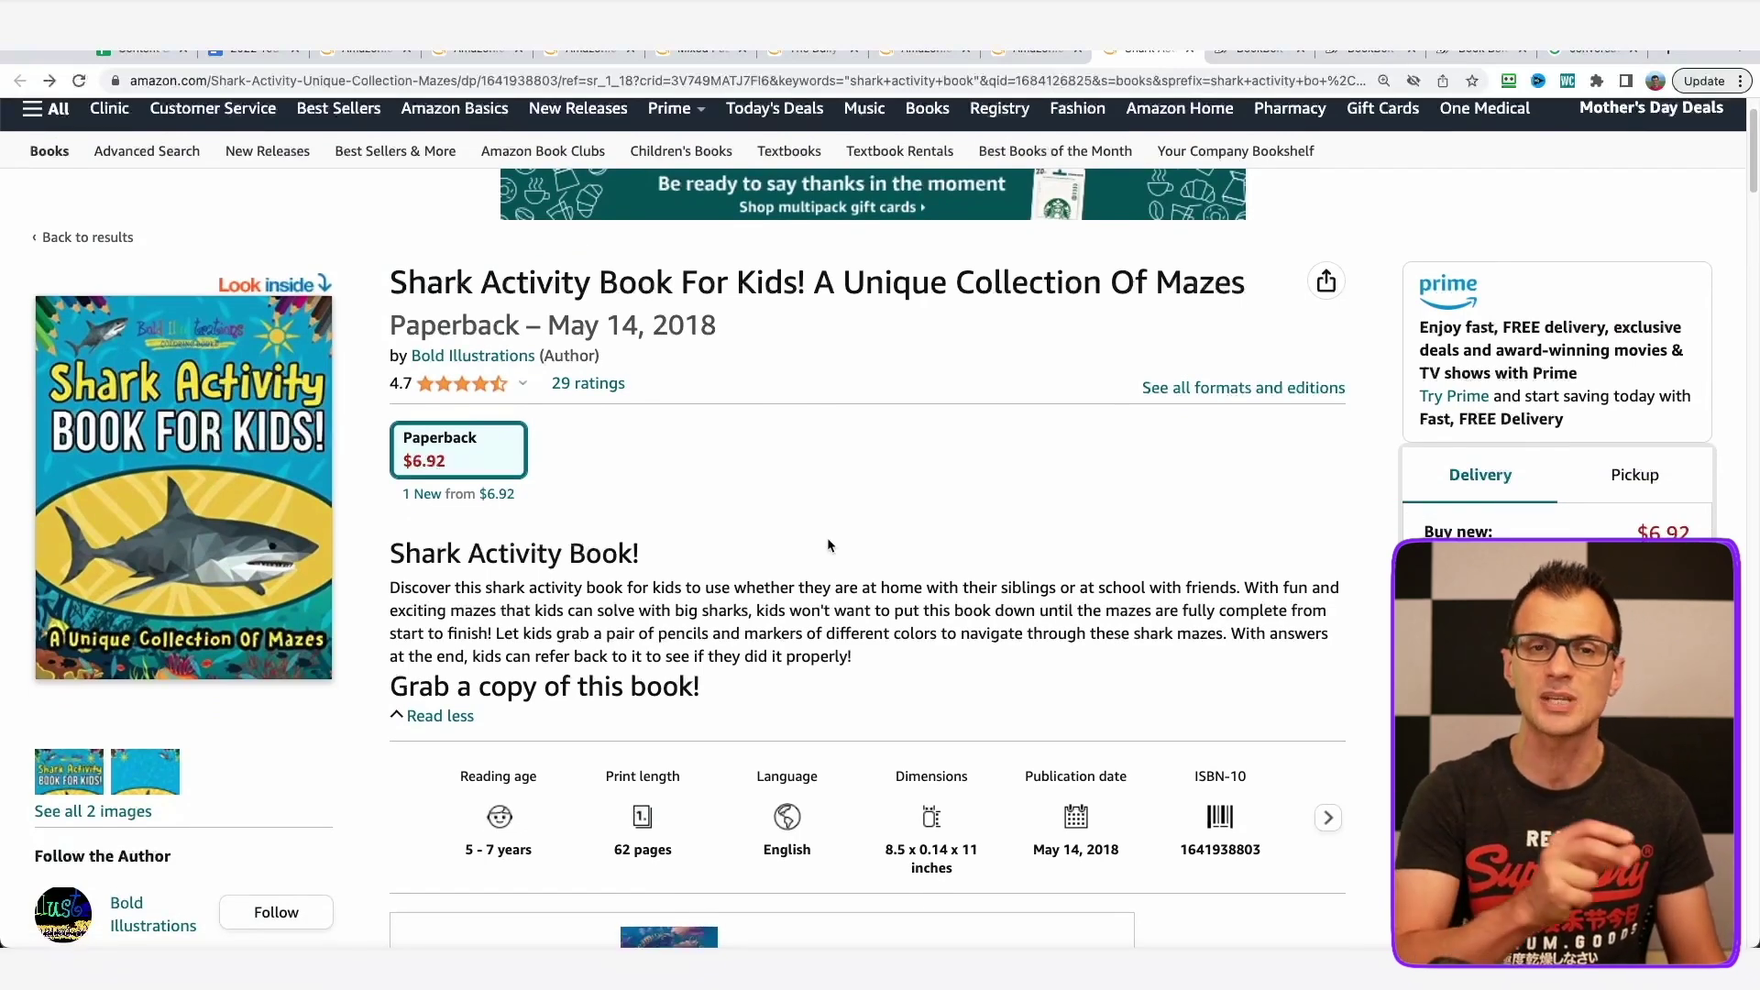
pyautogui.scroll(-2, 779, 513)
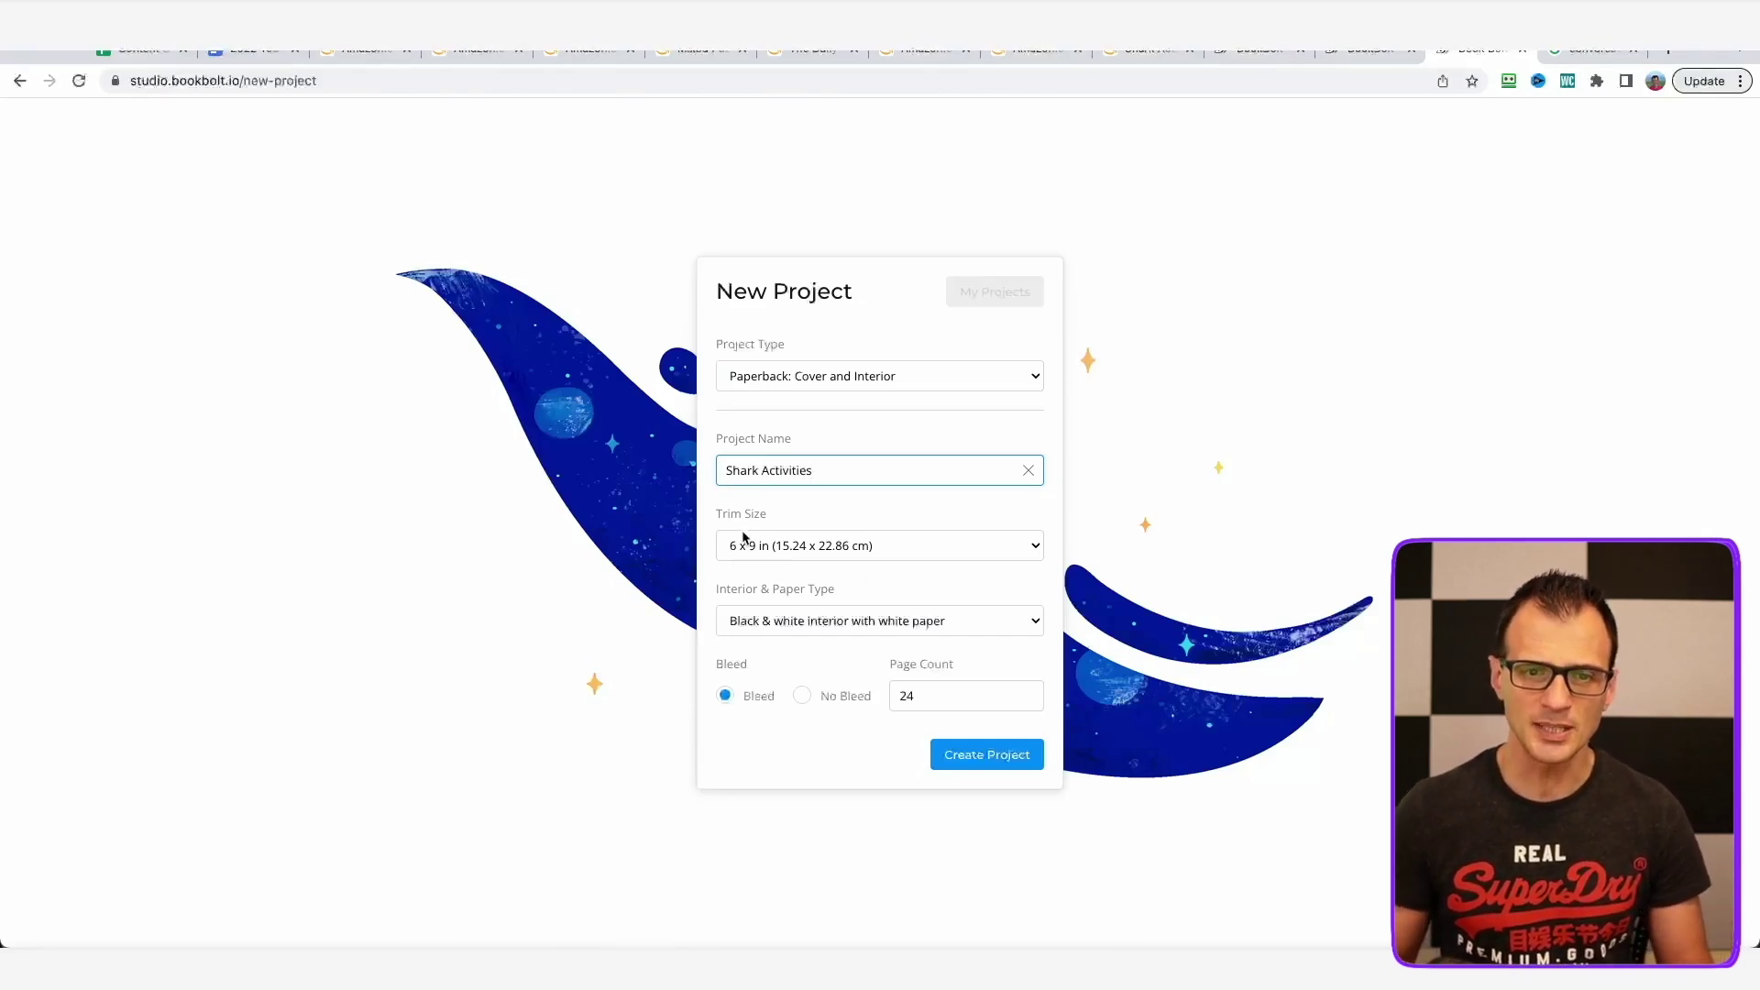
# Check the dimensions on the shark book's Amazon listing and set the project's trim size to 8.5 x 11 in.
pyautogui.click(776, 547)
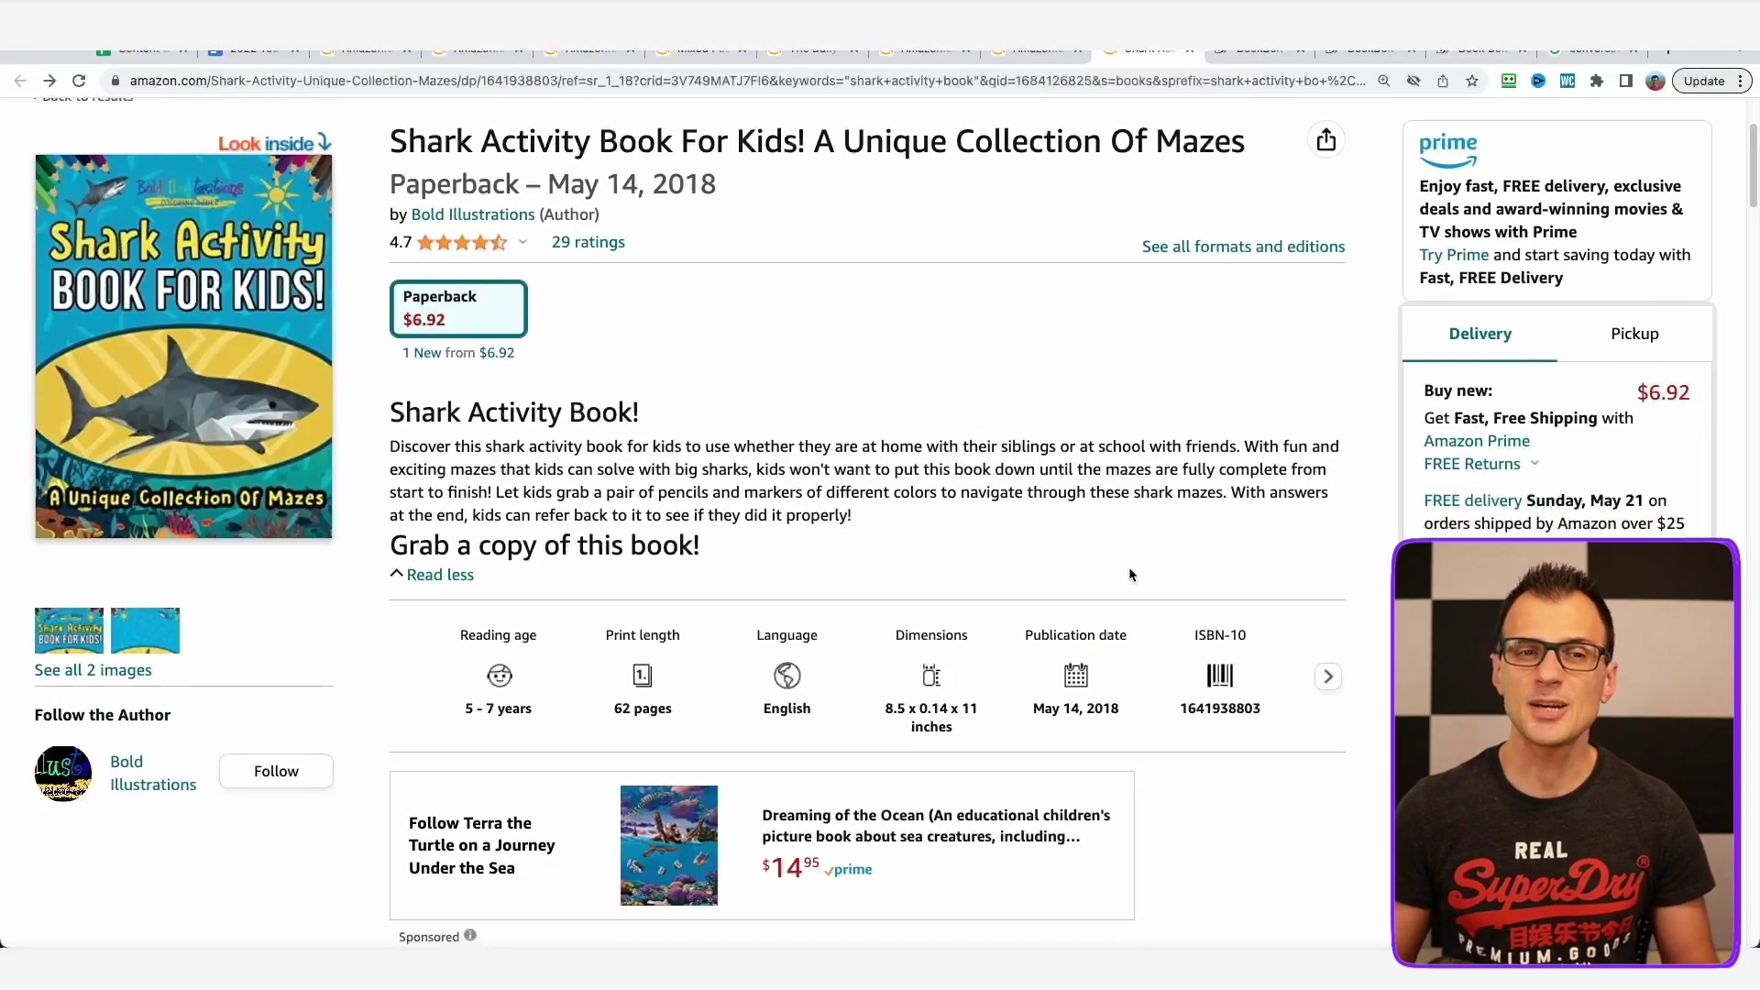
pyautogui.scroll(-5, 1257, 663)
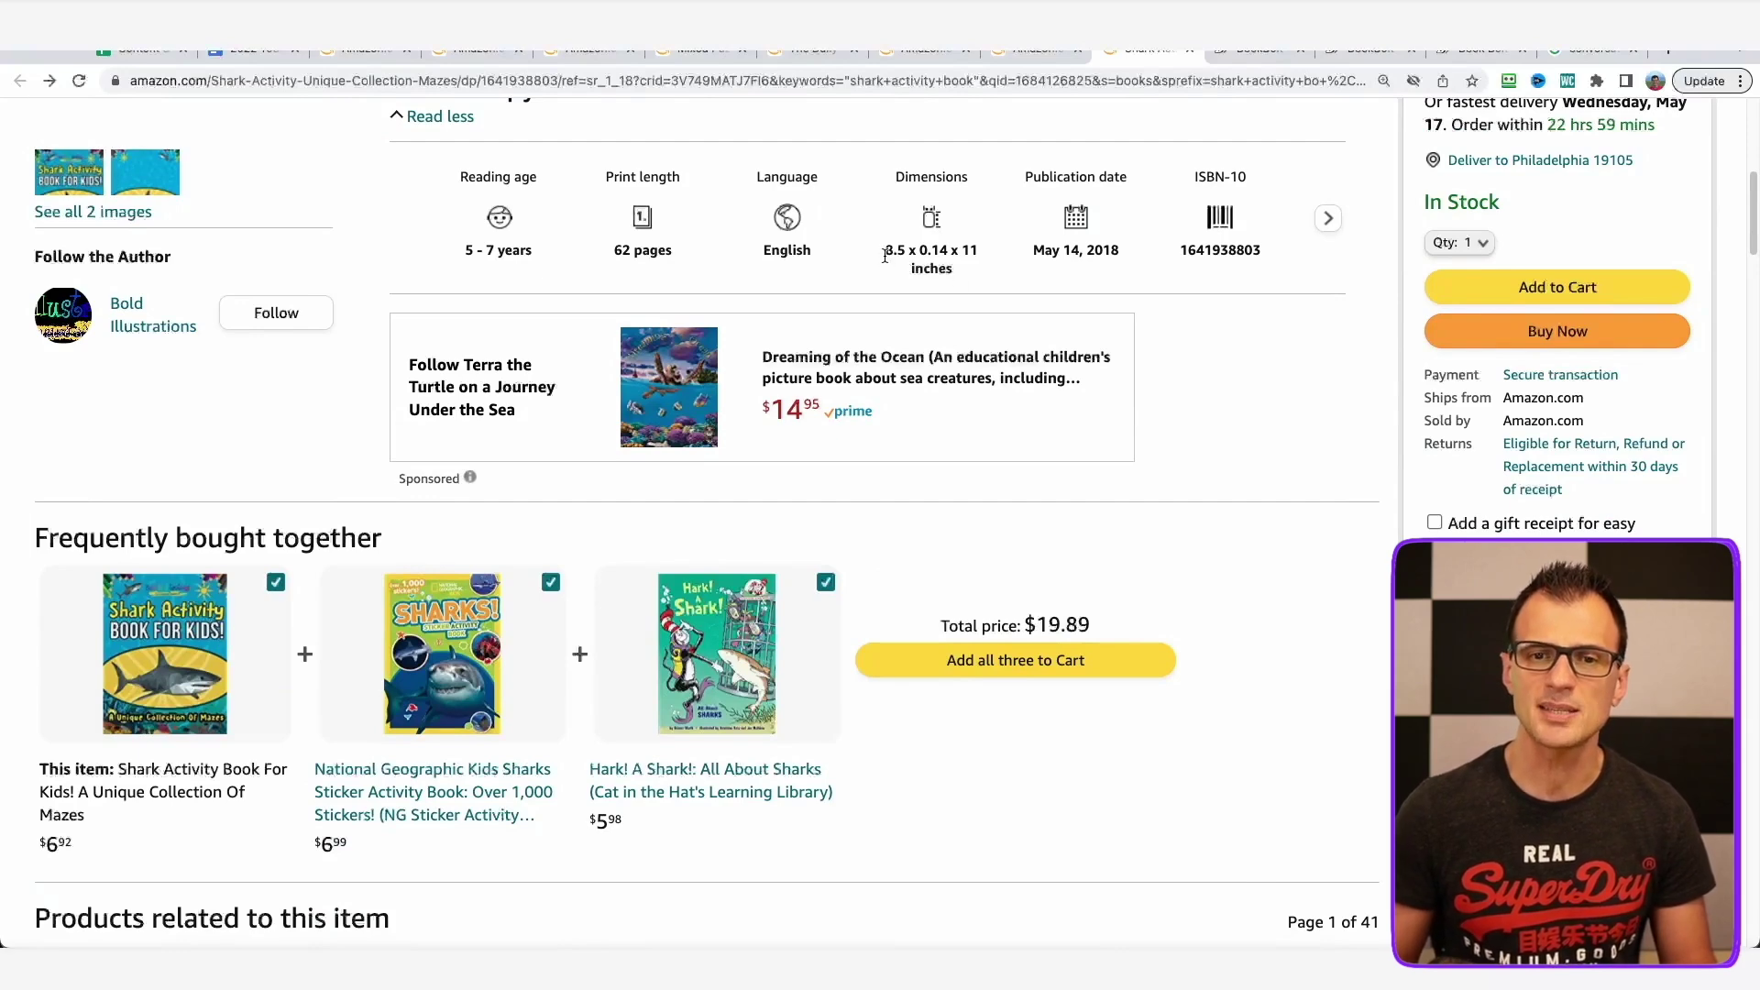
pyautogui.moveTo(885, 256); pyautogui.dragTo(953, 277)
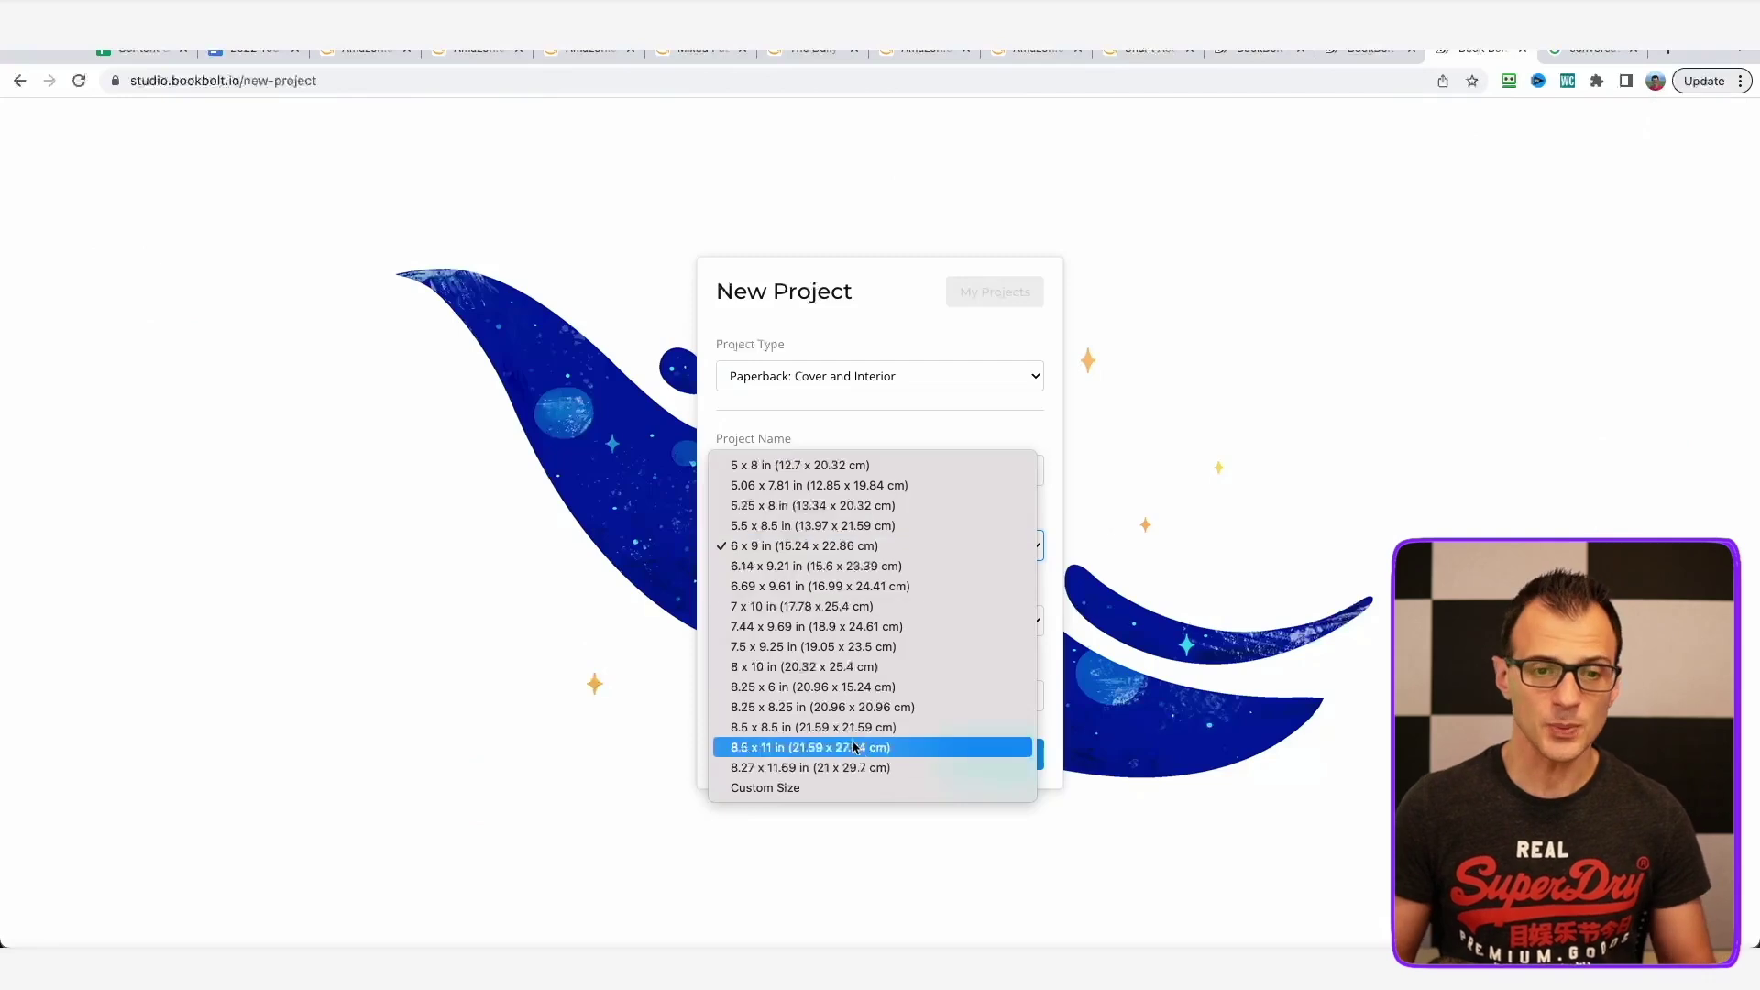
pyautogui.click(746, 748)
# Examine the maze pages in the shark book's sample and choose Black & white interior with white paper for the project.
pyautogui.click(917, 621)
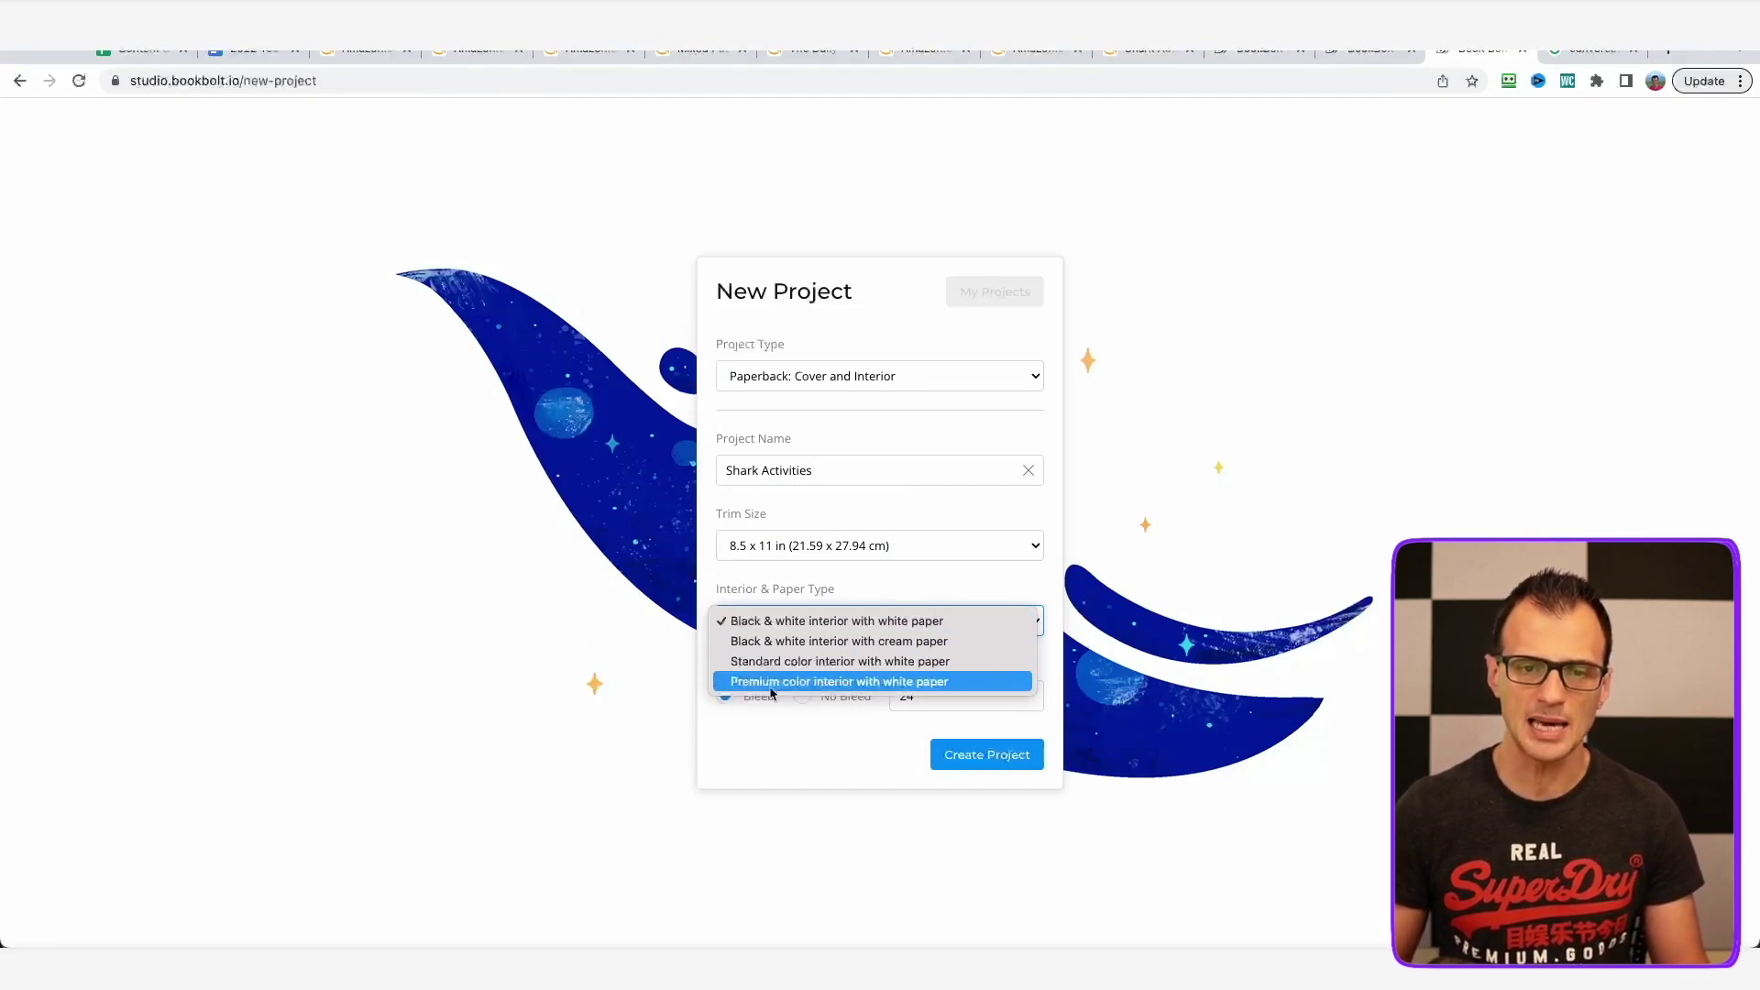
pyautogui.click(1316, 59)
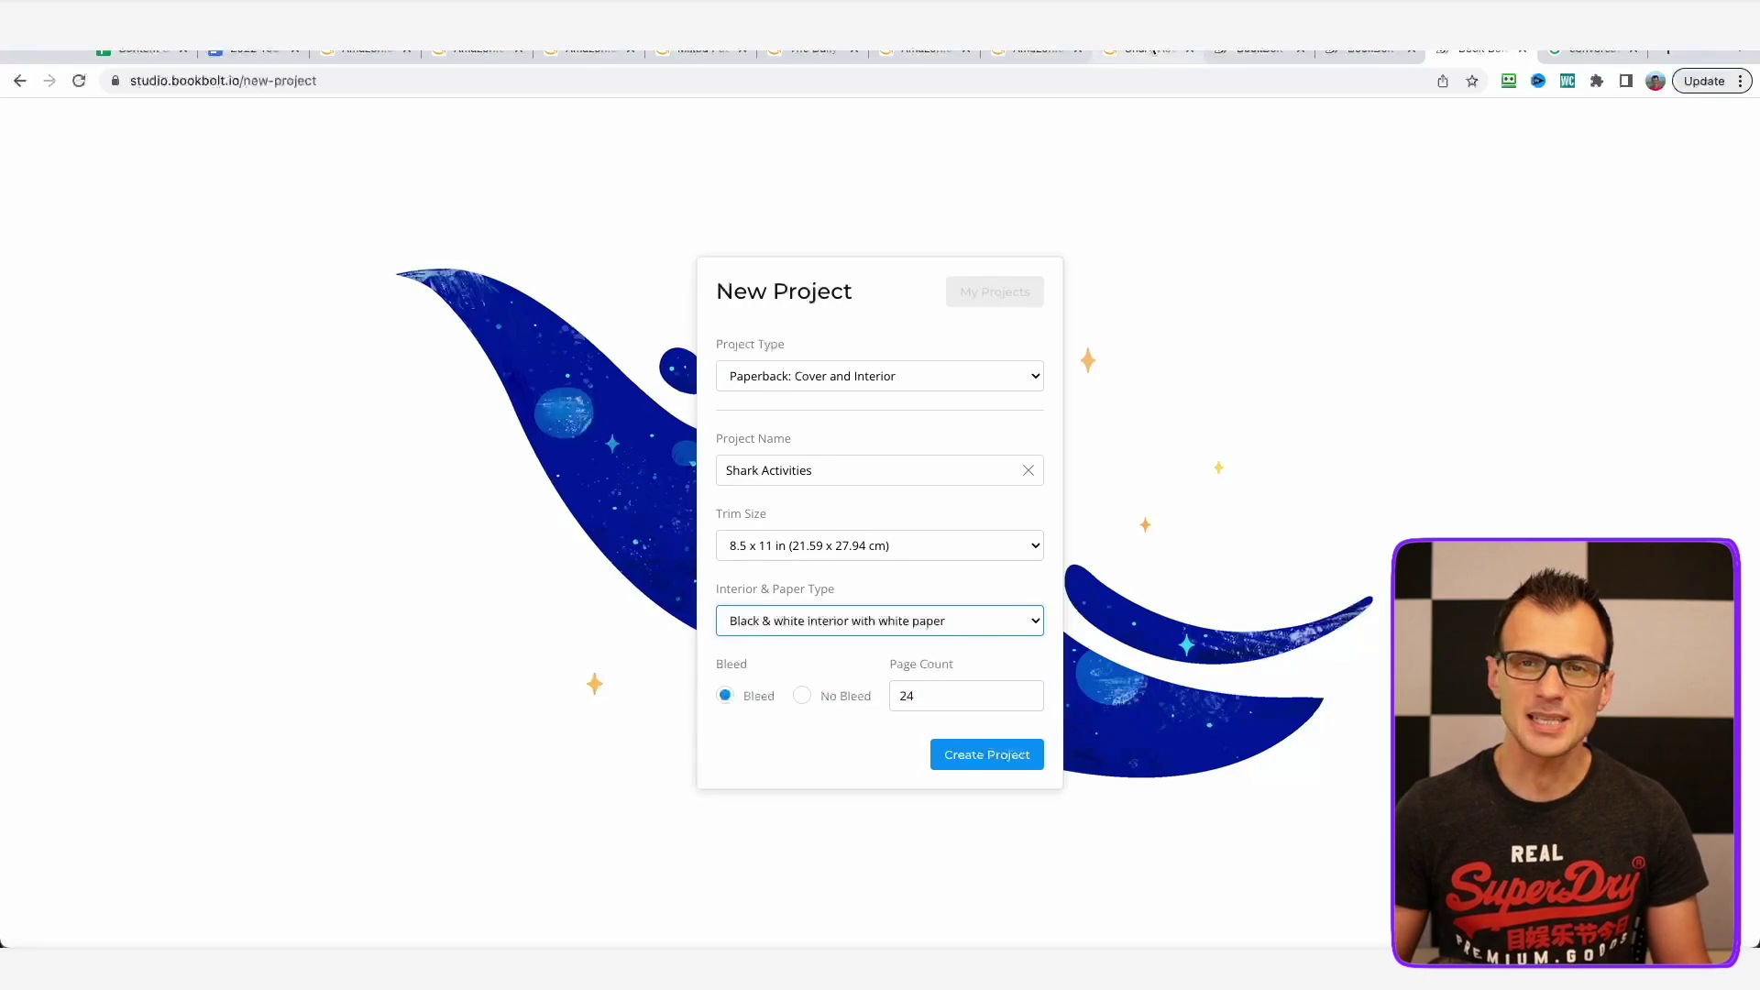
pyautogui.click(1146, 51)
pyautogui.scroll(8, 740, 602)
pyautogui.click(284, 374)
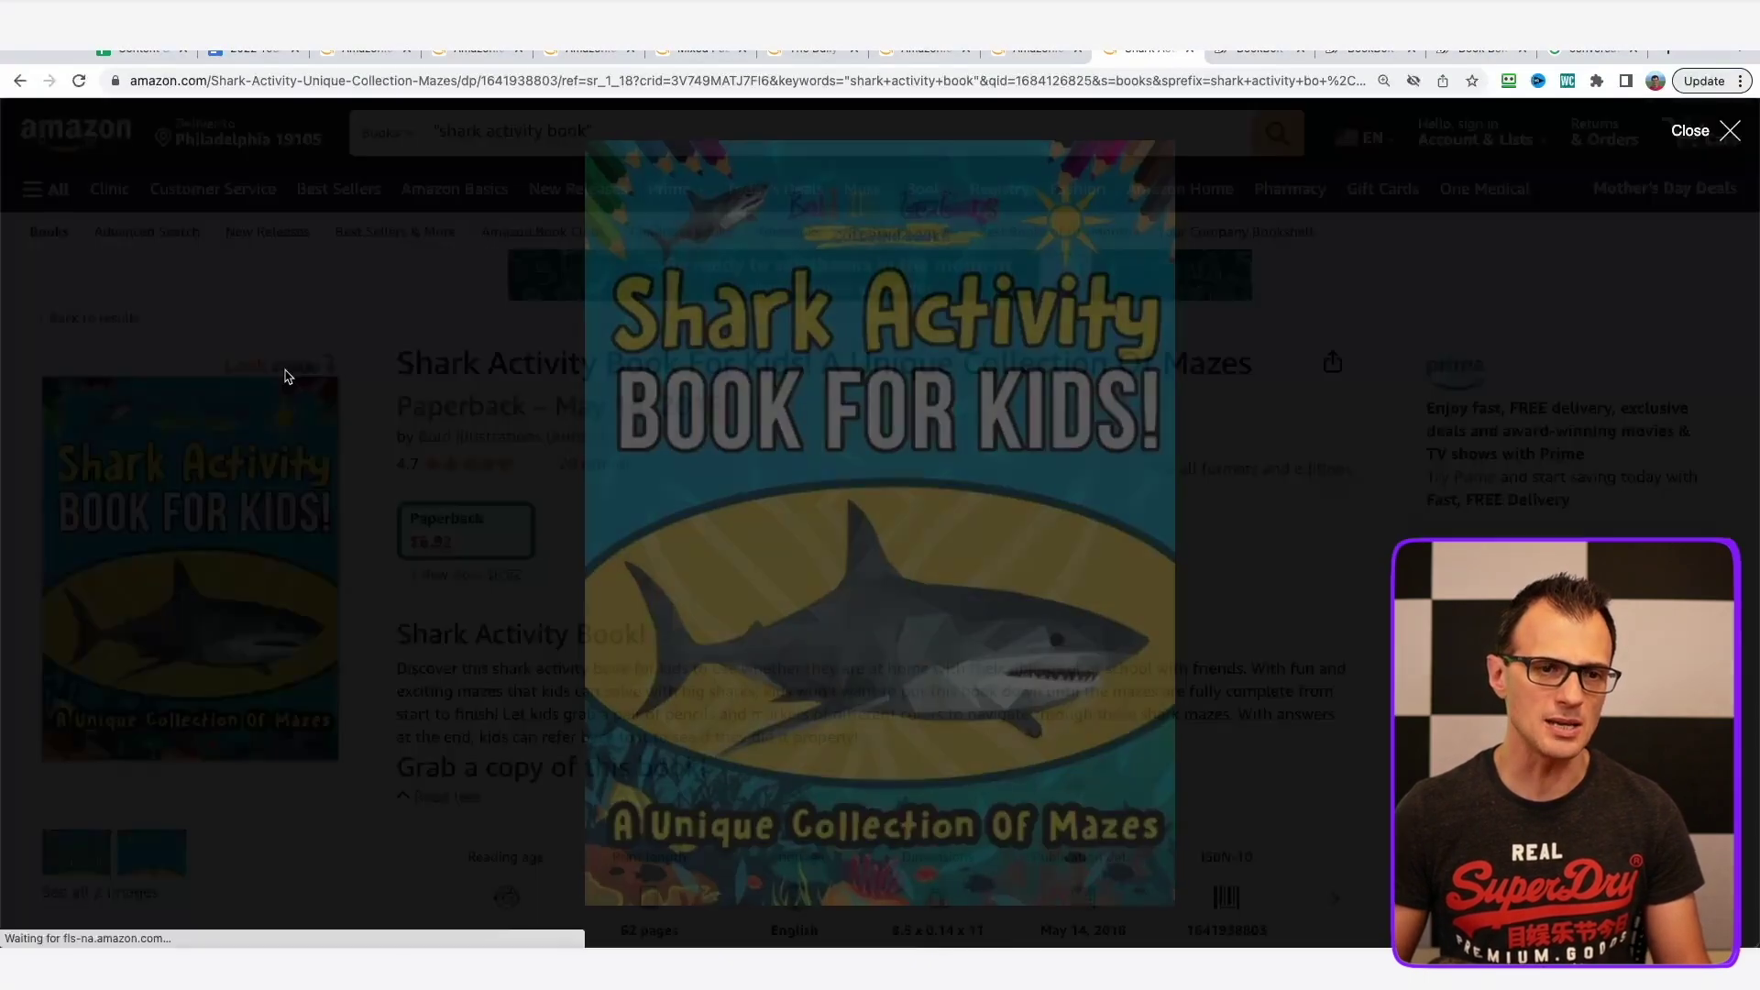
pyautogui.scroll(-10, 747, 576)
pyautogui.scroll(10, 747, 576)
pyautogui.scroll(-10, 761, 582)
pyautogui.scroll(-10, 777, 589)
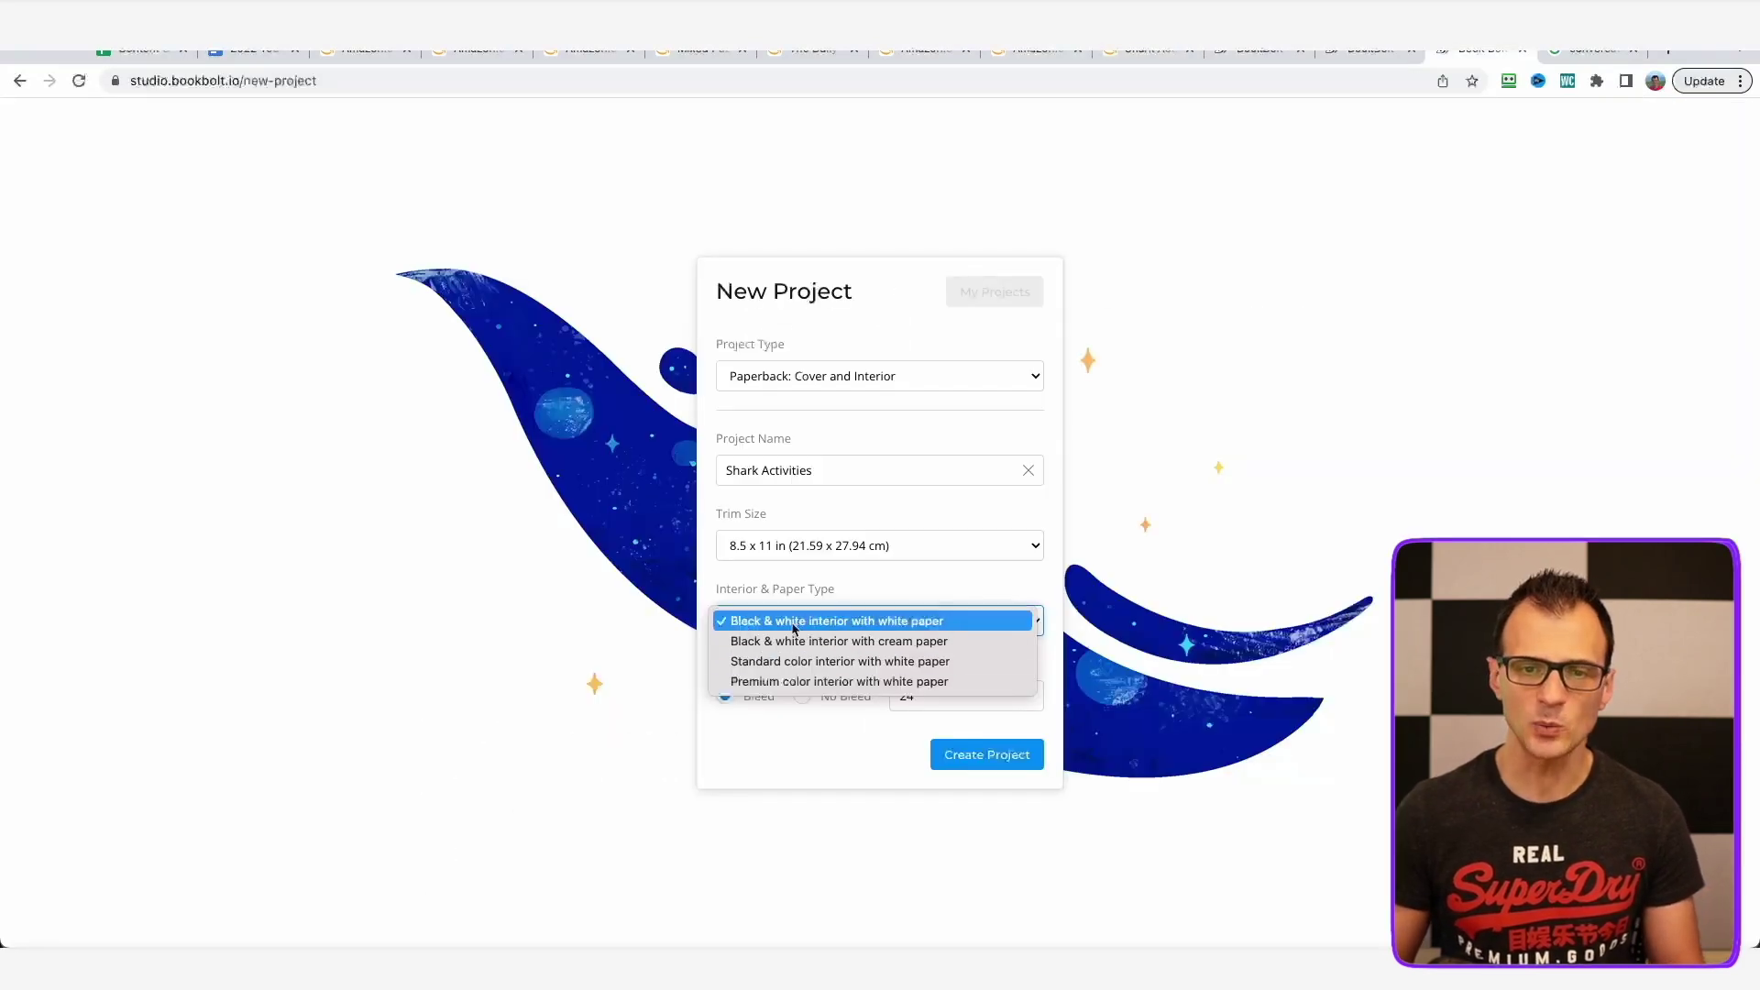
pyautogui.click(962, 622)
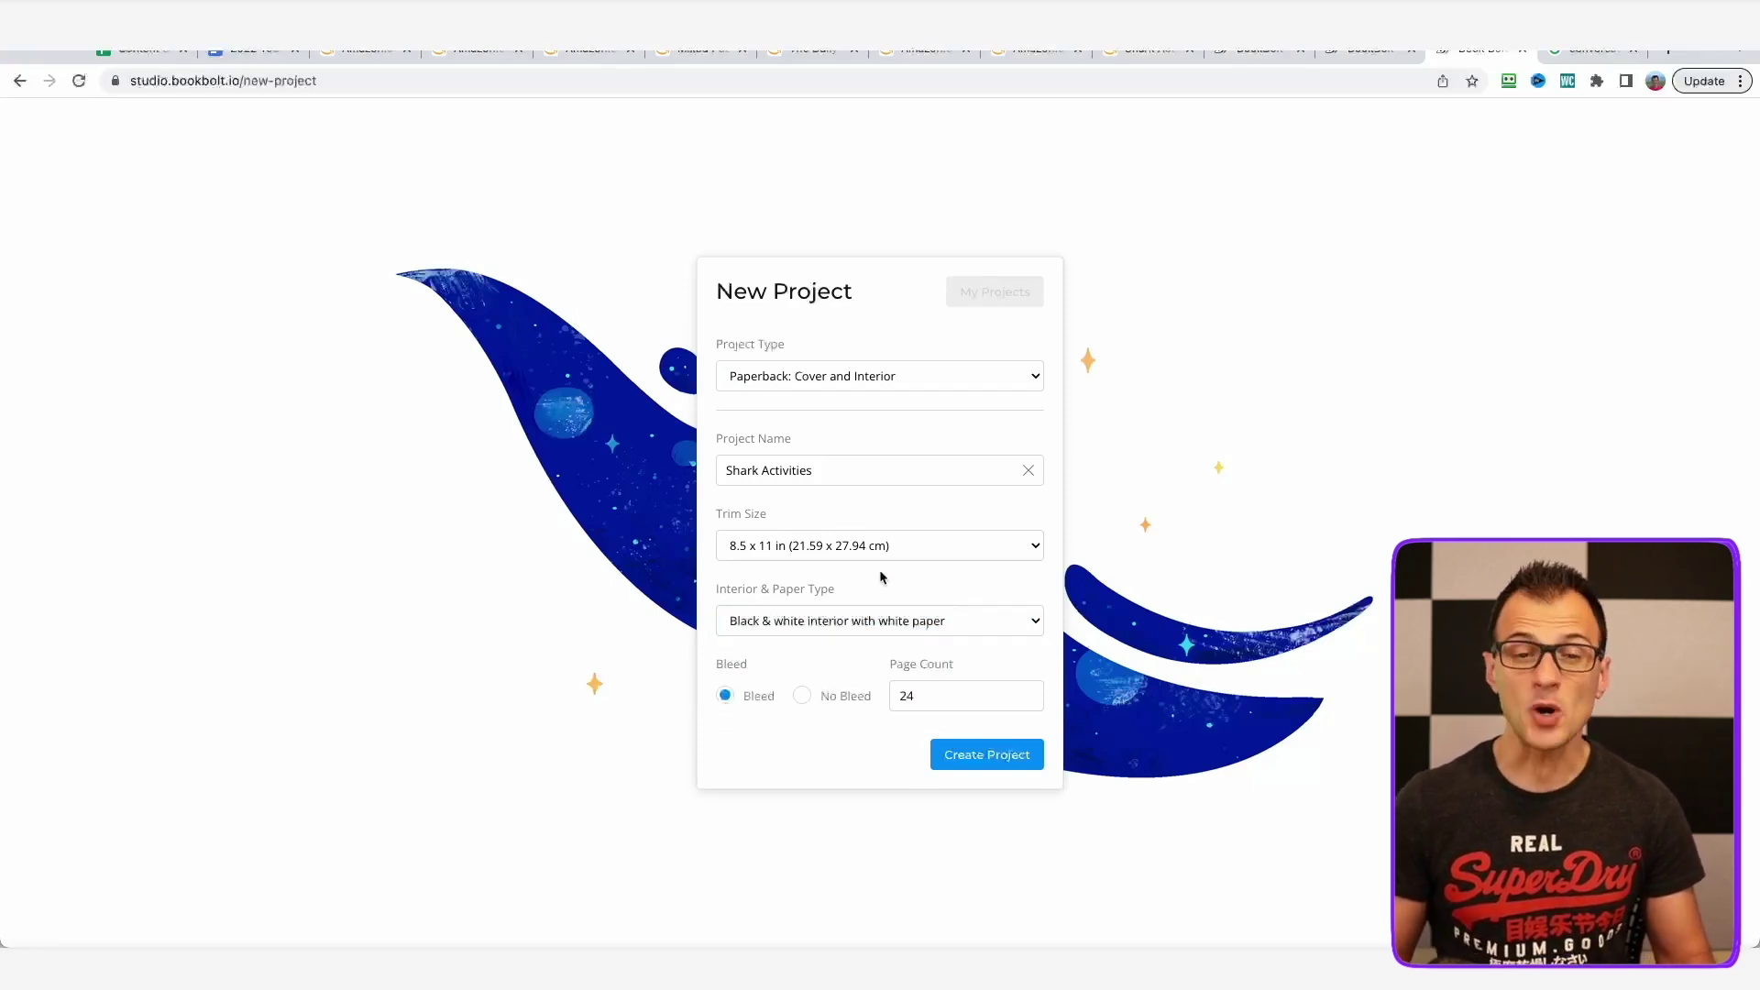
# Set the project to No Bleed and examine the page margins and shark borders in the Amazon sample.
pyautogui.click(803, 695)
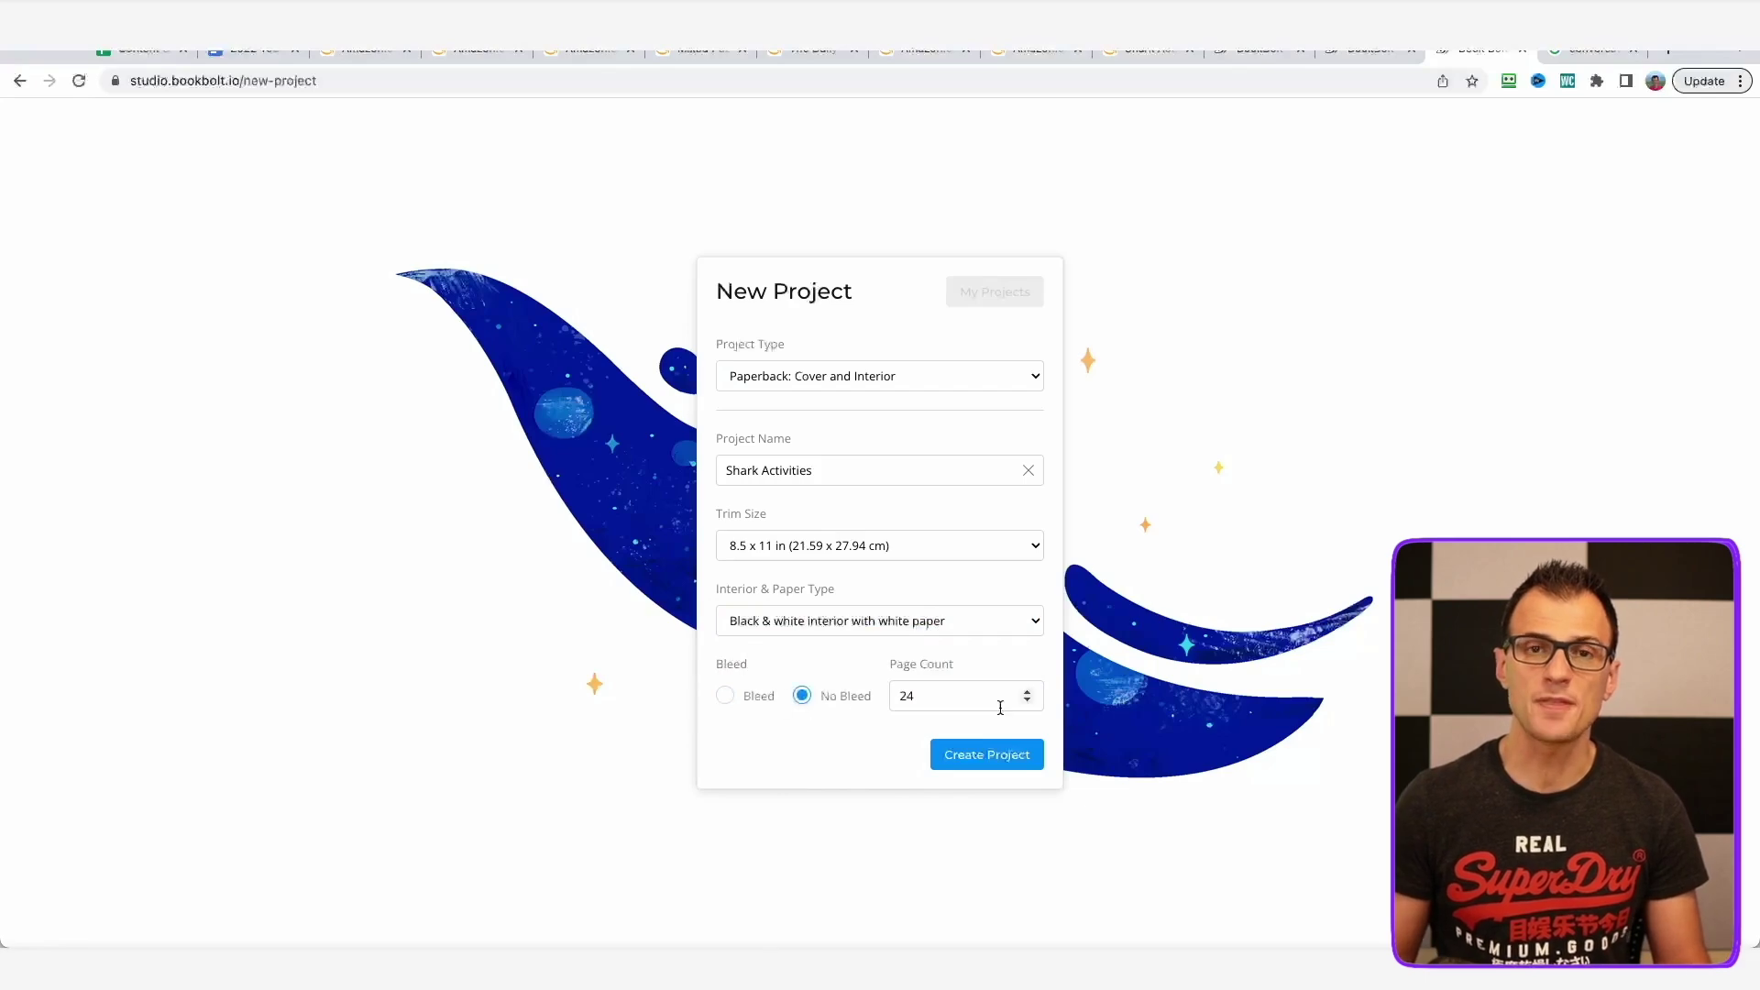
pyautogui.click(1146, 51)
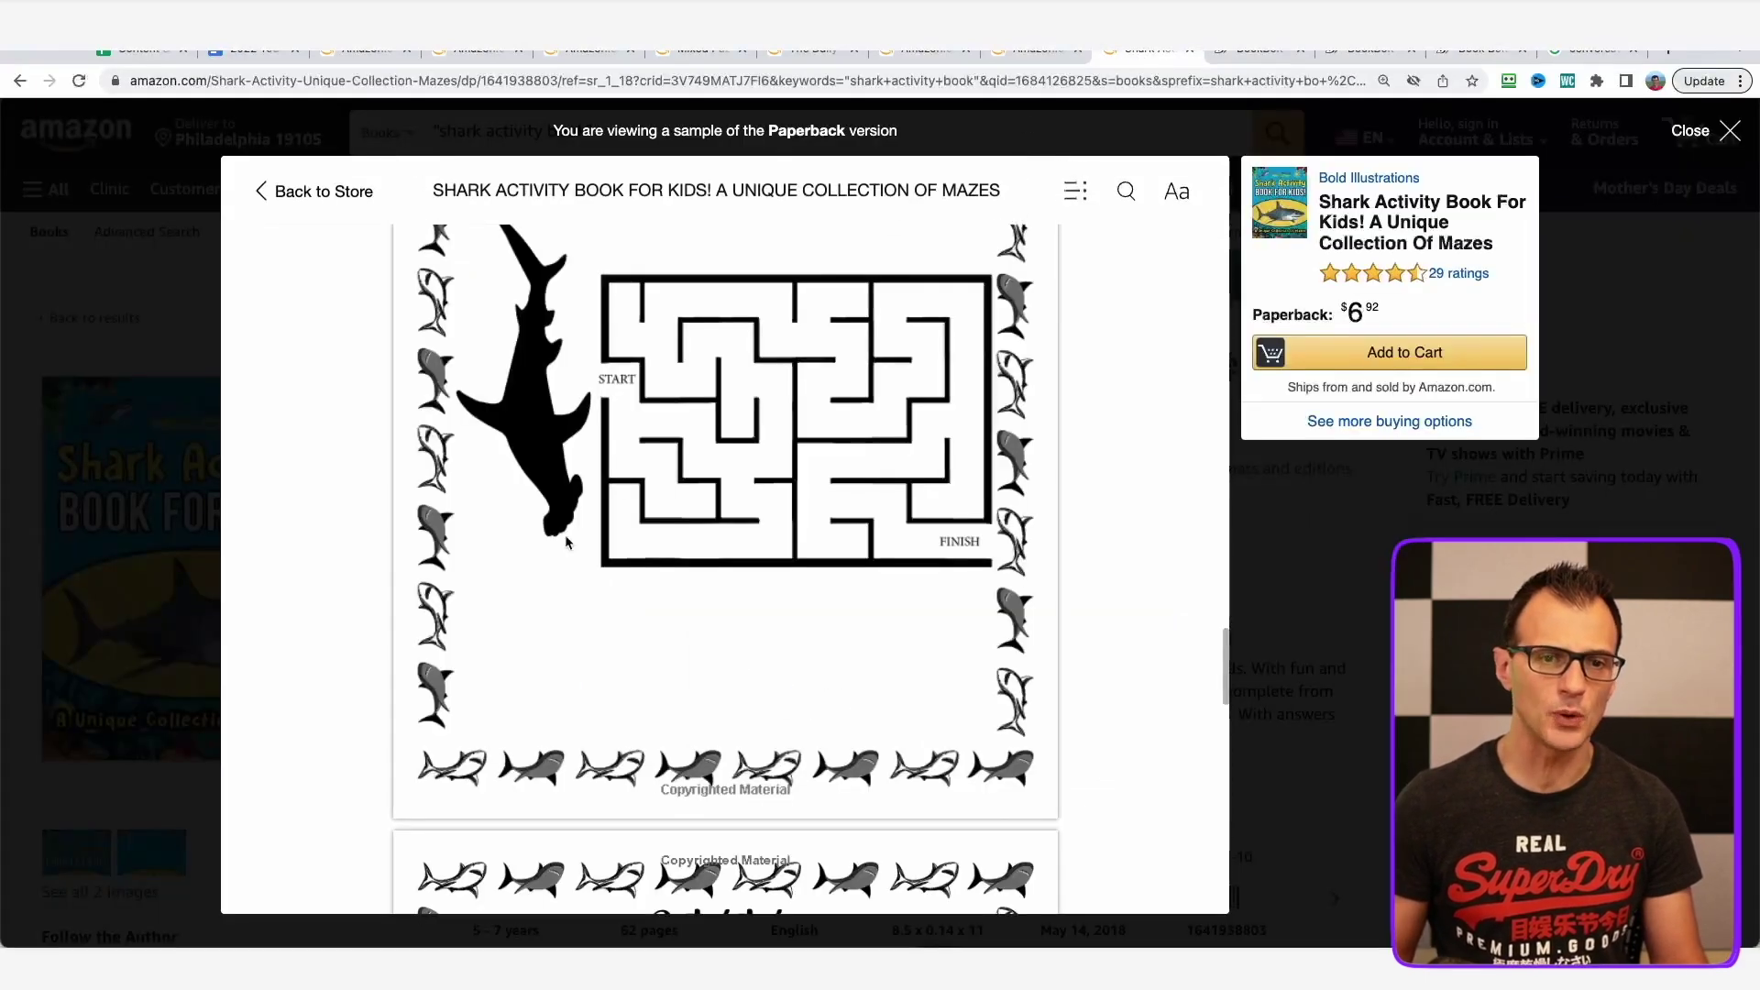
pyautogui.scroll(-5, 559, 536)
pyautogui.scroll(3, 495, 396)
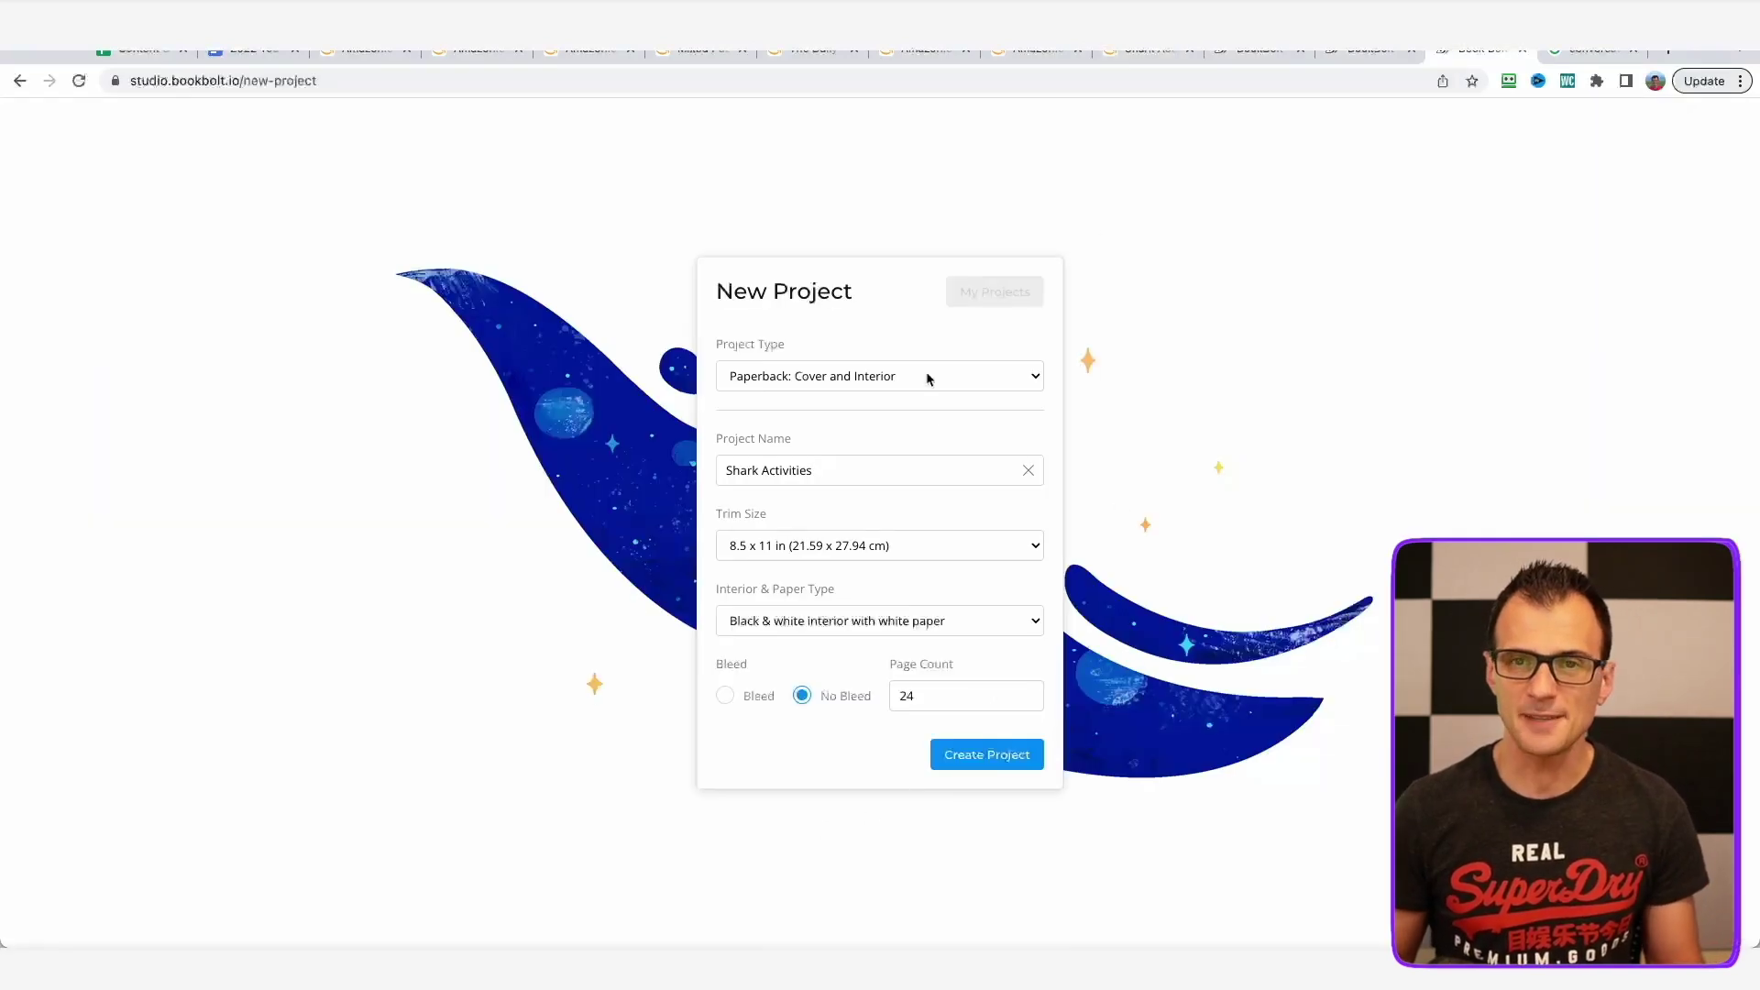
# Close the book sample and check the print length on the shark book's Amazon listing.
pyautogui.click(1164, 55)
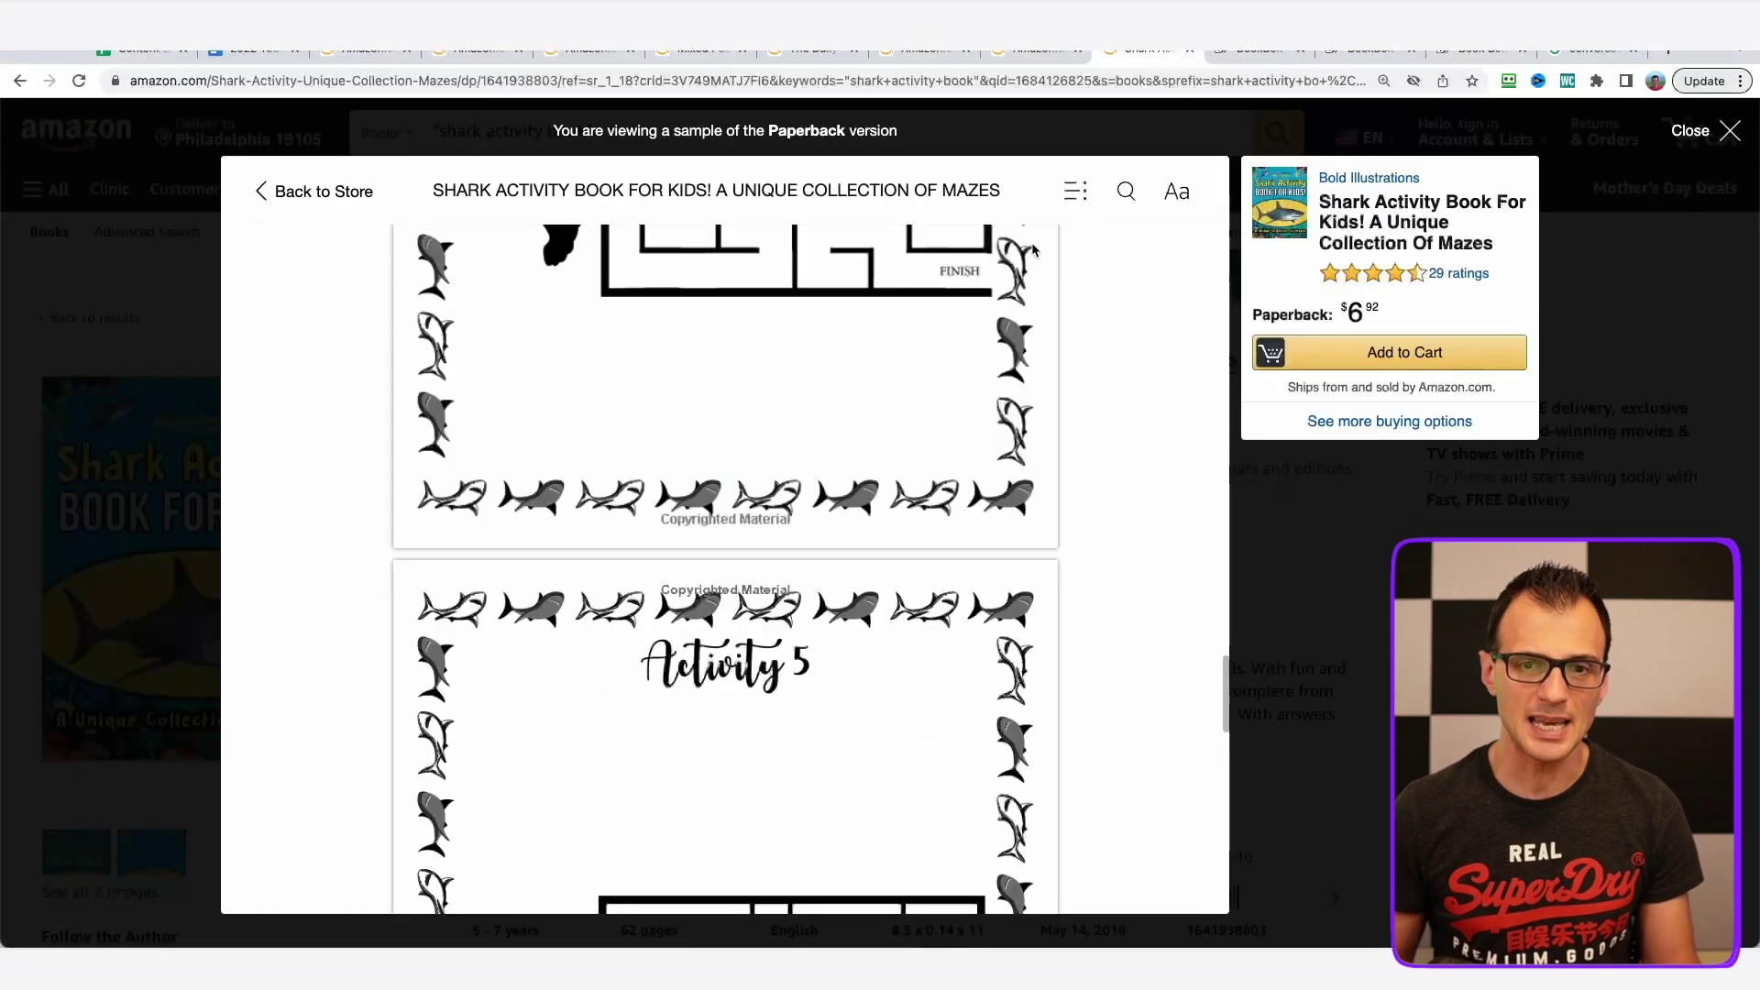
pyautogui.click(1712, 137)
pyautogui.scroll(-4, 709, 584)
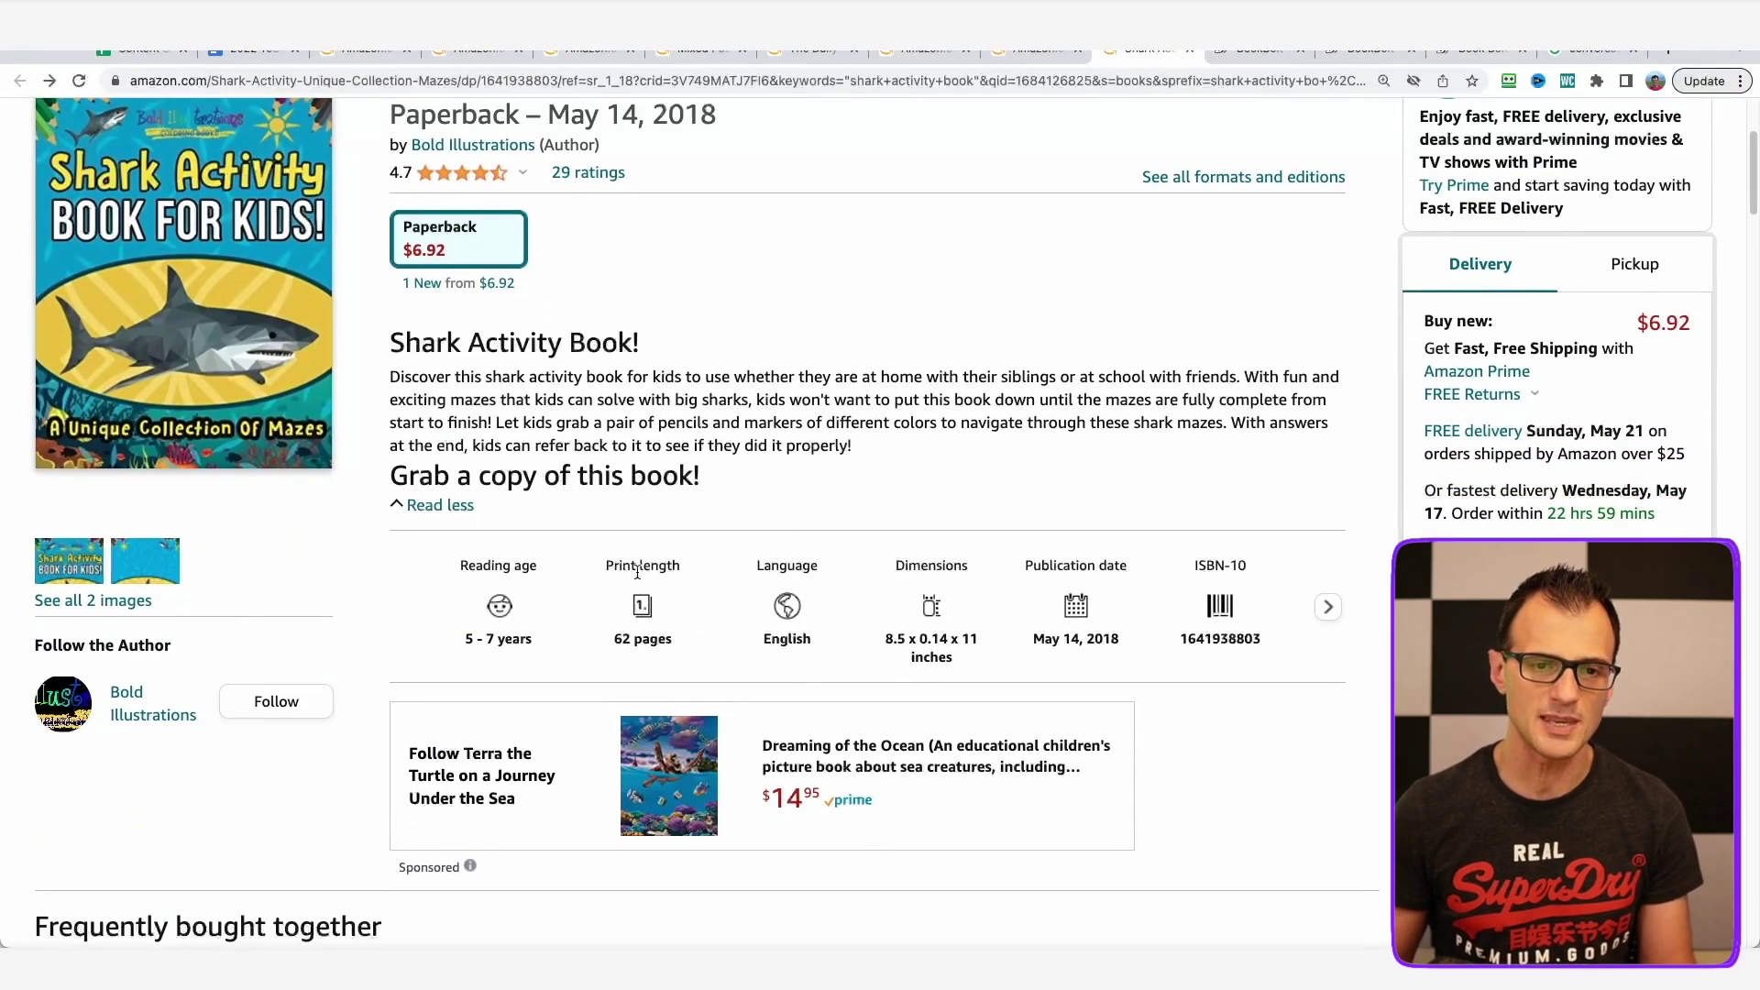
pyautogui.moveTo(684, 648); pyautogui.dragTo(587, 544)
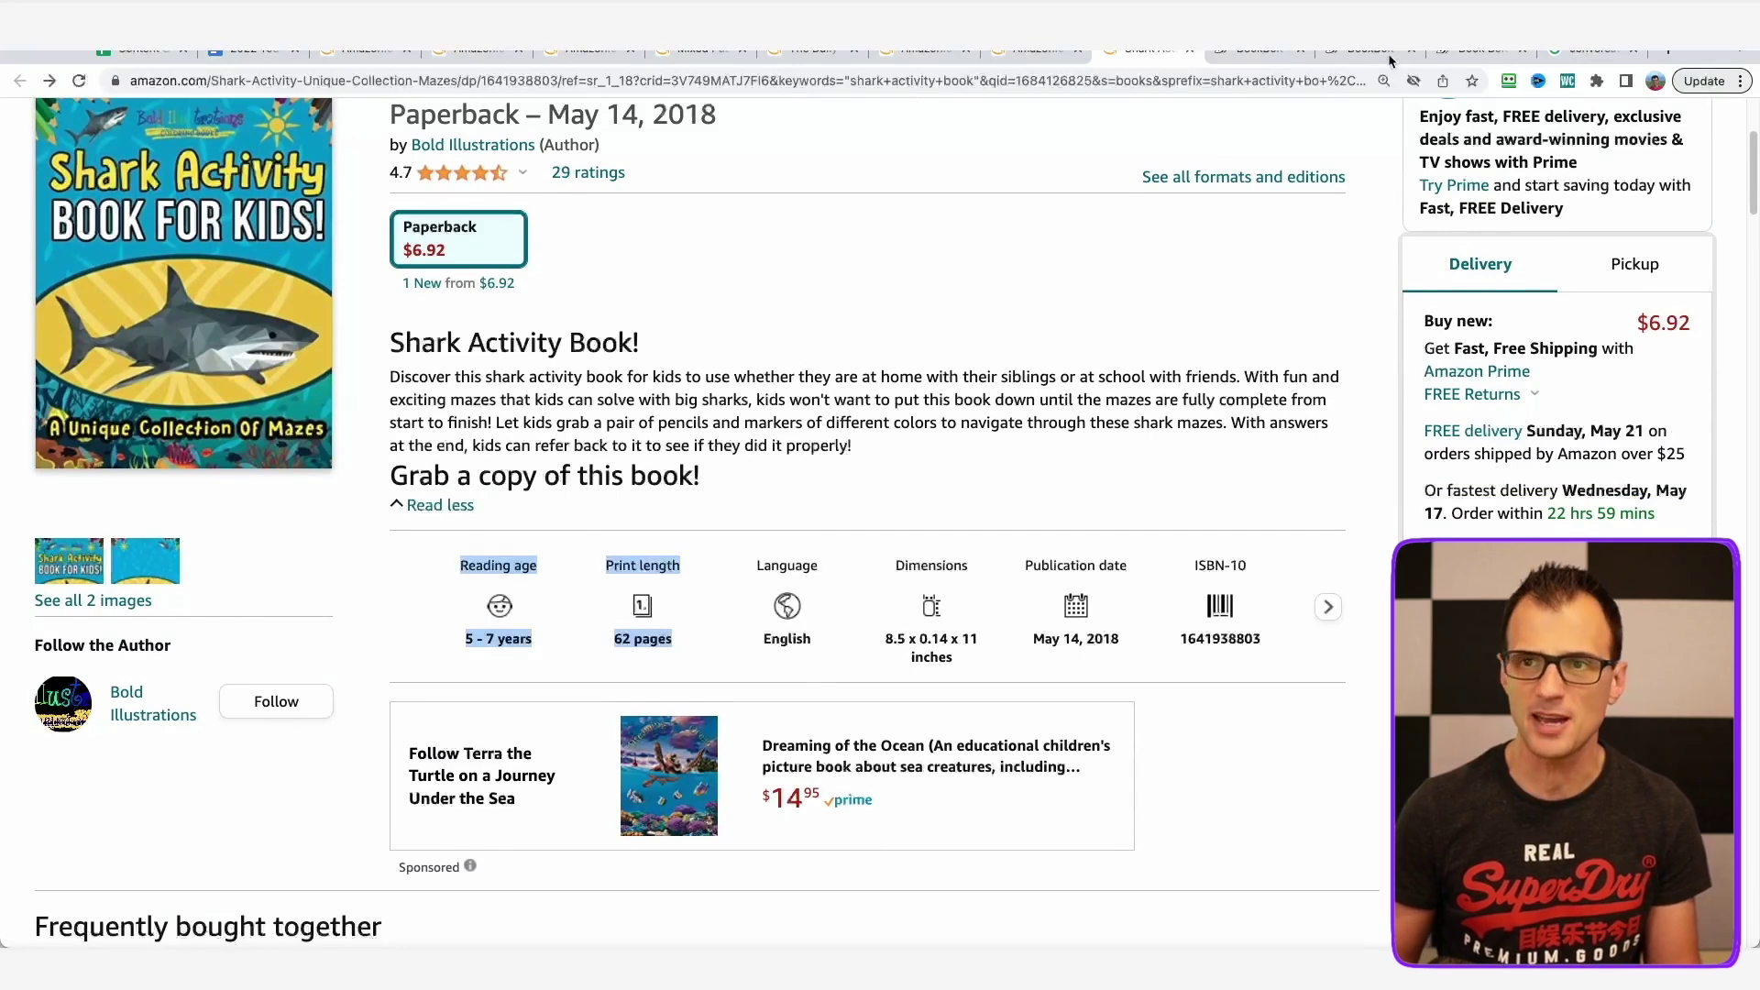
# Set the BookBolt project's page count to 64 and create the project.
pyautogui.click(1480, 50)
pyautogui.doubleClick(924, 694)
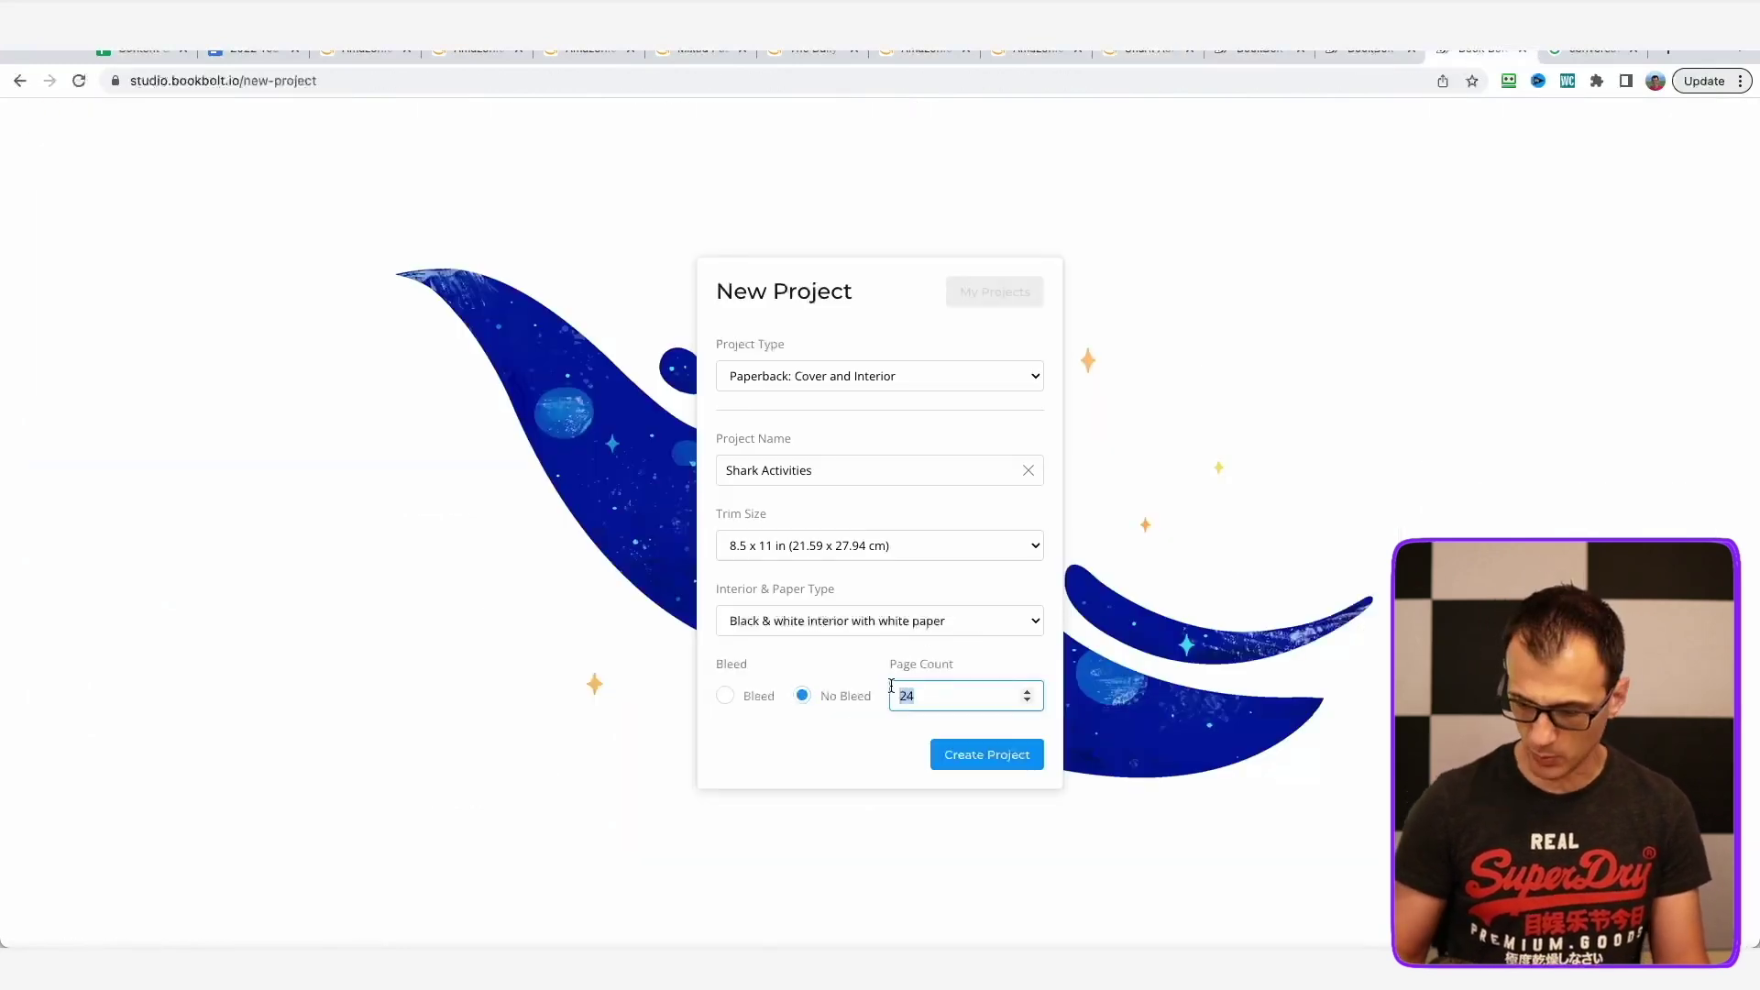
pyautogui.write('64')
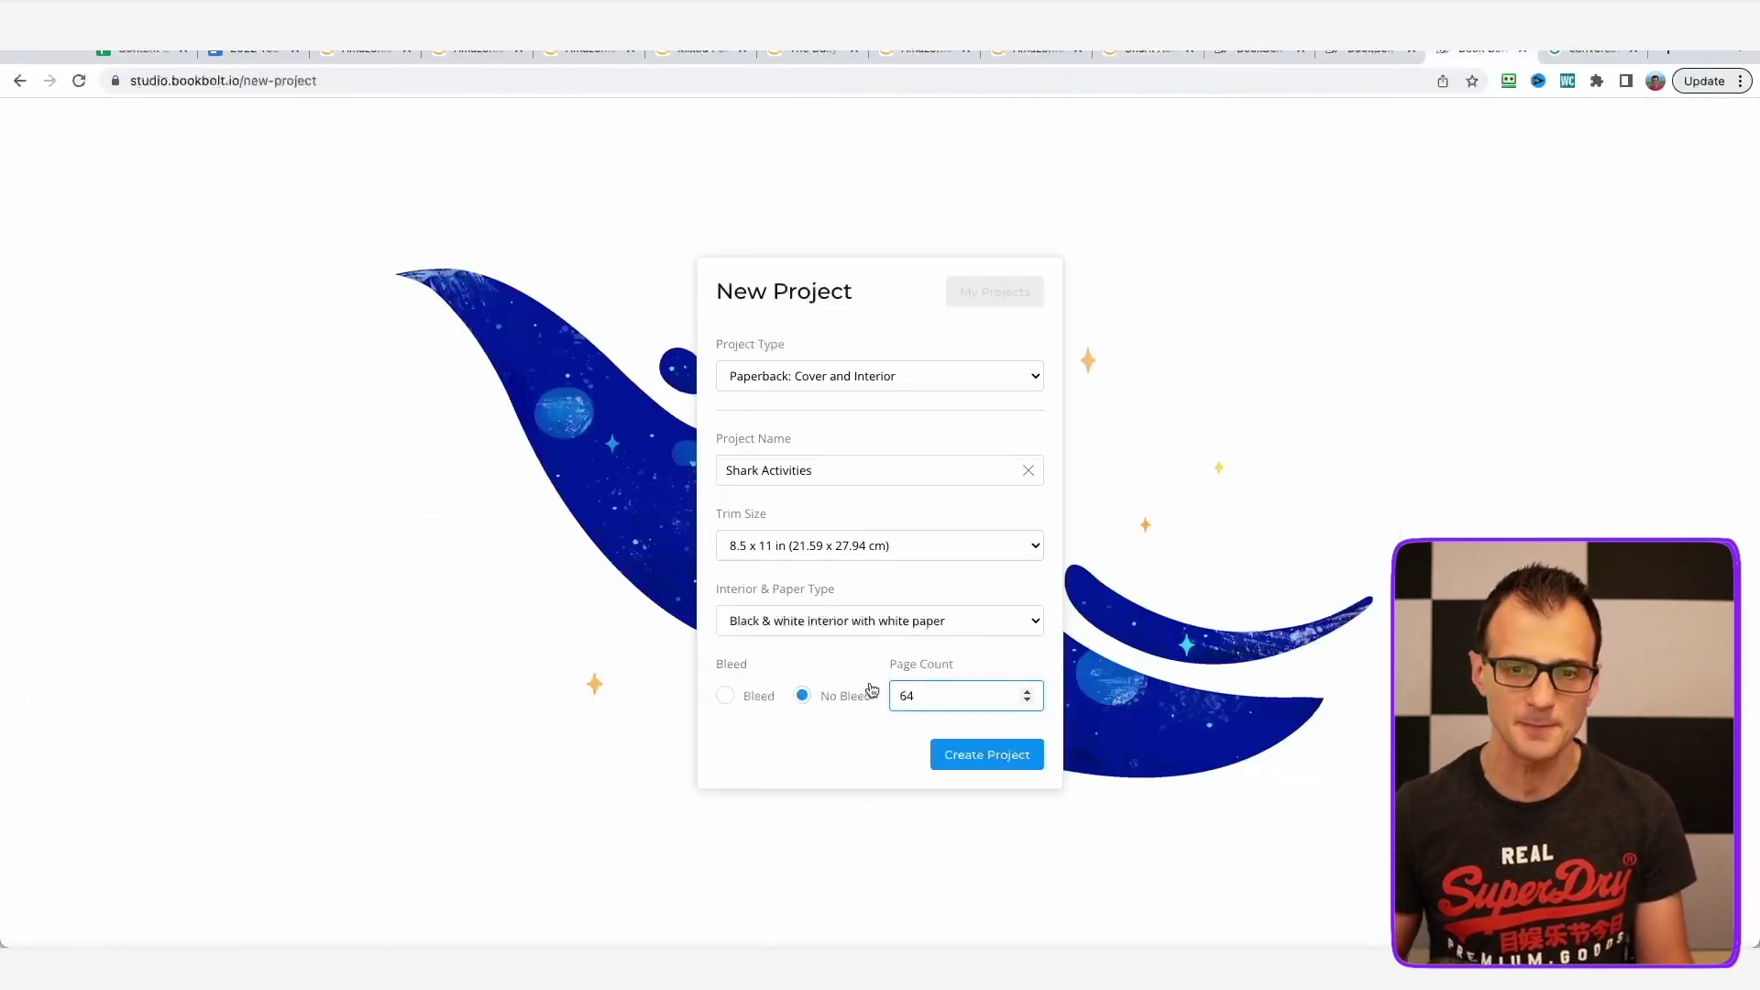
pyautogui.click(961, 764)
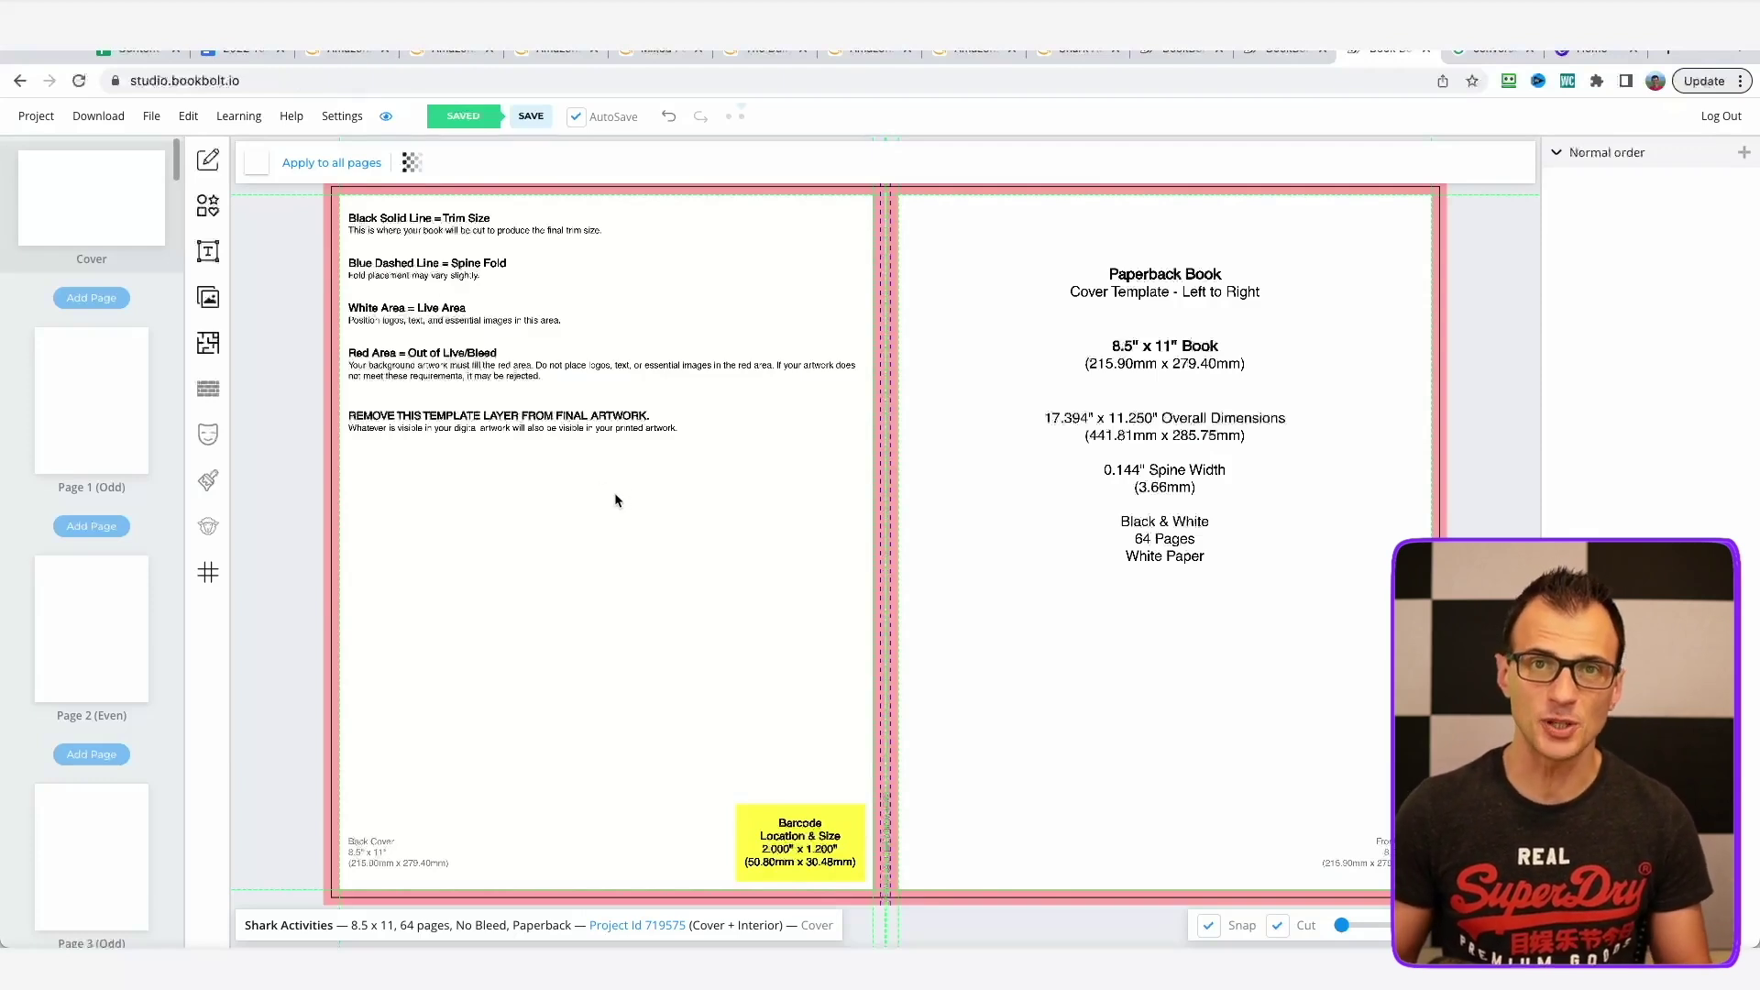
# Open the image library and look through its Pixabay, Unsplash and uploaded image sources.
pyautogui.click(209, 299)
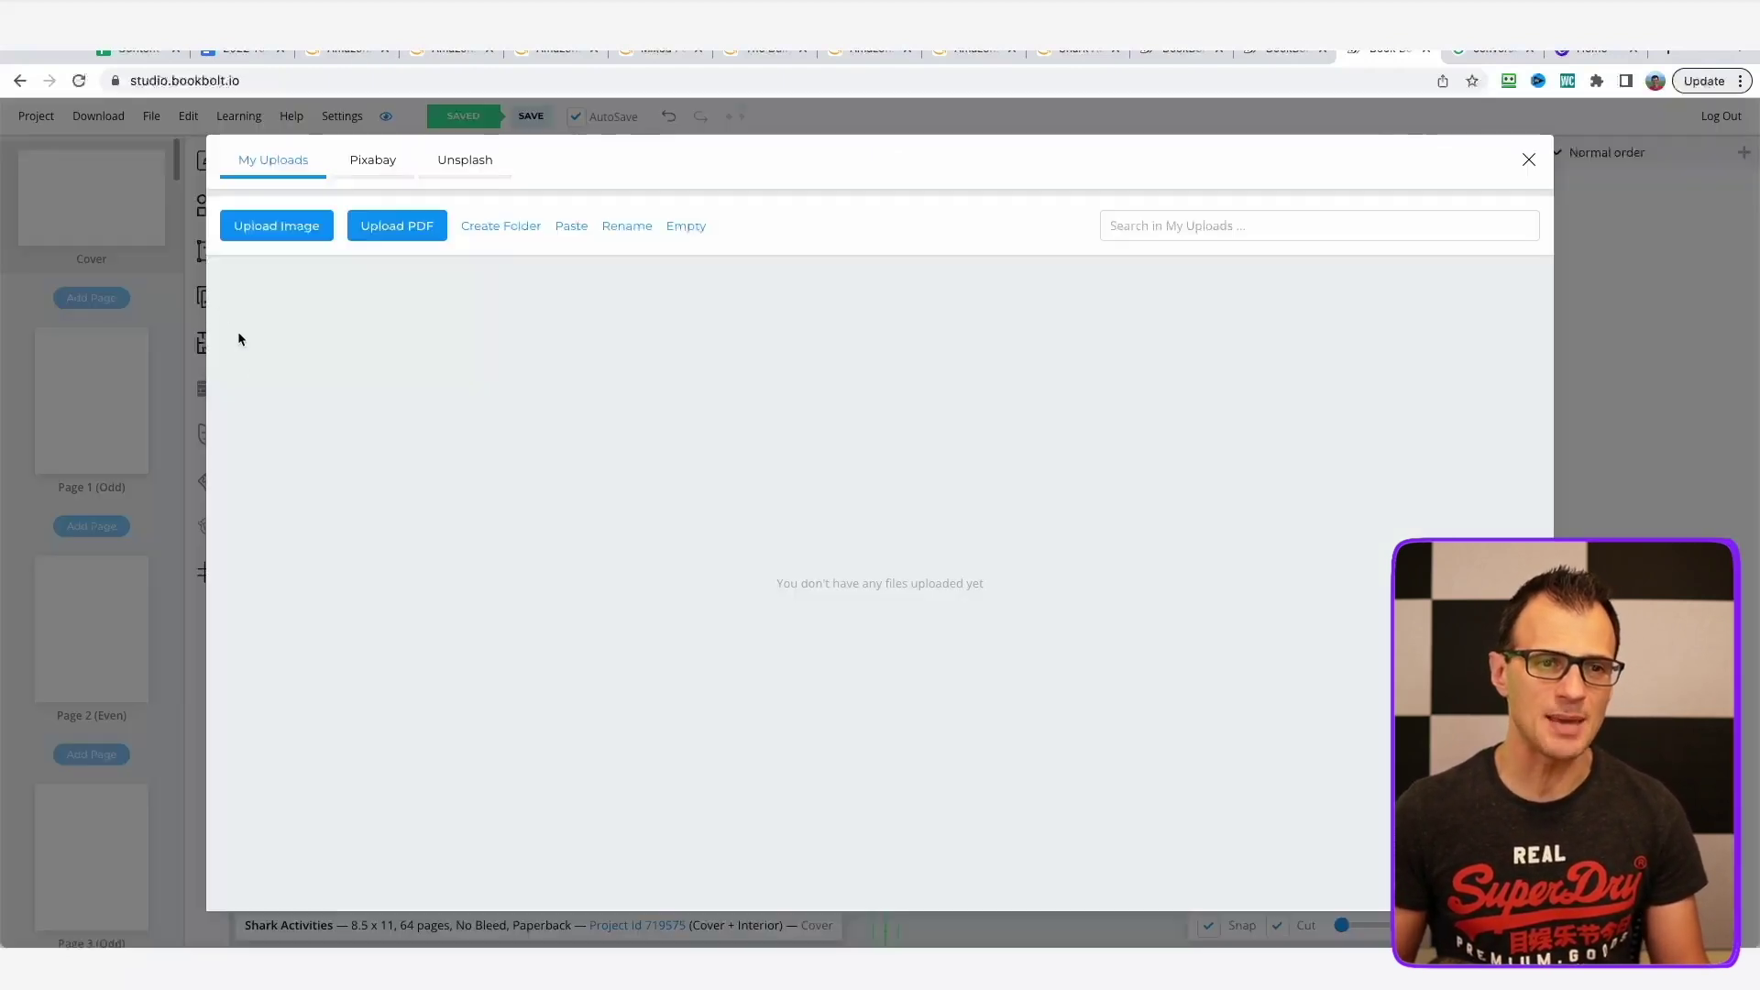
pyautogui.click(376, 172)
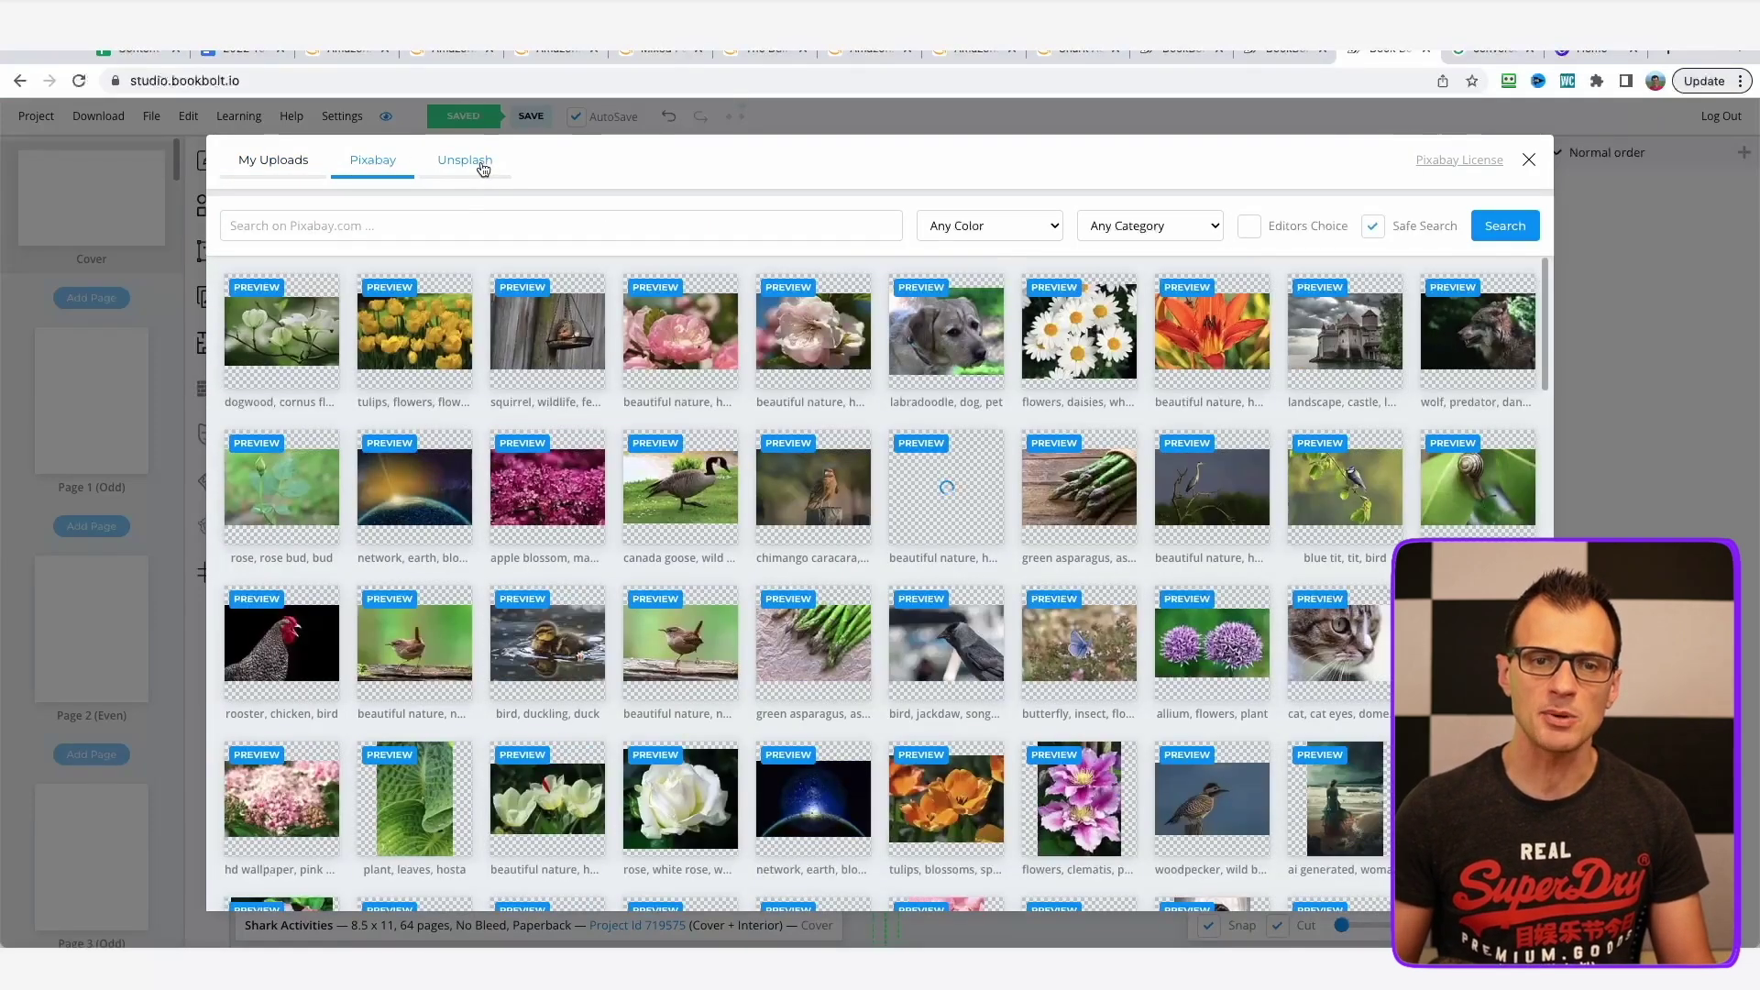
pyautogui.click(486, 165)
pyautogui.click(318, 170)
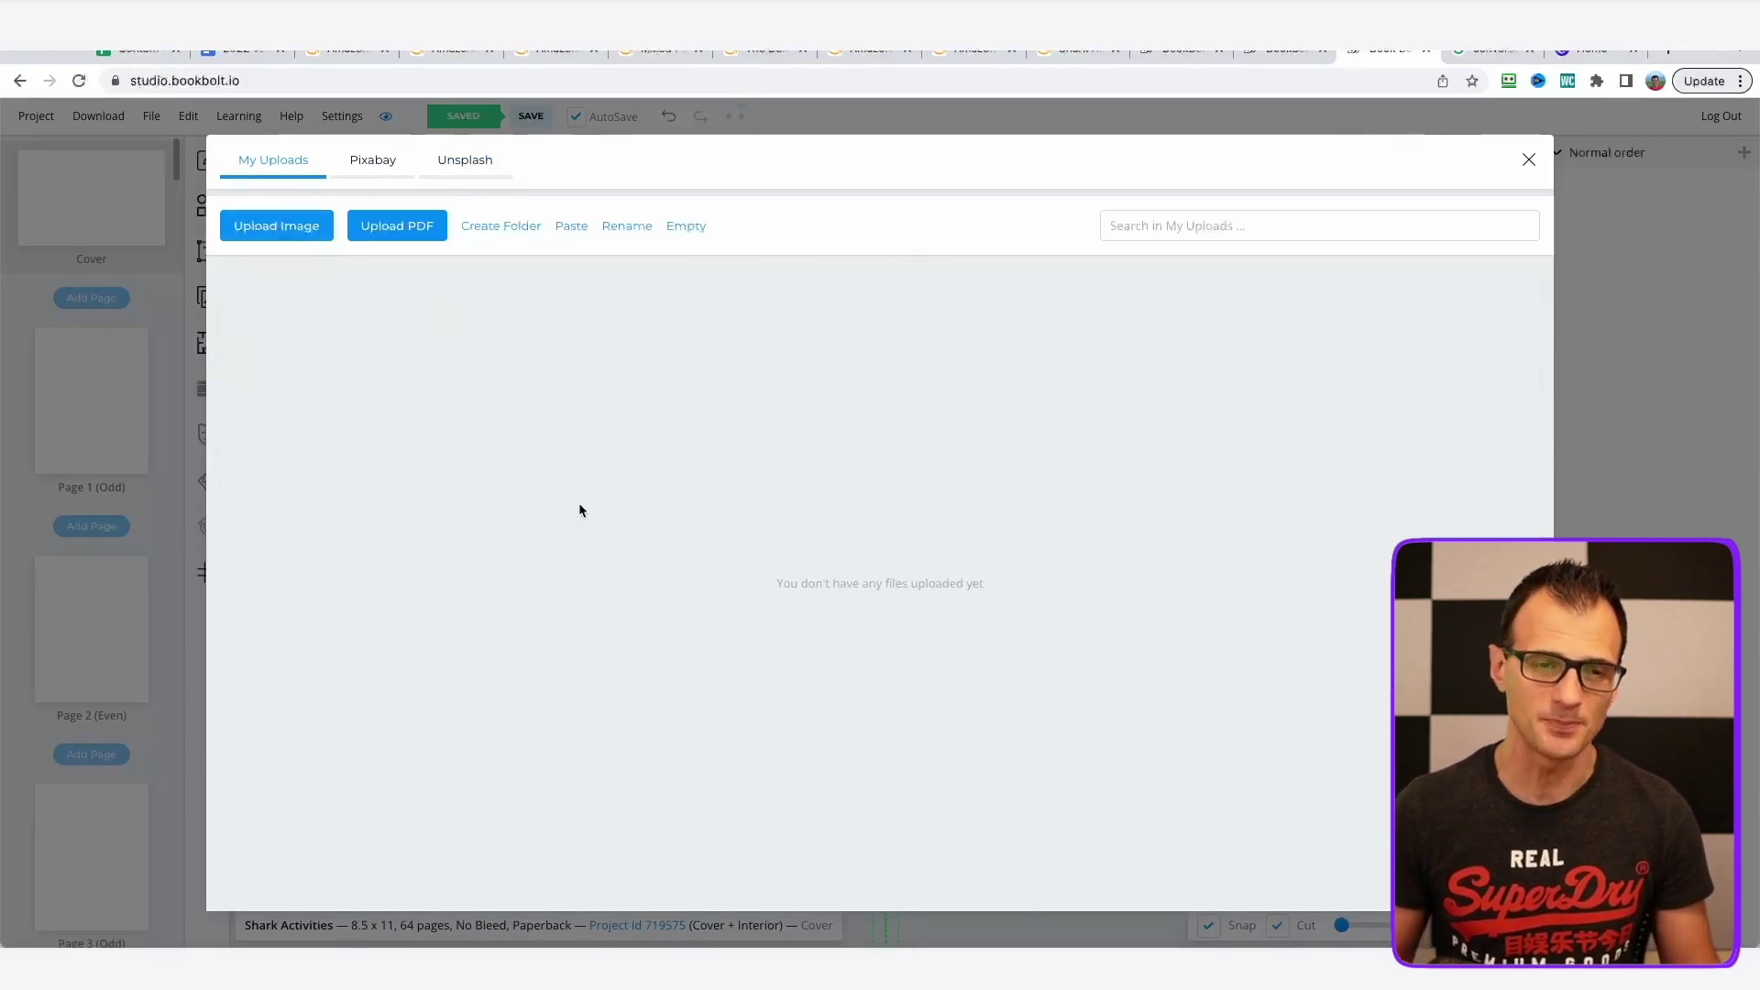
# Search Pixabay for "shark cartoon" and place the grey toothy shark image on the front cover.
pyautogui.click(372, 159)
pyautogui.write('shark cartoon')
pyautogui.press('Return')
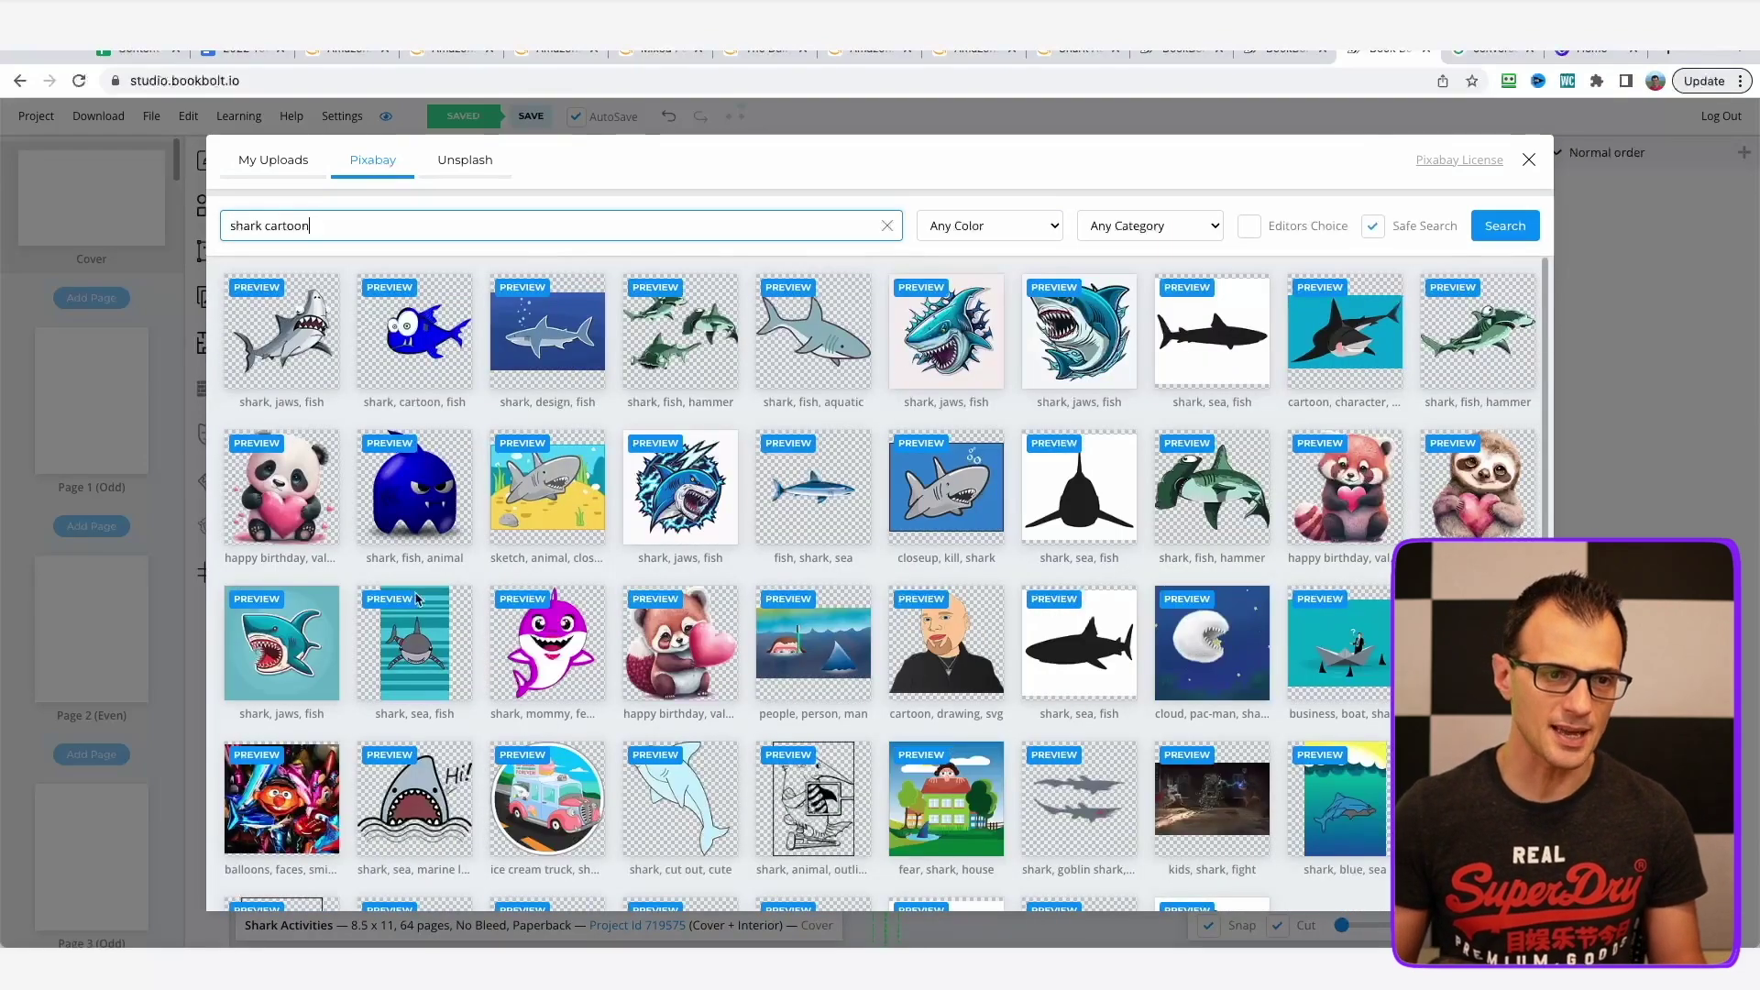
pyautogui.click(295, 339)
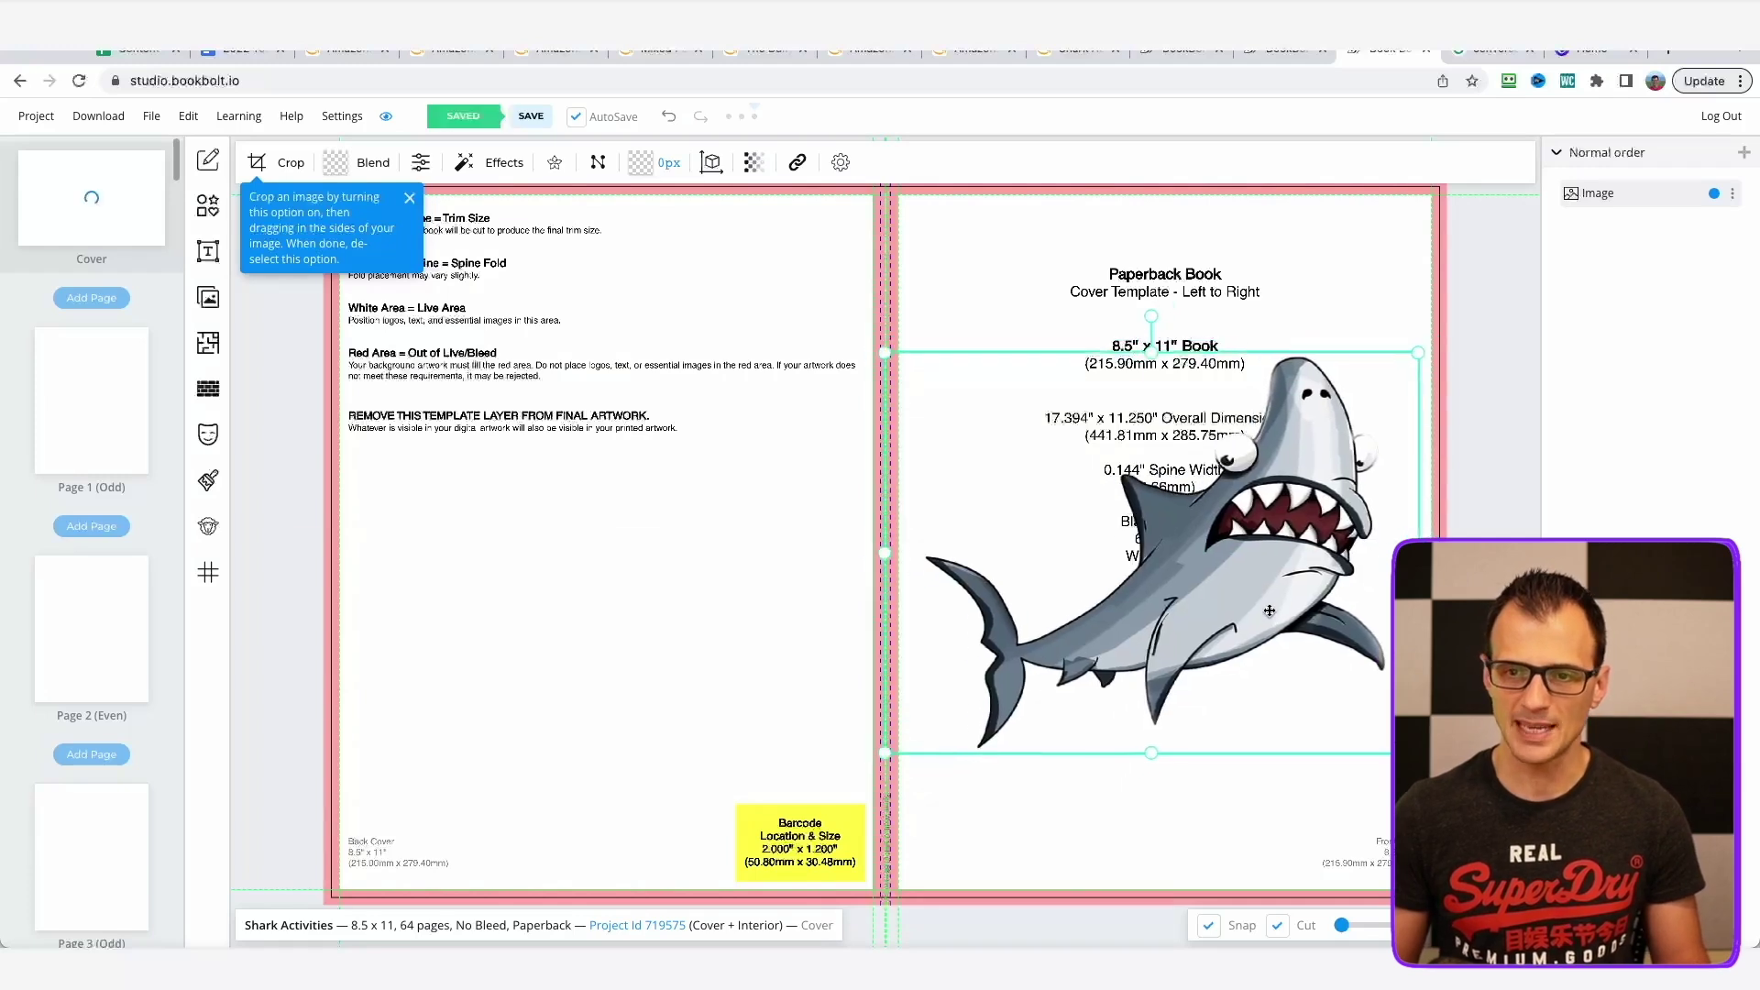
pyautogui.moveTo(1285, 634); pyautogui.dragTo(1287, 636)
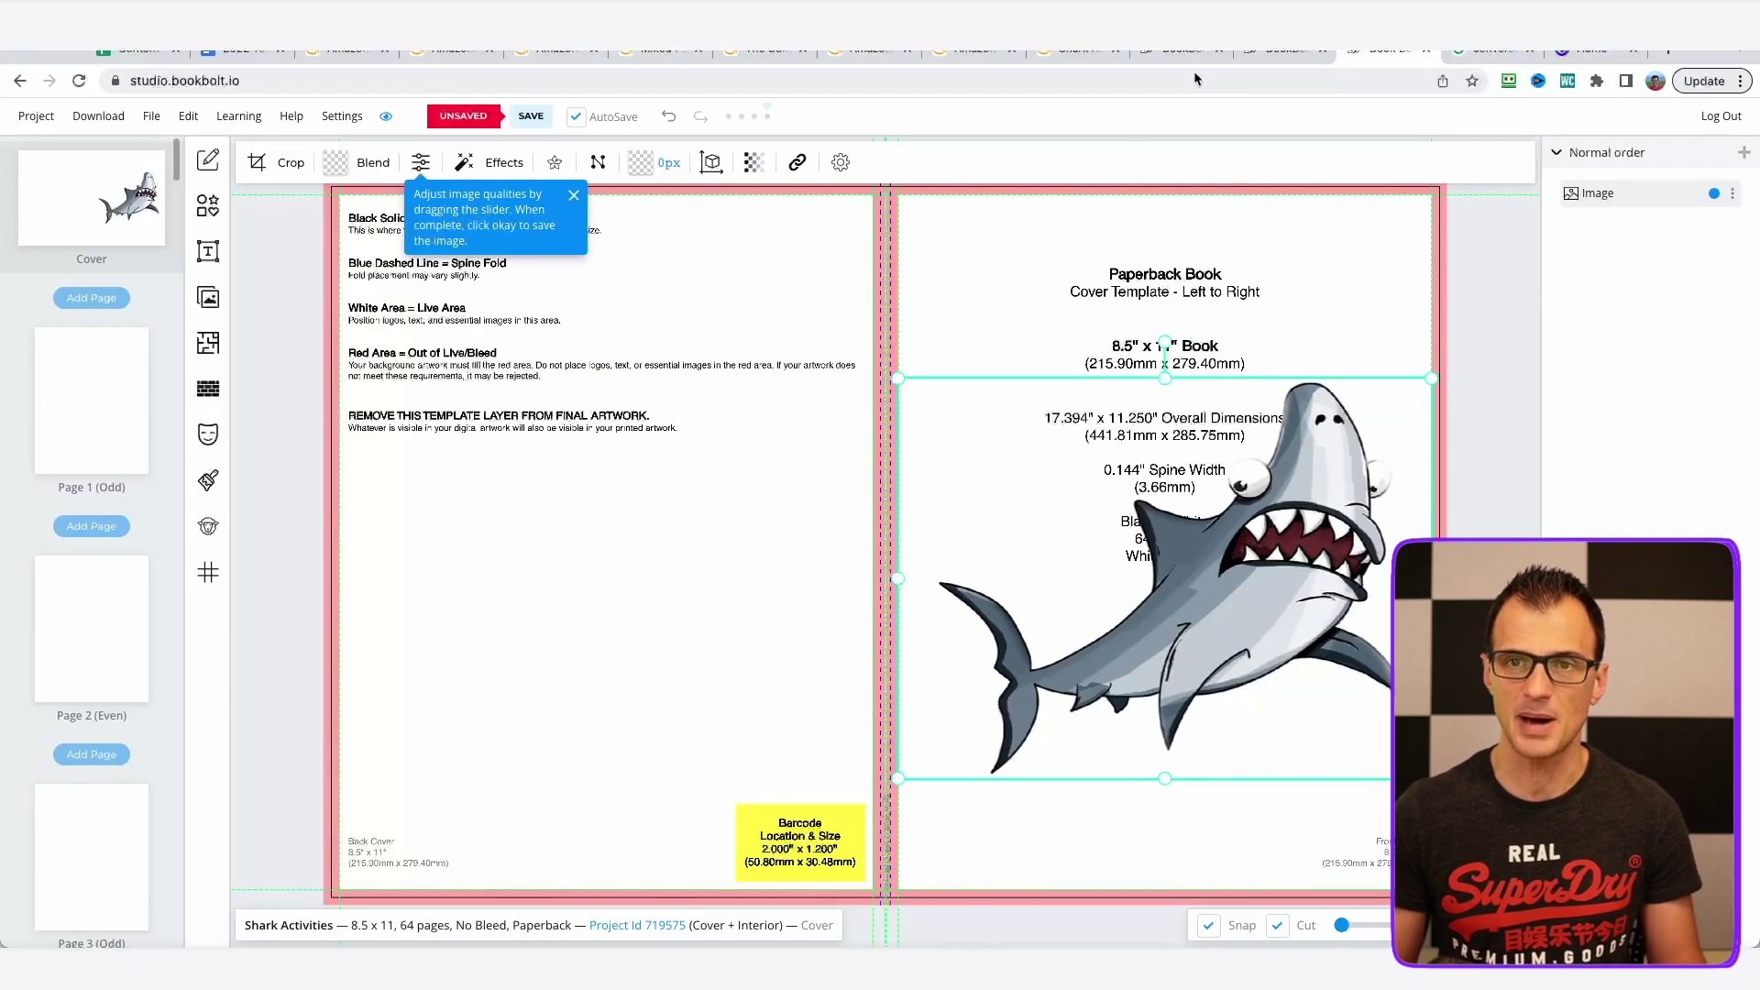
# Examine the front and back cover images on the shark book's Amazon listing.
pyautogui.click(1072, 48)
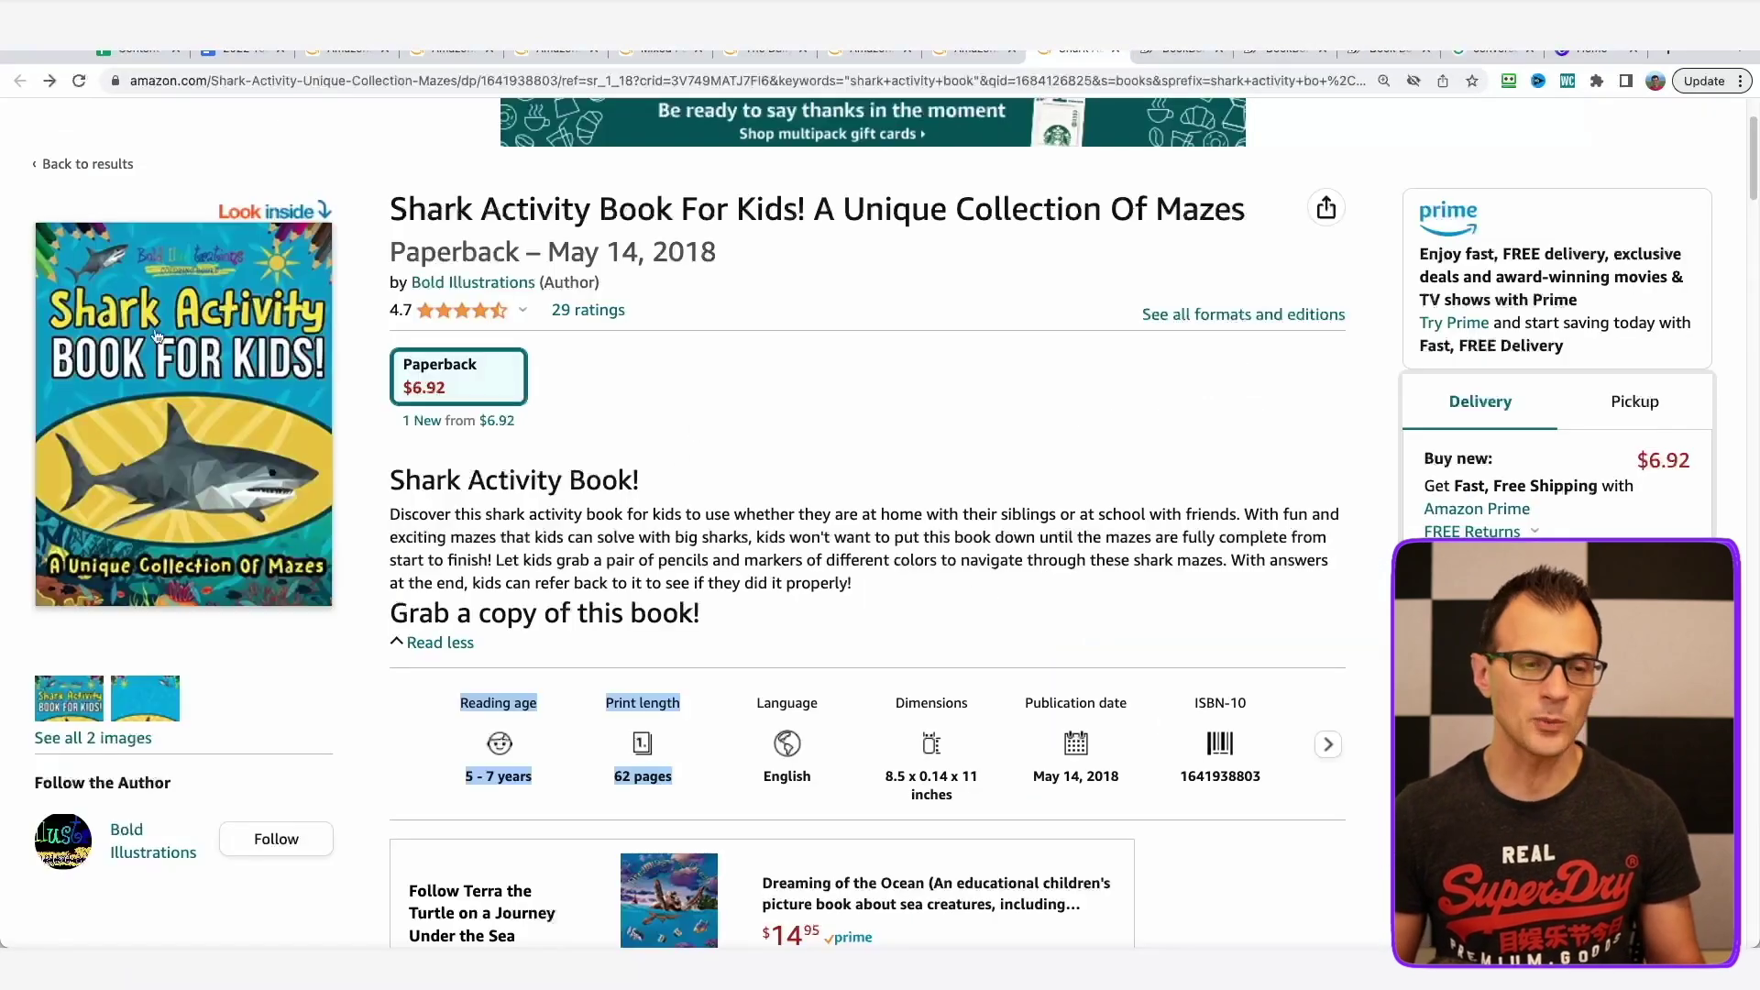
pyautogui.click(55, 700)
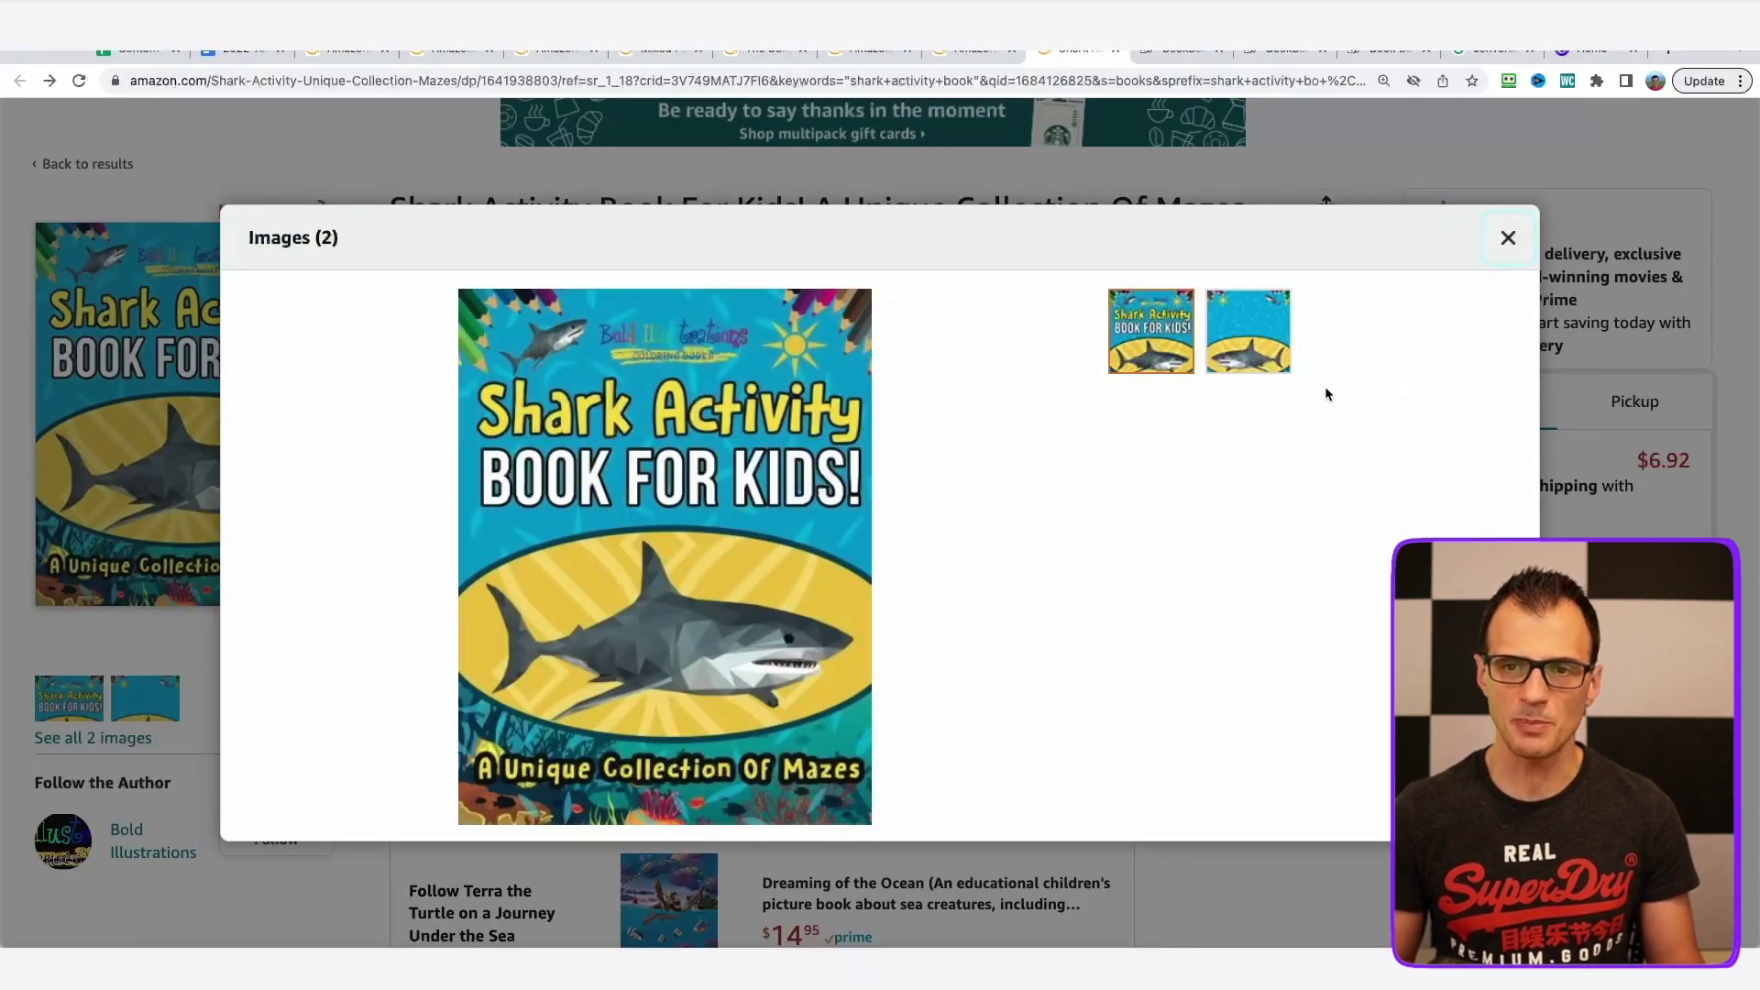
pyautogui.click(1258, 345)
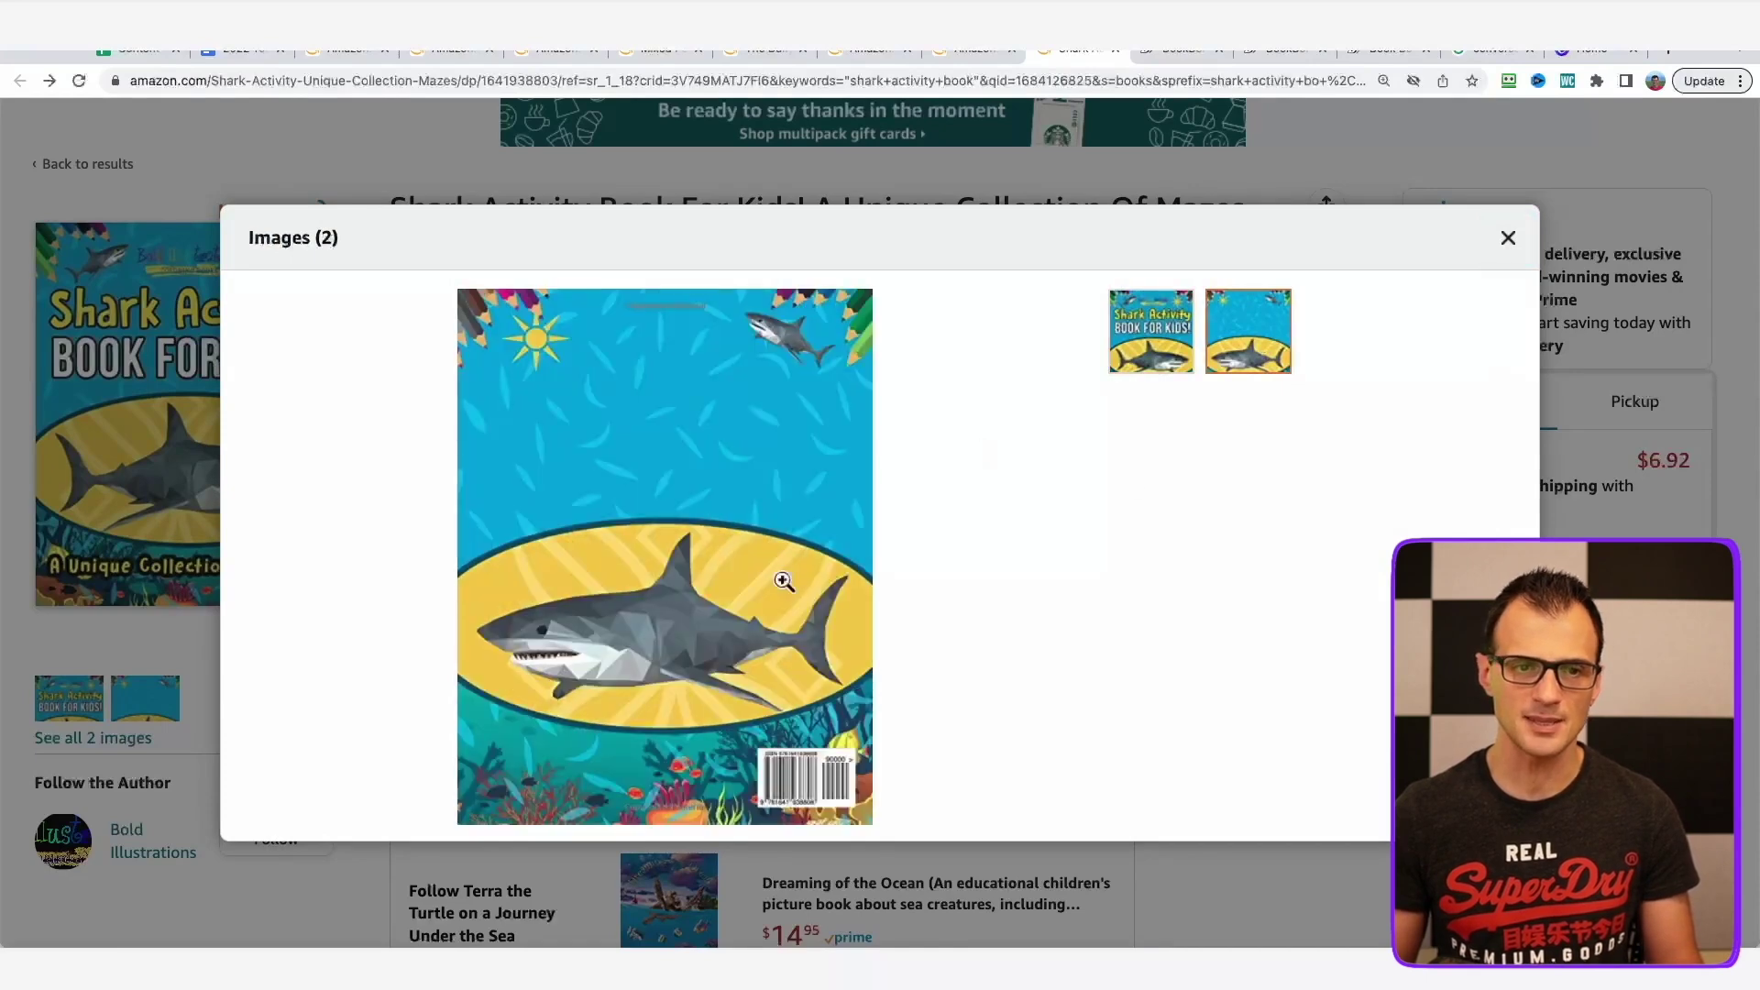
pyautogui.click(1177, 361)
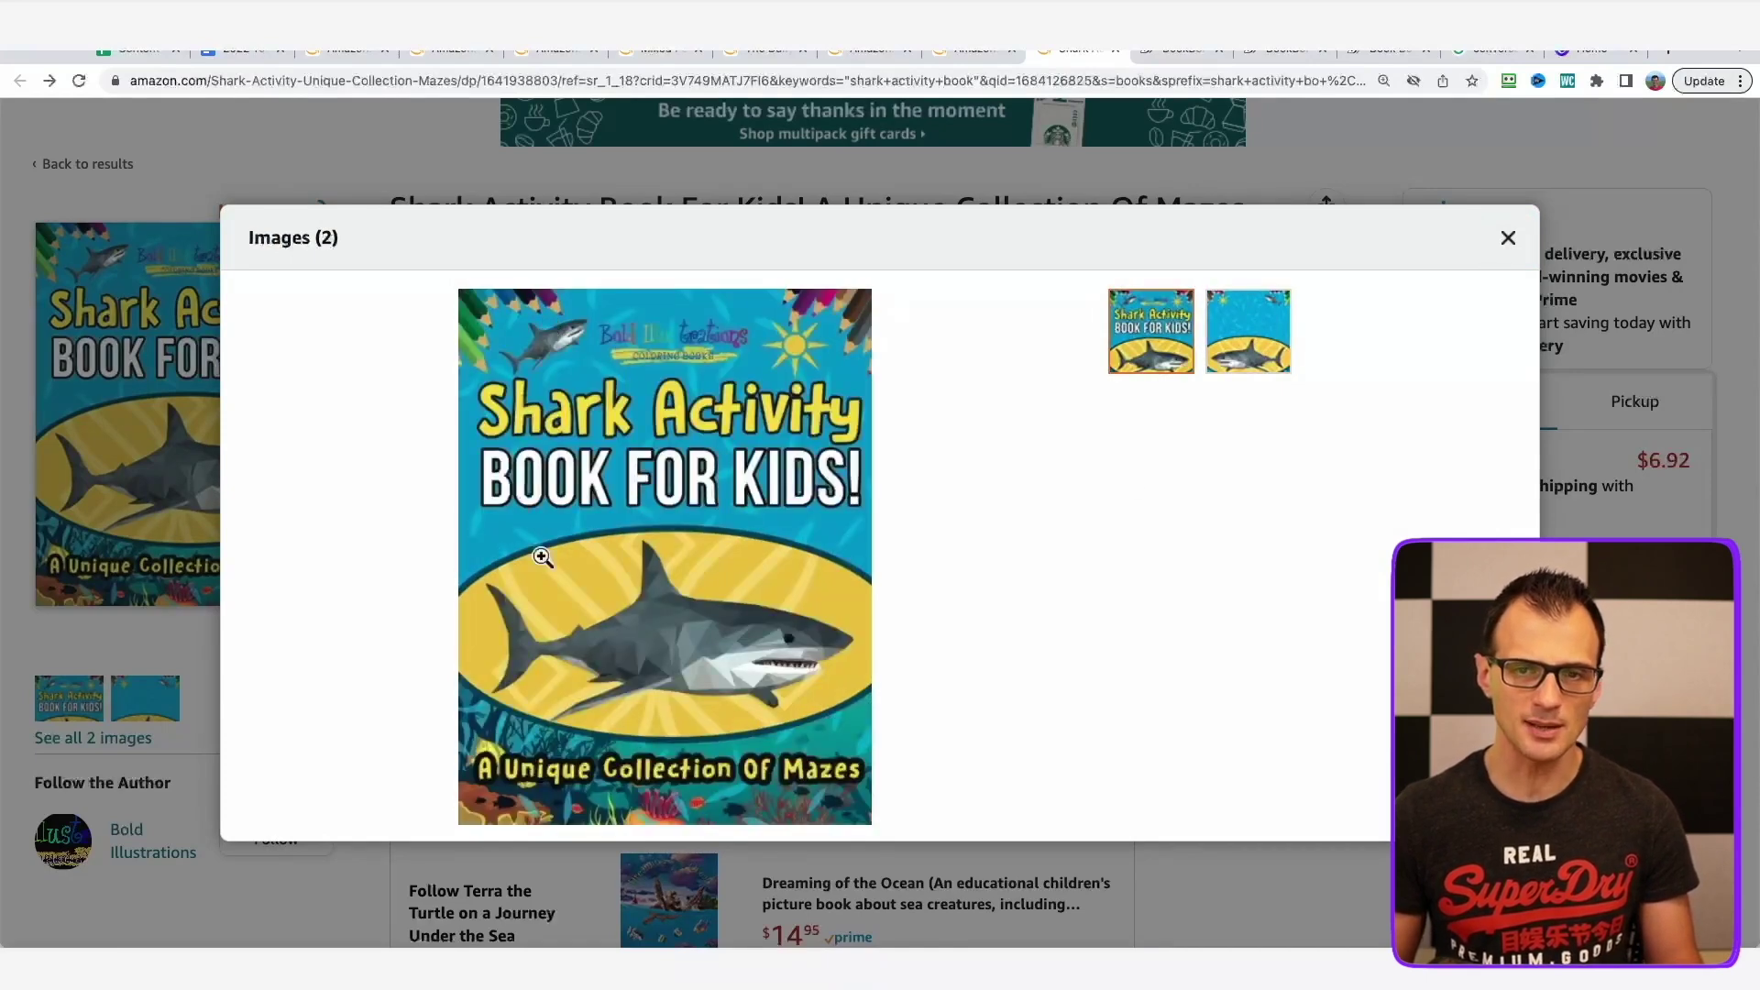
pyautogui.click(1267, 354)
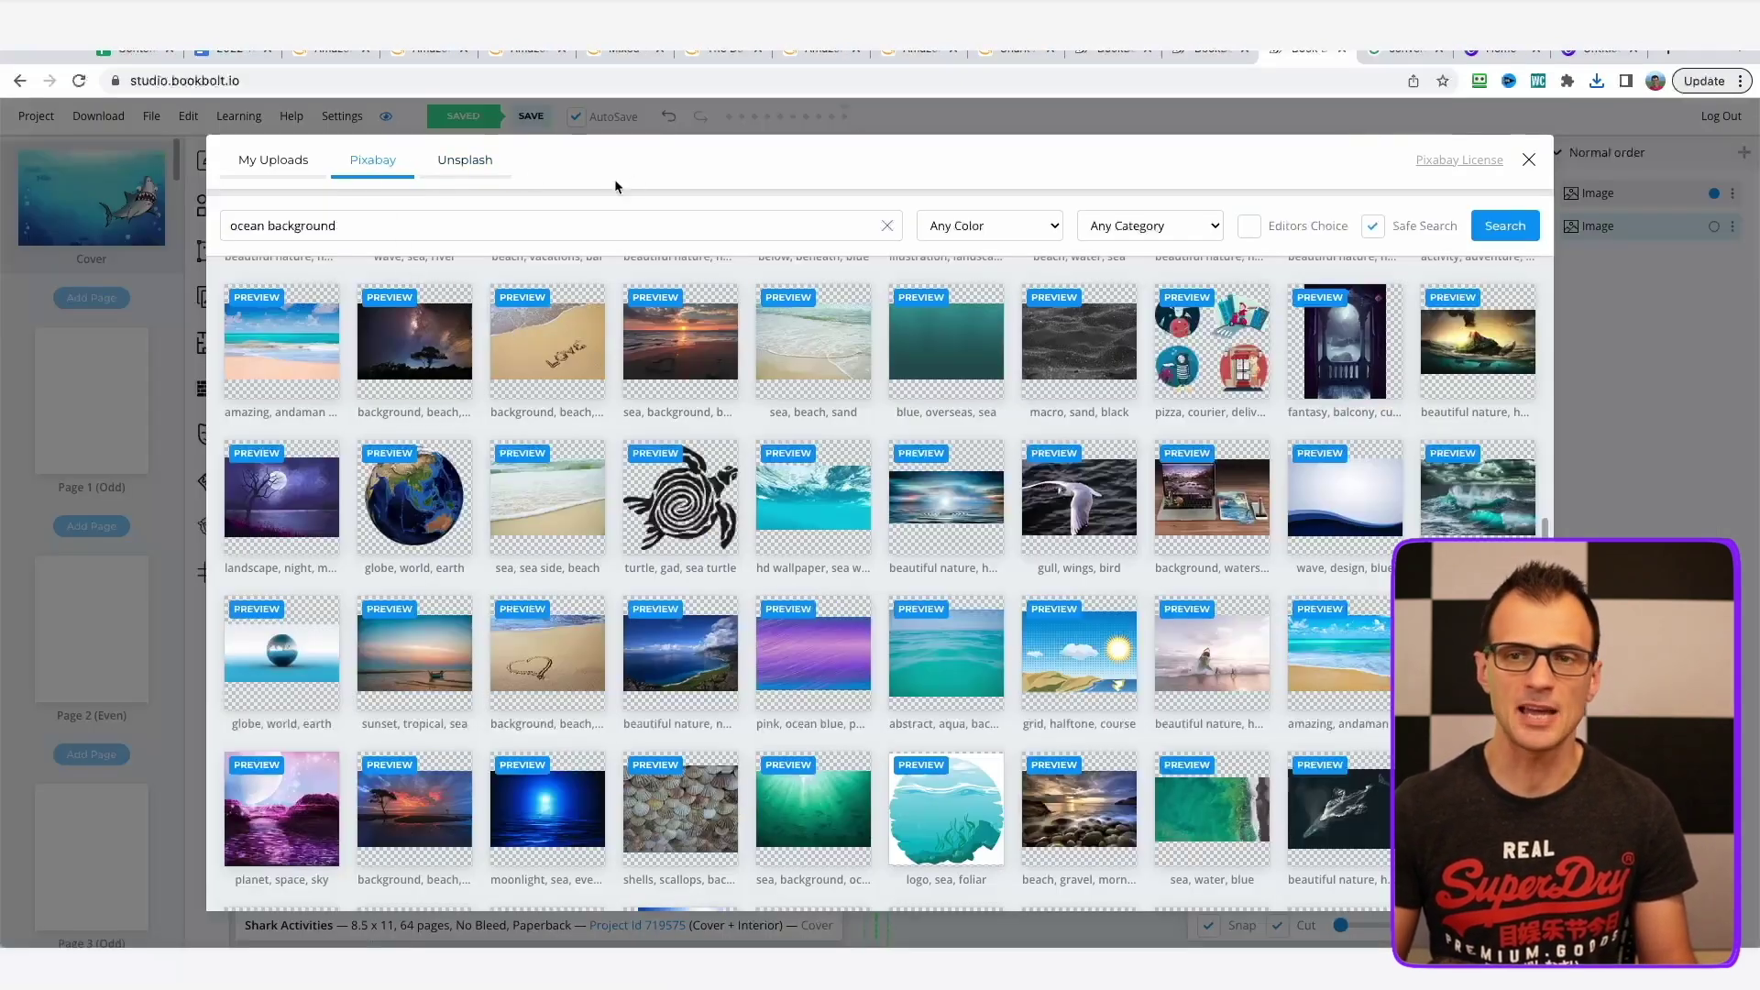
# Close the image library and compare the ocean cover with the shark book's cover on Amazon.
pyautogui.click(1529, 161)
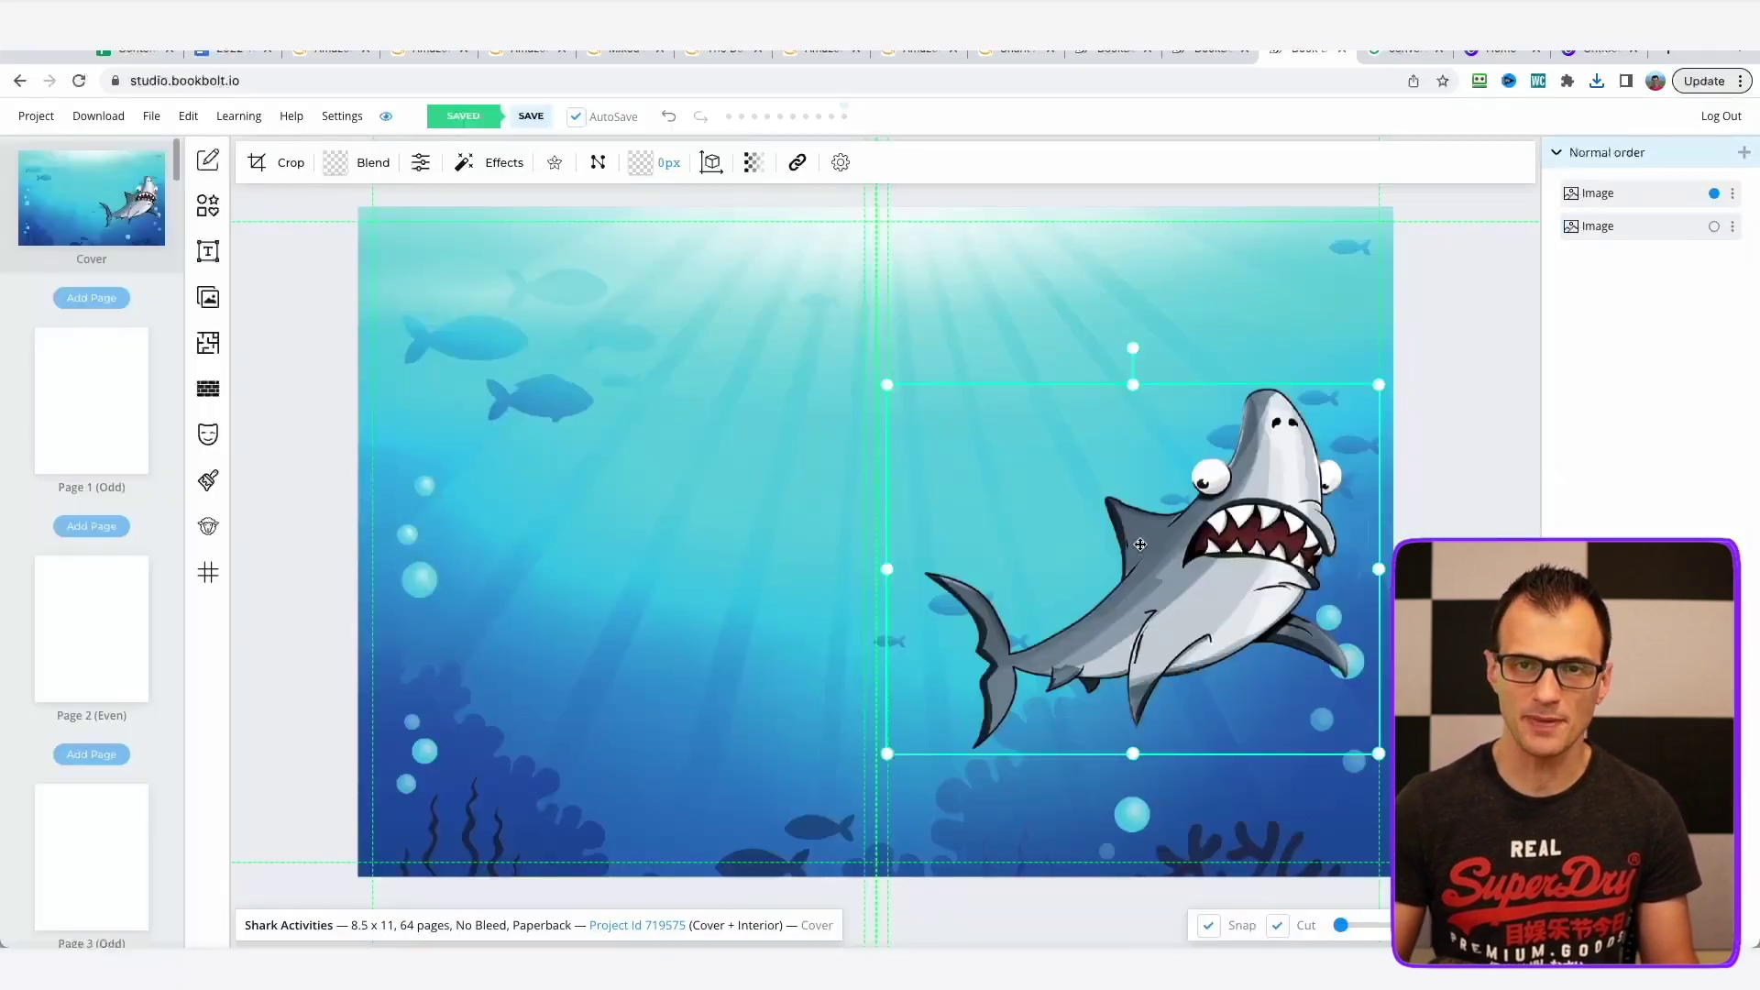
pyautogui.click(1020, 52)
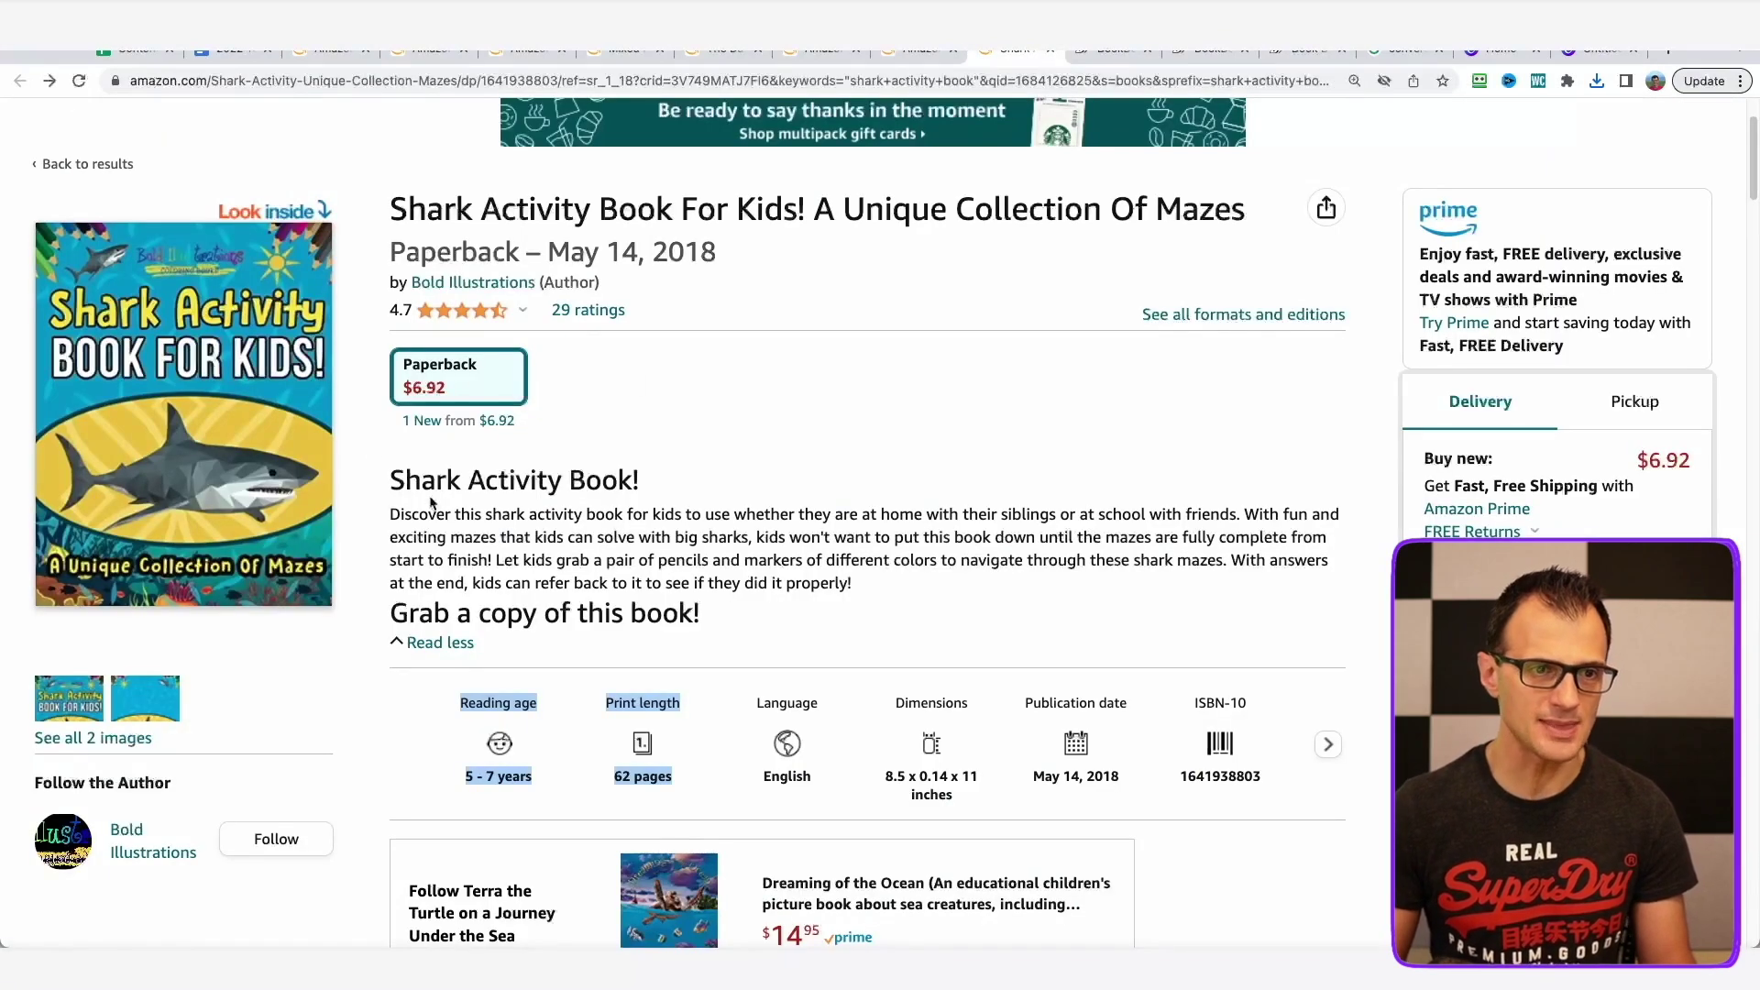
pyautogui.hotkey('ctrl', 'w')
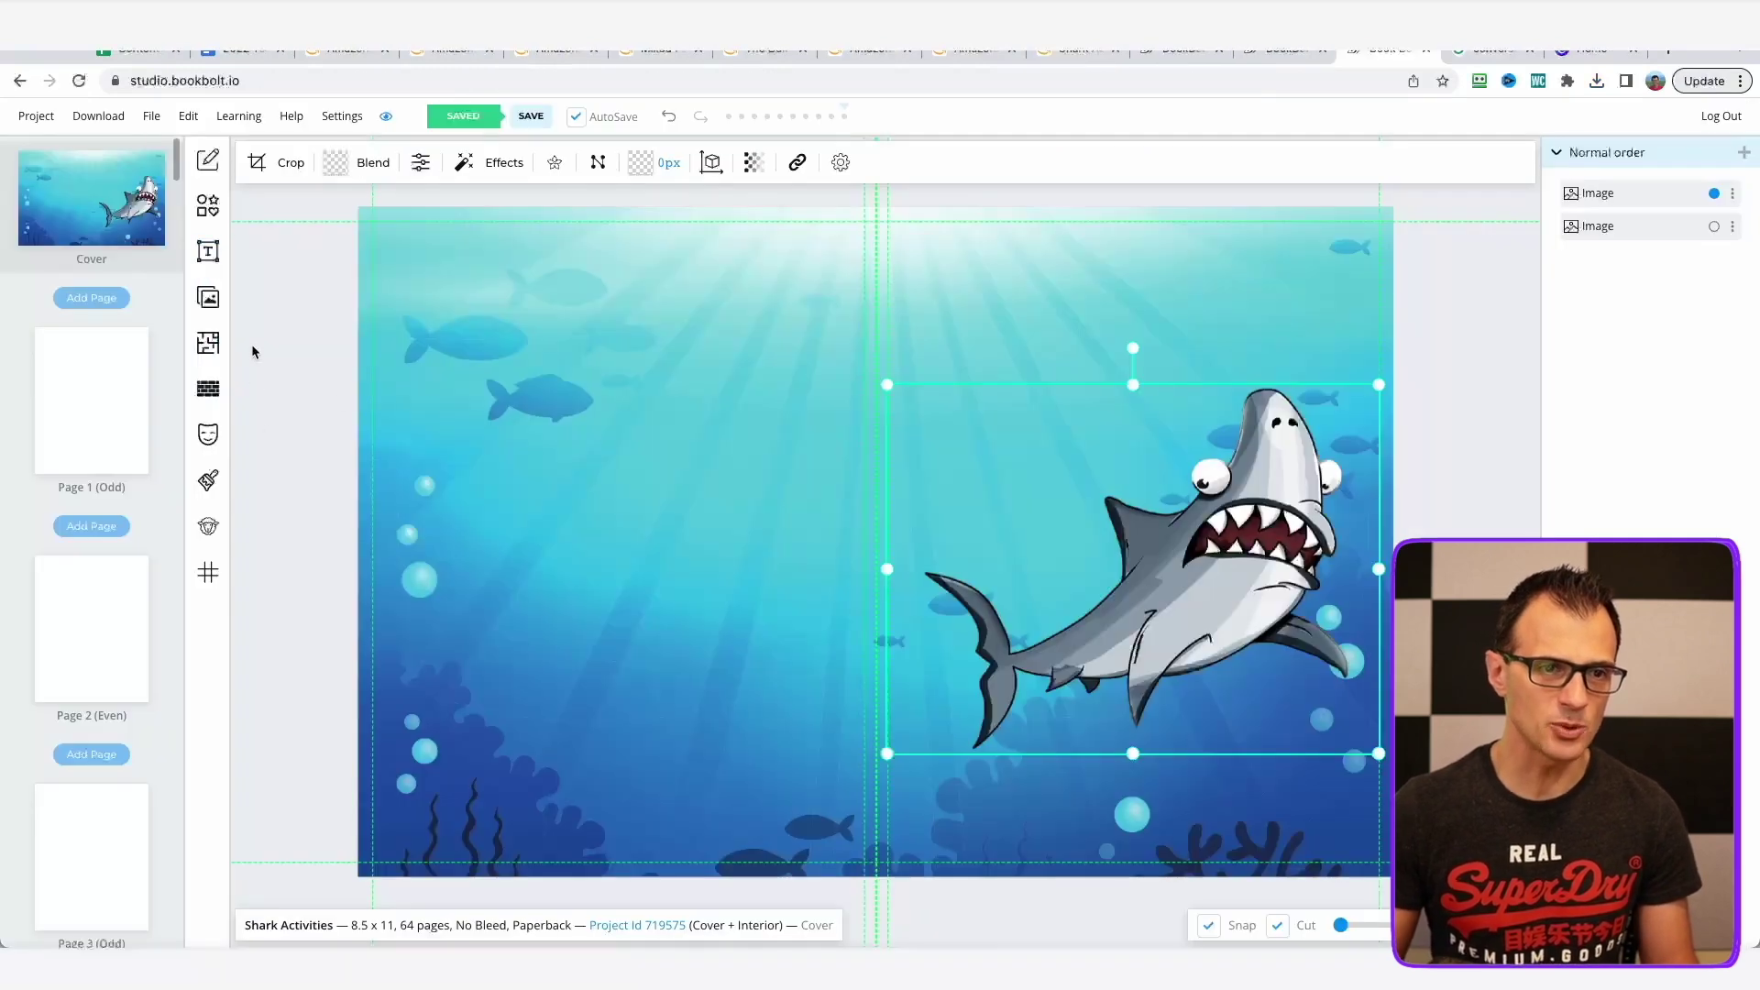
# Add a yellow "Shark Activity Book" heading above the shark on the front cover.
pyautogui.click(208, 250)
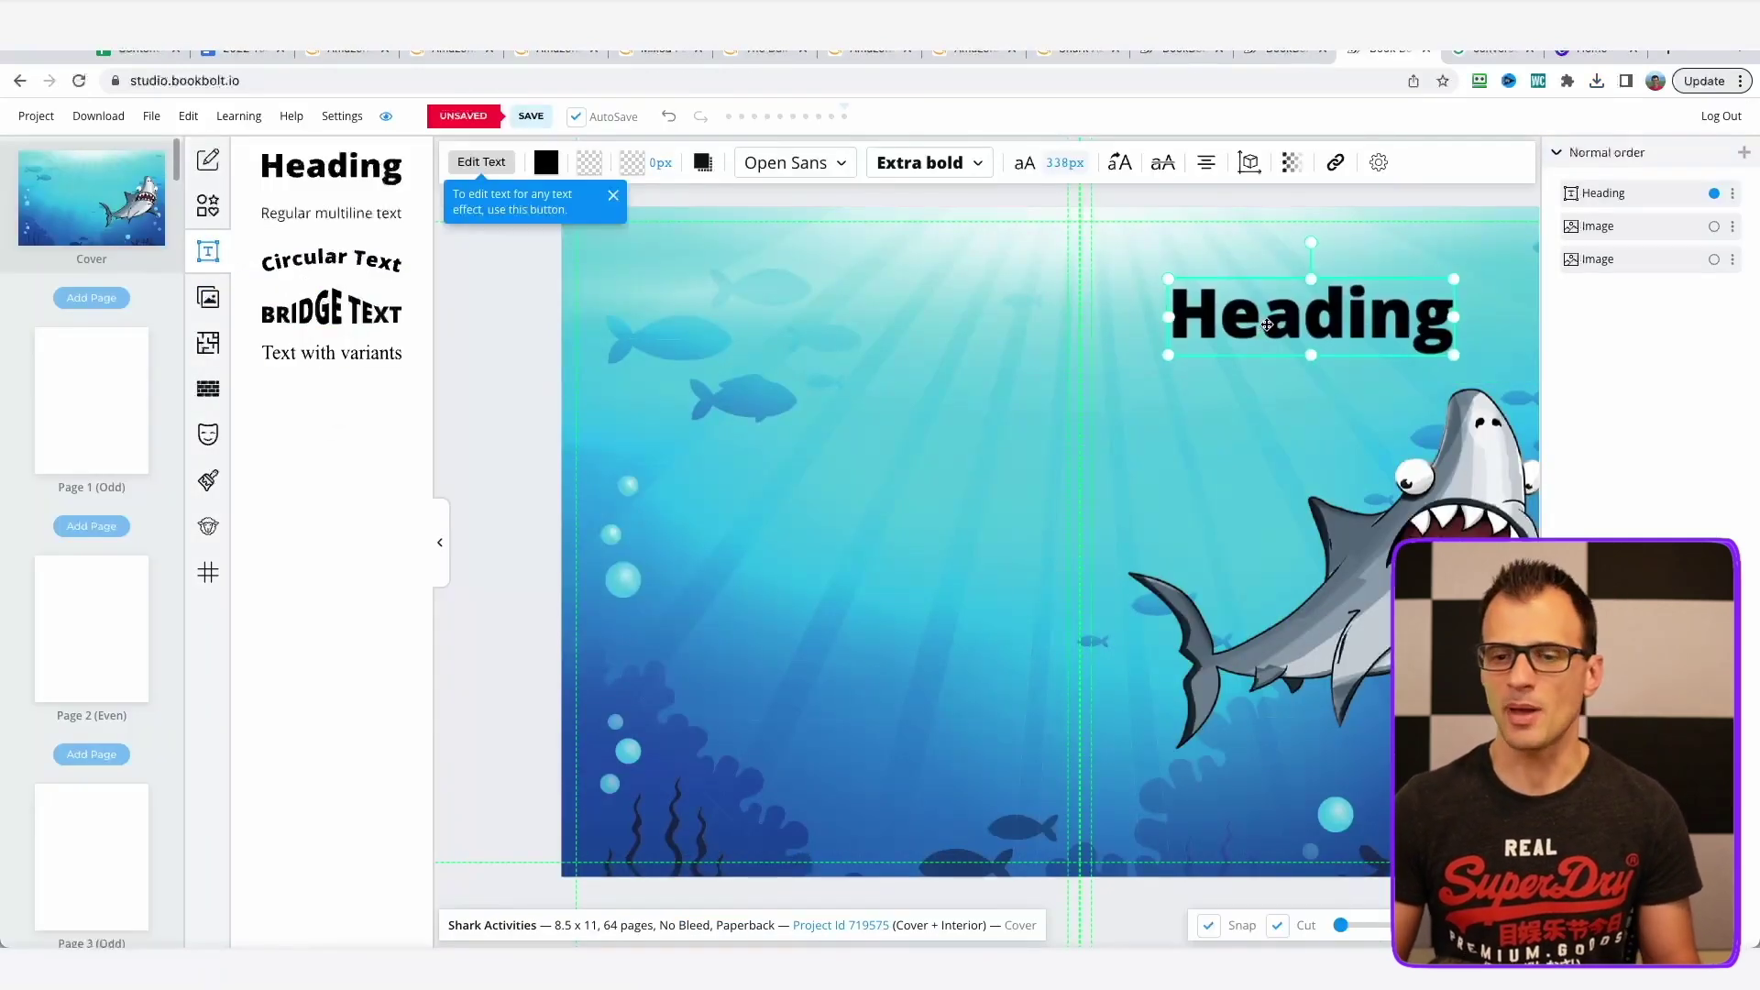
pyautogui.moveTo(1265, 327); pyautogui.dragTo(1269, 319)
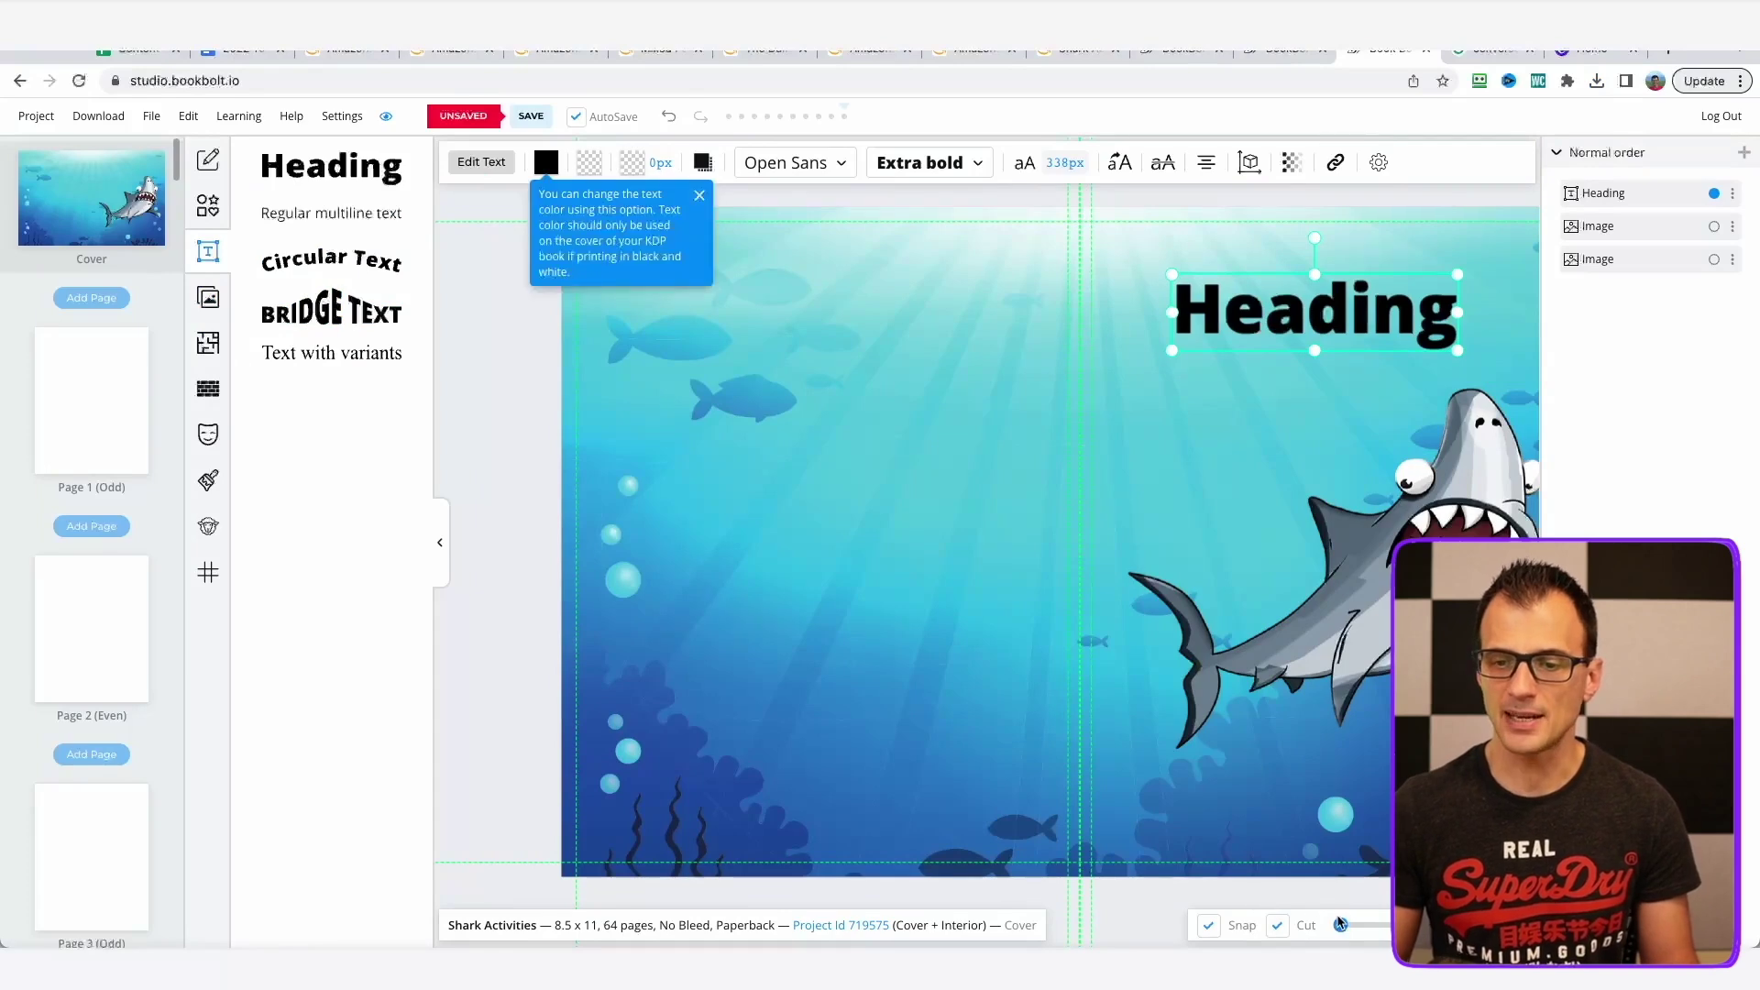
pyautogui.moveTo(1340, 925); pyautogui.dragTo(1338, 925)
pyautogui.doubleClick(1229, 363)
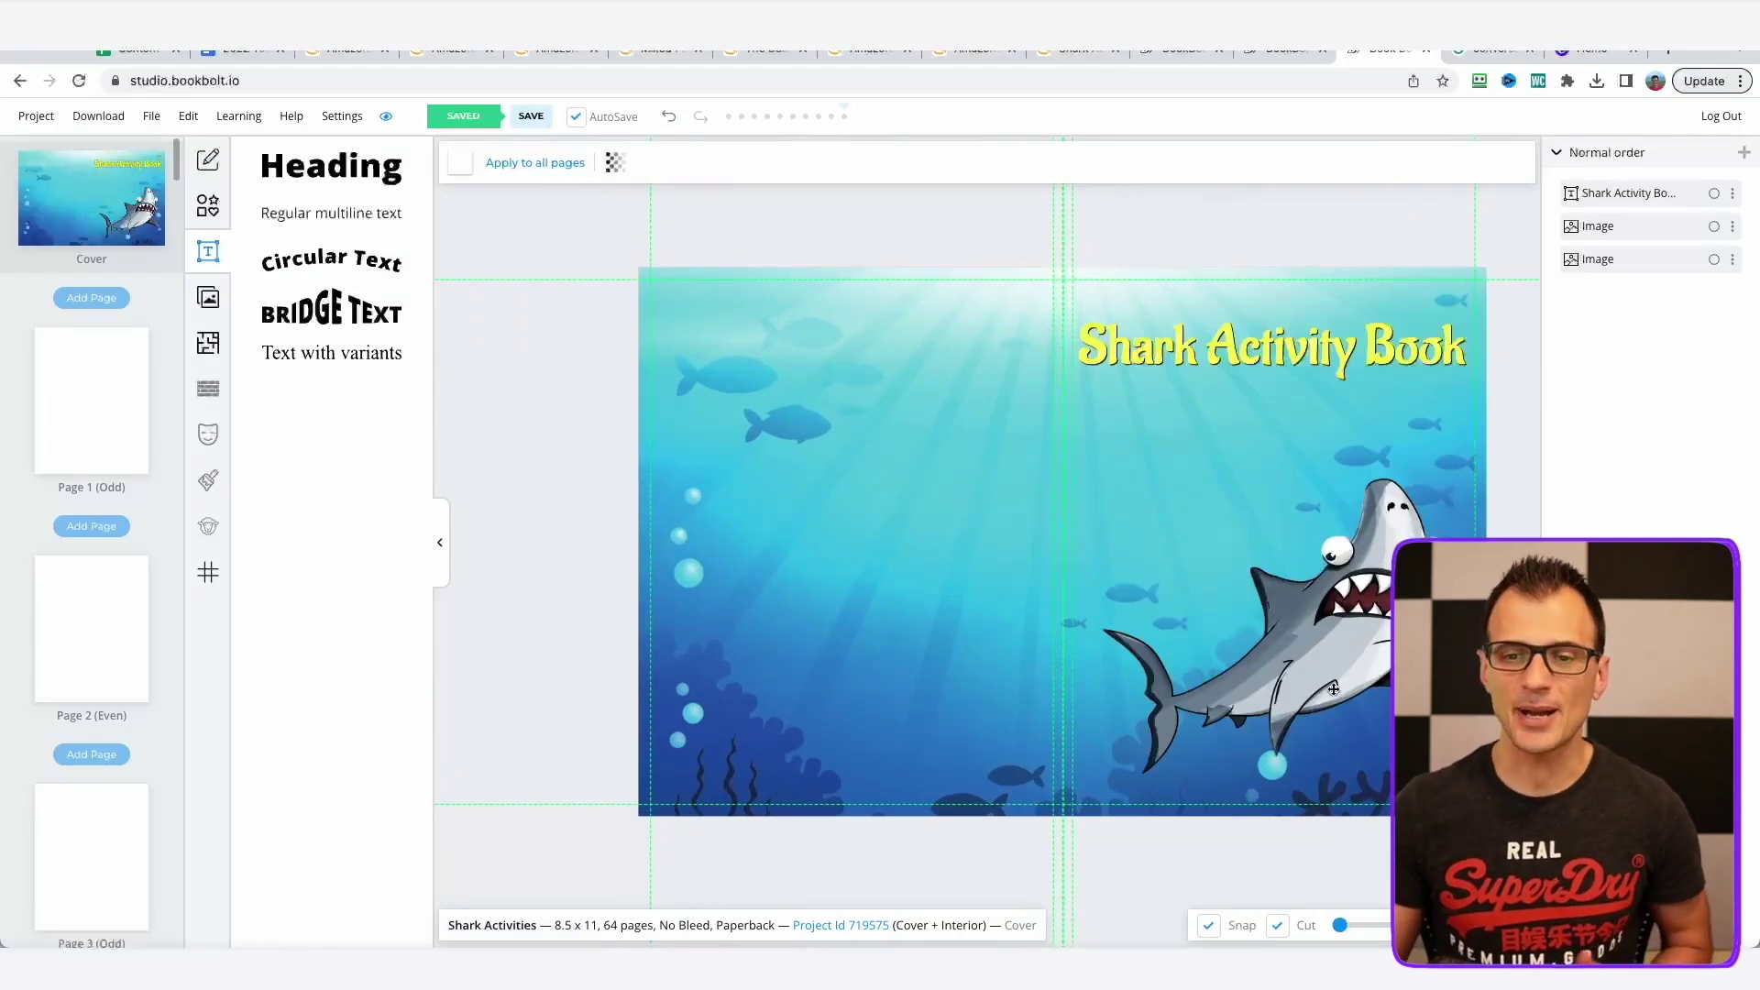
pyautogui.click(1332, 688)
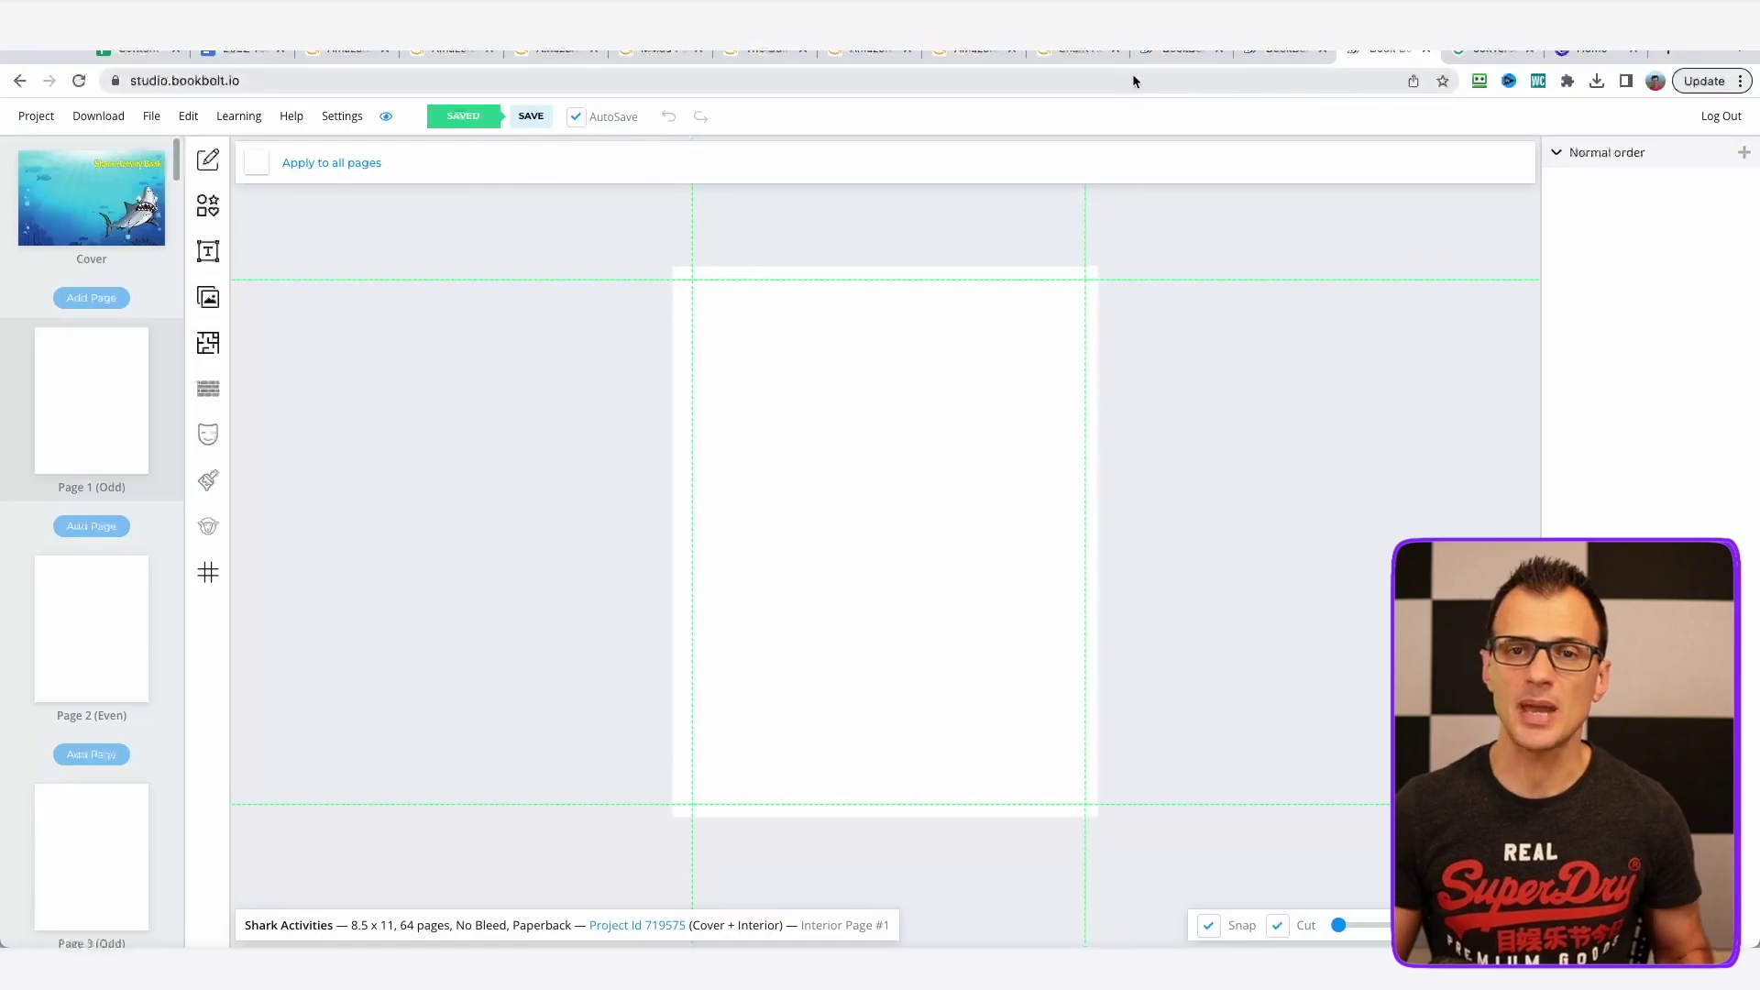
# Open the shark book's Amazon sample and examine the layout of its Activity 1 maze page.
pyautogui.click(1077, 49)
pyautogui.click(326, 201)
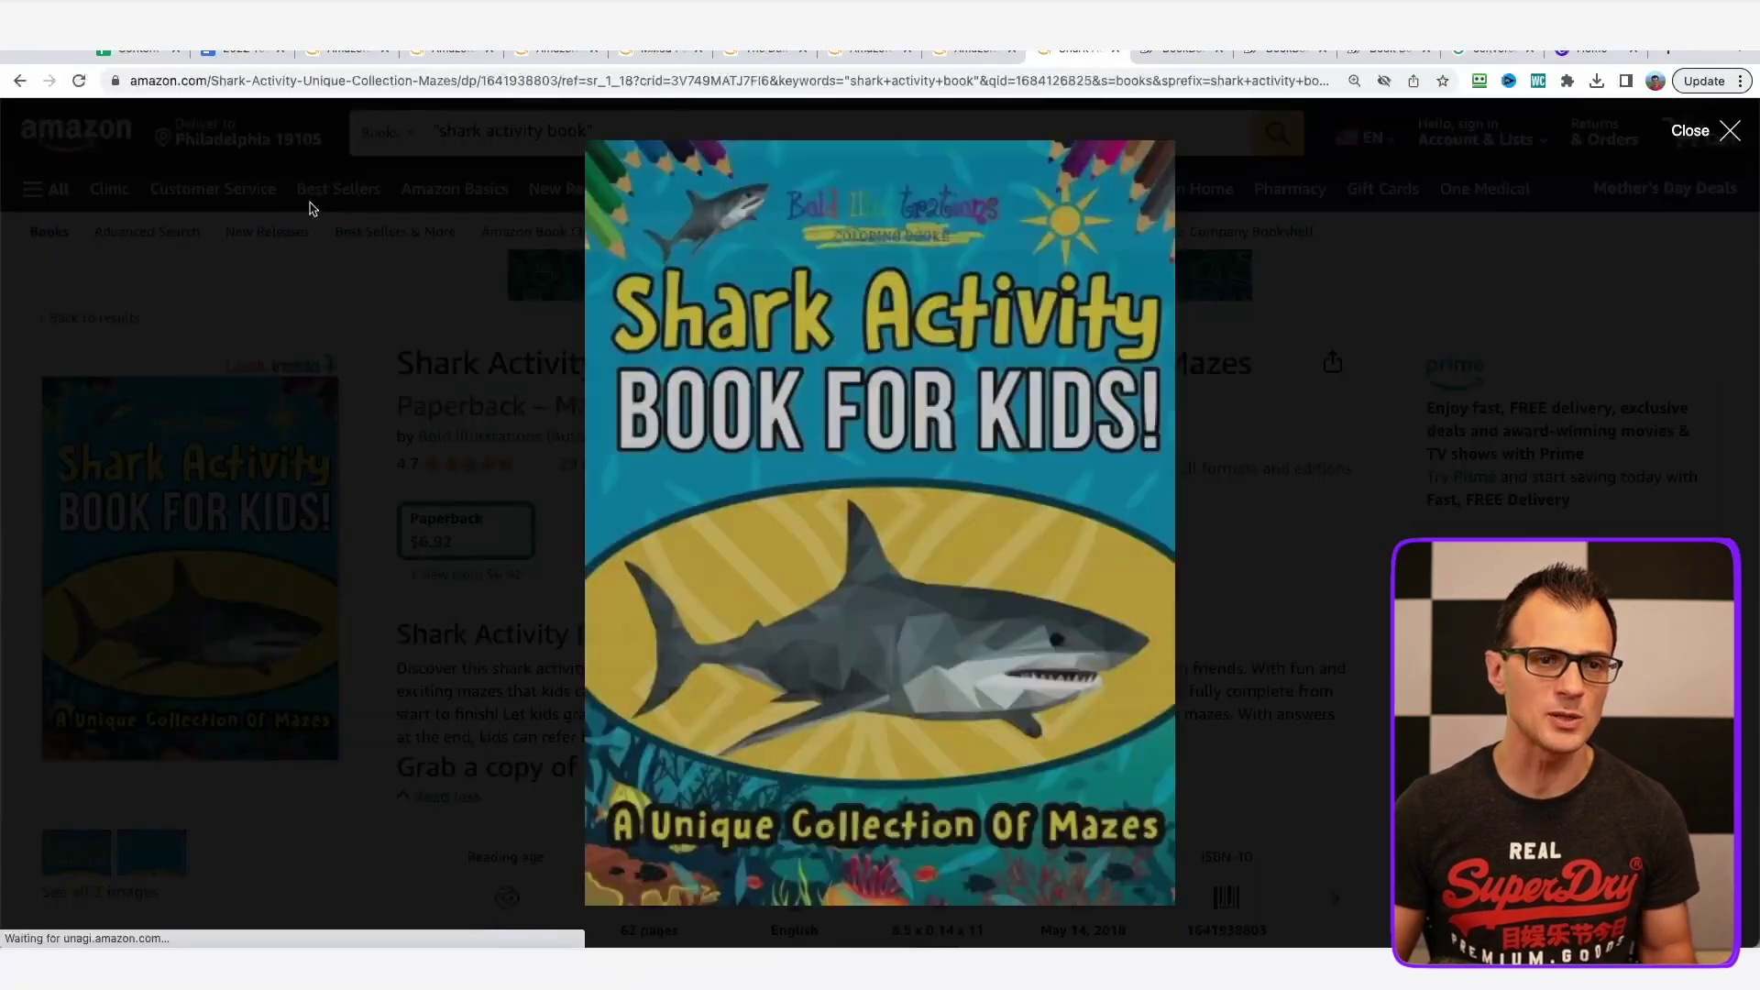
pyautogui.scroll(-5, 820, 520)
pyautogui.scroll(-8, 820, 520)
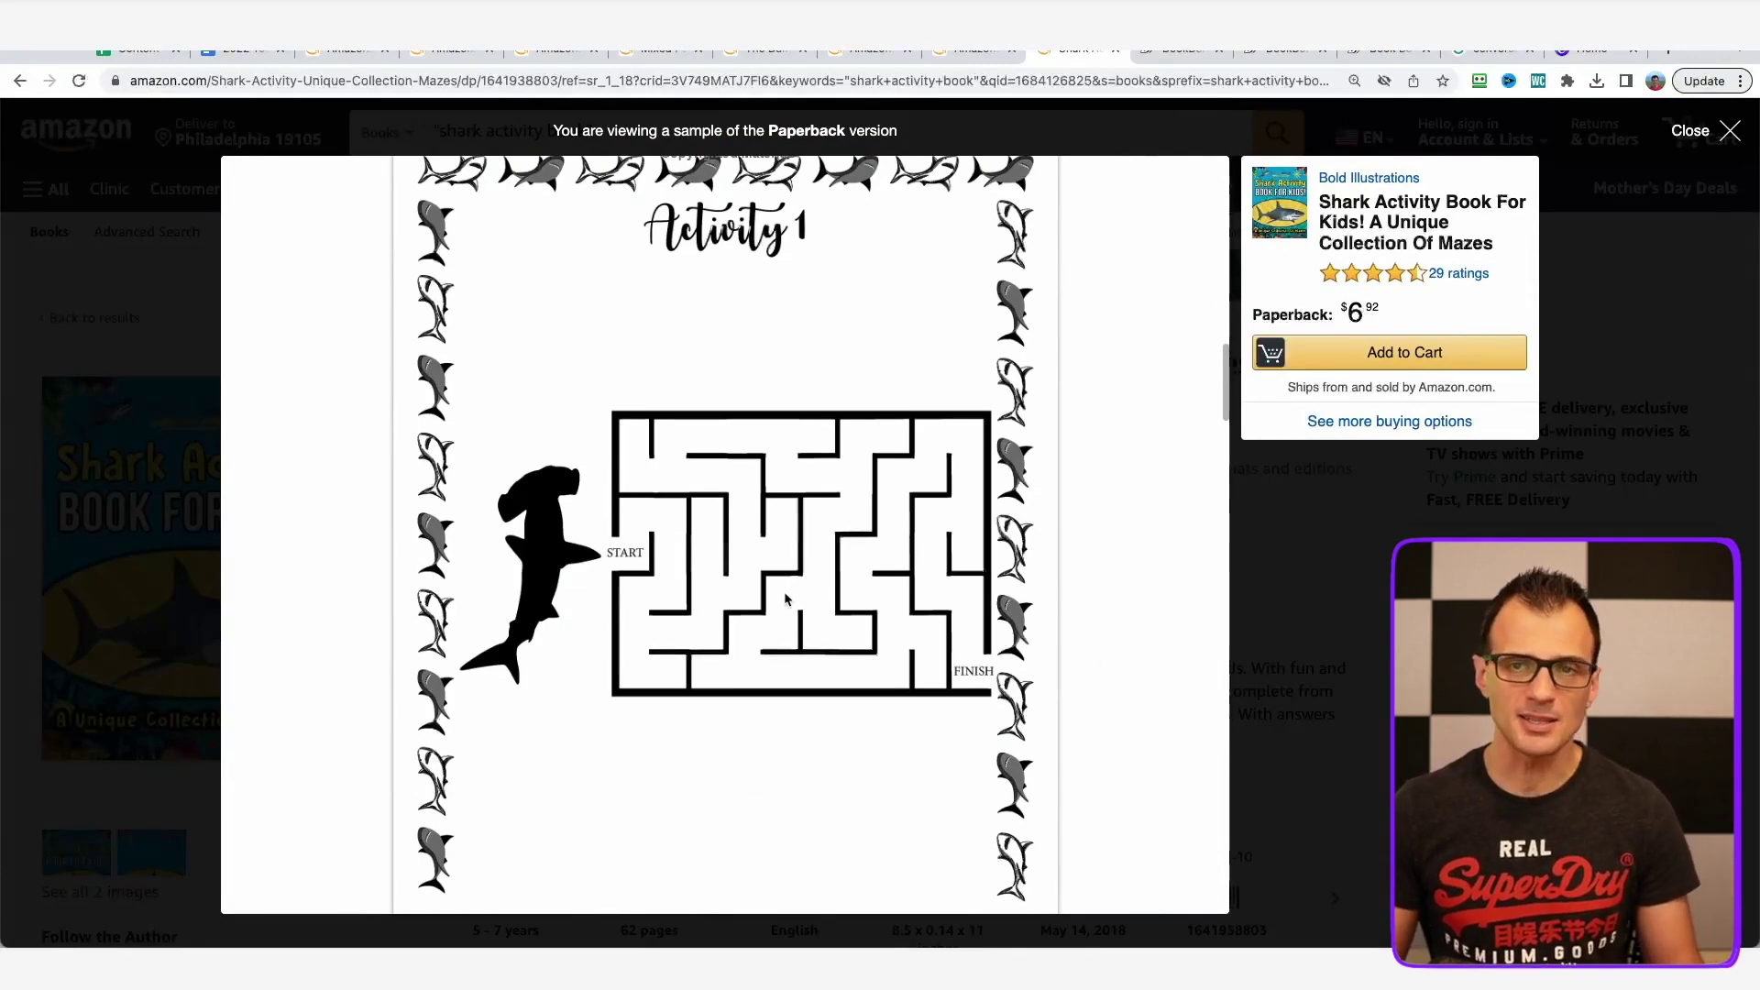
# Open the Interior Templates Library for page 1 in BookBolt and examine the available puzzle and maze templates.
pyautogui.click(1370, 51)
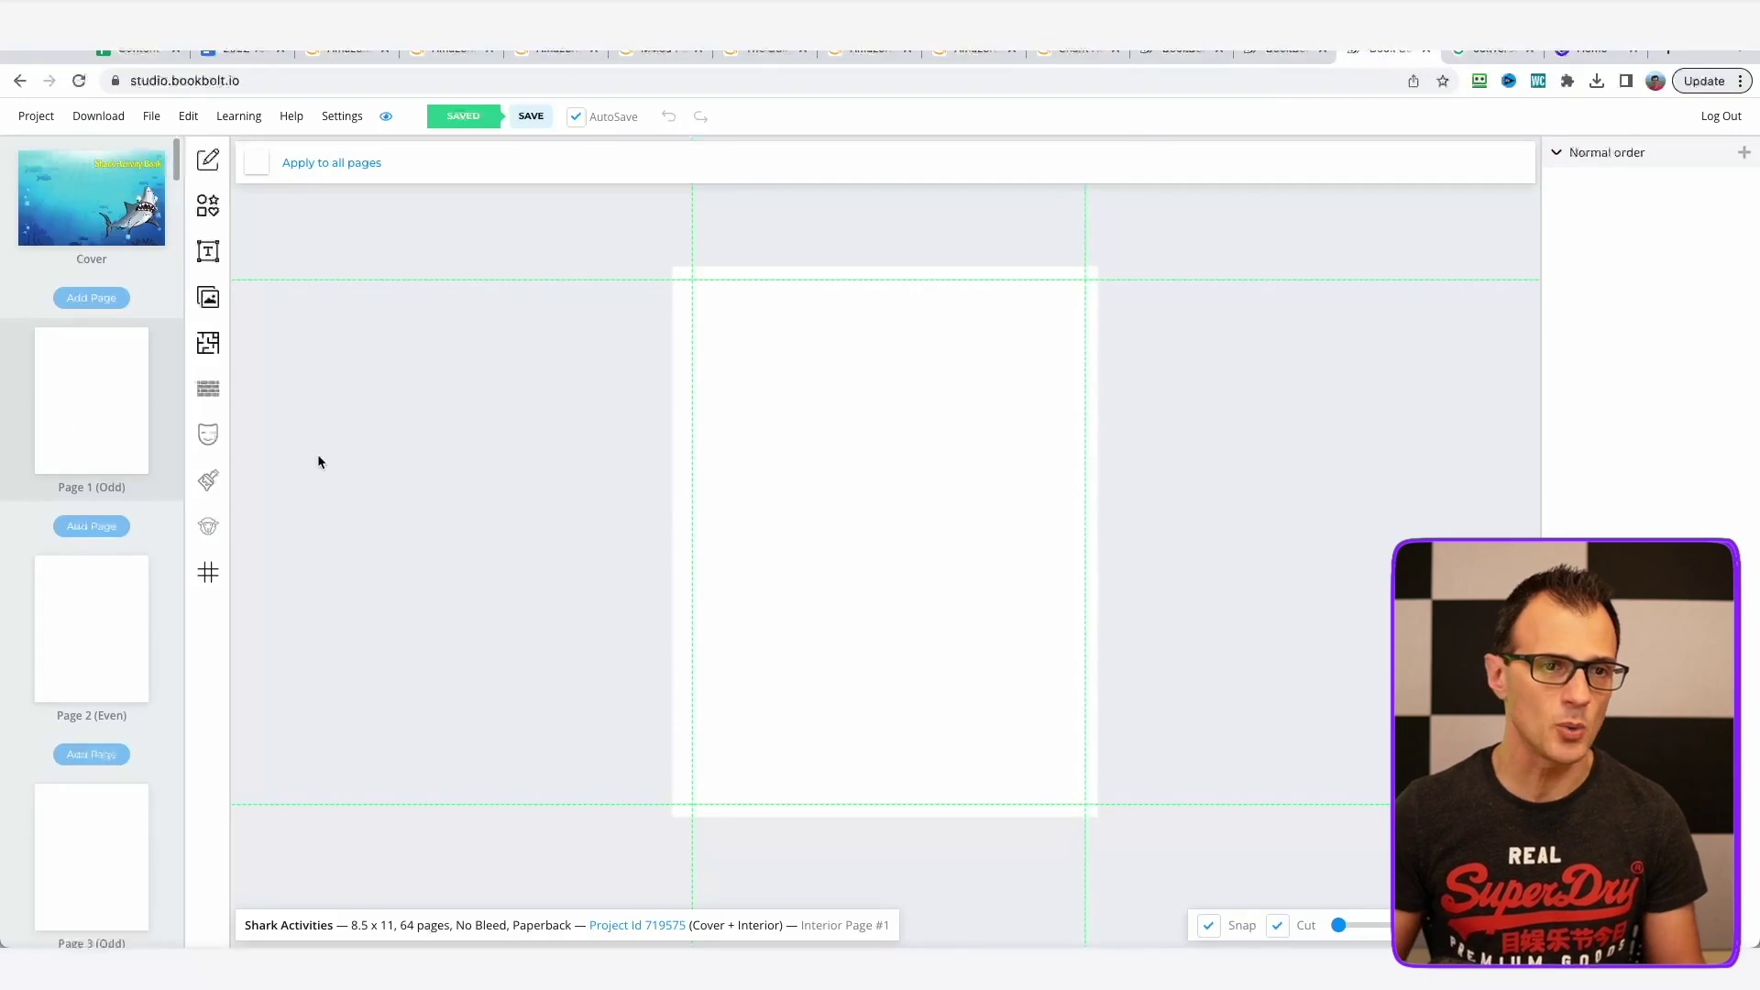
pyautogui.click(208, 345)
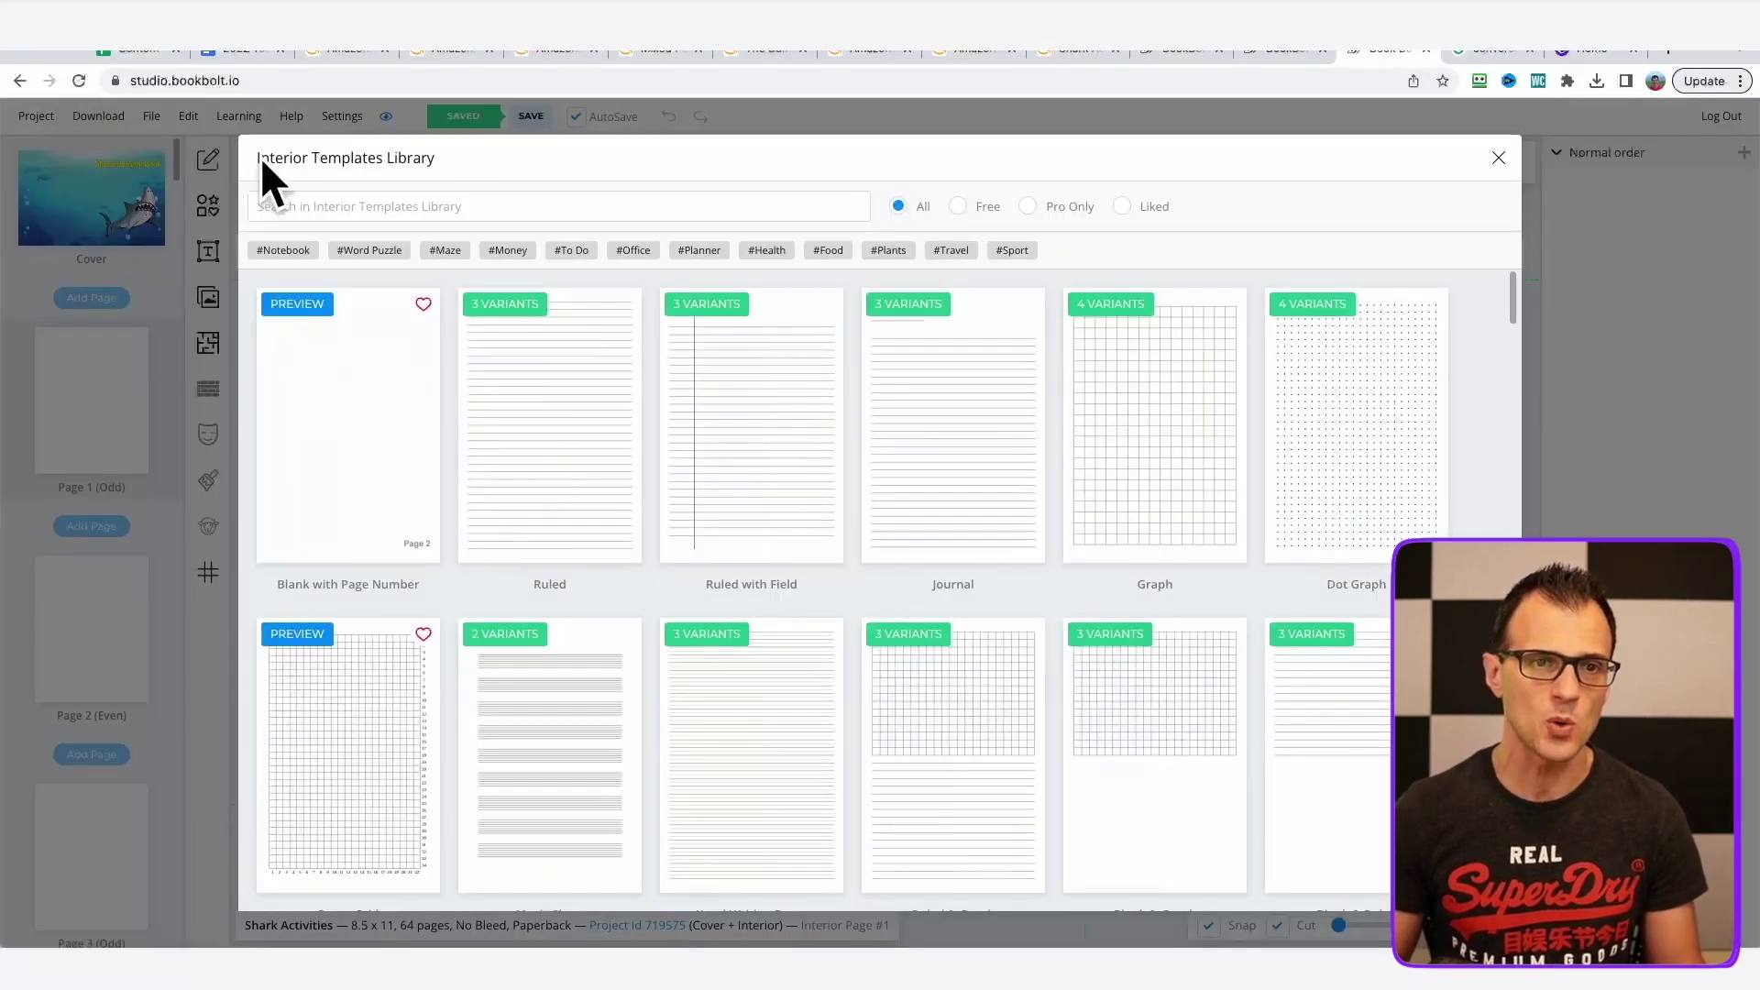
pyautogui.scroll(-1, 1135, 452)
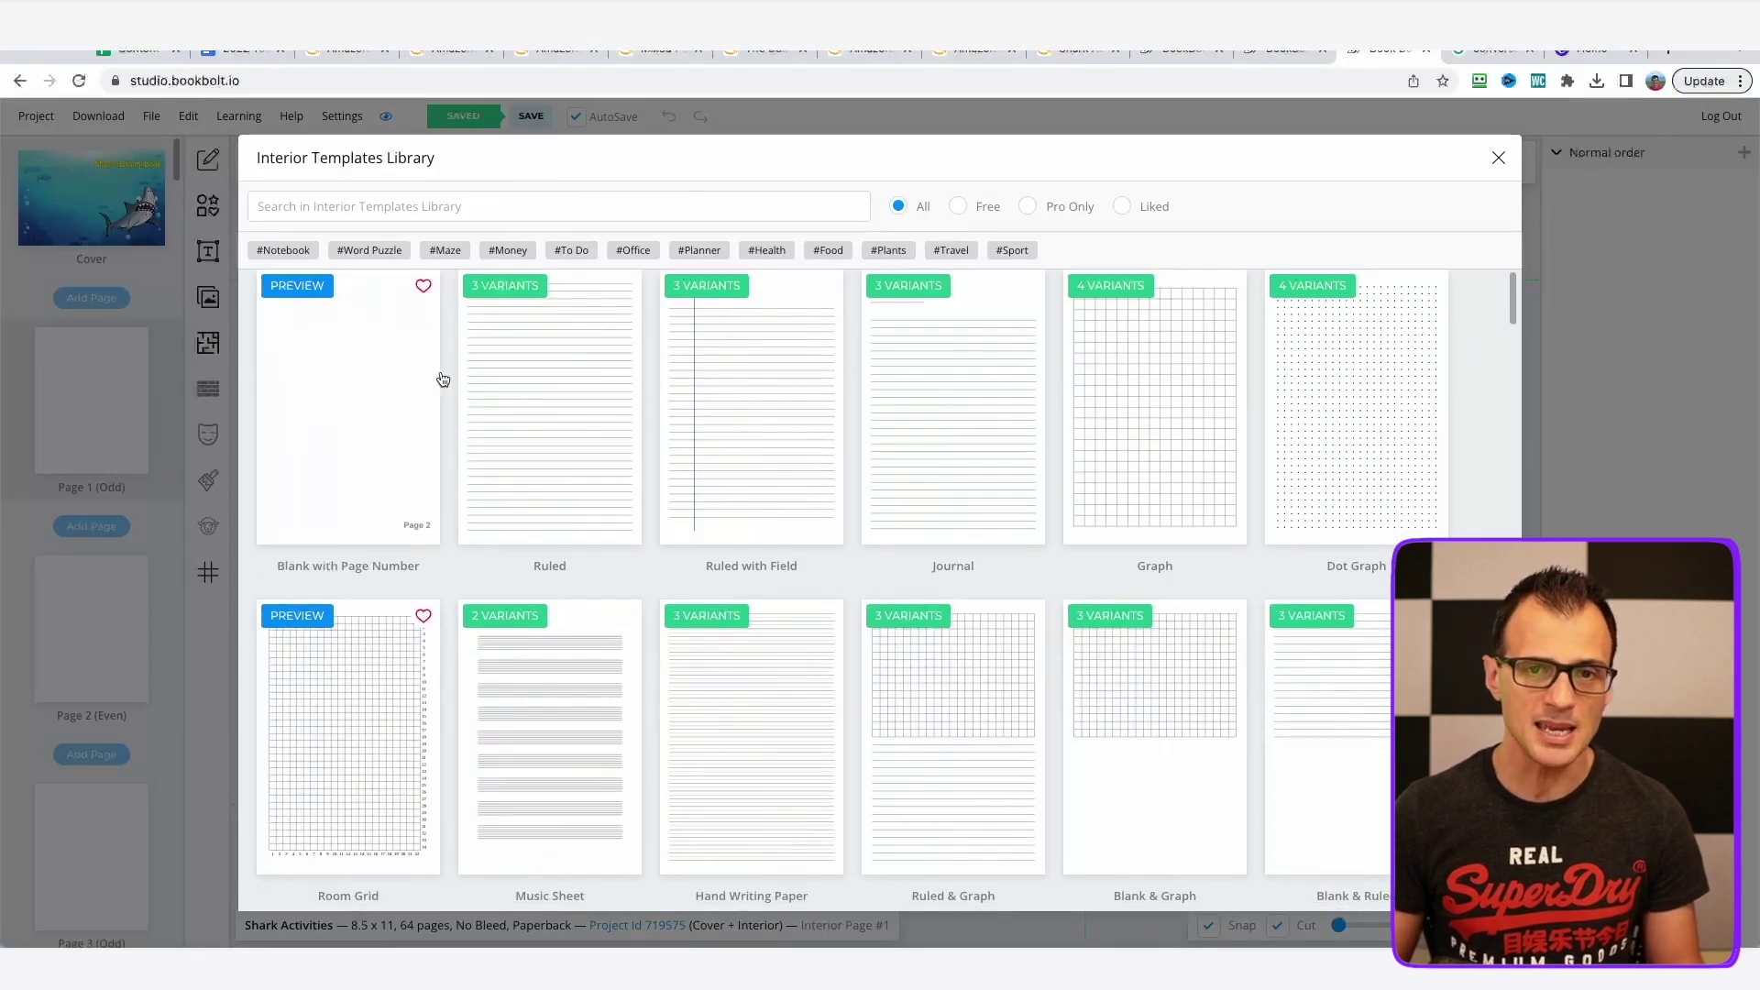
pyautogui.scroll(-7, 1167, 452)
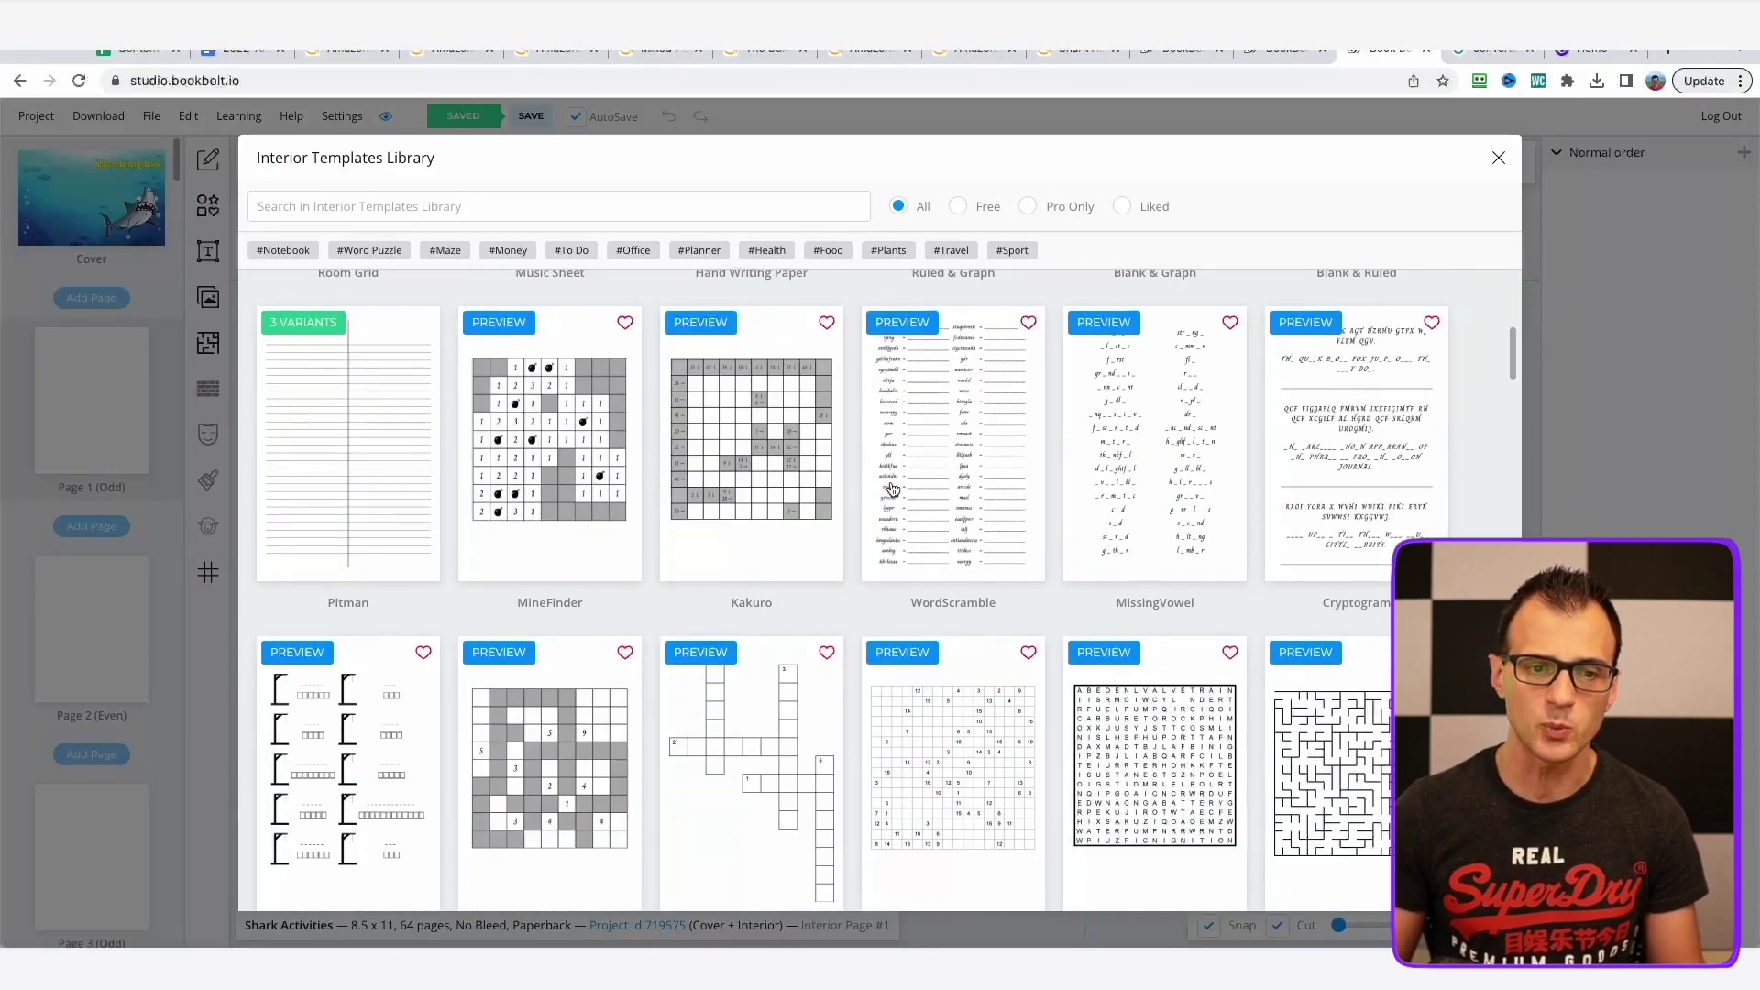
pyautogui.scroll(-5, 907, 483)
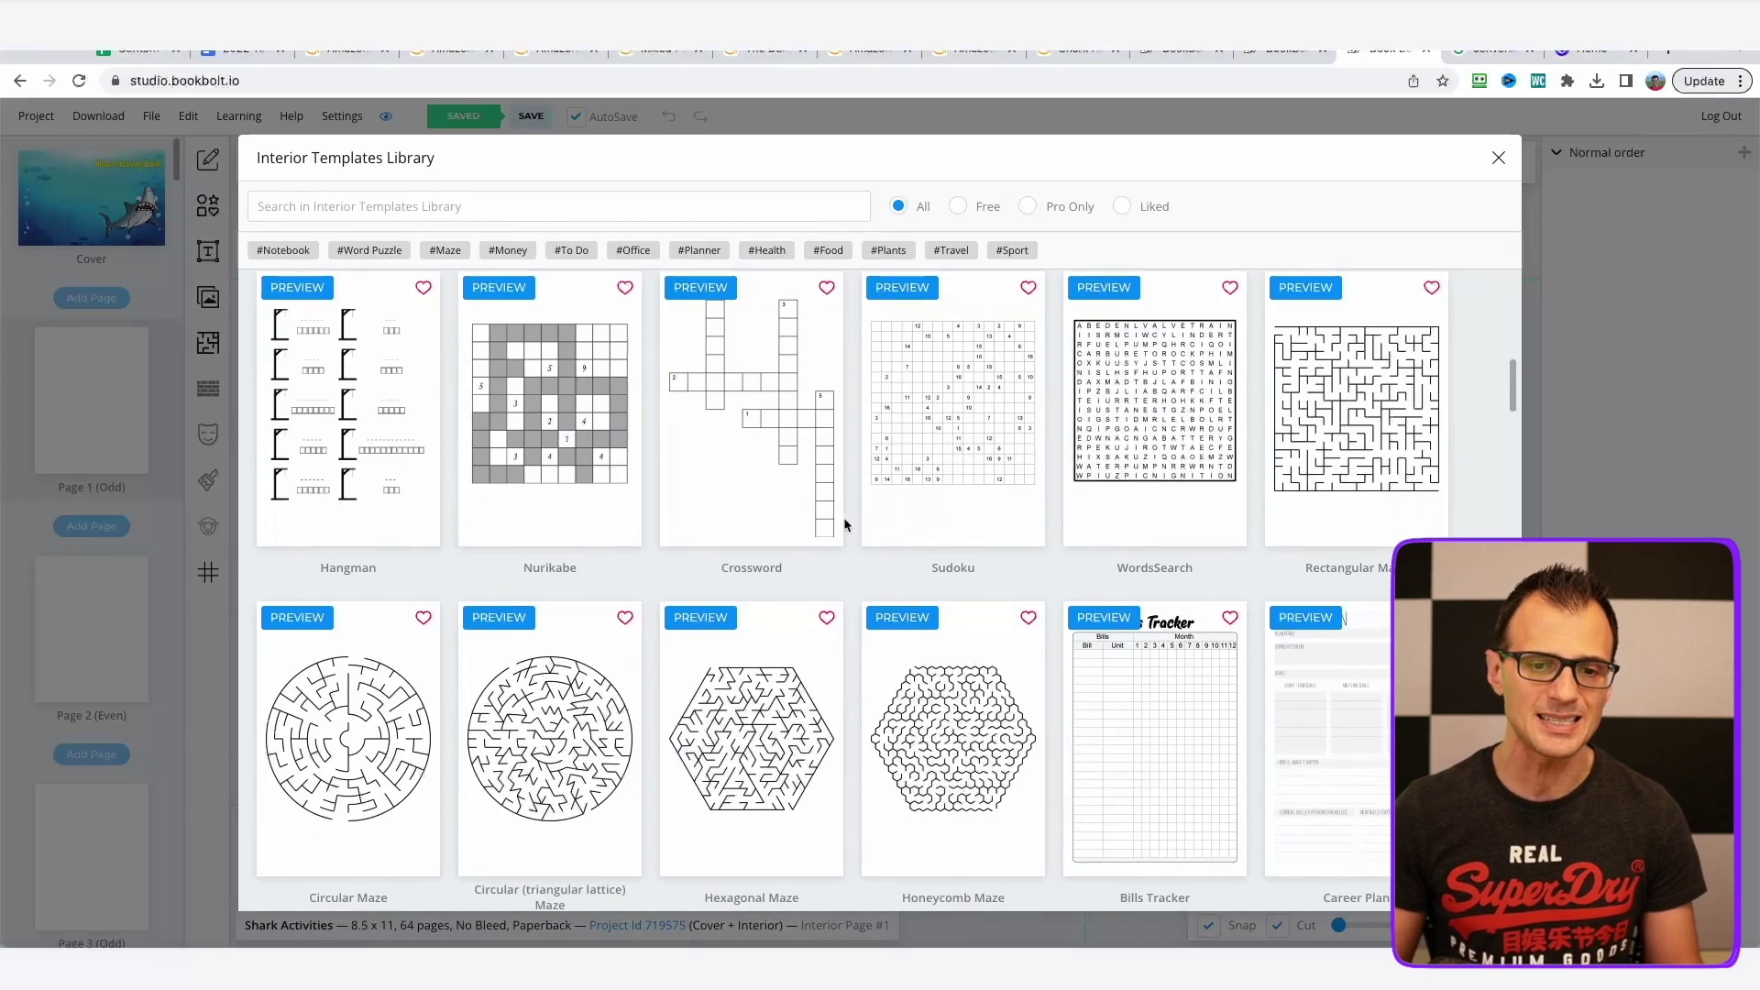
pyautogui.scroll(-5, 734, 604)
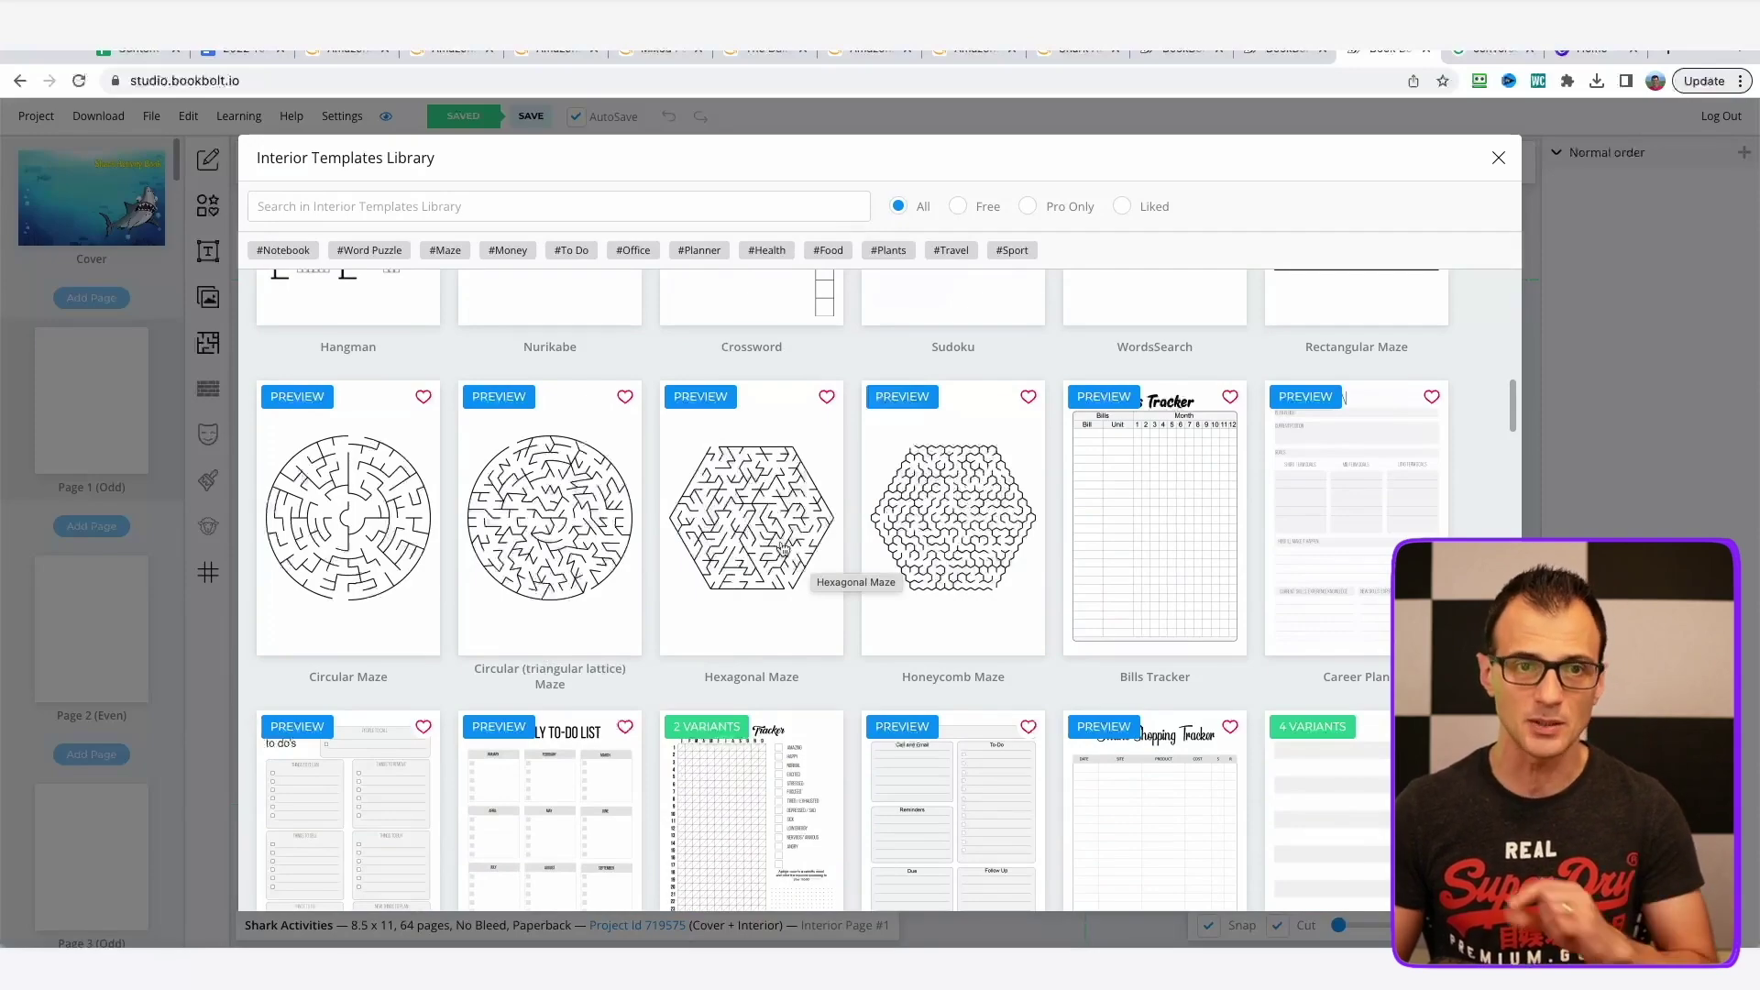
pyautogui.scroll(-5, 782, 547)
pyautogui.scroll(6, 816, 699)
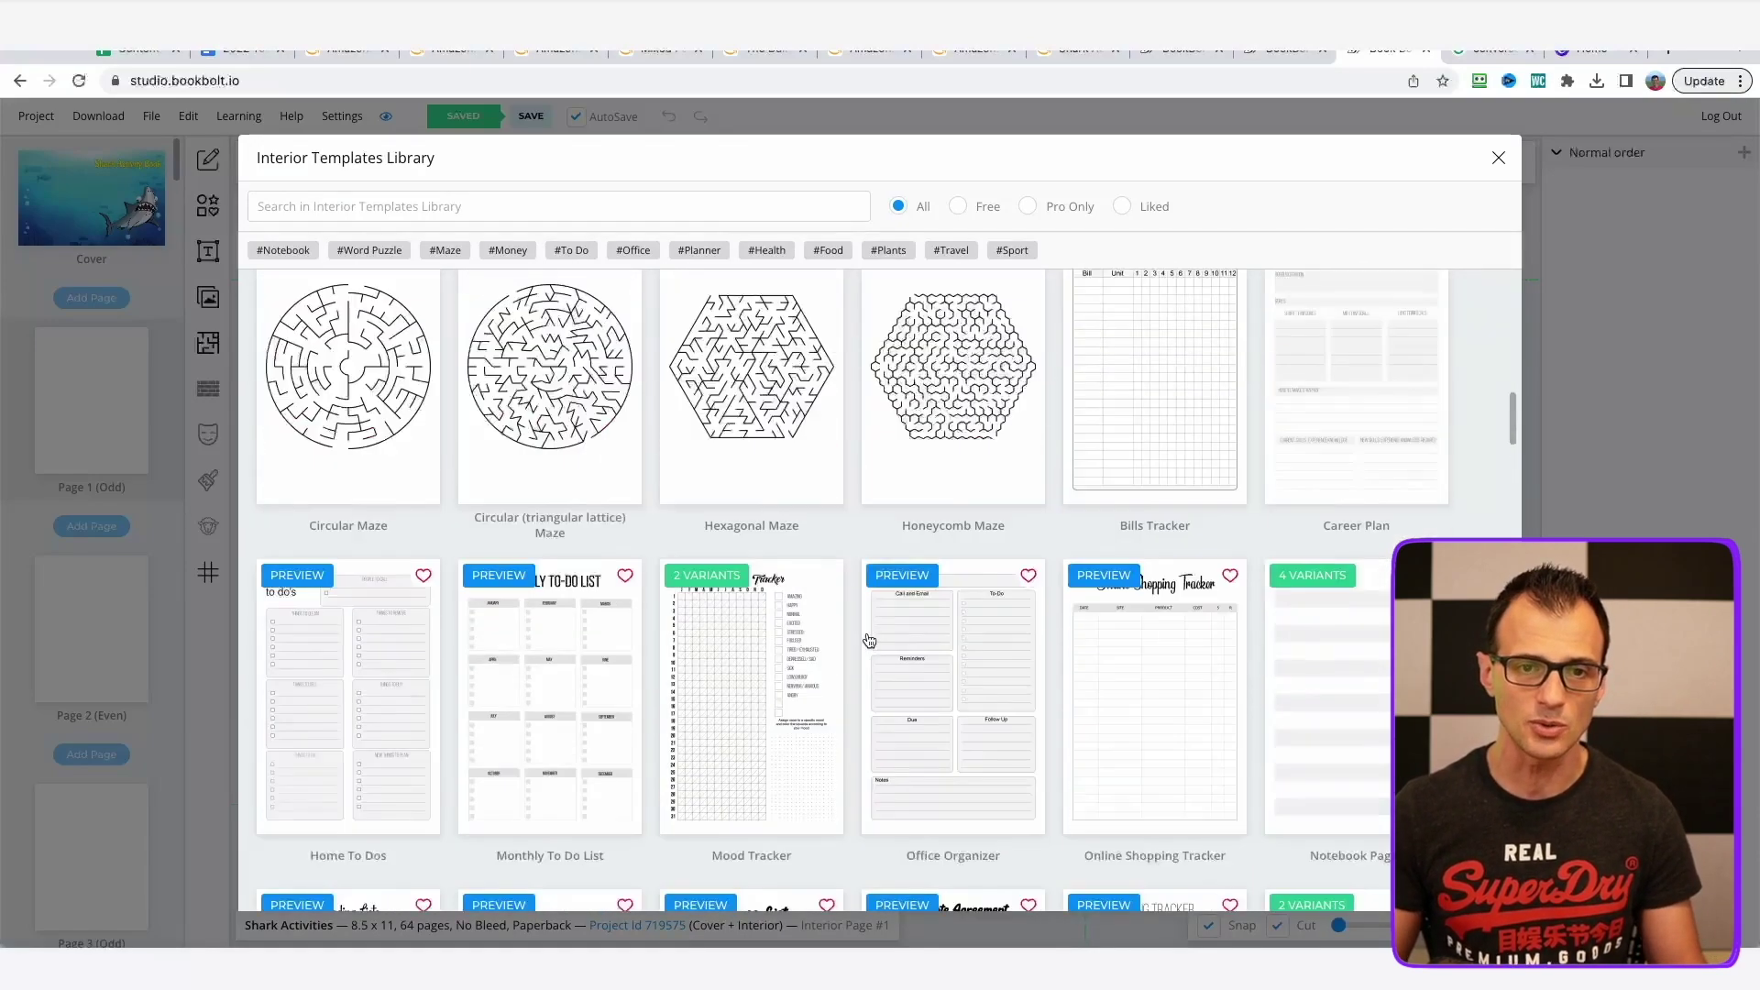
pyautogui.scroll(-3, 797, 678)
pyautogui.scroll(4, 550, 642)
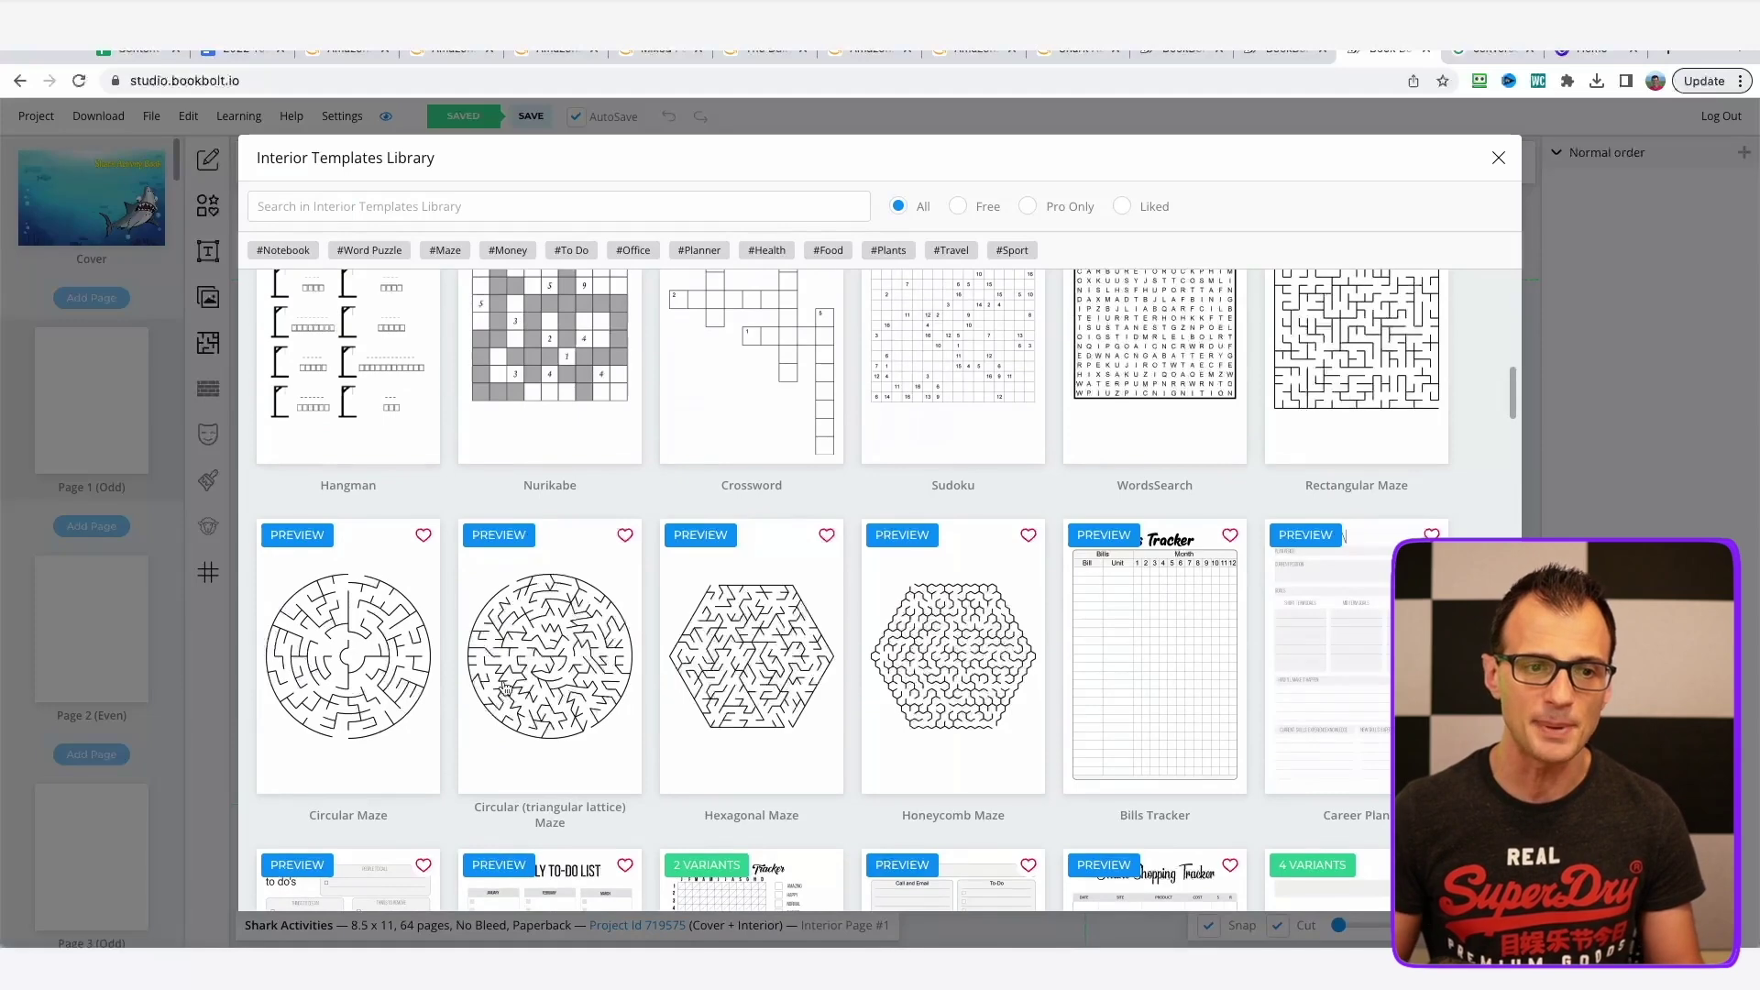
pyautogui.scroll(-2, 440, 595)
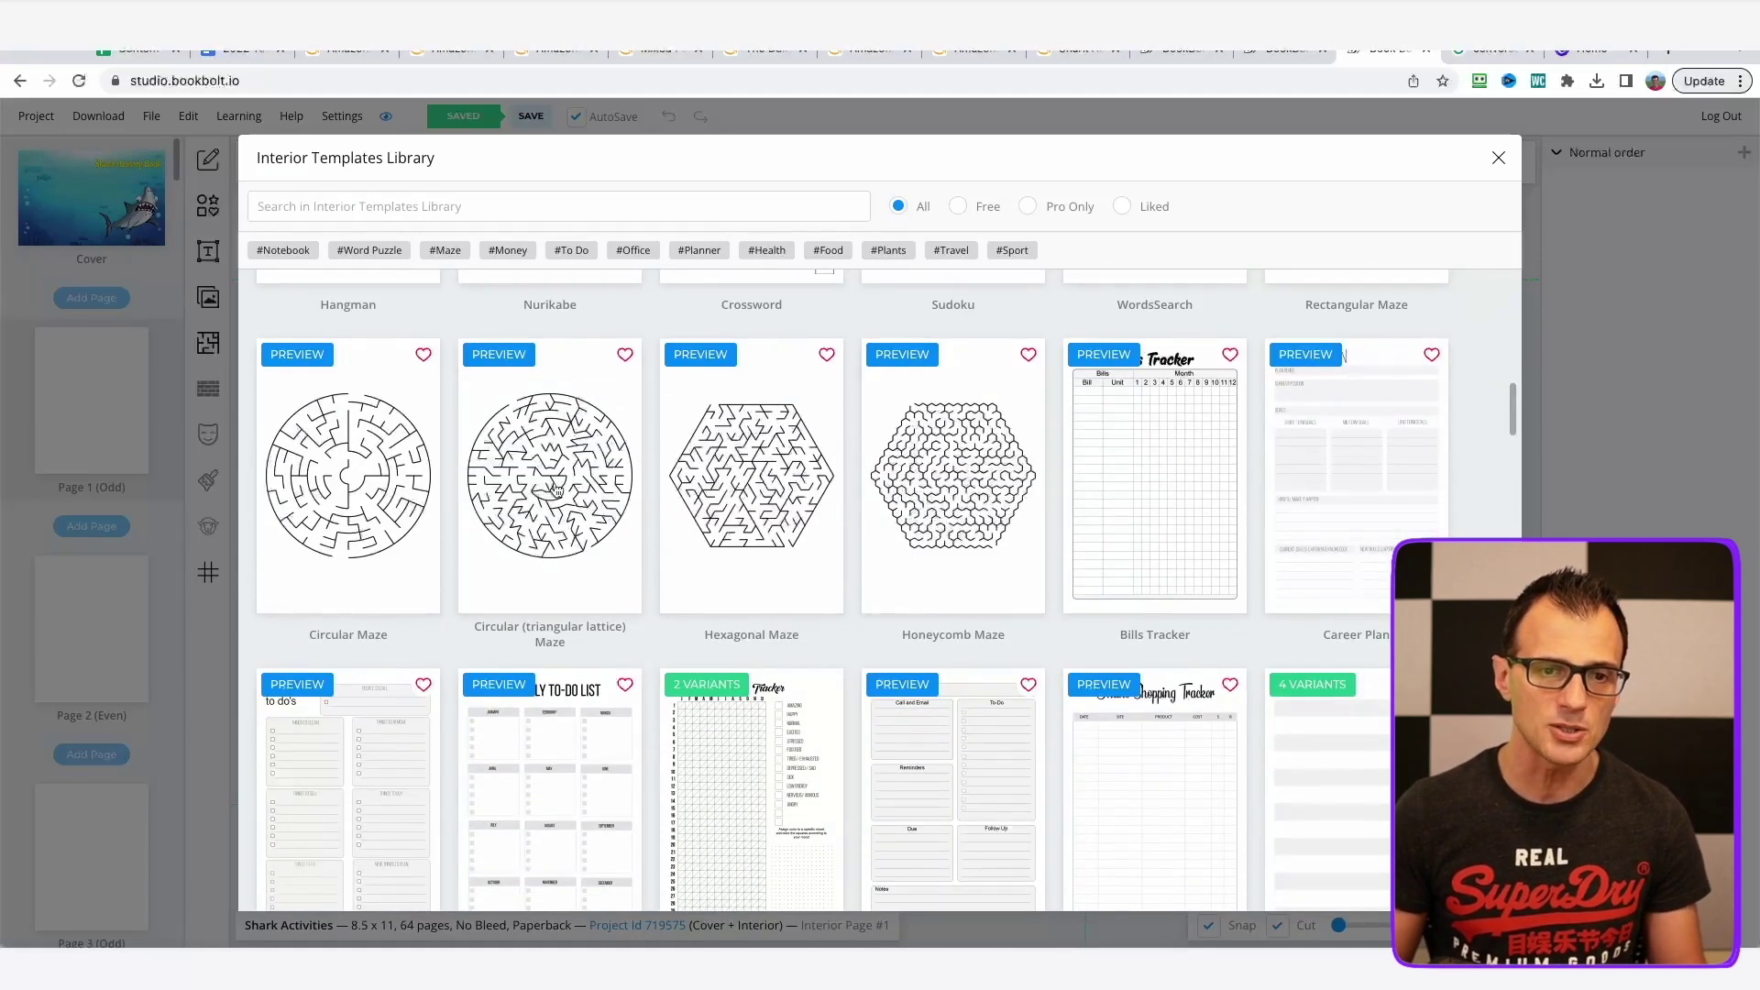
# Apply the Circular Maze template to interior pages 1 through 6.
pyautogui.click(321, 498)
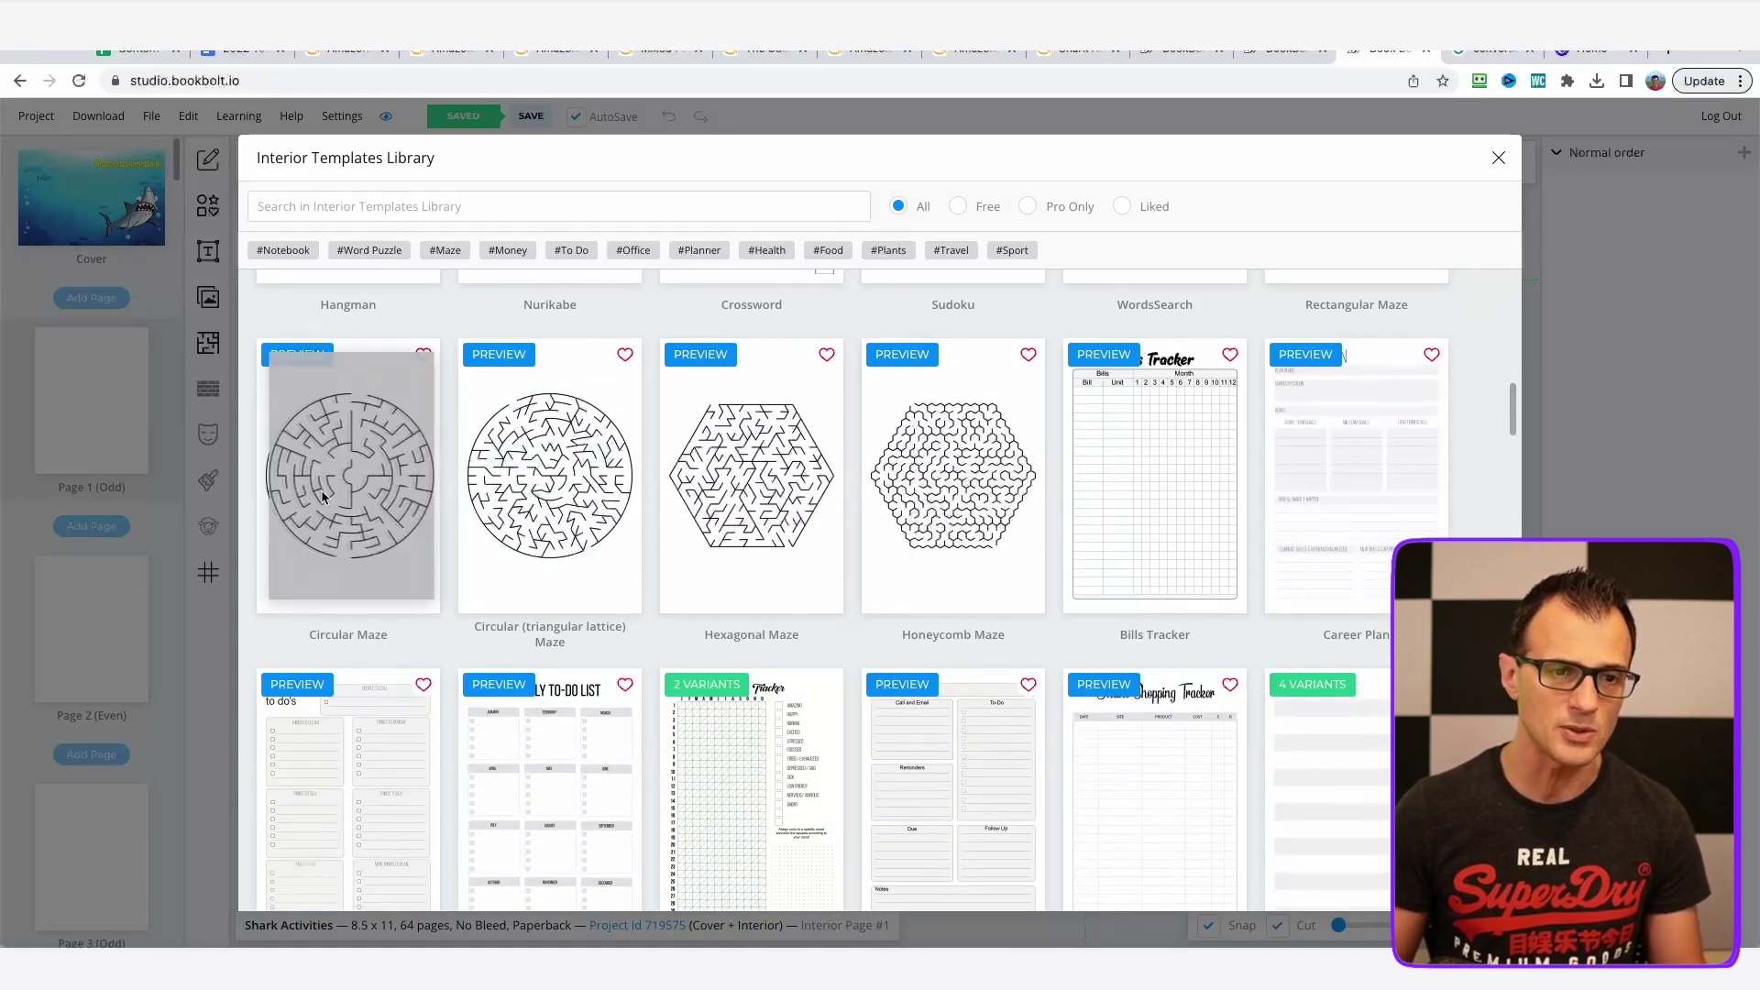
pyautogui.click(353, 506)
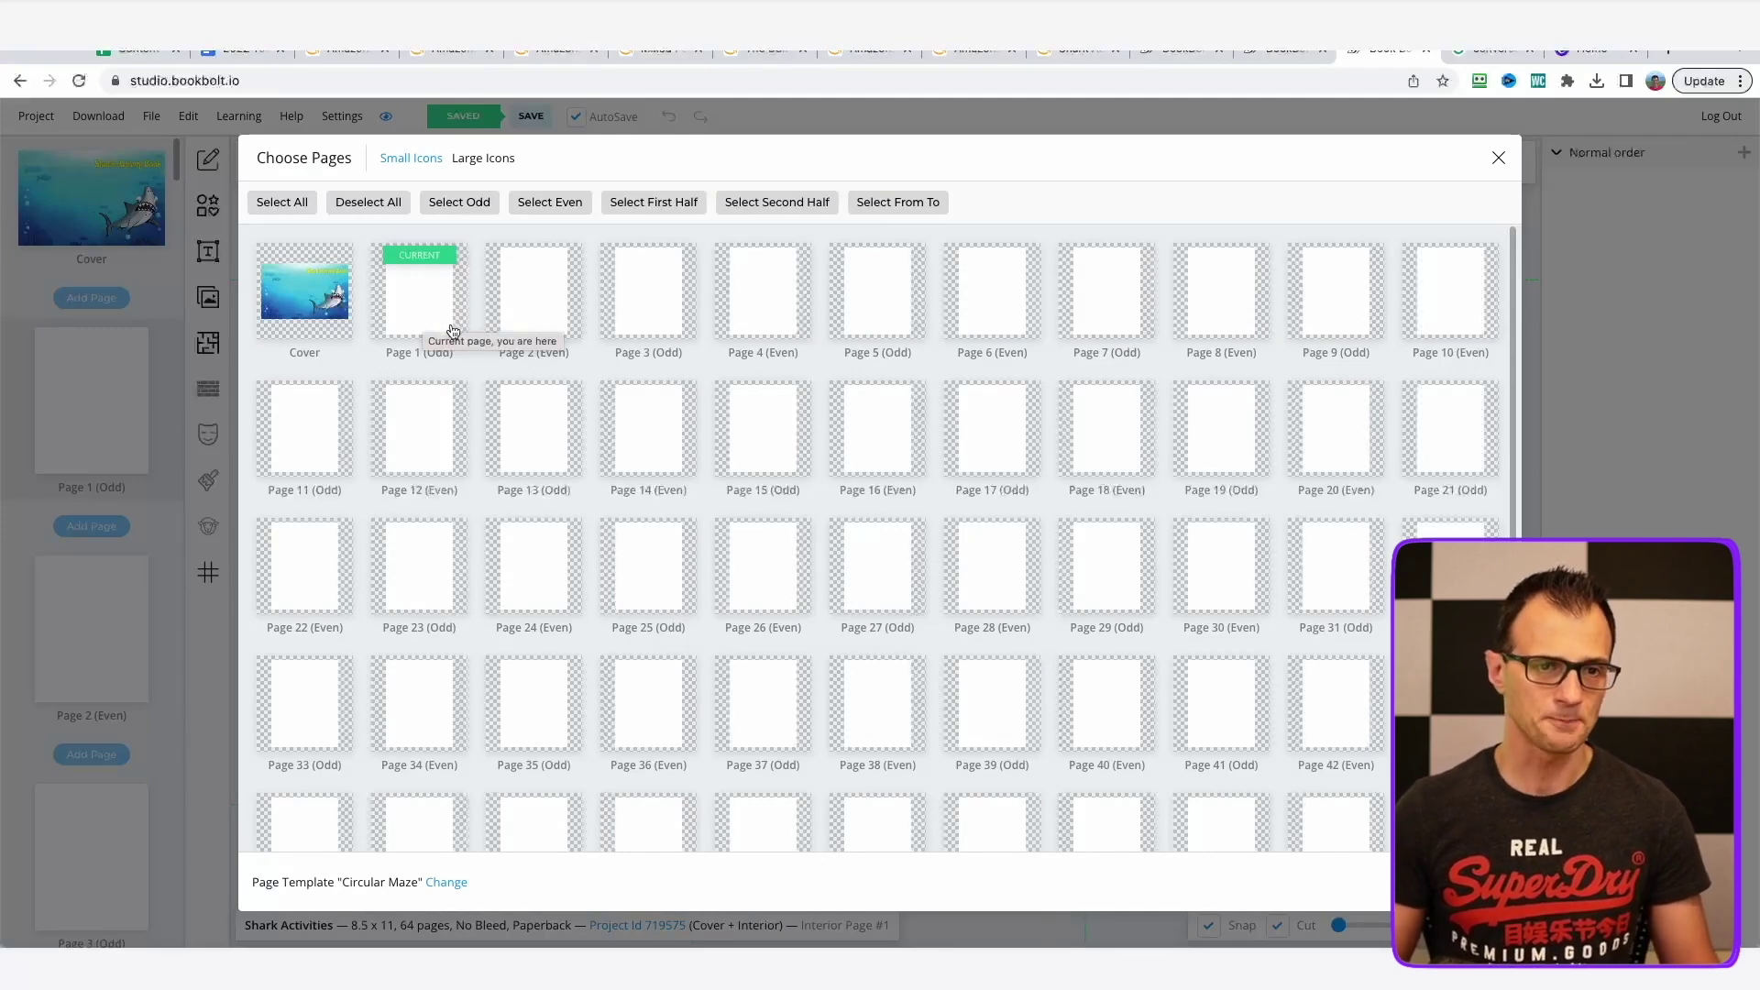
pyautogui.click(419, 312)
pyautogui.click(525, 308)
pyautogui.click(641, 303)
pyautogui.click(769, 291)
pyautogui.click(866, 288)
pyautogui.click(972, 289)
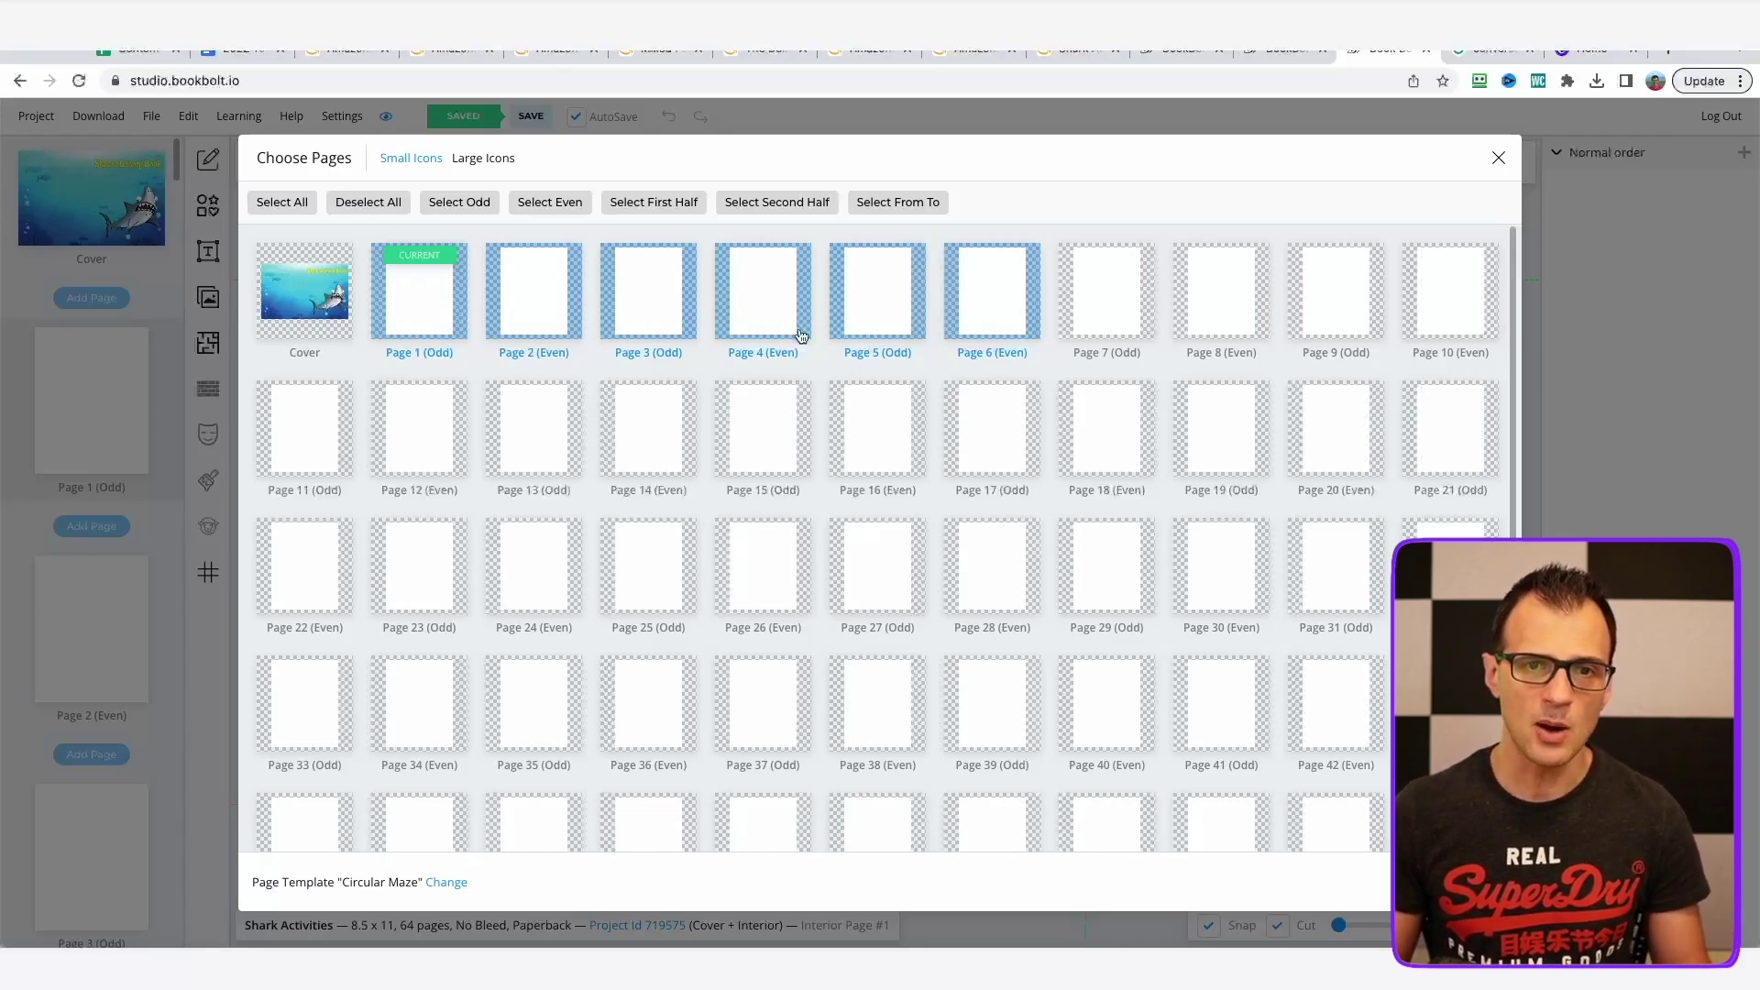
pyautogui.click(1472, 882)
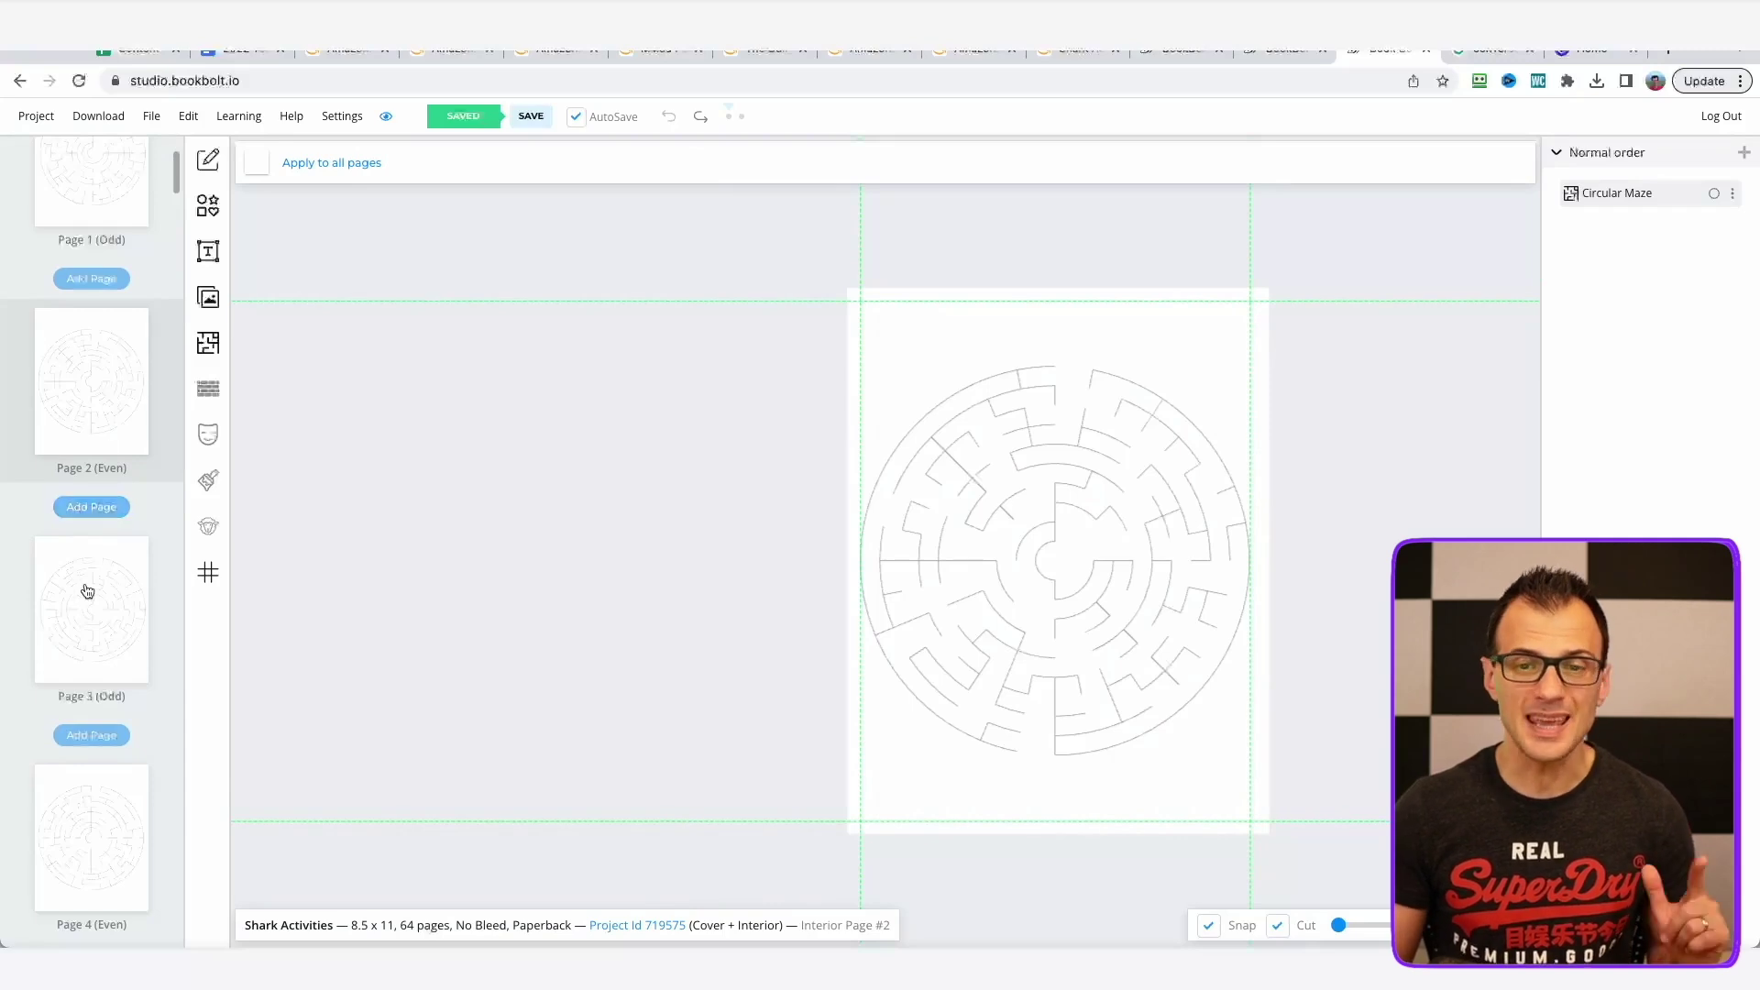
# Review the mazes on pages 3, 4 and 1, and compare page 1 with the Amazon sample's Activity 1 page.
pyautogui.click(88, 591)
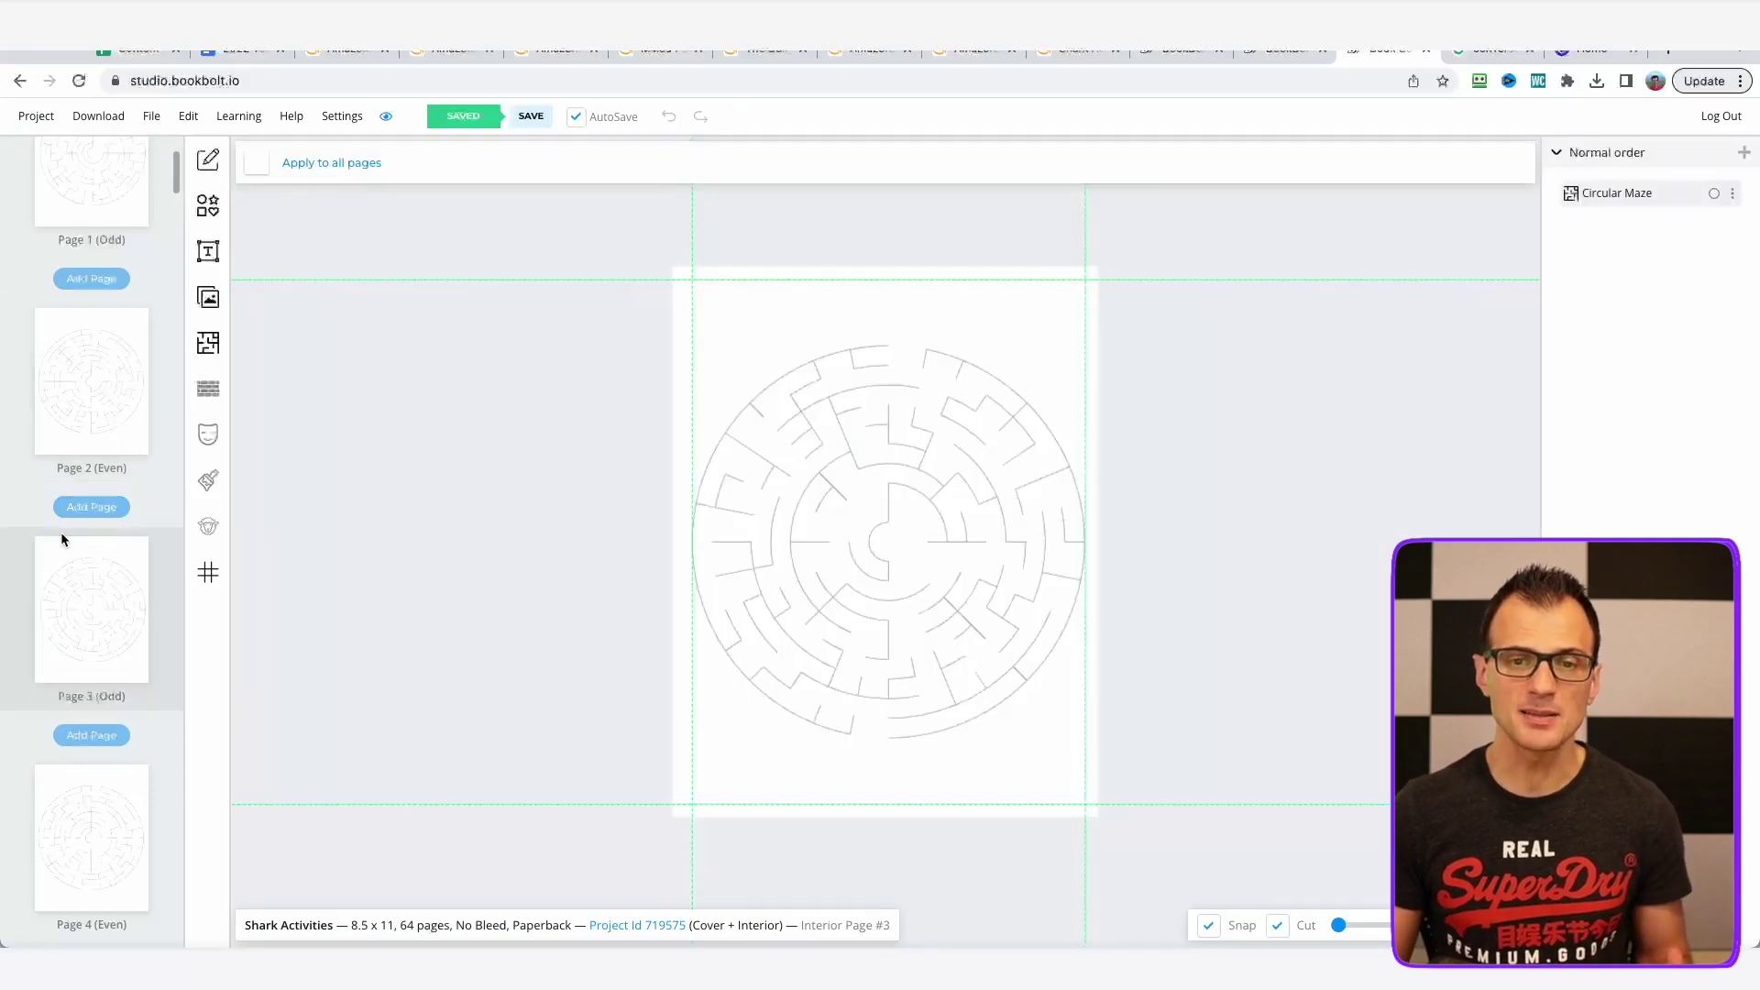
pyautogui.click(87, 833)
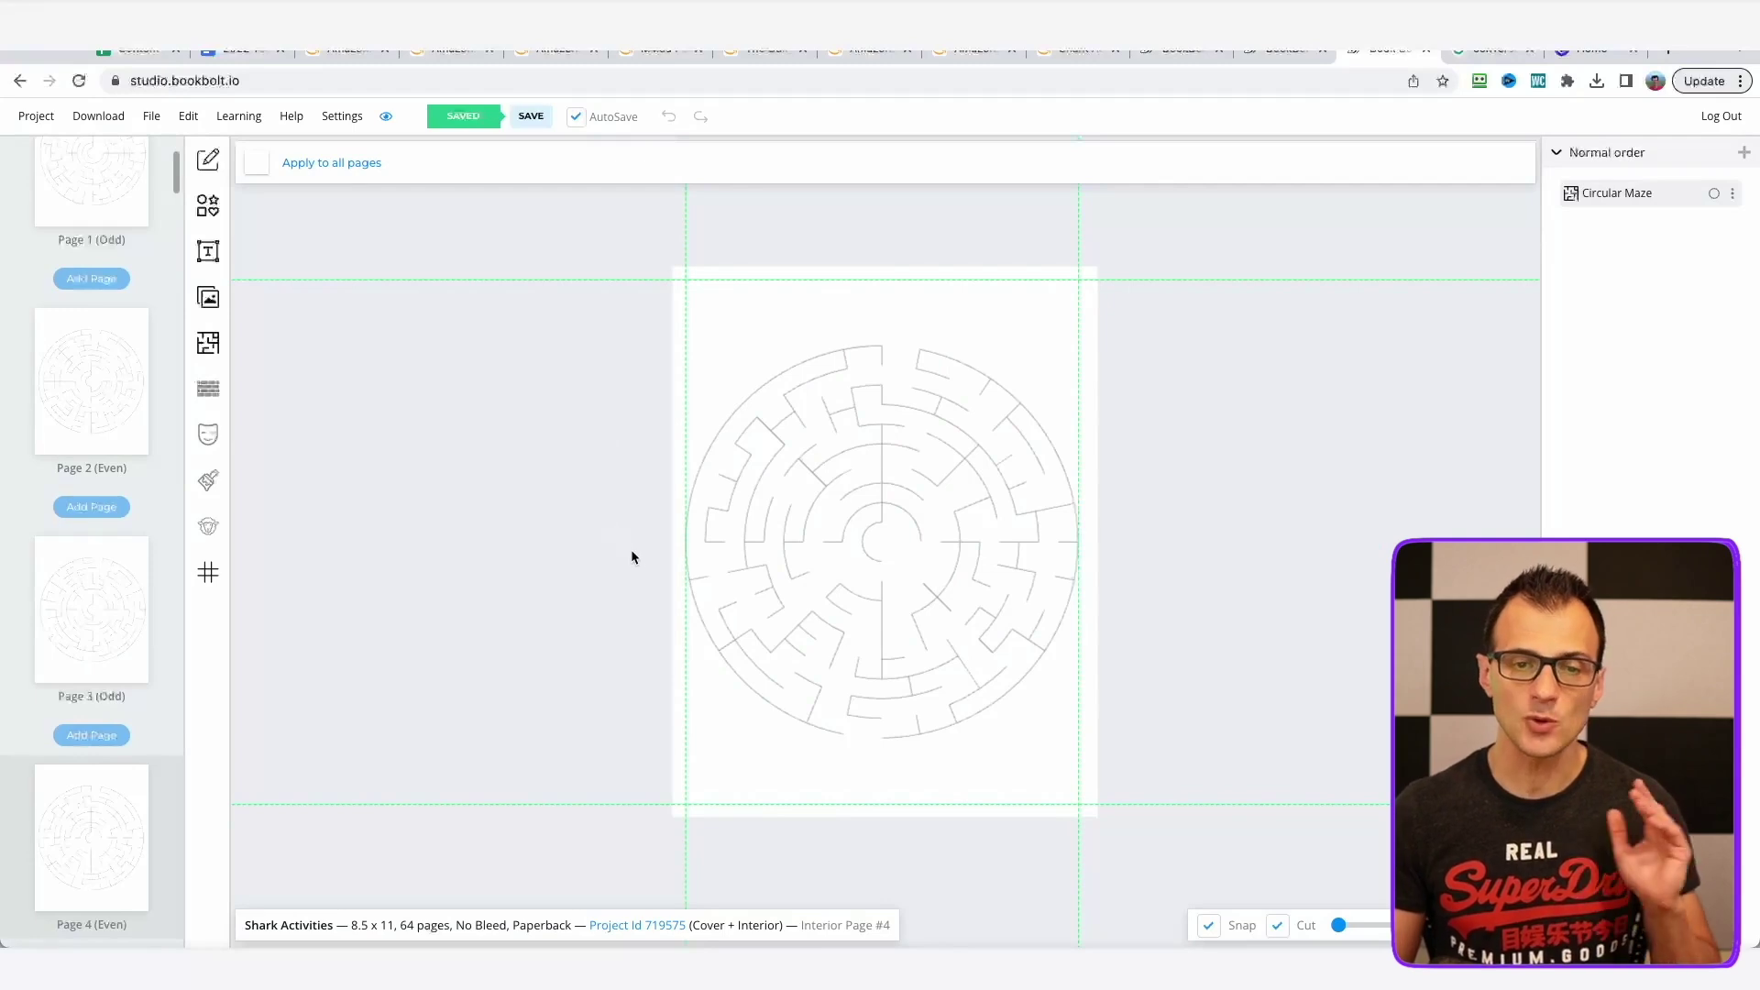
pyautogui.scroll(3, 31, 314)
pyautogui.click(106, 394)
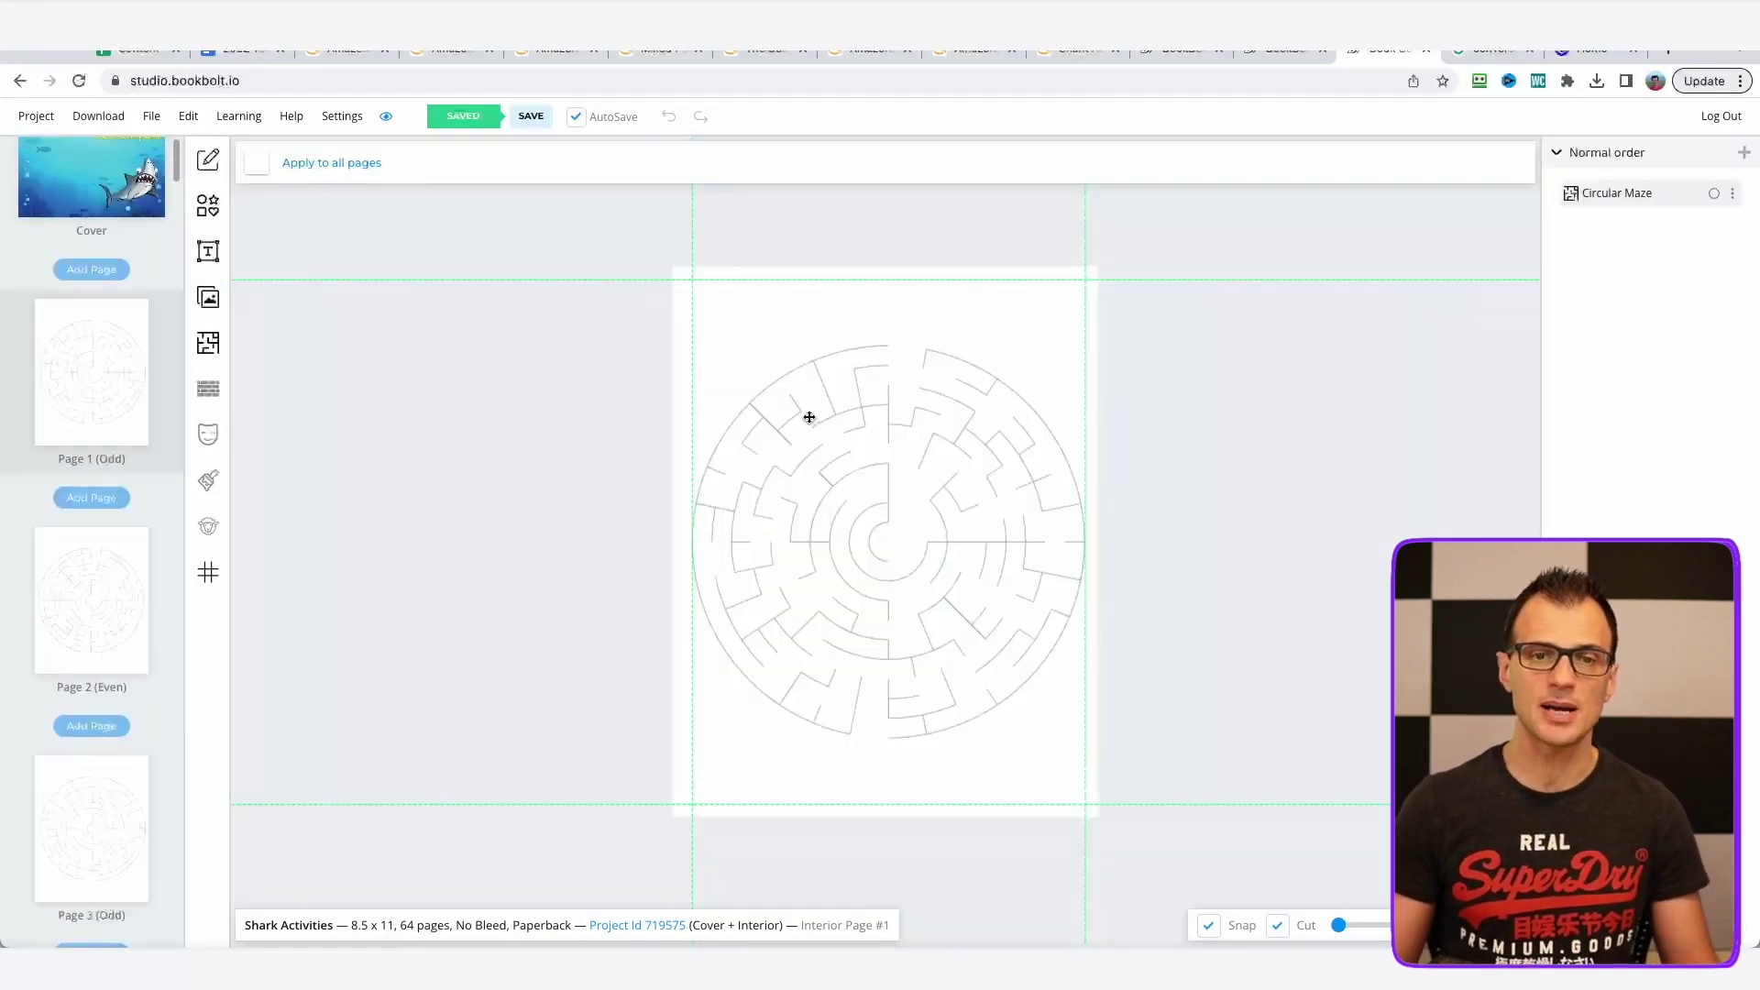
pyautogui.click(1077, 50)
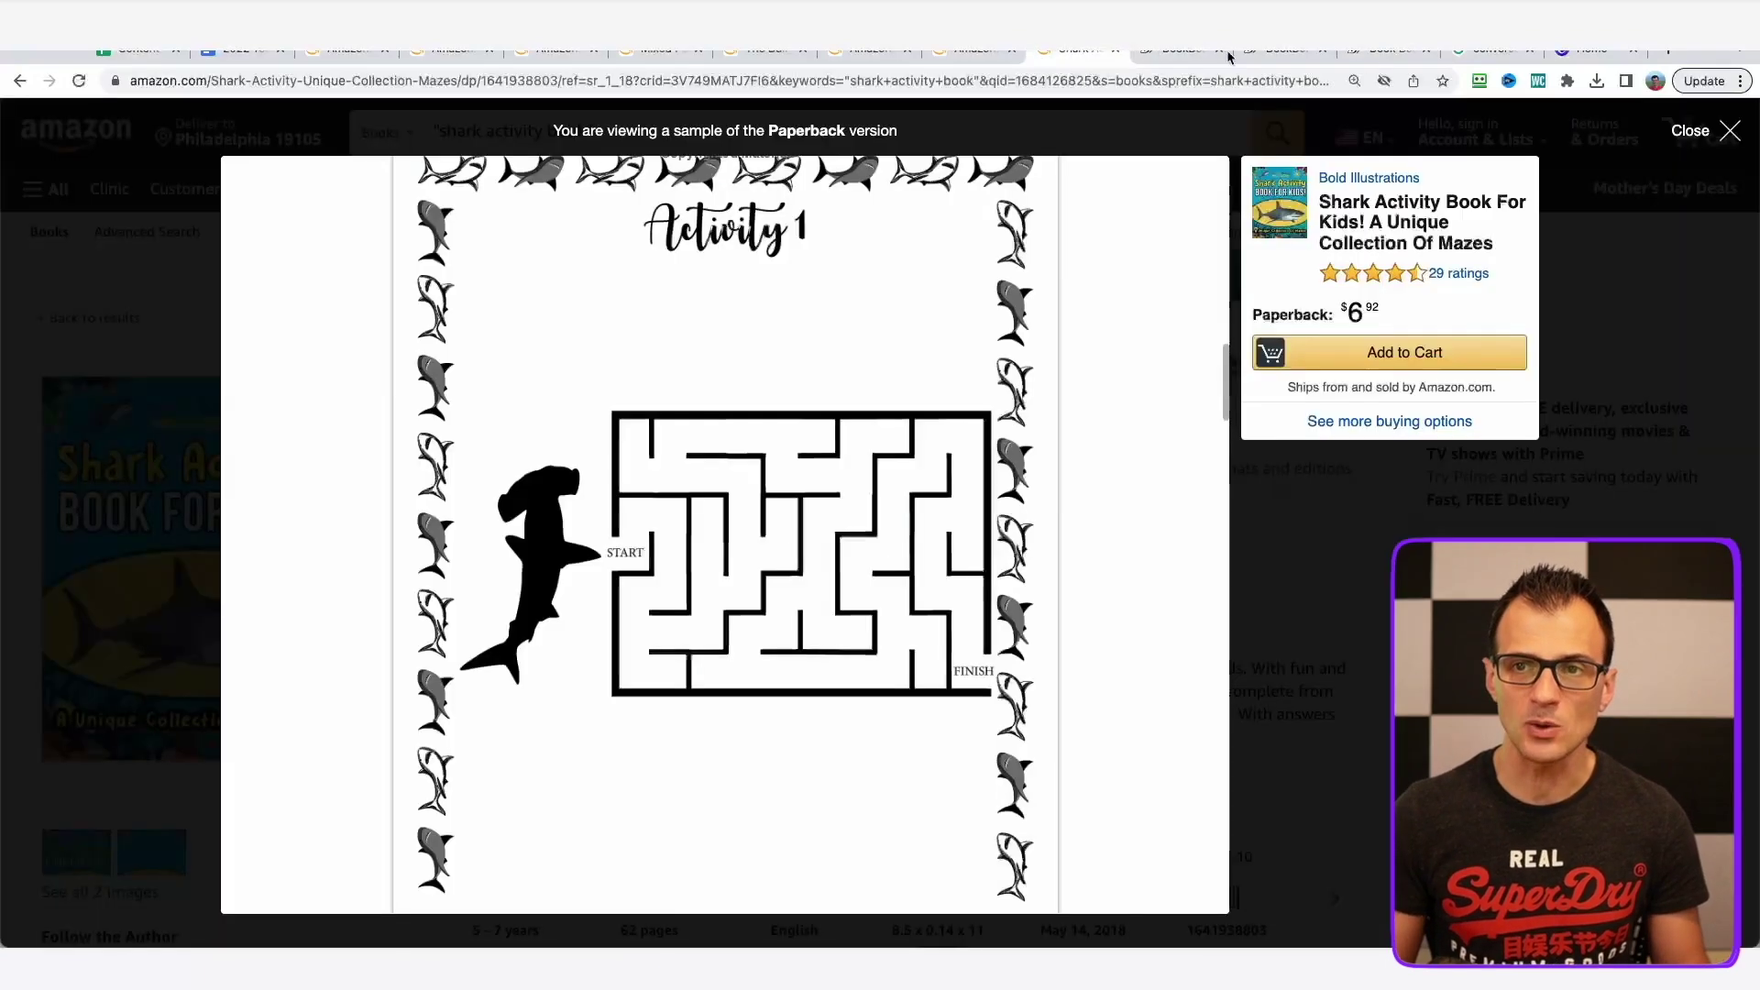
pyautogui.click(1391, 53)
# Shrink and centre the circular maze on page 1, and place a heading above it.
pyautogui.click(915, 409)
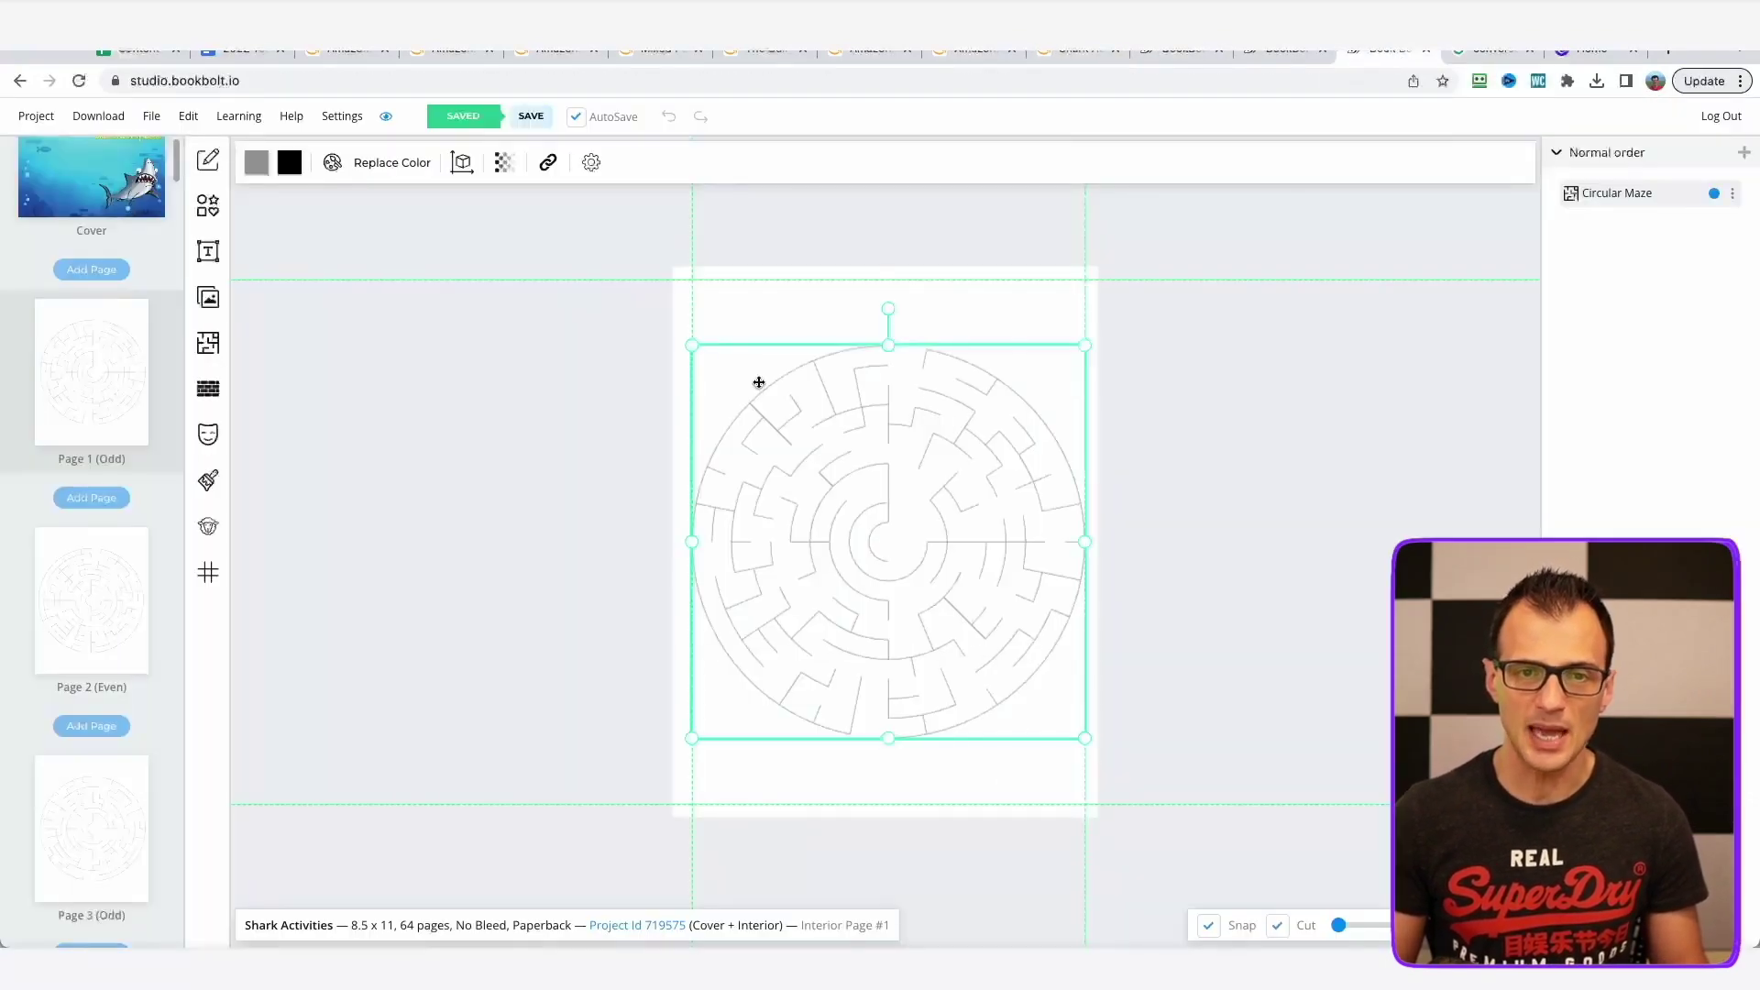
pyautogui.moveTo(693, 346); pyautogui.dragTo(833, 476)
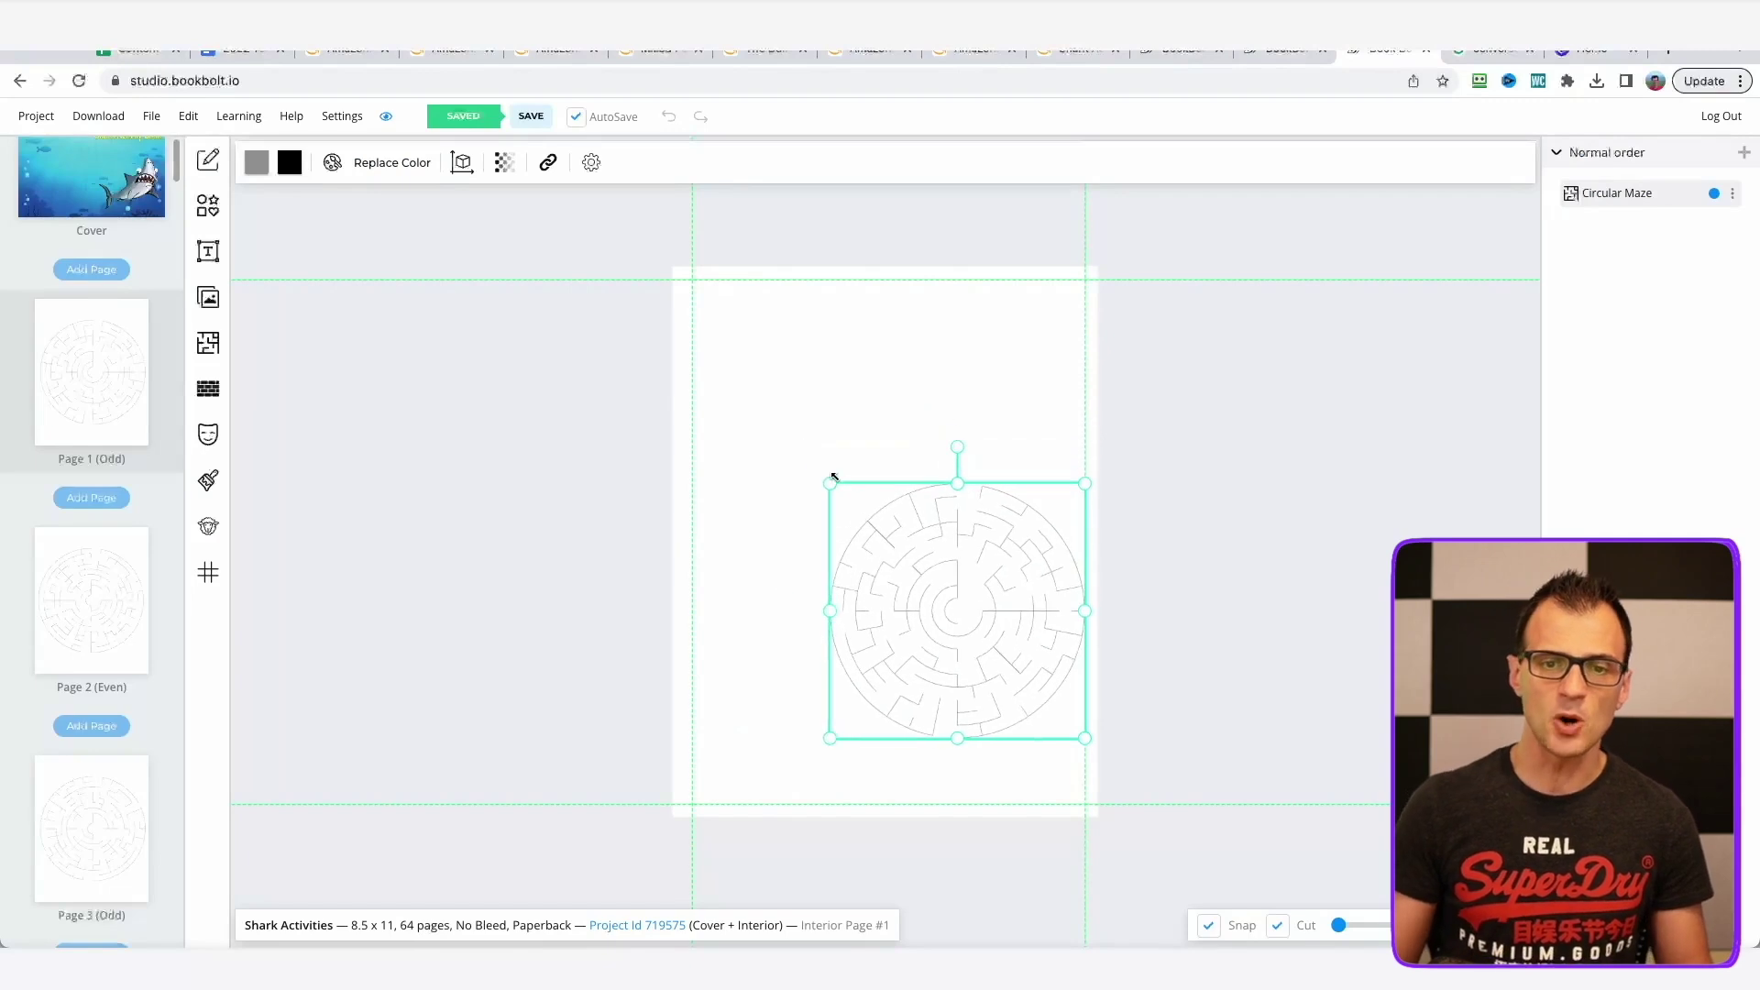
pyautogui.click(209, 261)
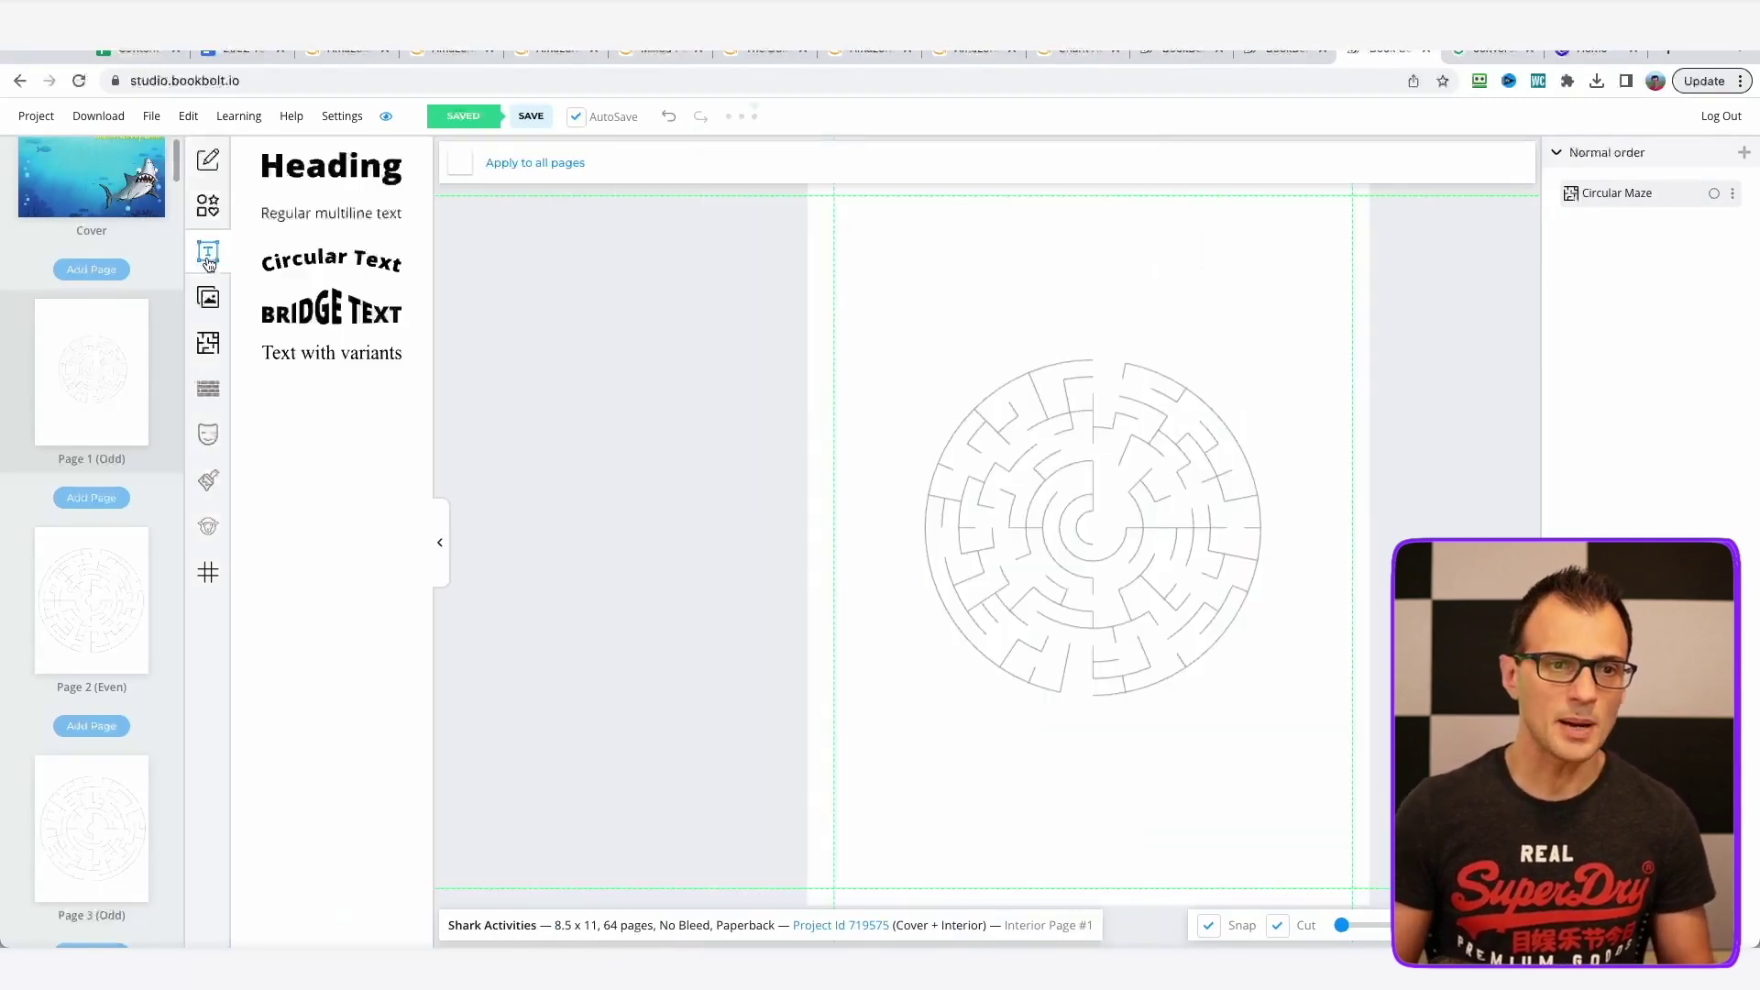
pyautogui.click(331, 166)
pyautogui.moveTo(1063, 525); pyautogui.dragTo(1048, 305)
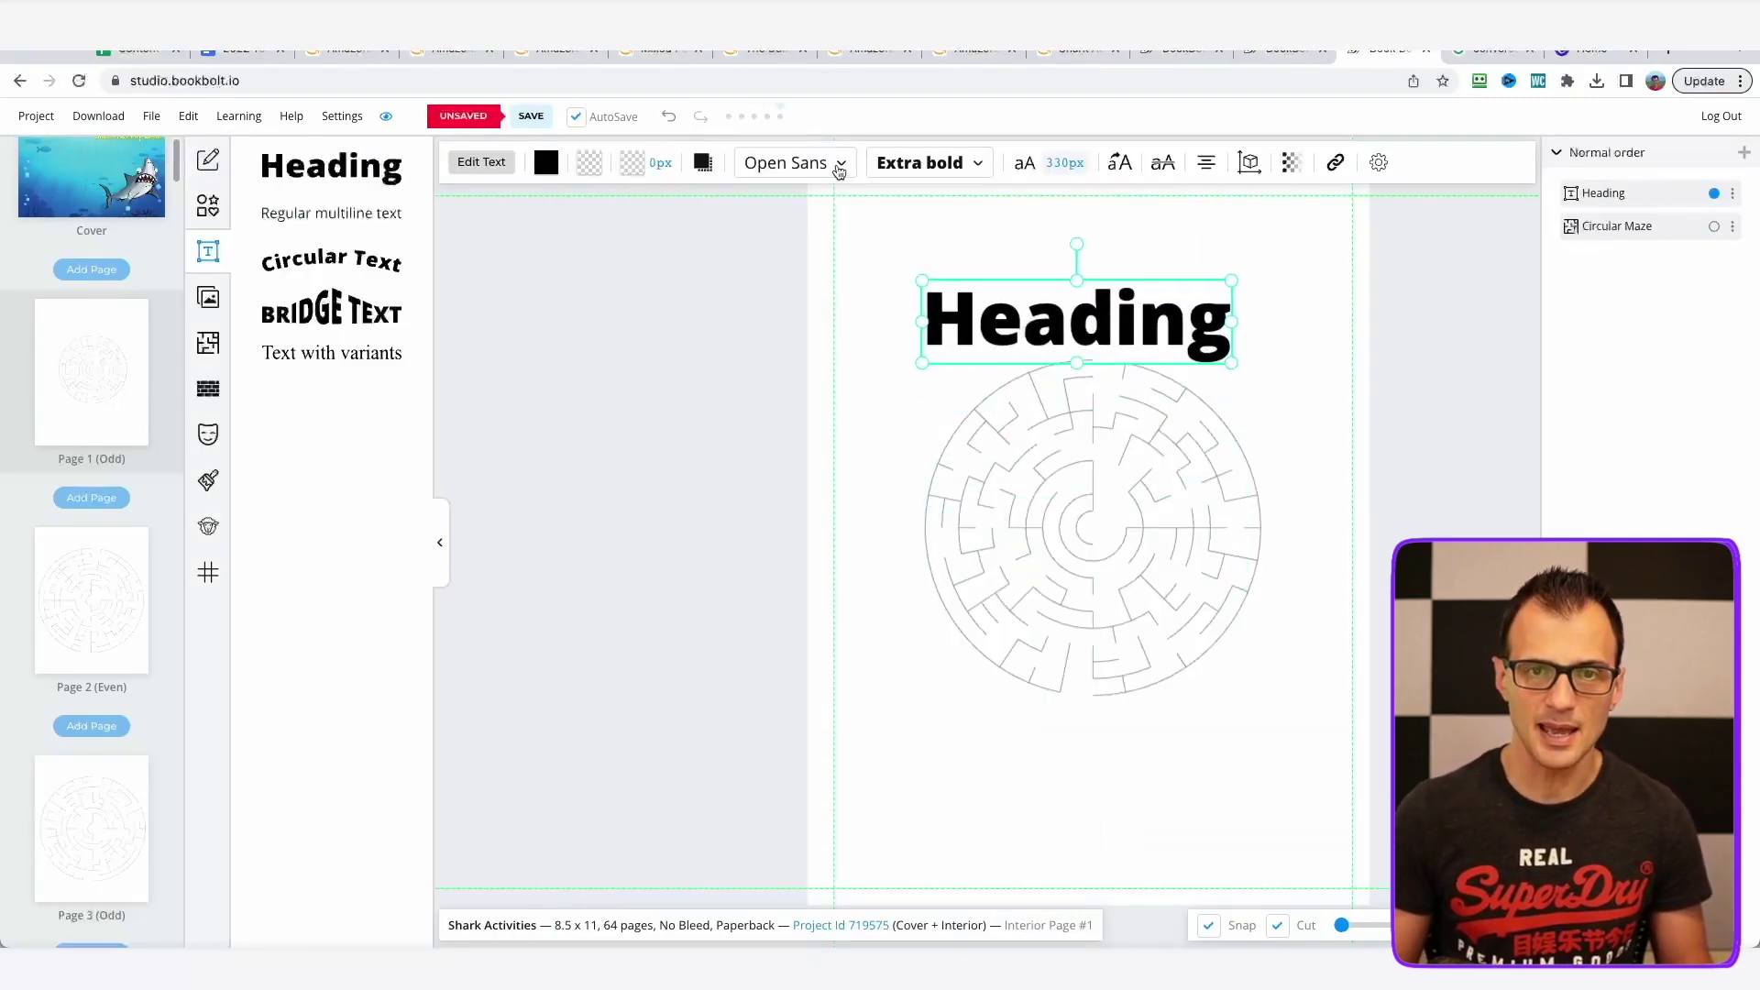
# Set the heading's font to Aladin and change its text to "Start".
pyautogui.click(838, 163)
pyautogui.scroll(-3, 895, 514)
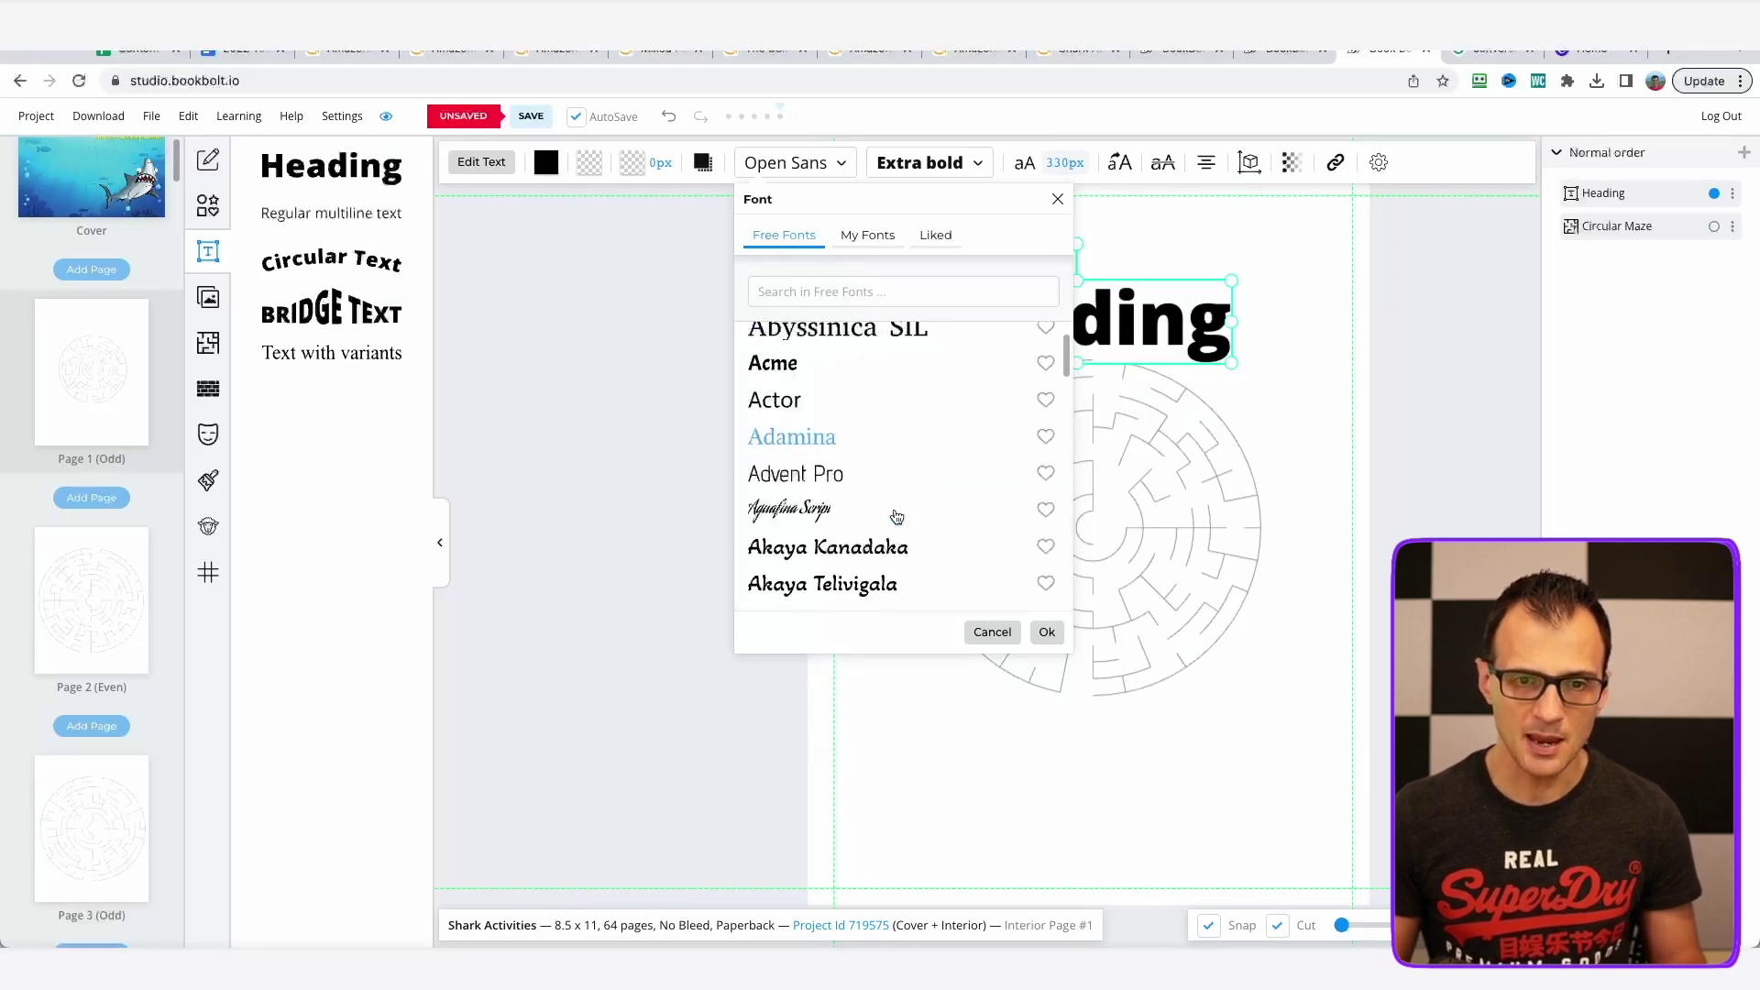
pyautogui.scroll(-2, 851, 444)
pyautogui.click(775, 554)
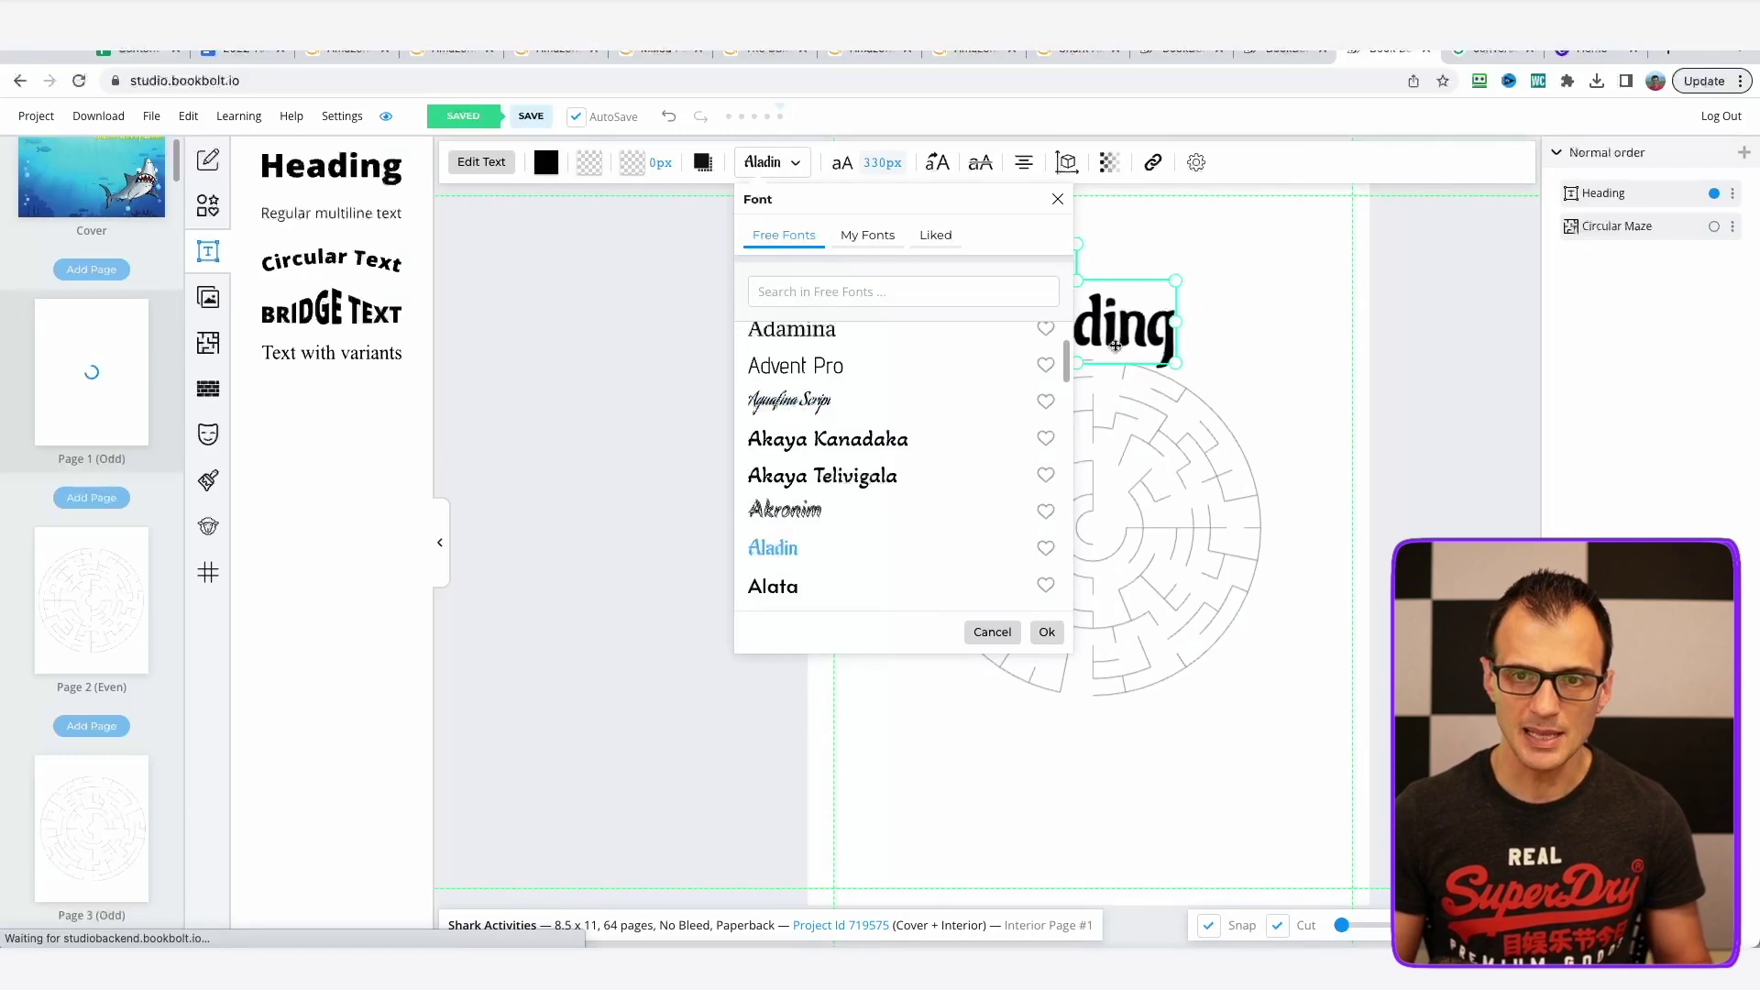
pyautogui.doubleClick(1137, 323)
pyautogui.write('Start')
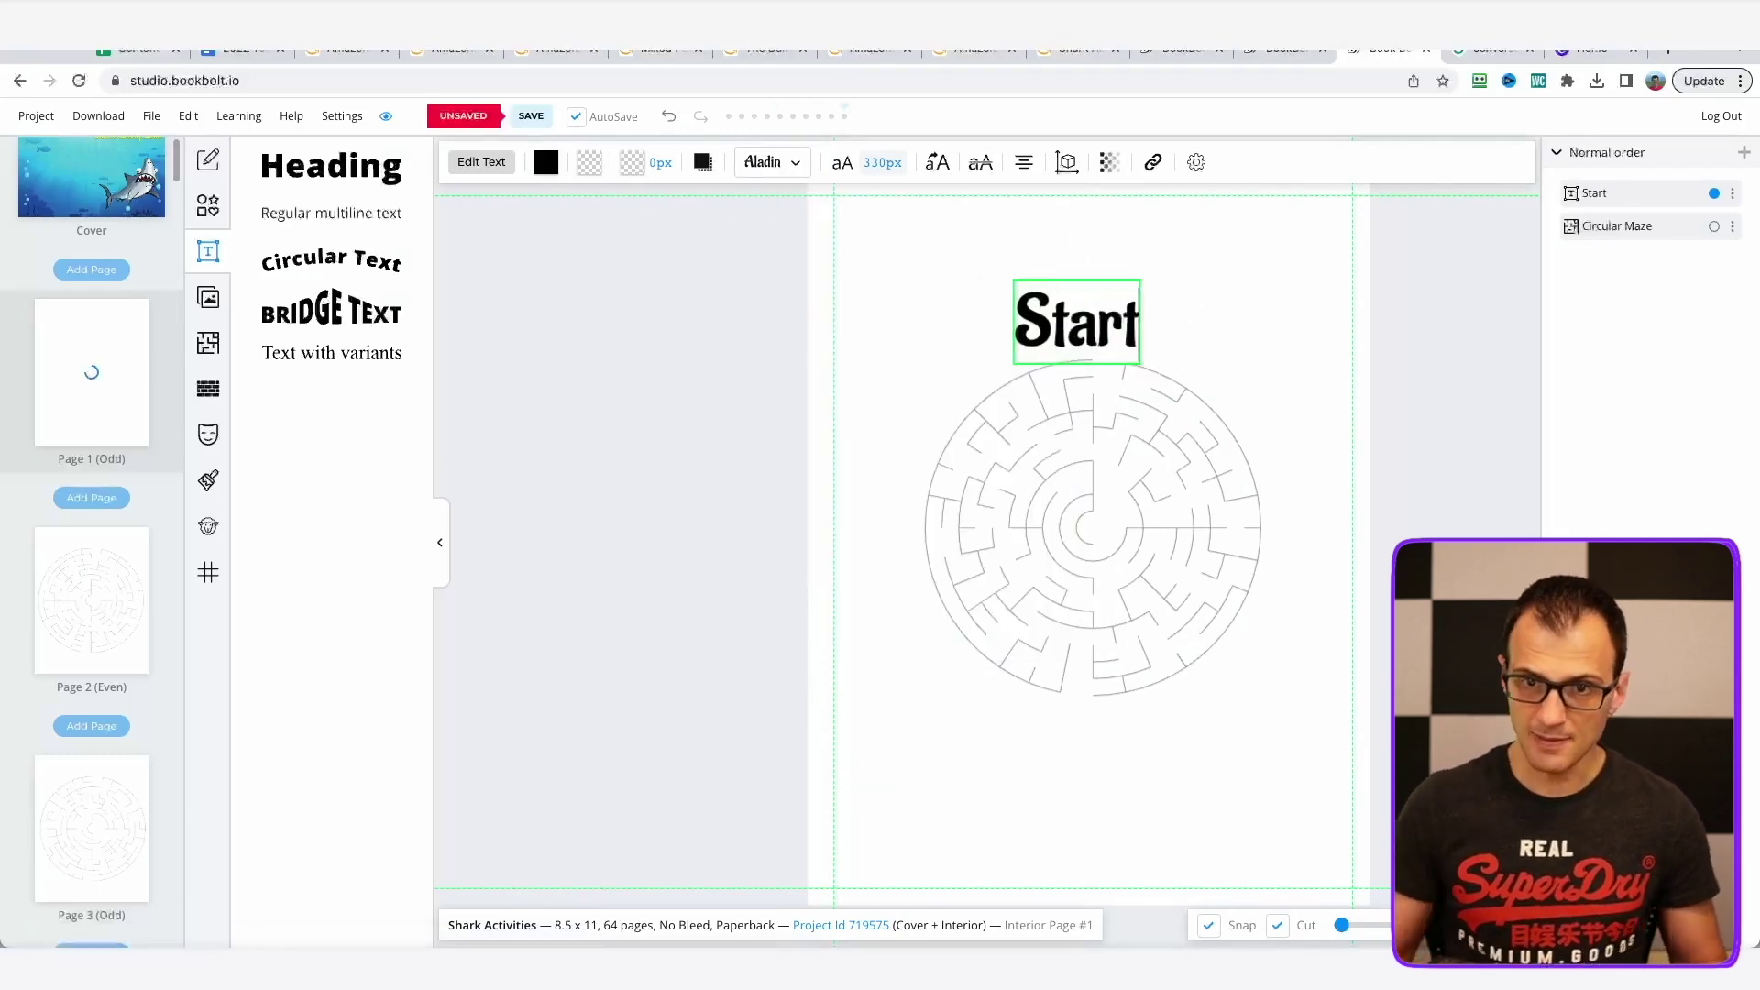
# Duplicate the Start label below the maze as "End", and fit both smaller labels beside the maze openings.
pyautogui.doubleClick(1071, 317)
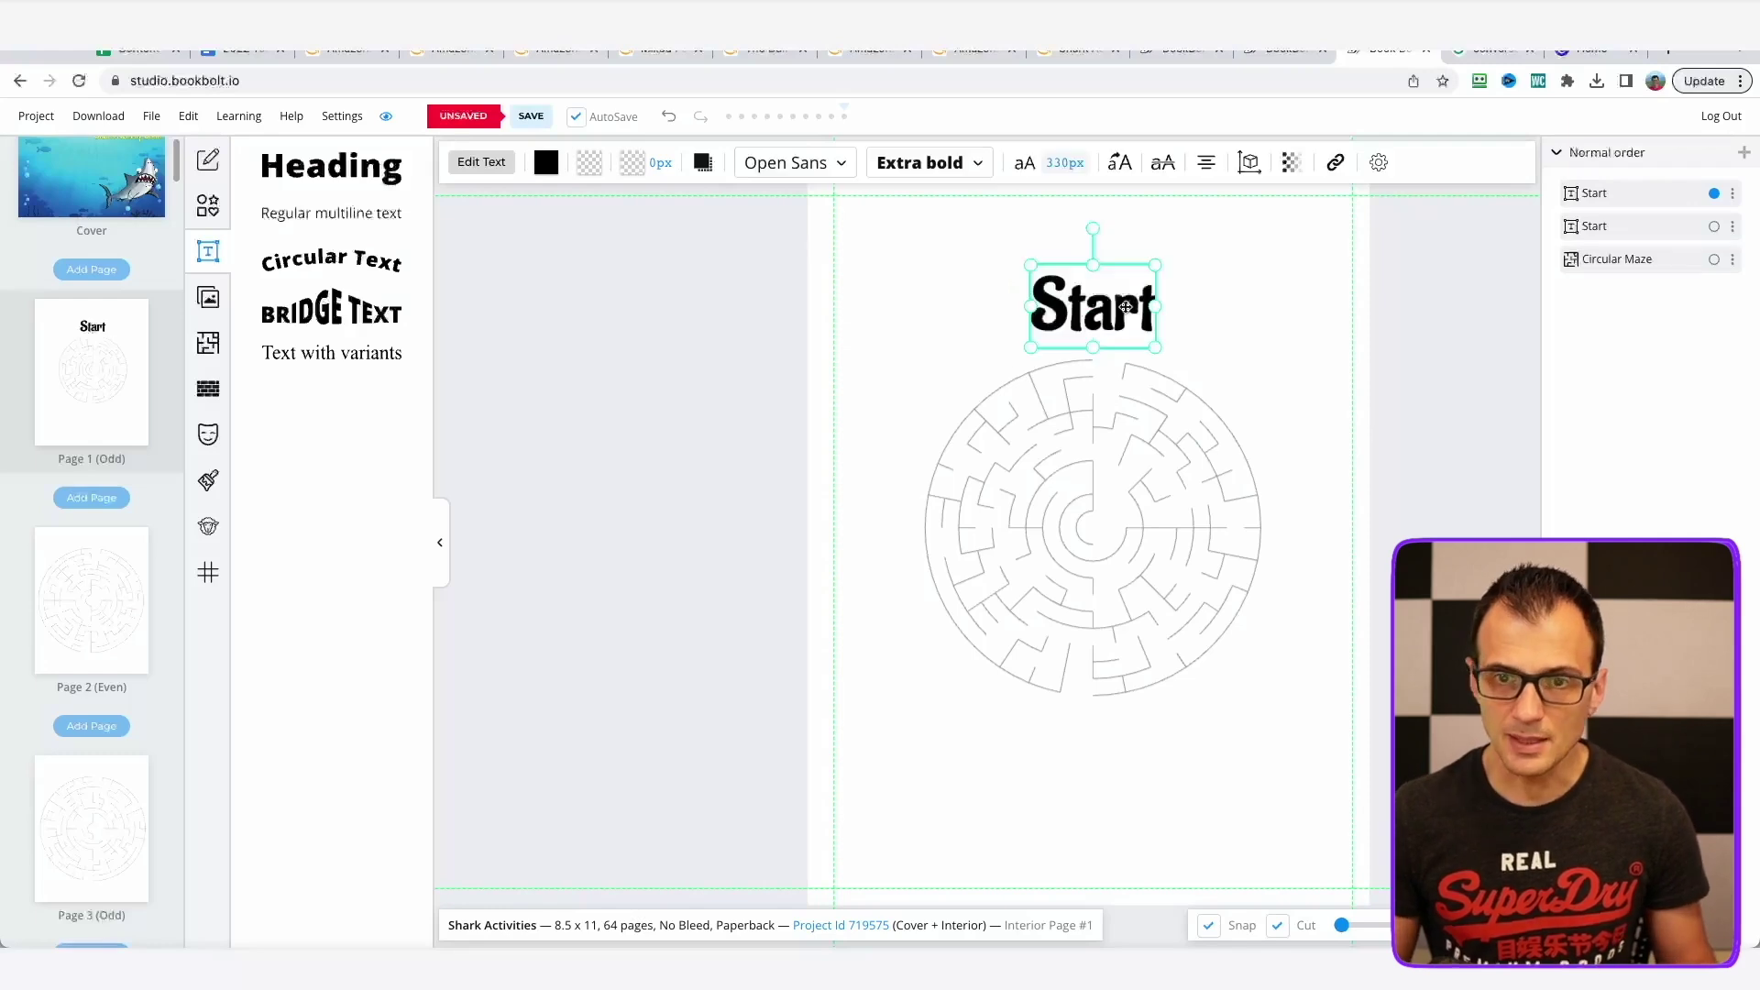
pyautogui.moveTo(1068, 294); pyautogui.dragTo(1060, 716)
pyautogui.doubleClick(1059, 716)
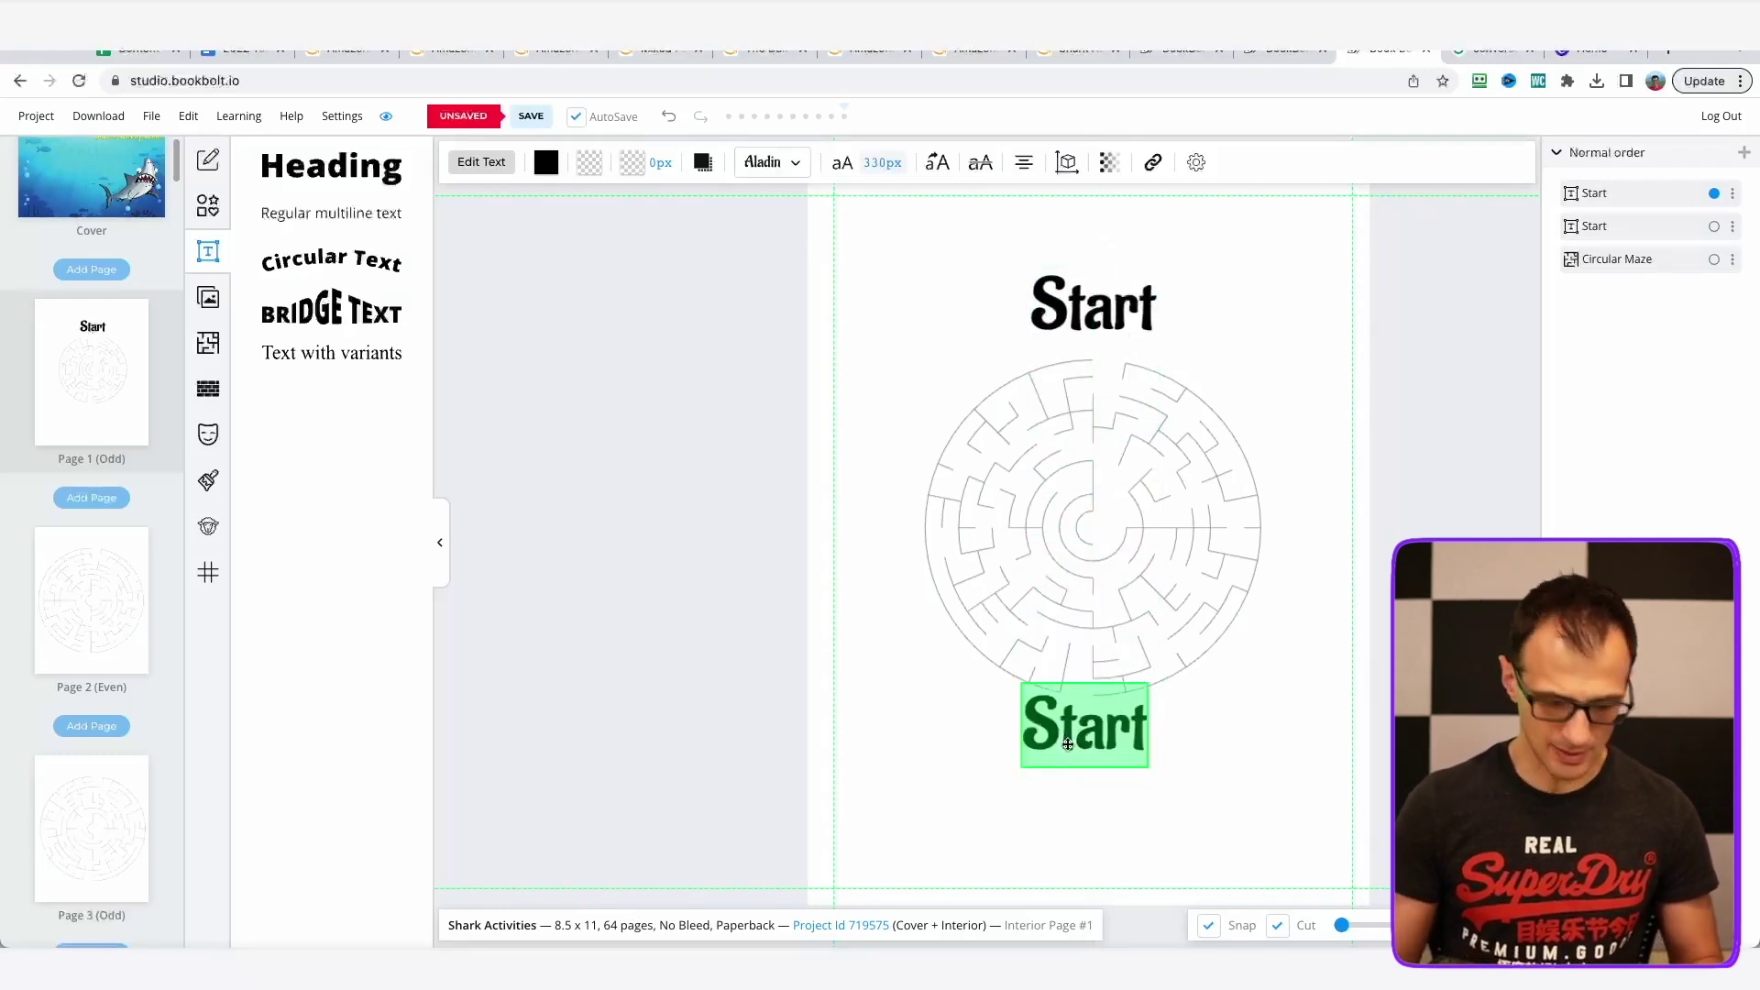
pyautogui.write('End')
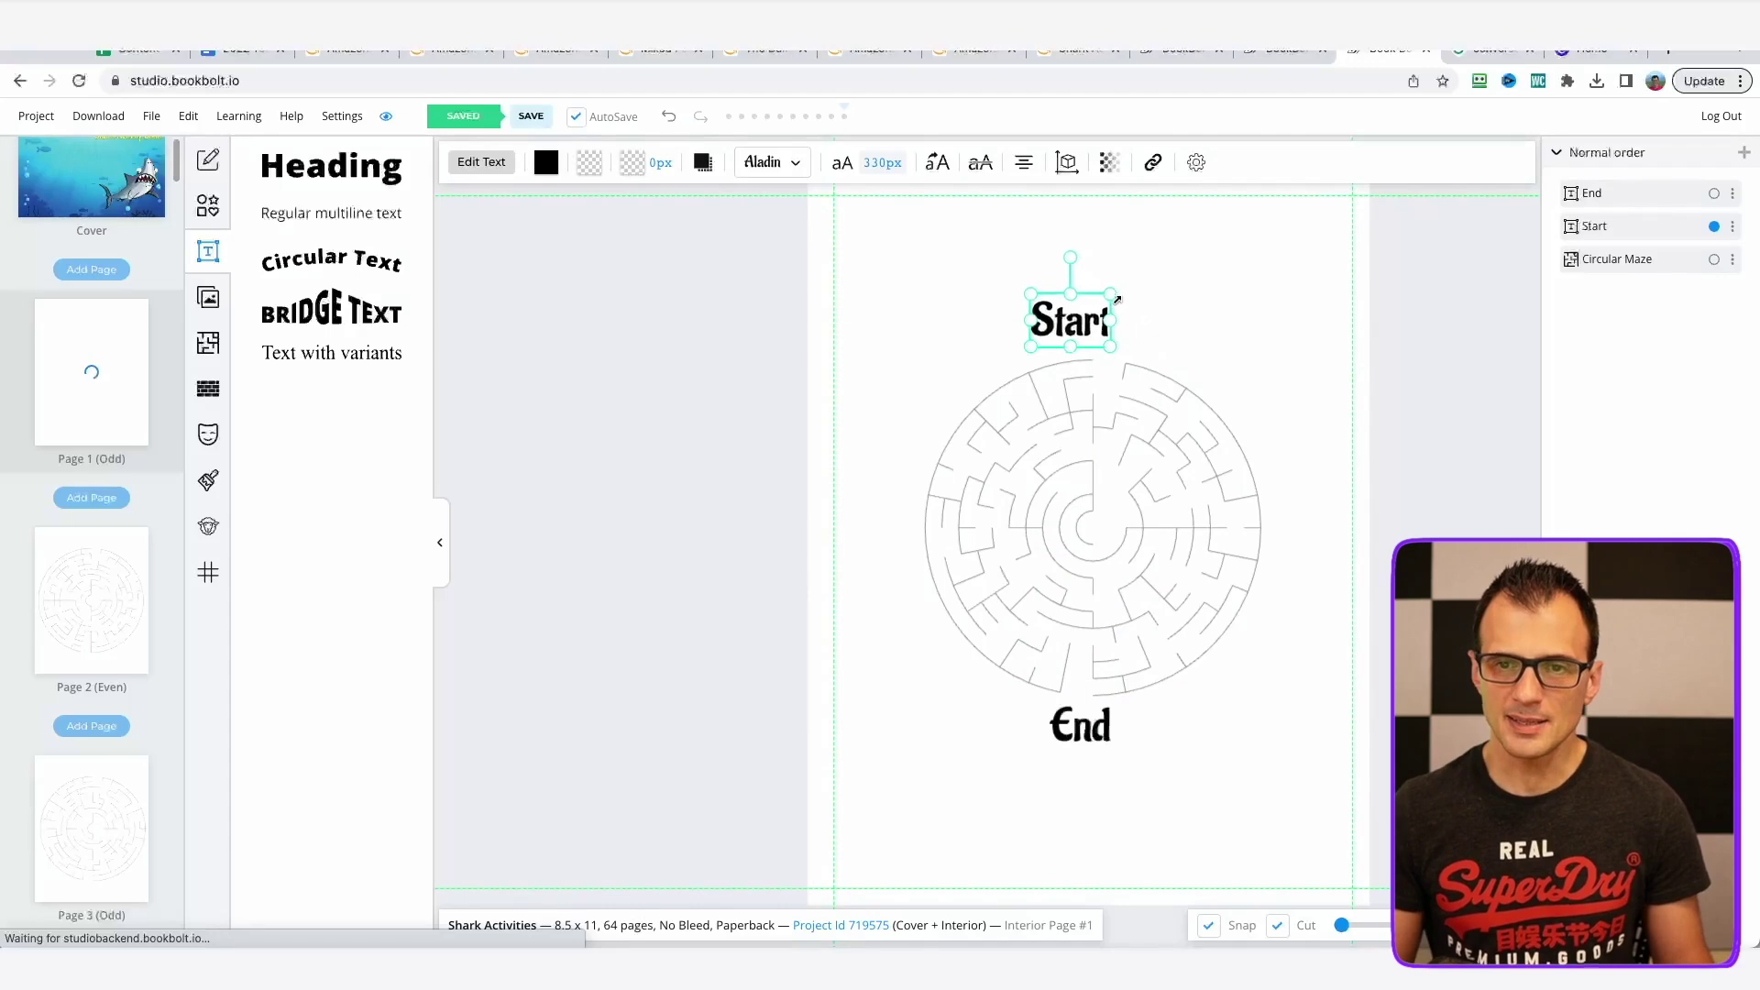
pyautogui.moveTo(1063, 321); pyautogui.dragTo(1089, 322)
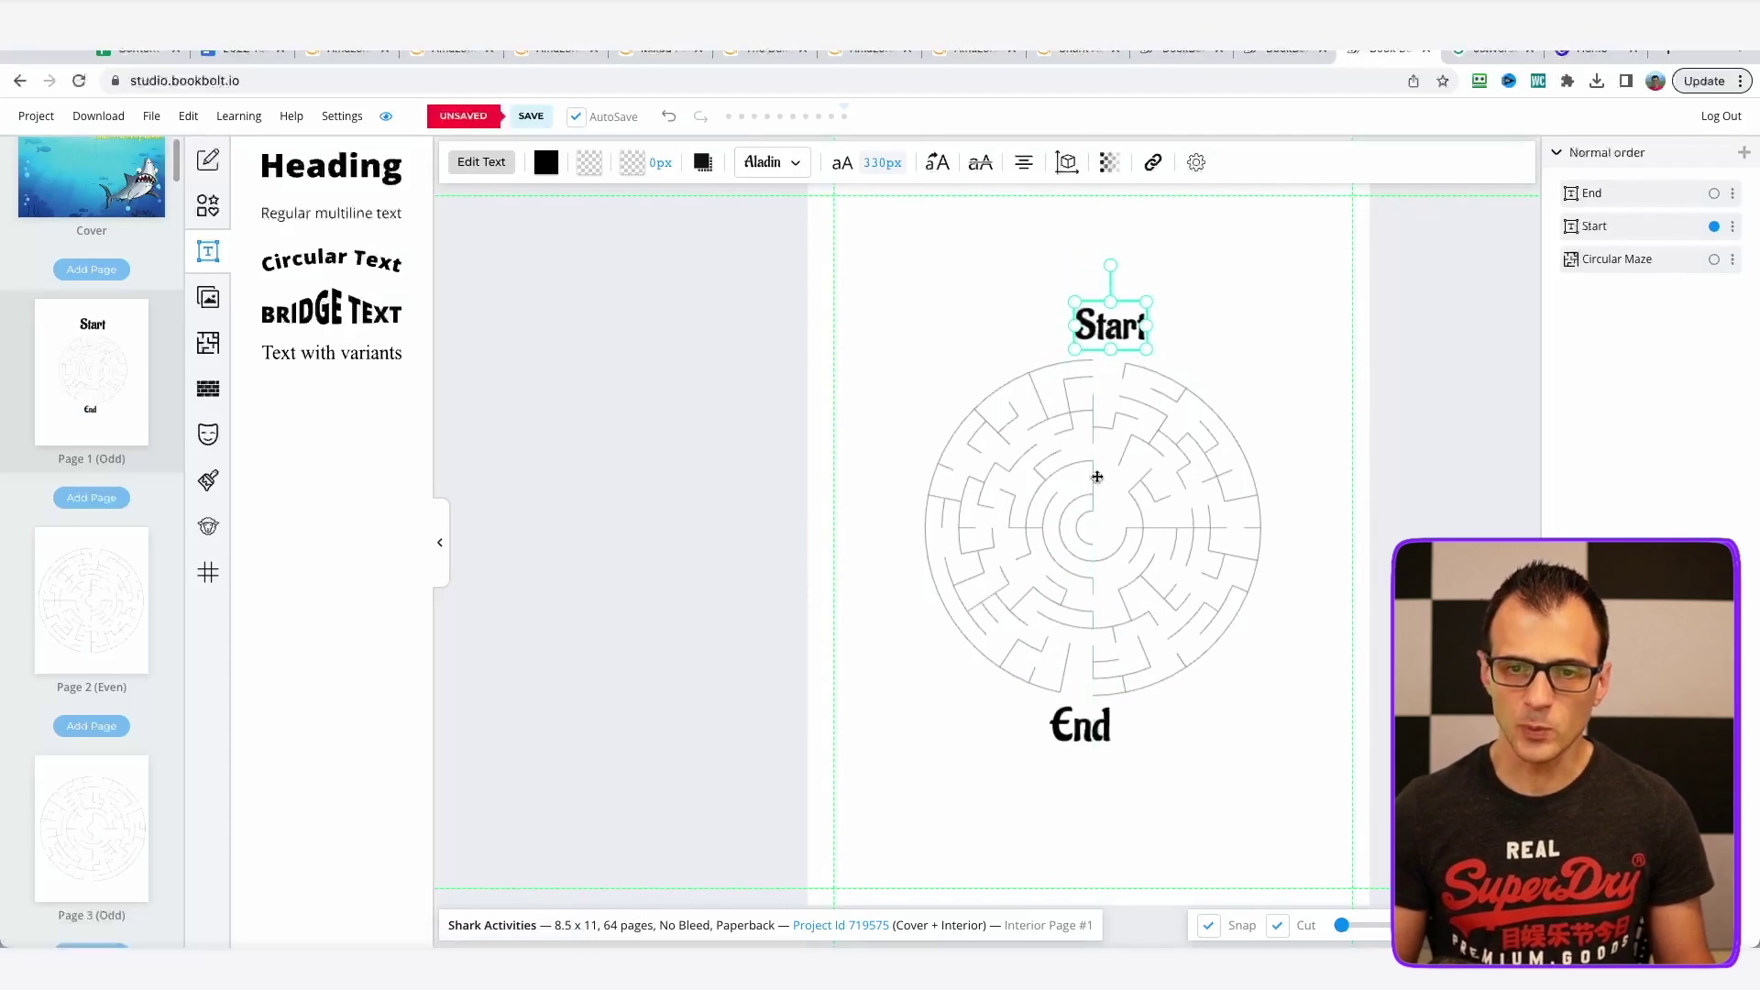
pyautogui.click(1071, 739)
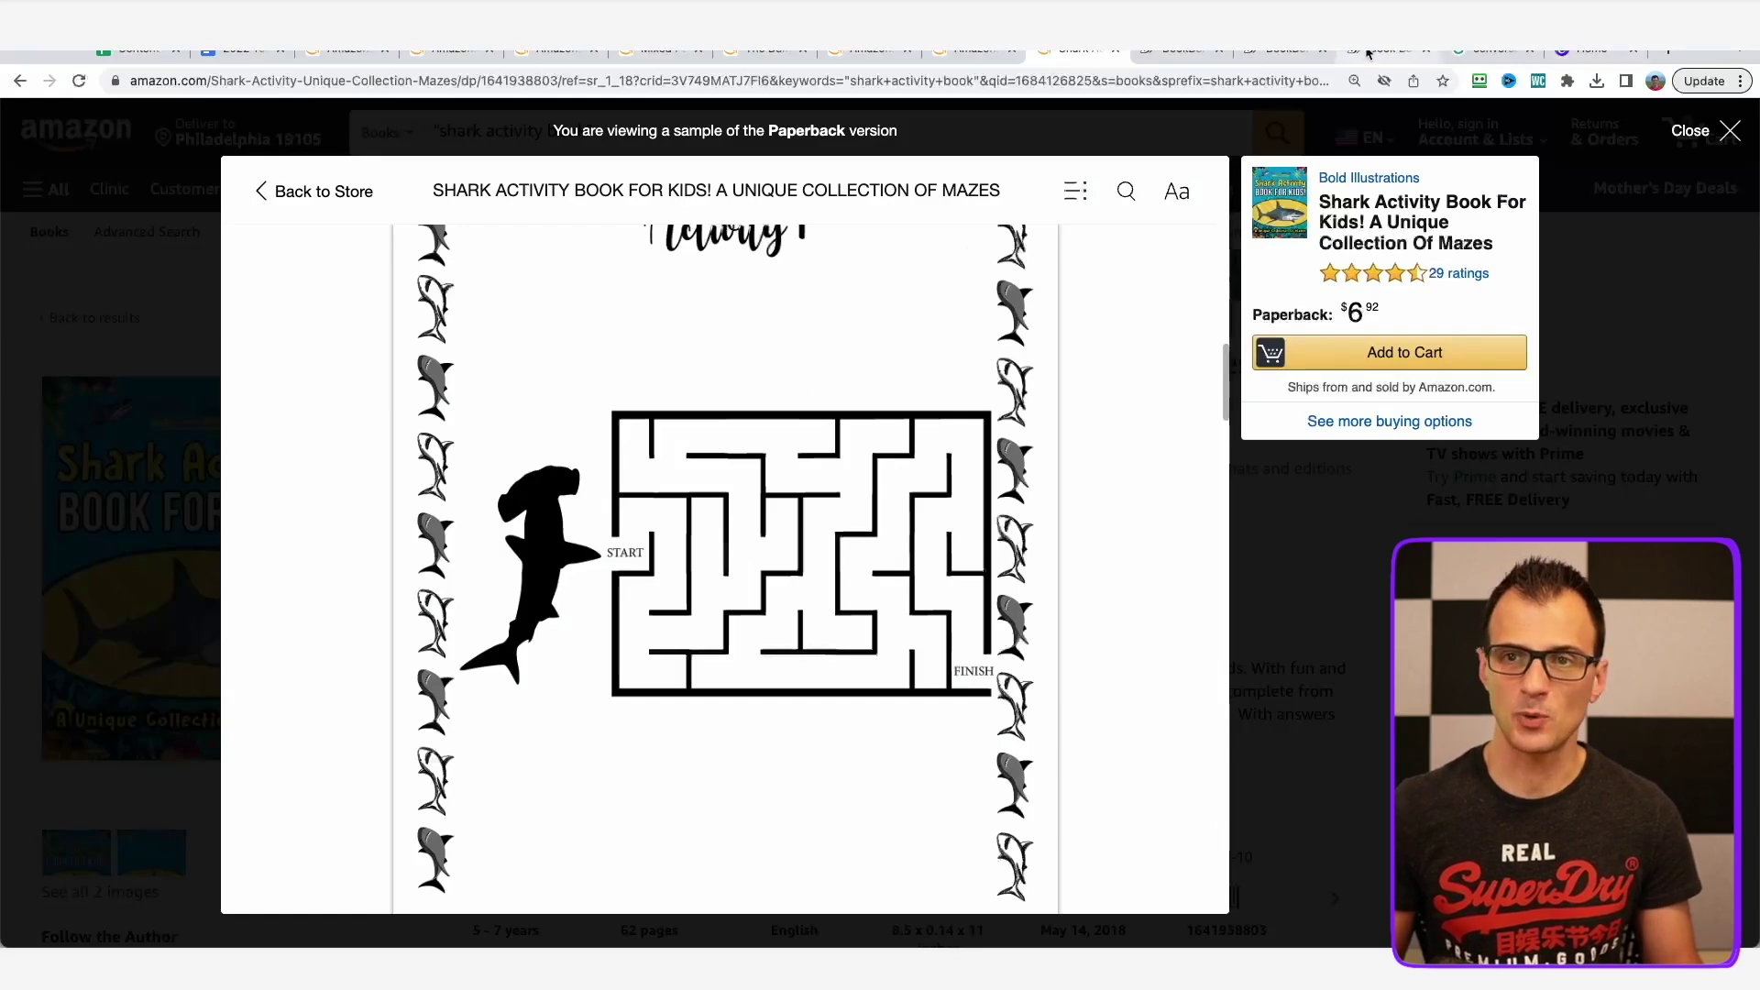
# Back in BookBolt, search Pixabay for "shark drawing" and place a small grey shark beside the Start label.
pyautogui.click(1411, 57)
pyautogui.click(207, 298)
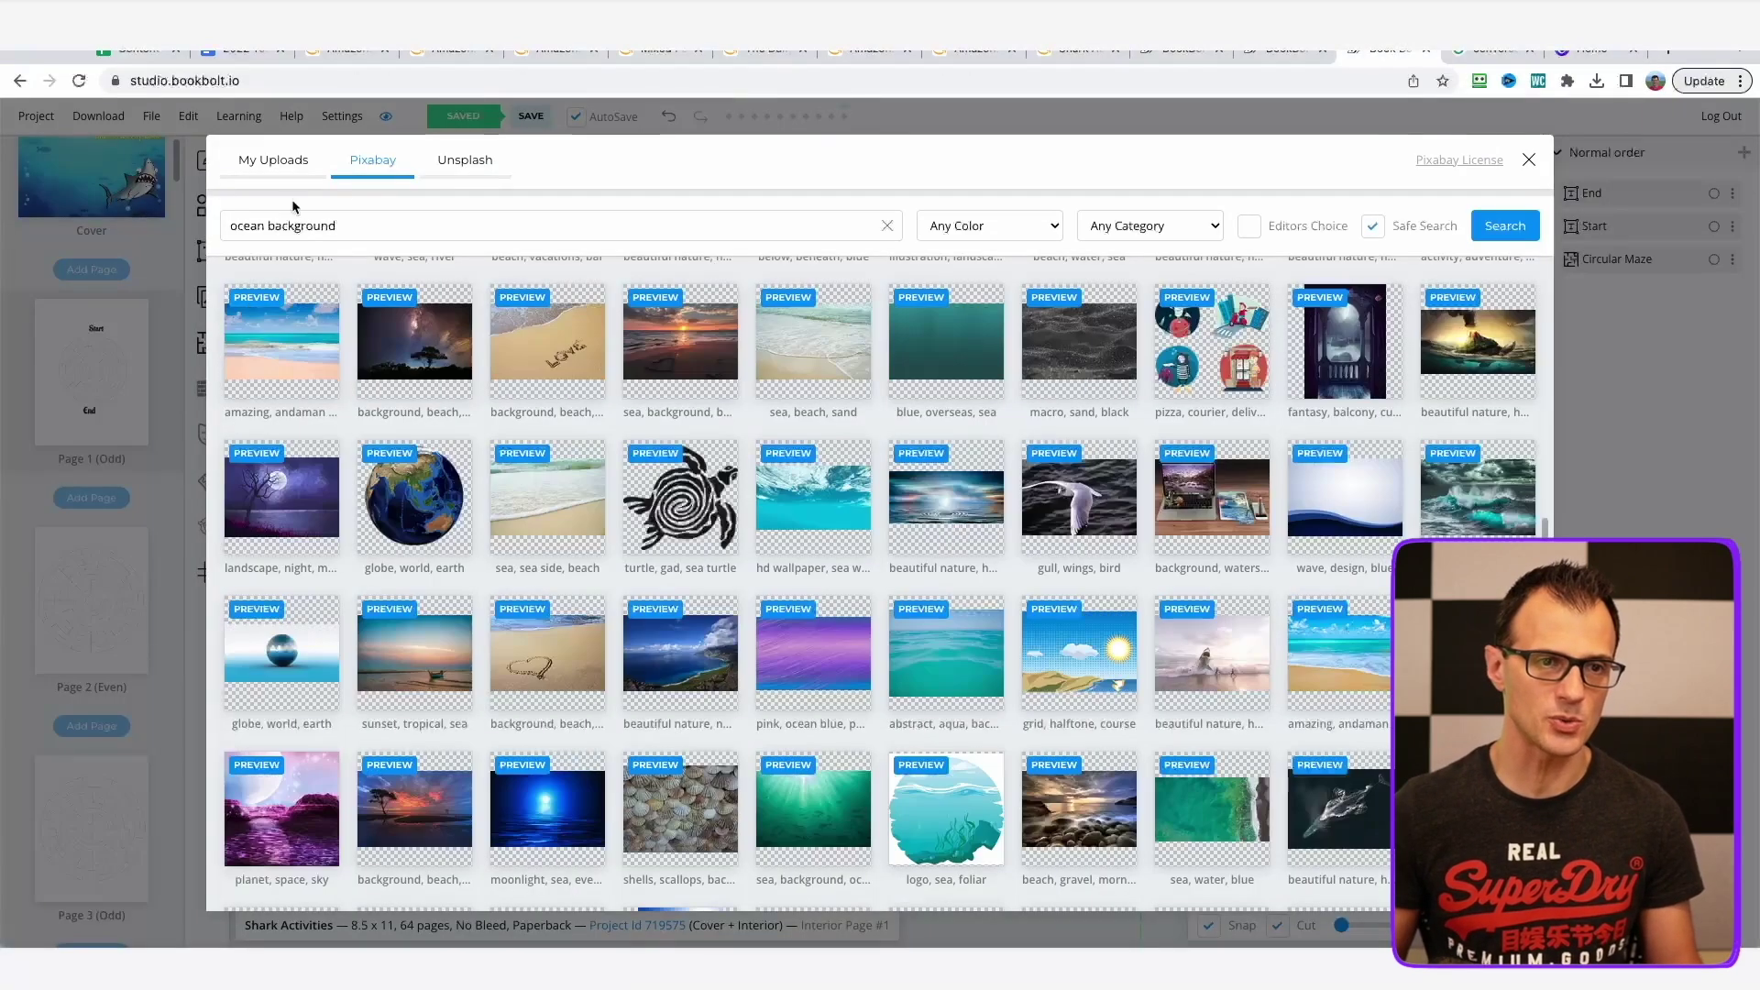
pyautogui.tripleClick(380, 216)
pyautogui.write('shark drawing')
pyautogui.press('Return')
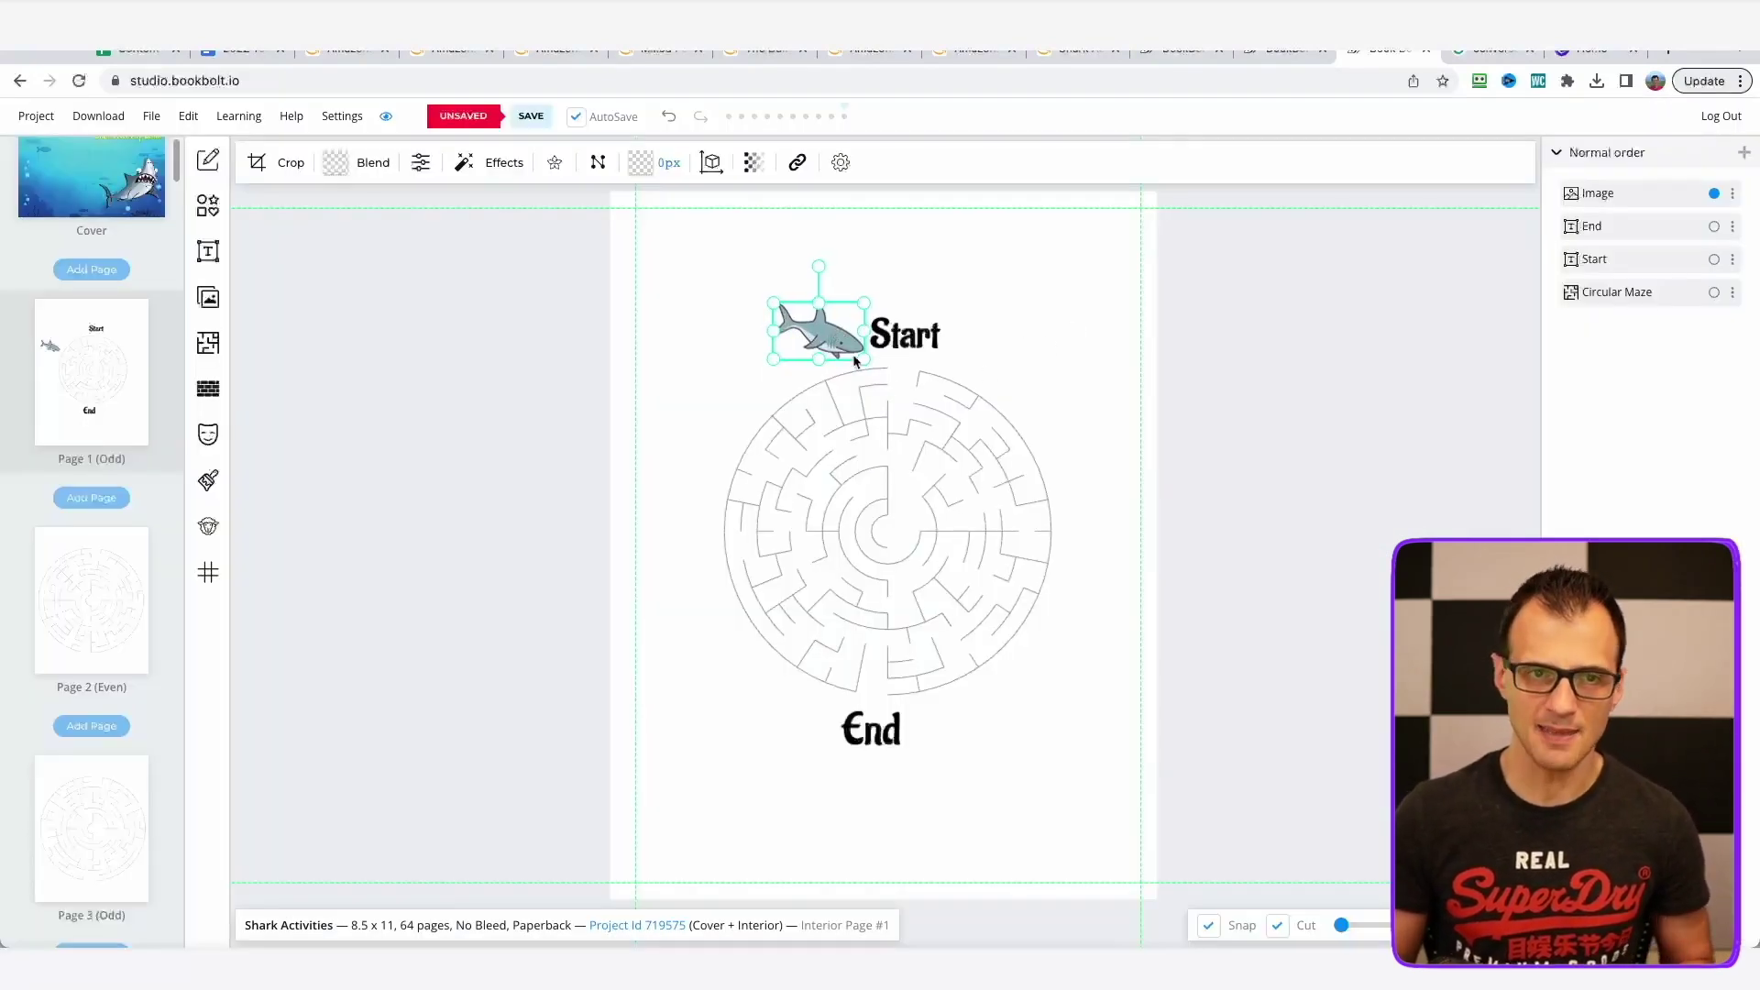
# Duplicate the grey shark and place the copy beside the End label.
pyautogui.rightClick(820, 347)
pyautogui.click(866, 526)
pyautogui.moveTo(819, 334); pyautogui.dragTo(955, 732)
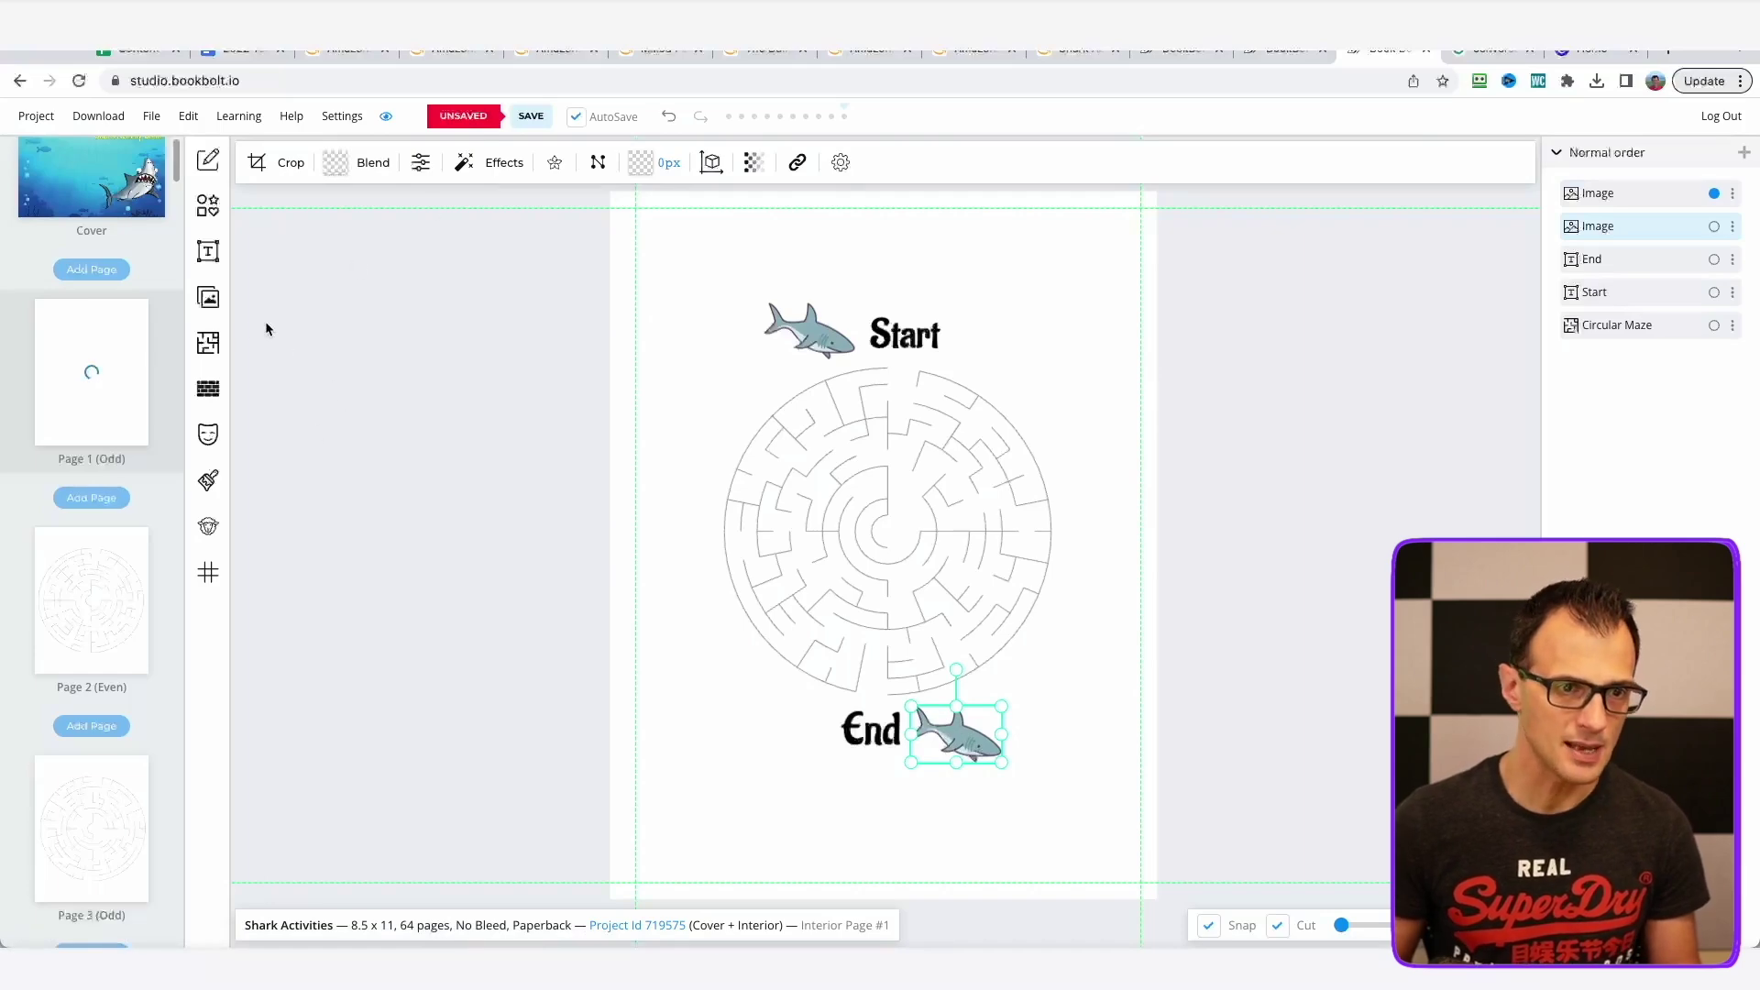
# Insert a black shark silhouette from a Pixabay "shark" search, shrink and level it, and line up three along page 1's top edge.
pyautogui.click(207, 300)
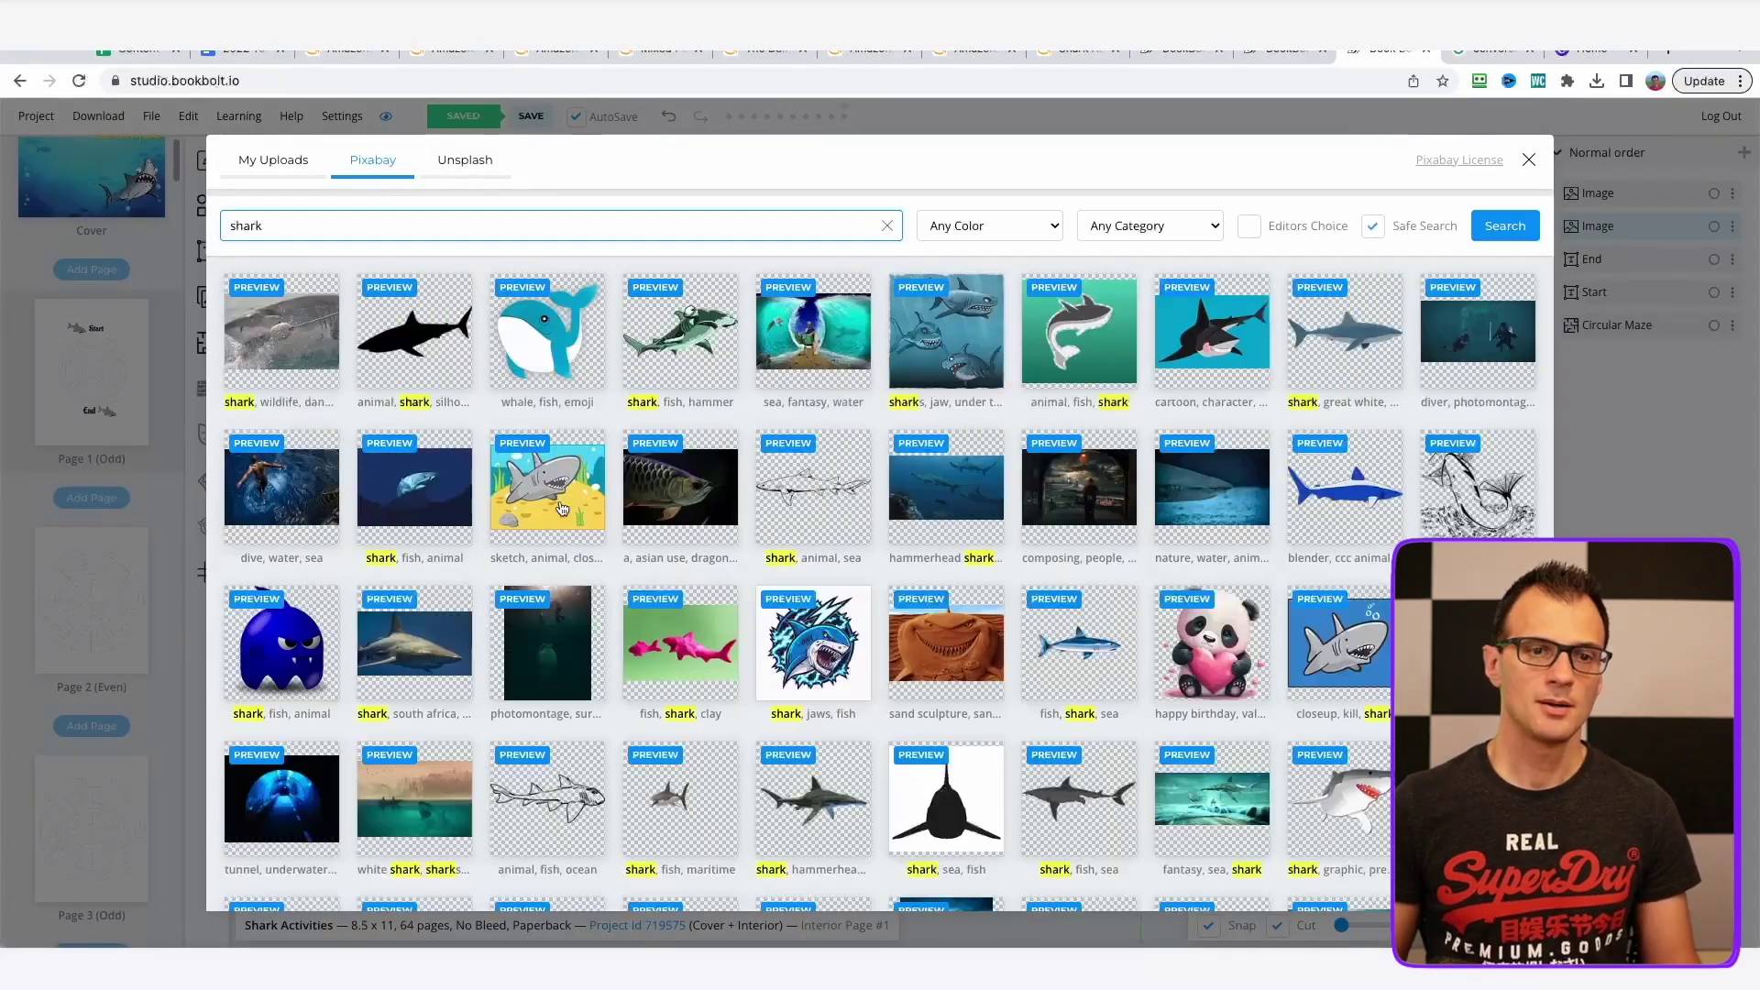
pyautogui.press('Return')
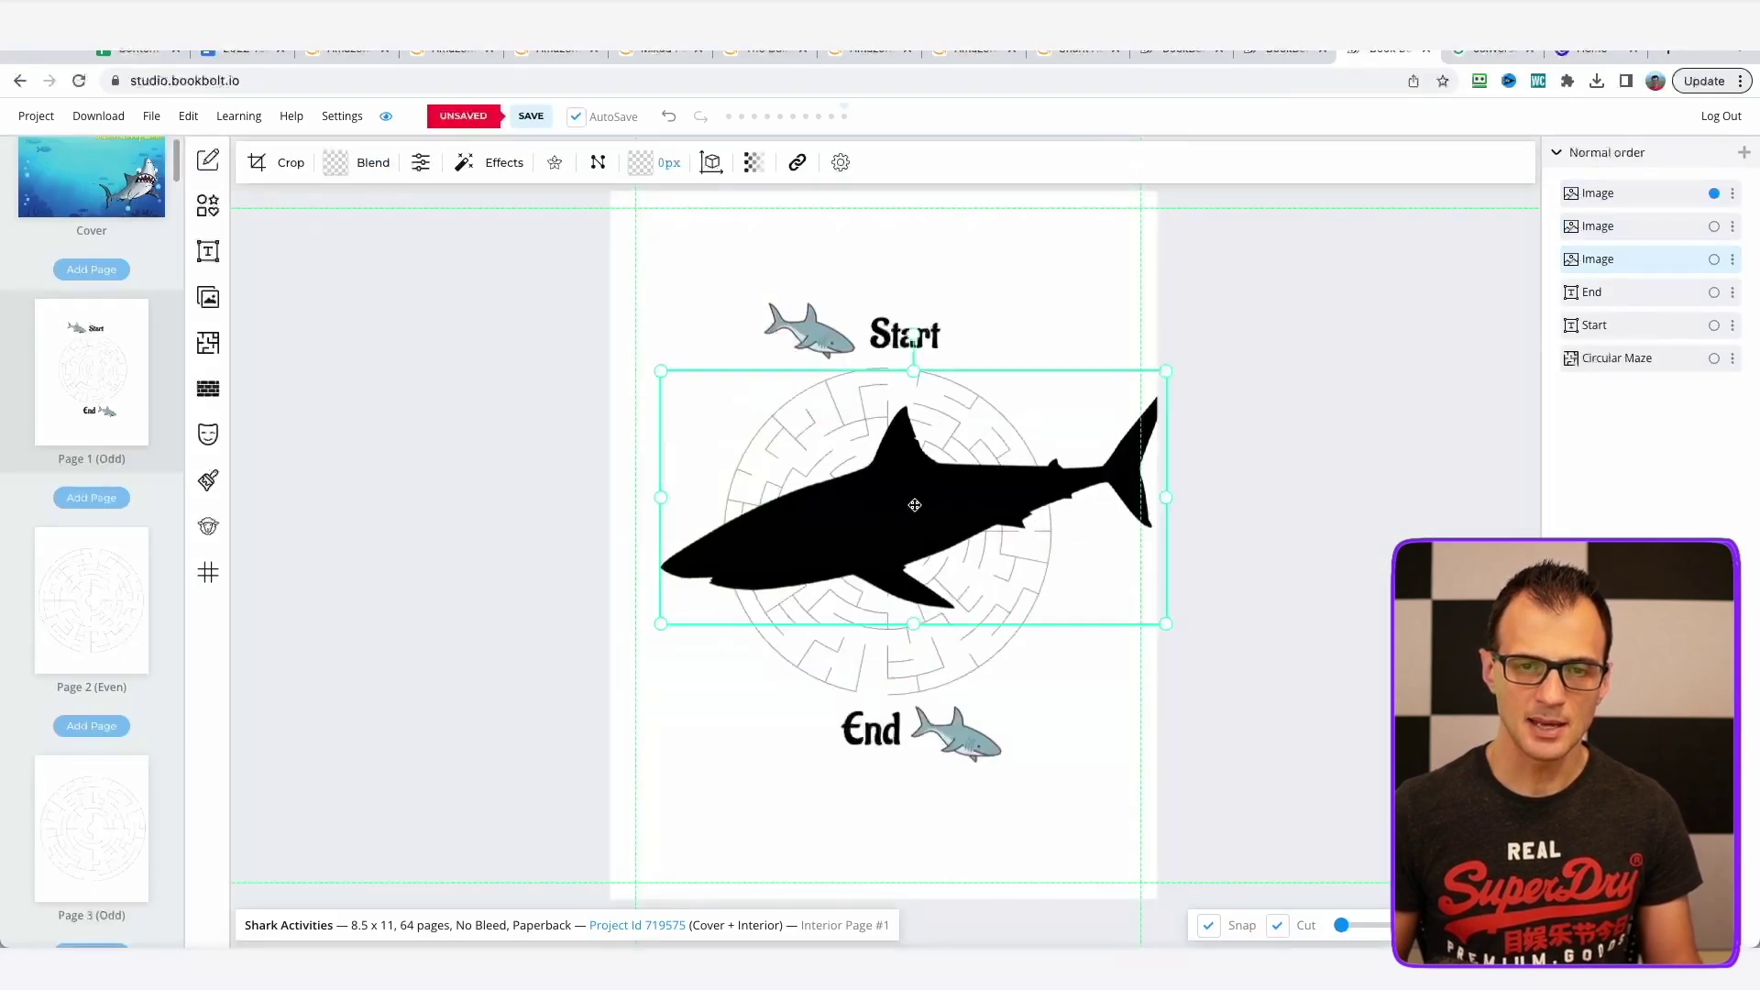
pyautogui.moveTo(915, 505); pyautogui.dragTo(922, 468)
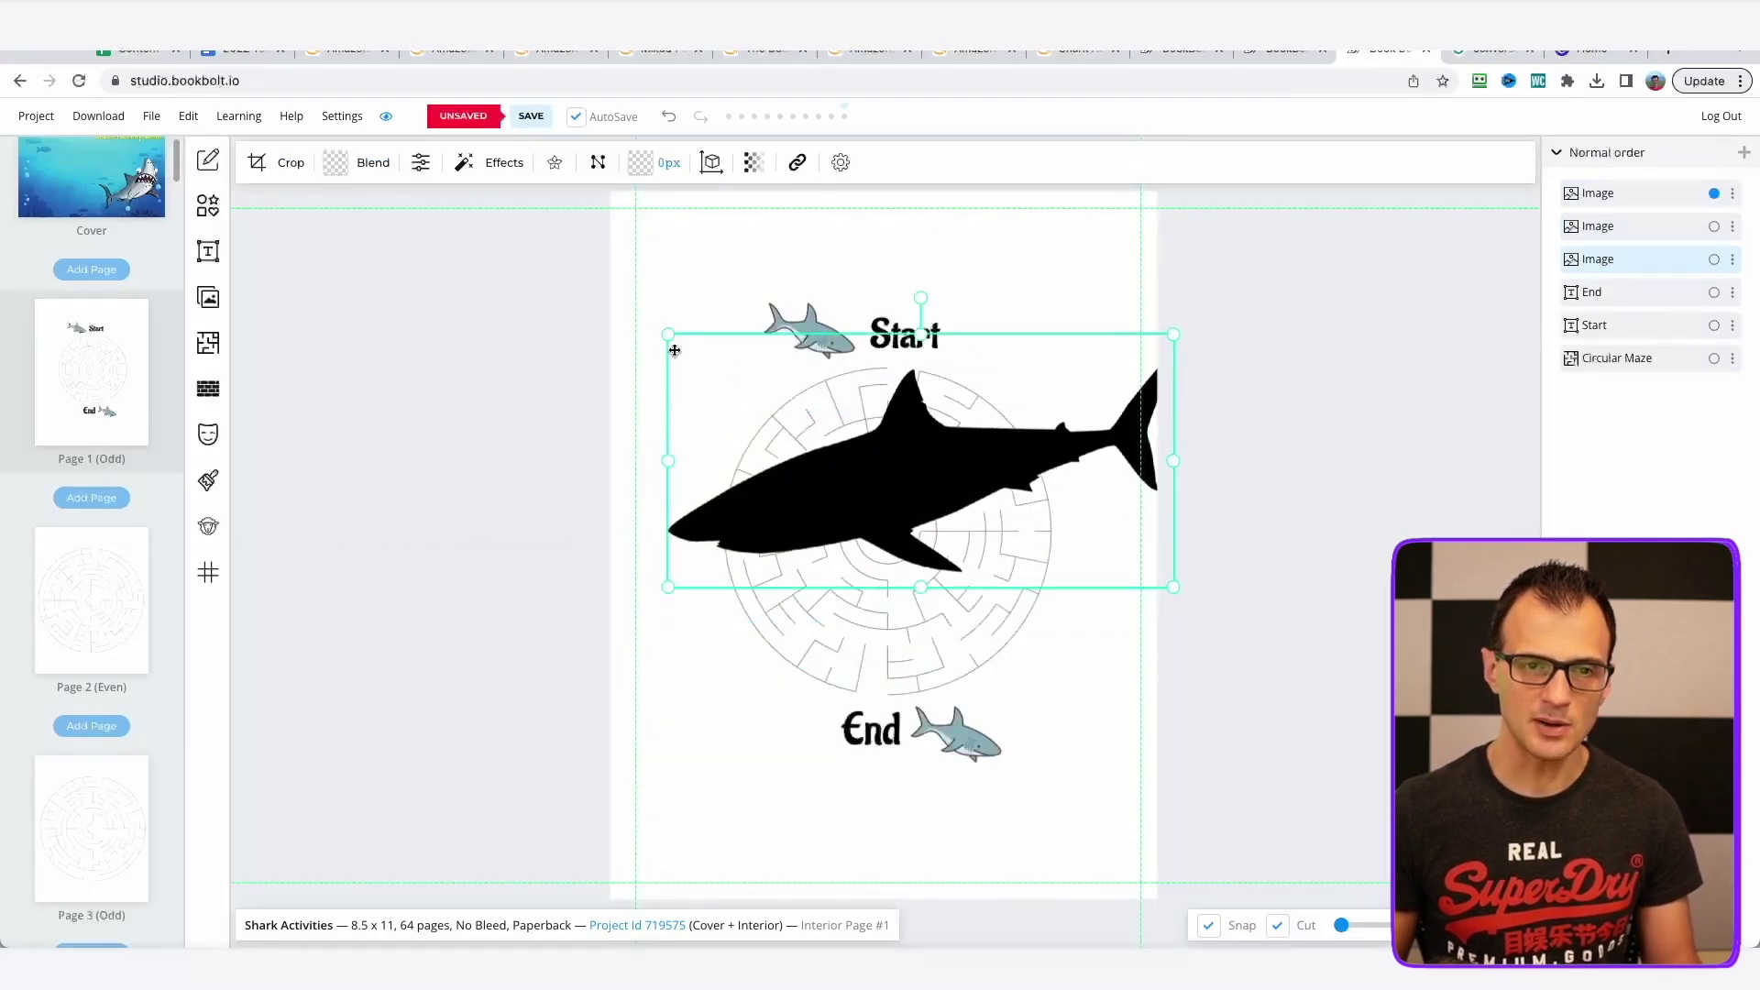
pyautogui.moveTo(669, 333); pyautogui.dragTo(703, 352)
pyautogui.moveTo(938, 315); pyautogui.dragTo(955, 207)
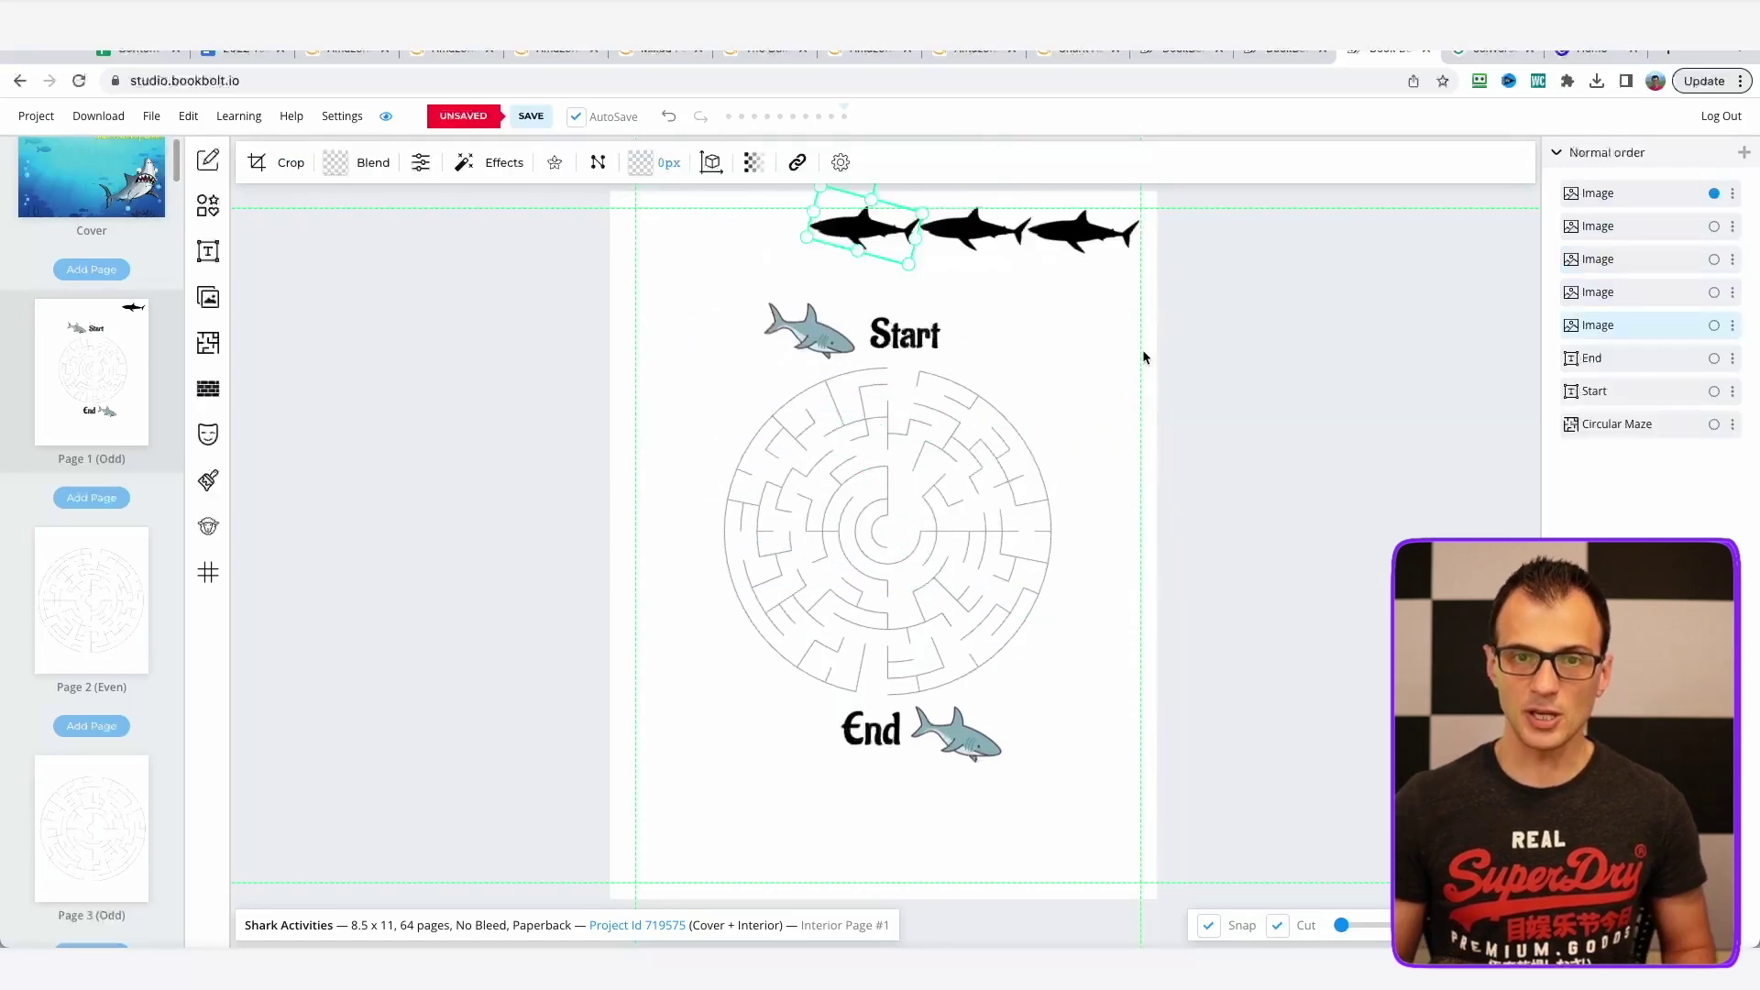
# Paste a fourth shark silhouette at the start of the top row and adjust the spacing between the silhouettes.
pyautogui.hotkey('ctrl', 'v')
pyautogui.moveTo(1107, 247); pyautogui.dragTo(733, 233)
pyautogui.click(539, 391)
pyautogui.click(862, 227)
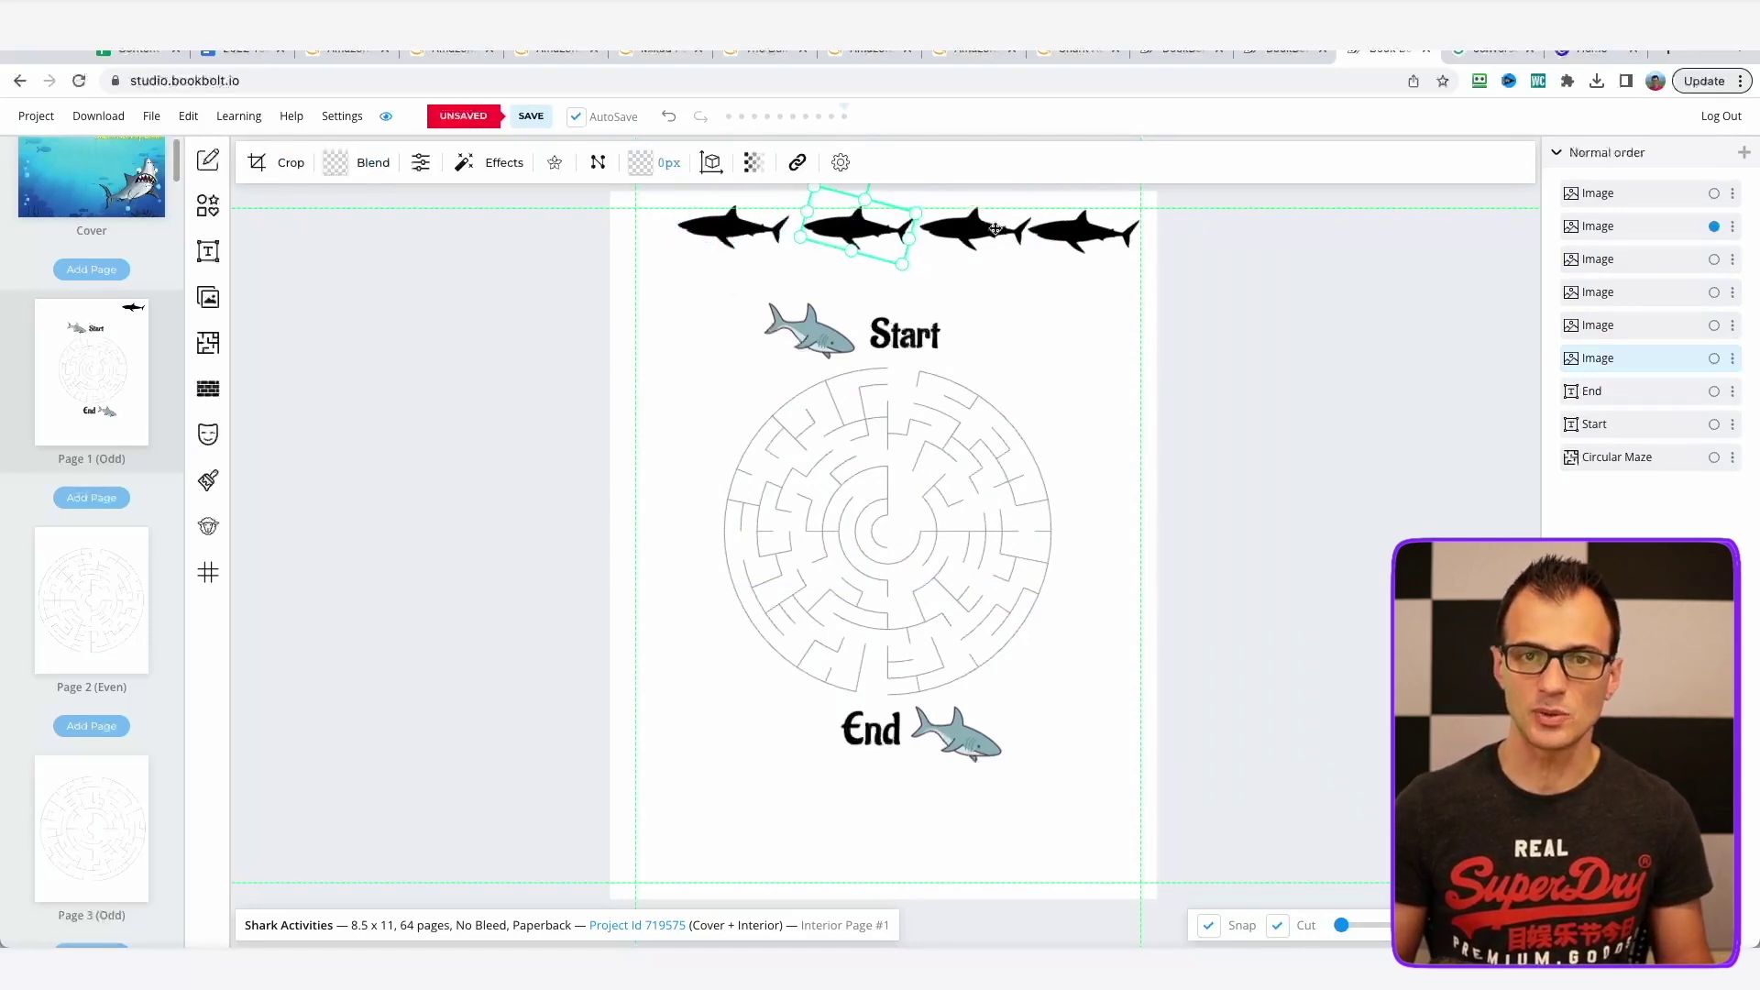
pyautogui.click(991, 226)
pyautogui.click(1088, 231)
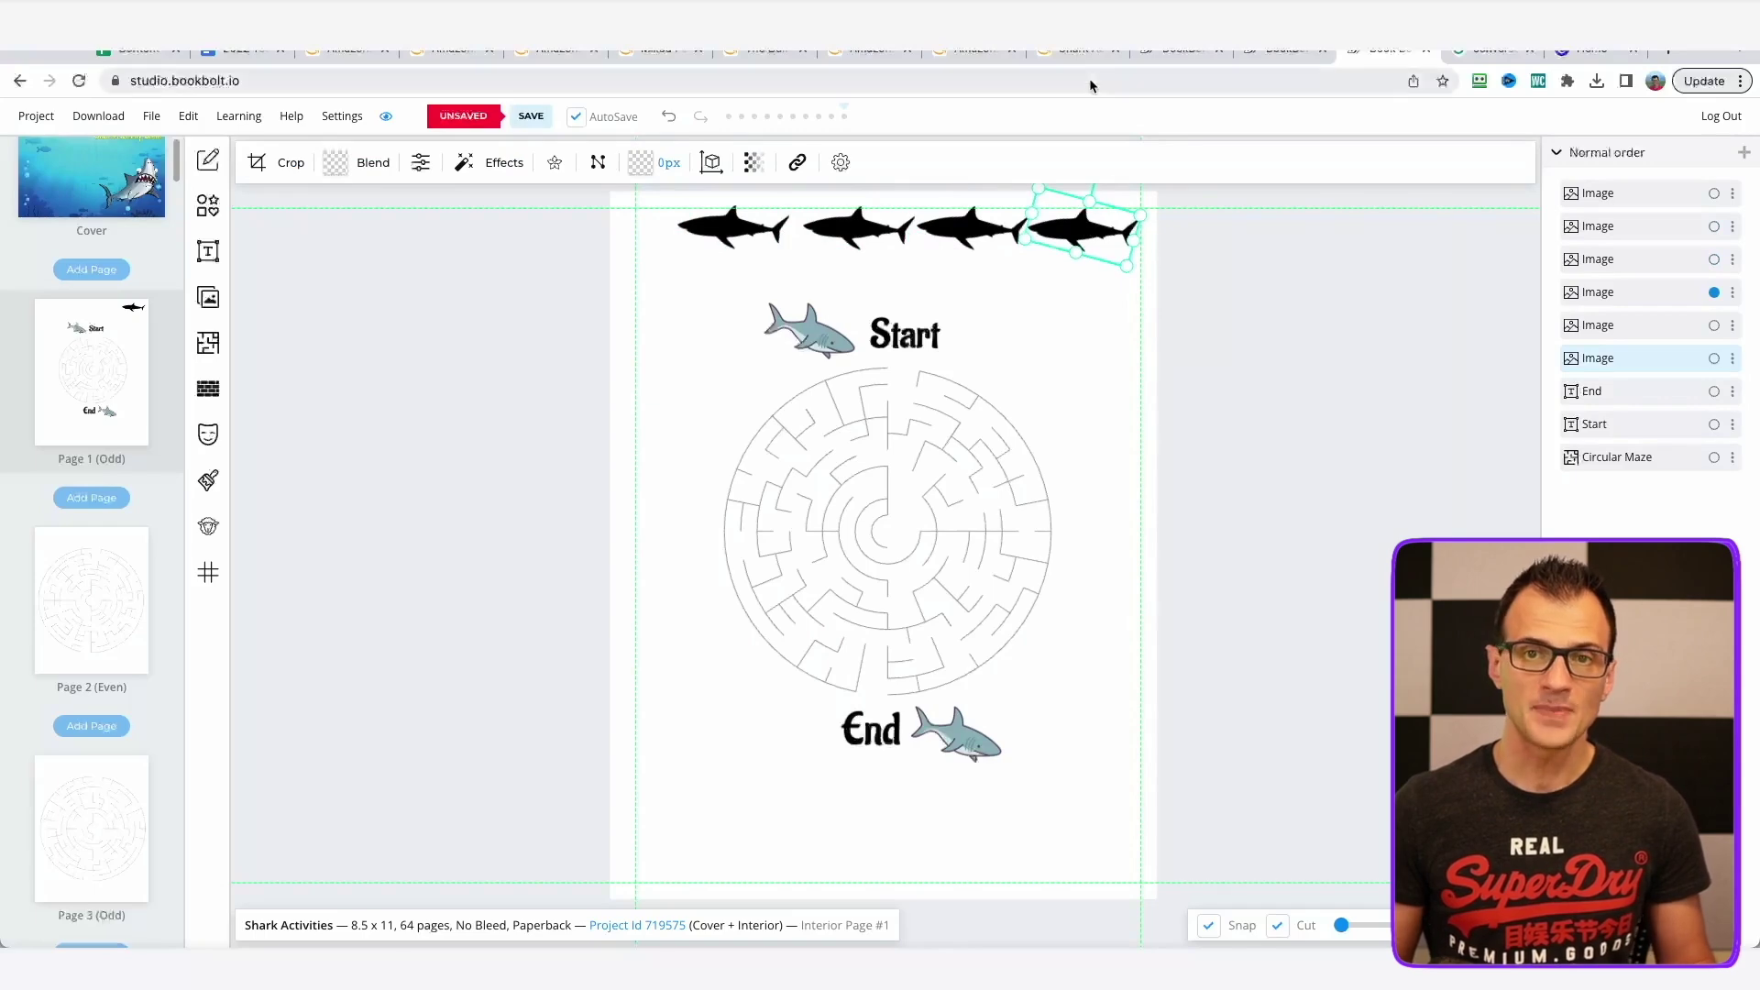
# Compare page 1's design with the Amazon sample's Activity 1 page, and check interior page 2 in BookBolt.
pyautogui.click(1082, 53)
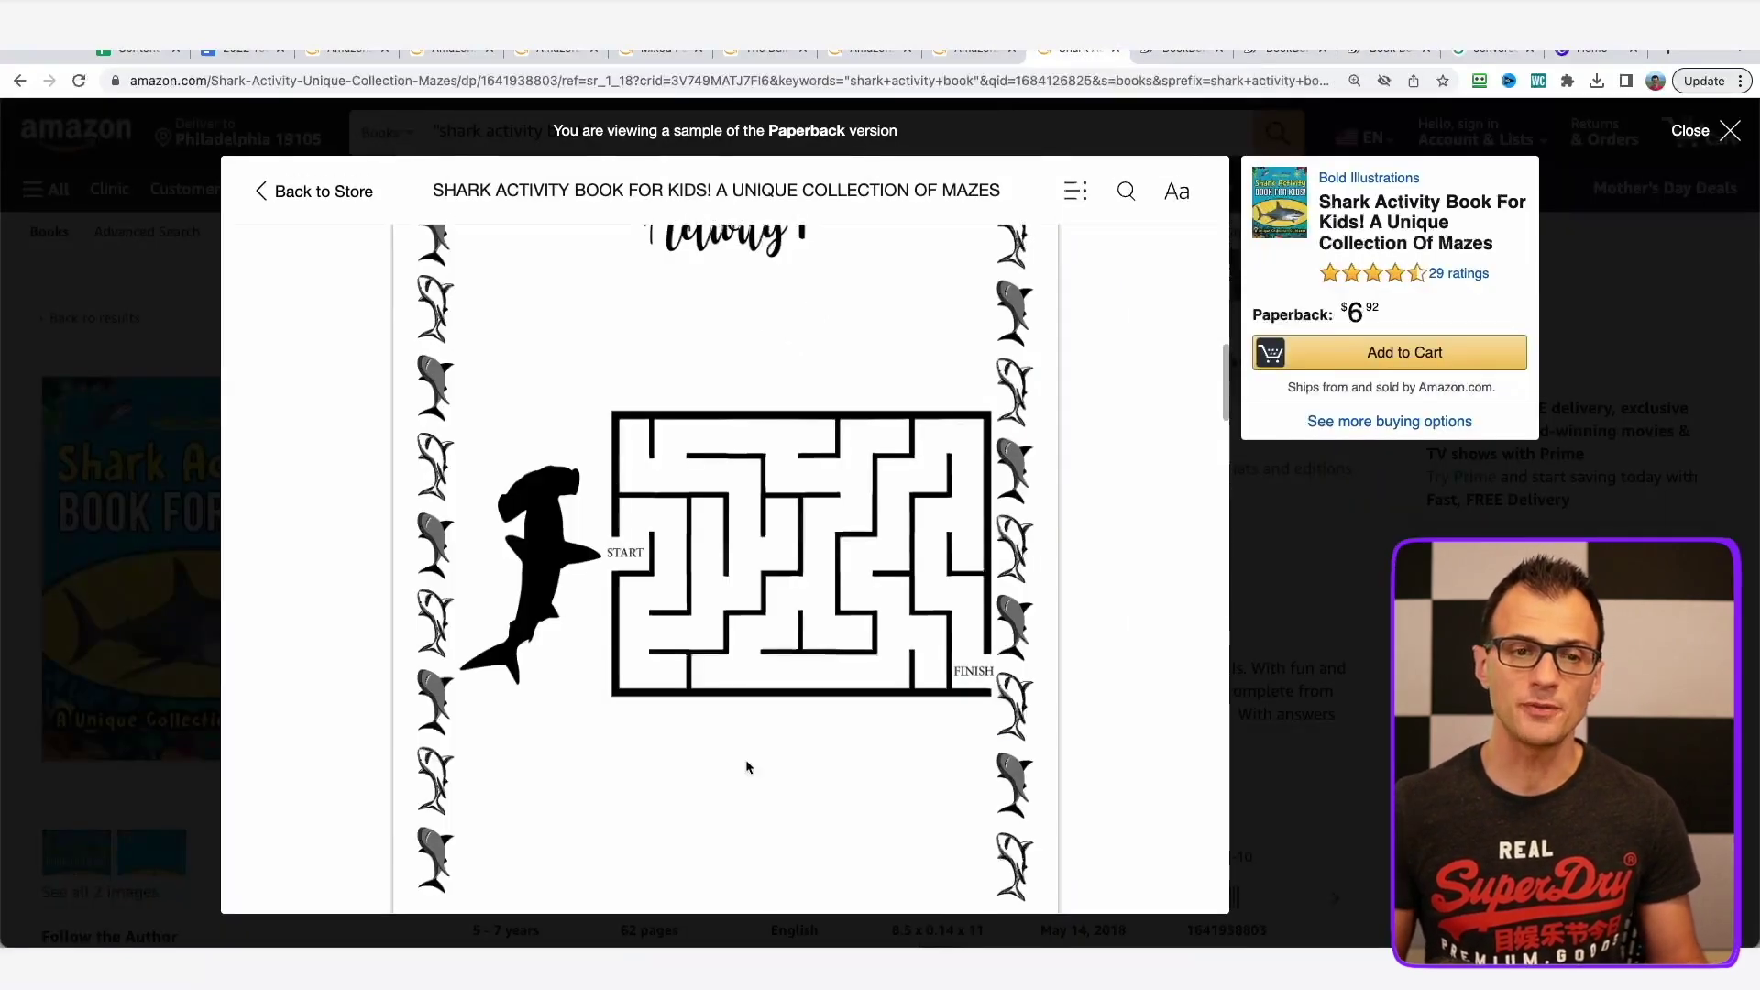
pyautogui.scroll(2, 752, 440)
pyautogui.scroll(-1, 694, 246)
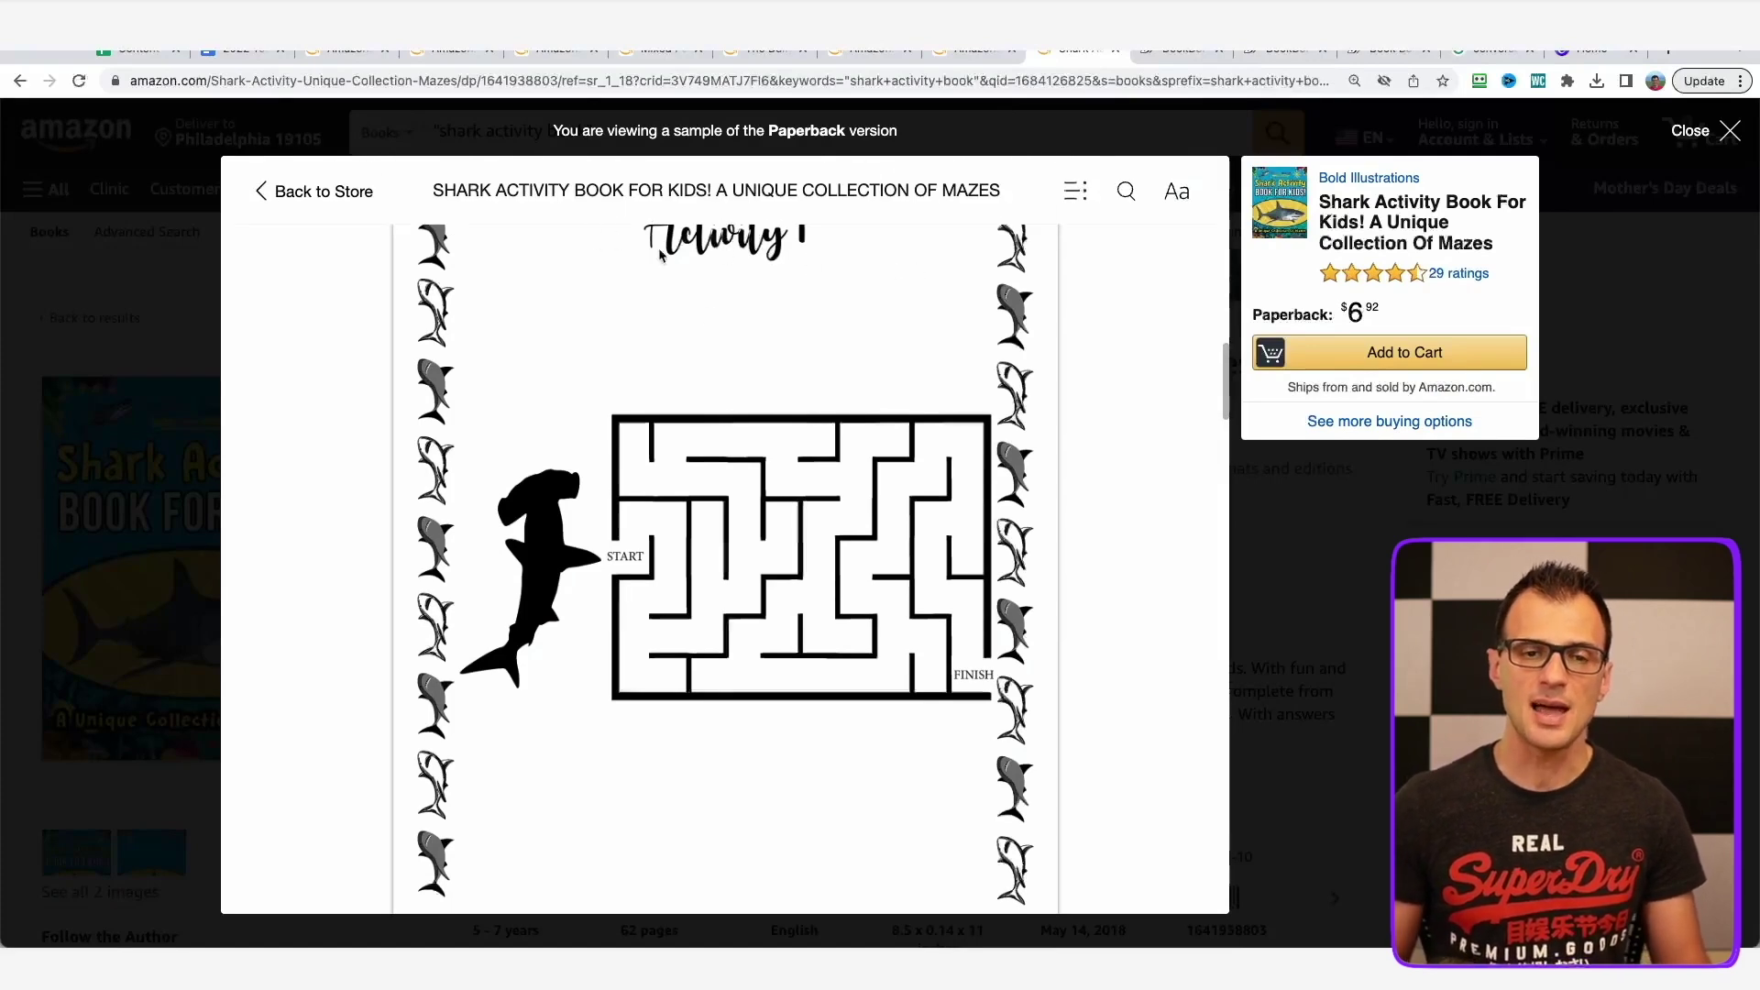
pyautogui.click(1384, 53)
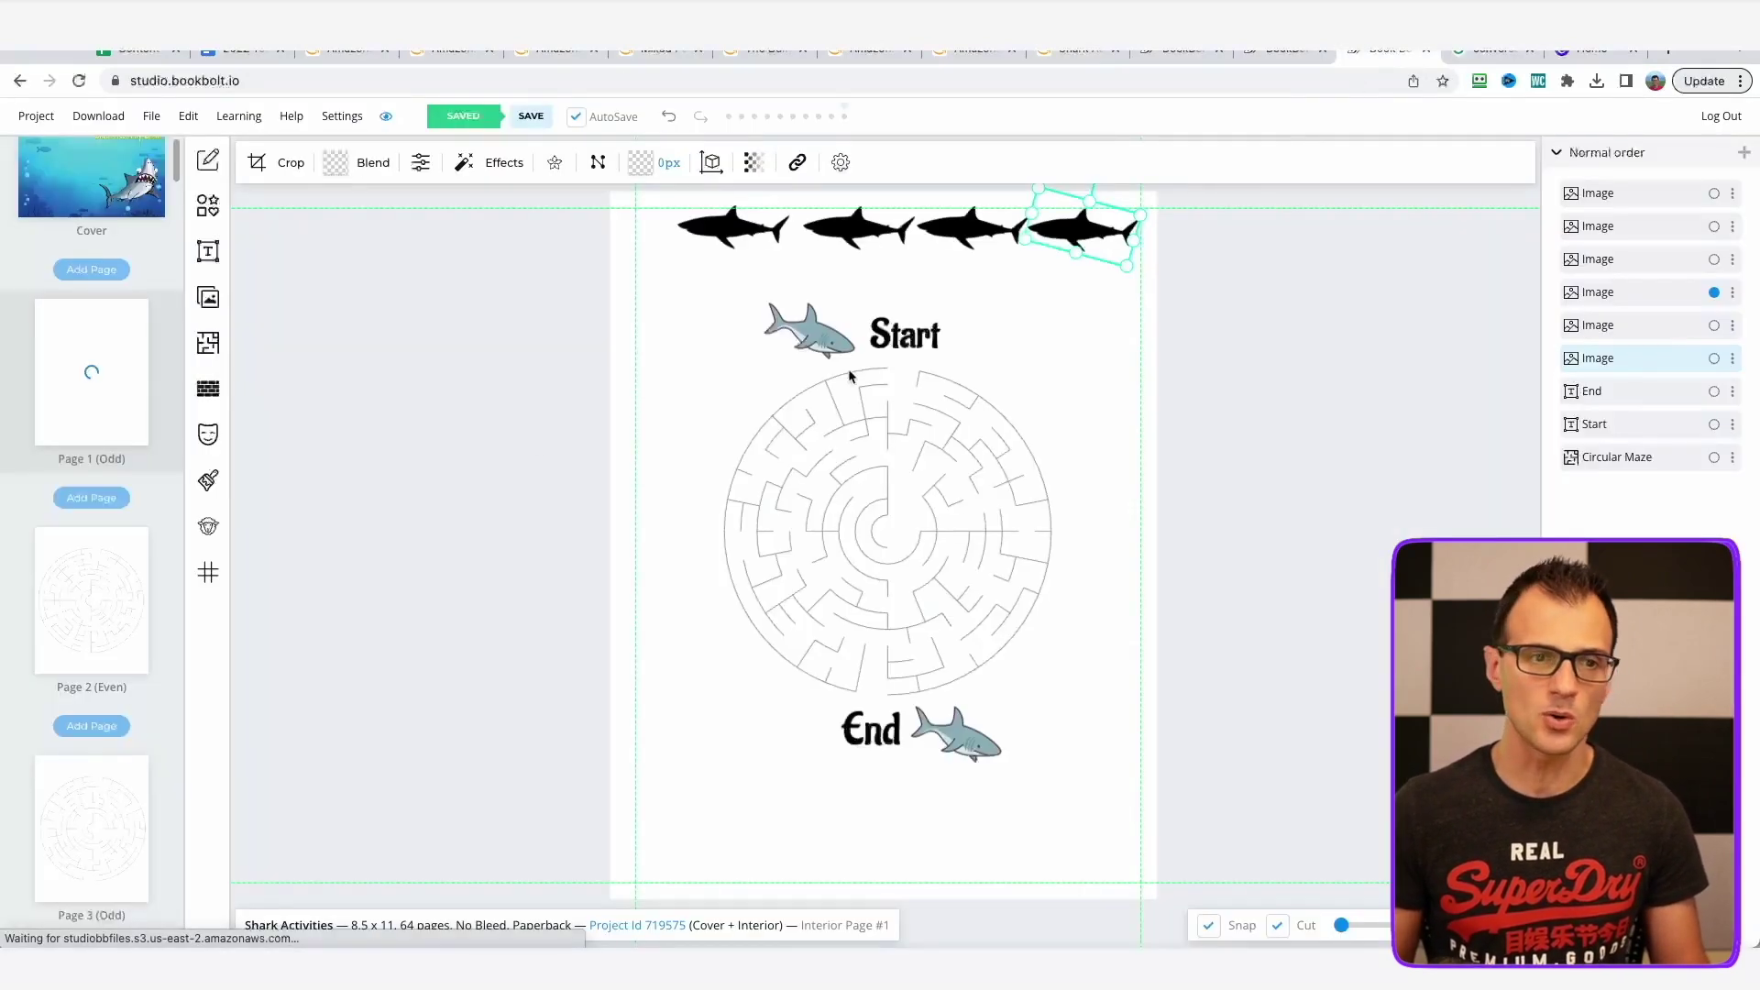
pyautogui.click(115, 599)
pyautogui.click(148, 426)
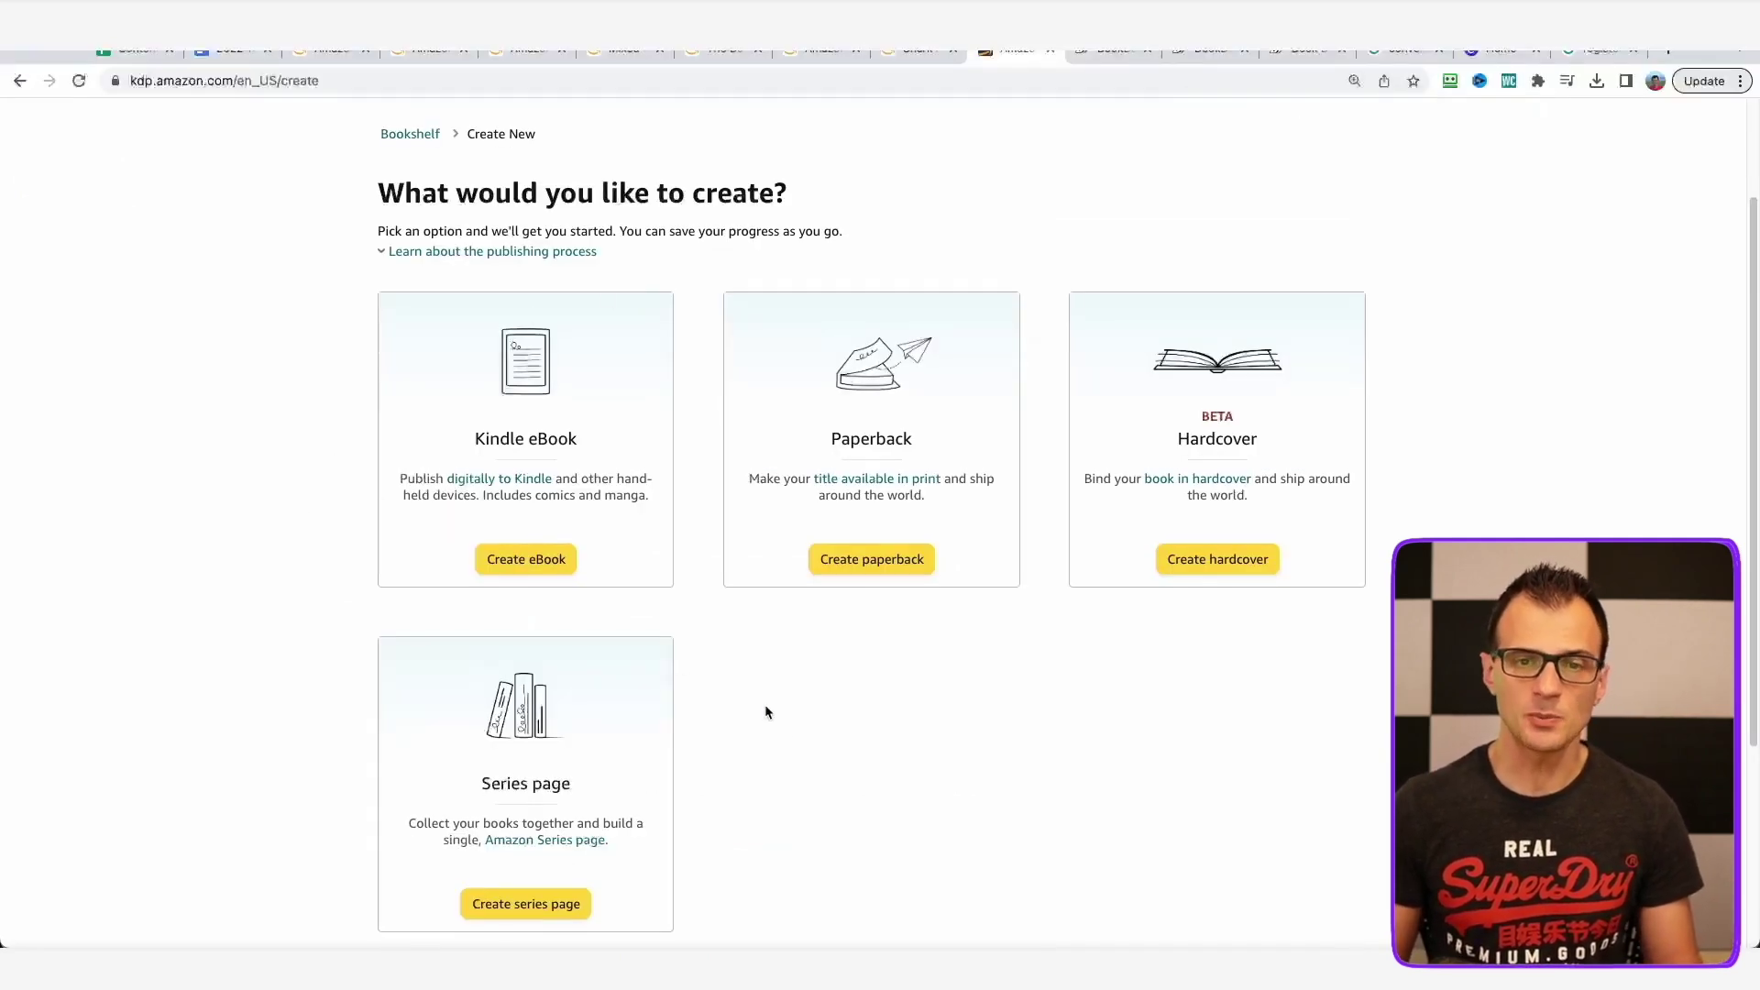
# Switch to Amazon KDP and start creating a new paperback title.
pyautogui.scroll(-1, 928, 370)
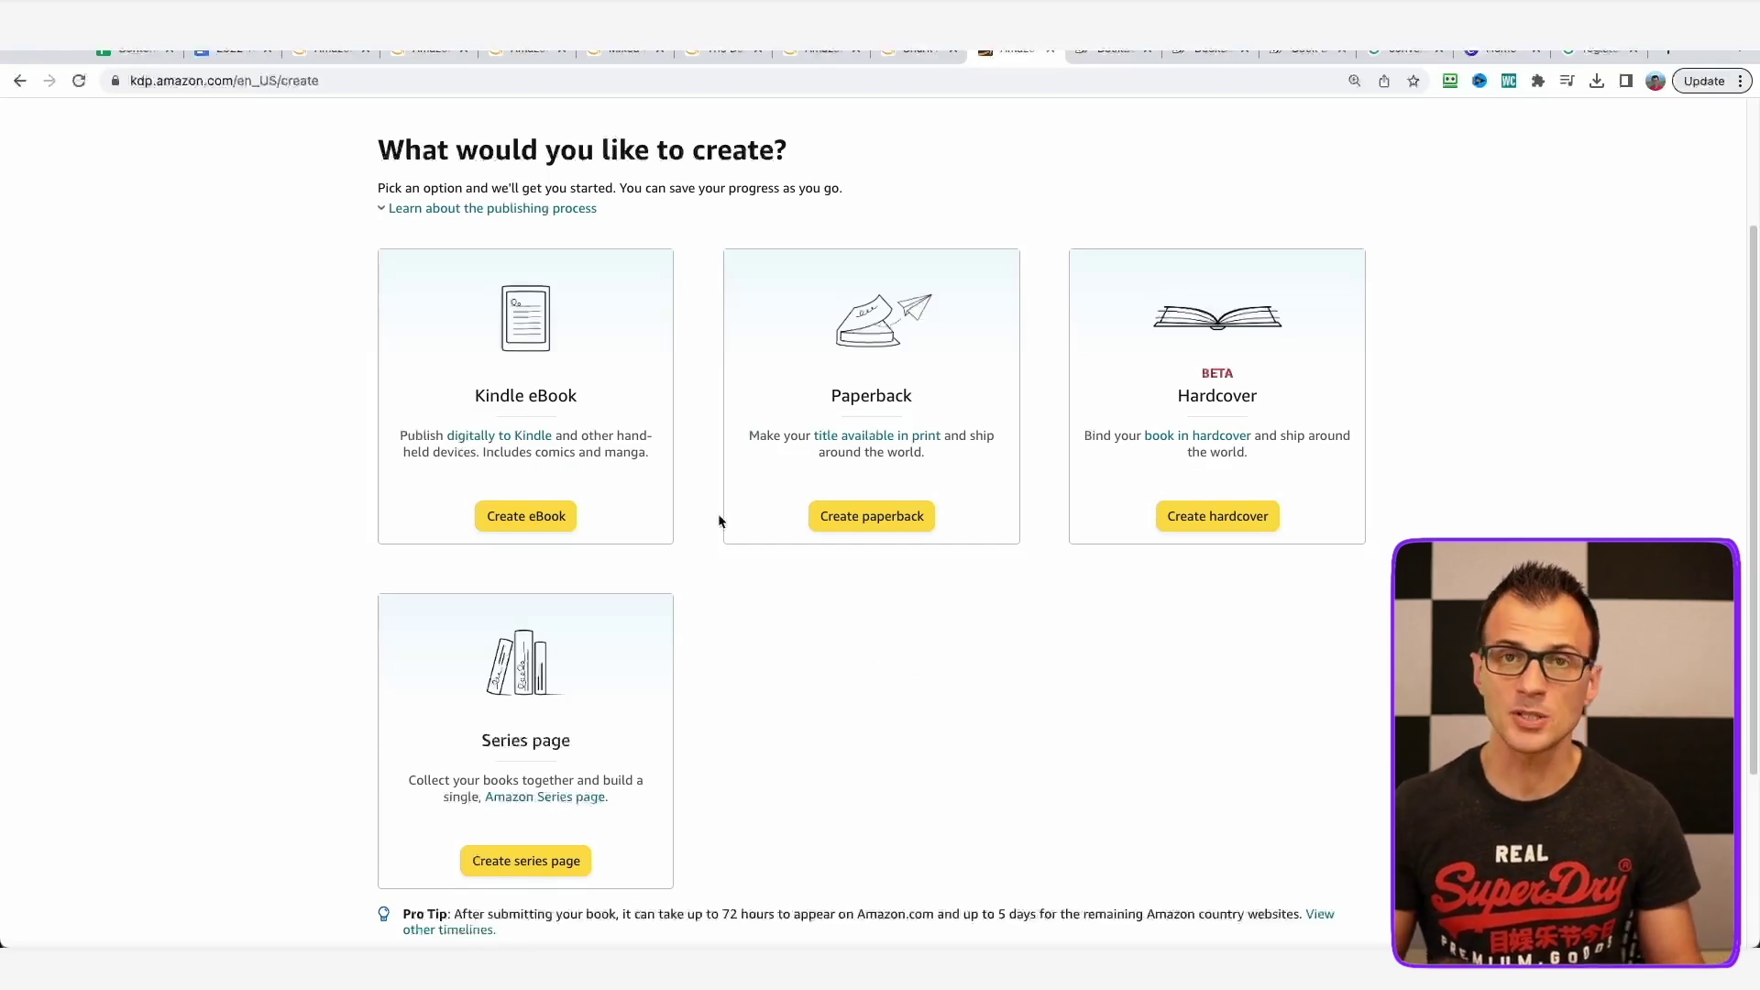
pyautogui.click(871, 516)
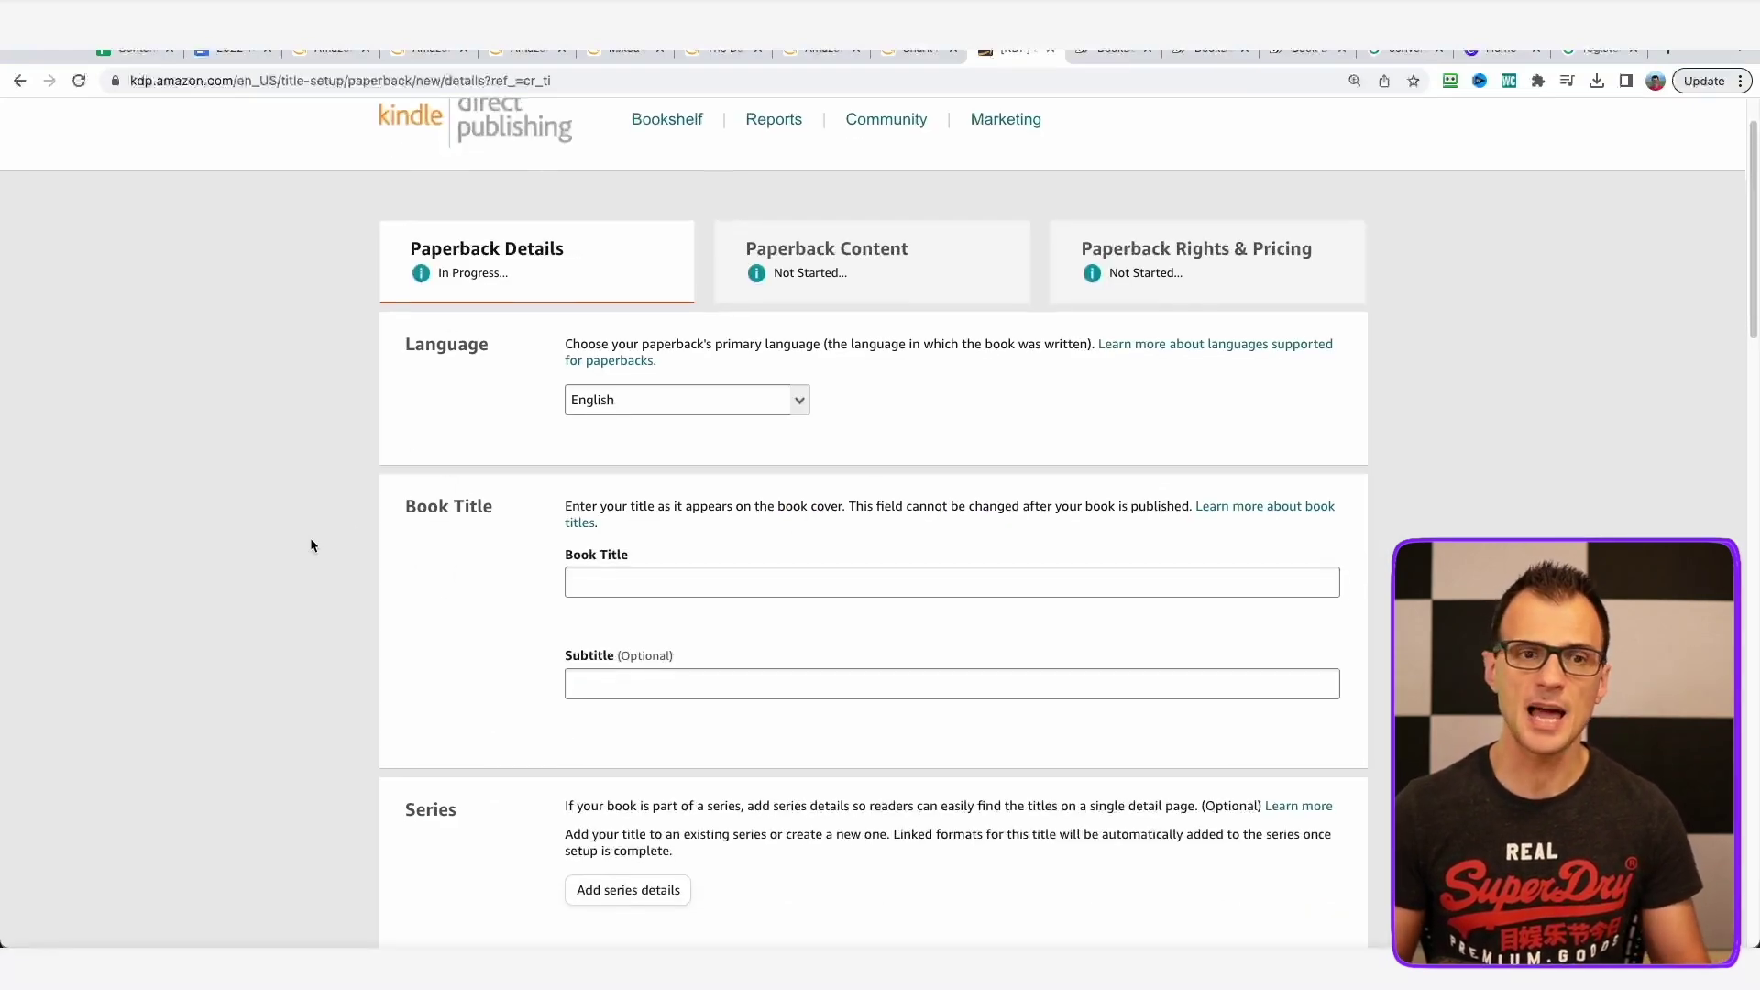
# Copy the phrase "shark activity book" from the Amazon search box and paste it as the book title in KDP.
pyautogui.scroll(-1, 330, 535)
pyautogui.scroll(-1, 401, 478)
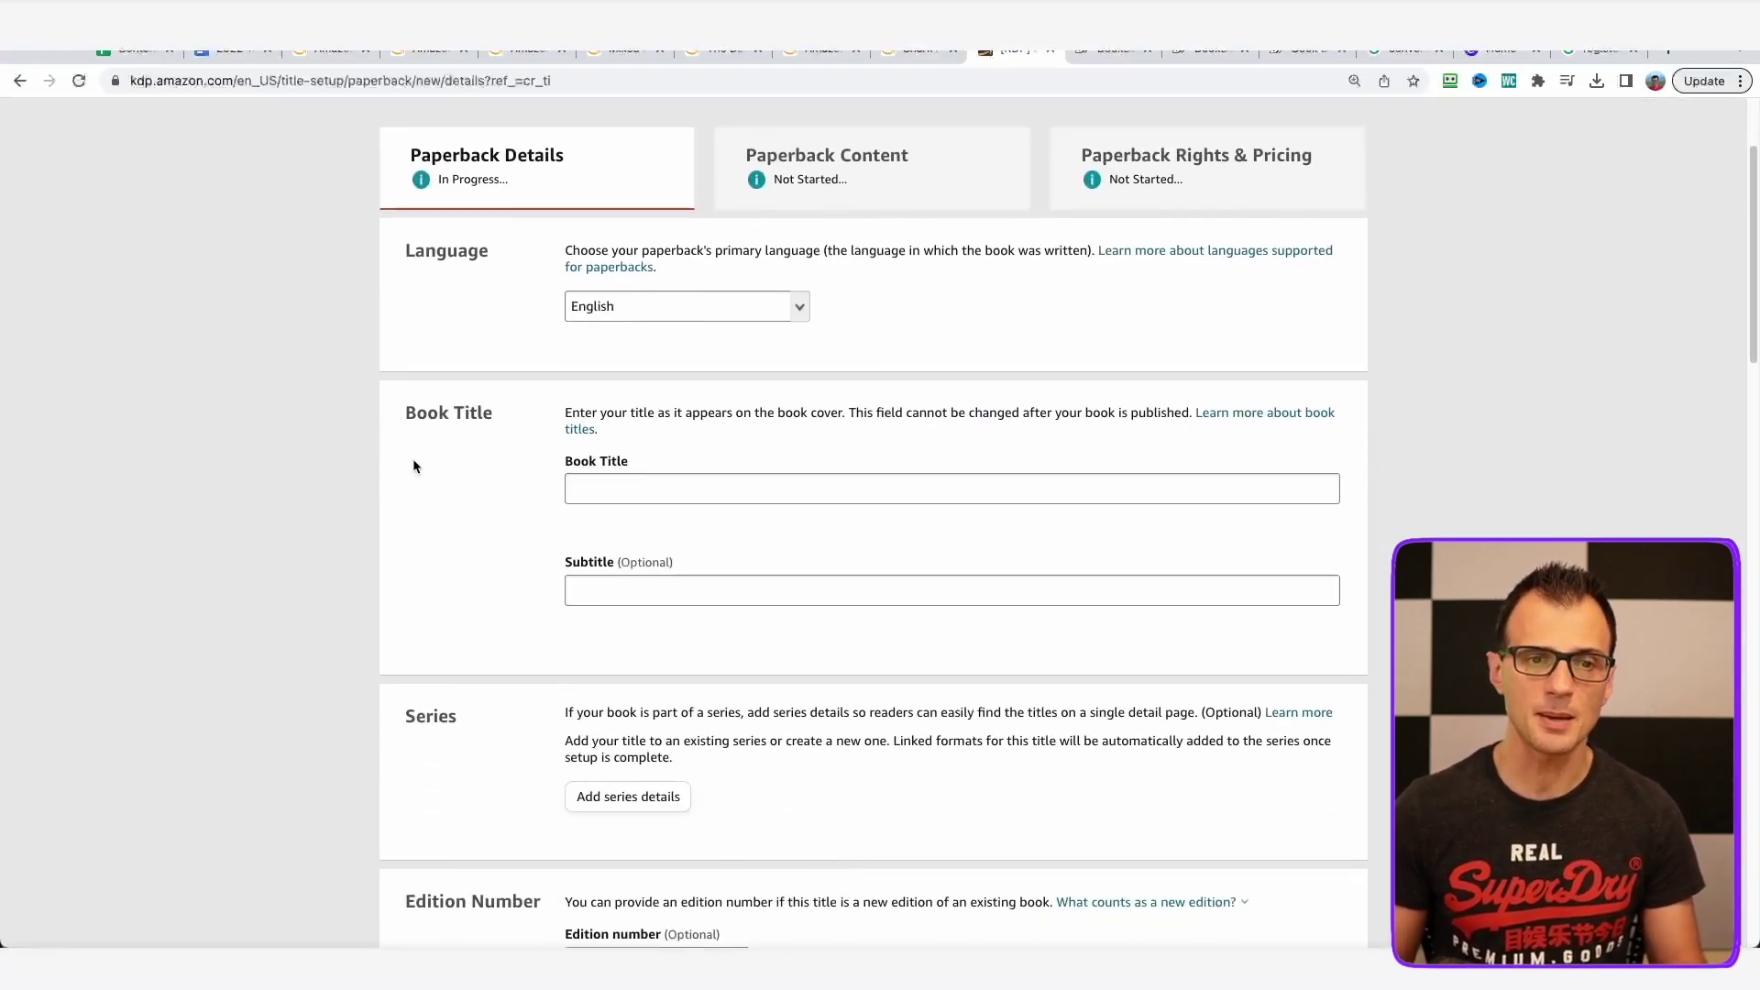
pyautogui.click(724, 584)
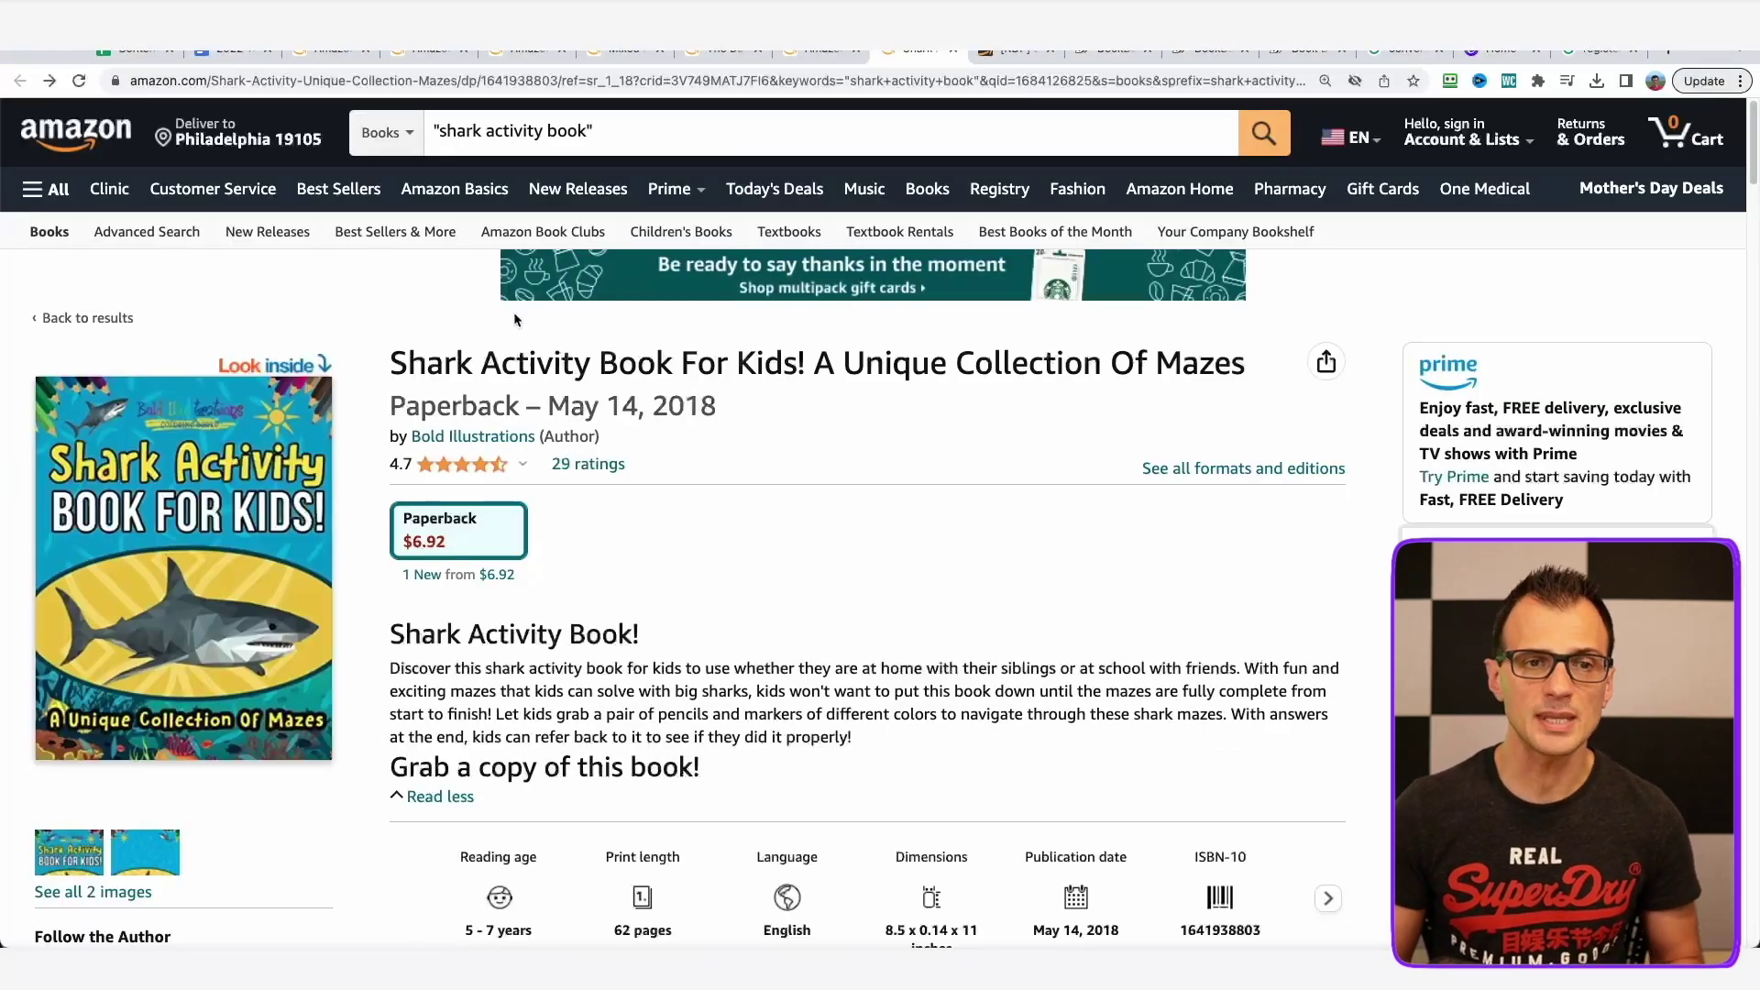
pyautogui.moveTo(439, 131); pyautogui.dragTo(568, 131)
pyautogui.press('super+c')
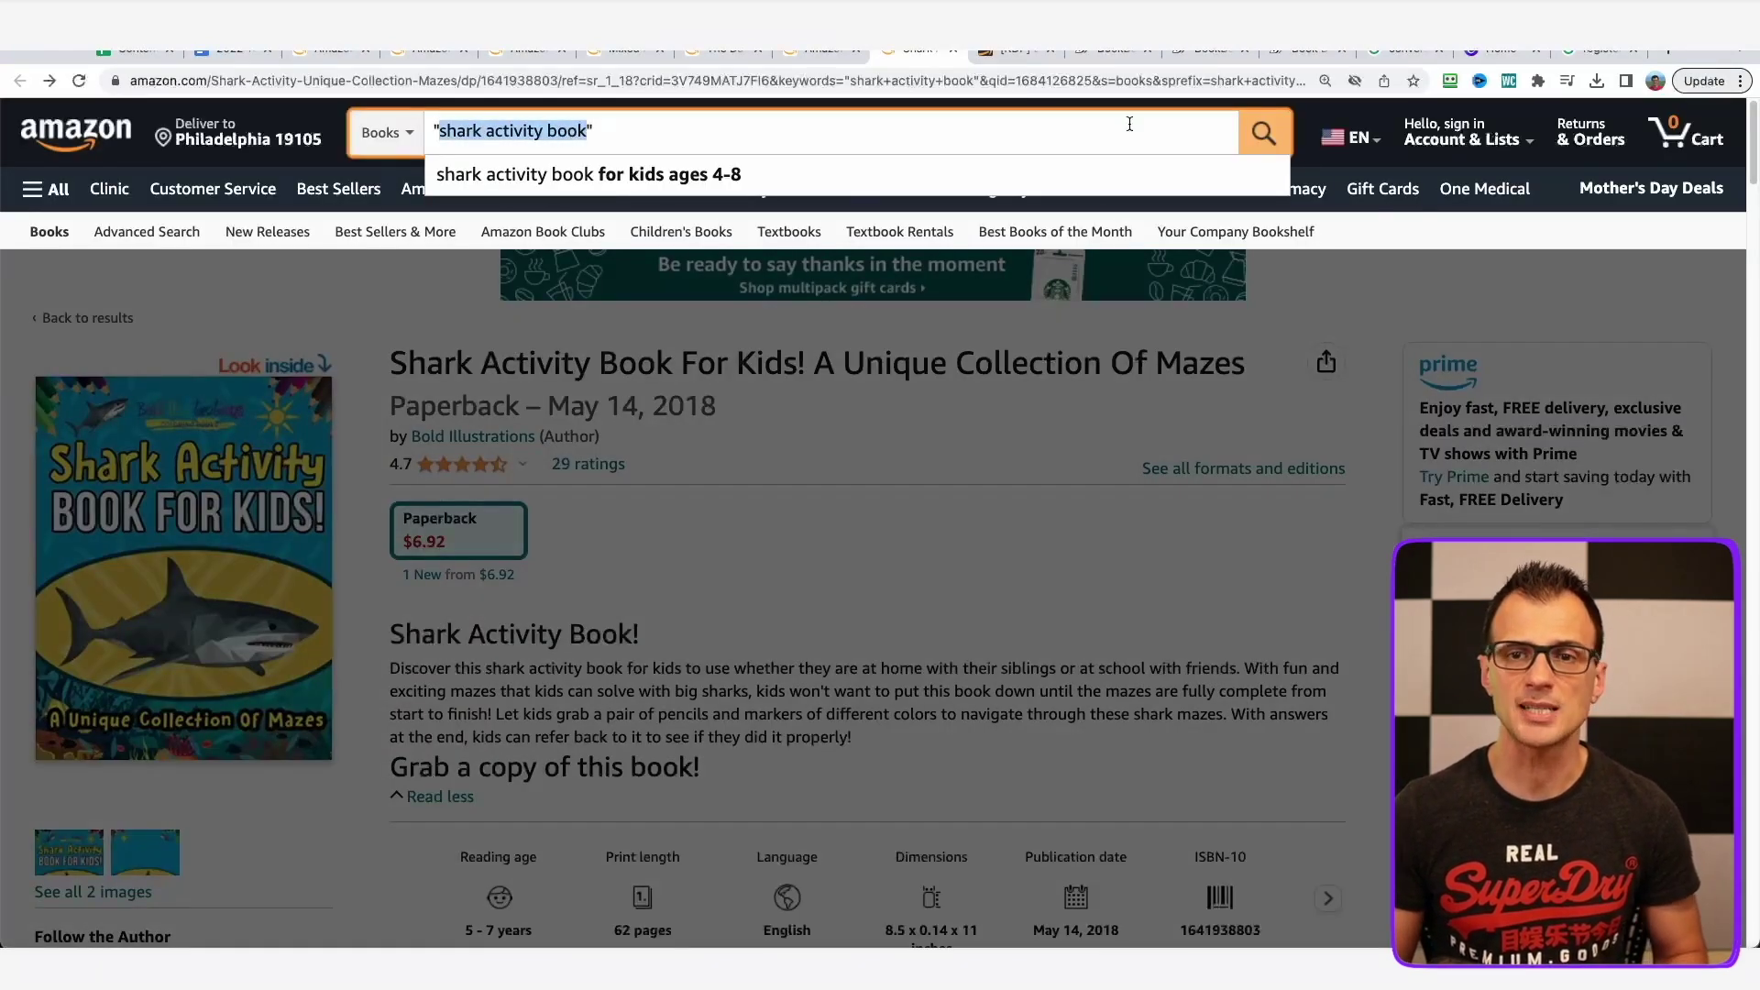
pyautogui.click(988, 55)
pyautogui.click(652, 476)
pyautogui.press('super+v')
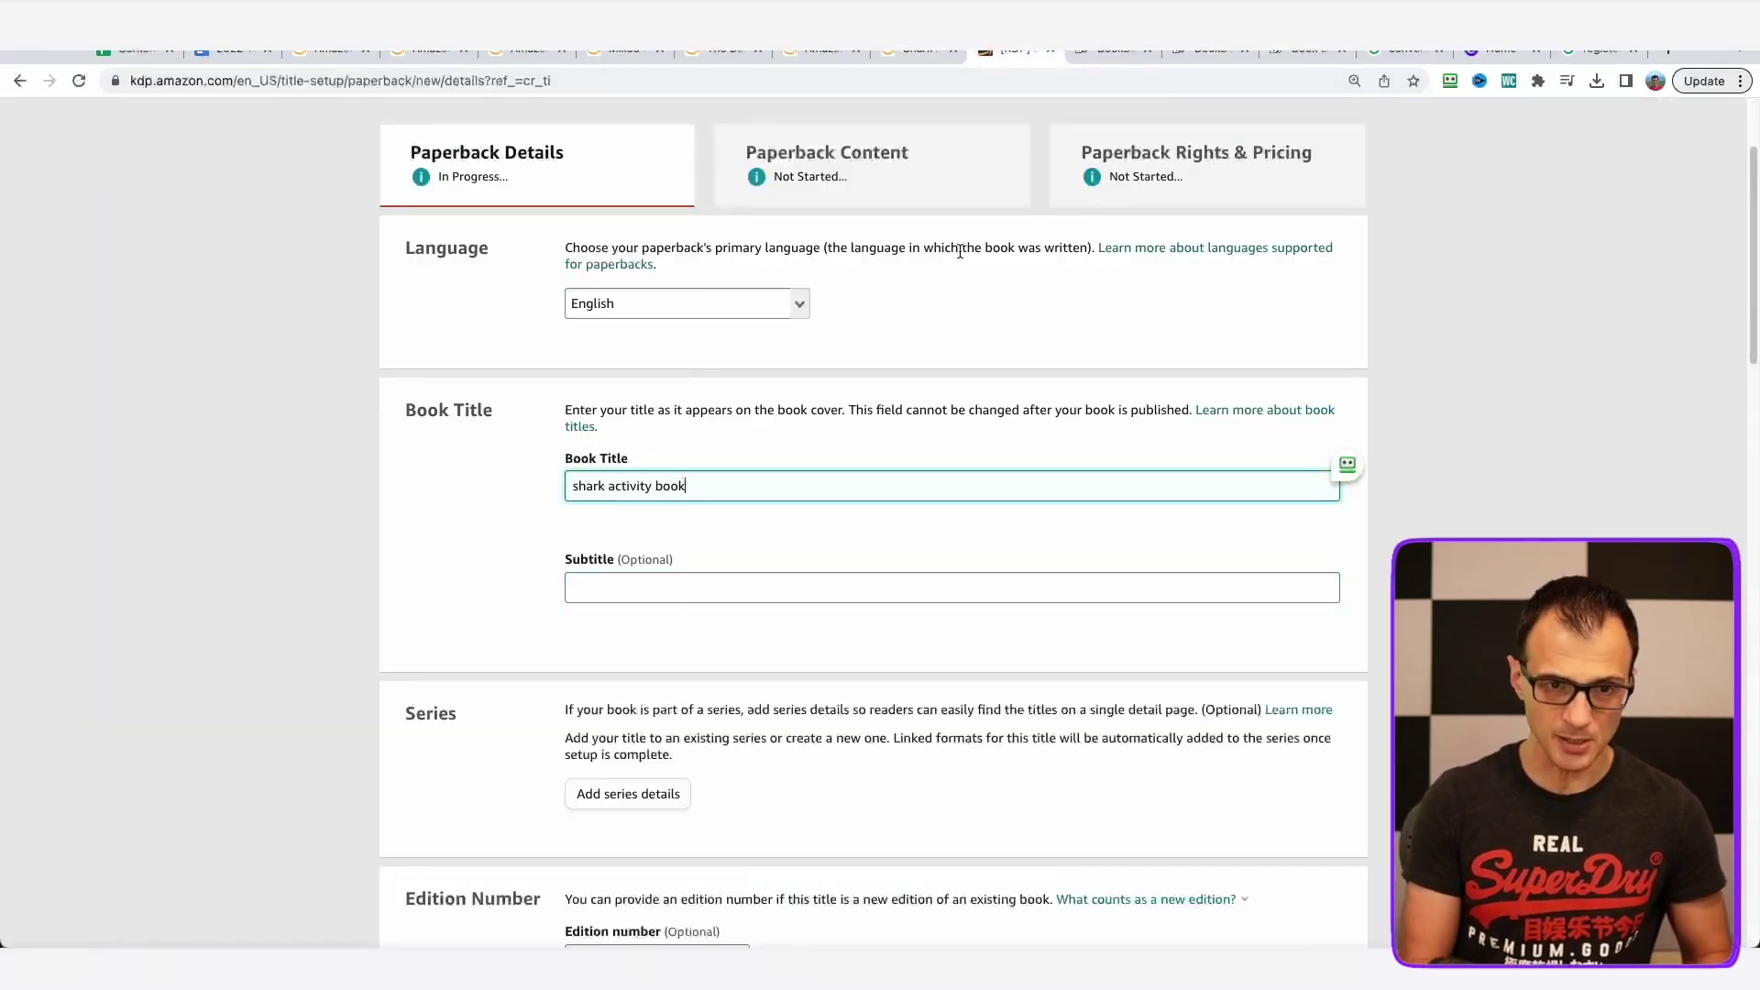
# Rewrite the book title as "Shark Activity Book For Kids! 64 Awesome and Unique Puzzles".
pyautogui.press('BackSpace')
pyautogui.write('S')
pyautogui.press('Right')
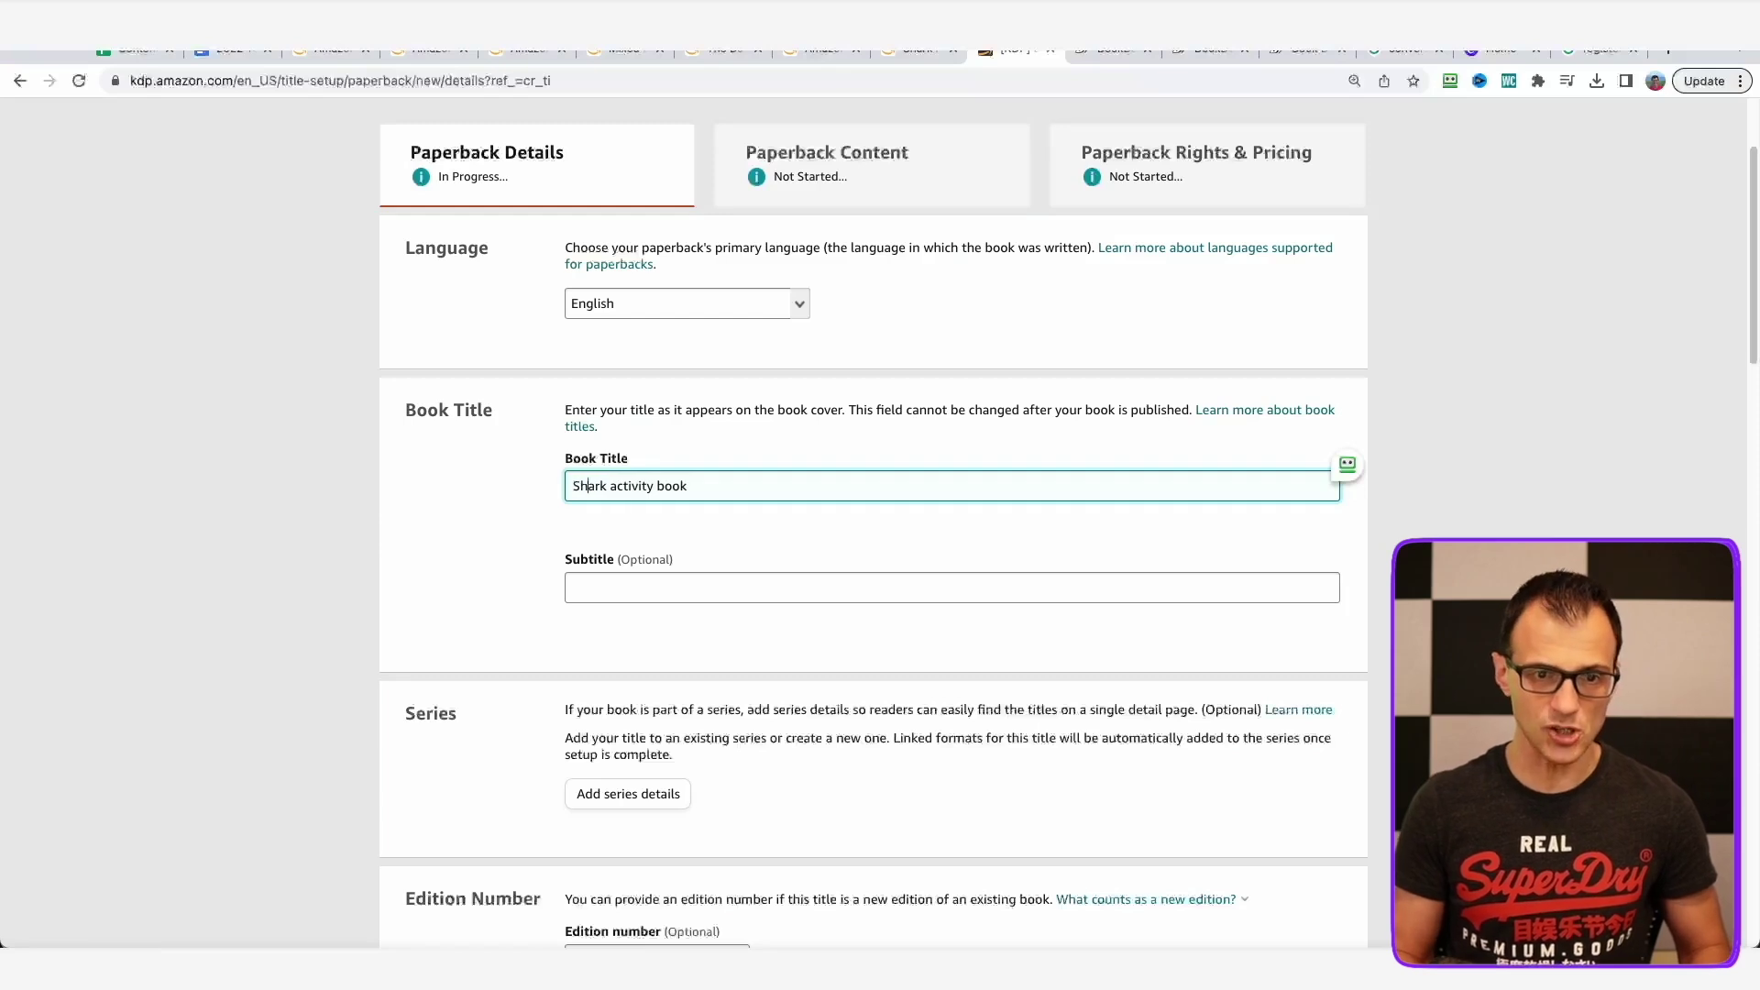
pyautogui.press('BackSpace')
pyautogui.write('A')
pyautogui.press('Right')
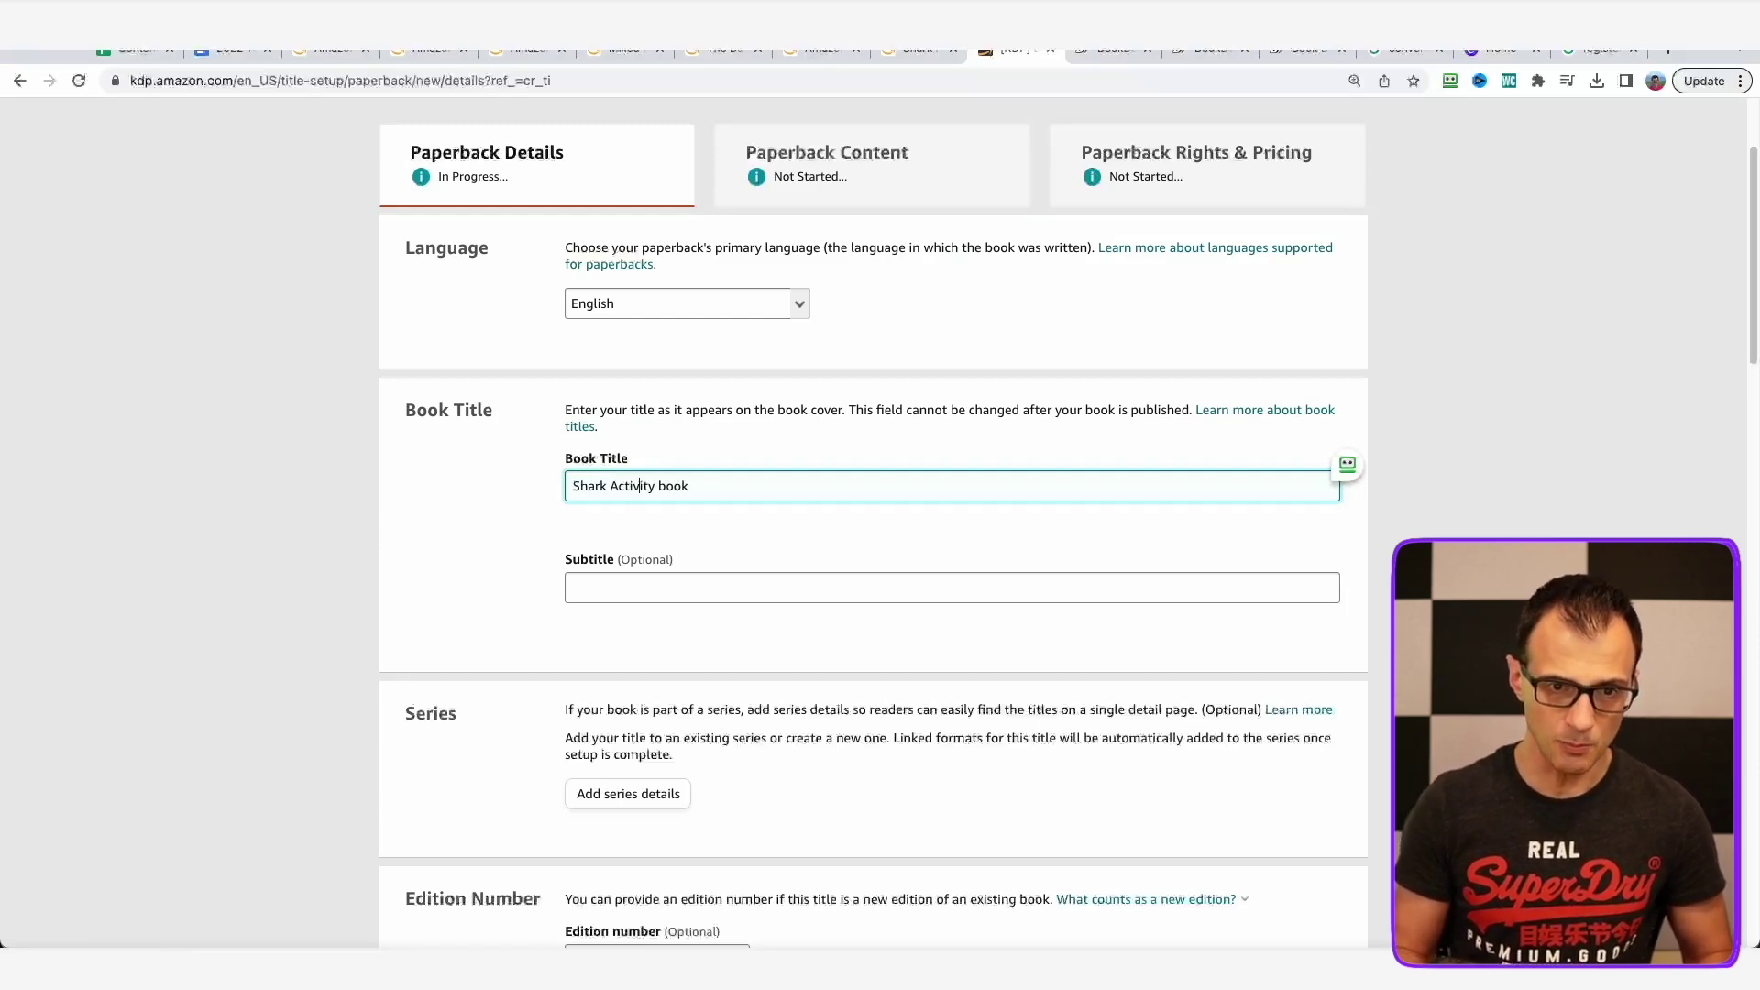
pyautogui.press('super+a')
pyautogui.write('Shark Activity Book For Kids! 64 Awesome and Unique Puzzles')
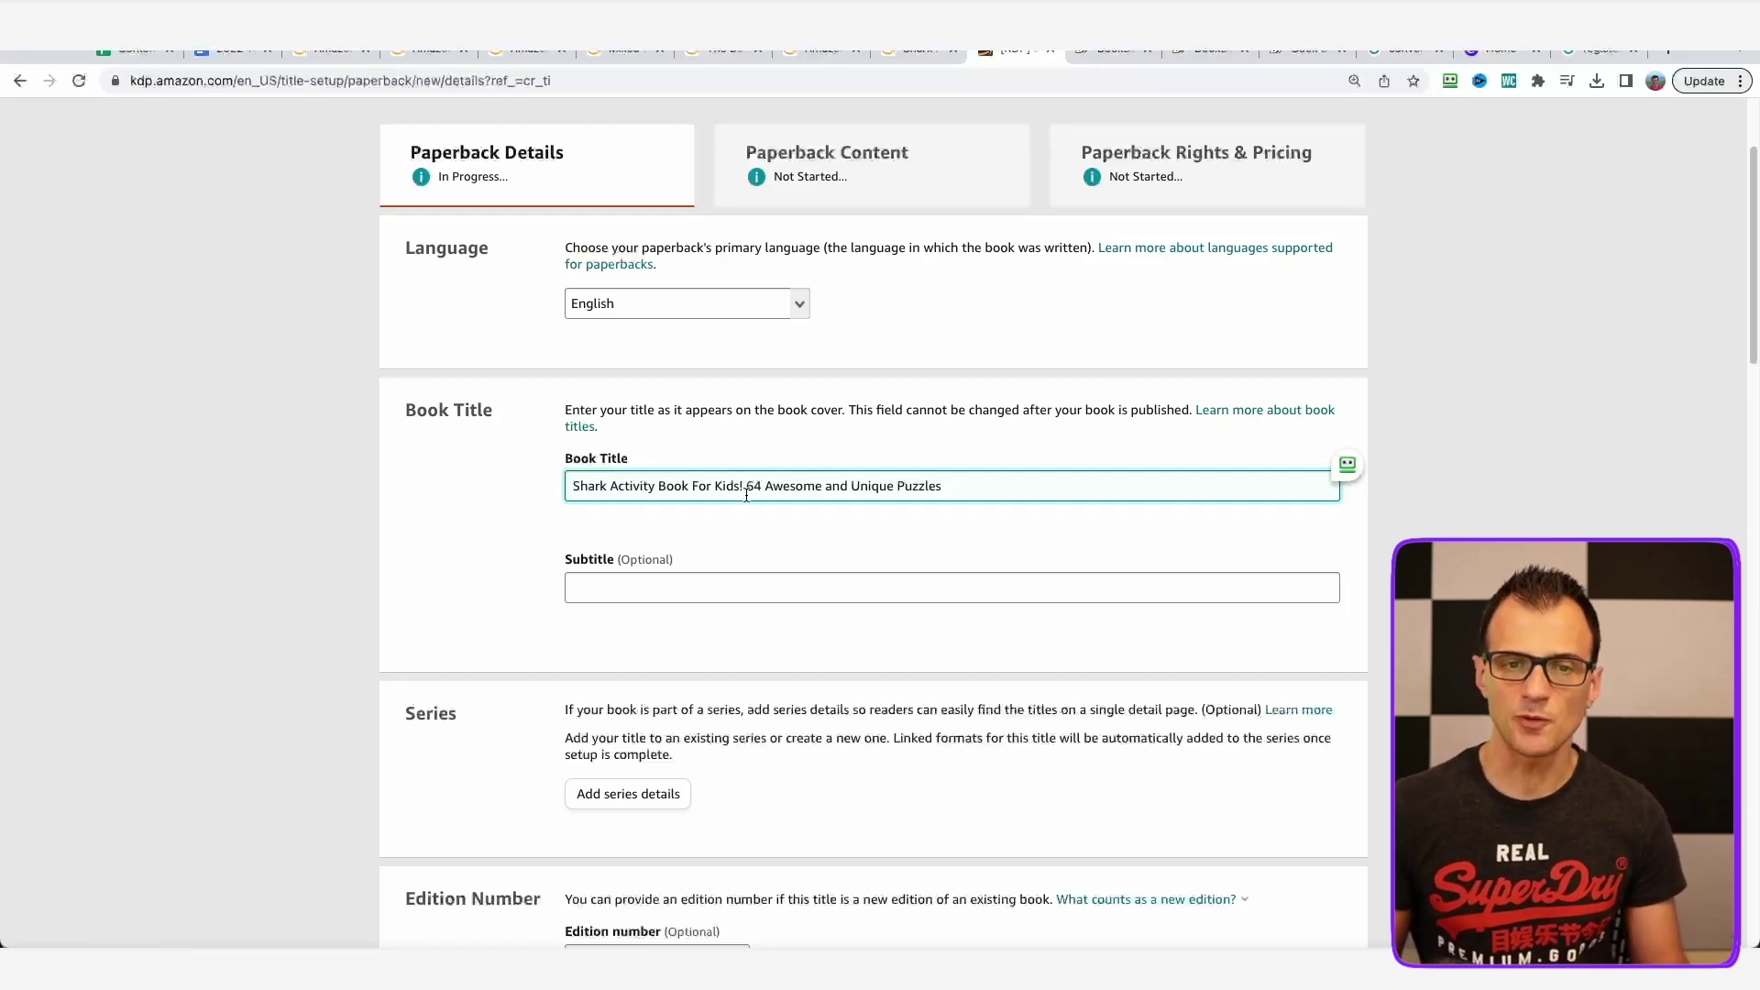
# Leave the subtitle blank and enter the primary author's first and last name.
pyautogui.click(791, 586)
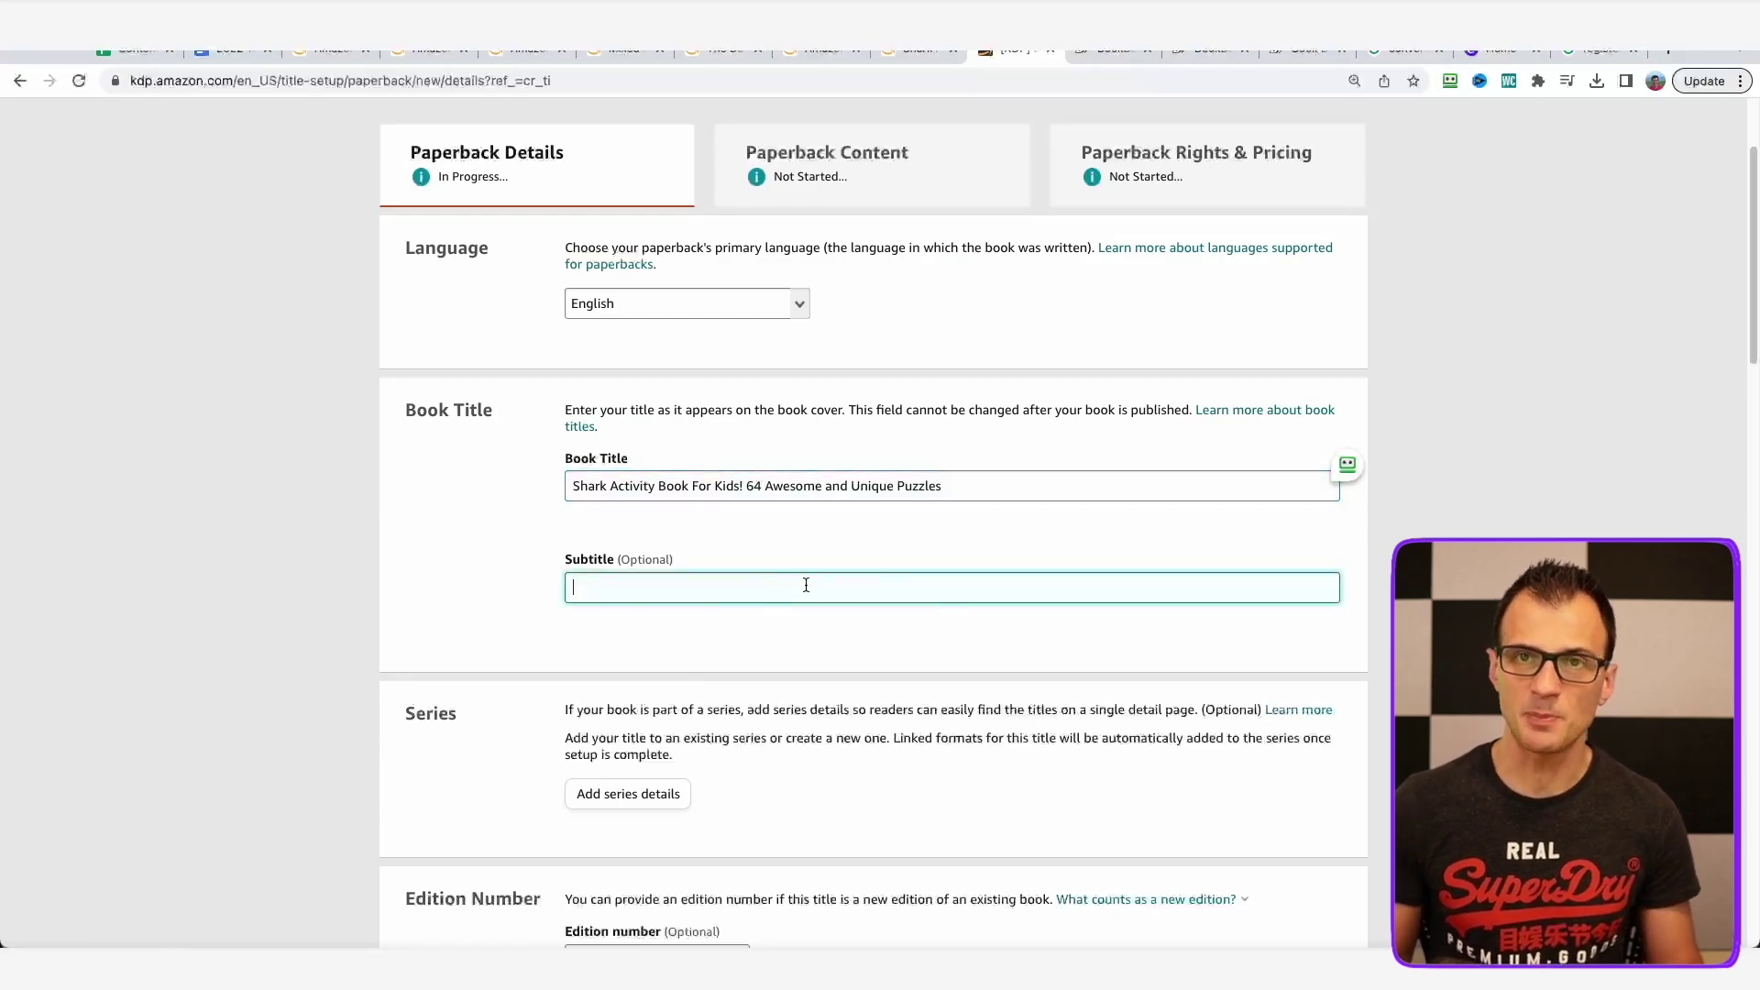
pyautogui.scroll(-9, 537, 639)
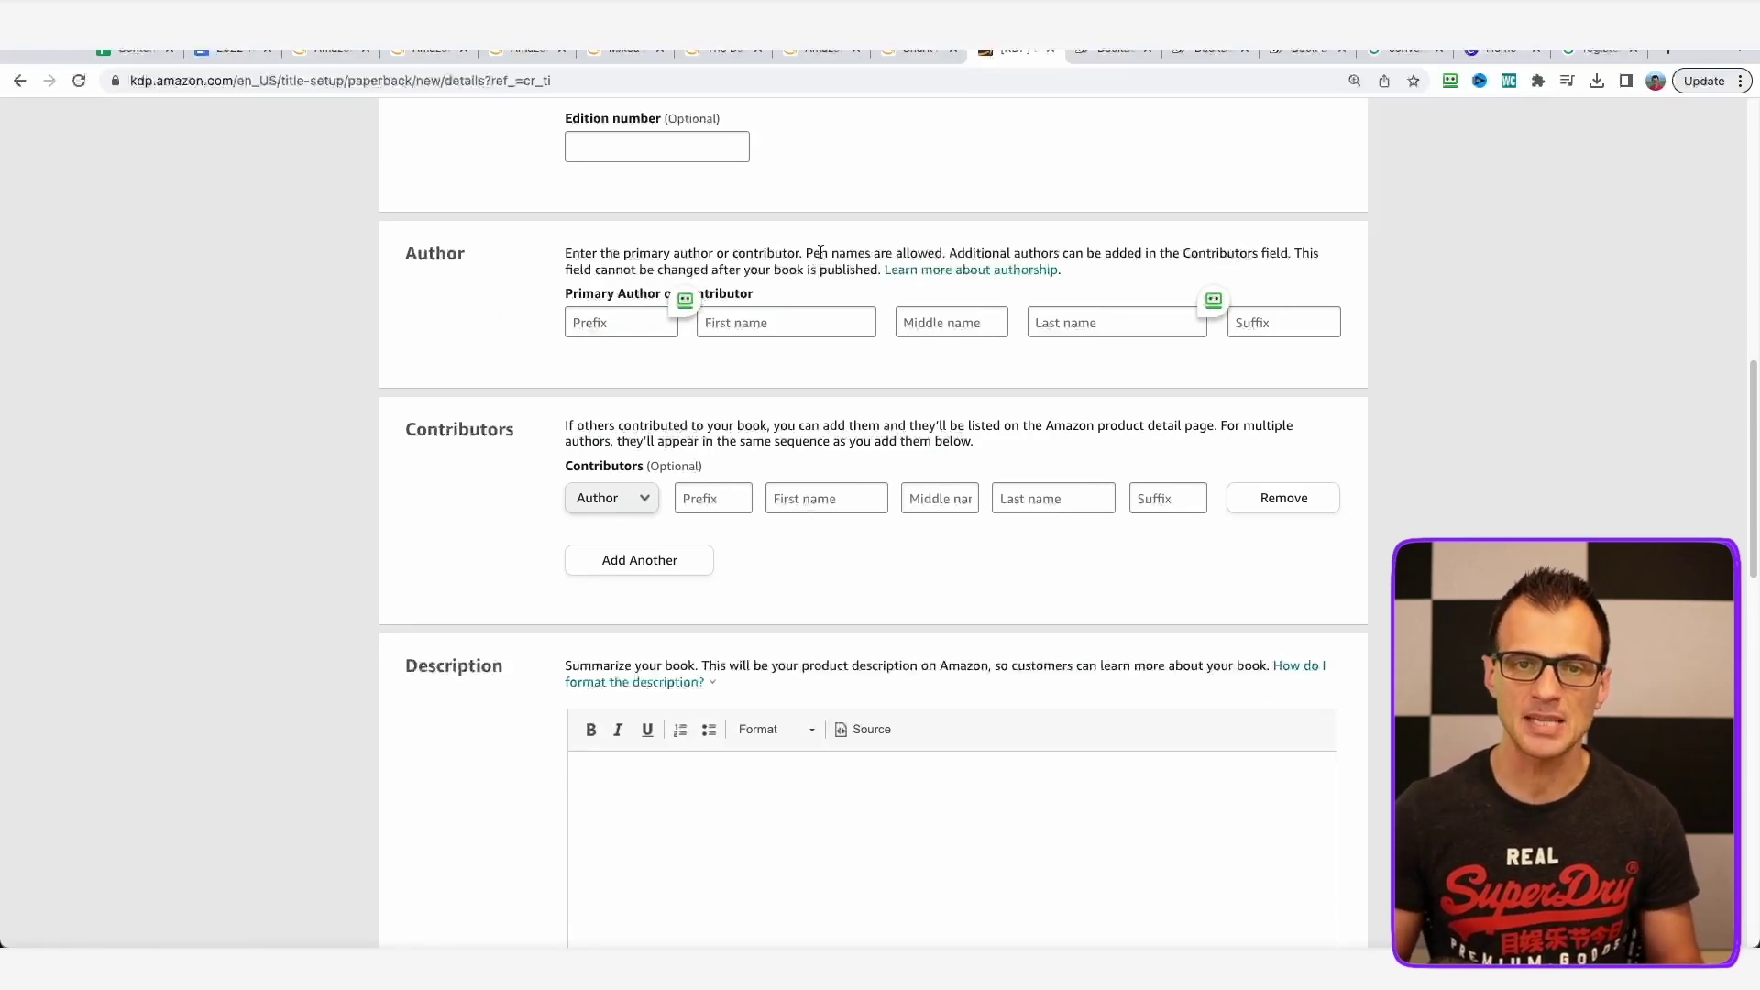
pyautogui.moveTo(807, 253); pyautogui.dragTo(943, 252)
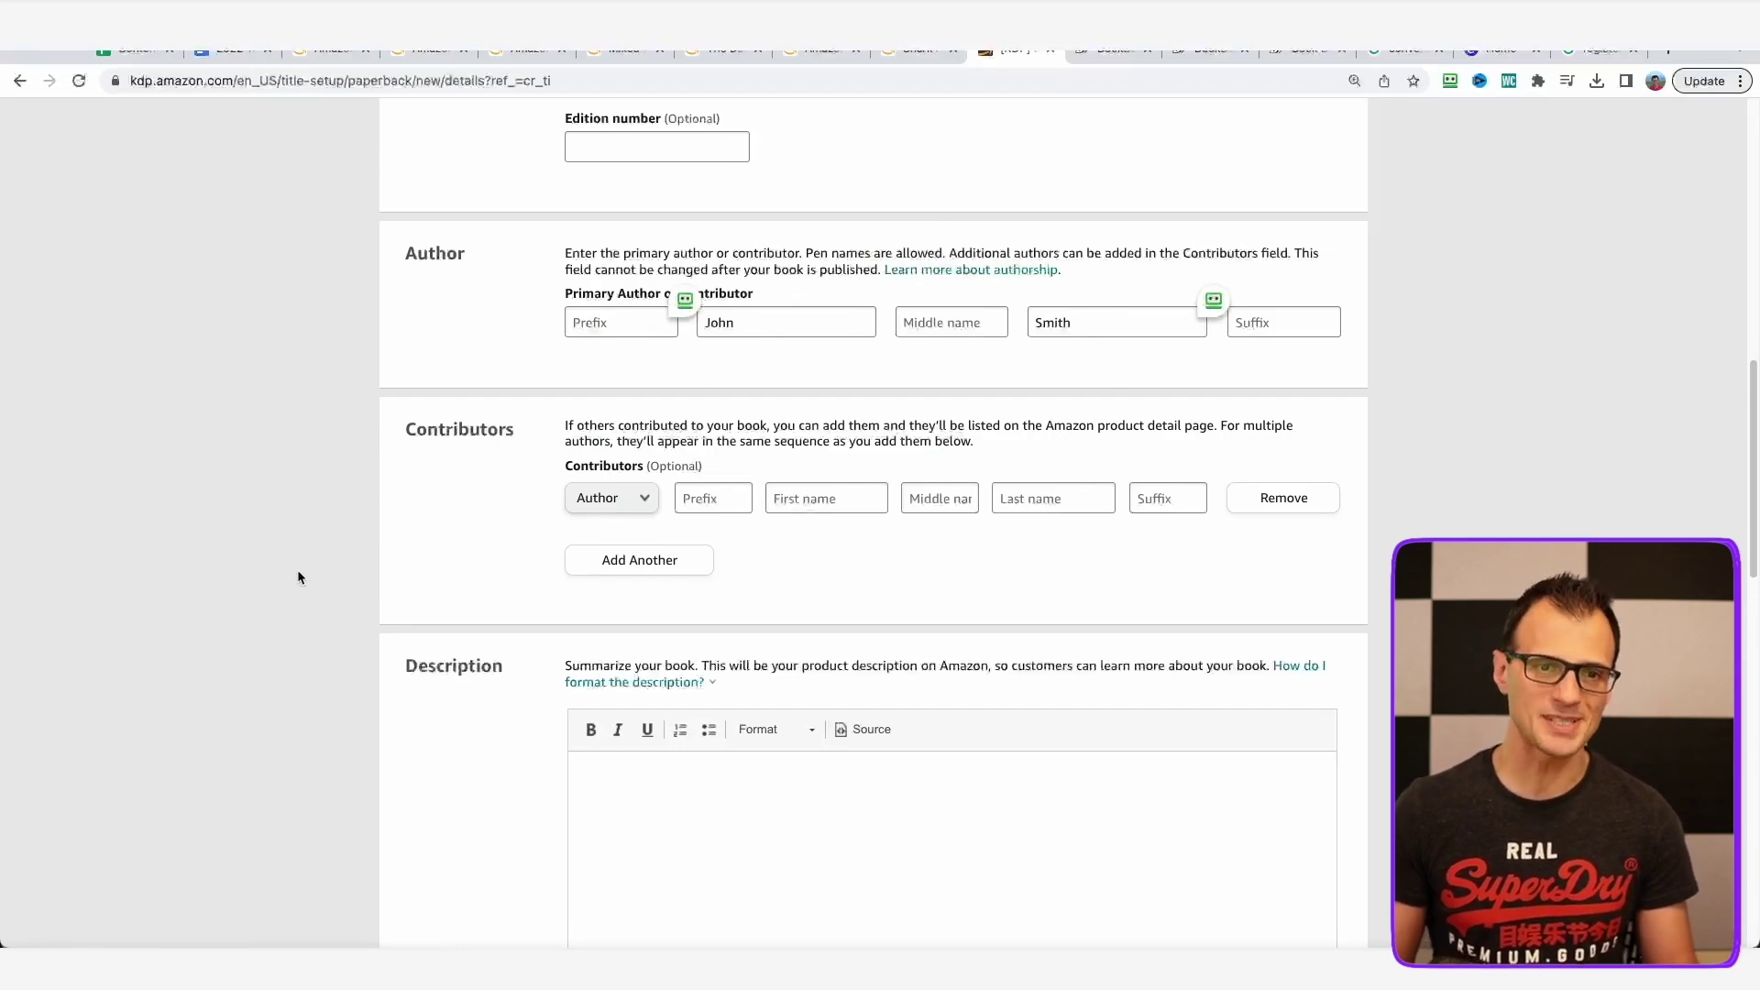
# Write a two-sentence description saying the shark activity book's puzzles will entertain kids for hours and it is aimed at children aged 4-7.
pyautogui.scroll(-5, 368, 447)
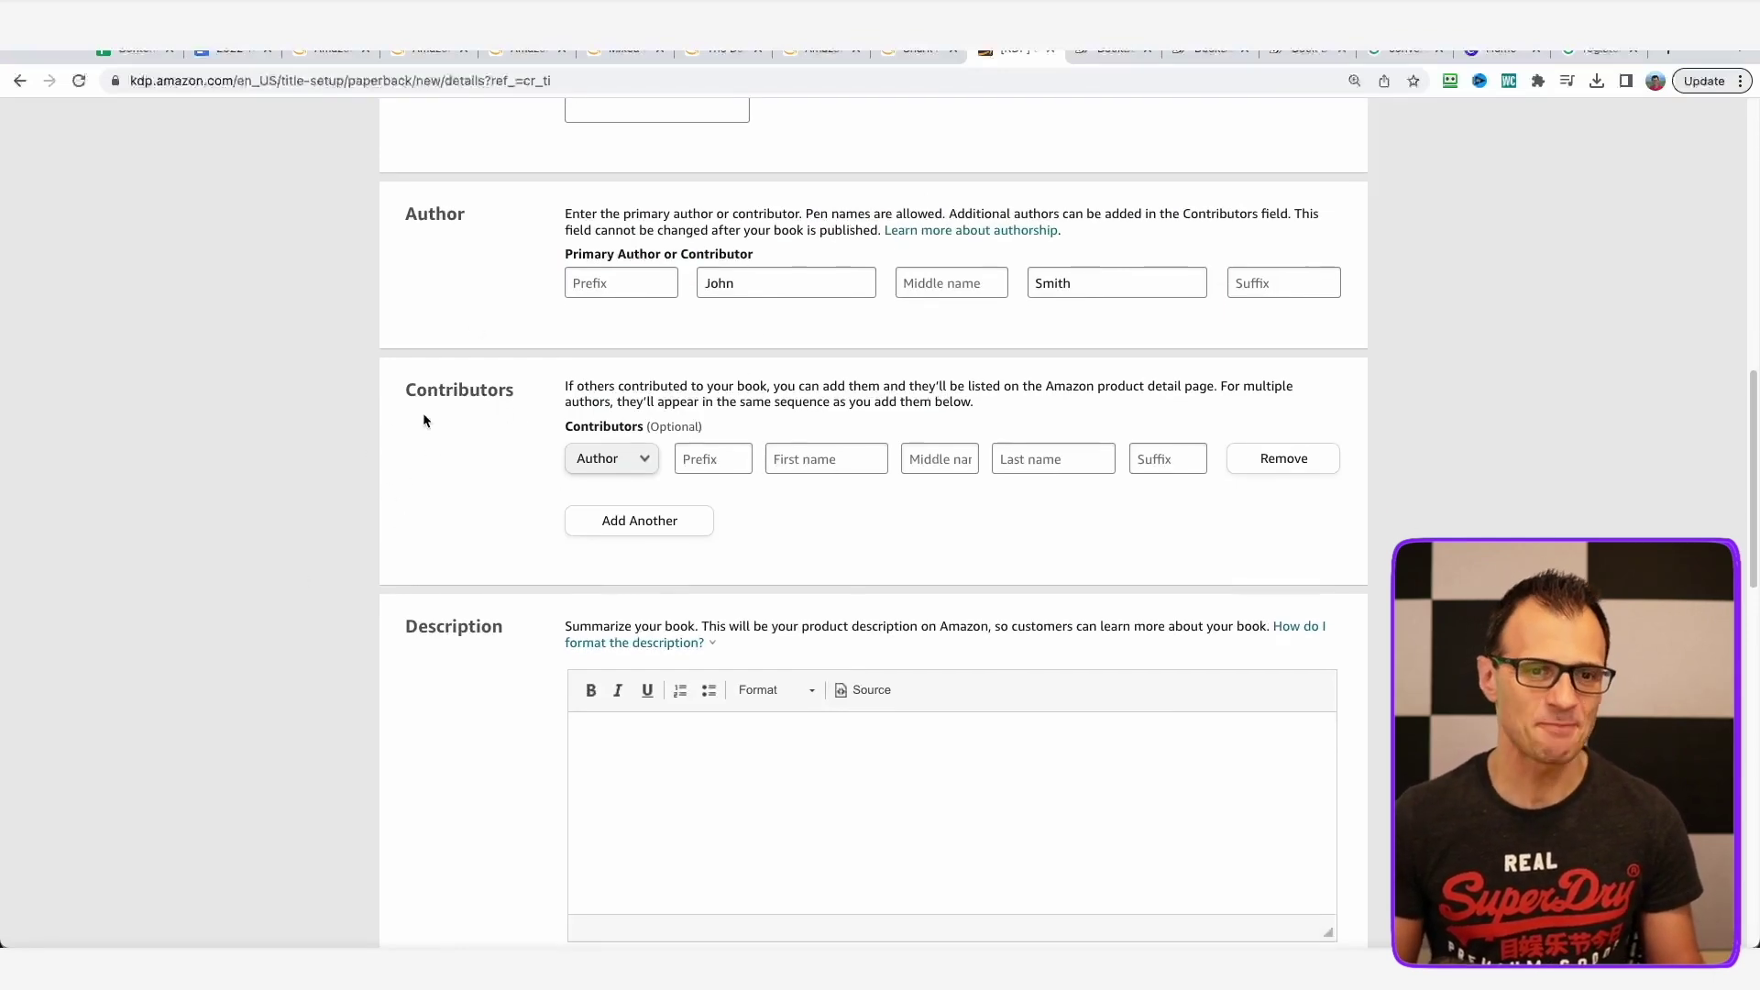
pyautogui.click(592, 493)
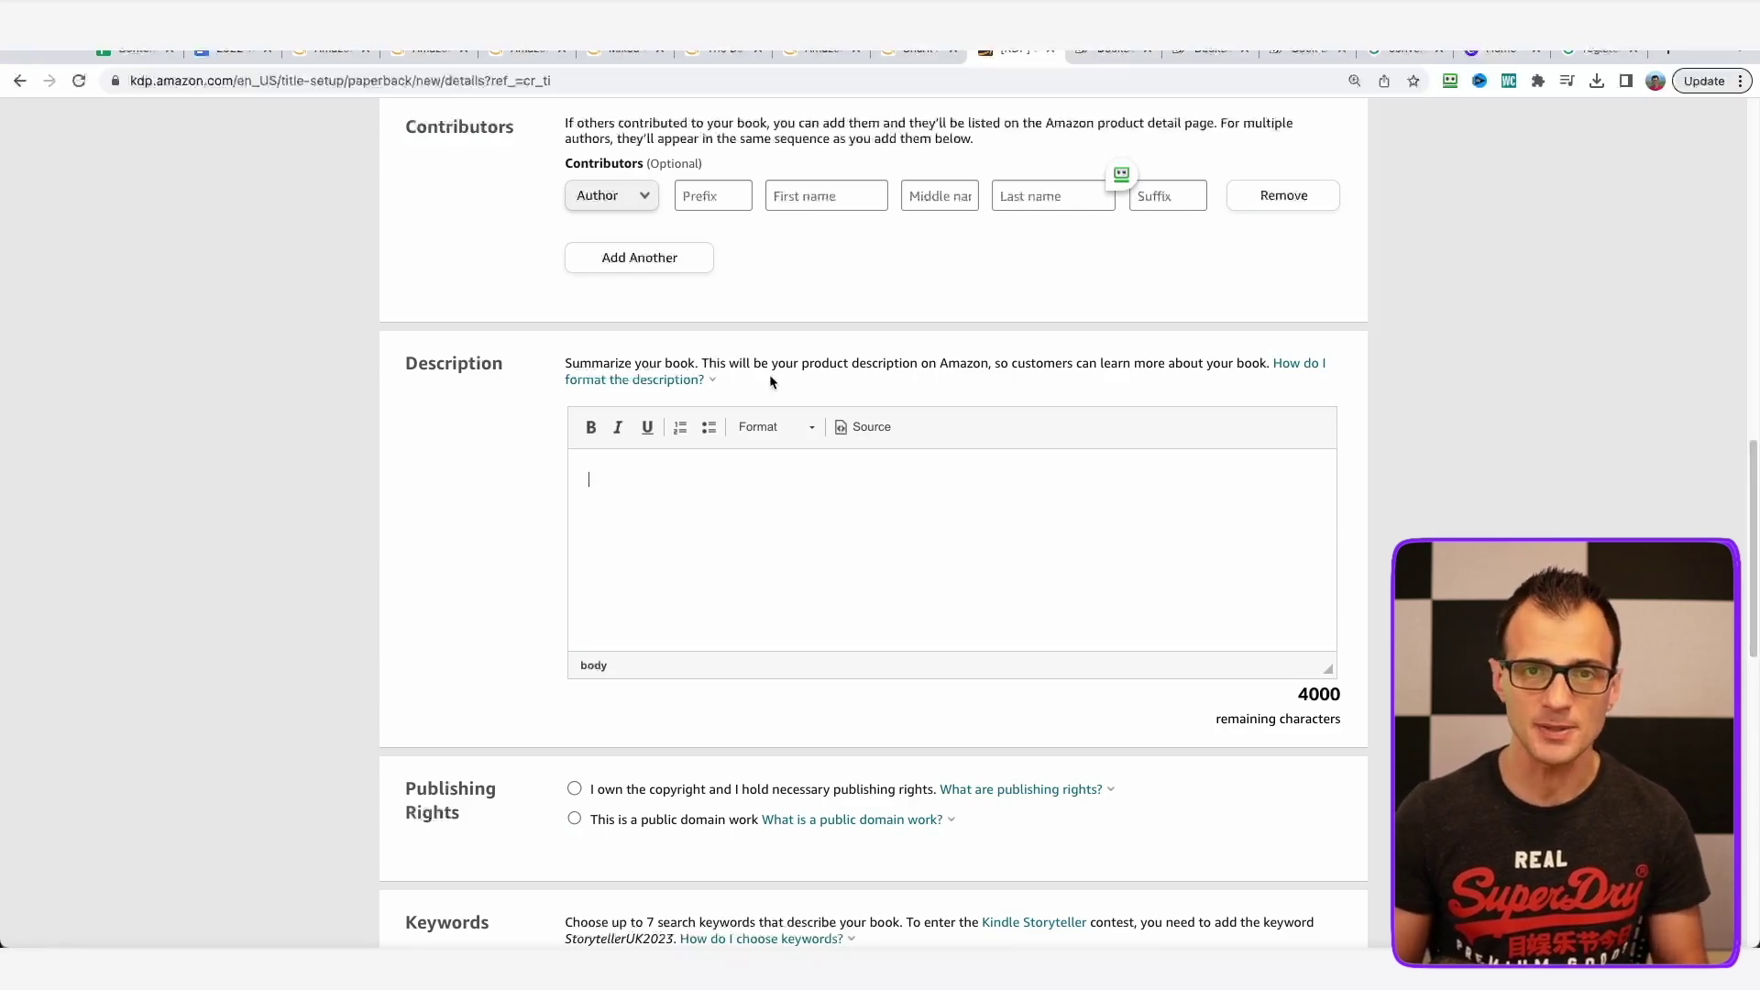
pyautogui.write('In this shark acitivity book, you will find great puzzles that are going to entertain your kids for hours!  This book is aimed at children aged 4-7 years of age.')
pyautogui.scroll(-2, 772, 390)
pyautogui.moveTo(913, 386); pyautogui.dragTo(510, 332)
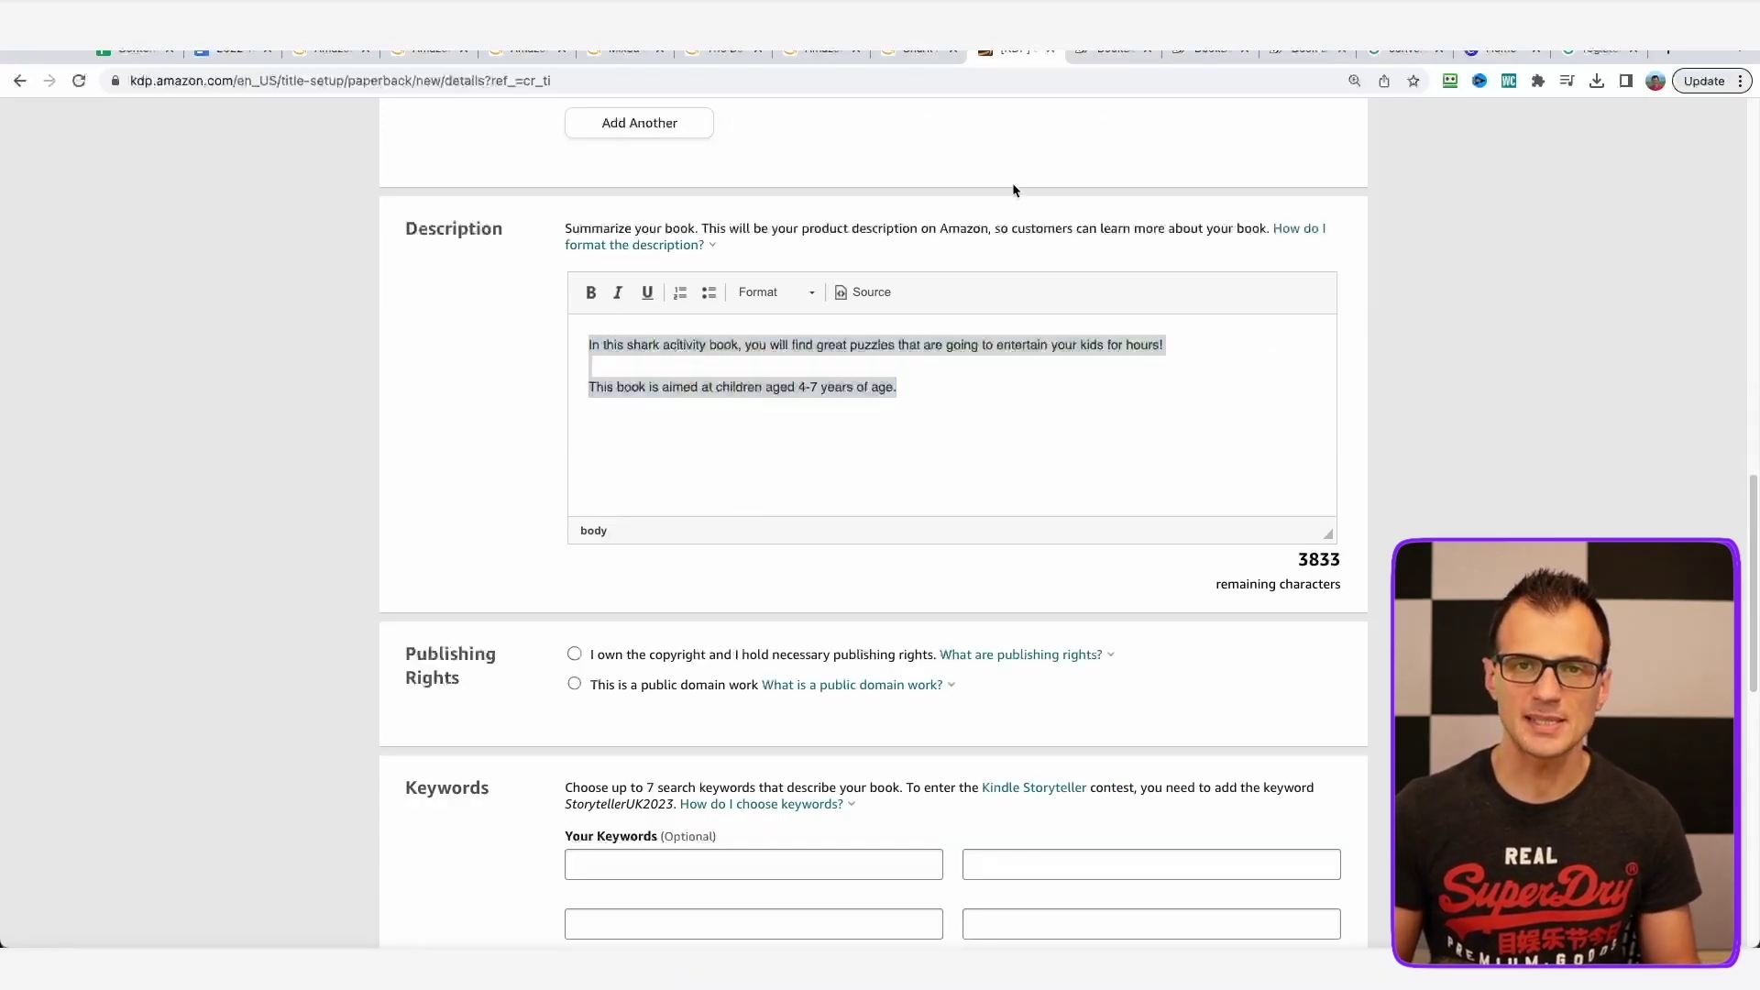
# Examine the product description of the competing "Shark Activity Book For Kids!" listing on Amazon.
pyautogui.click(916, 50)
pyautogui.scroll(-3, 718, 415)
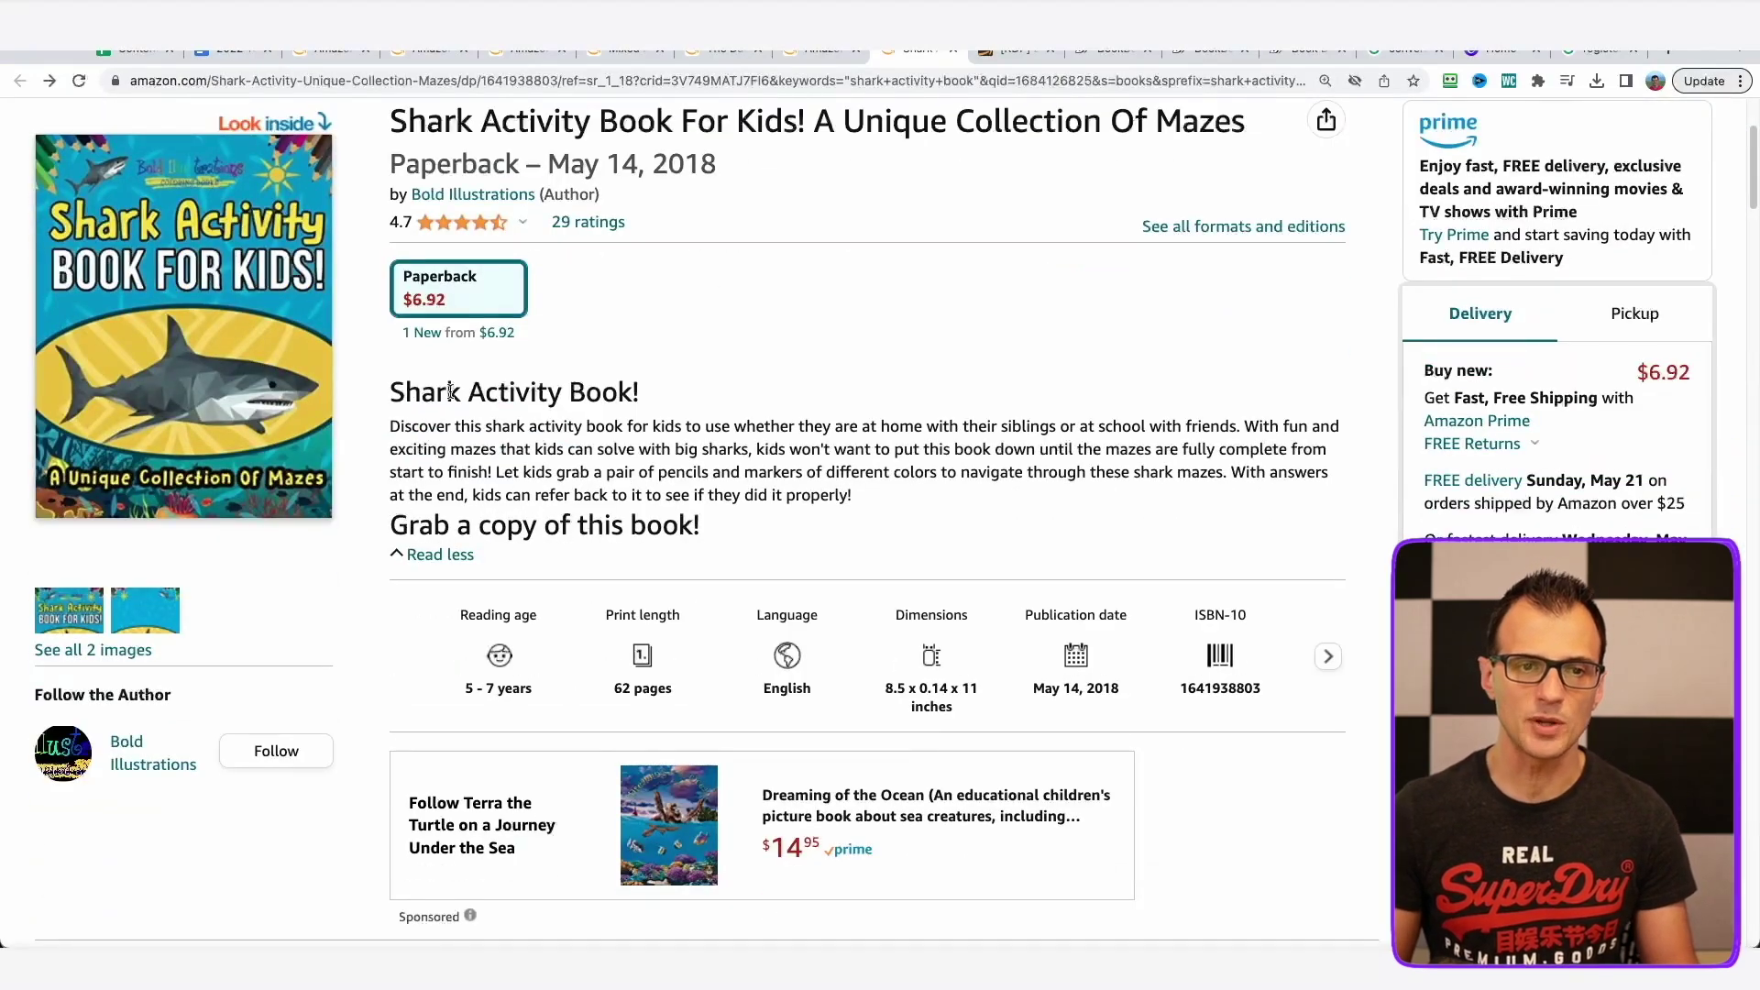
pyautogui.moveTo(450, 391); pyautogui.dragTo(857, 499)
pyautogui.click(1035, 471)
pyautogui.scroll(-5, 1036, 471)
pyautogui.scroll(5, 917, 416)
pyautogui.moveTo(916, 416); pyautogui.dragTo(1306, 335)
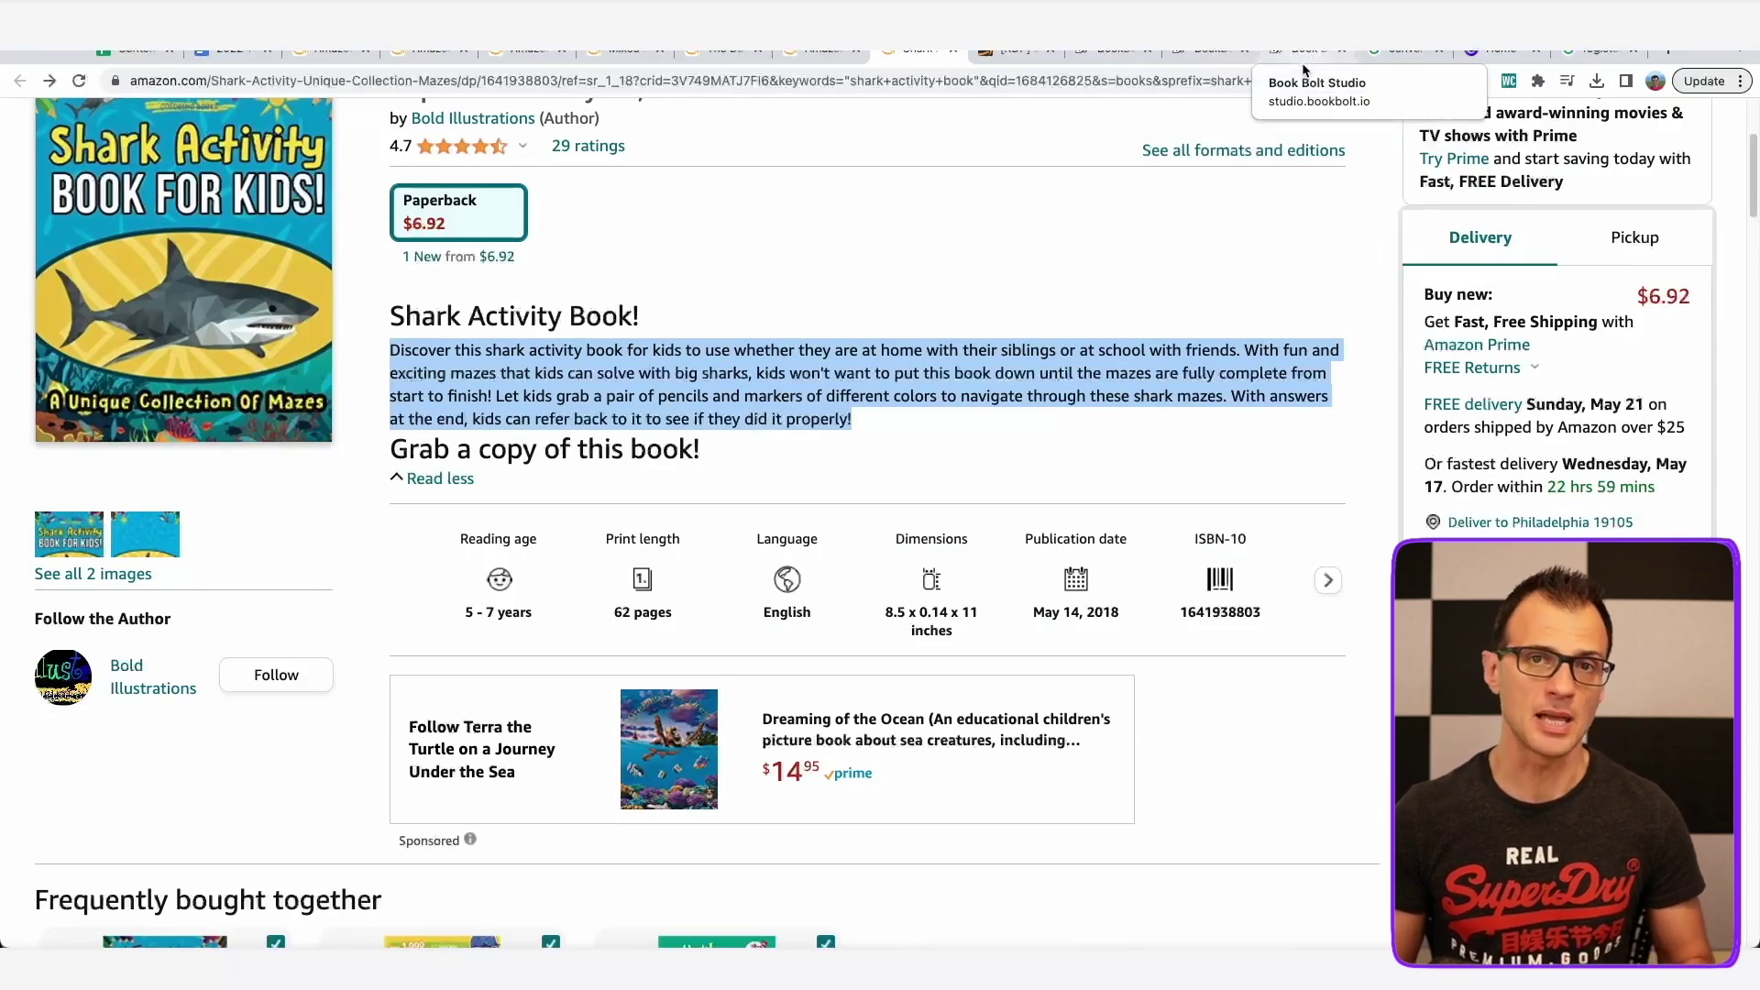
# Check Amazon's search suggestions for "shark activity" and enter "shark activity book" as the first KDP keyword.
pyautogui.click(1014, 49)
pyautogui.scroll(-2, 426, 440)
pyautogui.scroll(-3, 642, 294)
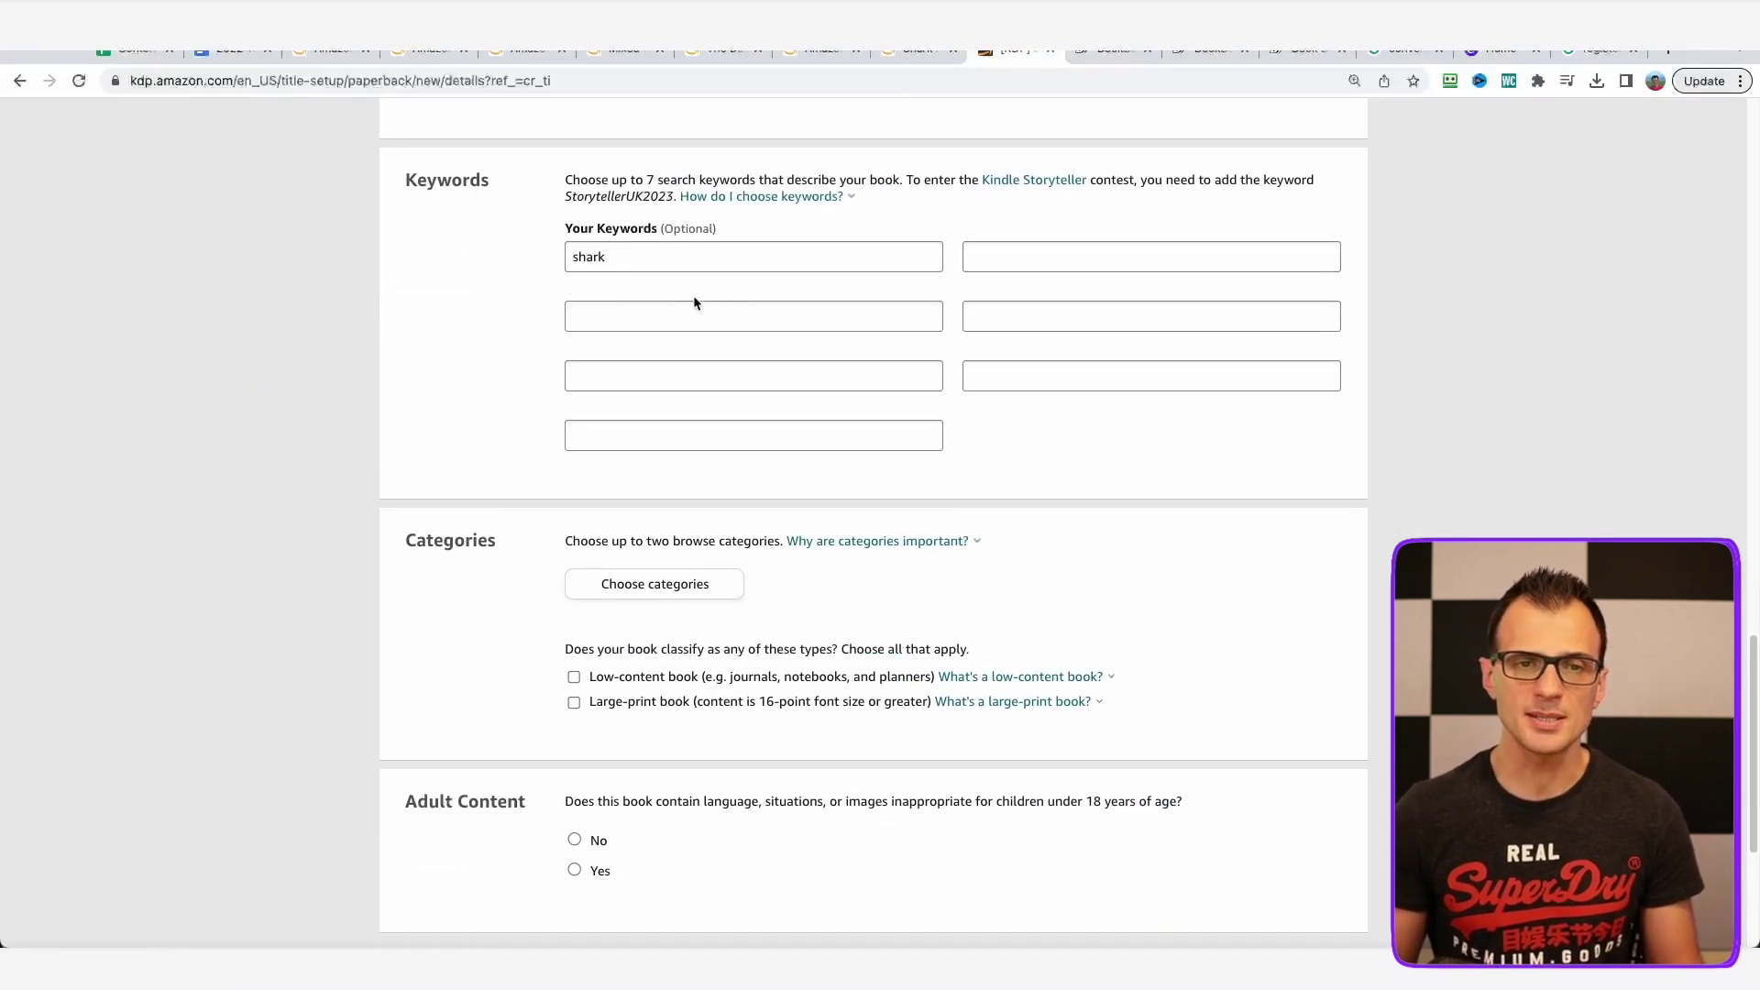
pyautogui.click(667, 253)
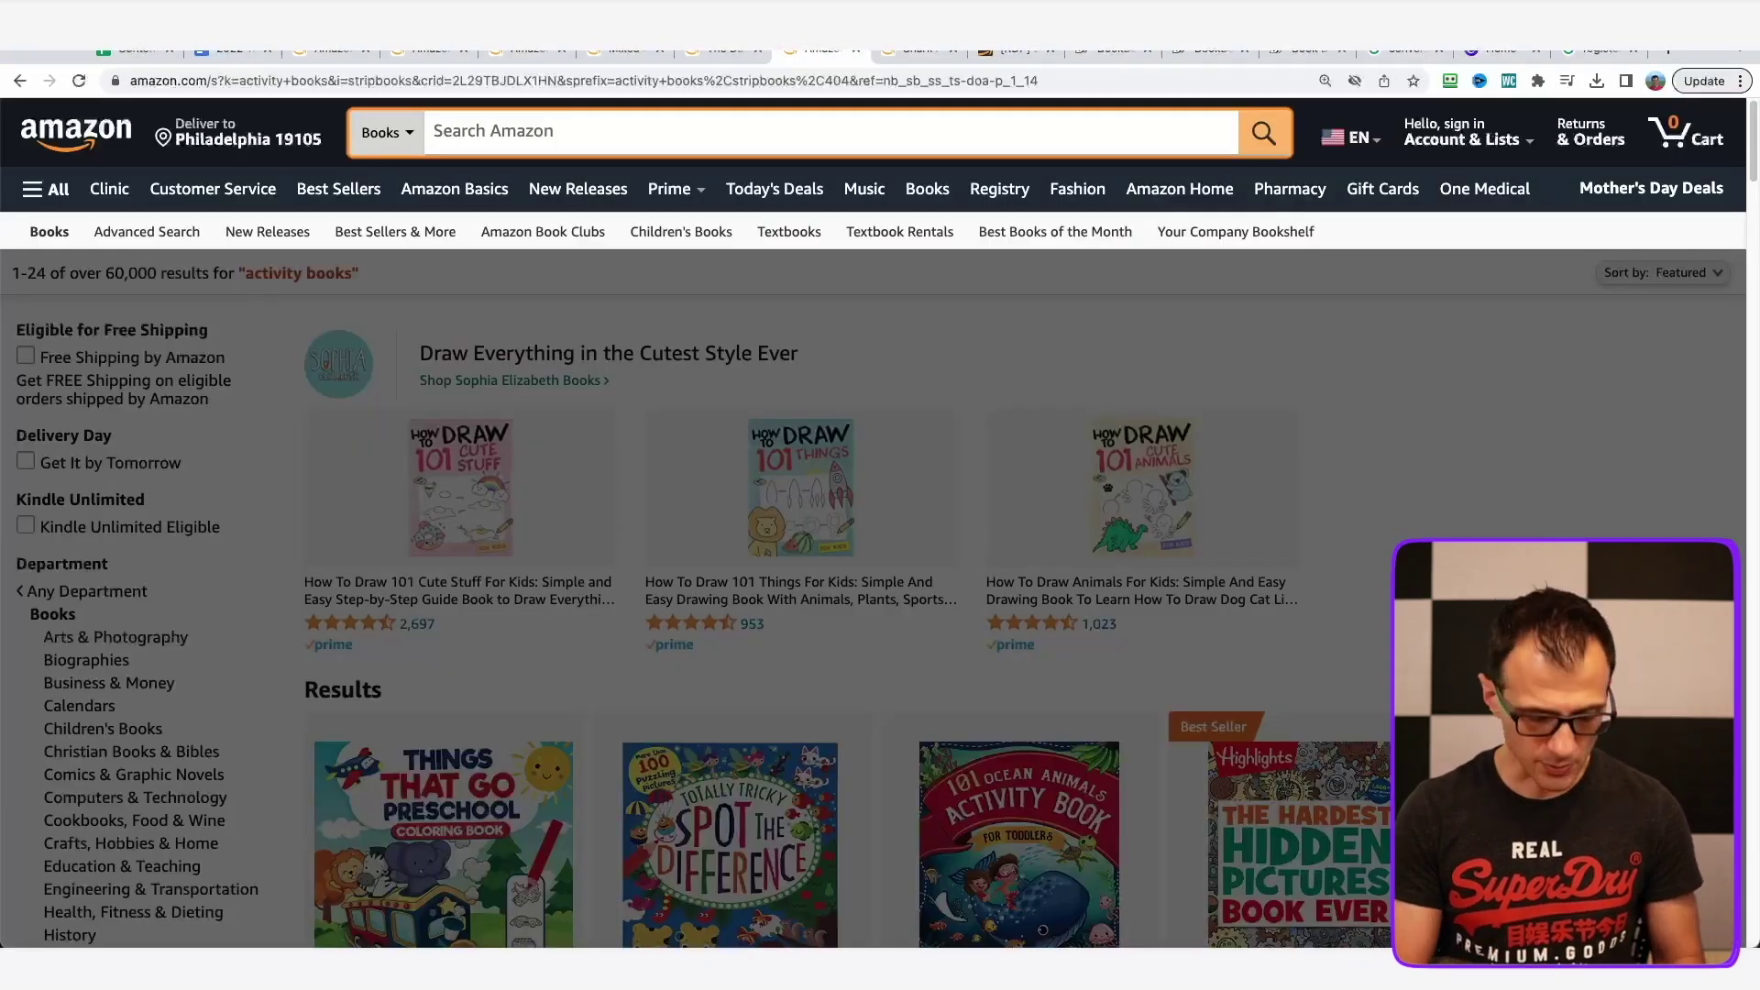
pyautogui.write('shar')
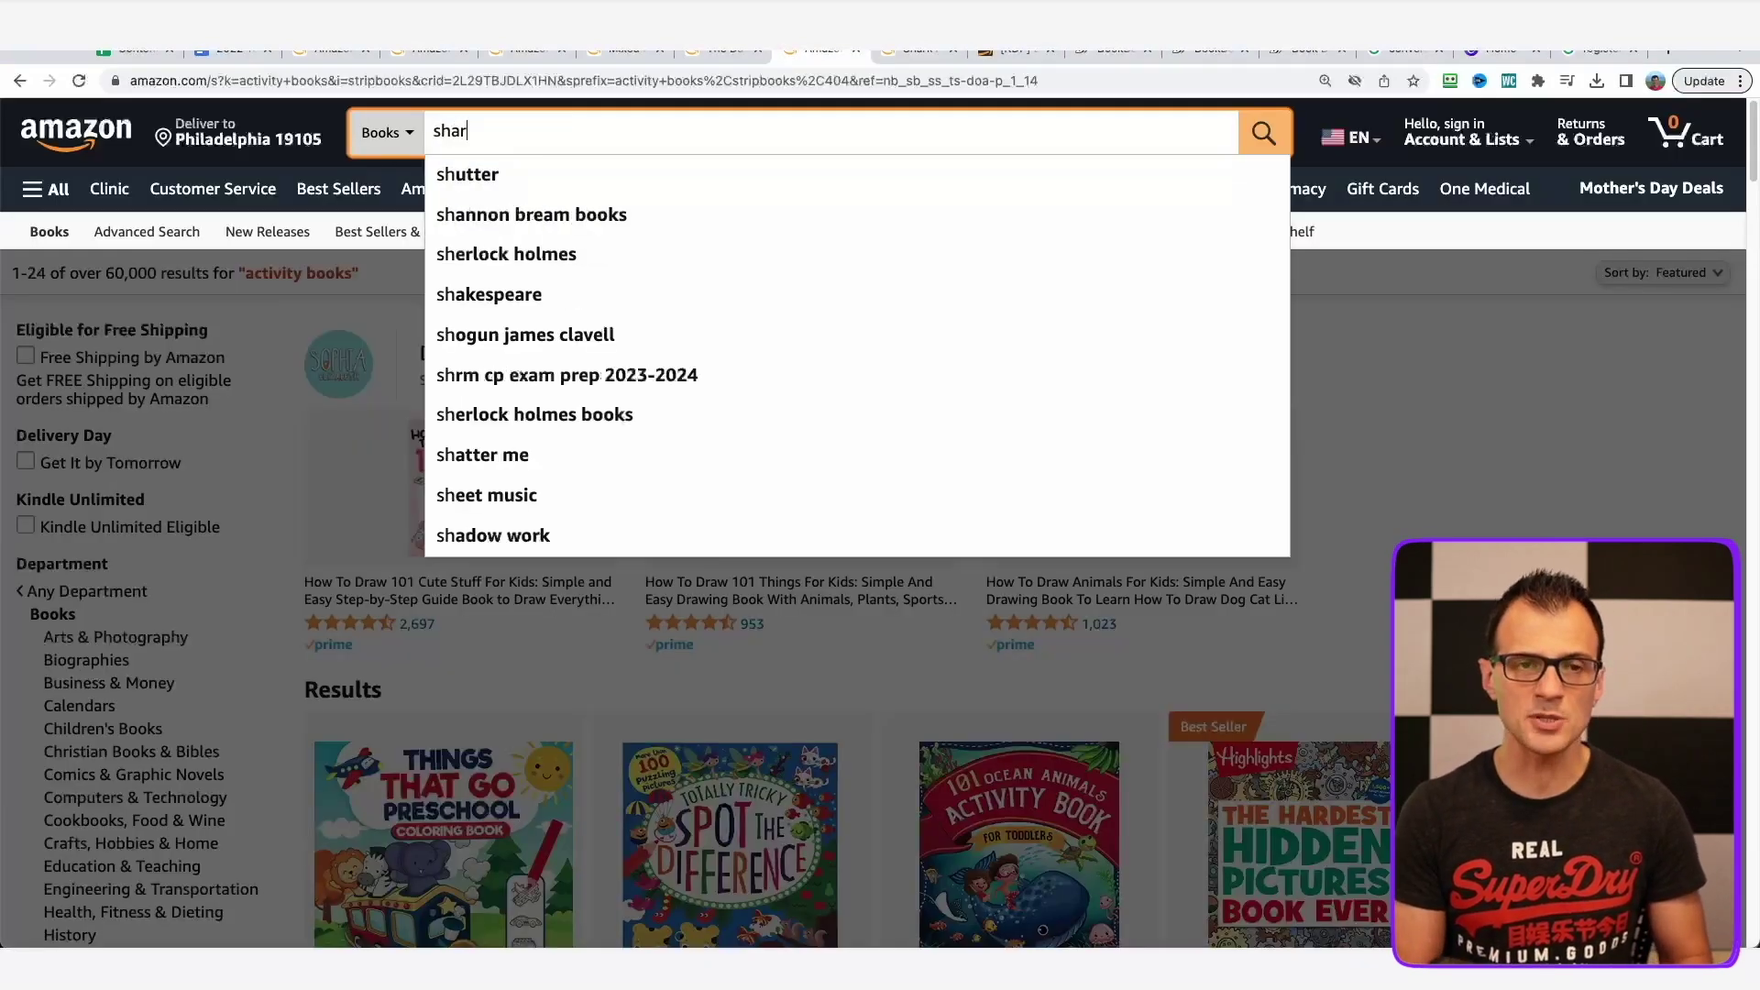
pyautogui.write('k activity')
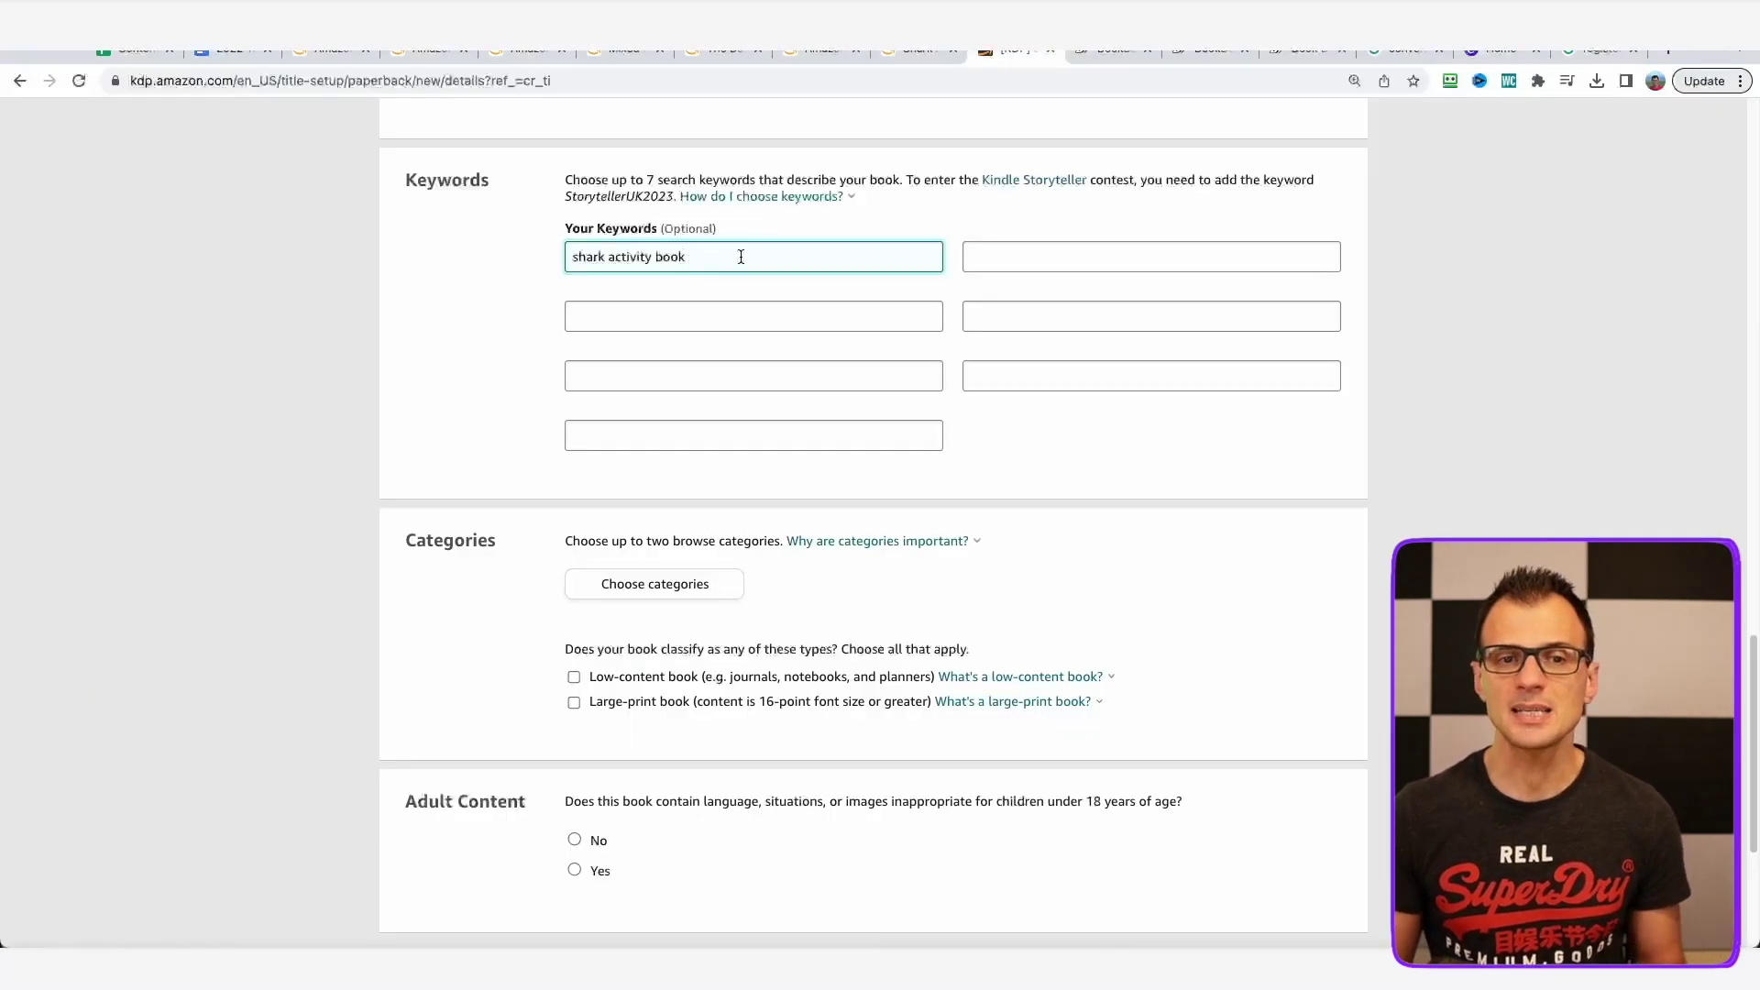
pyautogui.moveTo(740, 257); pyautogui.dragTo(532, 253)
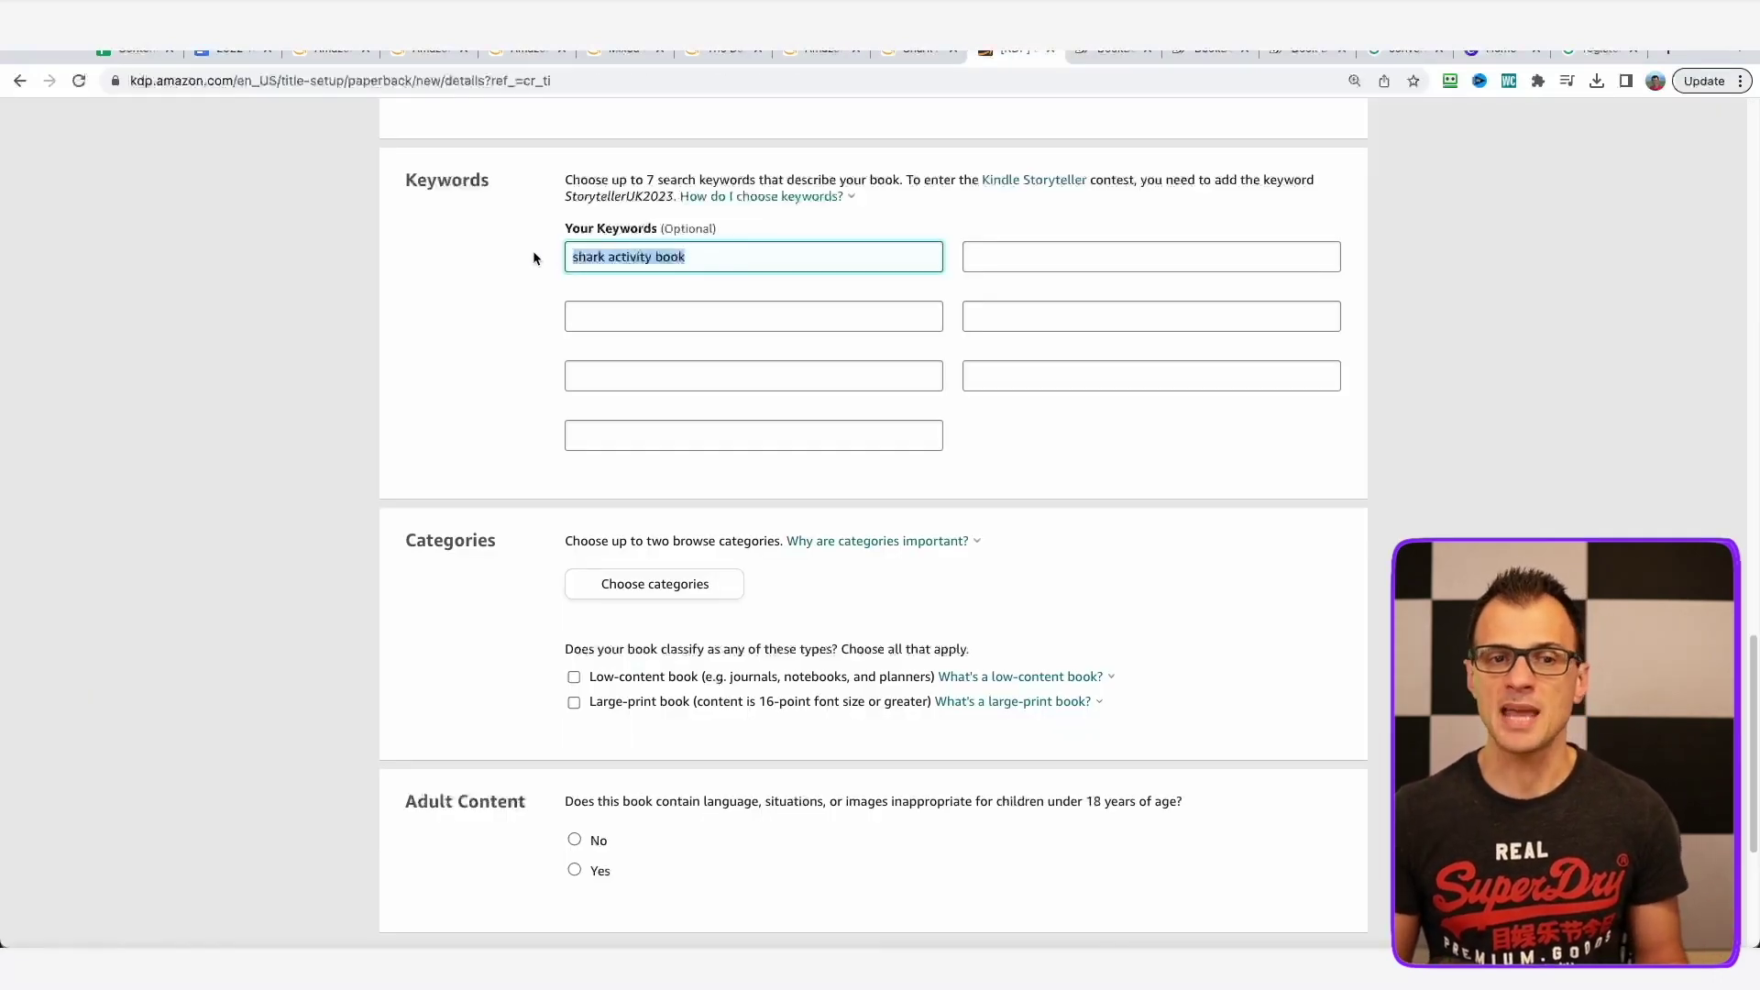
pyautogui.click(670, 319)
# Choose Juvenile Nonfiction > Activity Books as the book's category, save it, and proceed to the Paperback Content page.
pyautogui.scroll(-2, 623, 367)
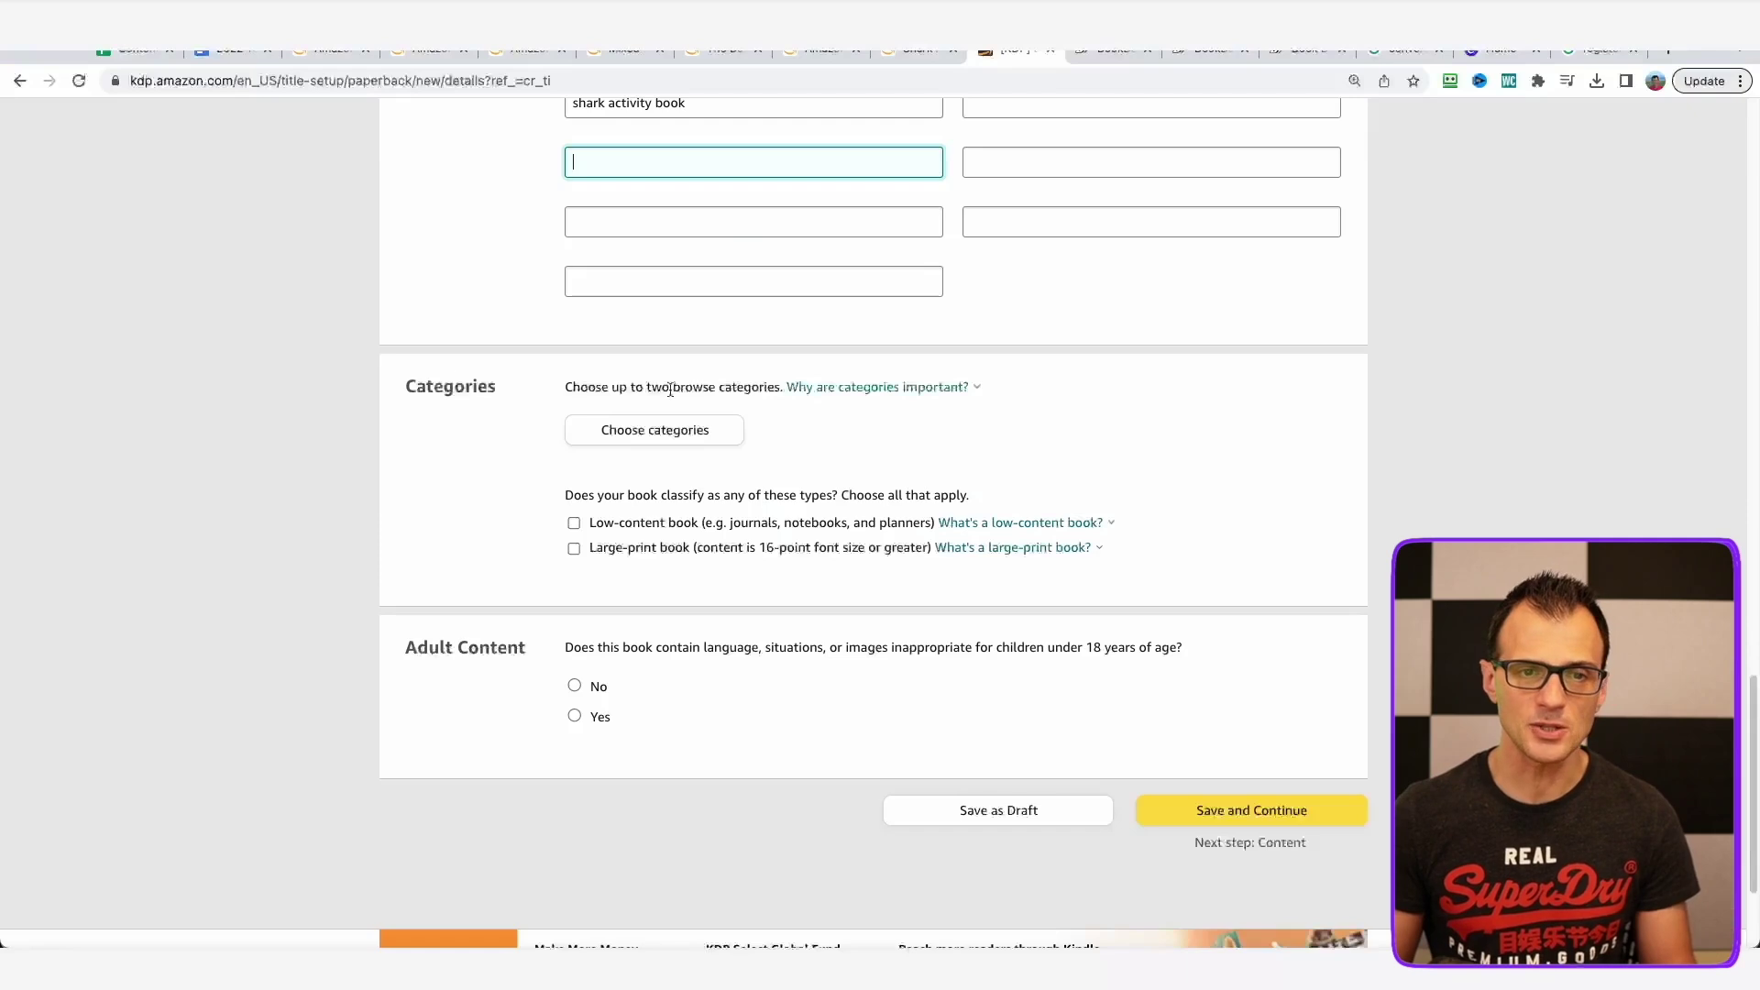
pyautogui.click(673, 429)
pyautogui.click(631, 464)
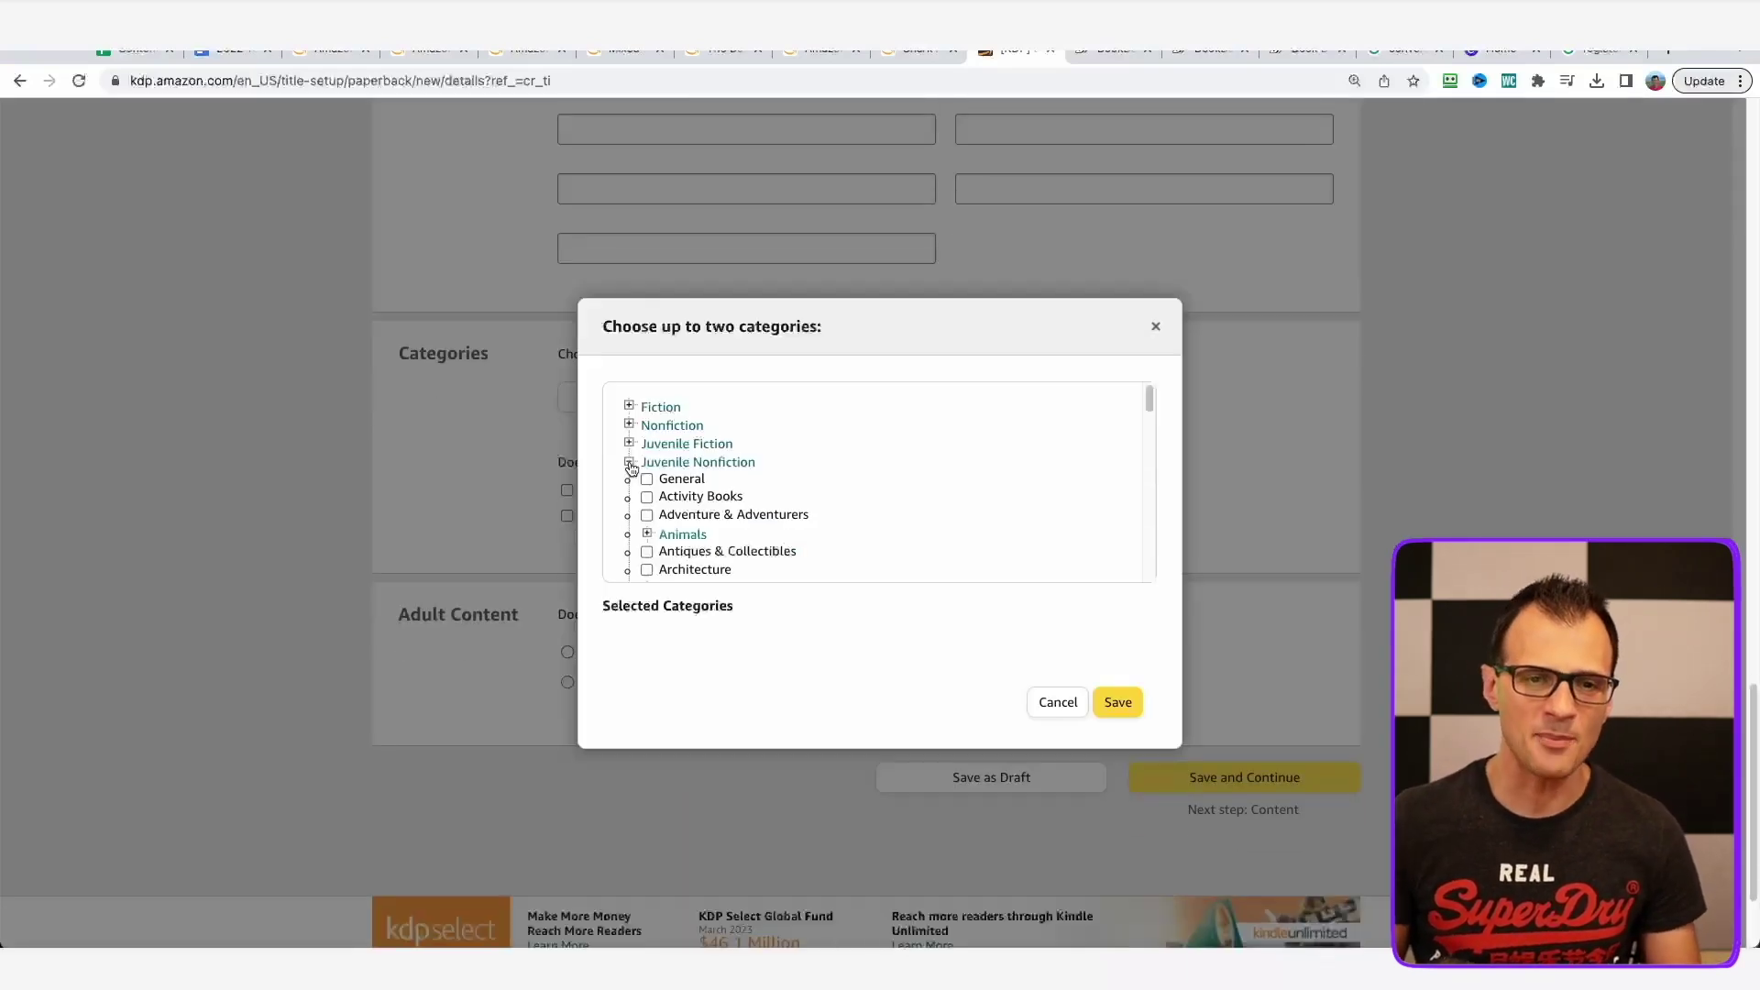
pyautogui.scroll(-1, 807, 514)
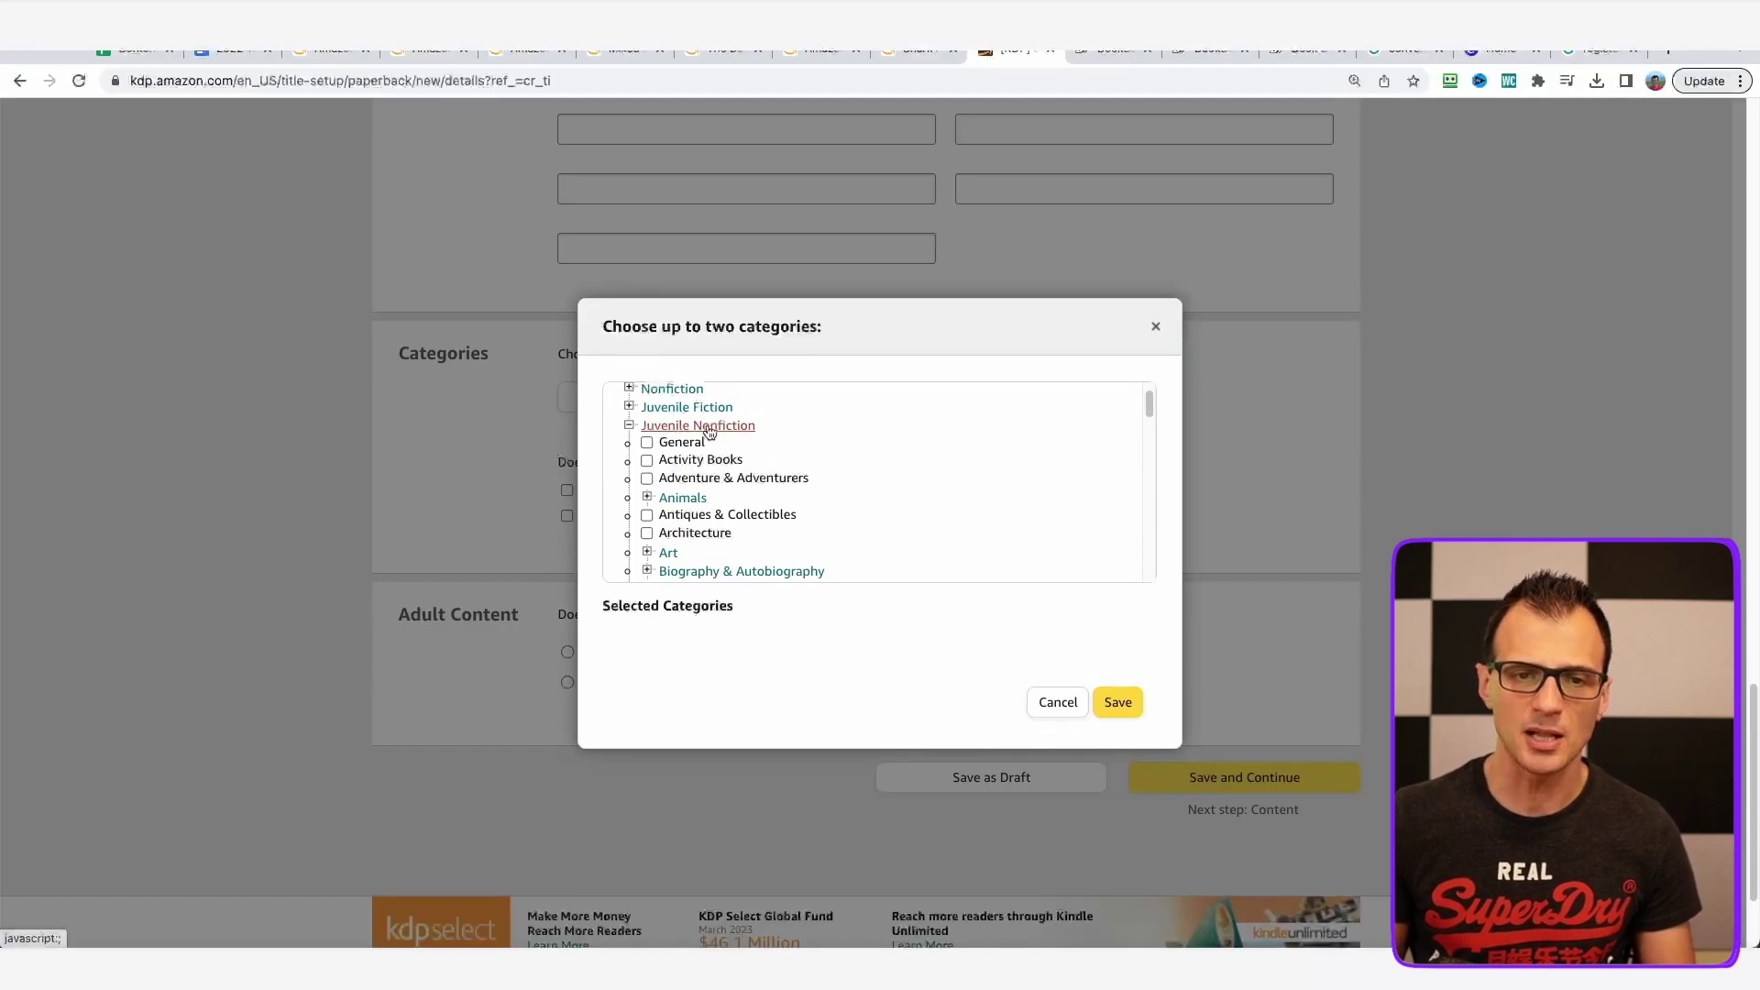
pyautogui.click(683, 460)
pyautogui.click(724, 426)
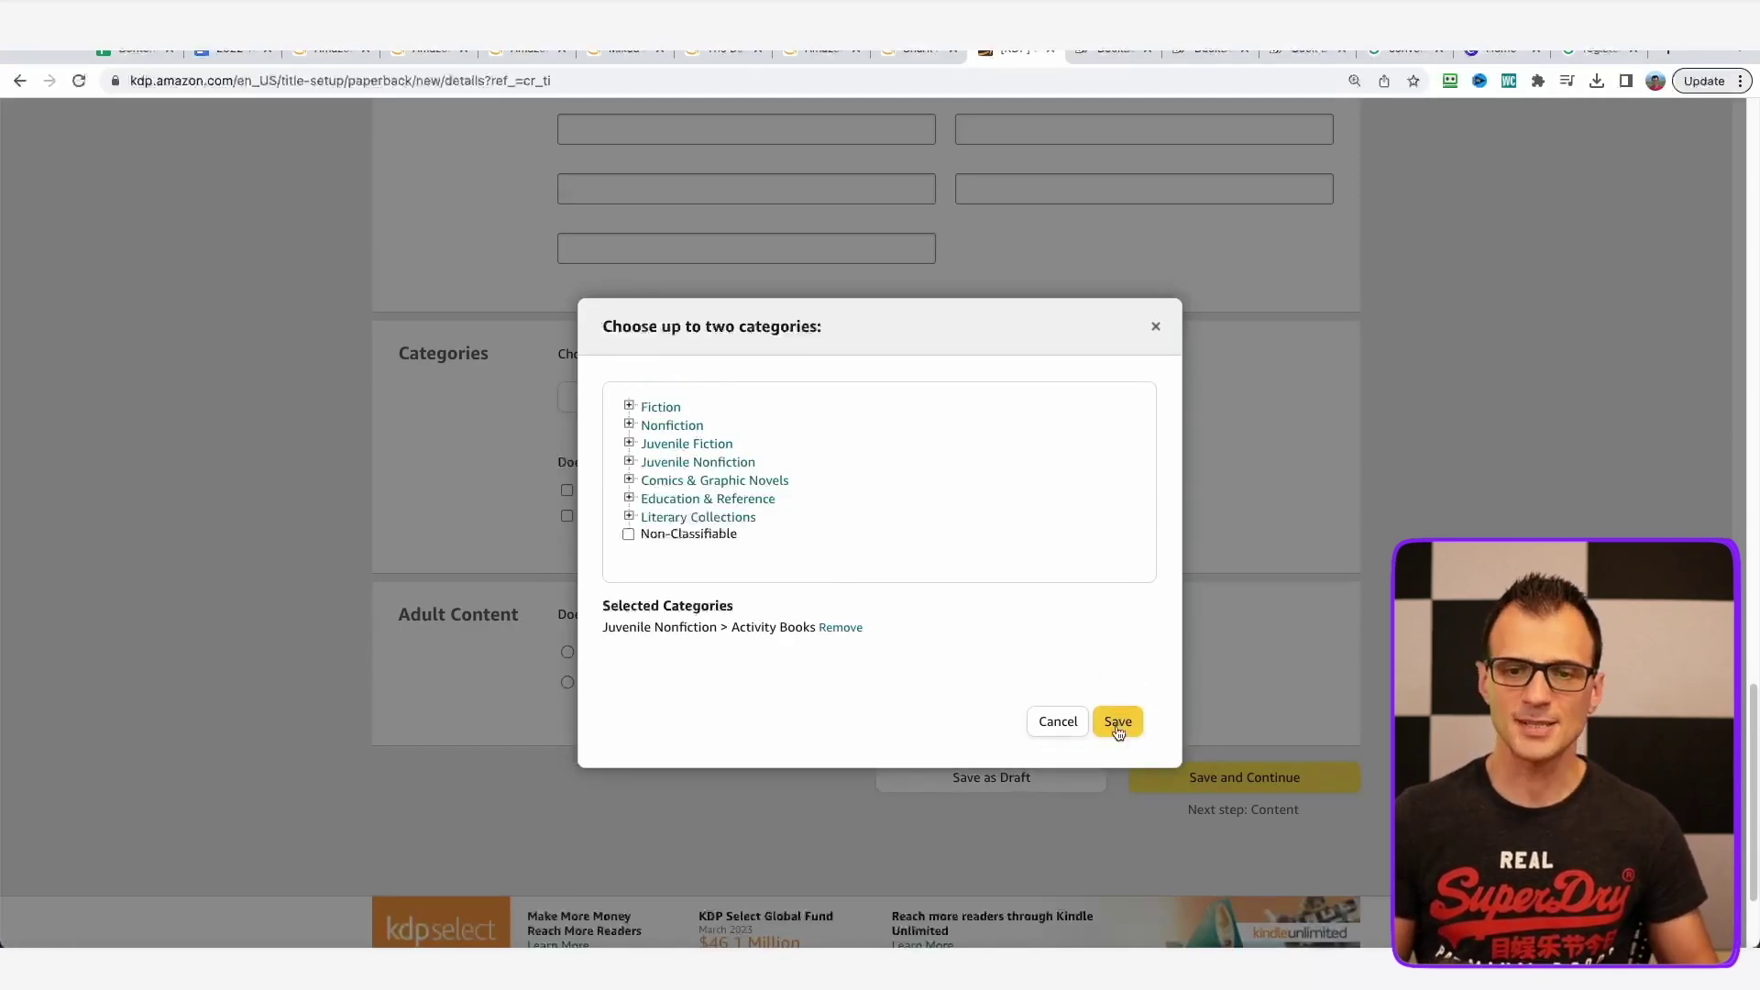
pyautogui.click(1117, 722)
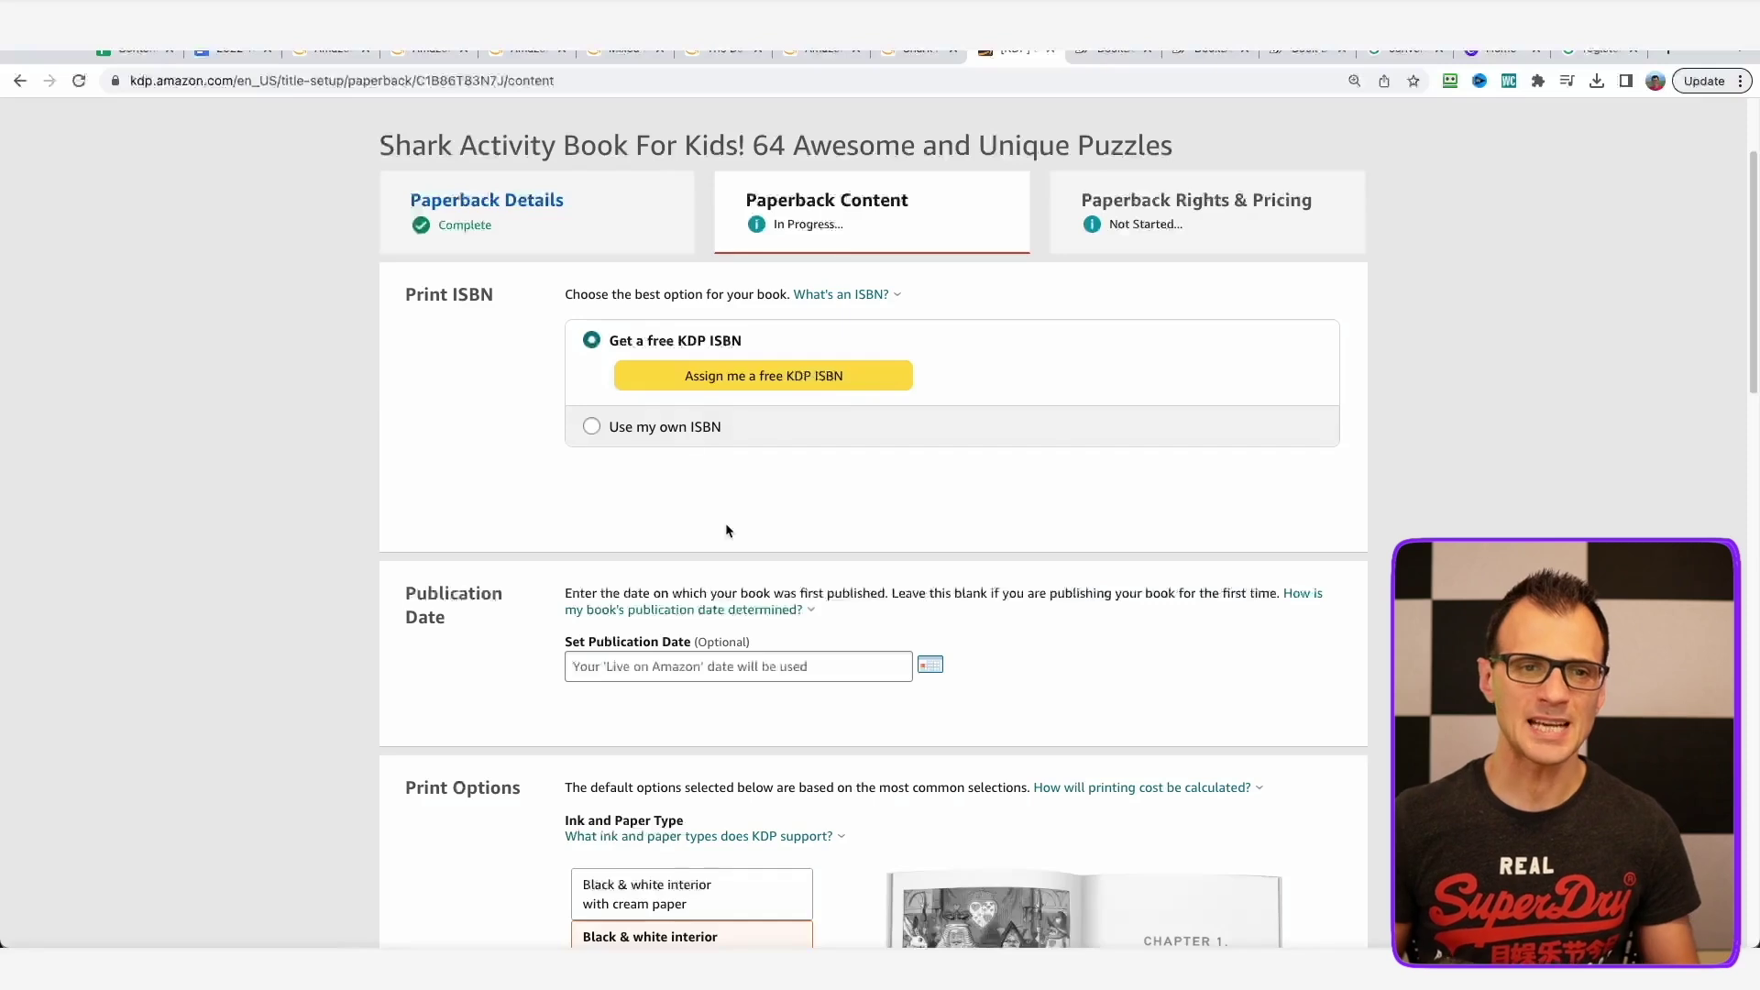
# Assign a free KDP ISBN to the paperback.
pyautogui.moveTo(624, 347); pyautogui.dragTo(633, 356)
pyautogui.click(794, 383)
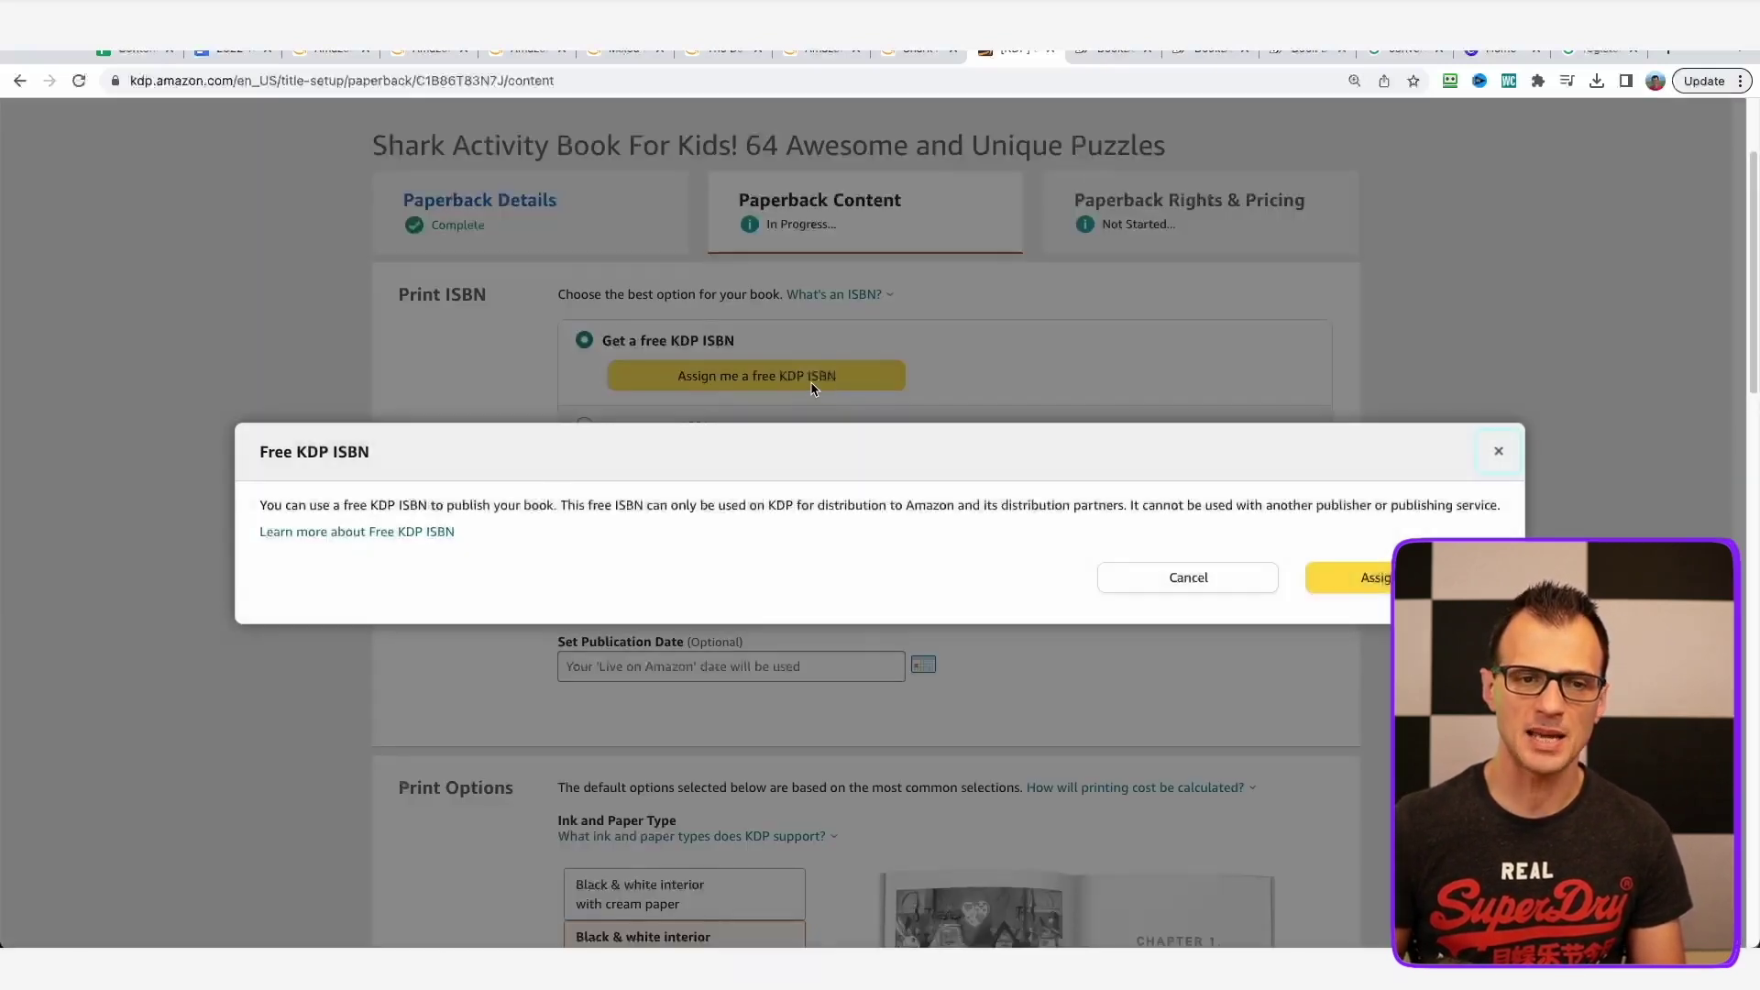
pyautogui.click(1375, 584)
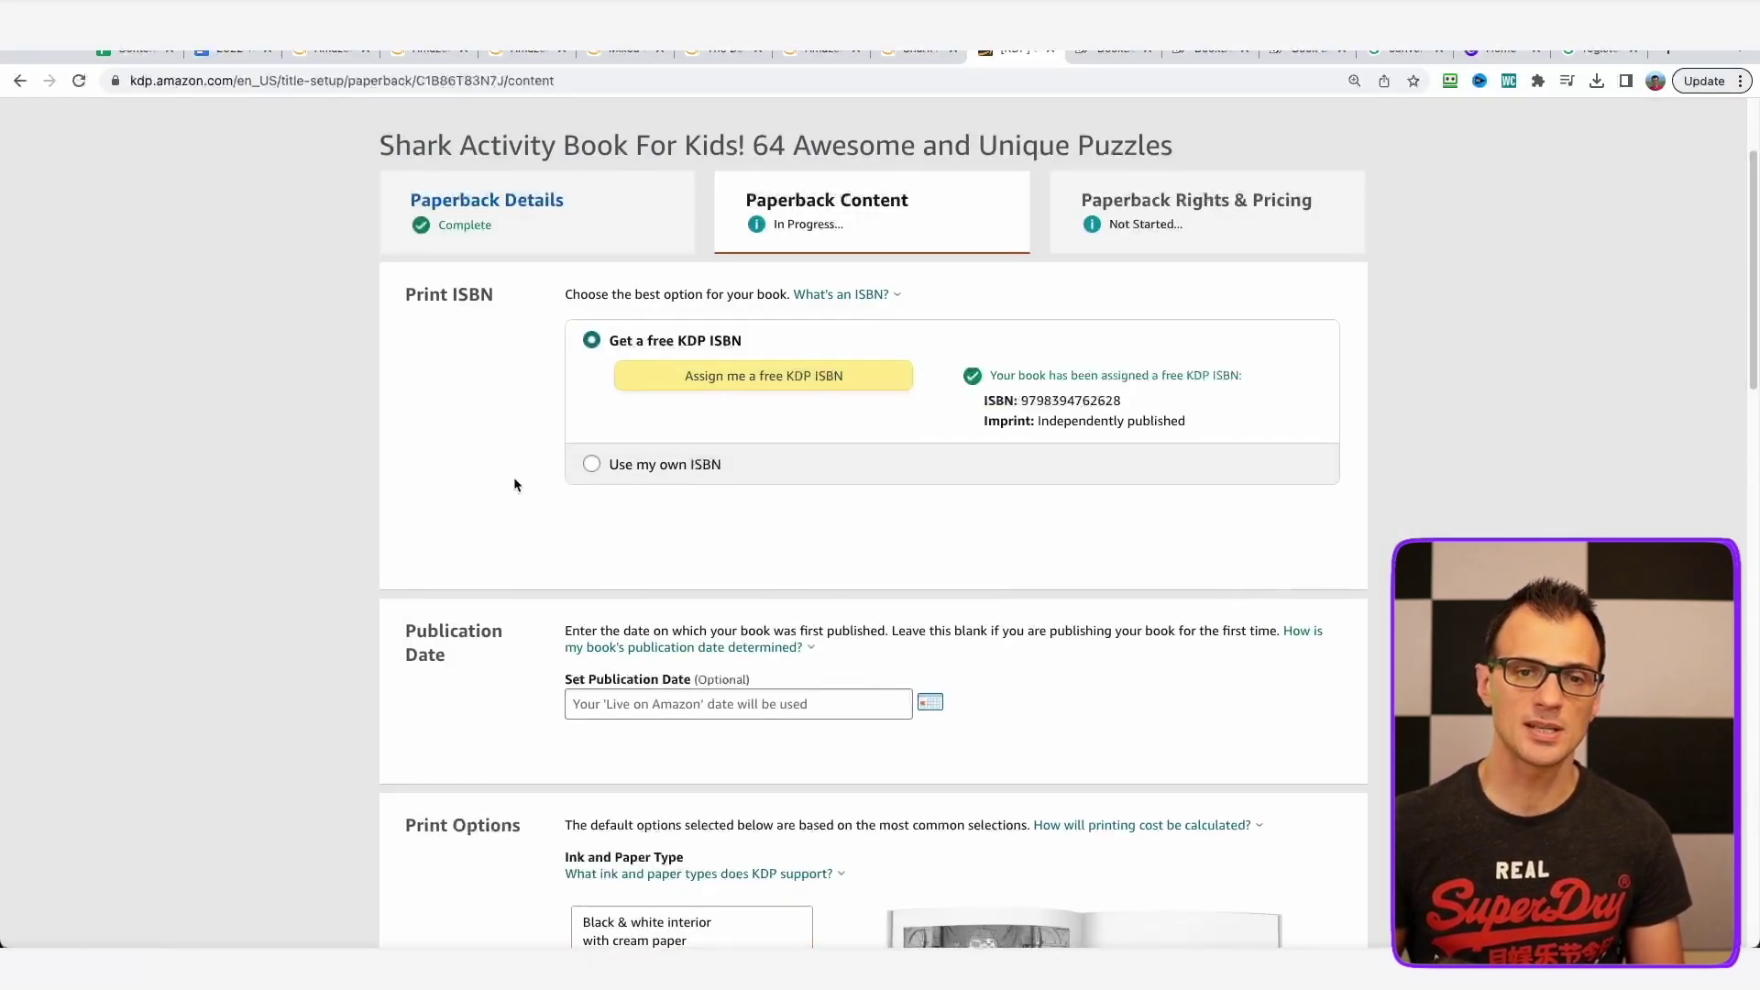
pyautogui.moveTo(981, 402); pyautogui.dragTo(1133, 414)
pyautogui.click(712, 514)
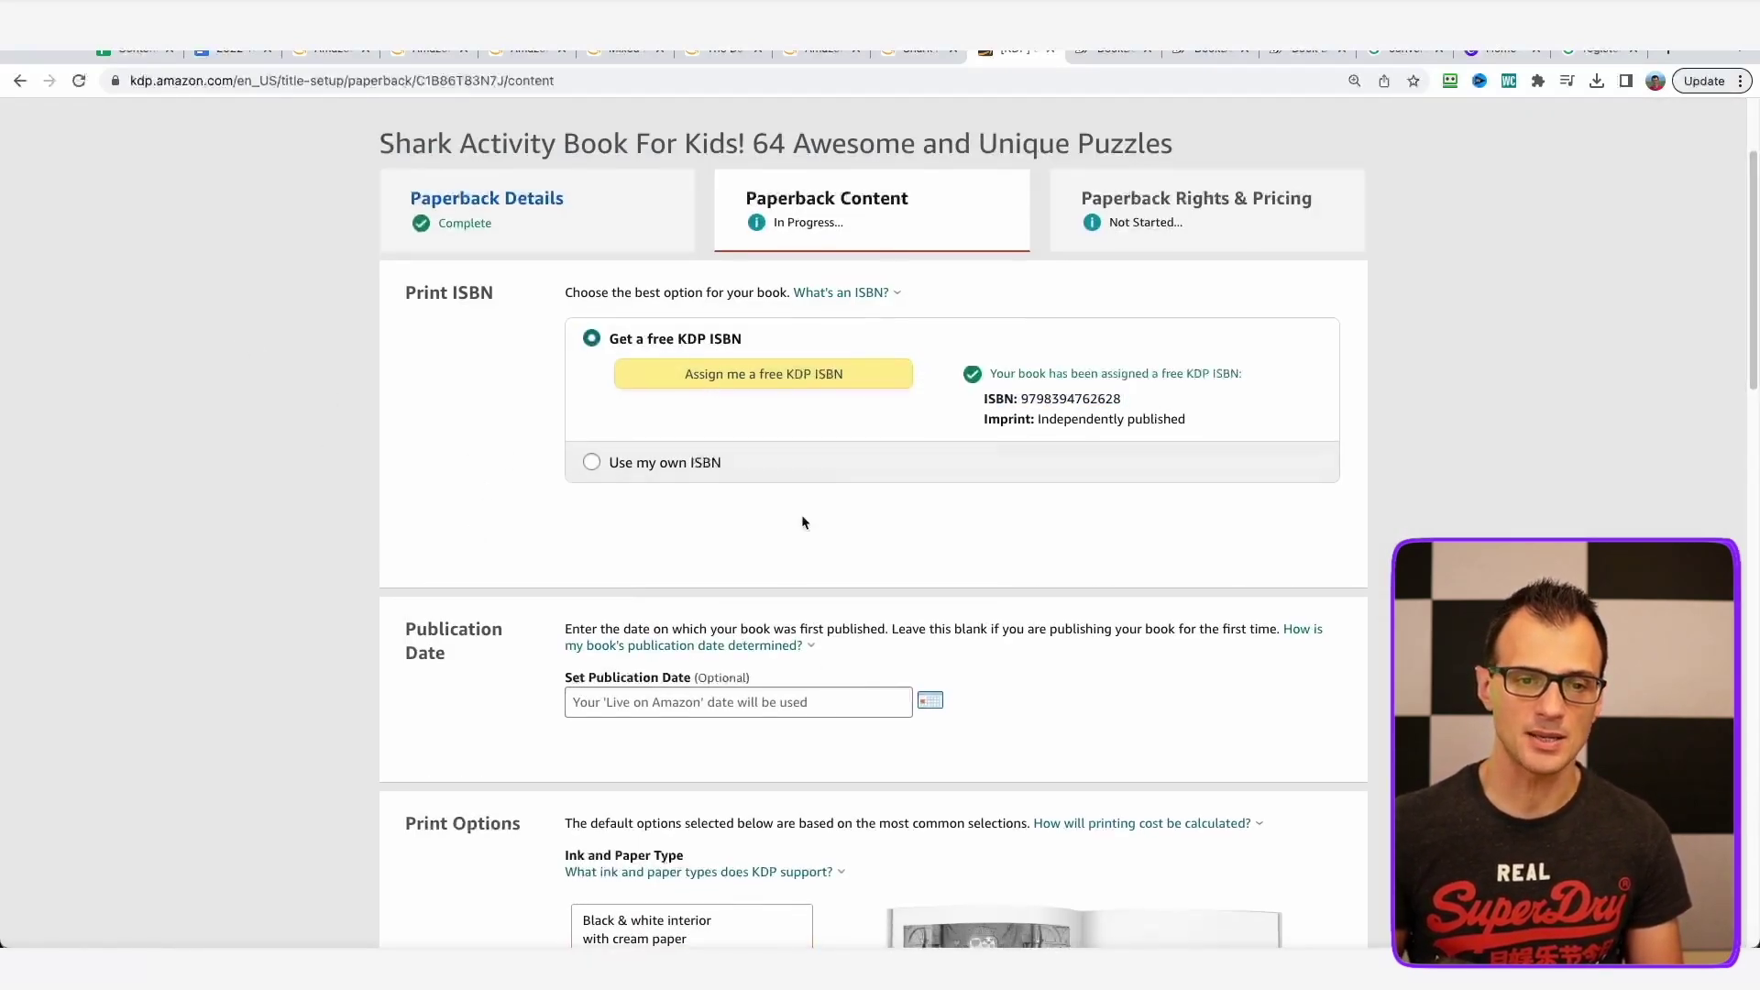
# Set the publication date to 05/15/2023.
pyautogui.scroll(-6, 923, 444)
pyautogui.scroll(3, 684, 202)
pyautogui.click(929, 391)
pyautogui.click(624, 523)
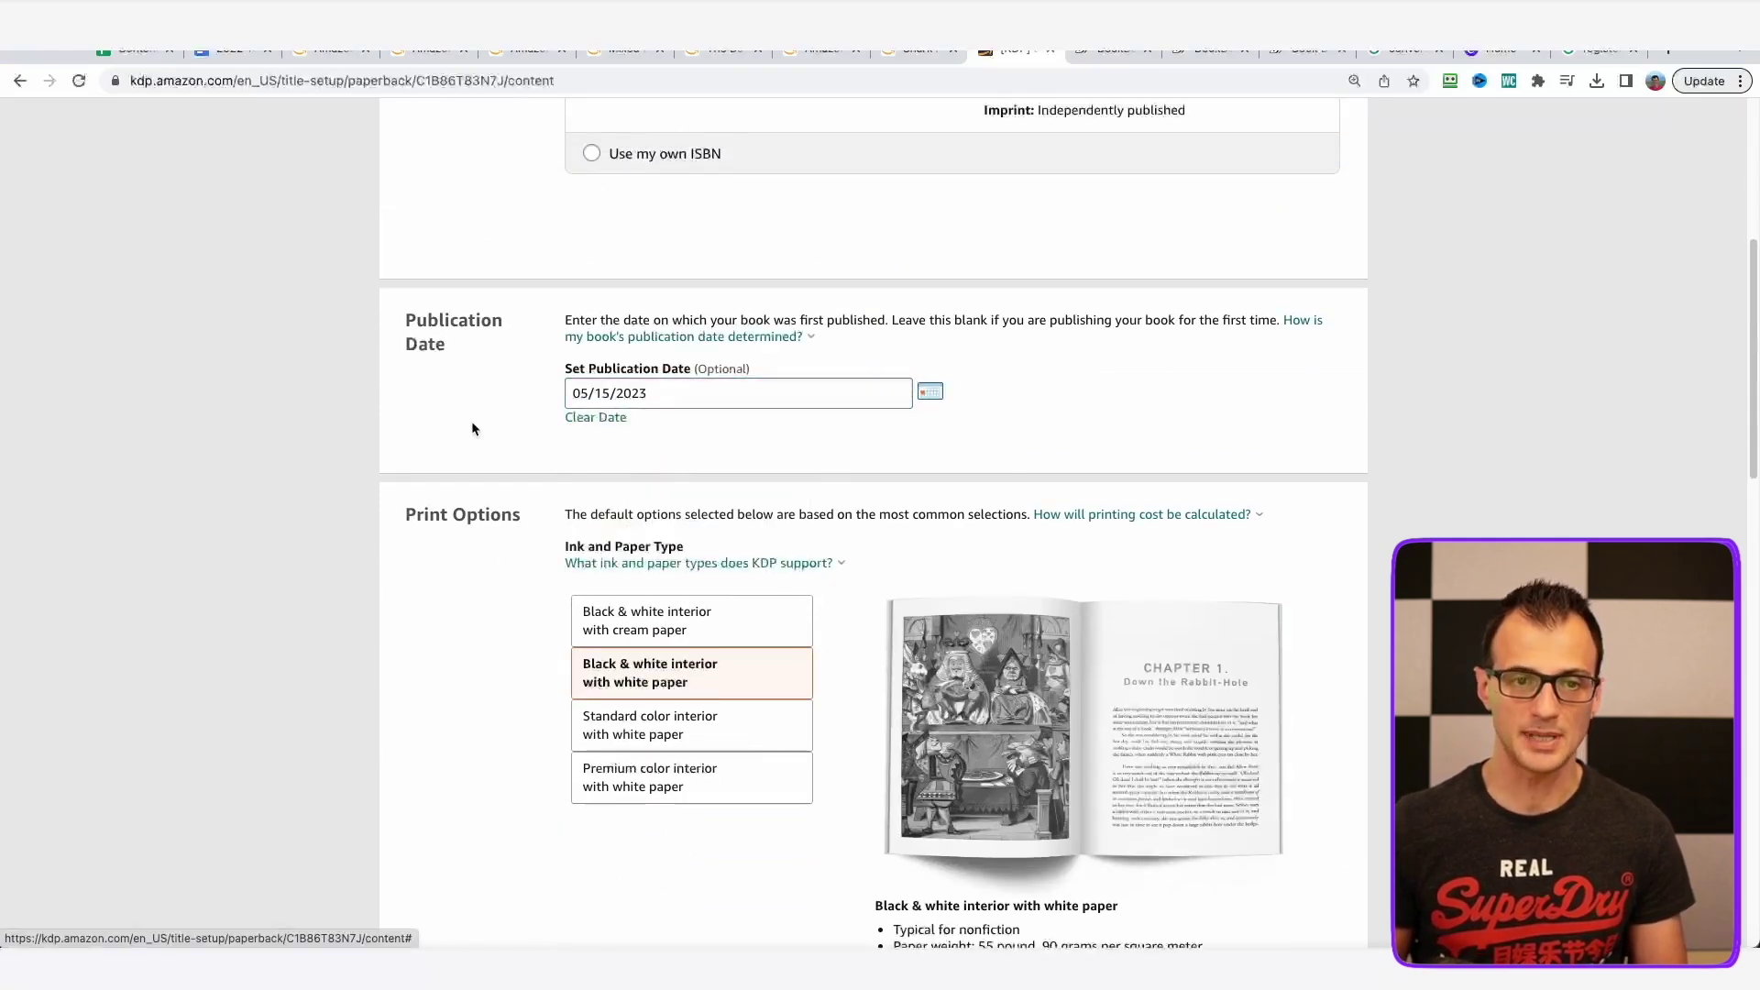
# Select the black & white interior with white paper as the ink and paper type.
pyautogui.scroll(-3, 416, 492)
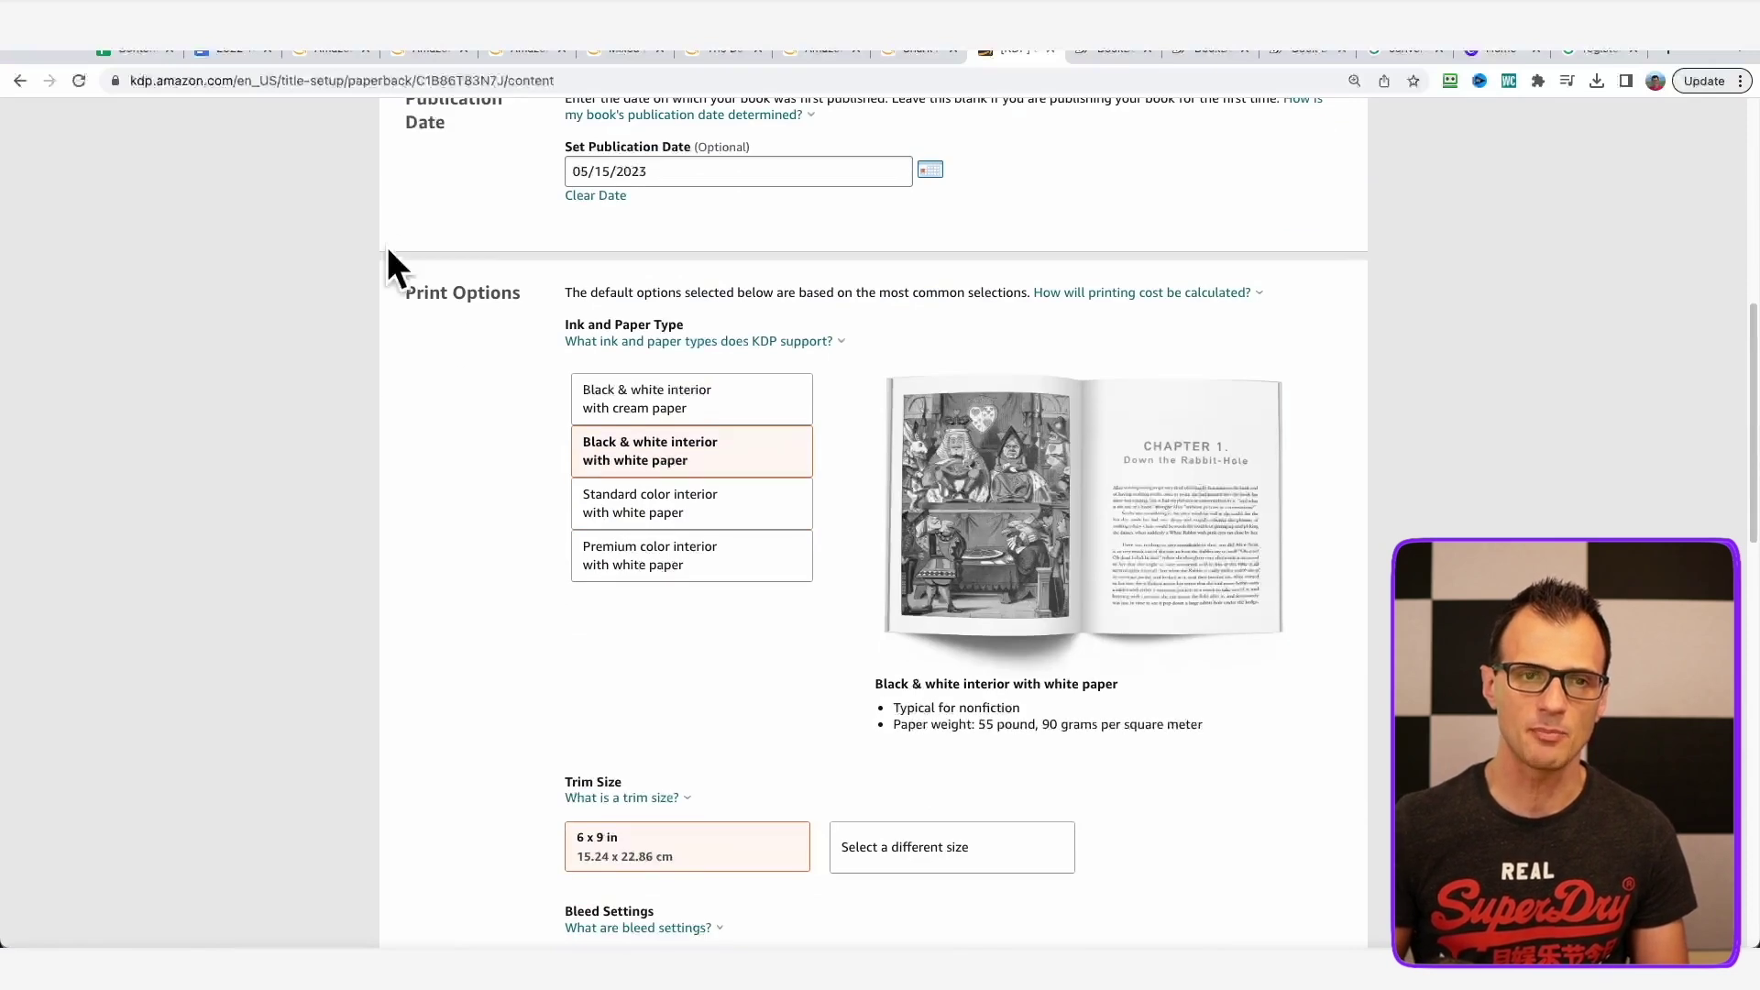
pyautogui.scroll(-2, 406, 412)
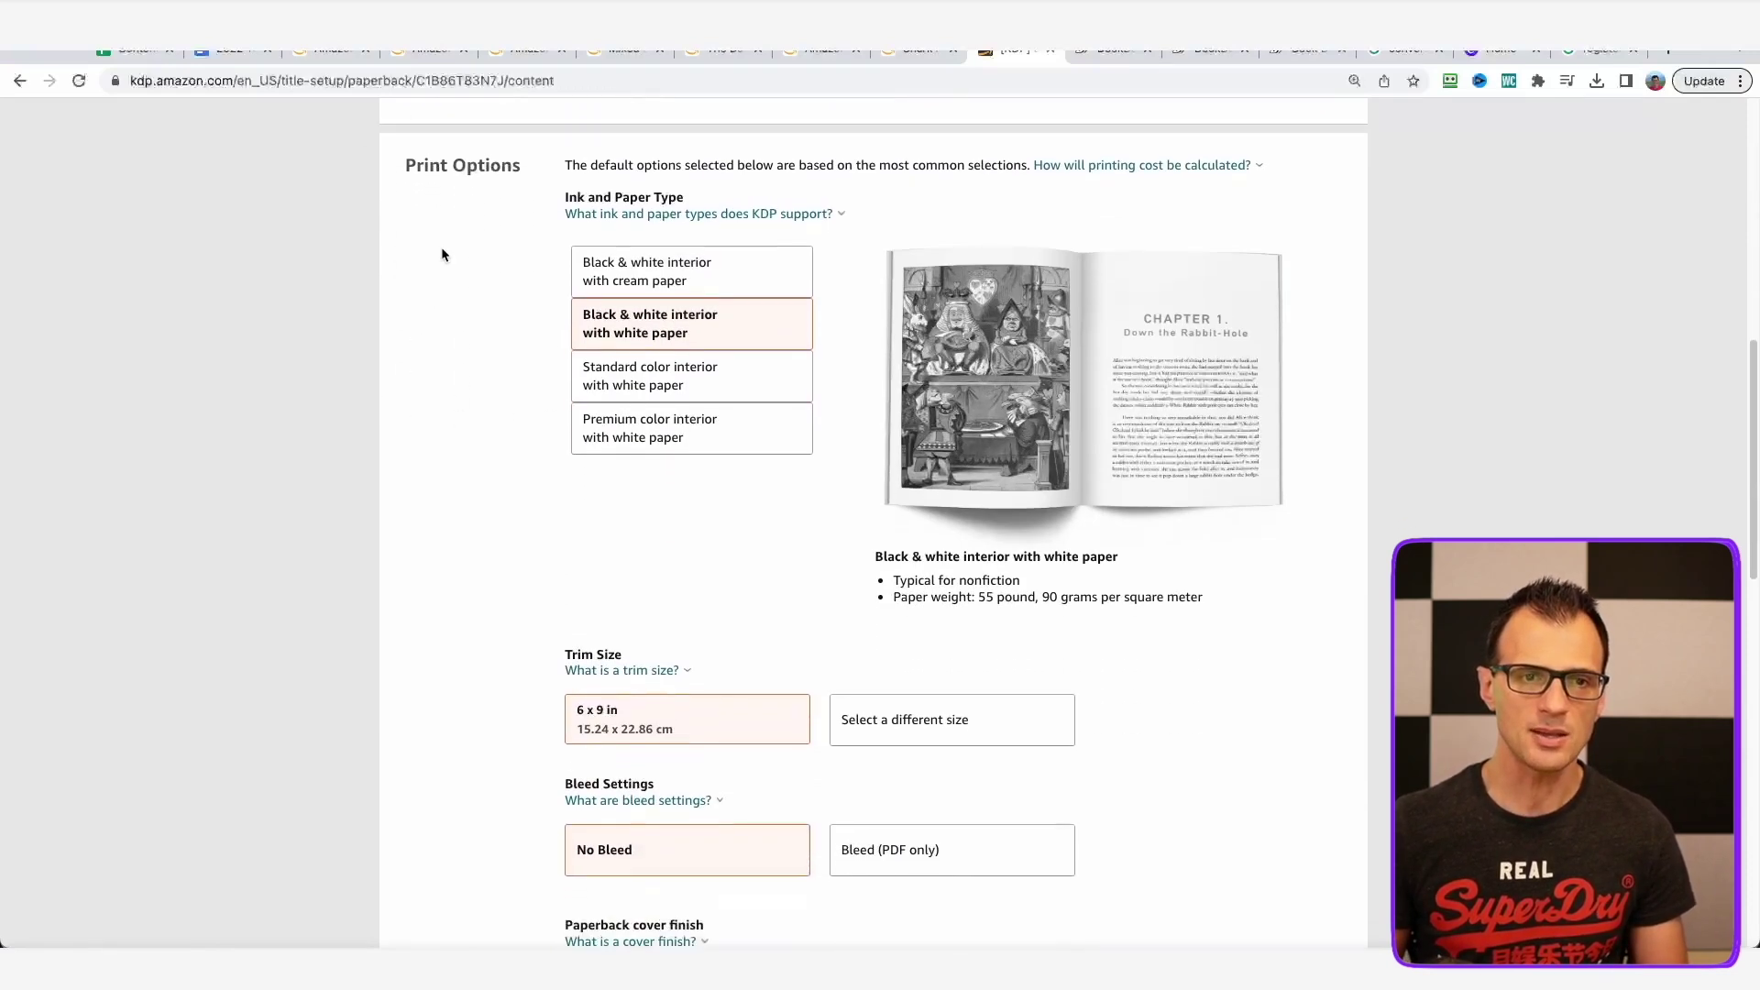
pyautogui.click(712, 339)
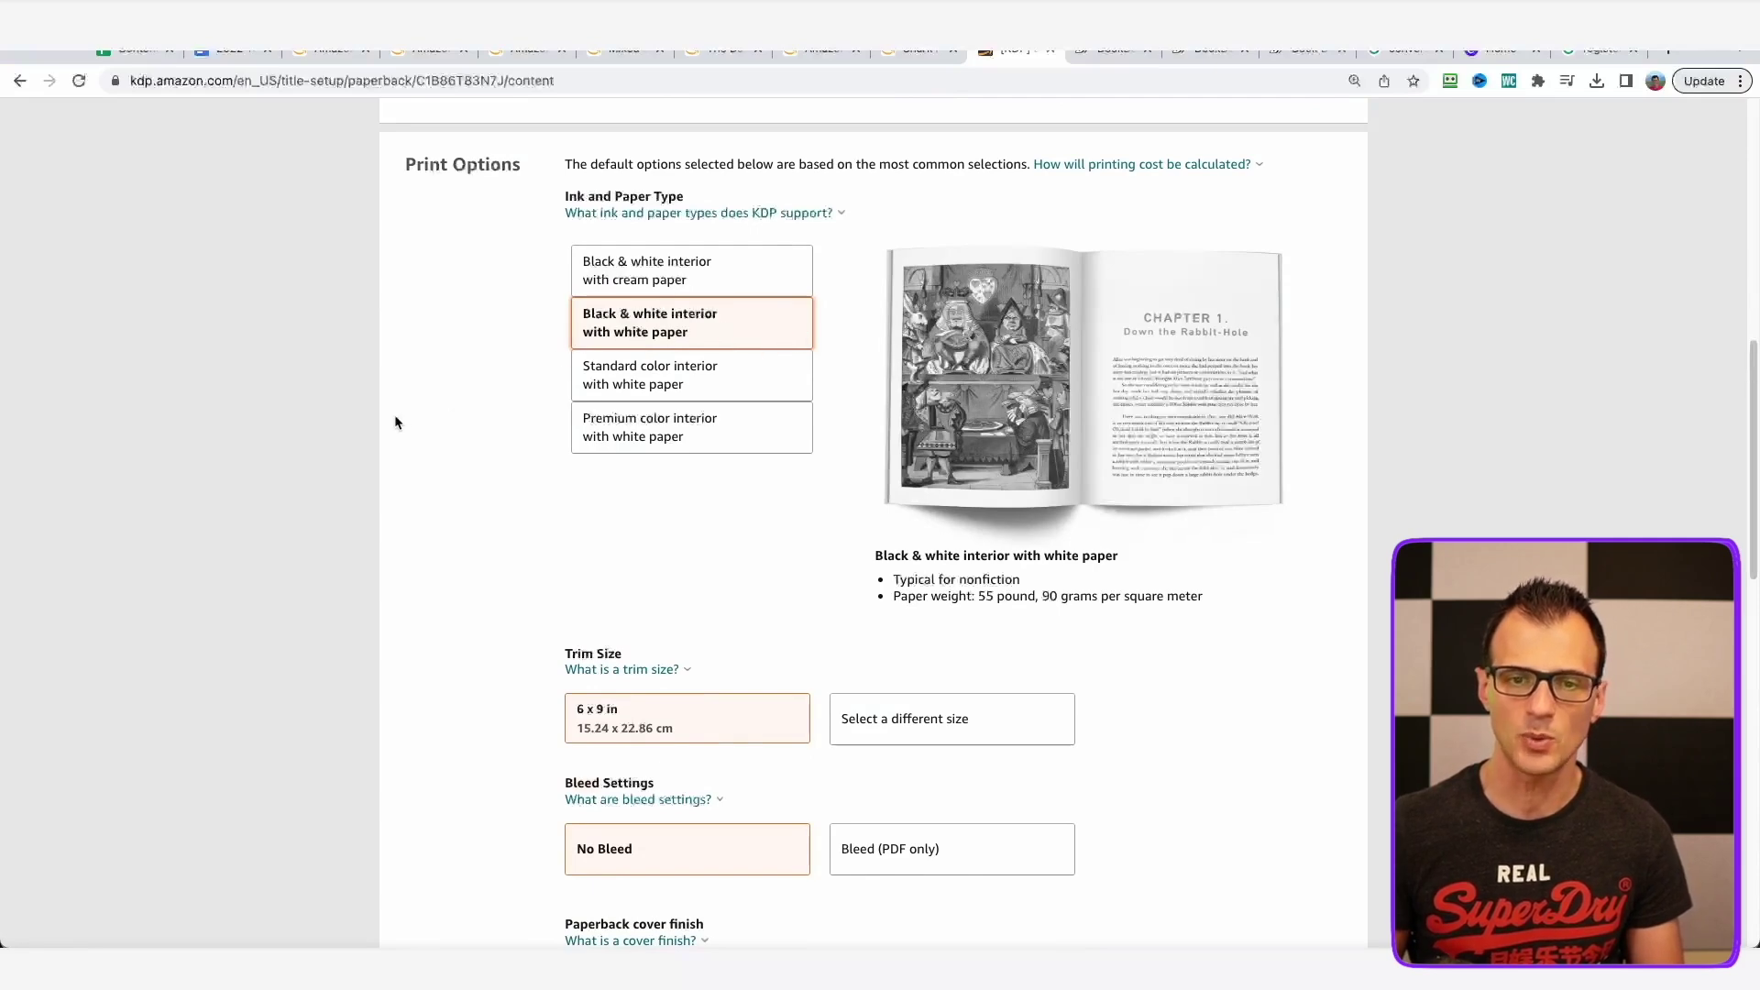
# Change the trim size to 8.5 x 11 in.
pyautogui.scroll(-8, 399, 421)
pyautogui.scroll(4, 439, 342)
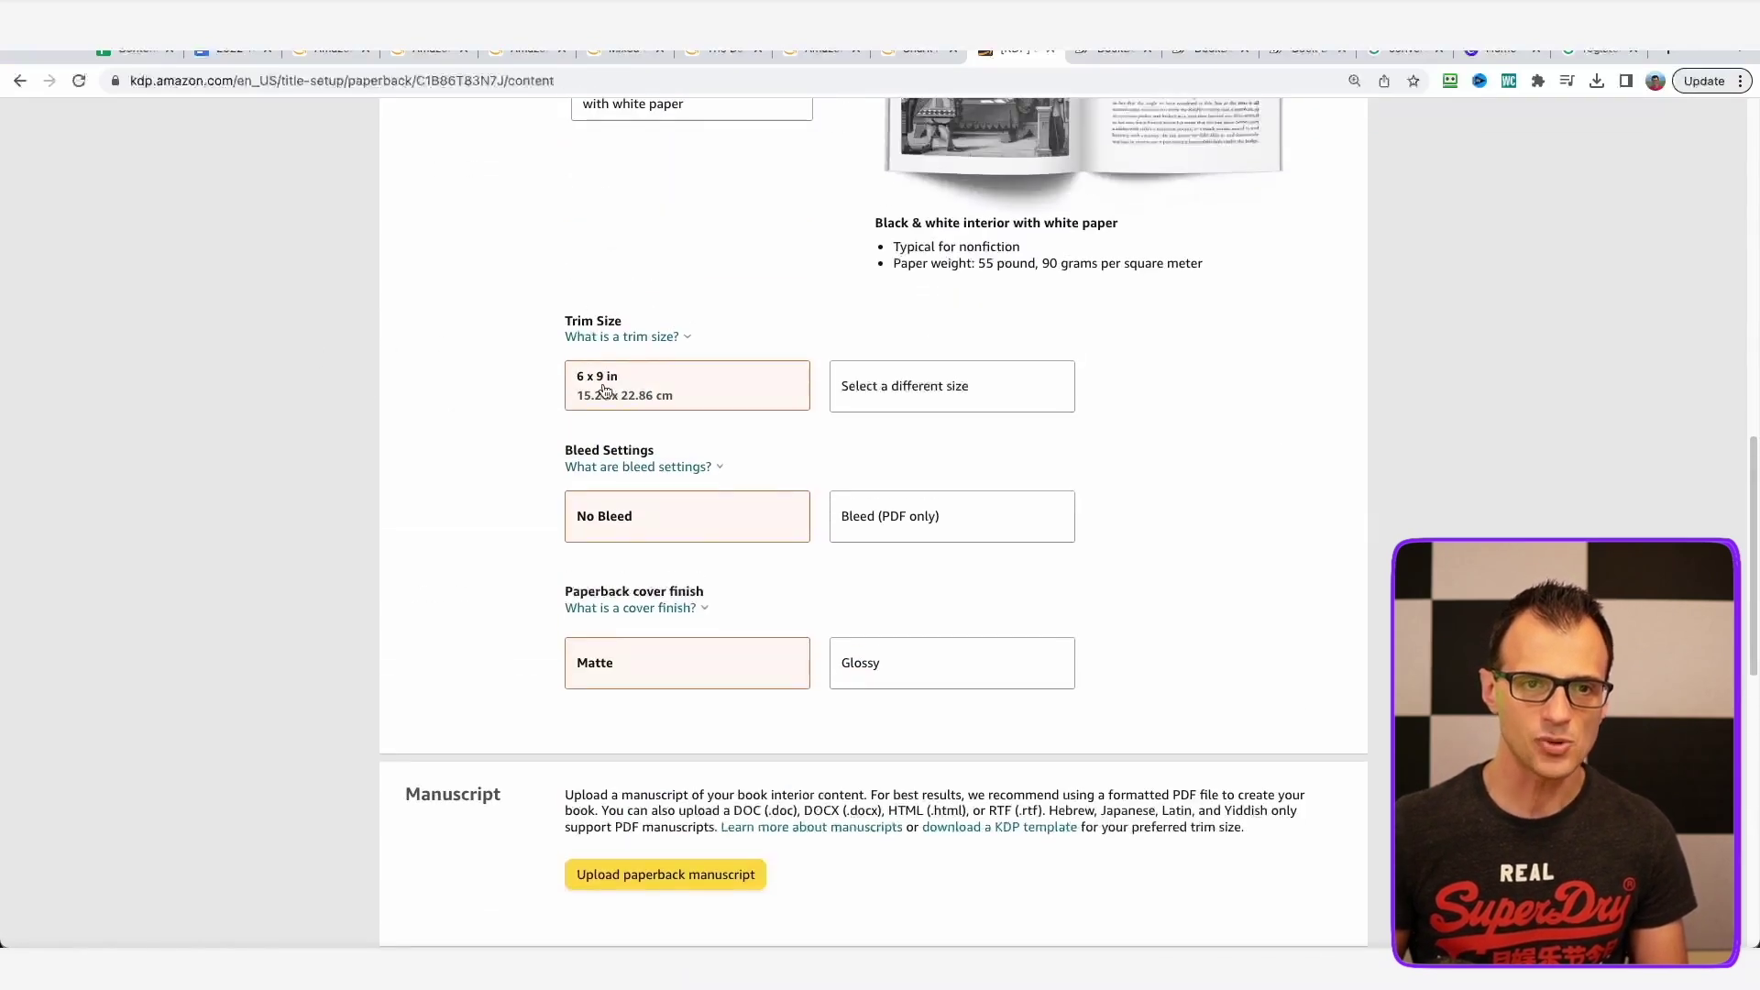
pyautogui.click(766, 392)
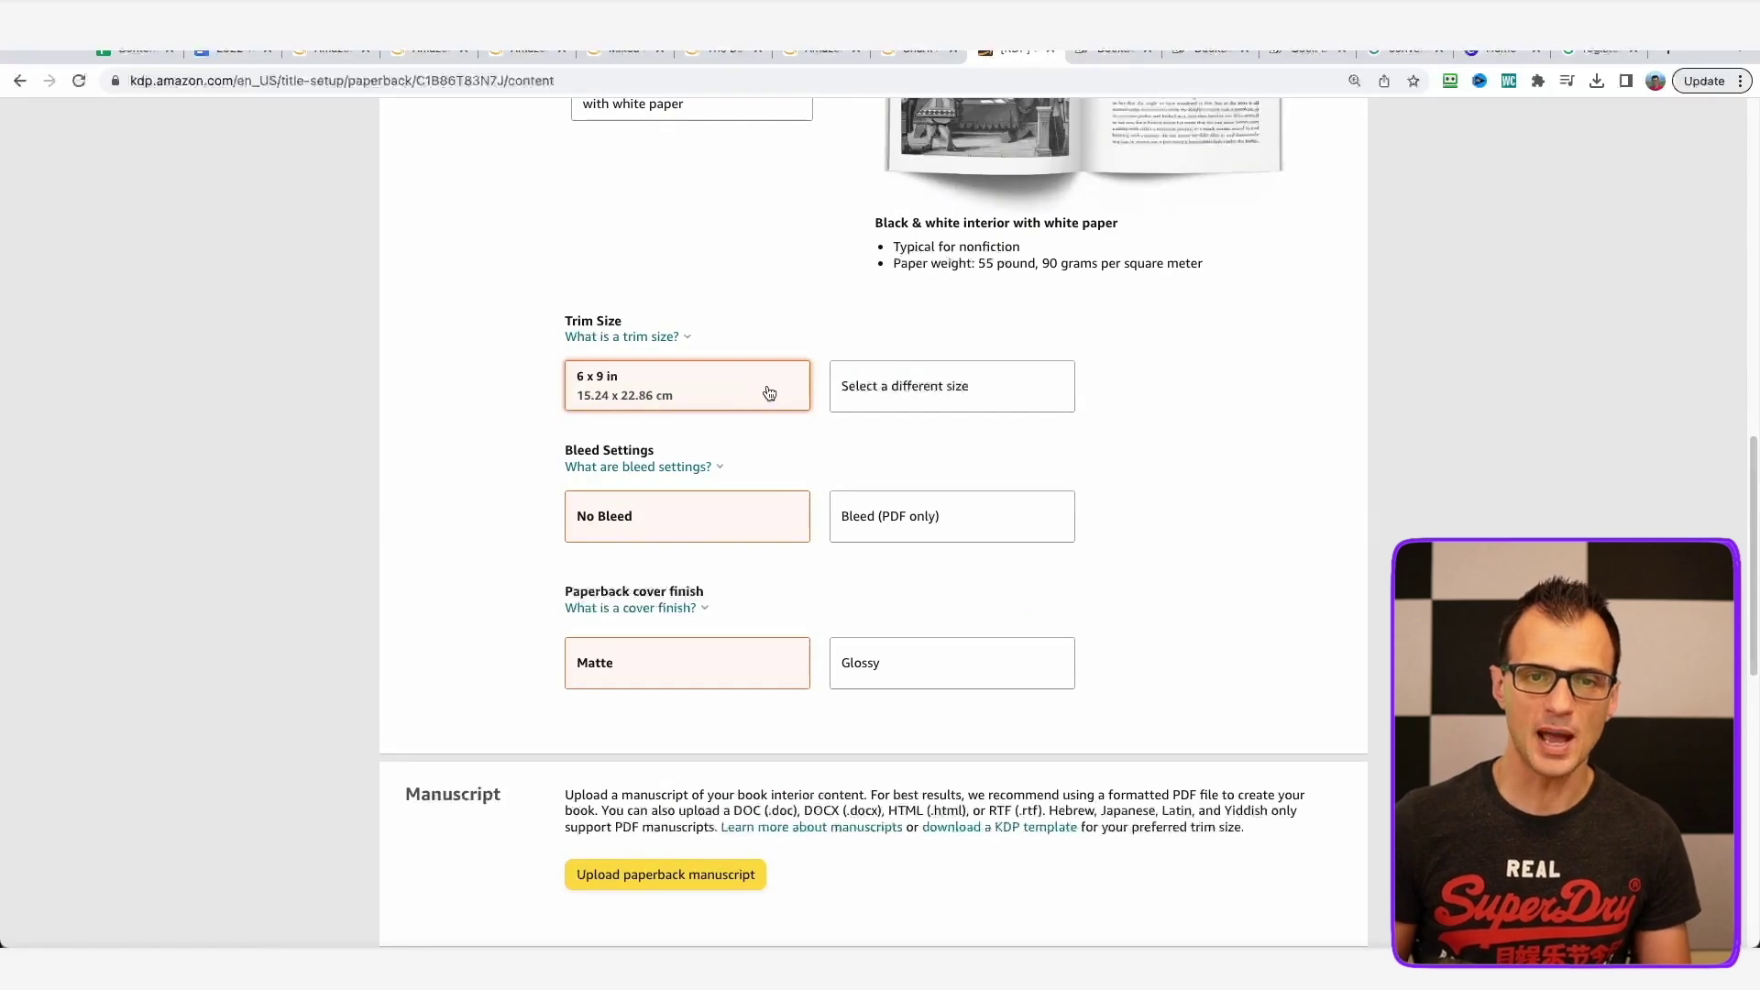
pyautogui.click(914, 385)
pyautogui.click(1114, 517)
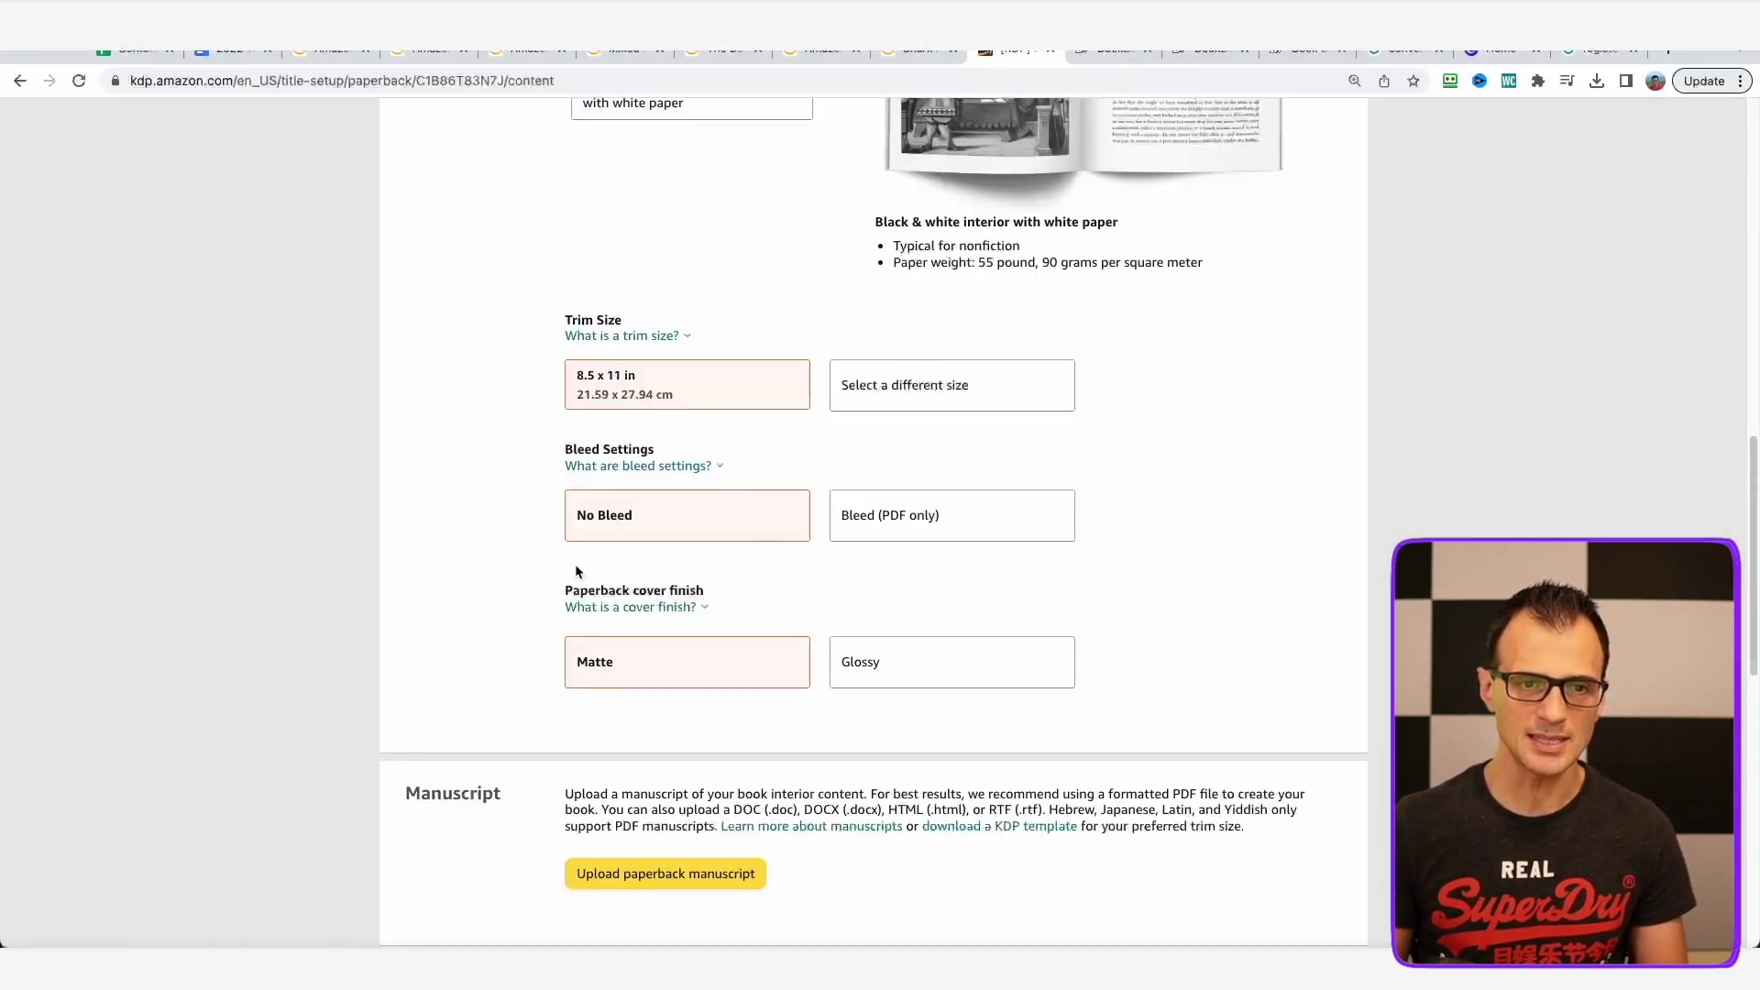
# Choose the matte paperback cover finish in the print options.
pyautogui.scroll(-3, 576, 570)
pyautogui.click(577, 439)
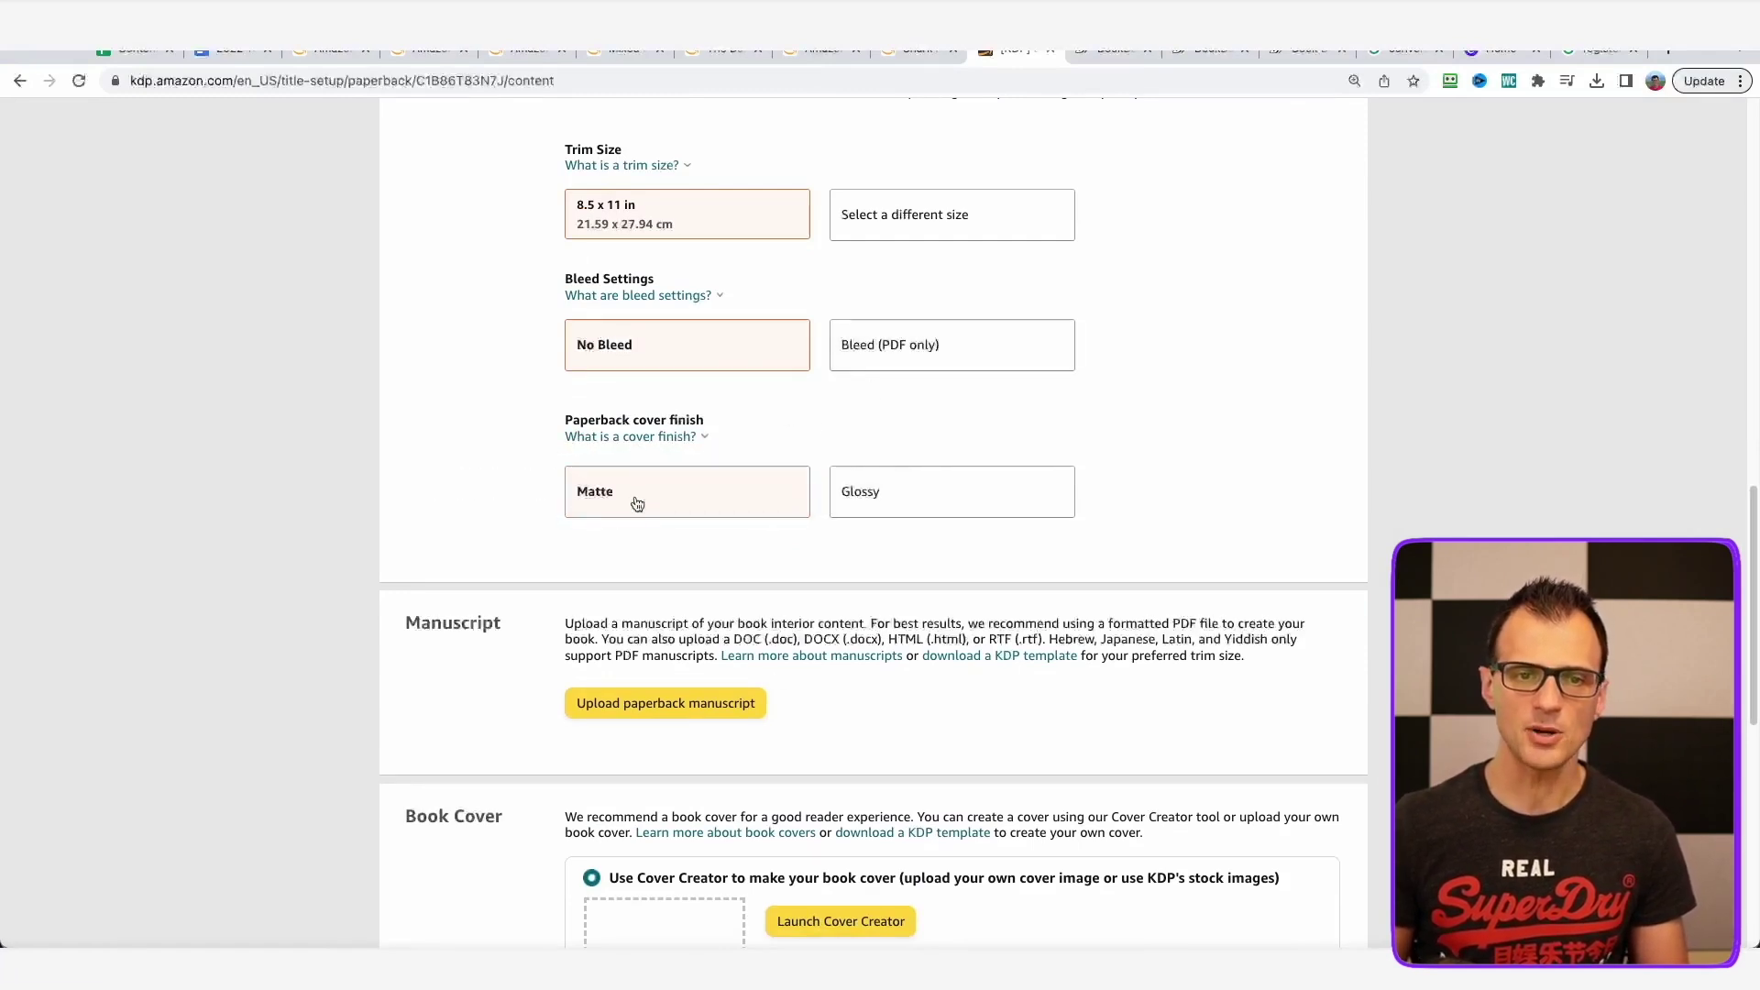
pyautogui.scroll(-2, 459, 550)
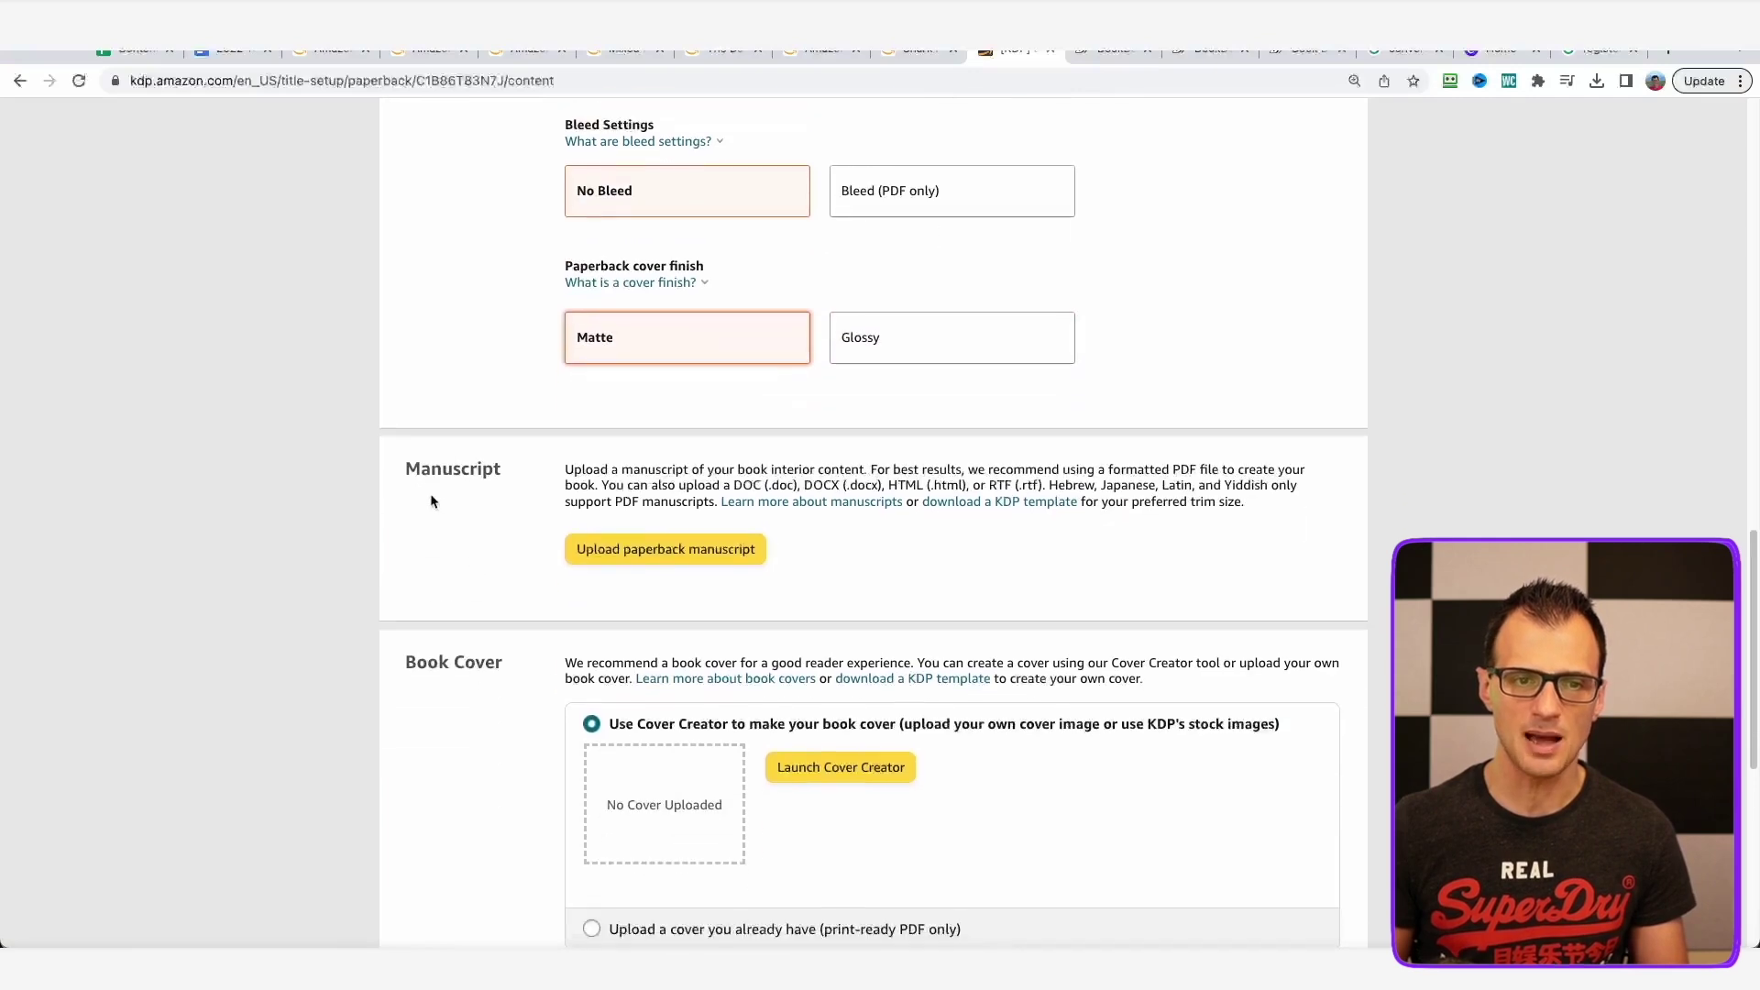
pyautogui.scroll(-2, 436, 500)
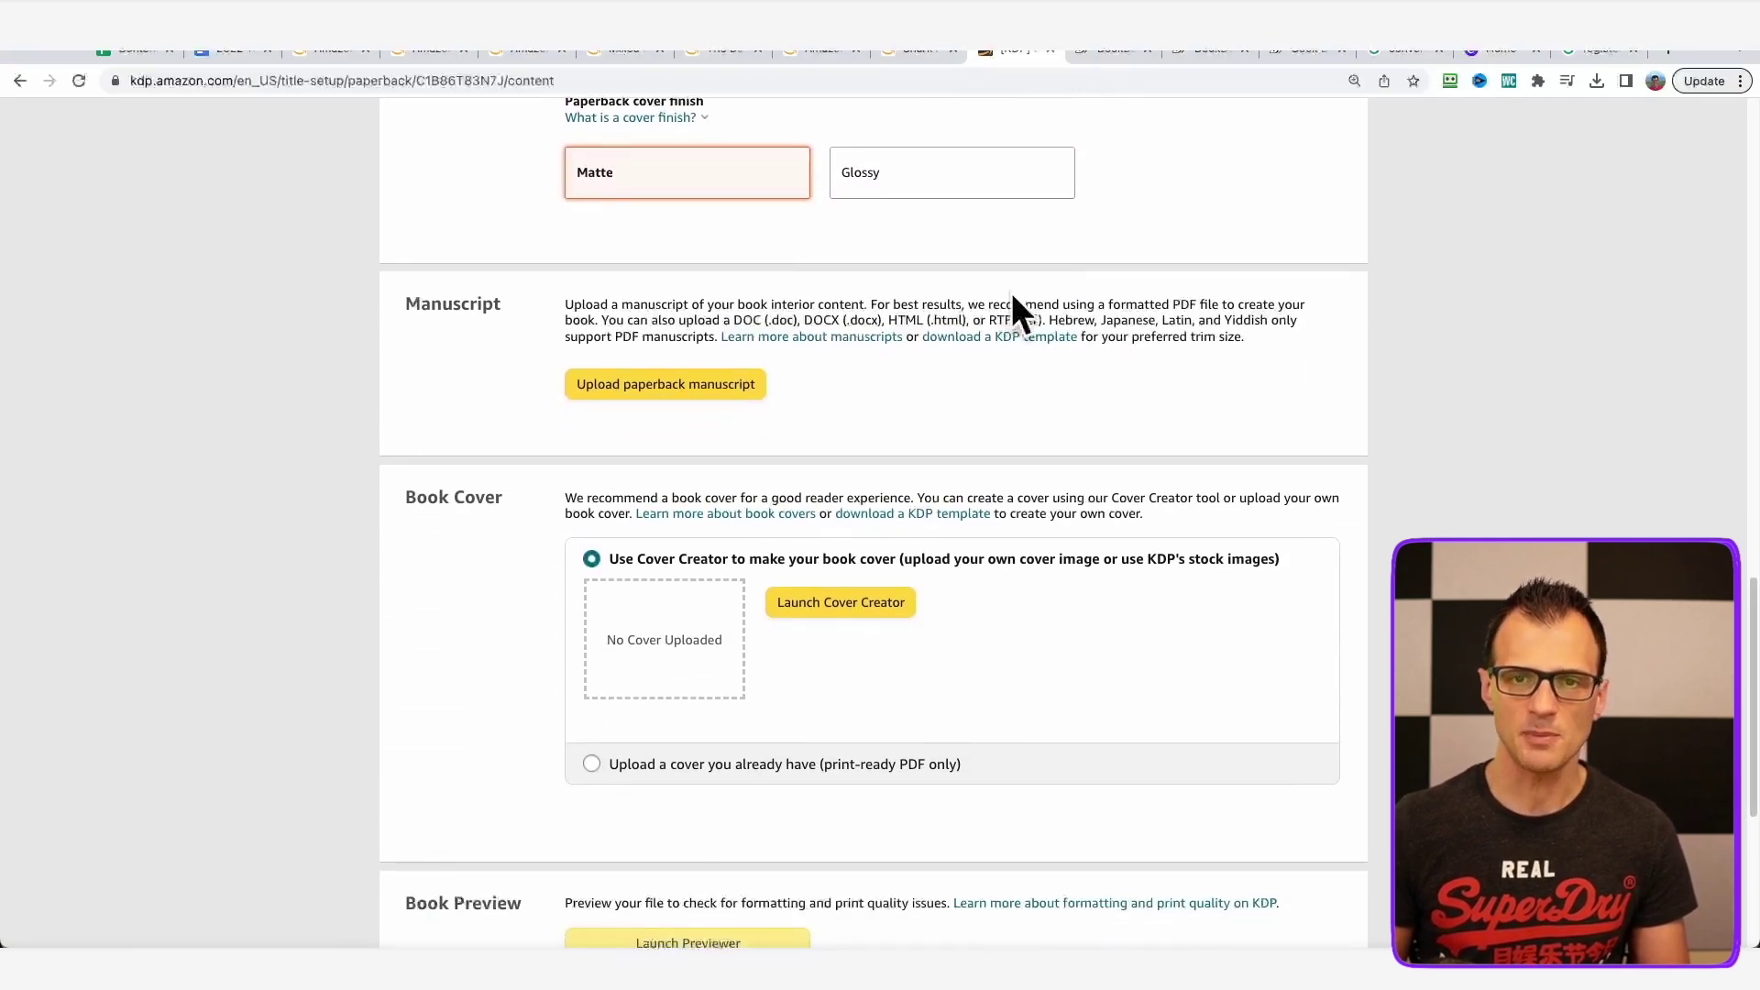
# Download the complete shark book project from BookBolt Studio in CMYK for printed books and check the exported cover and interior PDFs.
pyautogui.moveTo(1220, 306); pyautogui.dragTo(1053, 303)
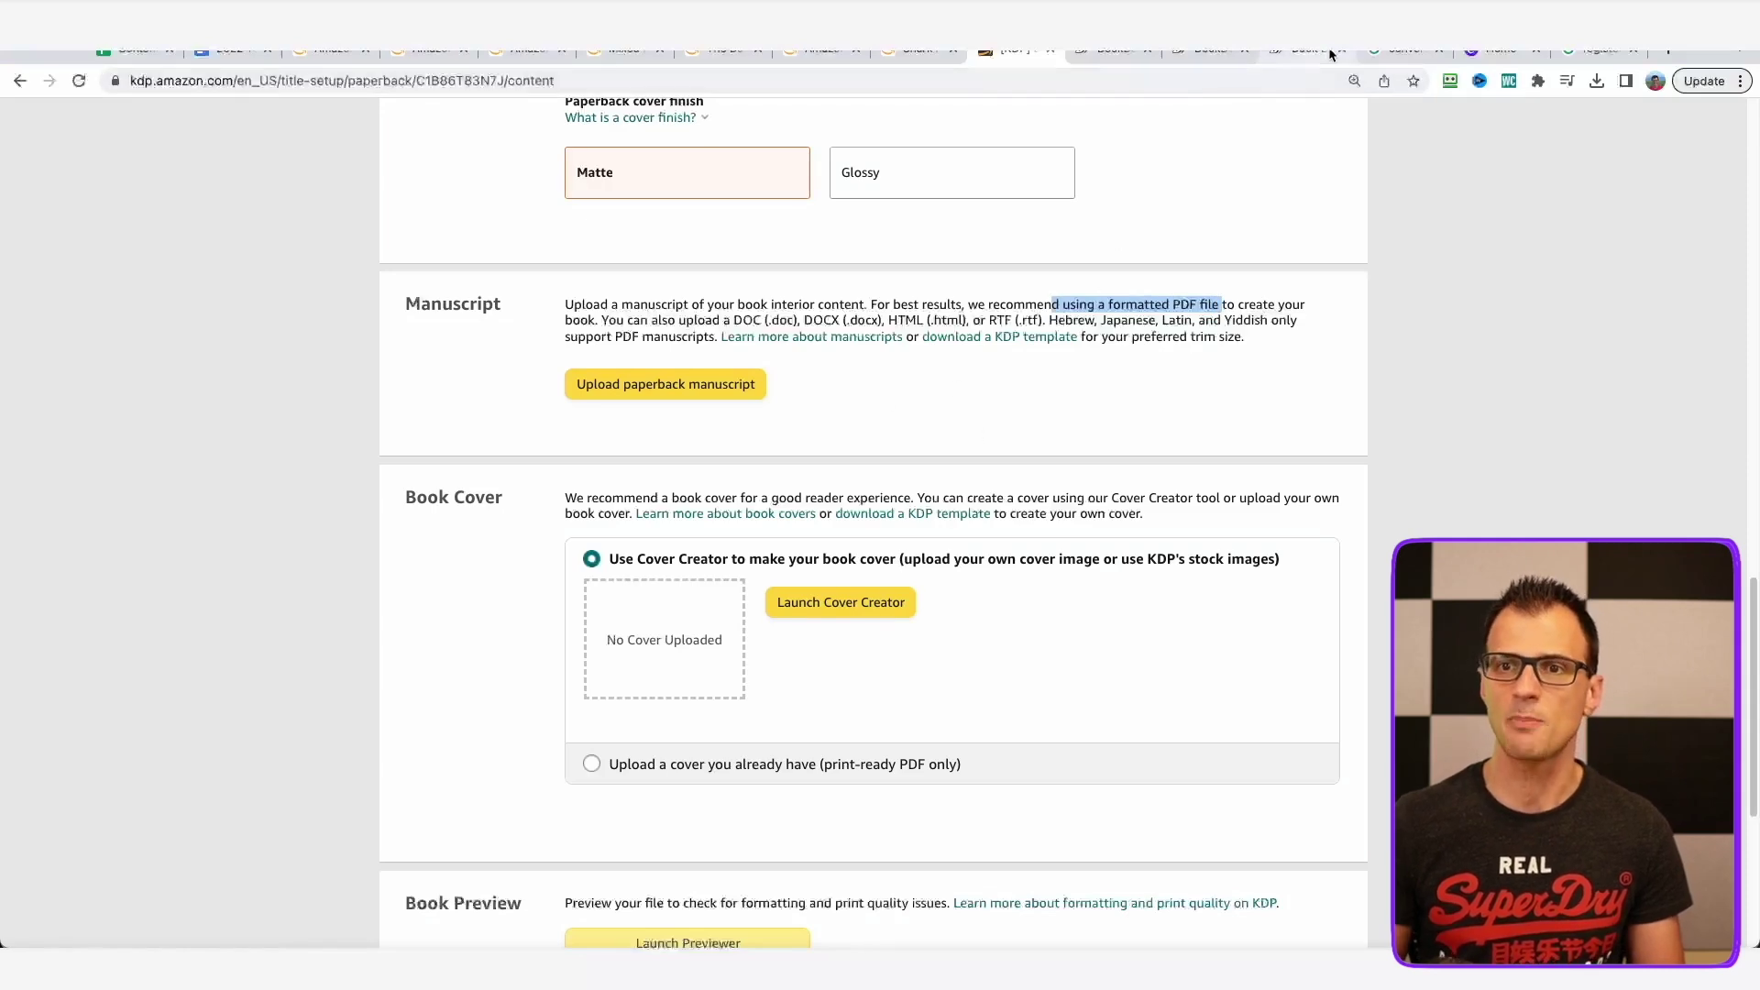
pyautogui.click(1291, 57)
pyautogui.click(98, 115)
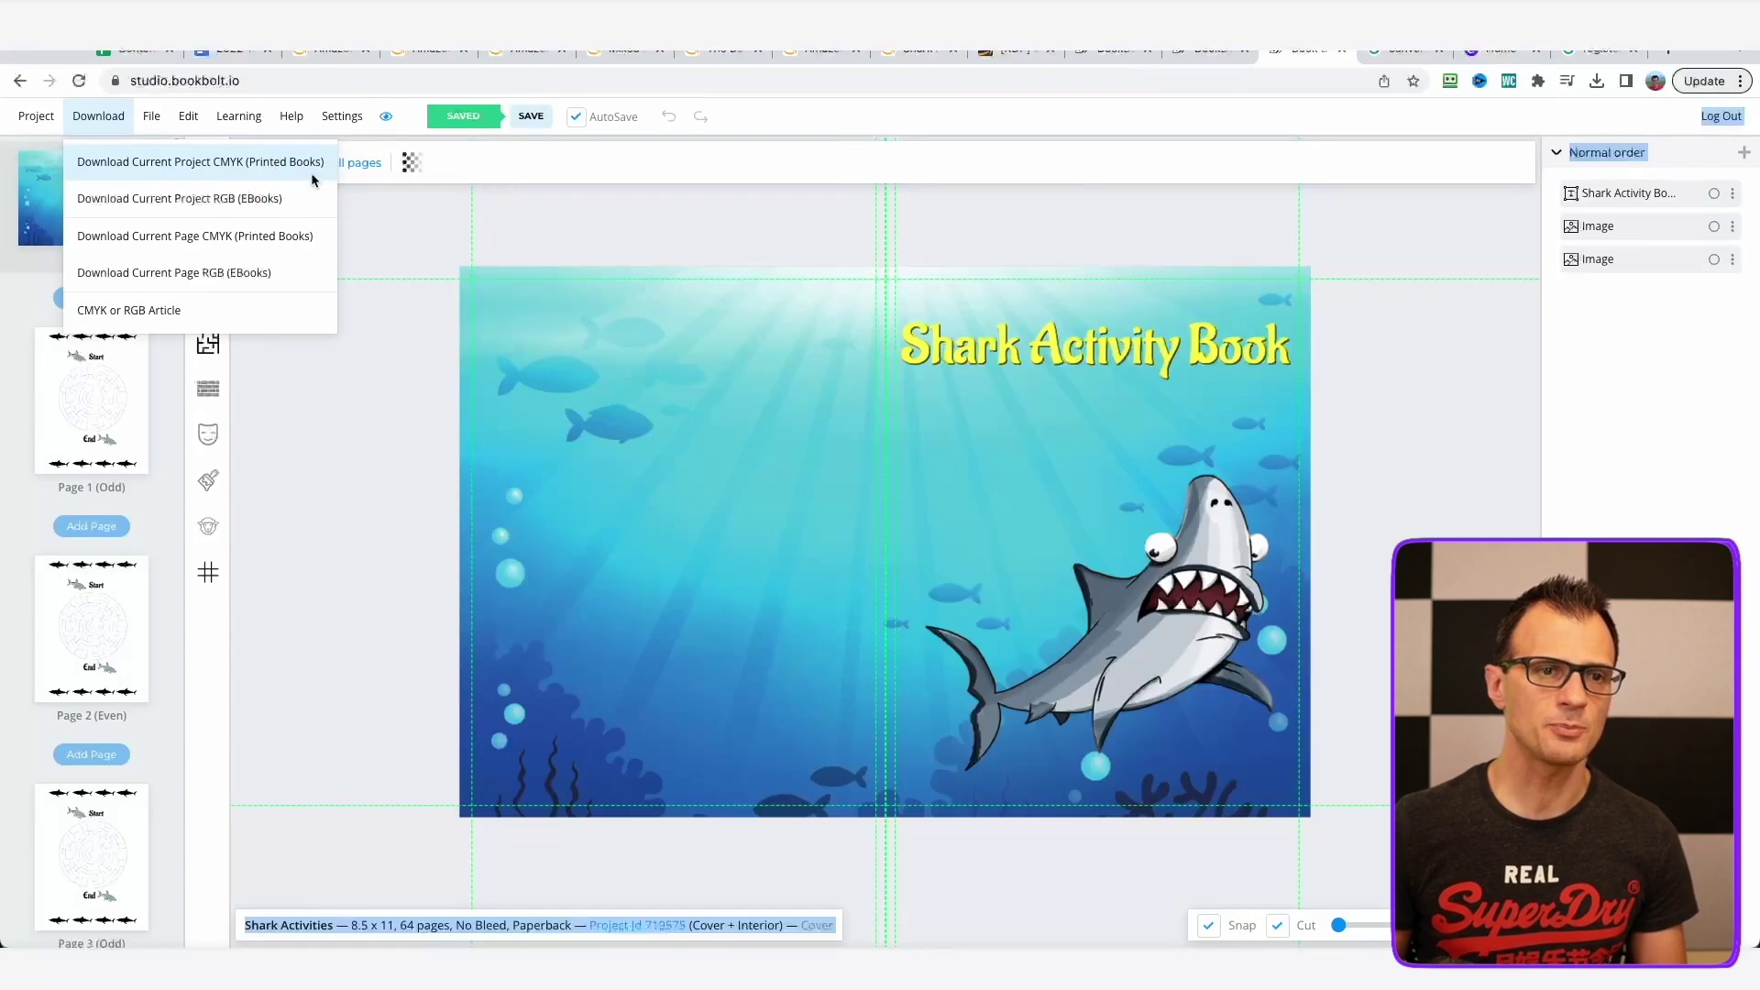
pyautogui.click(260, 167)
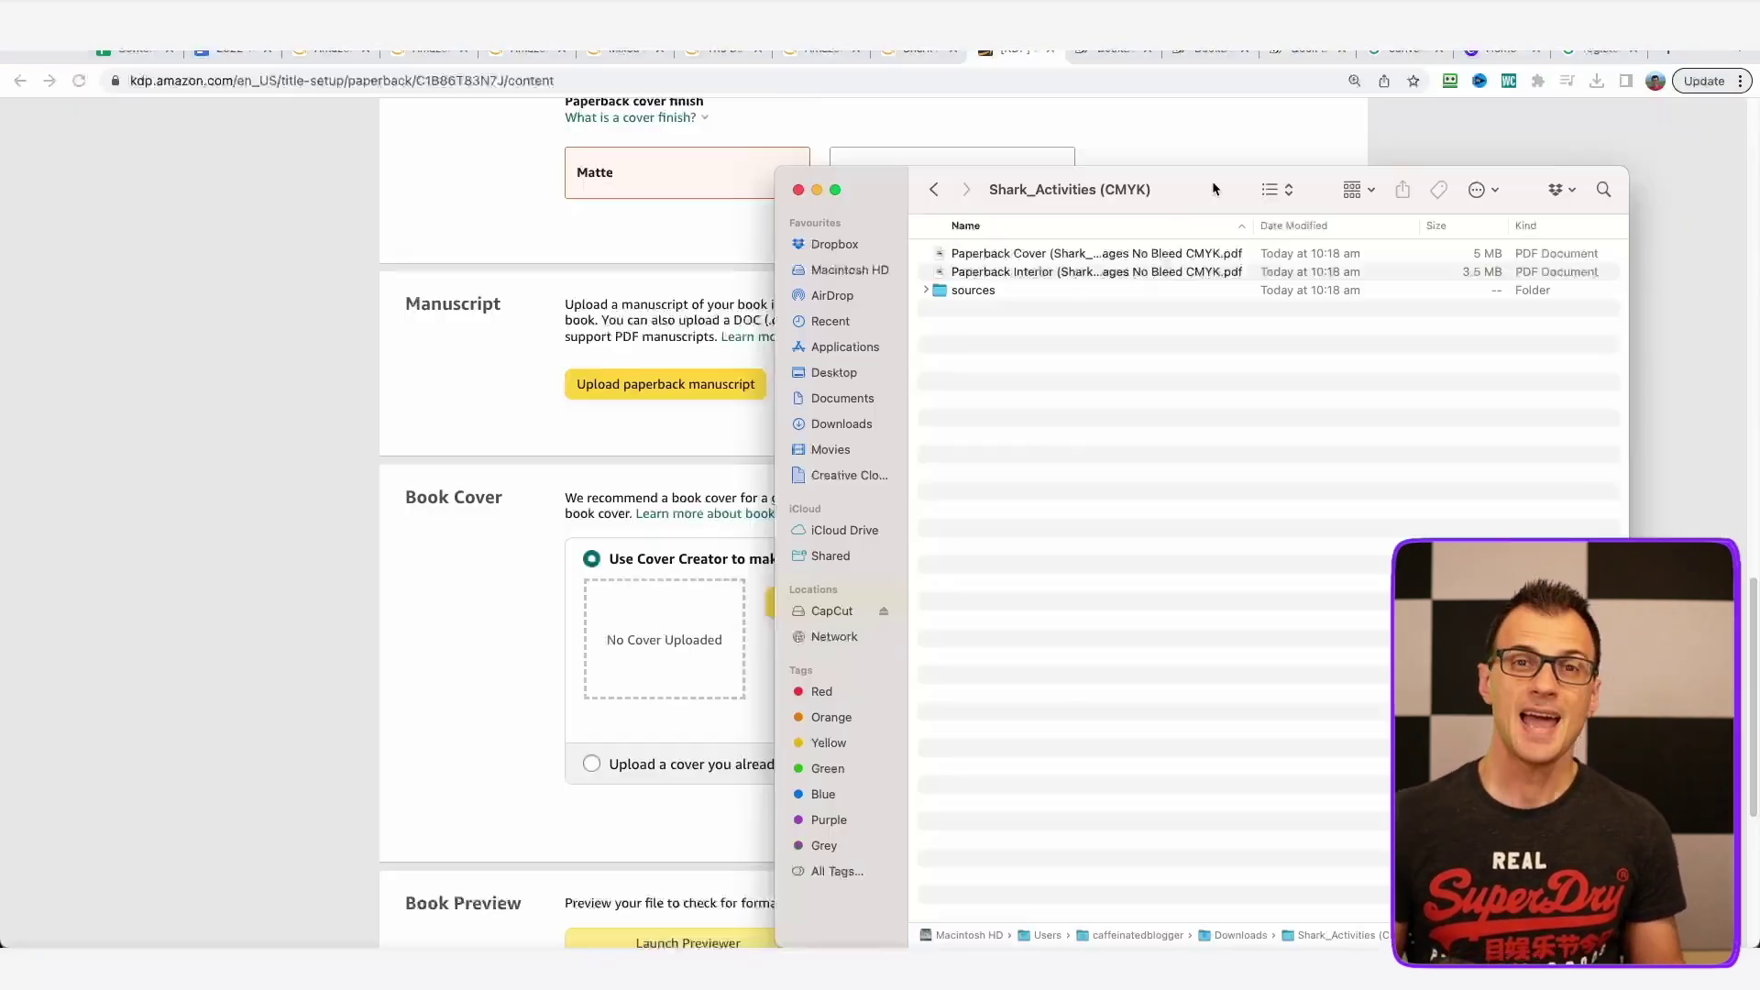
pyautogui.moveTo(1212, 189); pyautogui.dragTo(816, 191)
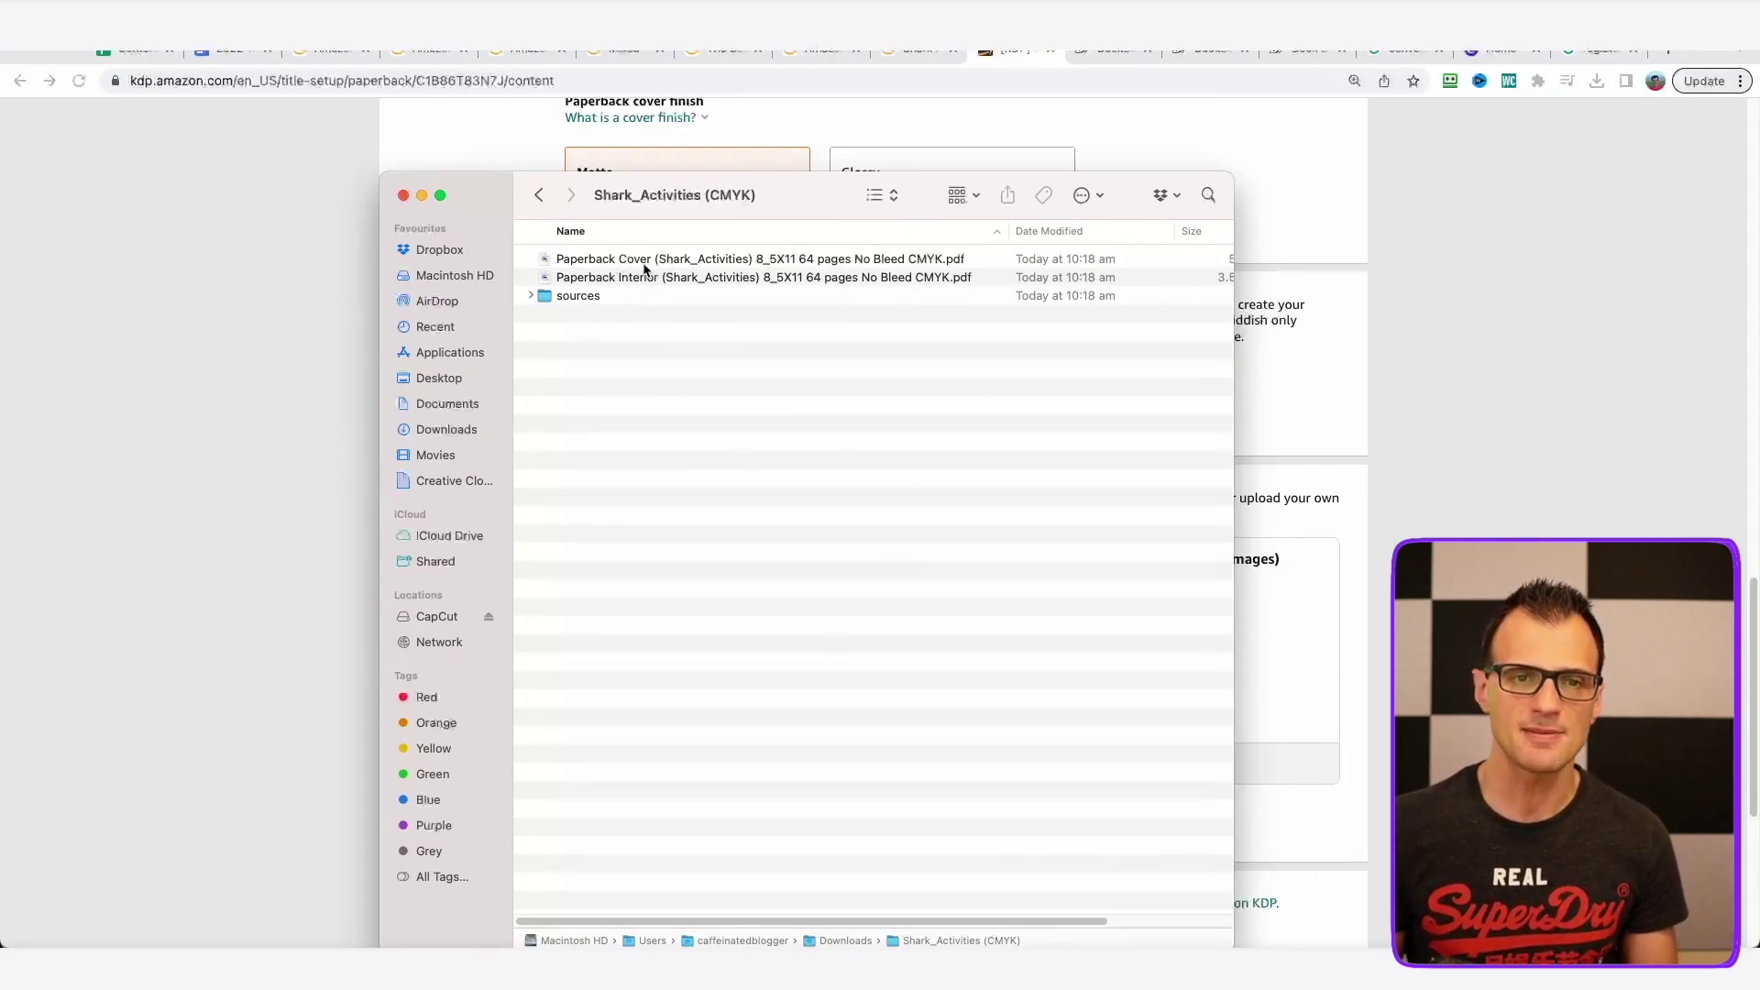
pyautogui.moveTo(751, 196); pyautogui.dragTo(840, 236)
pyautogui.click(701, 323)
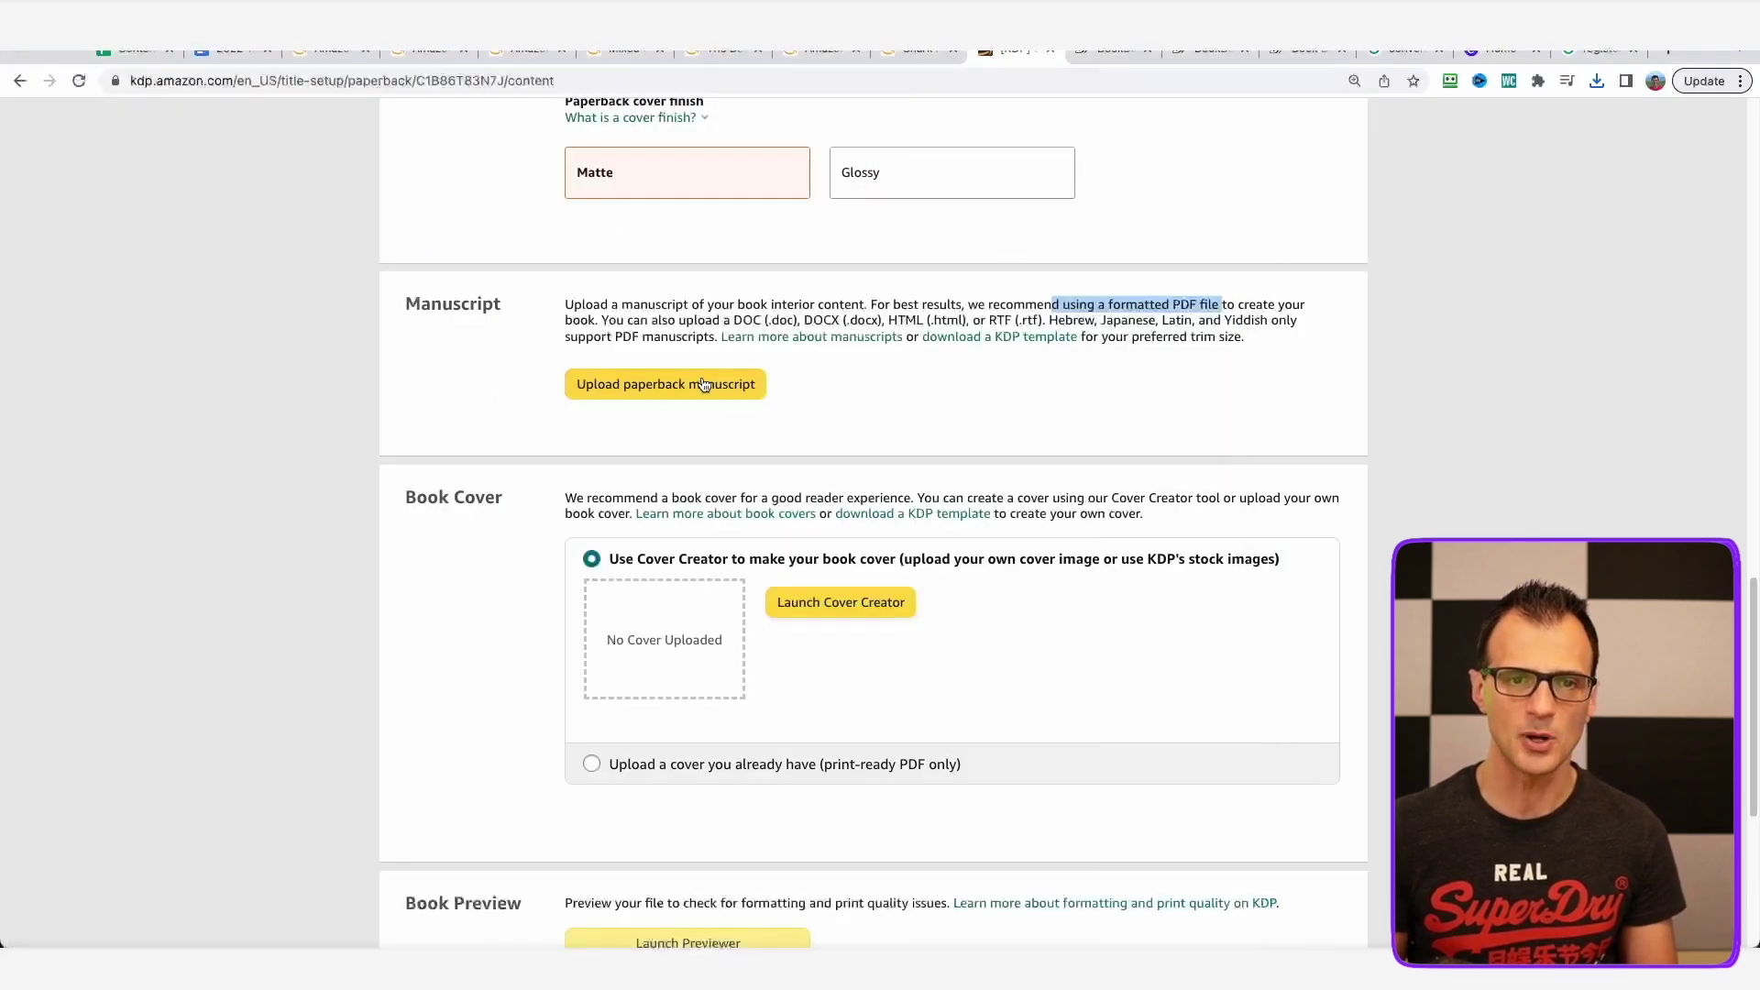
# Upload the exported interior PDF to KDP as the paperback manuscript.
pyautogui.click(704, 384)
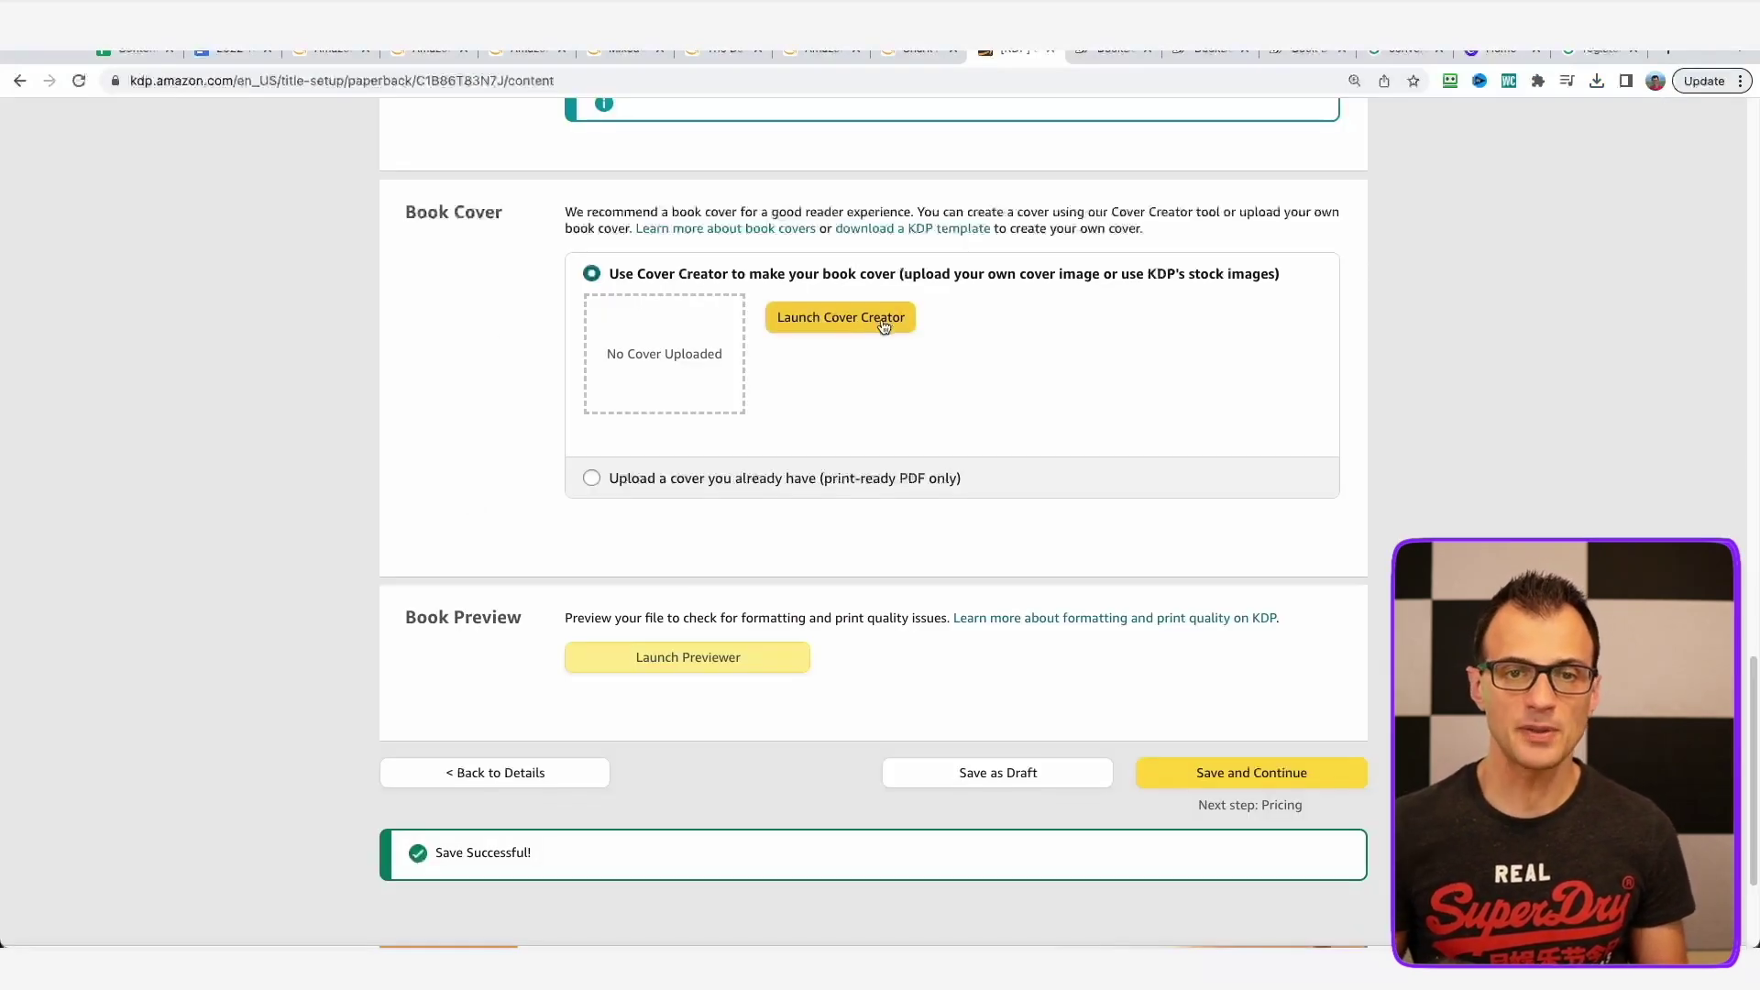
pyautogui.scroll(3, 527, 406)
pyautogui.moveTo(647, 204); pyautogui.dragTo(790, 215)
pyautogui.scroll(-1, 476, 353)
pyautogui.scroll(-4, 479, 354)
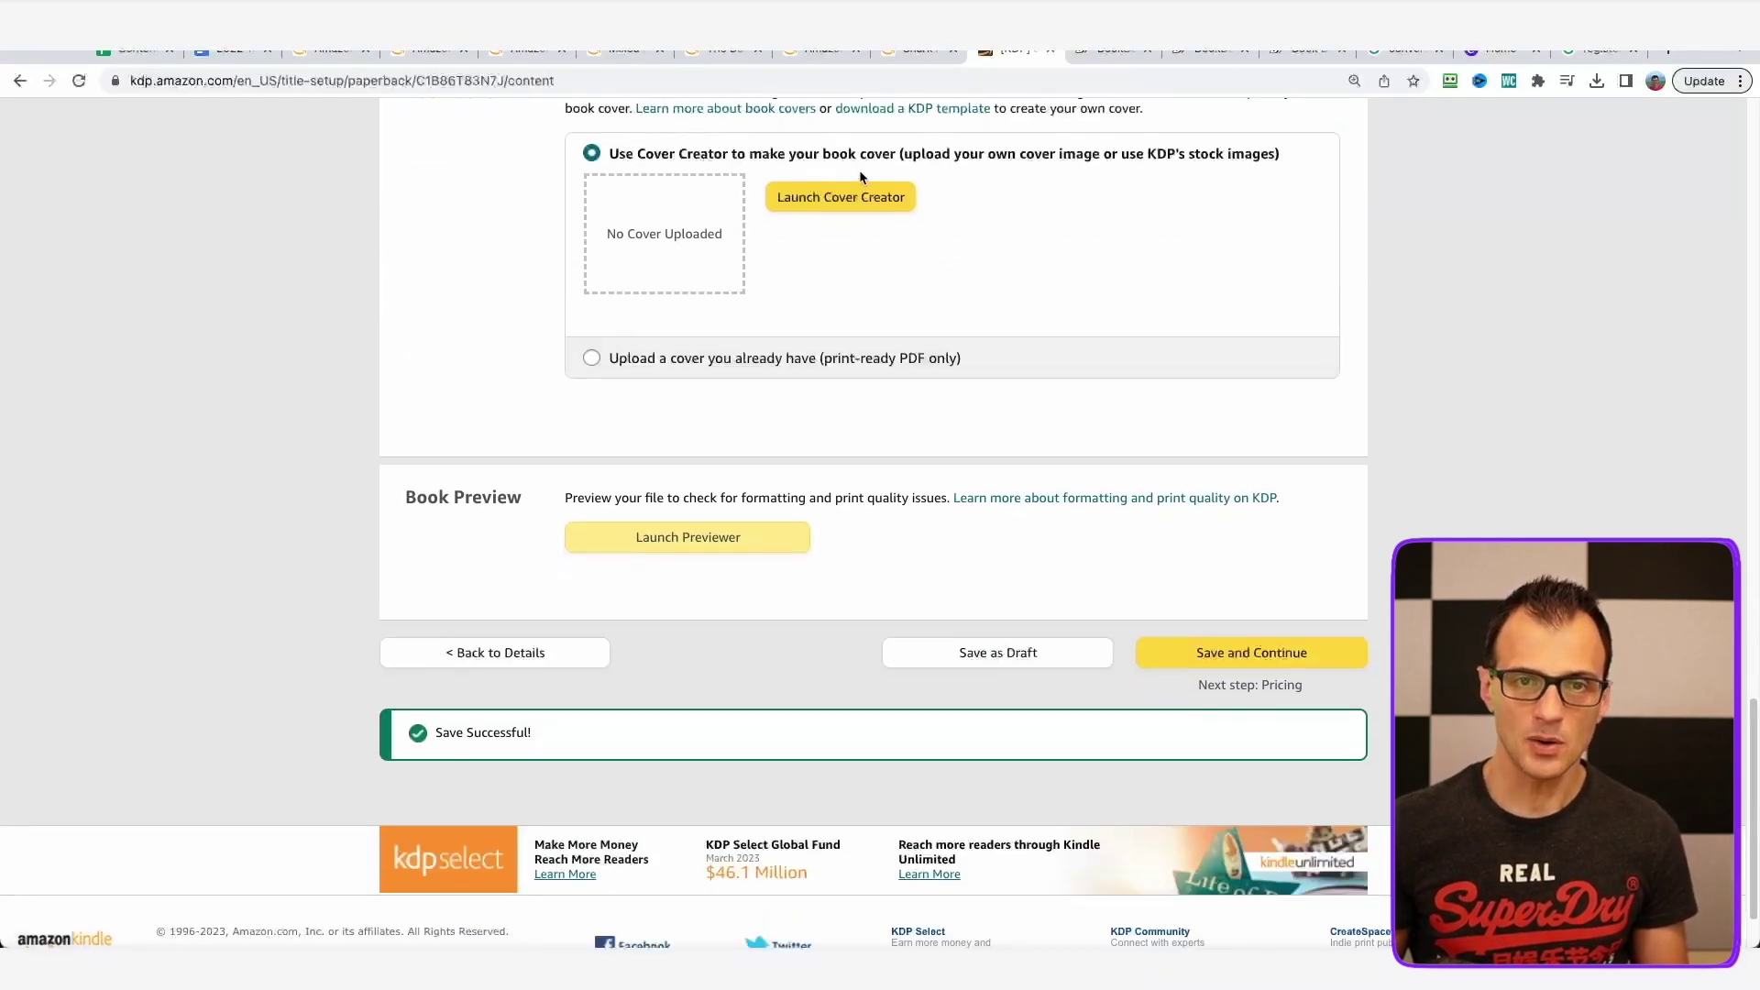
# Upload the print-ready cover PDF and mark the cover as including a barcode.
pyautogui.click(640, 358)
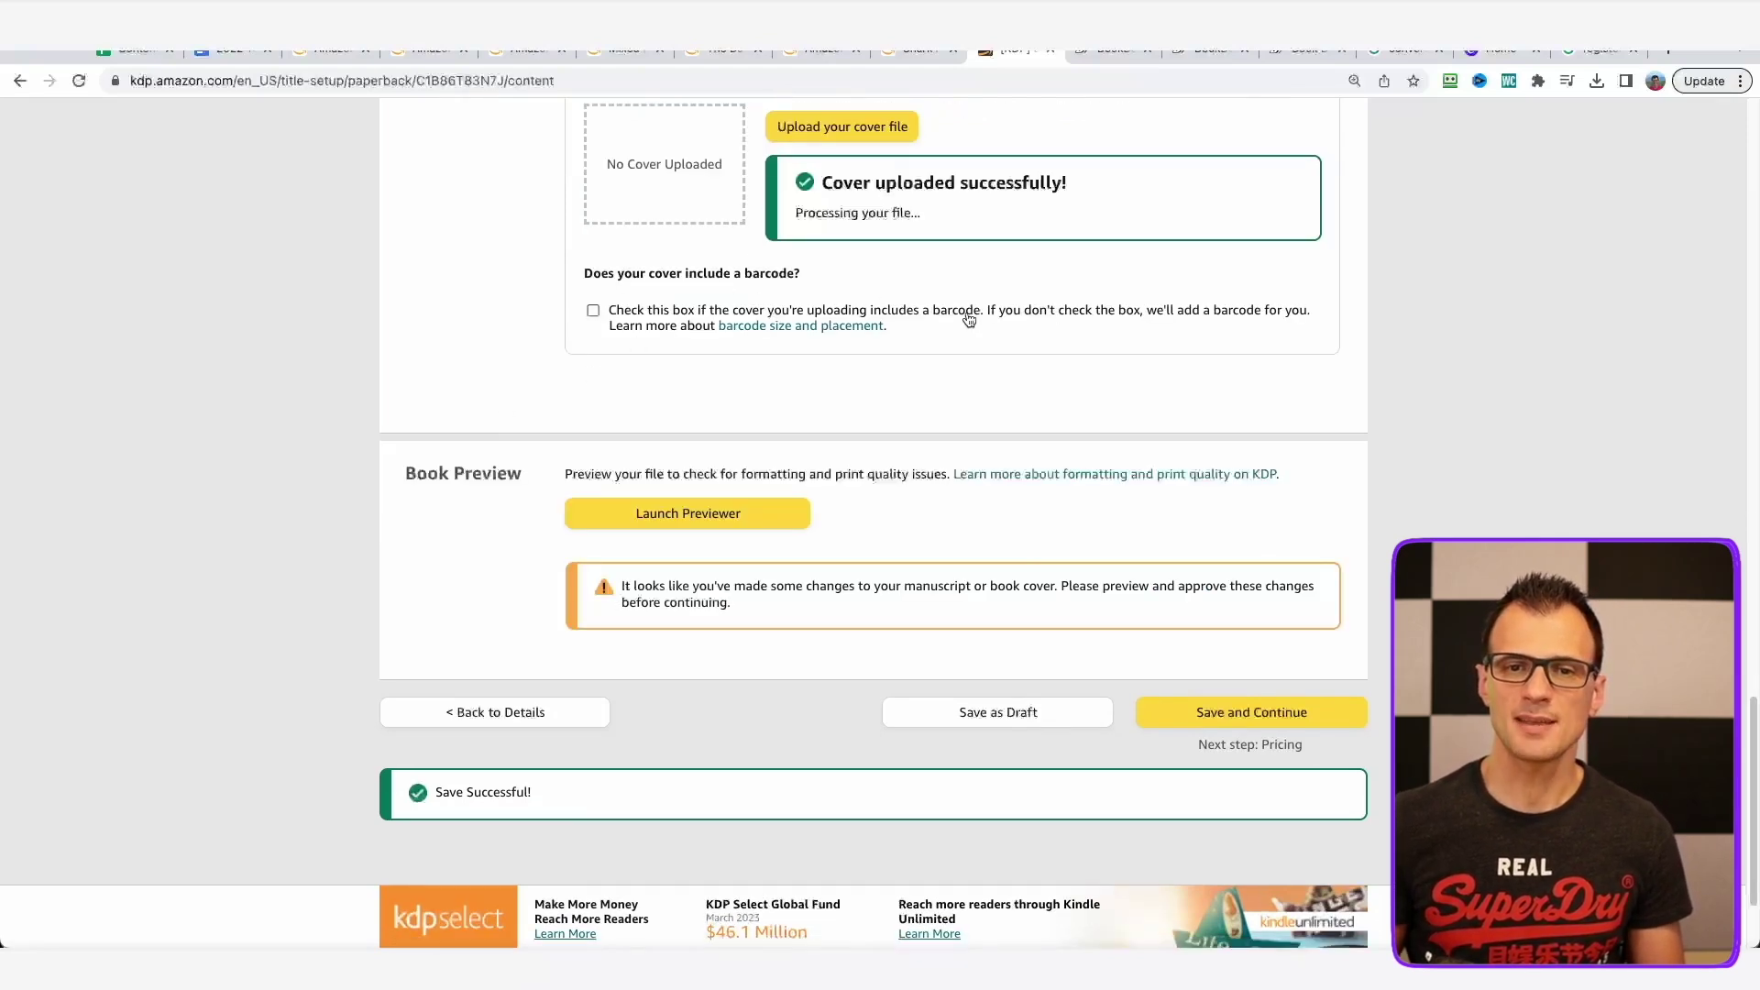
pyautogui.moveTo(965, 316); pyautogui.dragTo(707, 267)
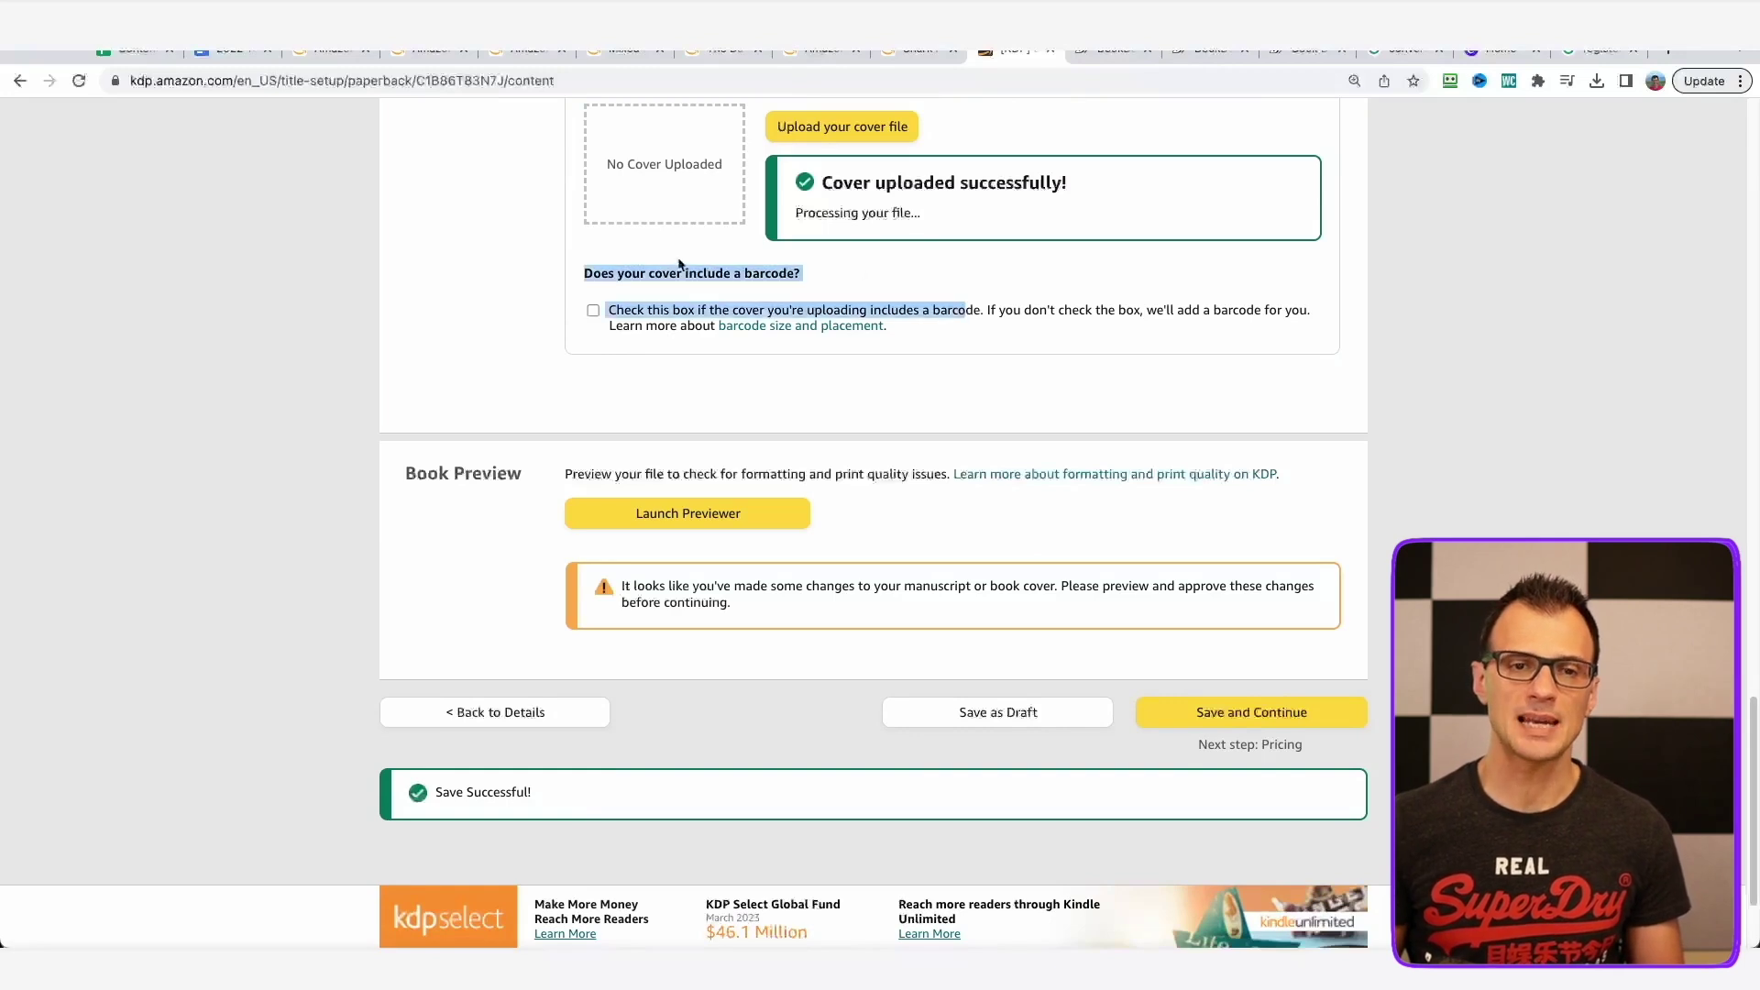
pyautogui.click(1081, 283)
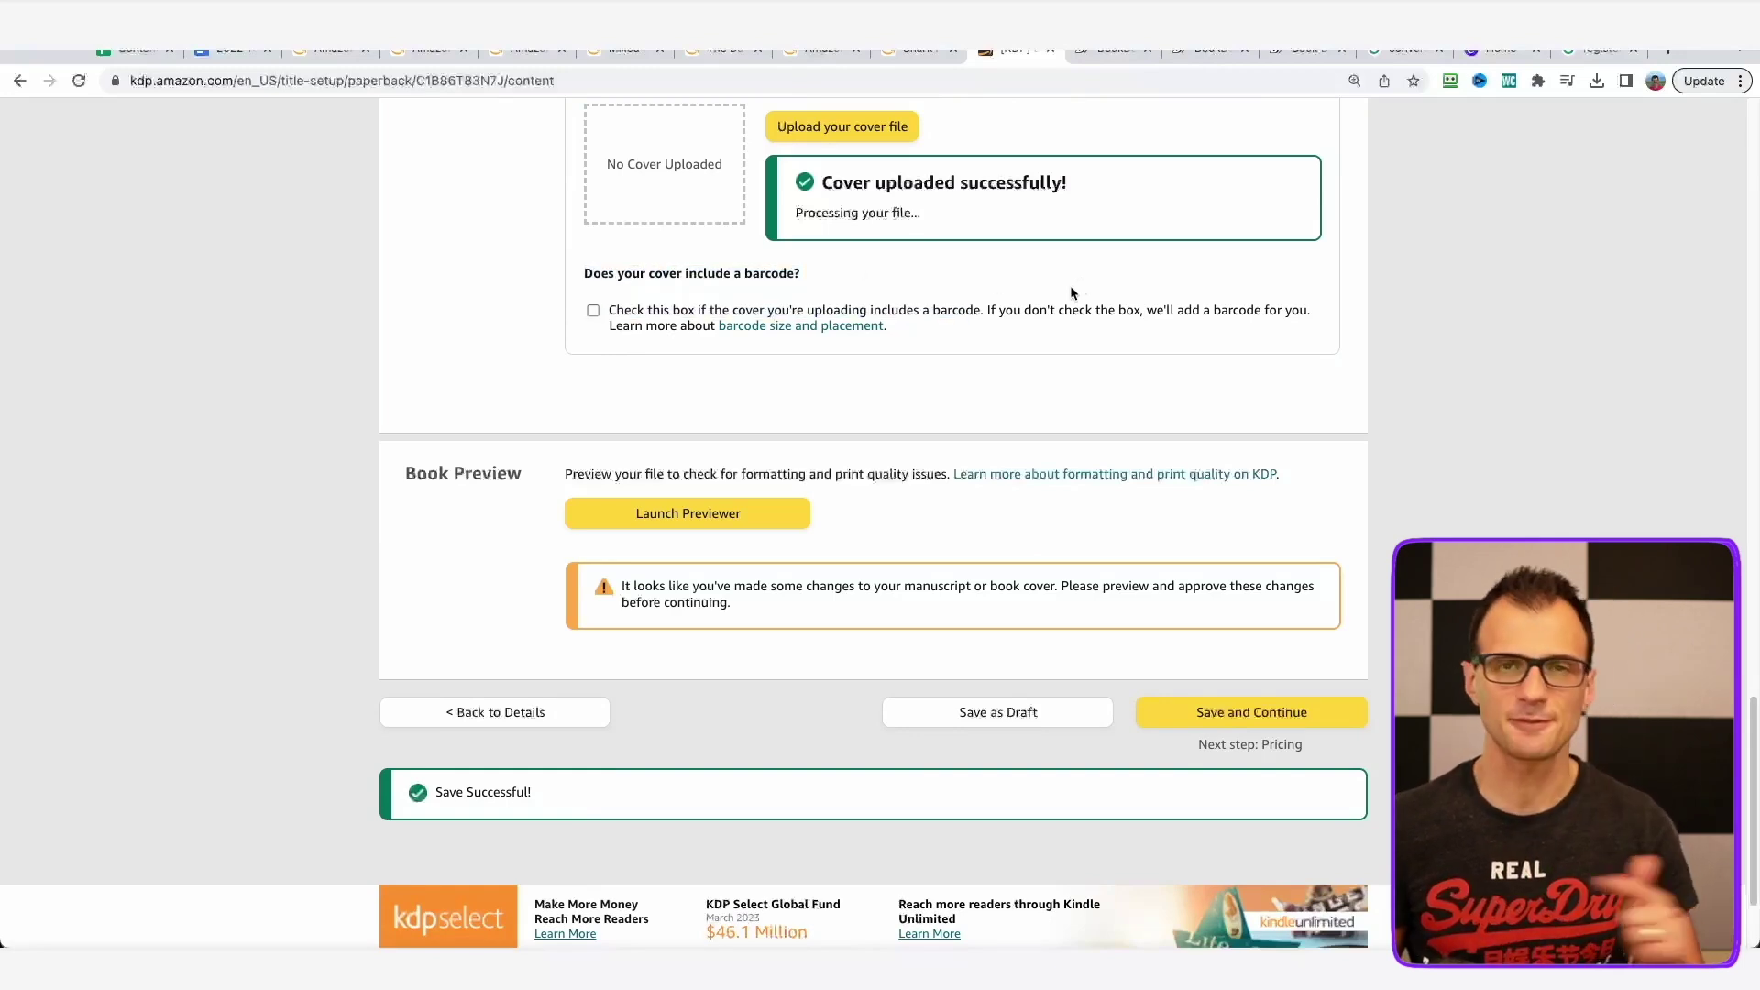
pyautogui.click(593, 311)
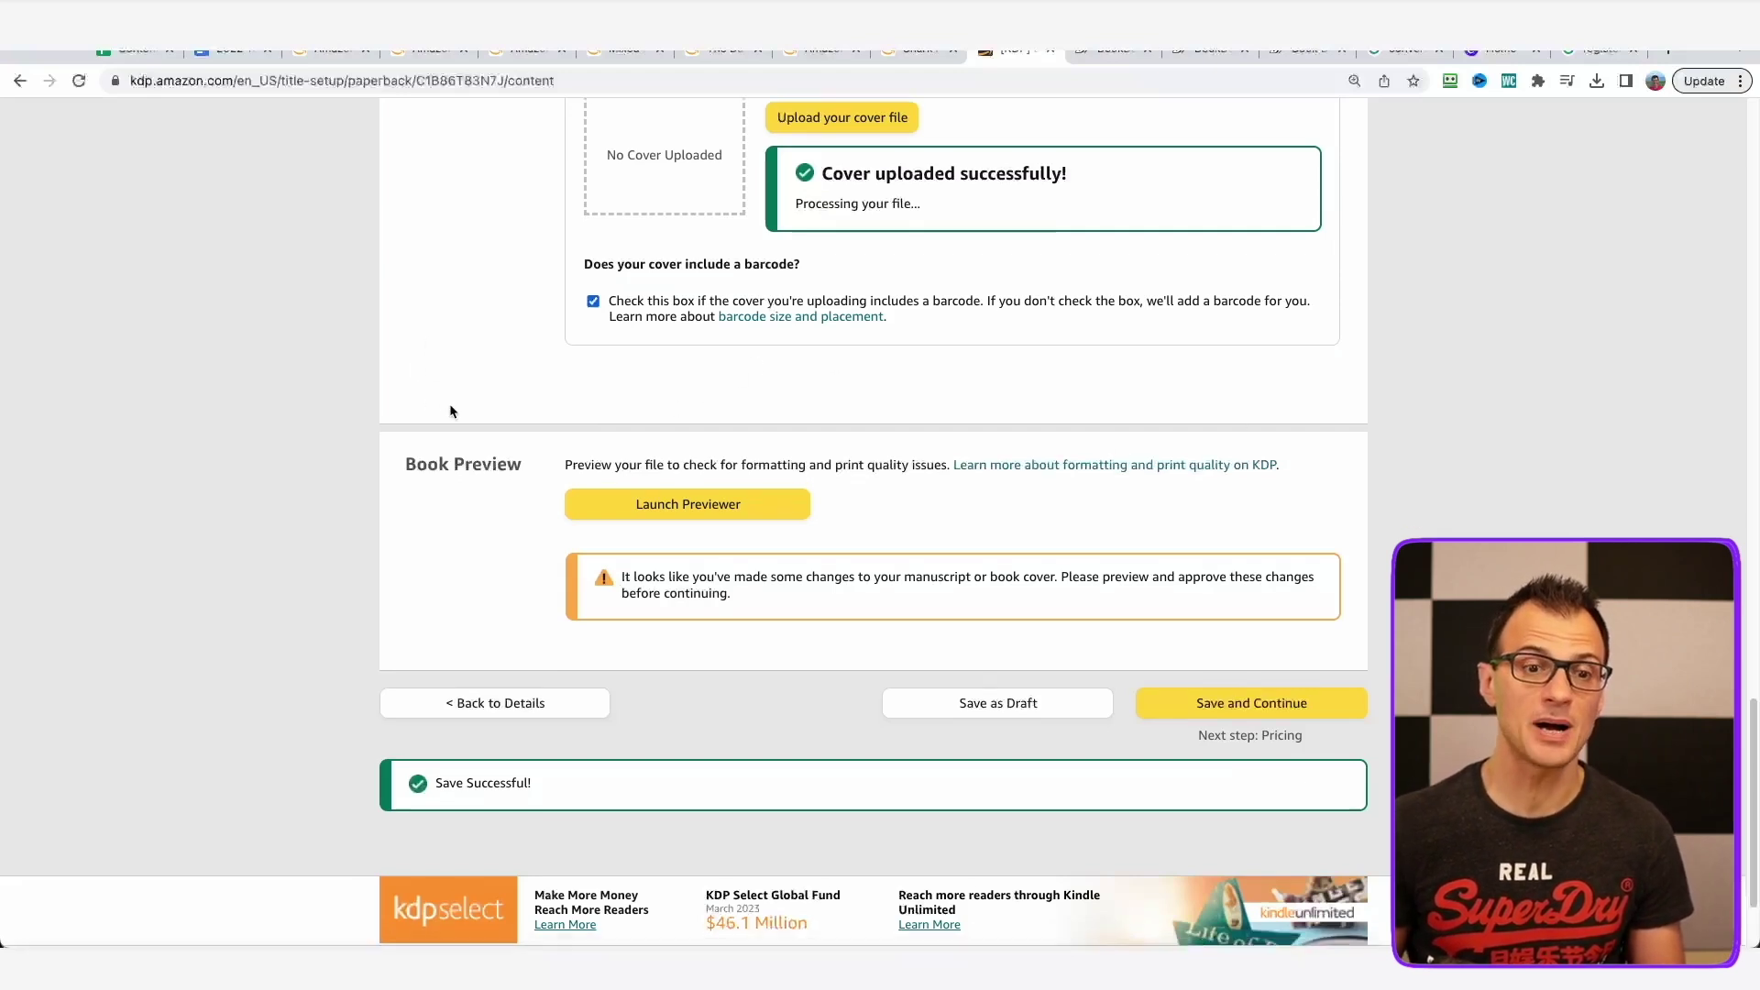
# Open the book in the print previewer and inspect the cover and the first maze pages through pages 2-3.
pyautogui.scroll(-3, 467, 476)
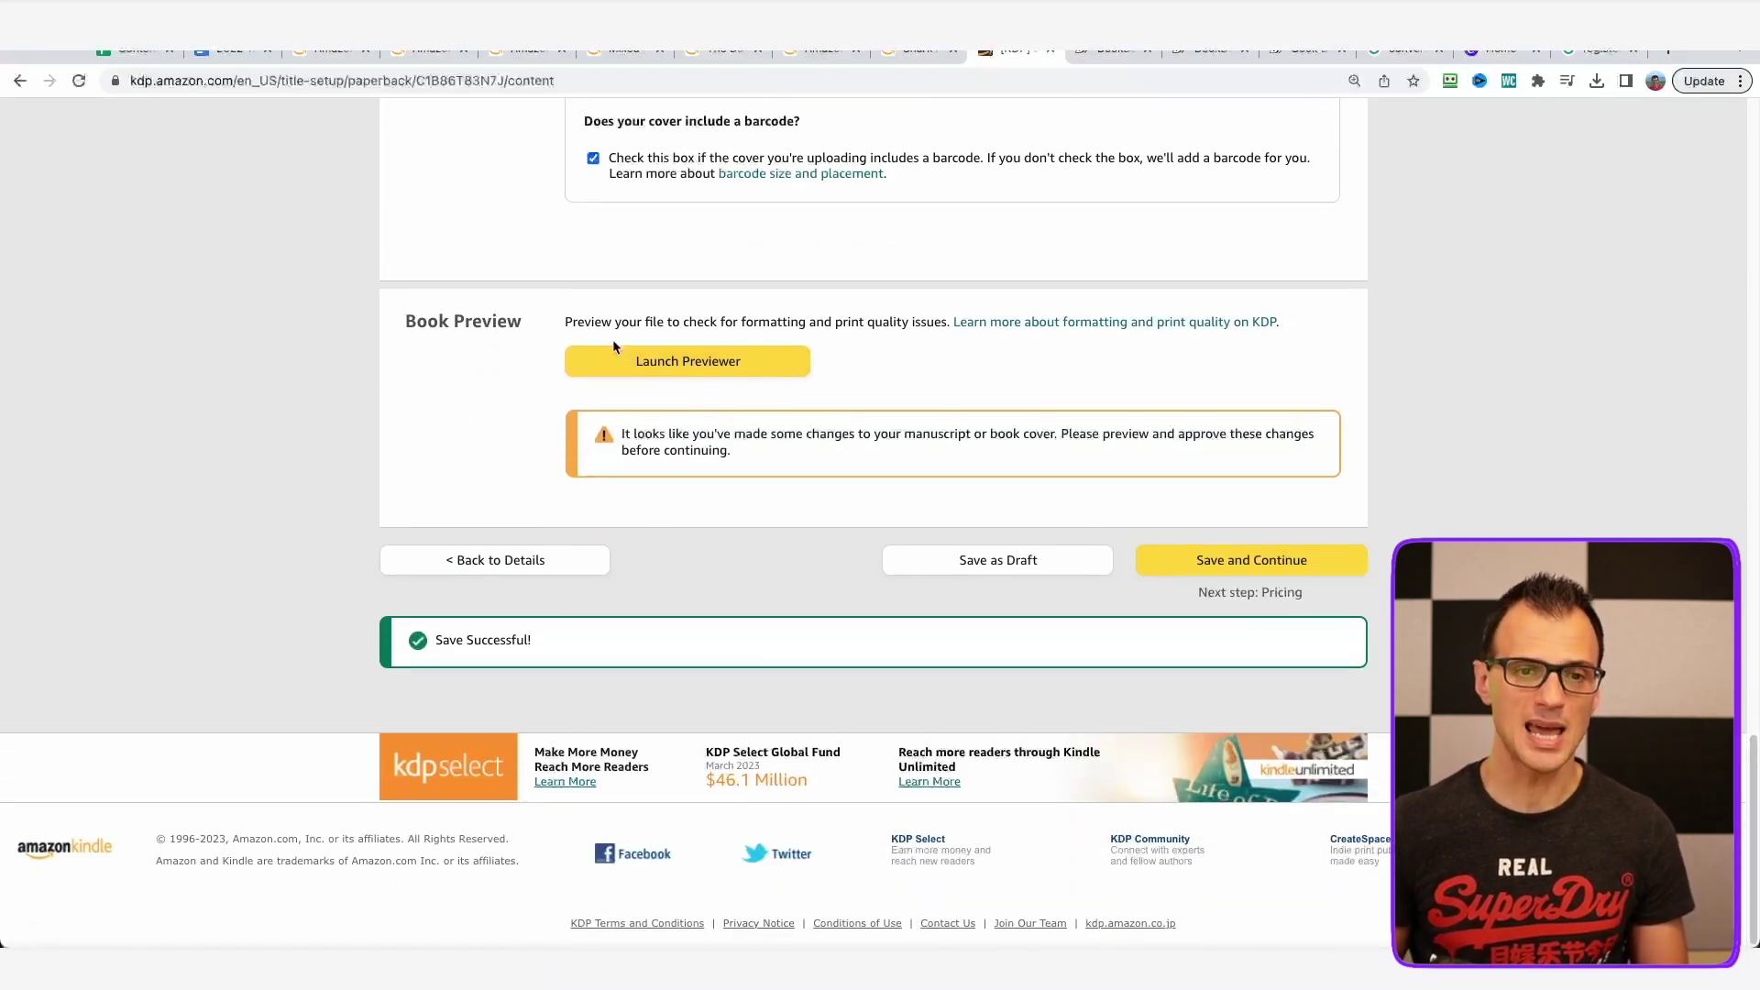
pyautogui.click(662, 367)
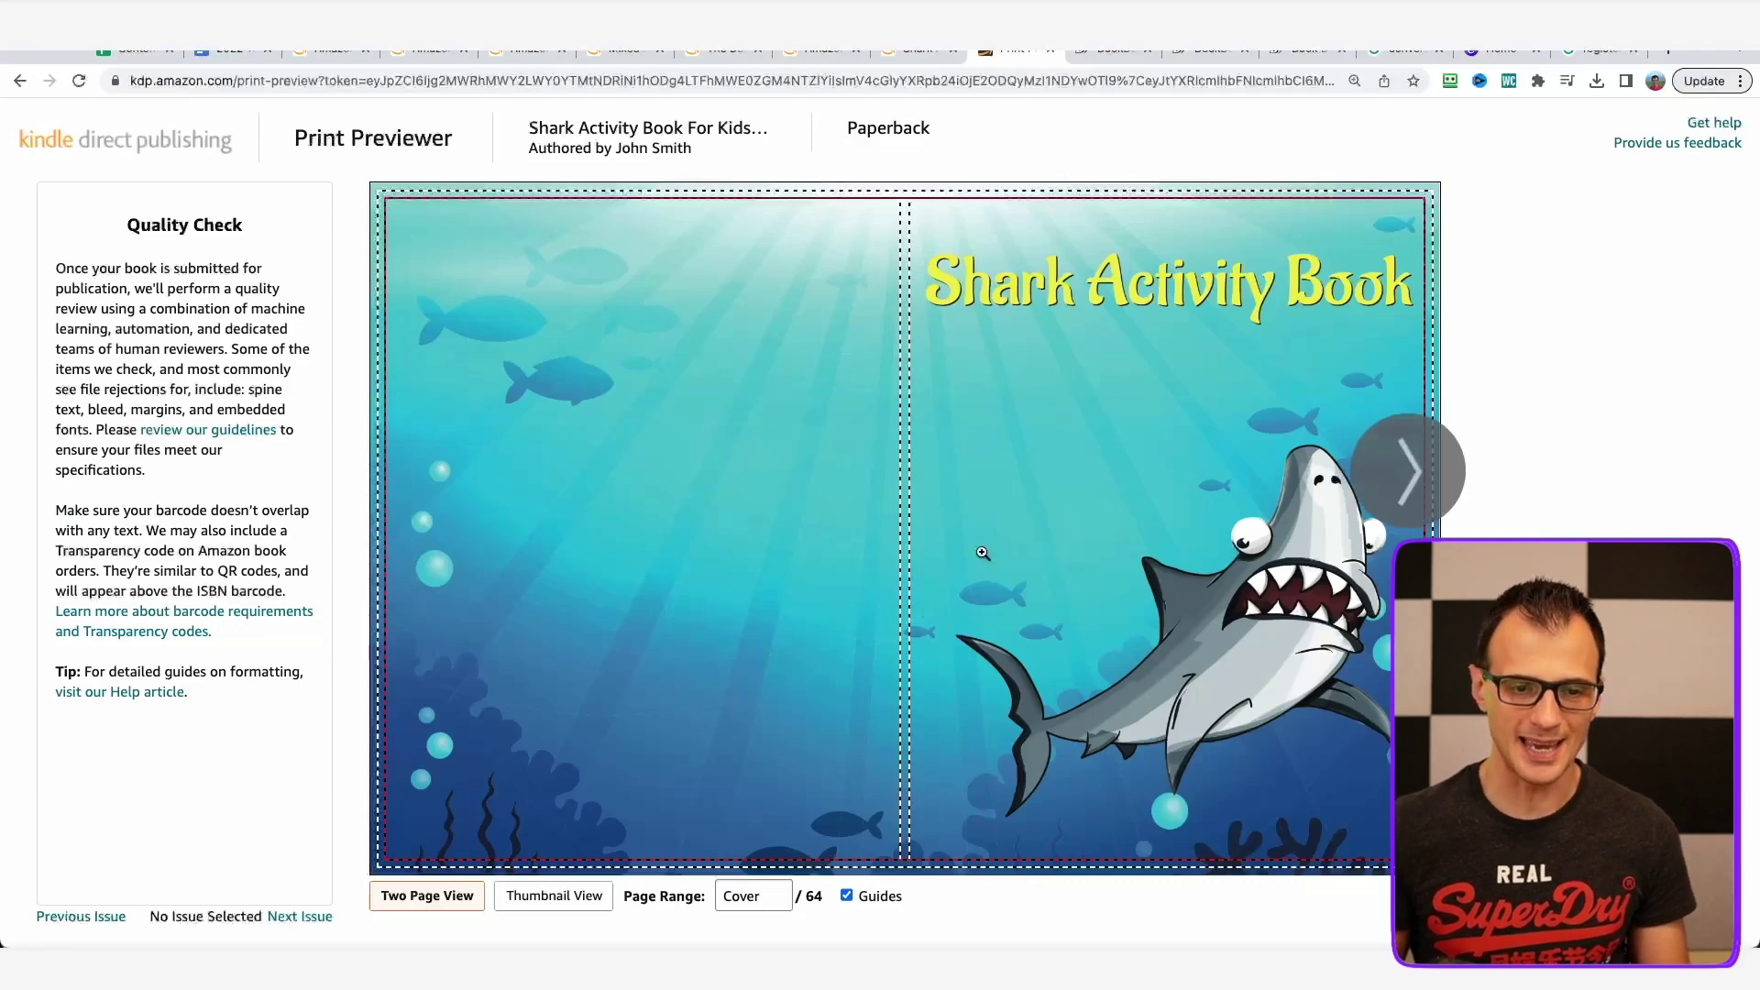
pyautogui.click(1417, 490)
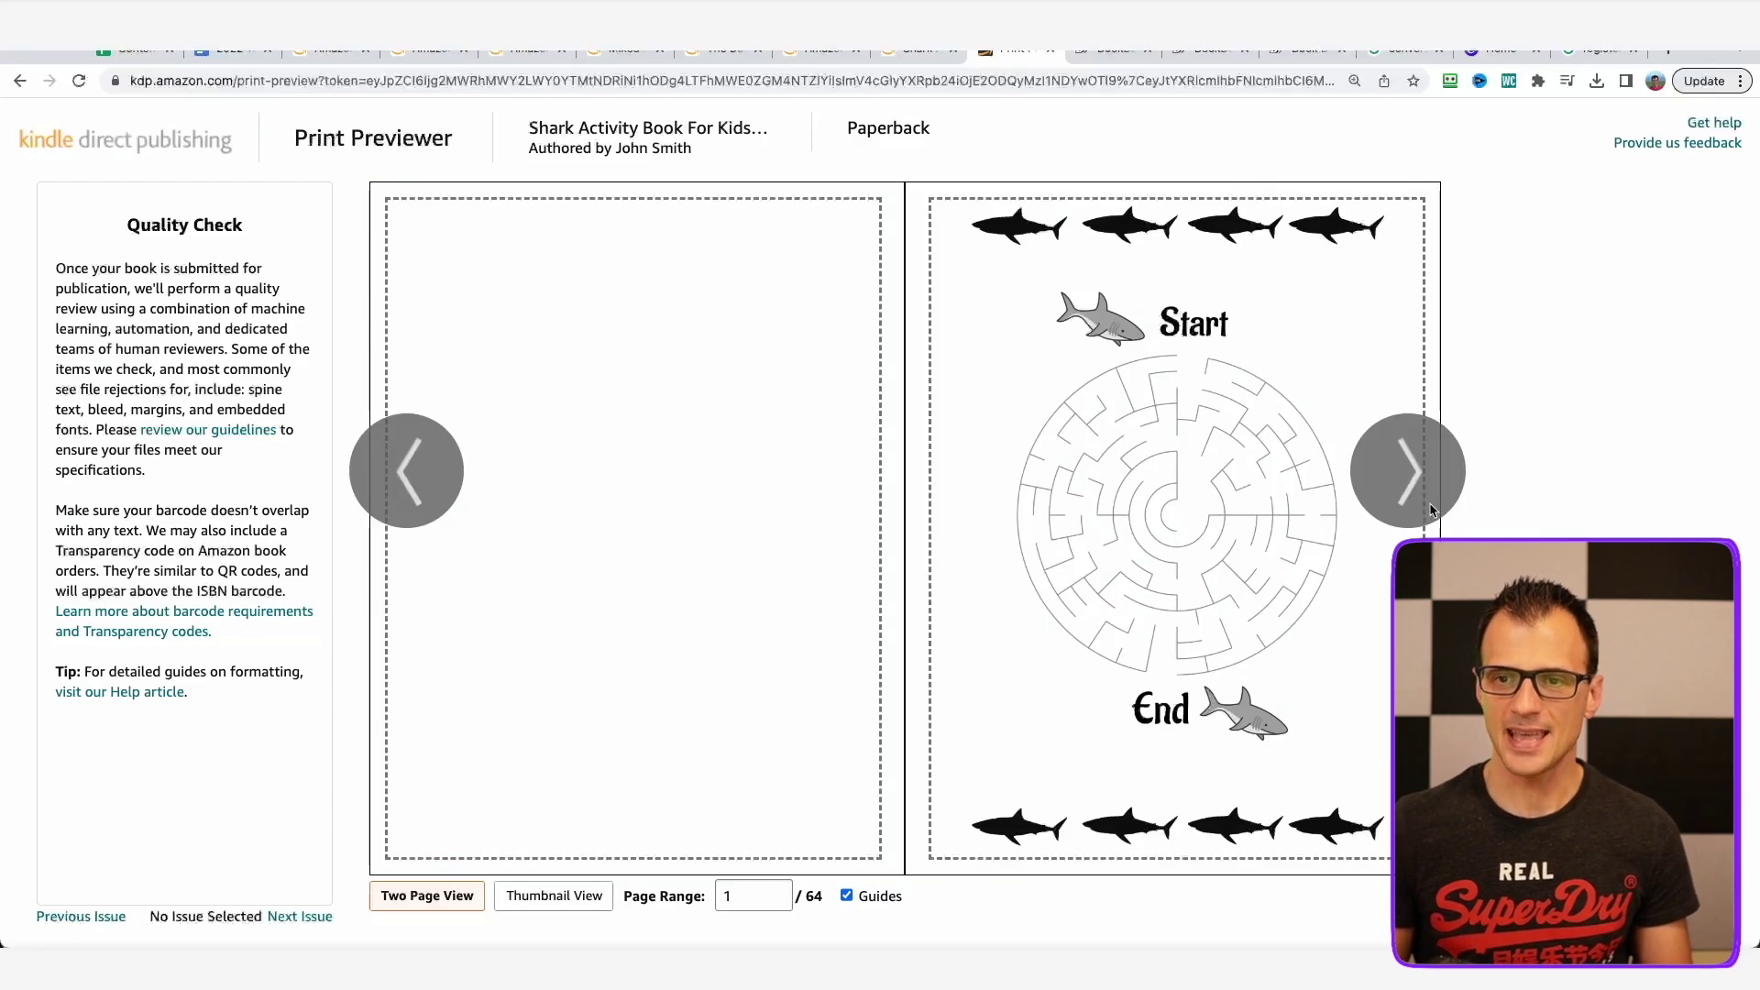
pyautogui.click(1432, 507)
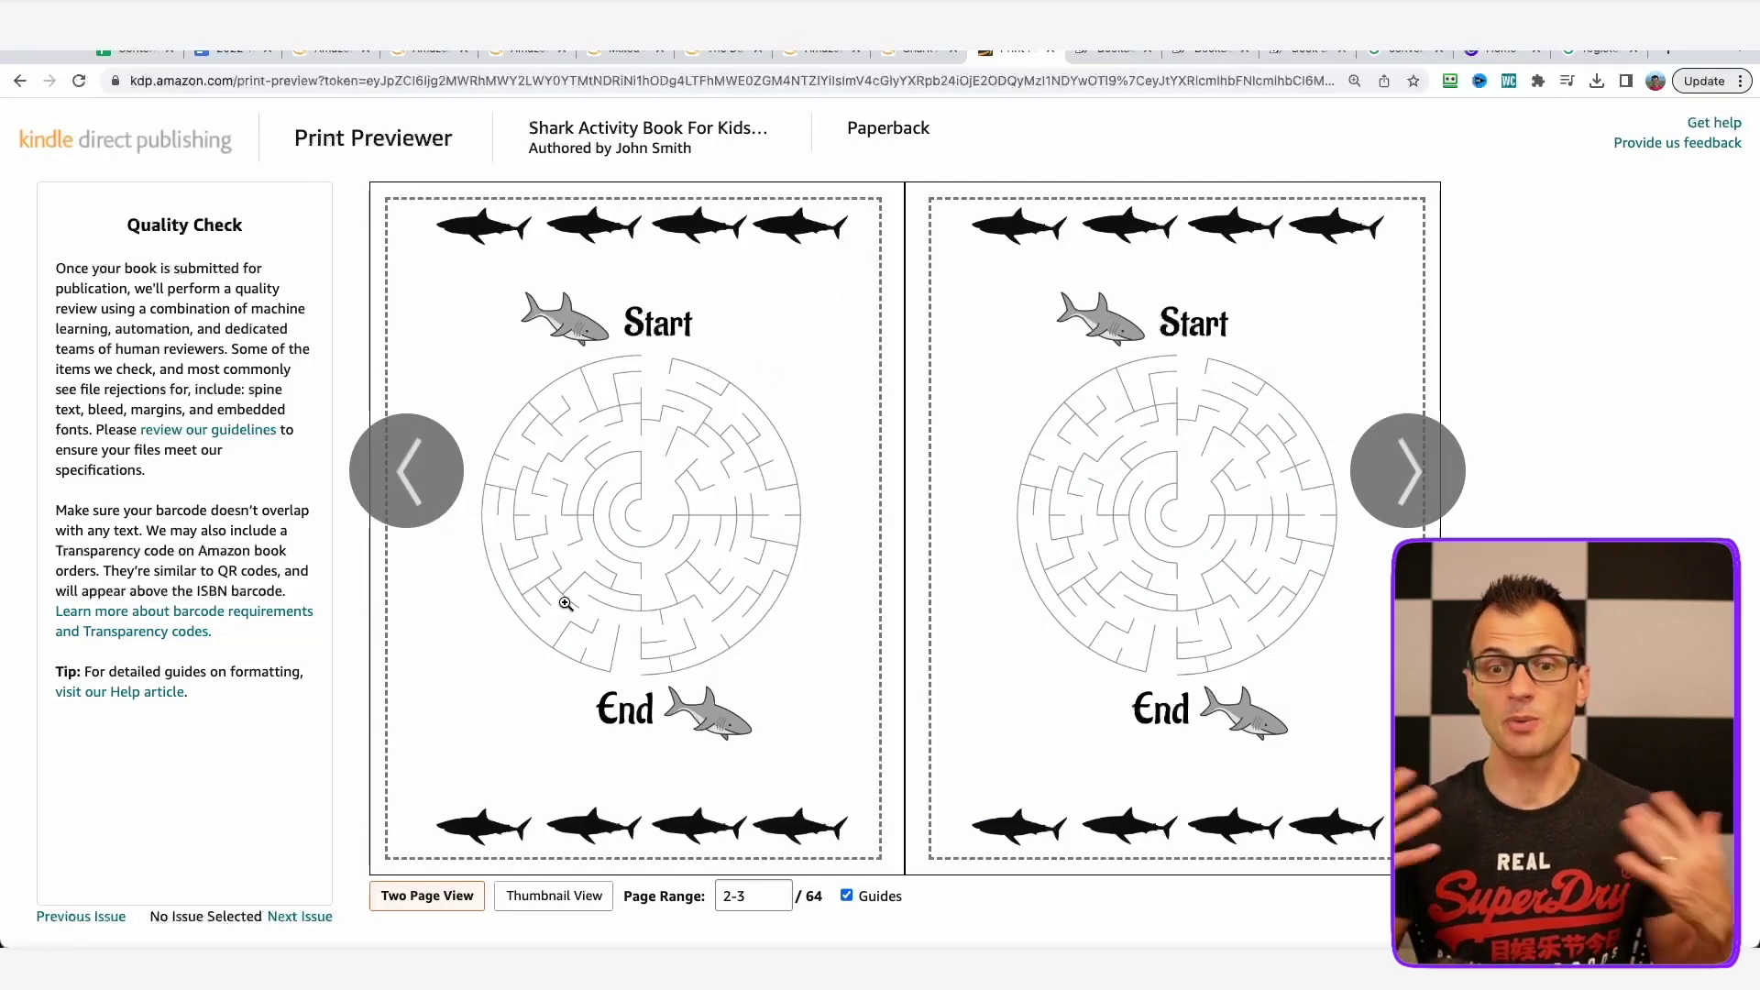
pyautogui.moveTo(566, 603)
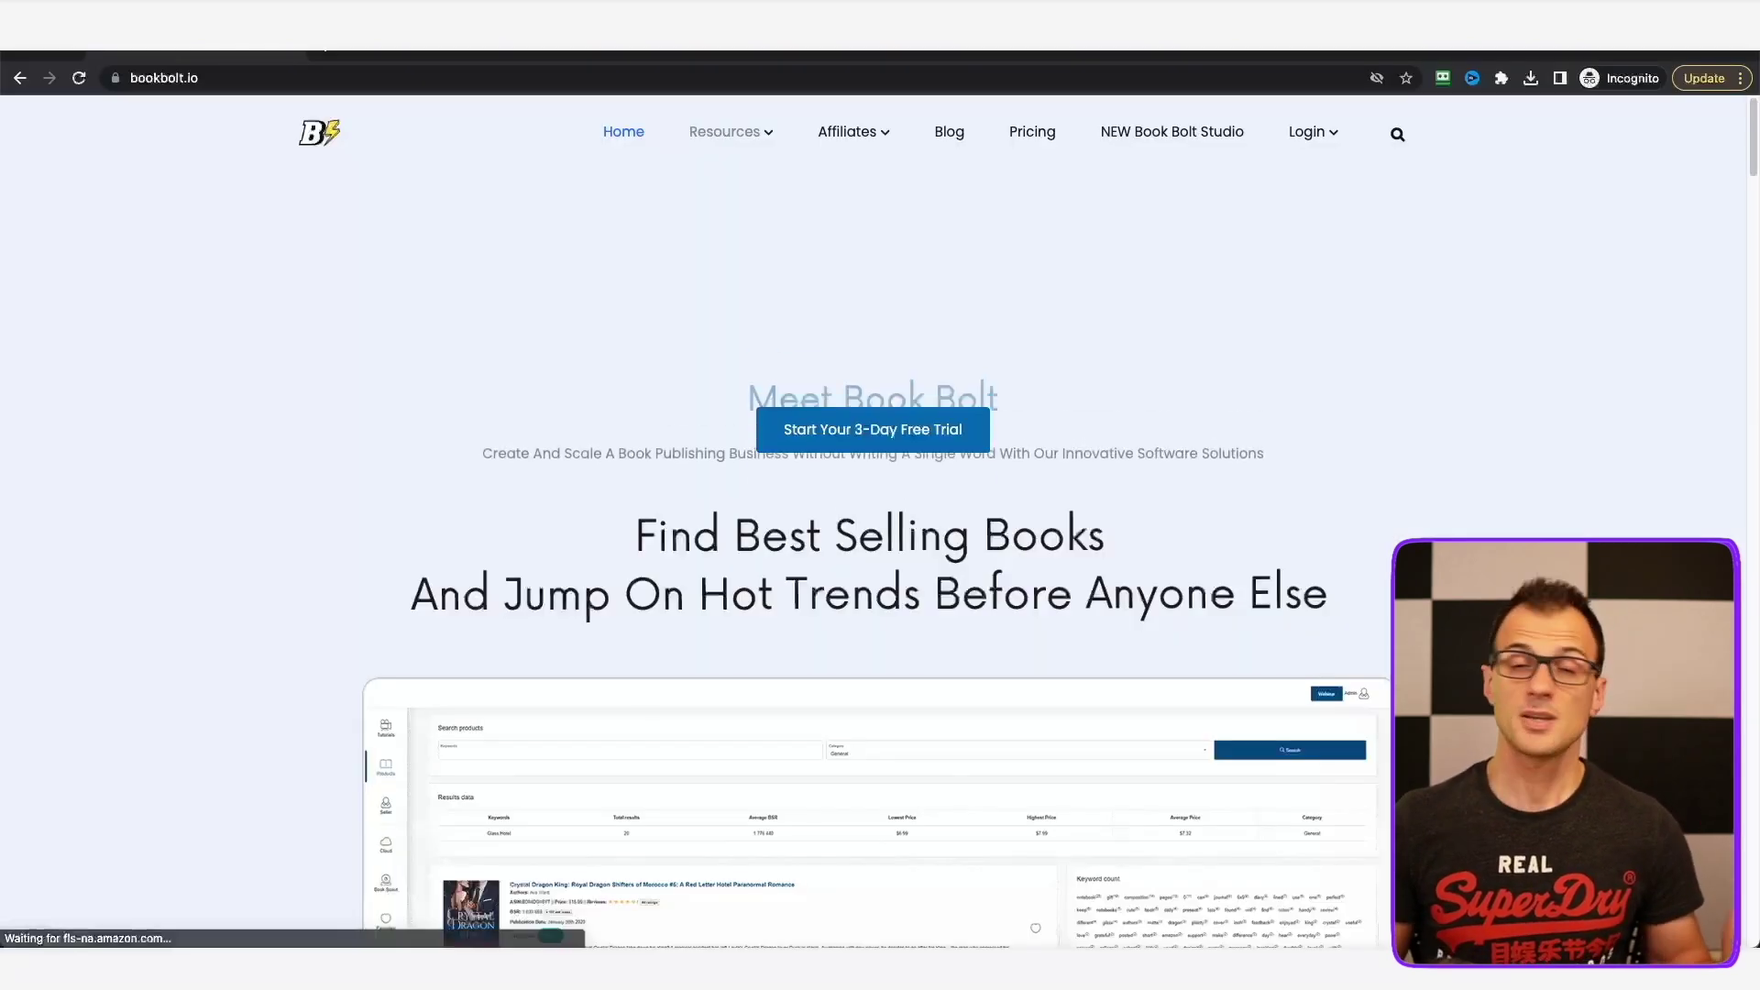
# Read the tagline on the Book Bolt website's home page.
pyautogui.moveTo(469, 354); pyautogui.dragTo(837, 376)
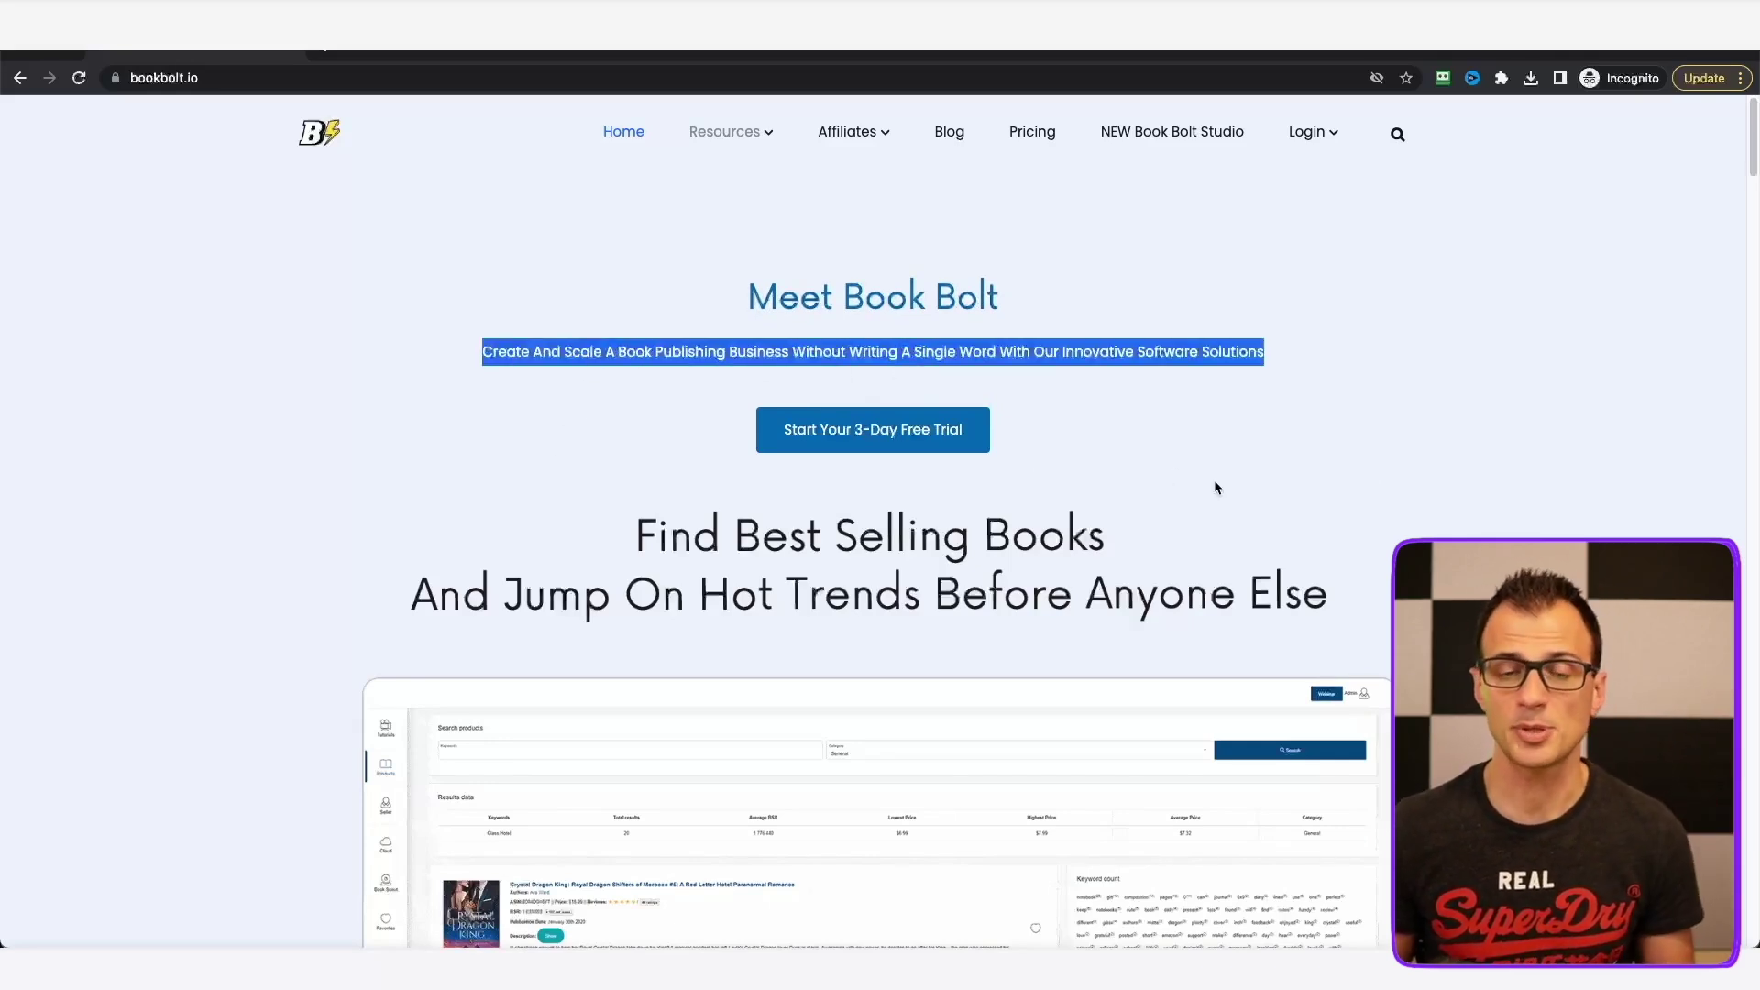
pyautogui.click(662, 425)
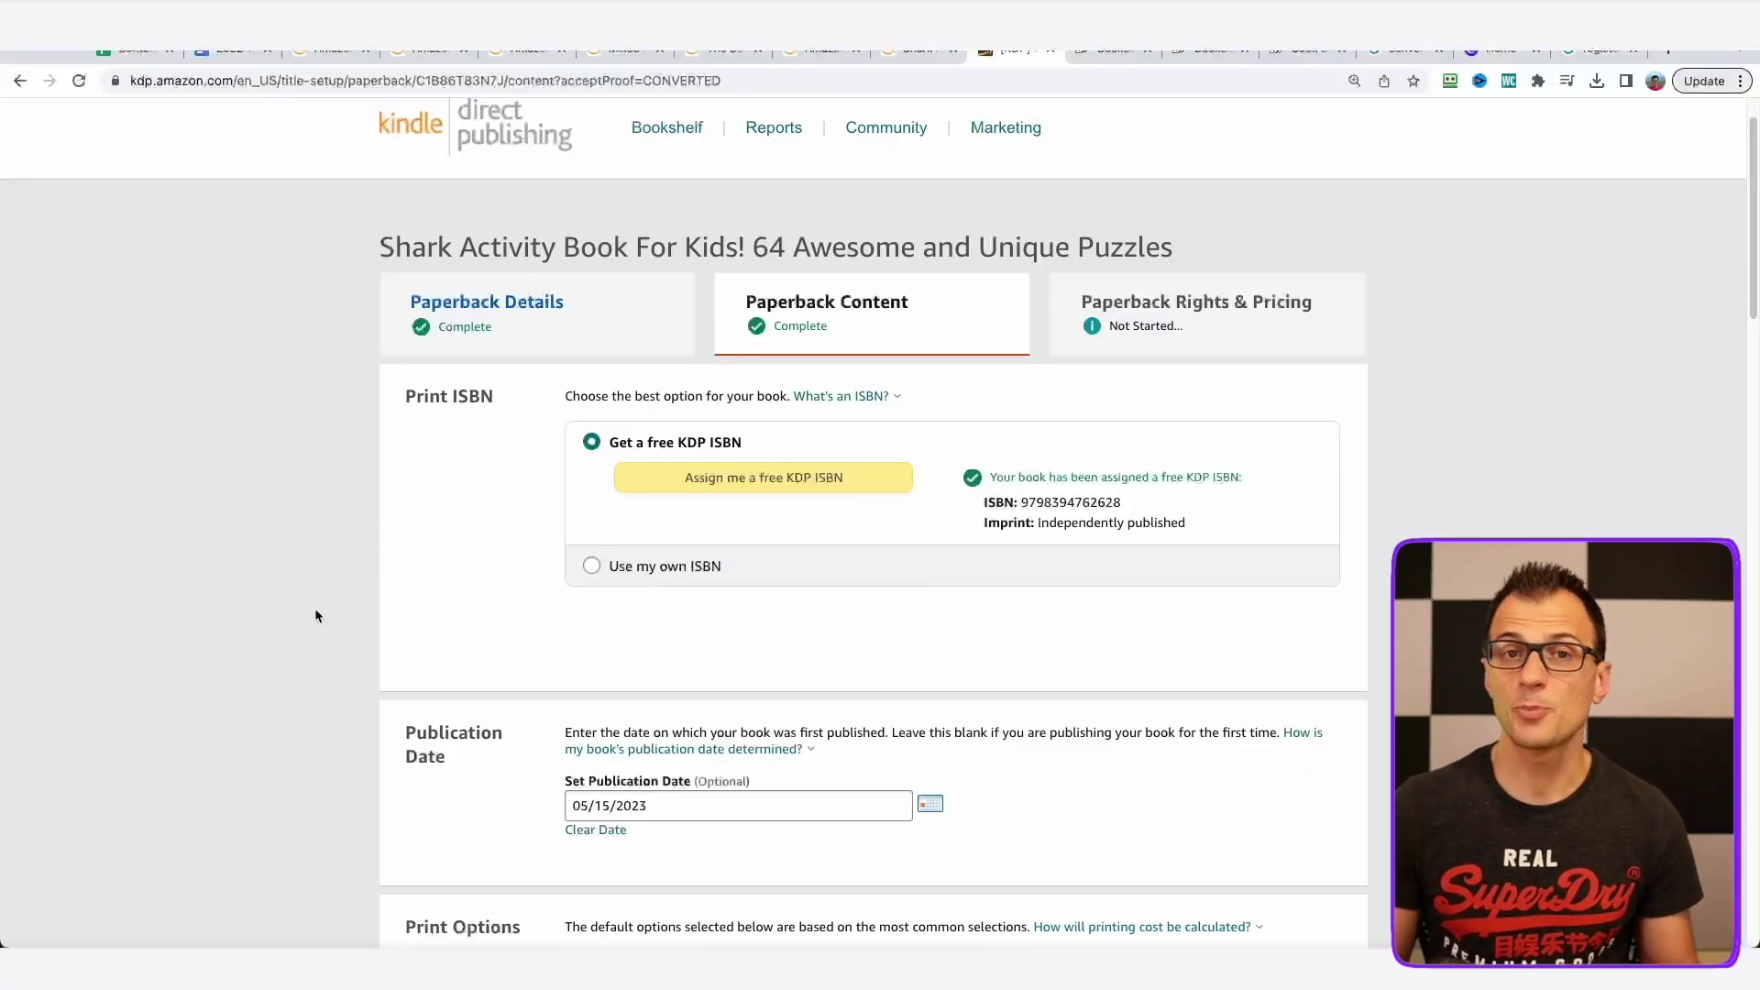
# Review the print summary and the printing costs for each Amazon marketplace, and continue to the paperback's pricing page.
pyautogui.scroll(-2, 727, 463)
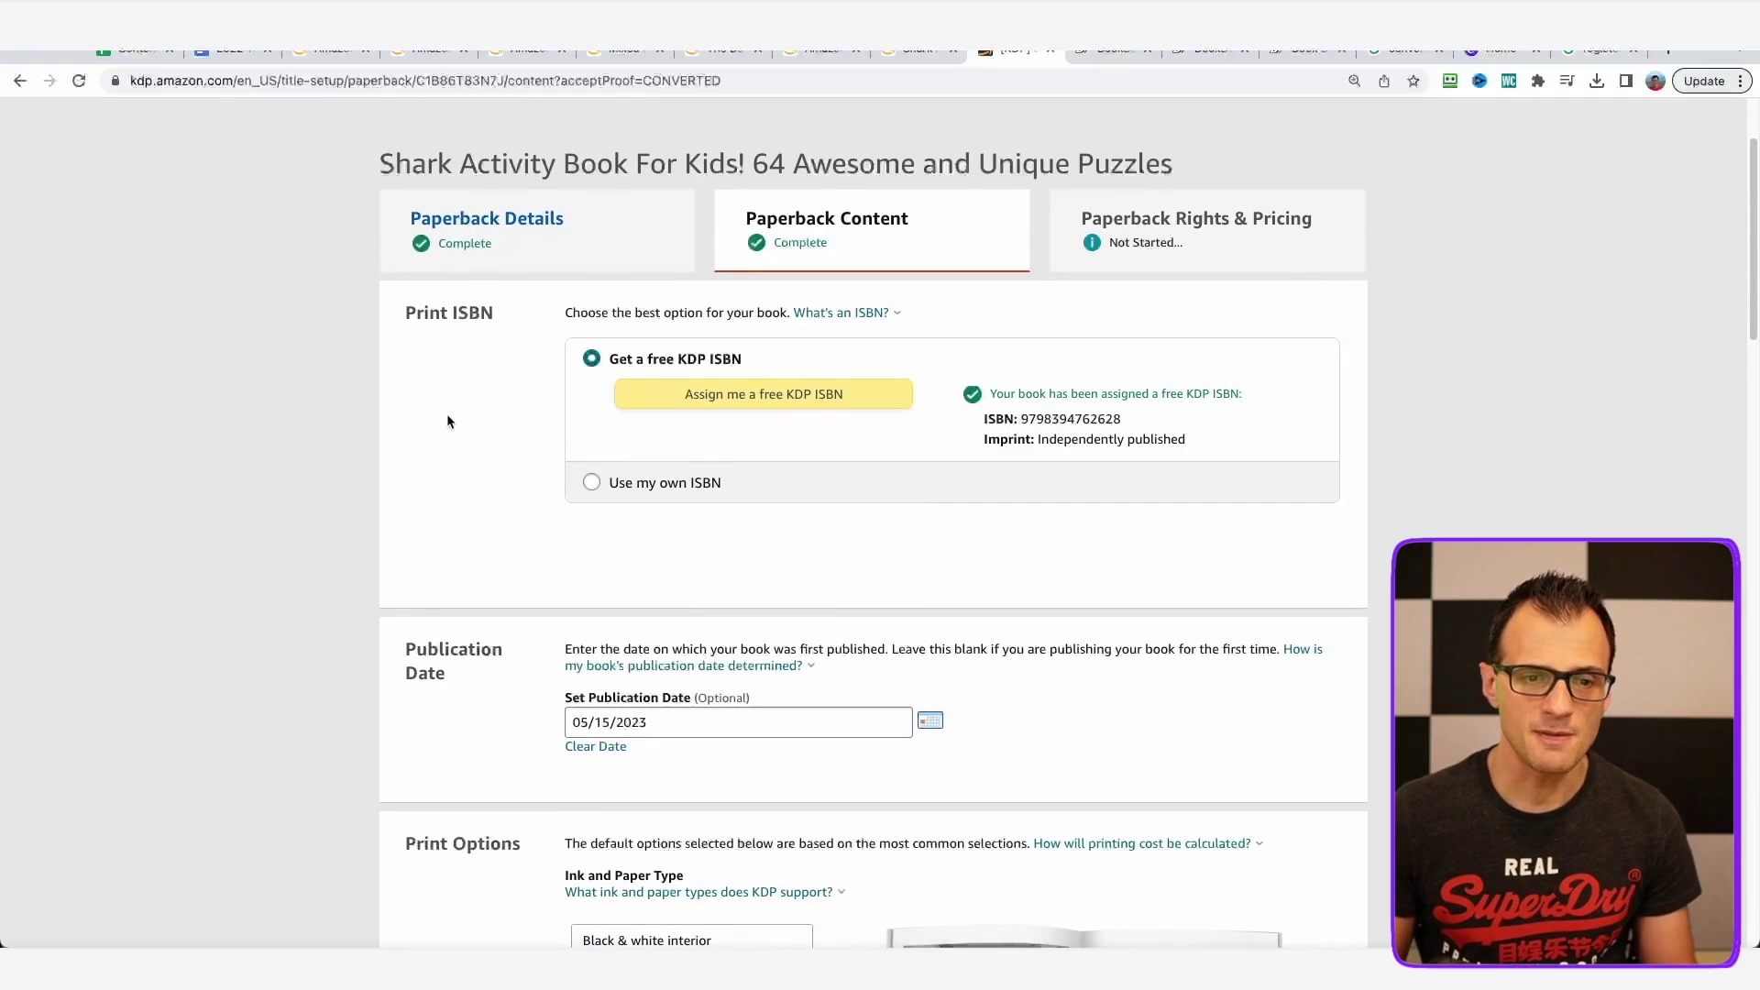
pyautogui.scroll(-3, 448, 357)
pyautogui.scroll(1, 326, 538)
pyautogui.scroll(-15, 382, 538)
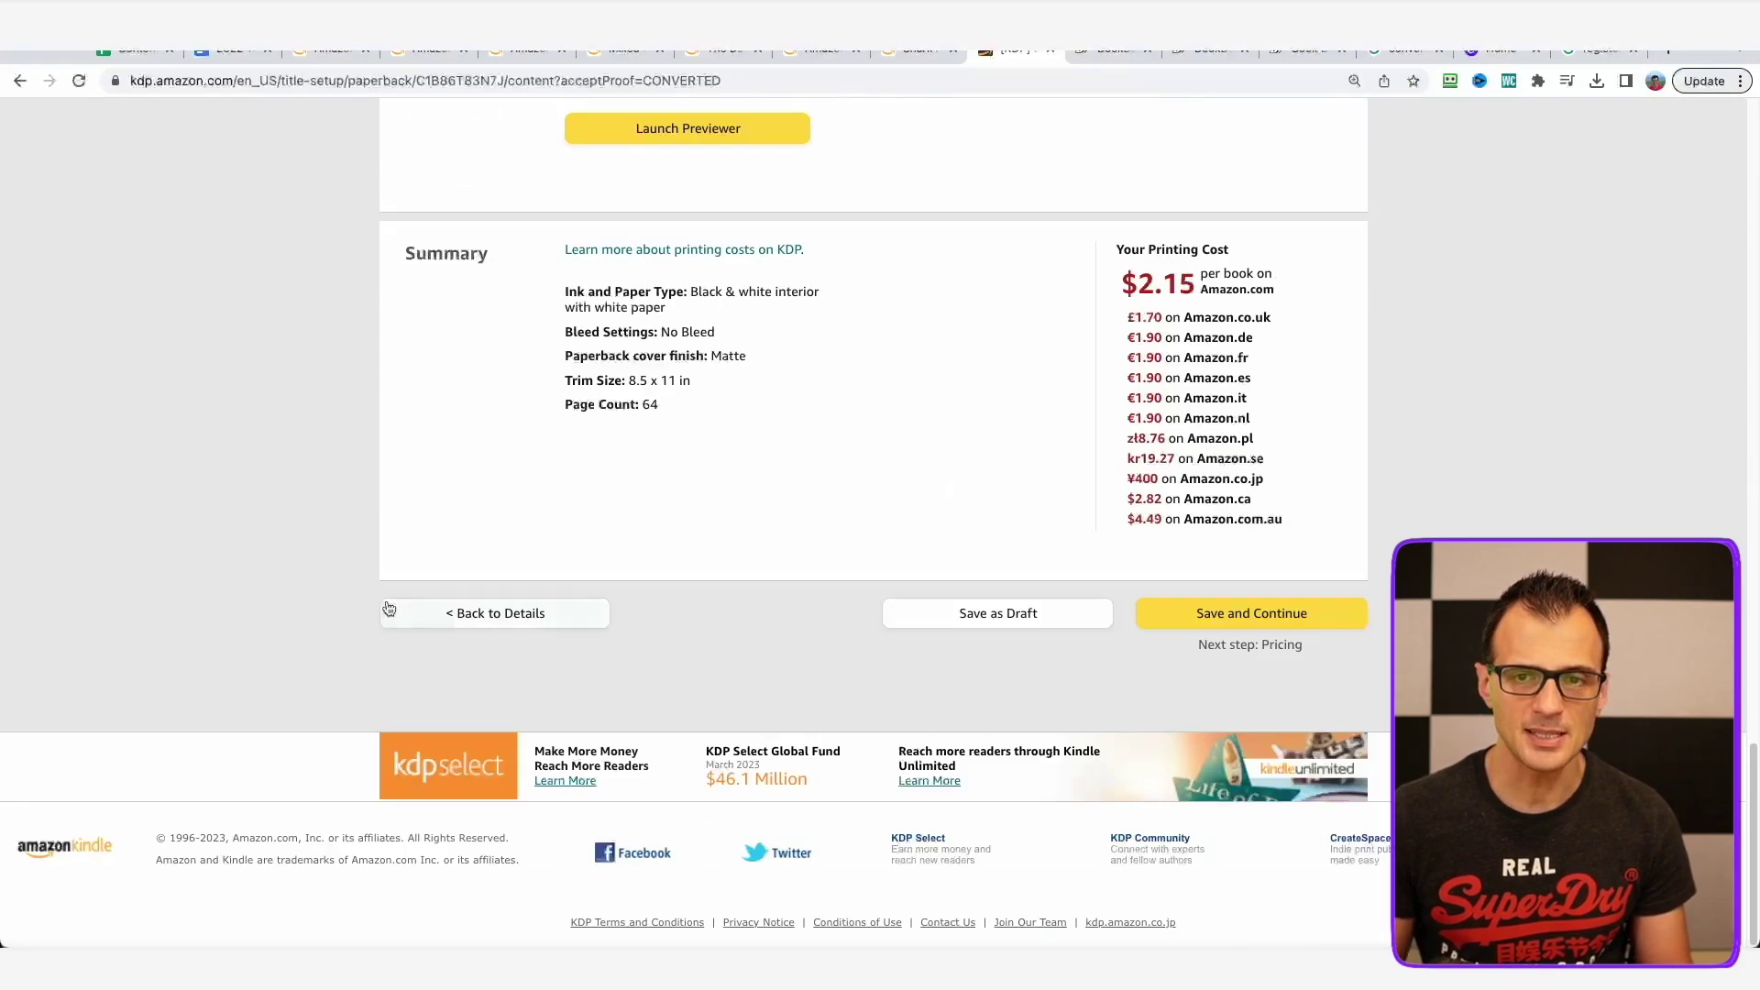
pyautogui.scroll(3, 384, 547)
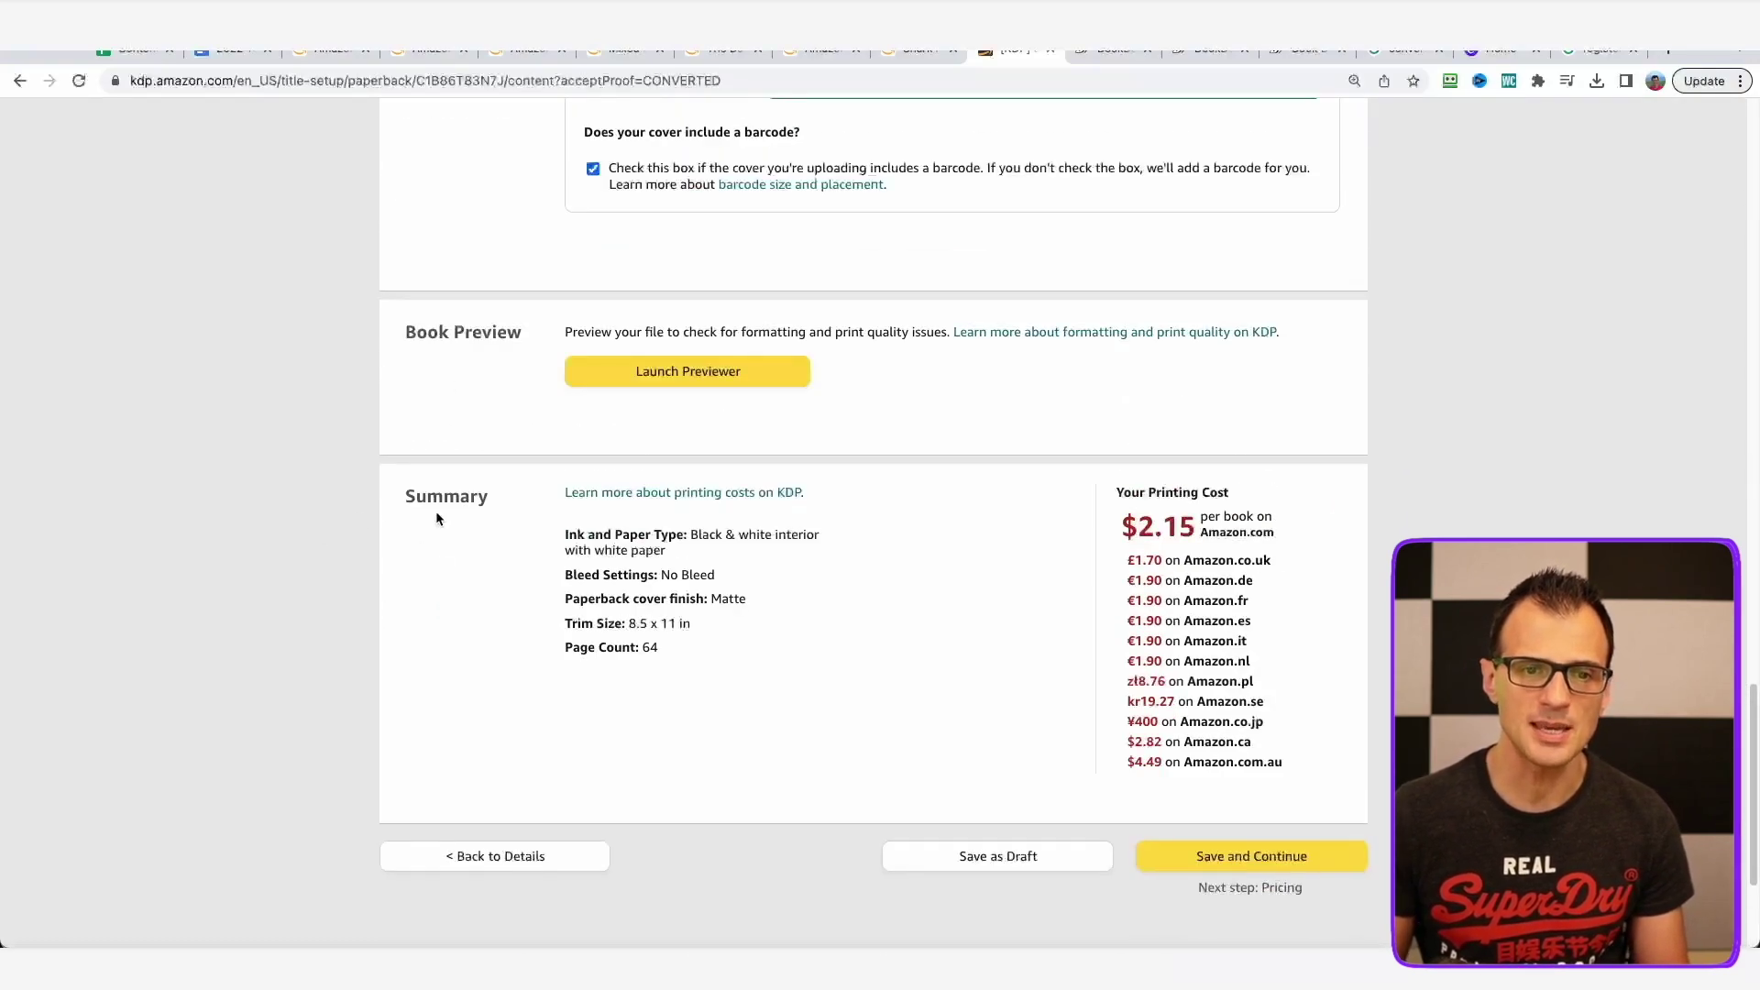
pyautogui.scroll(-3, 437, 519)
pyautogui.moveTo(1126, 262); pyautogui.dragTo(1226, 261)
pyautogui.click(1390, 354)
pyautogui.moveTo(1336, 545); pyautogui.dragTo(1096, 306)
pyautogui.scroll(-1, 1009, 412)
pyautogui.click(1263, 509)
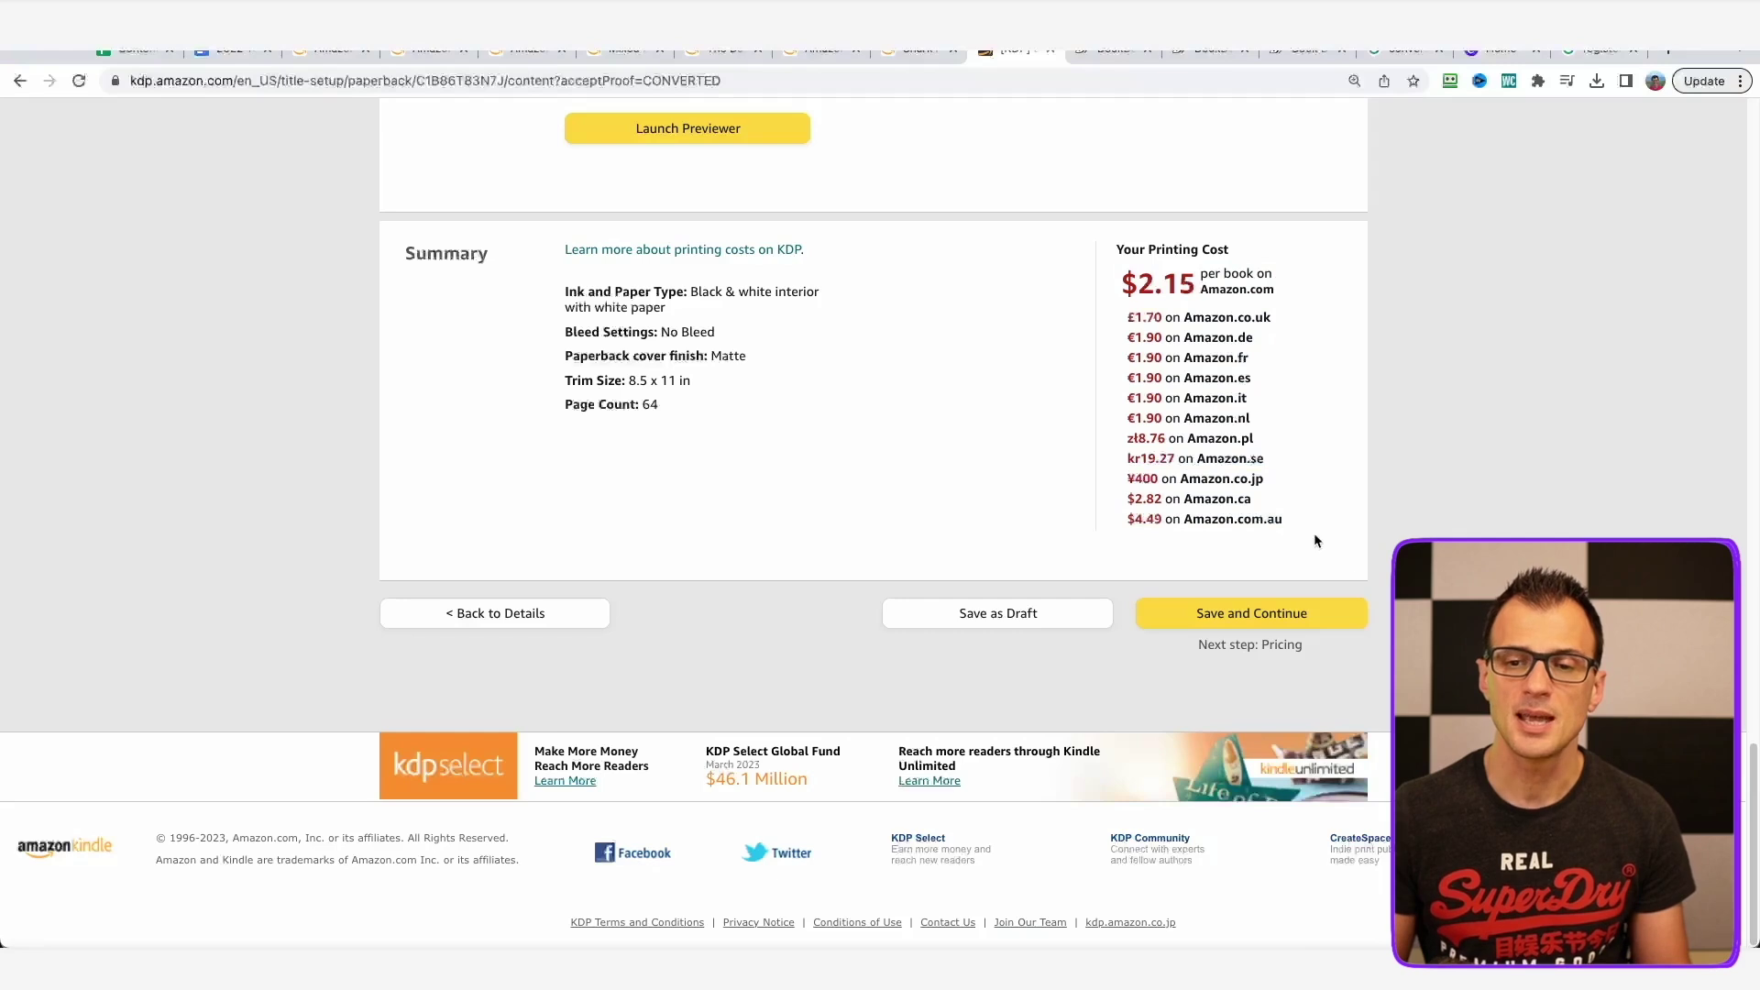
pyautogui.moveTo(1307, 520); pyautogui.dragTo(888, 245)
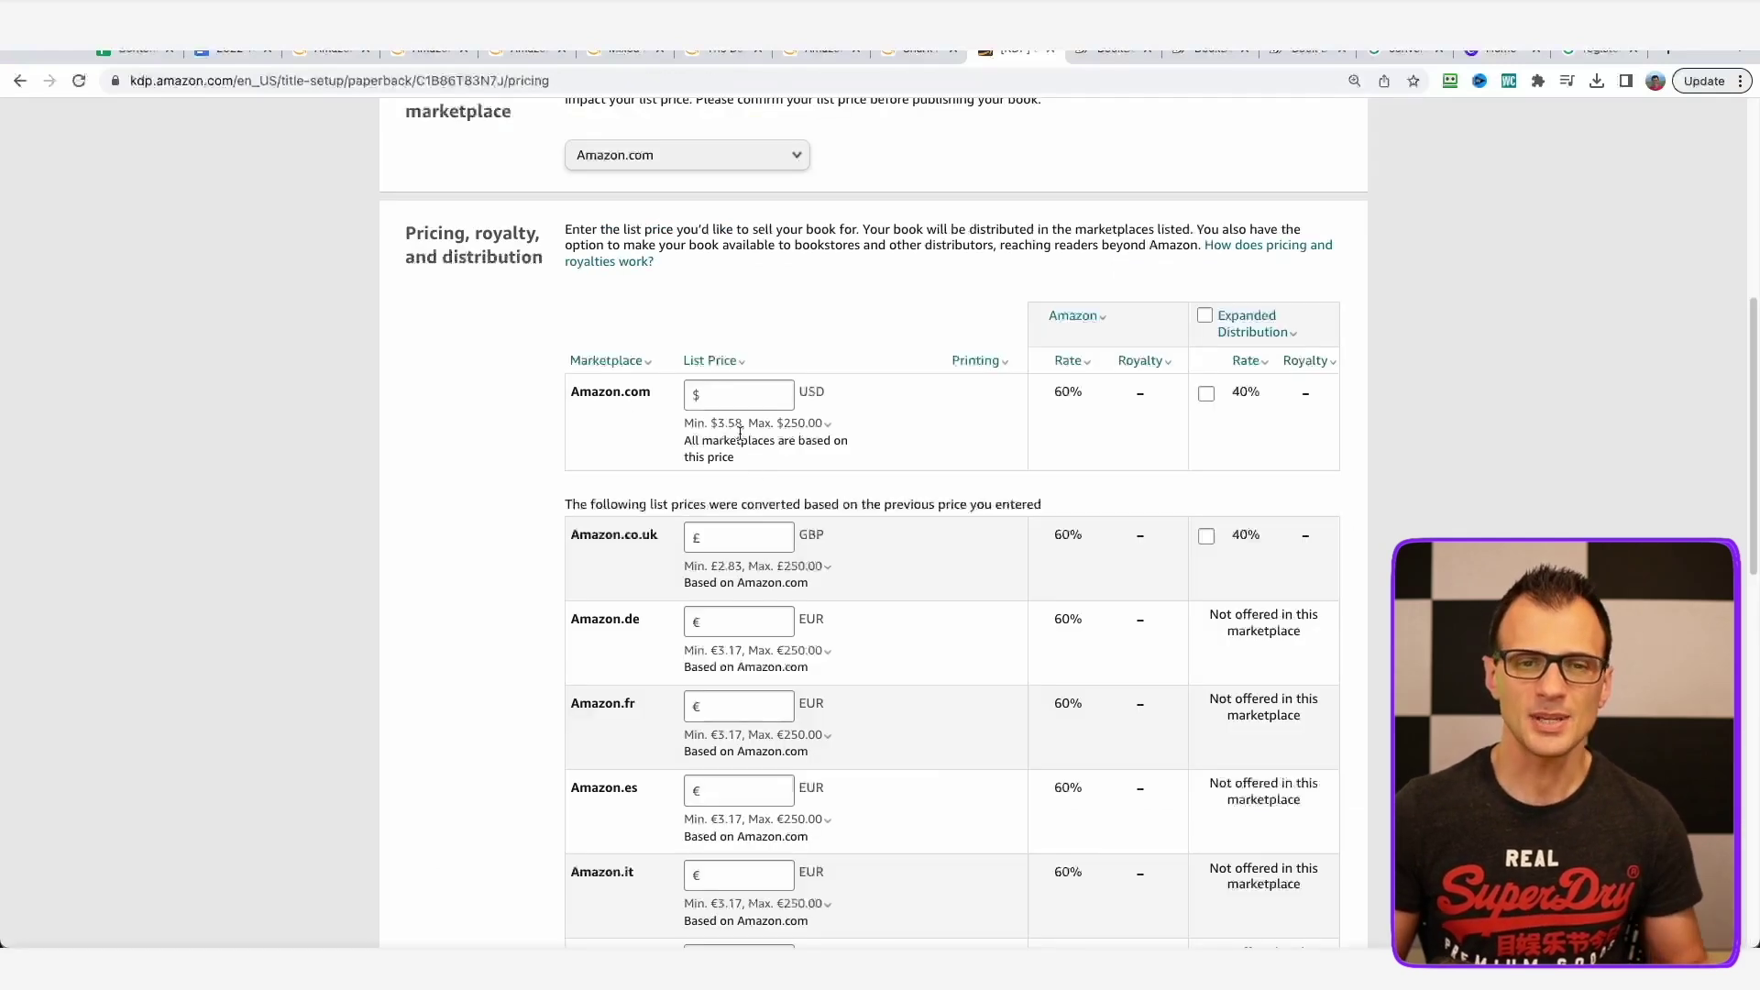
# Try a list price of 4.99 USD for Amazon.com and check the resulting royalty.
pyautogui.click(723, 360)
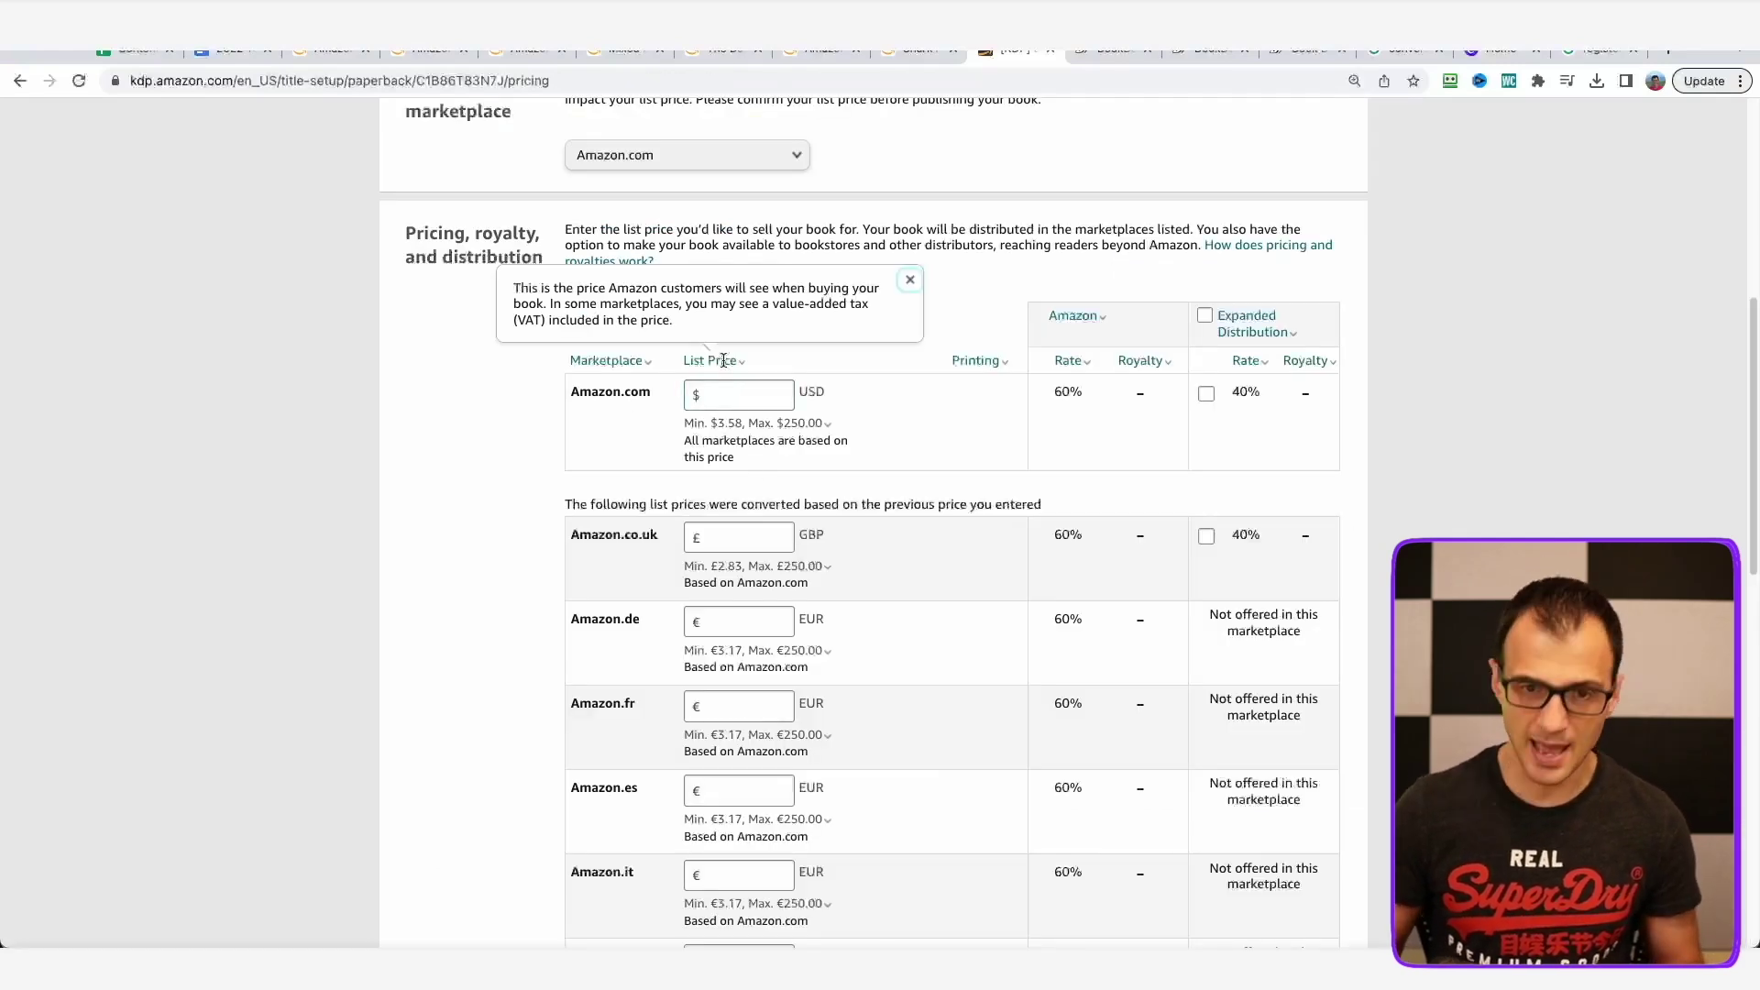
pyautogui.click(705, 395)
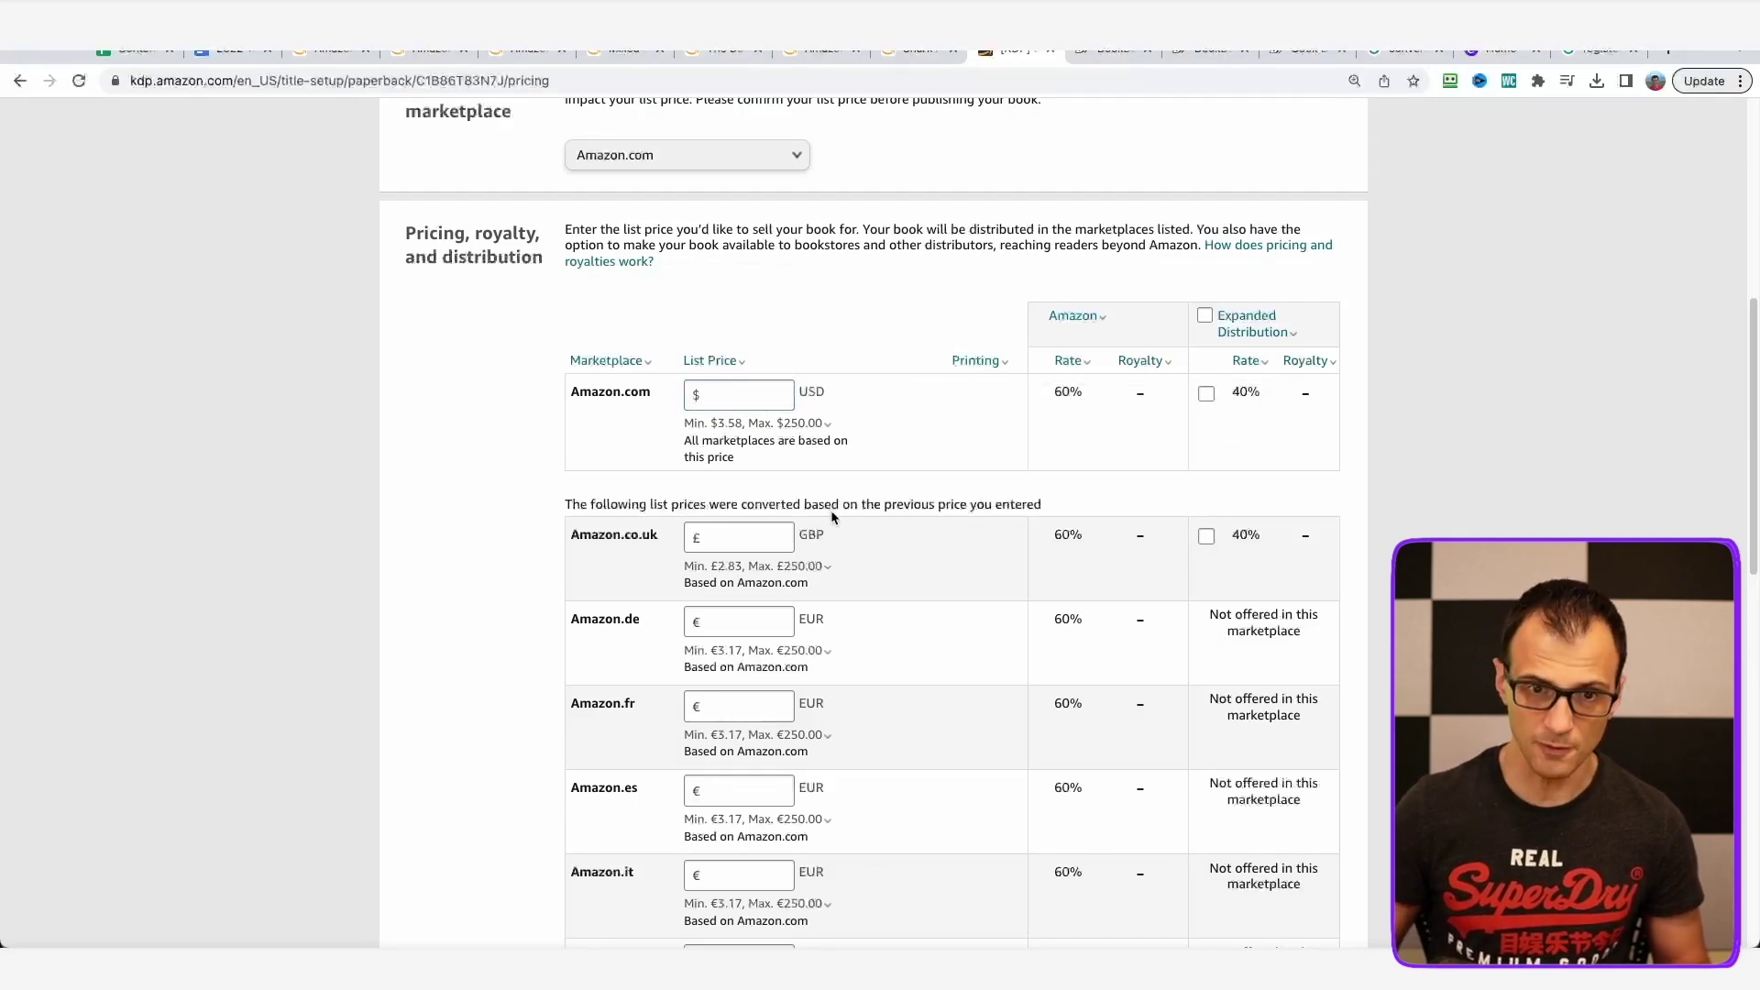
pyautogui.click(738, 395)
pyautogui.write('4.99')
pyautogui.scroll(-2, 525, 494)
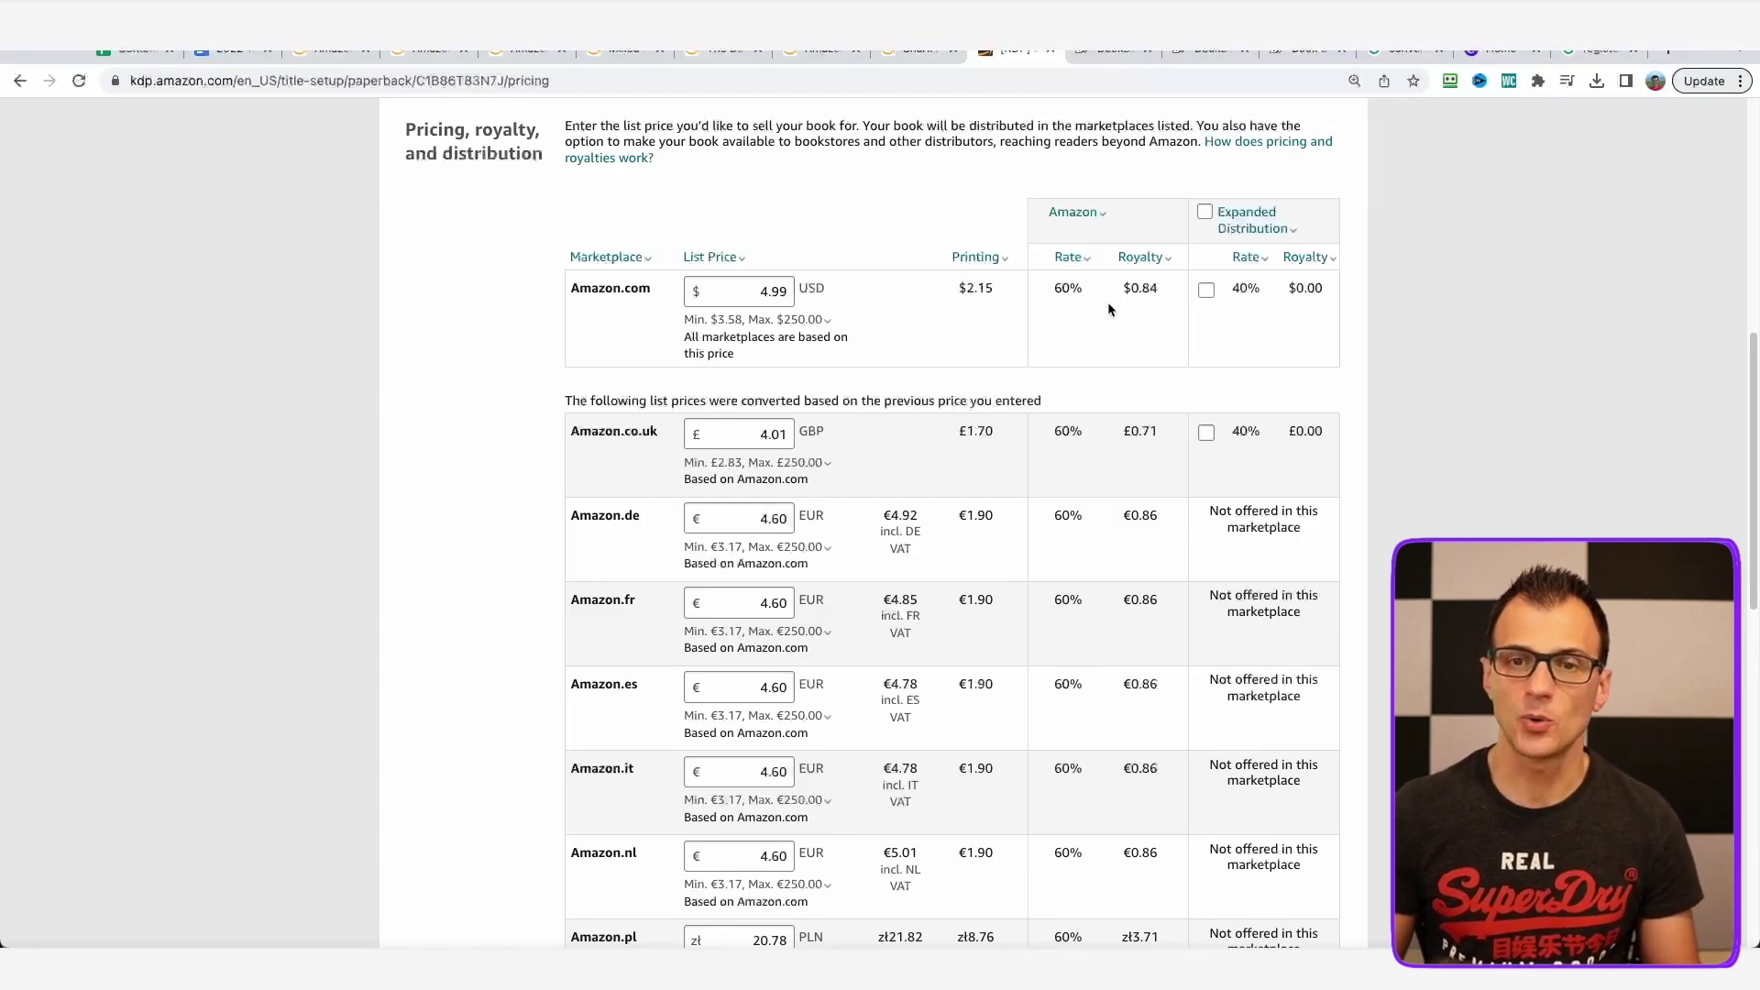
pyautogui.moveTo(1083, 289); pyautogui.dragTo(1043, 339)
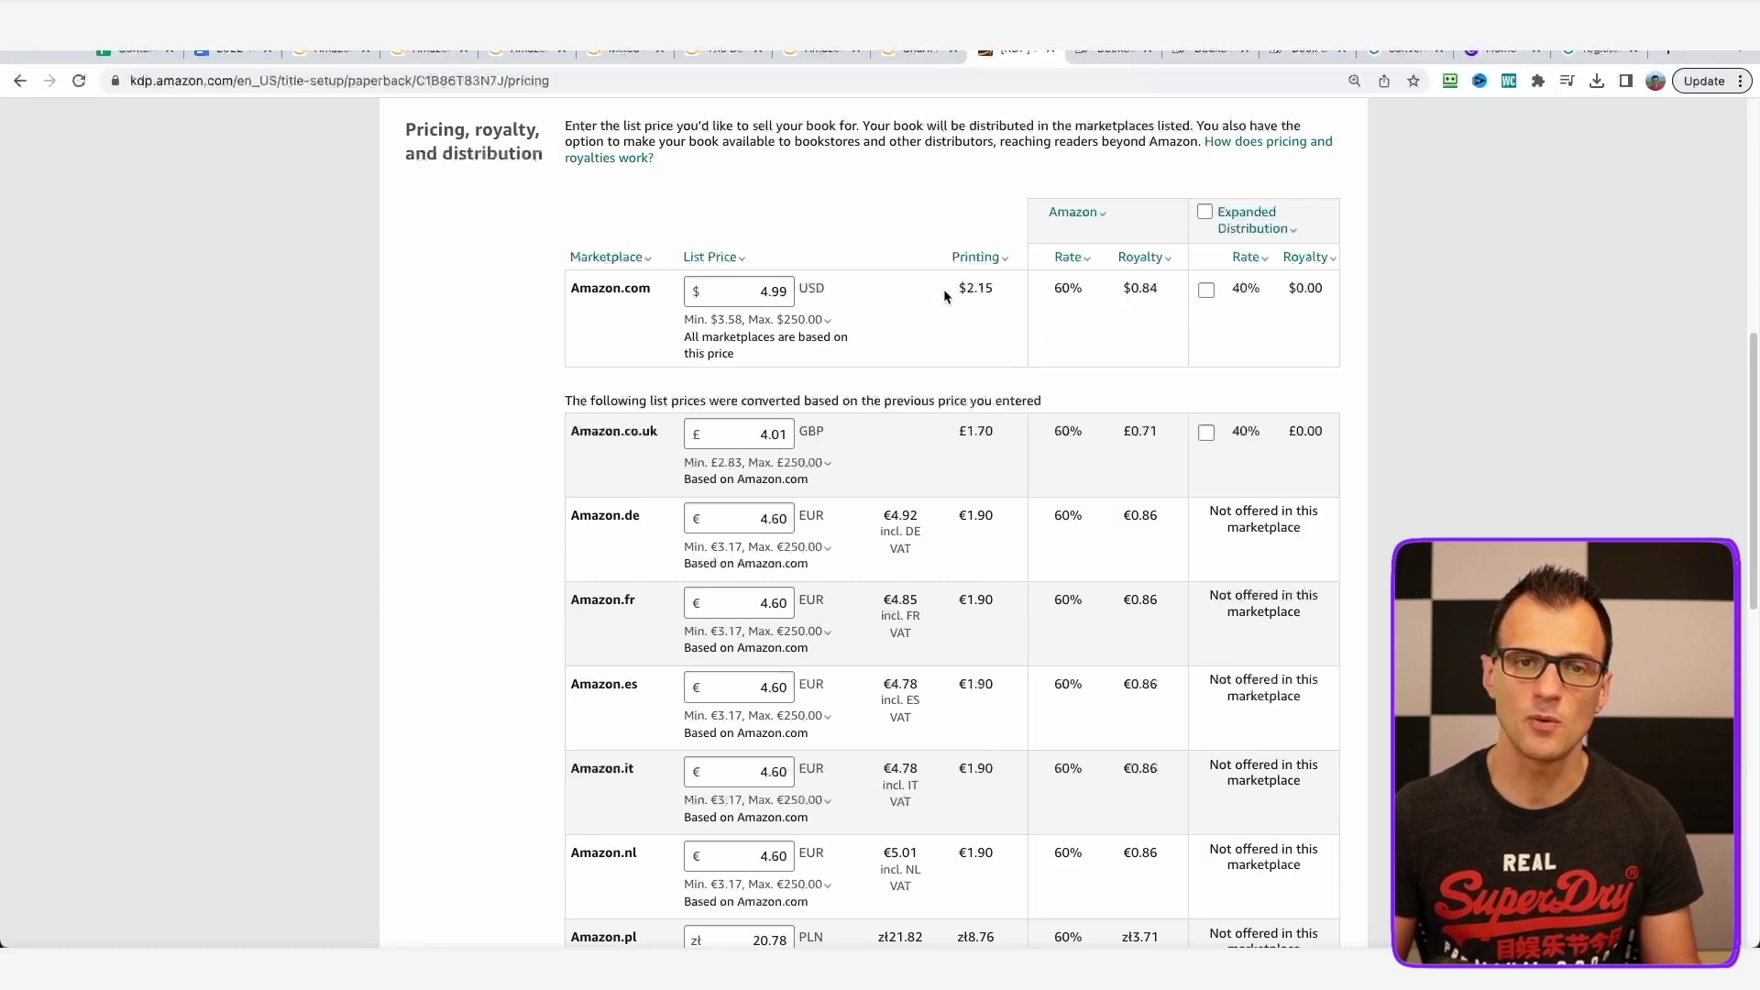
# Try a list price of 6.99 USD for Amazon.com and compare the royalty.
pyautogui.doubleClick(768, 291)
pyautogui.write('6.99')
pyautogui.click(972, 142)
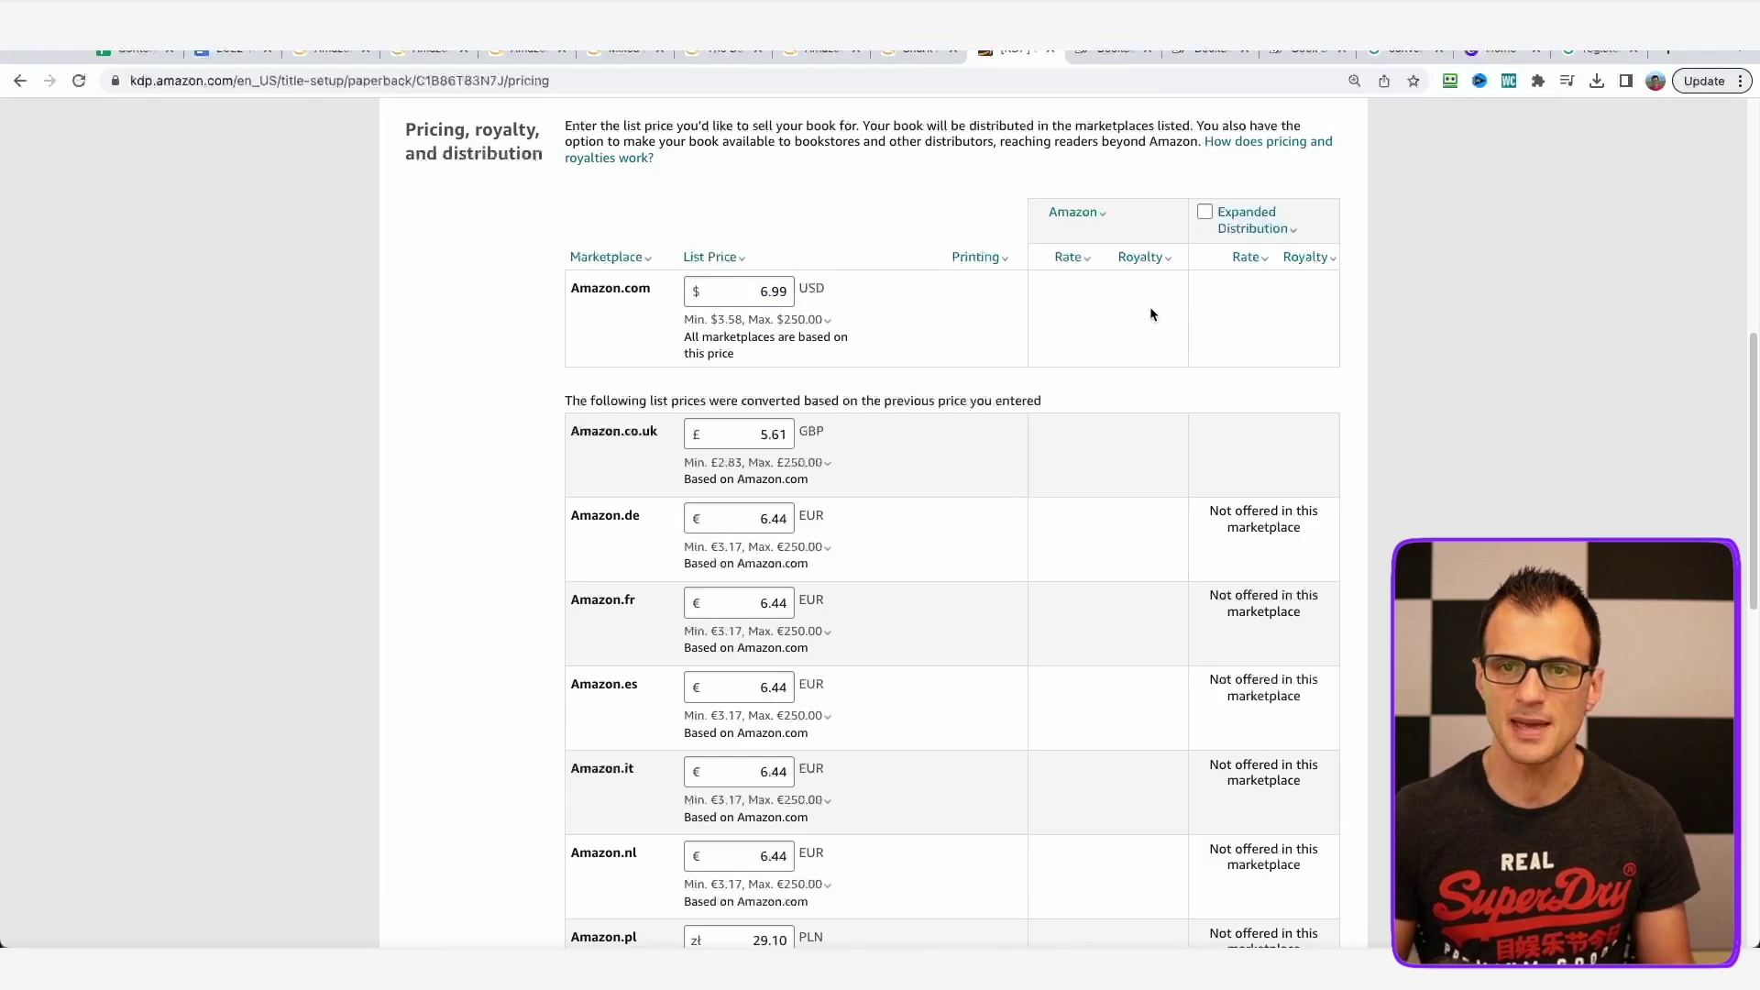
pyautogui.moveTo(1131, 290); pyautogui.dragTo(1173, 296)
# Set the Amazon.com list price to 5.99 USD and look over the converted prices for the other marketplaces.
pyautogui.click(770, 290)
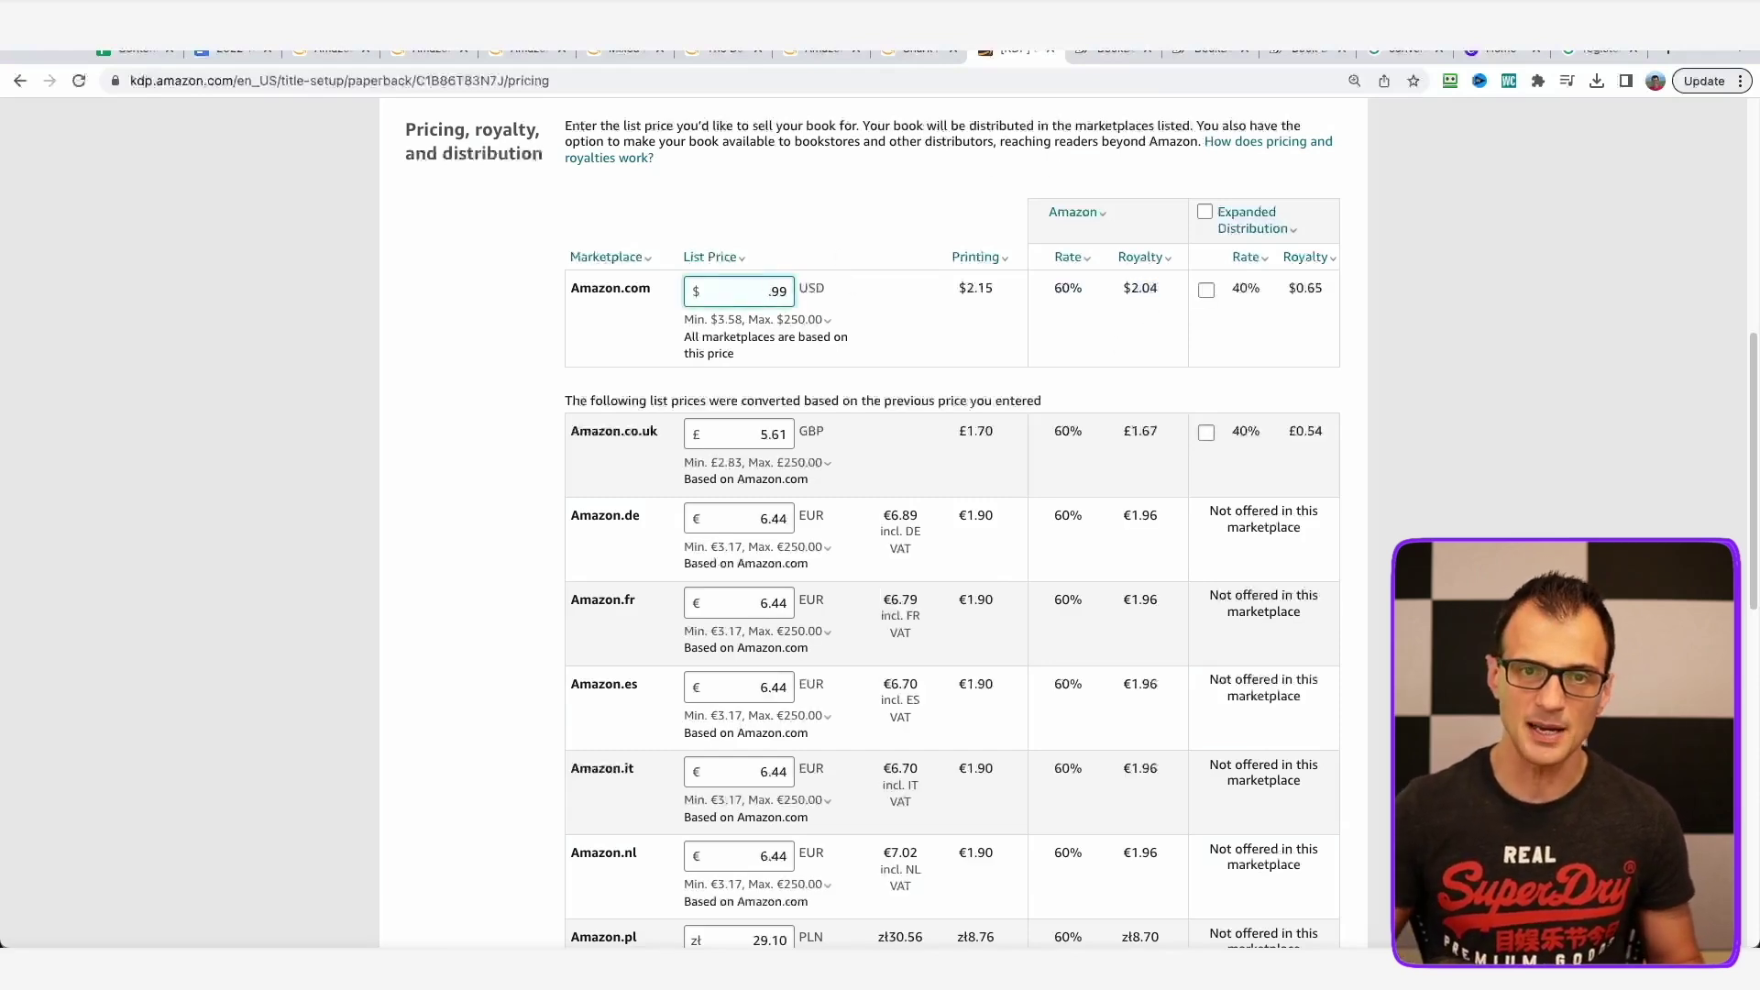
pyautogui.write('5')
pyautogui.click(1172, 338)
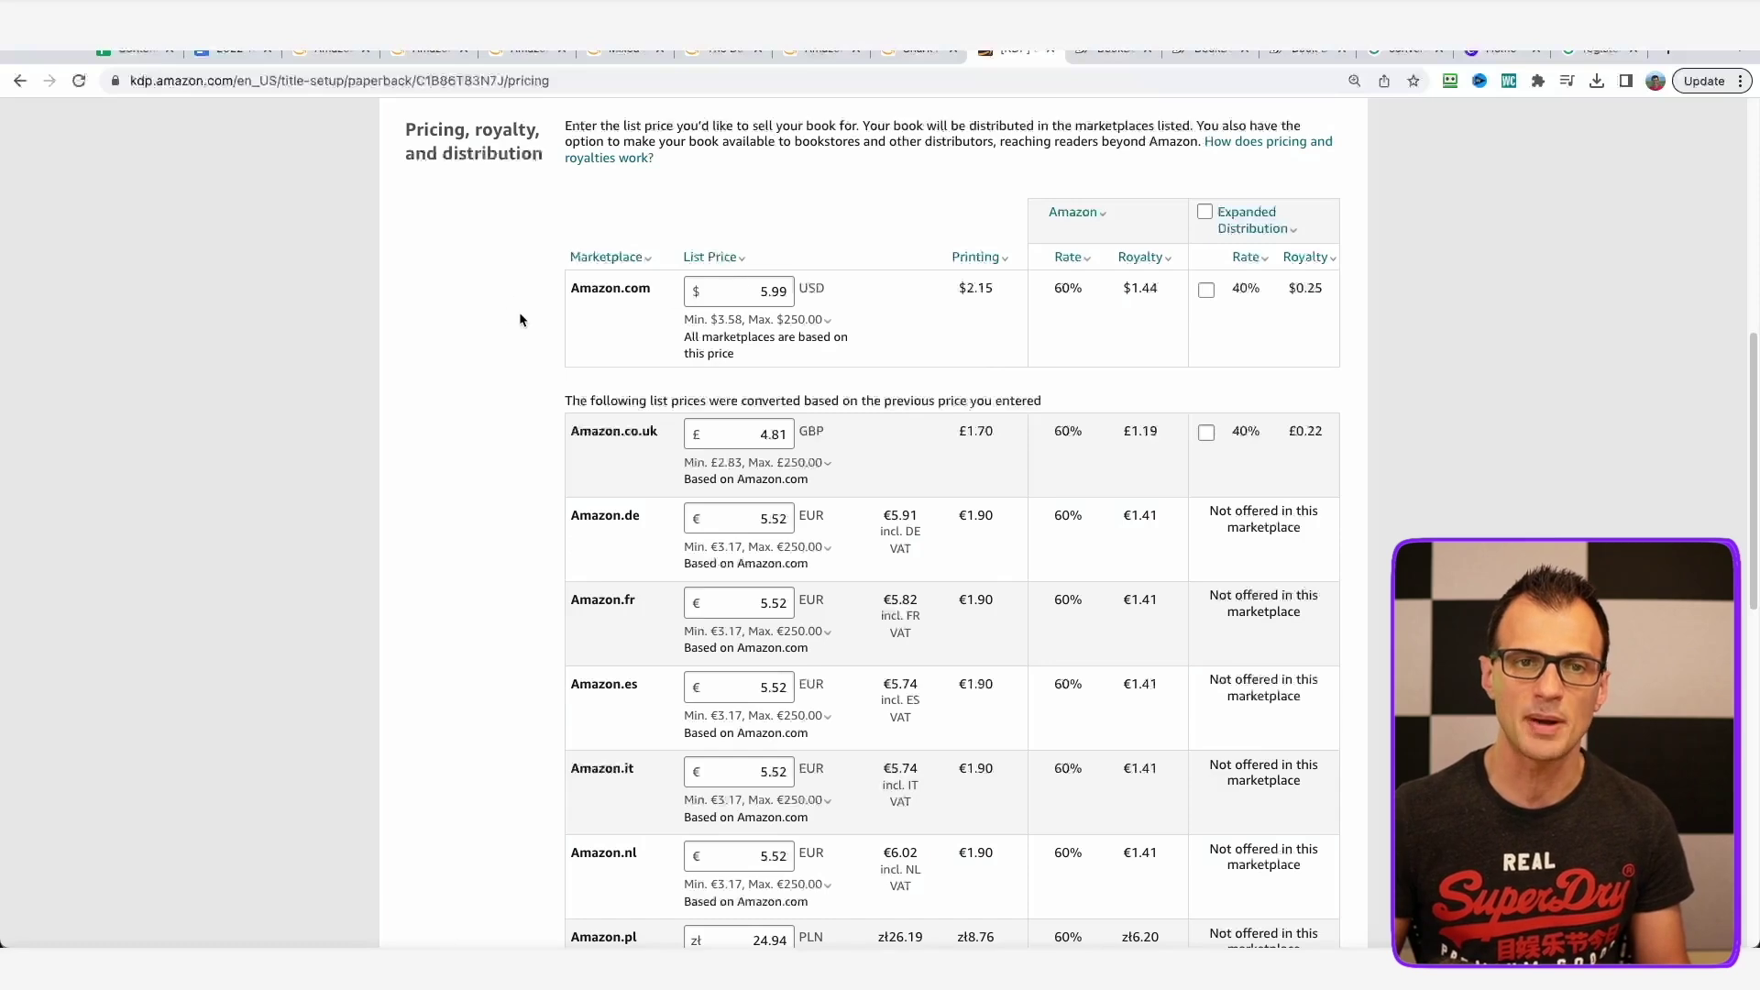
pyautogui.scroll(3, 518, 319)
pyautogui.scroll(-3, 533, 583)
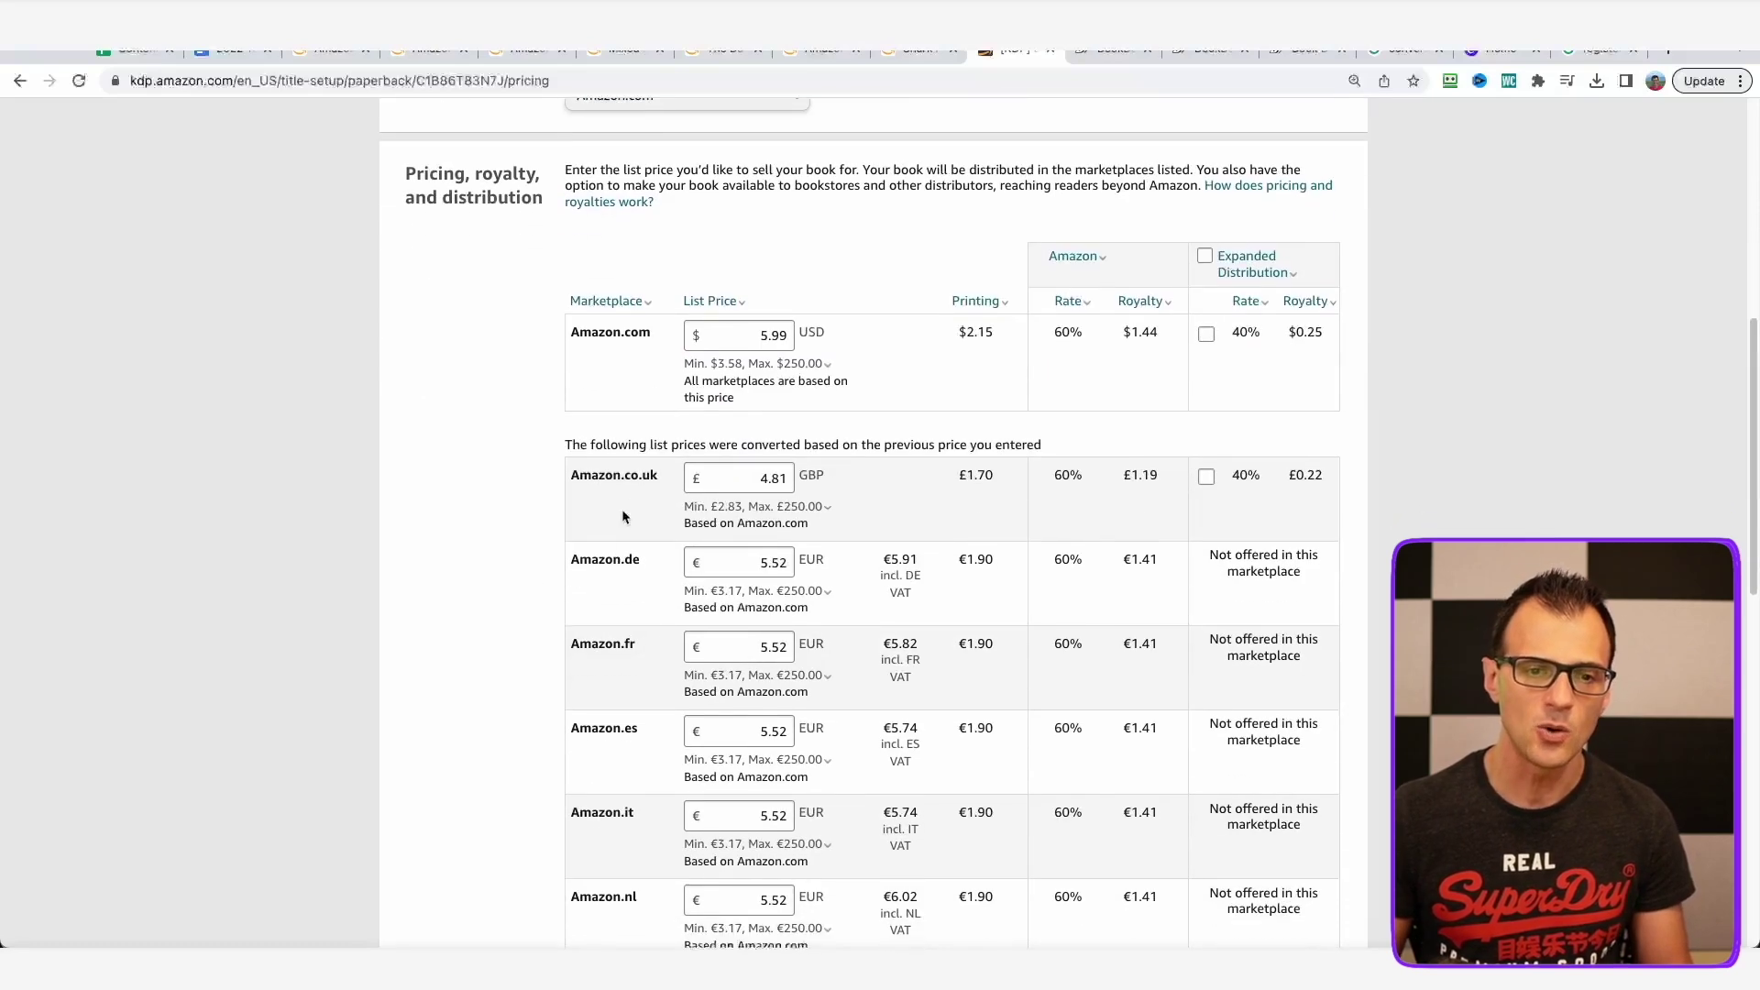
pyautogui.scroll(-3, 608, 550)
pyautogui.scroll(-3, 641, 568)
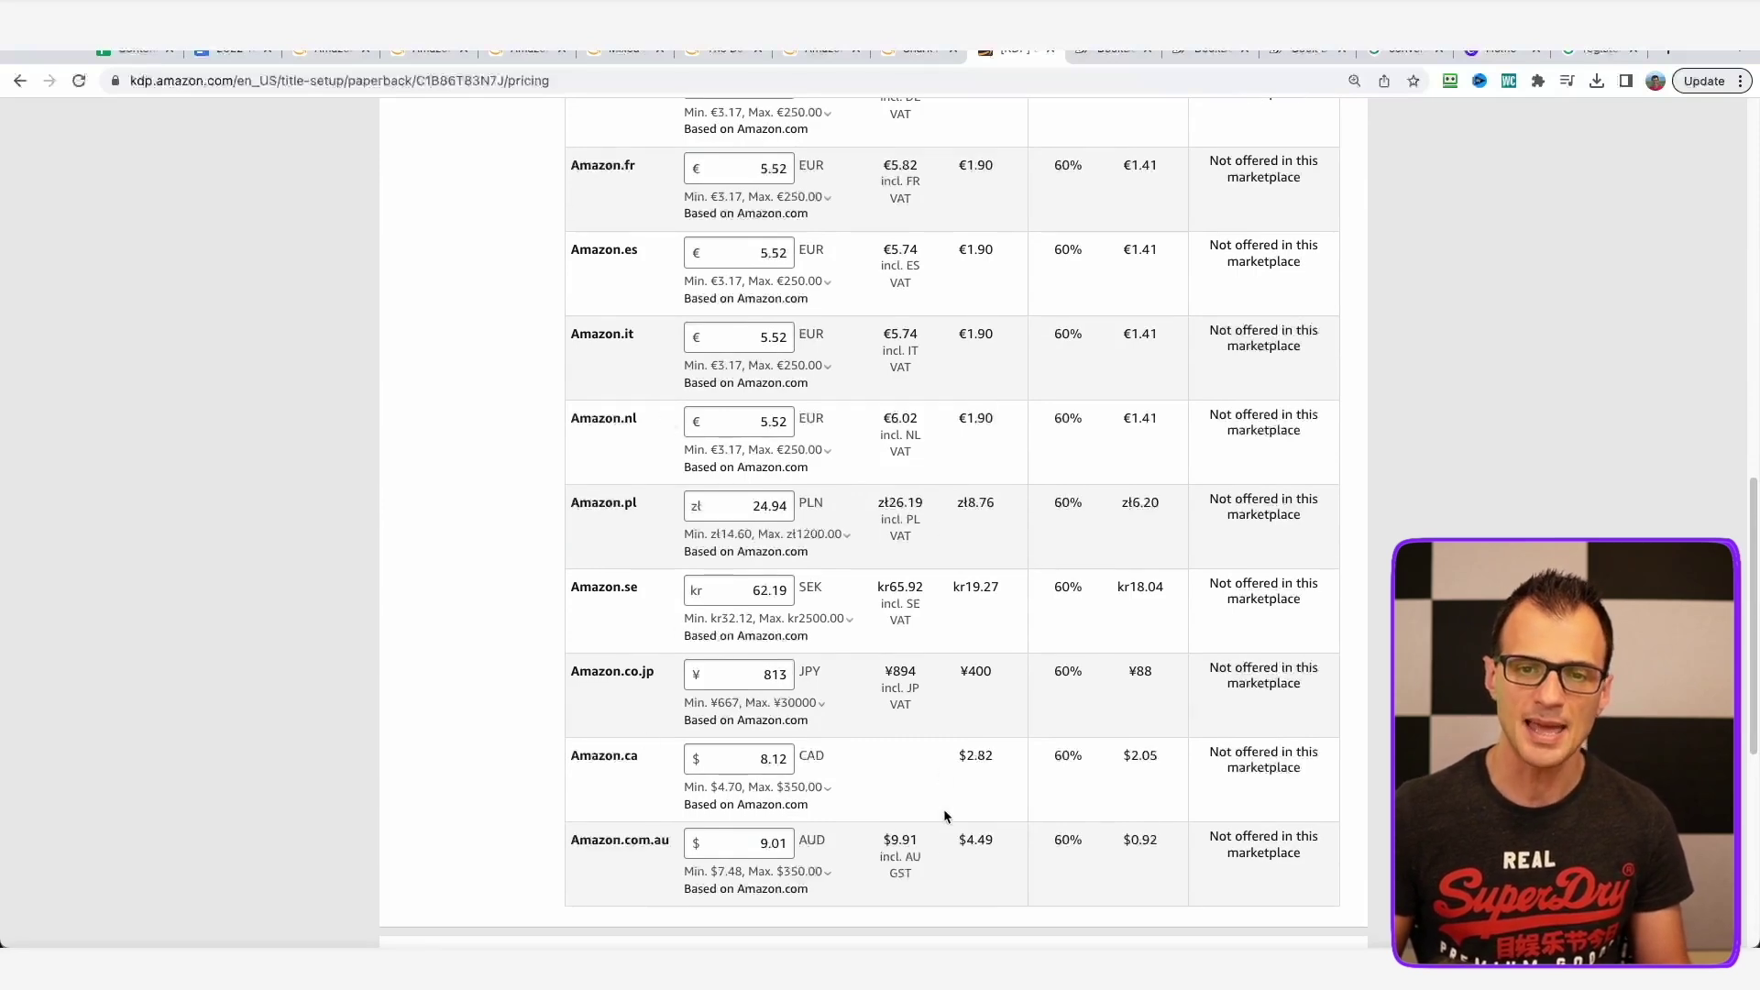
# Set the Amazon.com list price to 5.49 USD and check the resulting royalty.
pyautogui.scroll(10, 1010, 730)
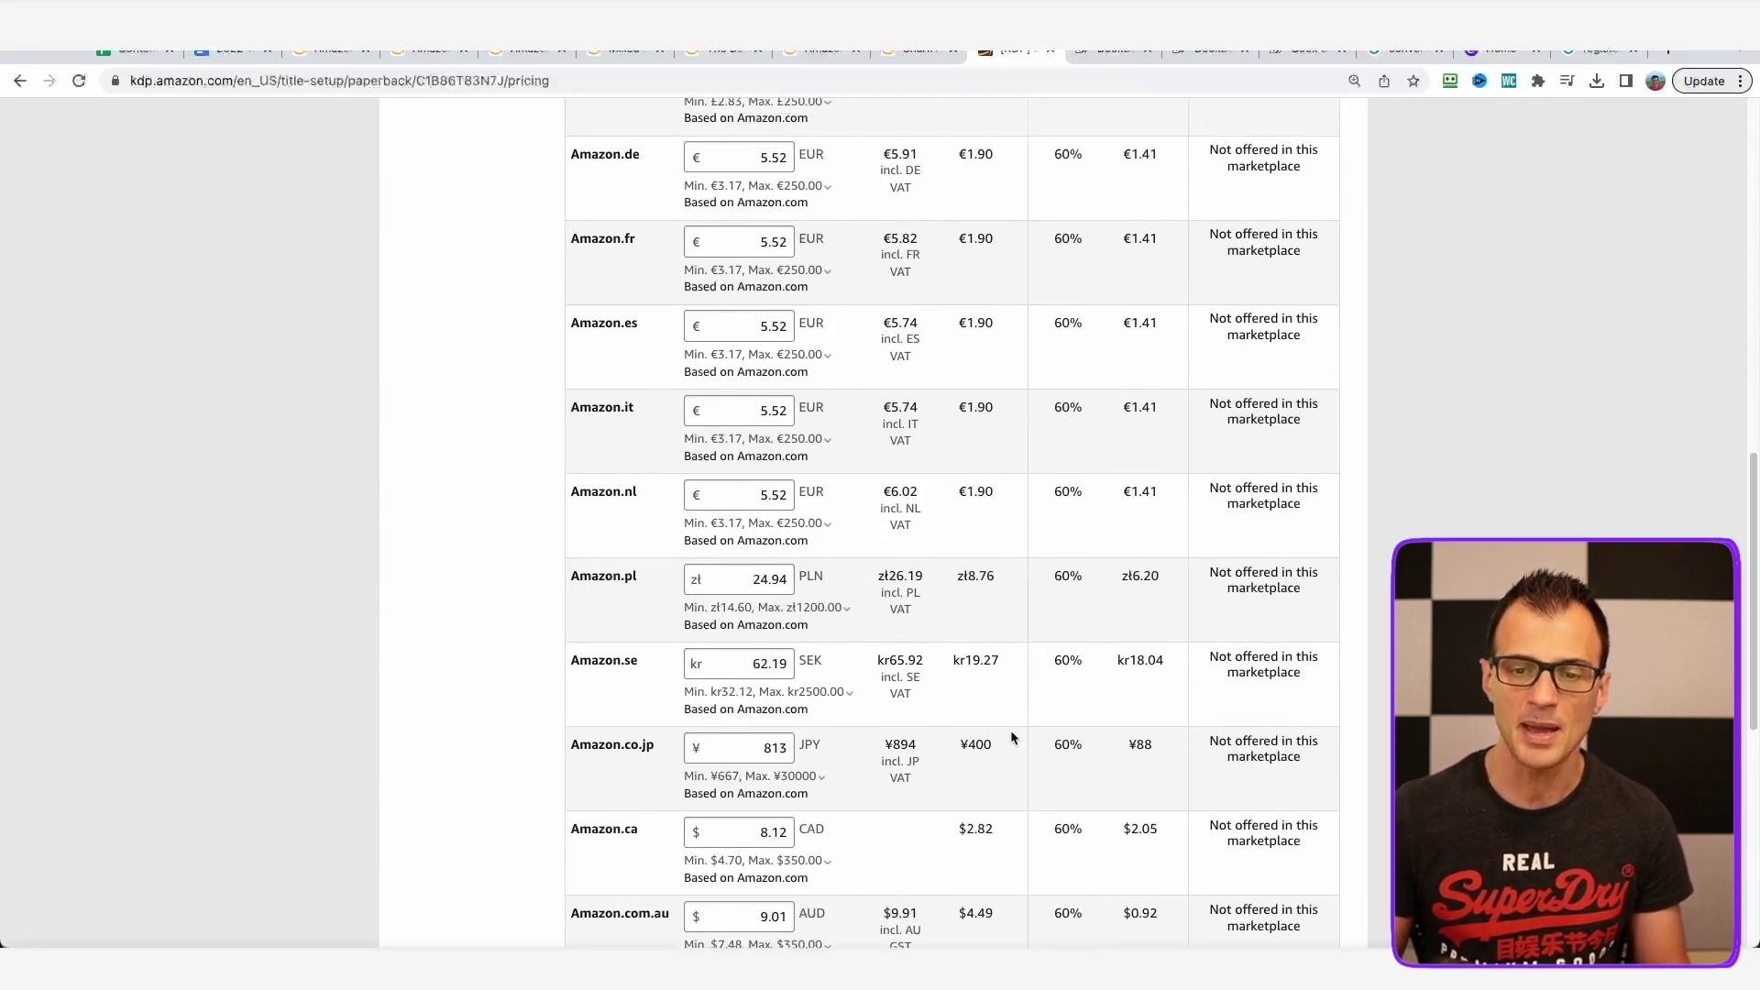
pyautogui.scroll(-3, 1023, 693)
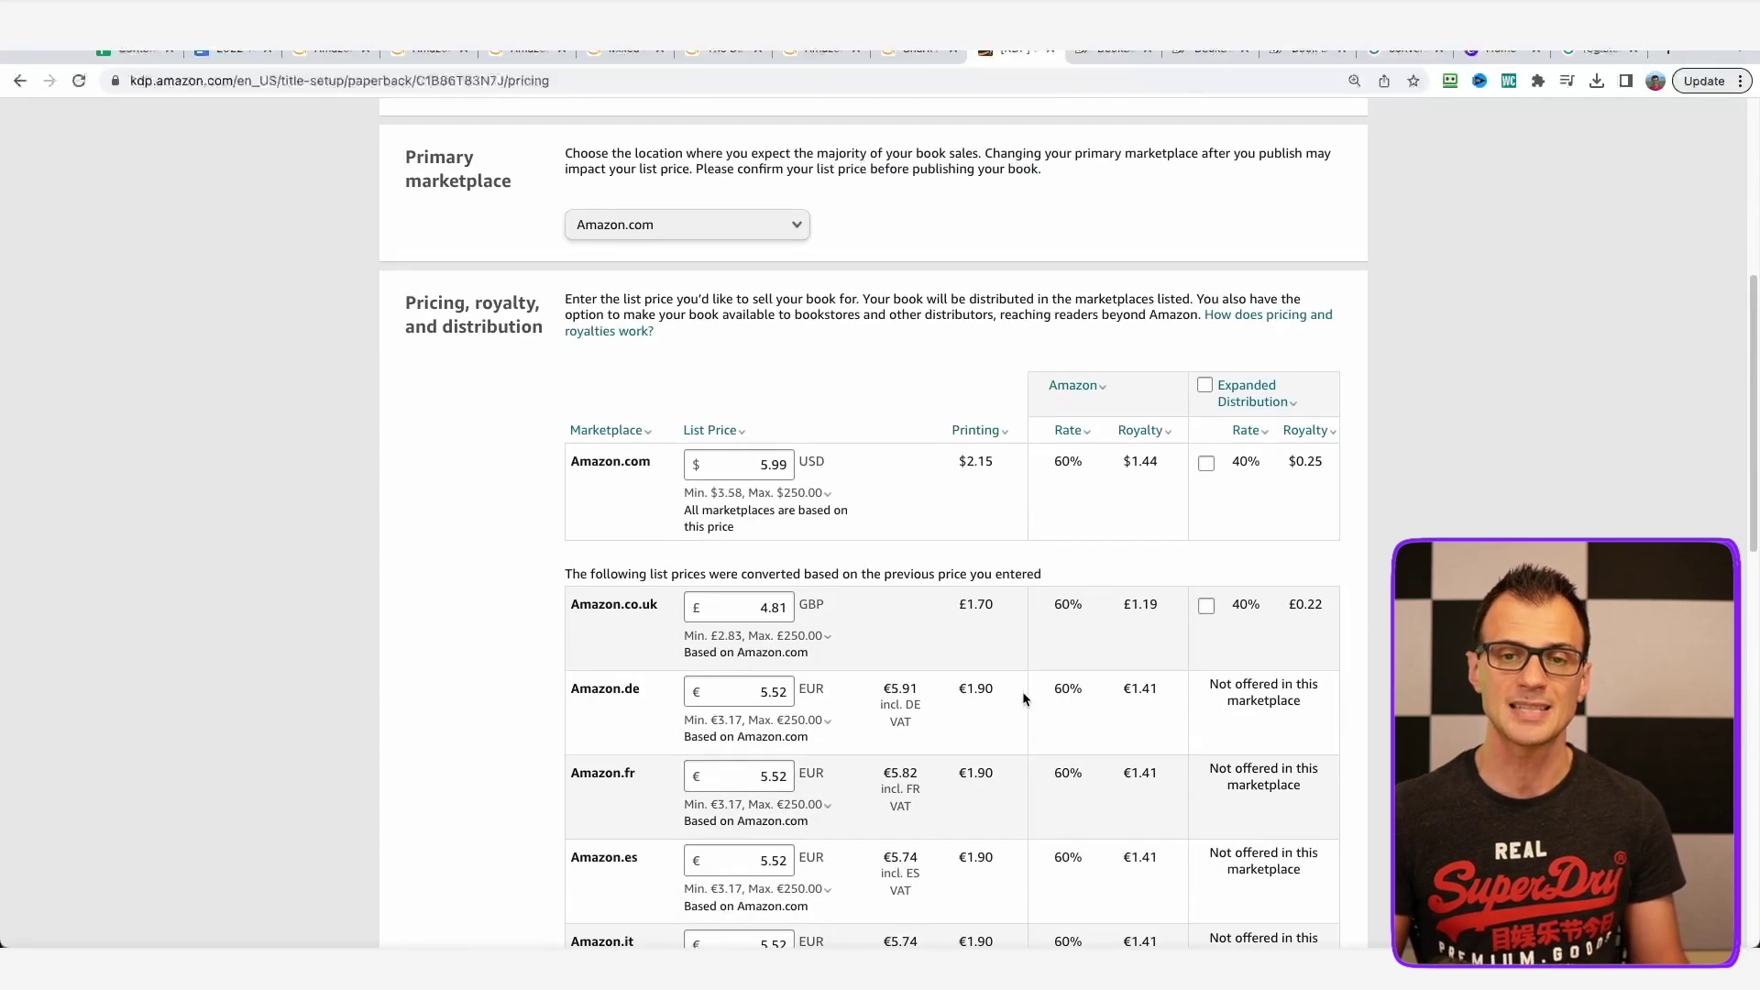
pyautogui.click(759, 465)
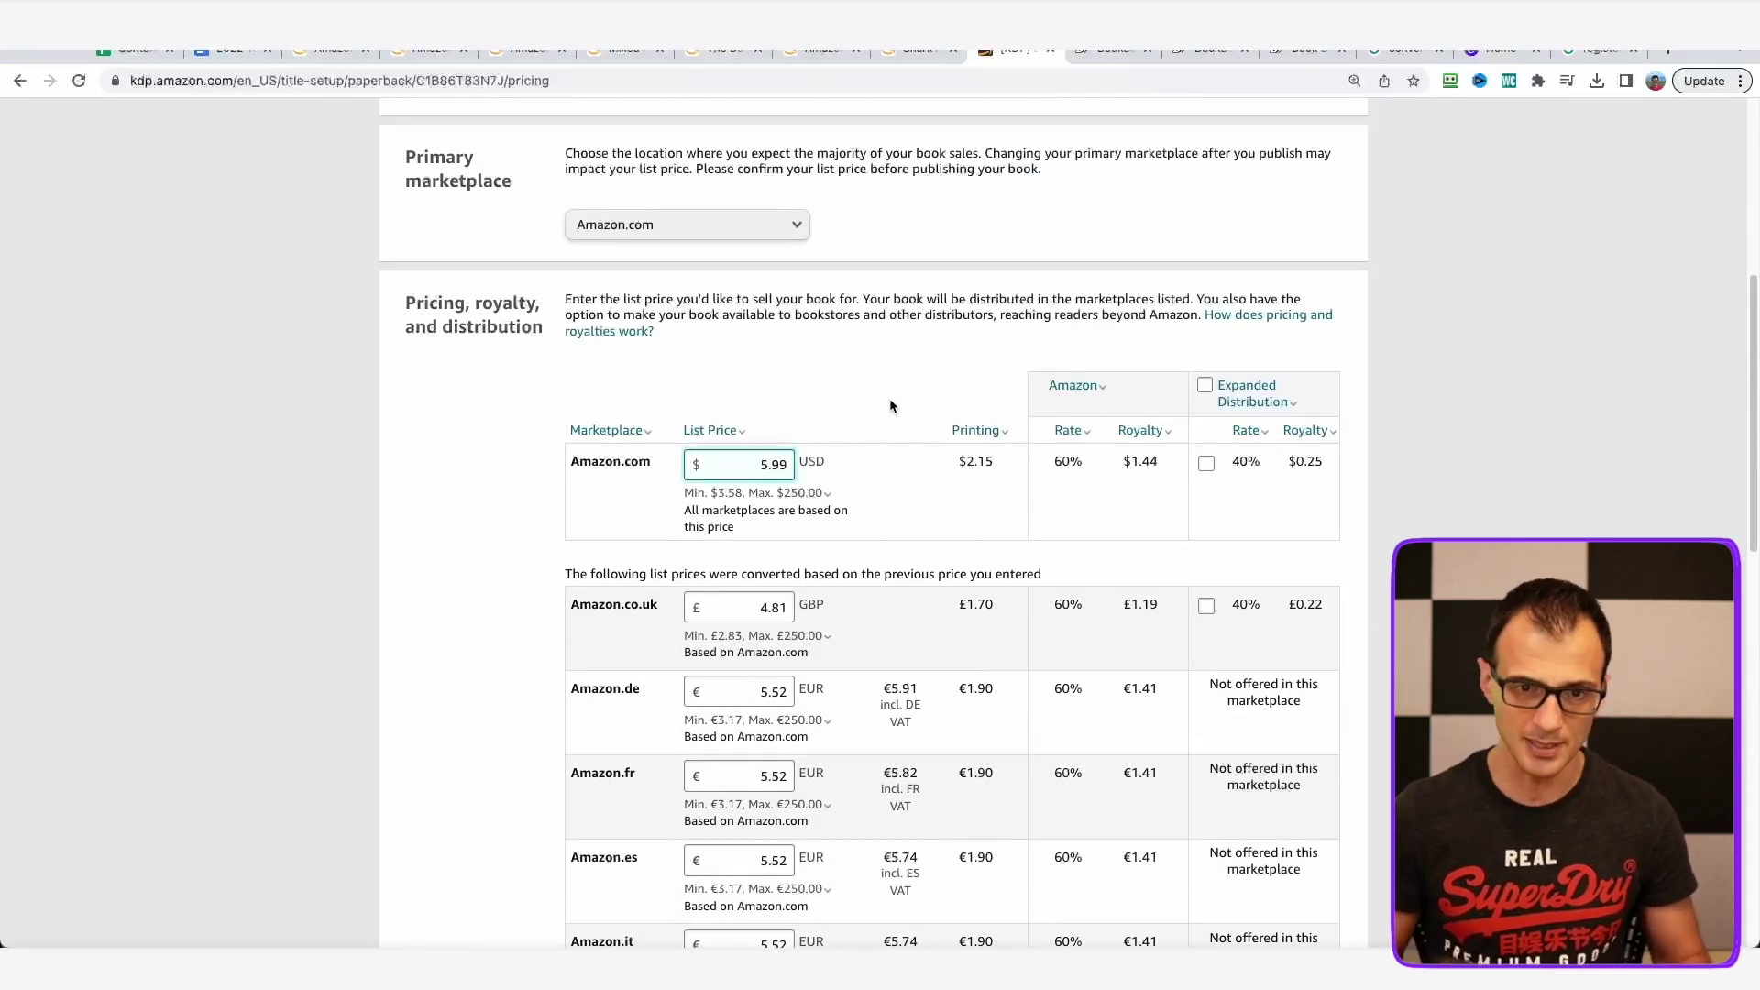
pyautogui.click(778, 465)
pyautogui.press('BackSpace')
pyautogui.write('4')
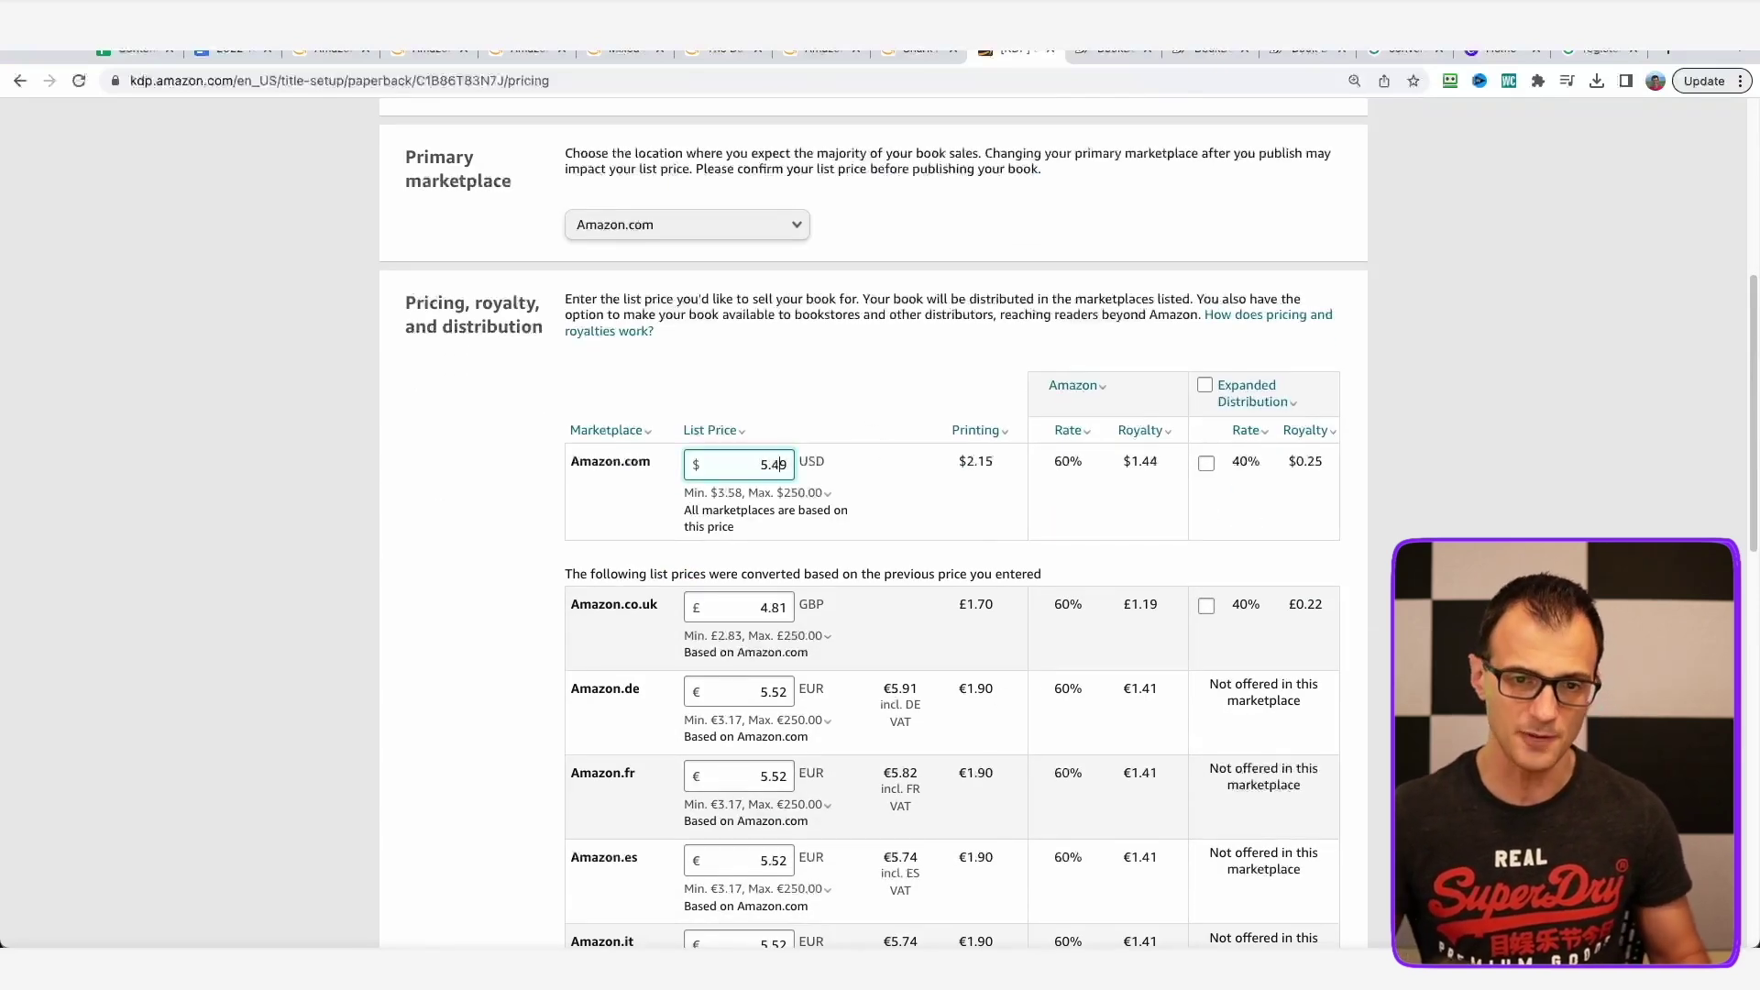
pyautogui.click(378, 522)
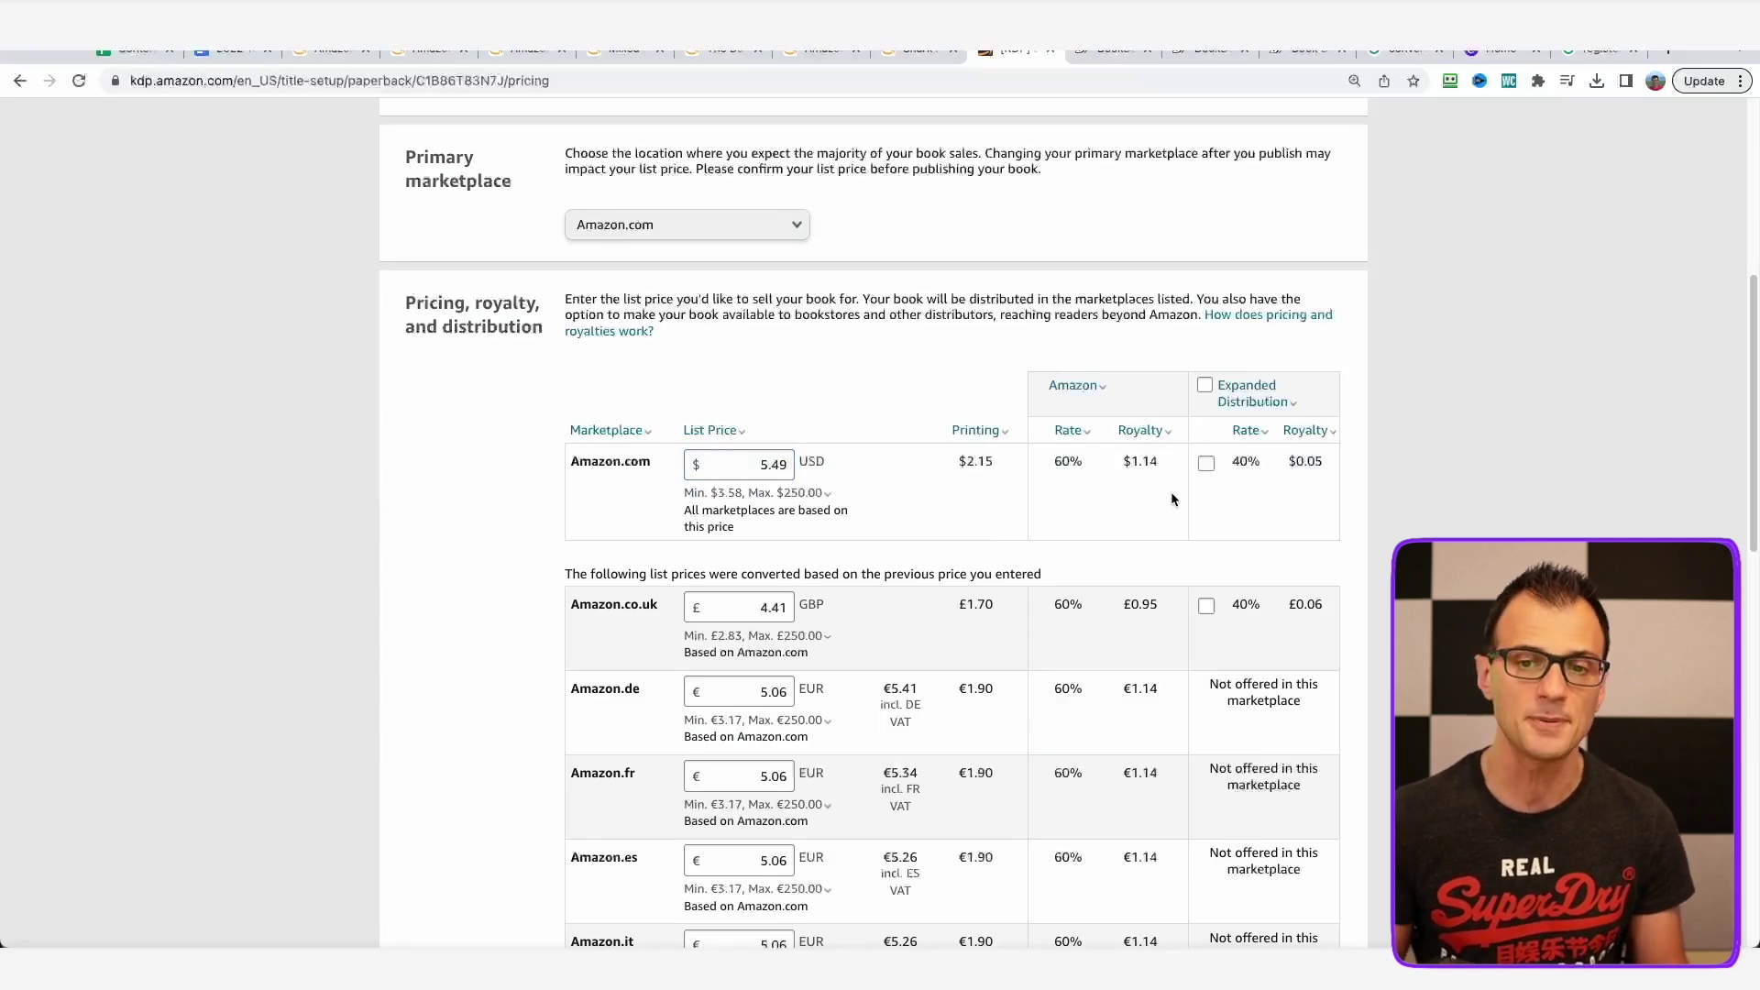
pyautogui.moveTo(1123, 461); pyautogui.dragTo(1169, 464)
pyautogui.click(914, 350)
# Review the remaining marketplace prices, the terms and conditions, and the proof and publishing options at the end of the pricing page.
pyautogui.scroll(-1, 883, 394)
pyautogui.scroll(-12, 885, 400)
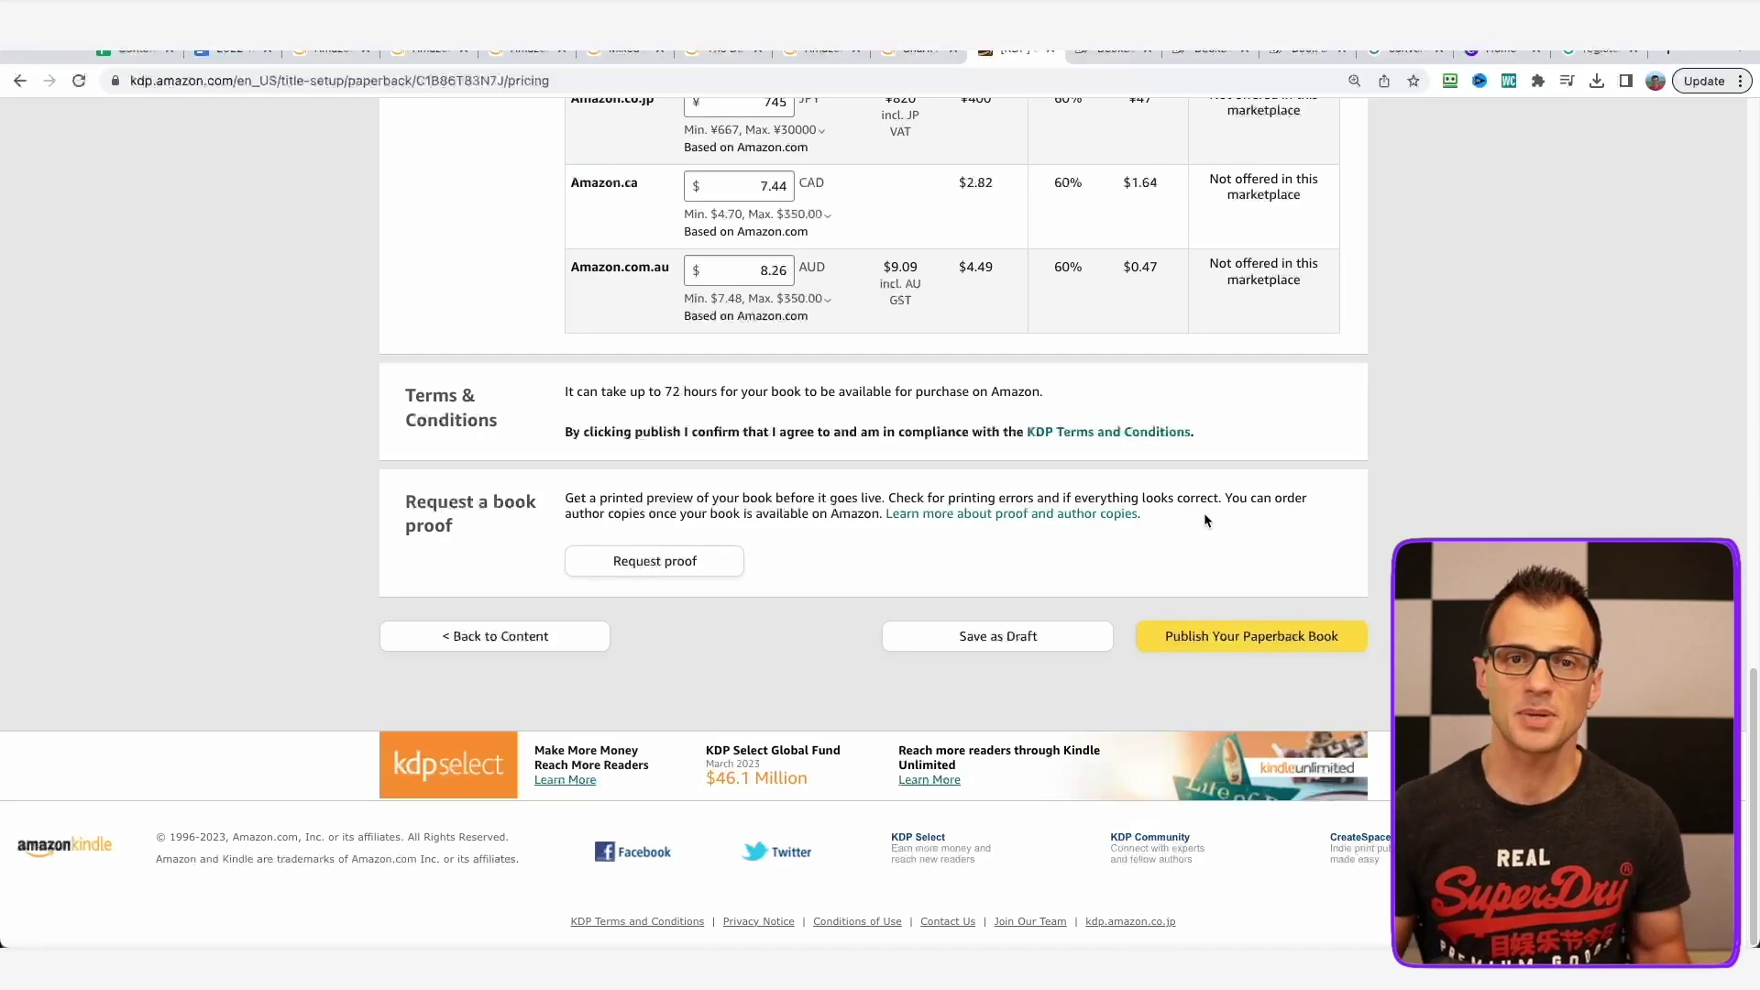
pyautogui.scroll(1, 818, 456)
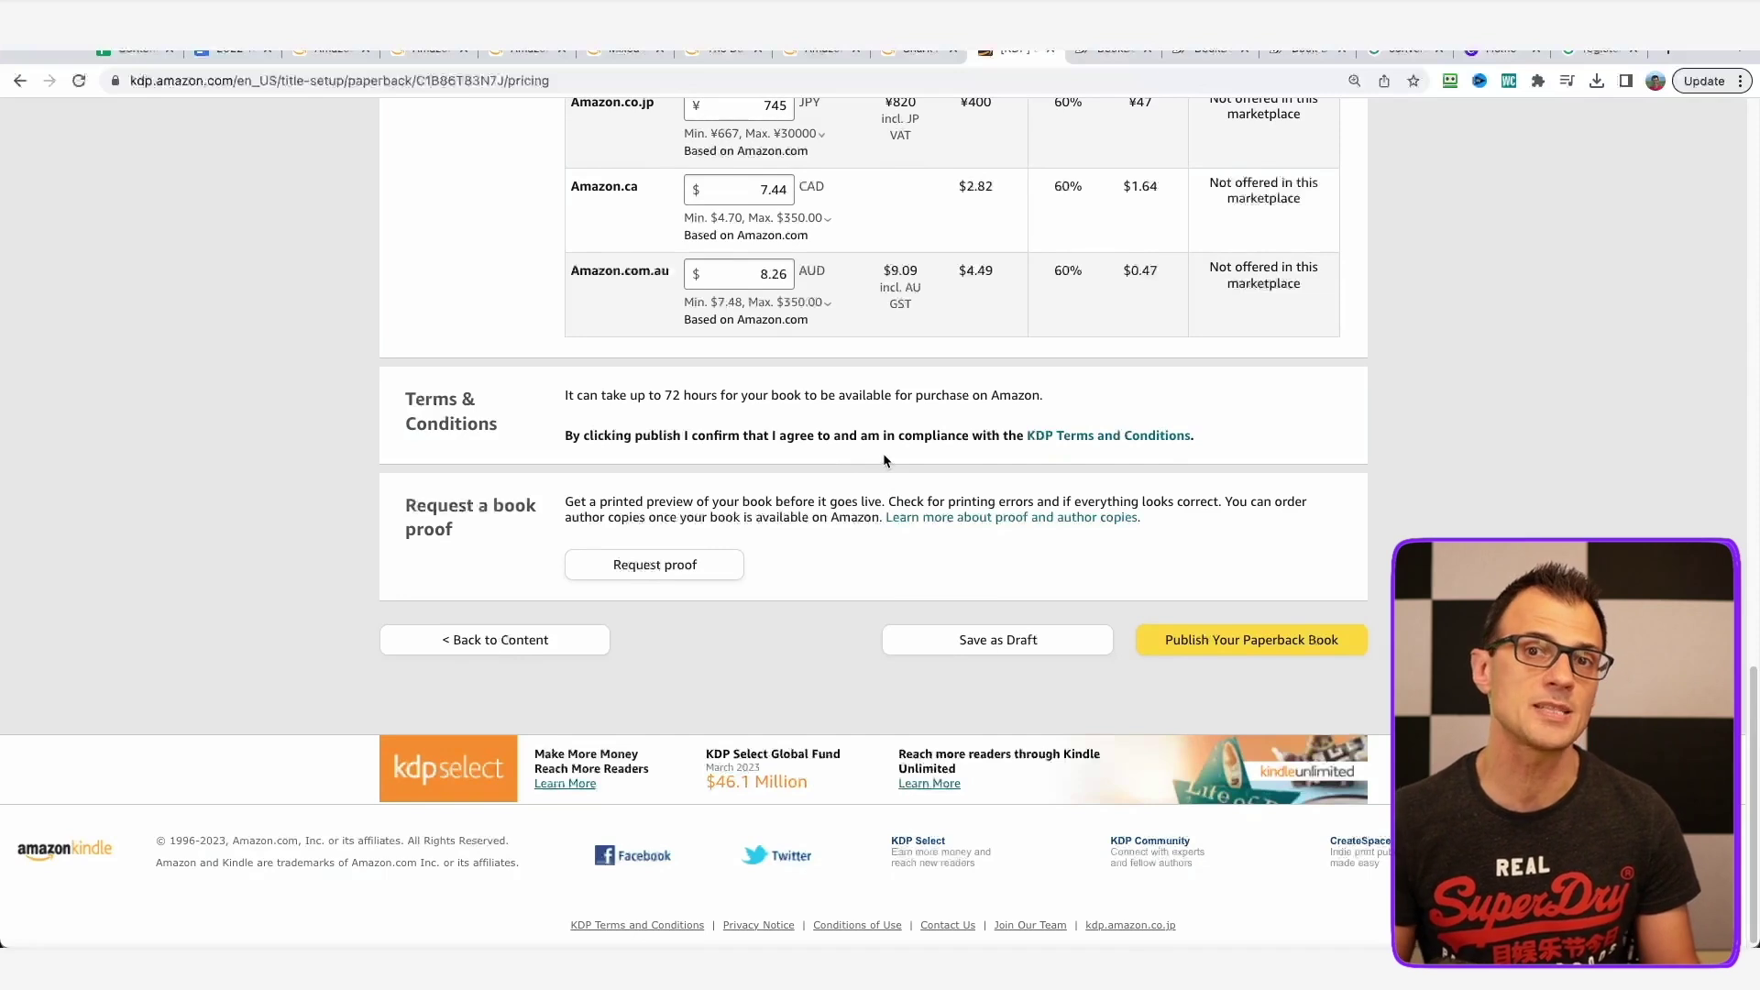
pyautogui.scroll(1, 869, 460)
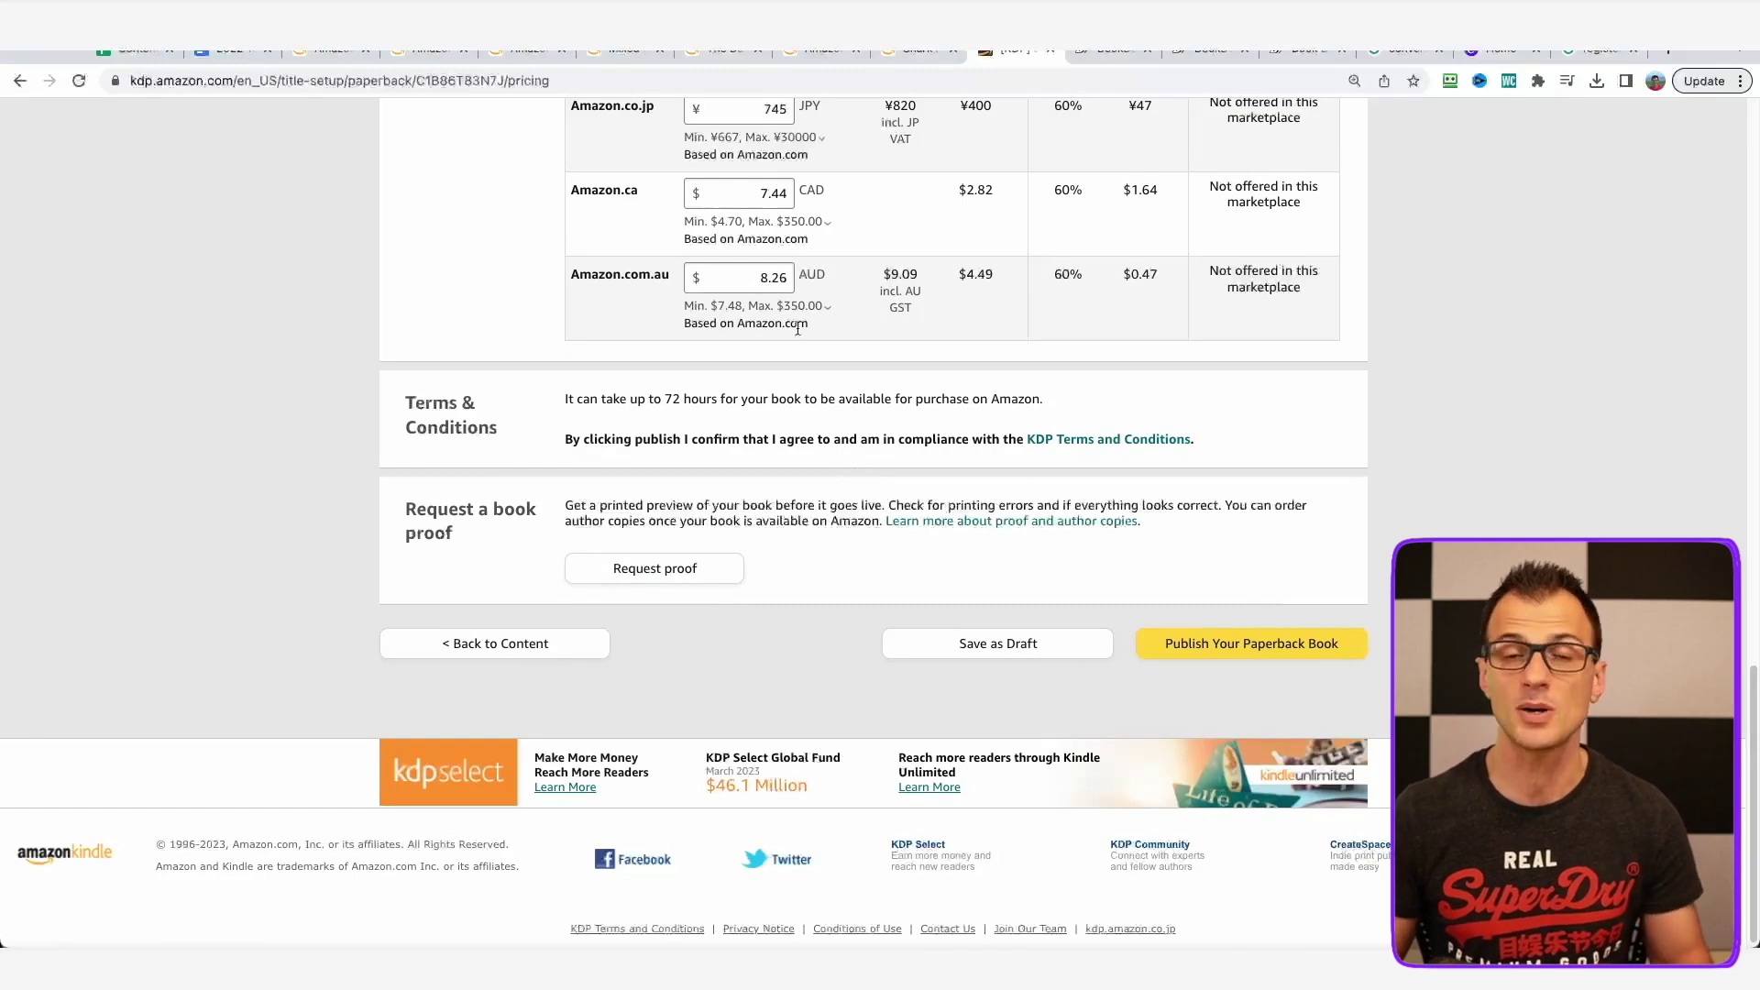
pyautogui.click(739, 304)
pyautogui.click(370, 465)
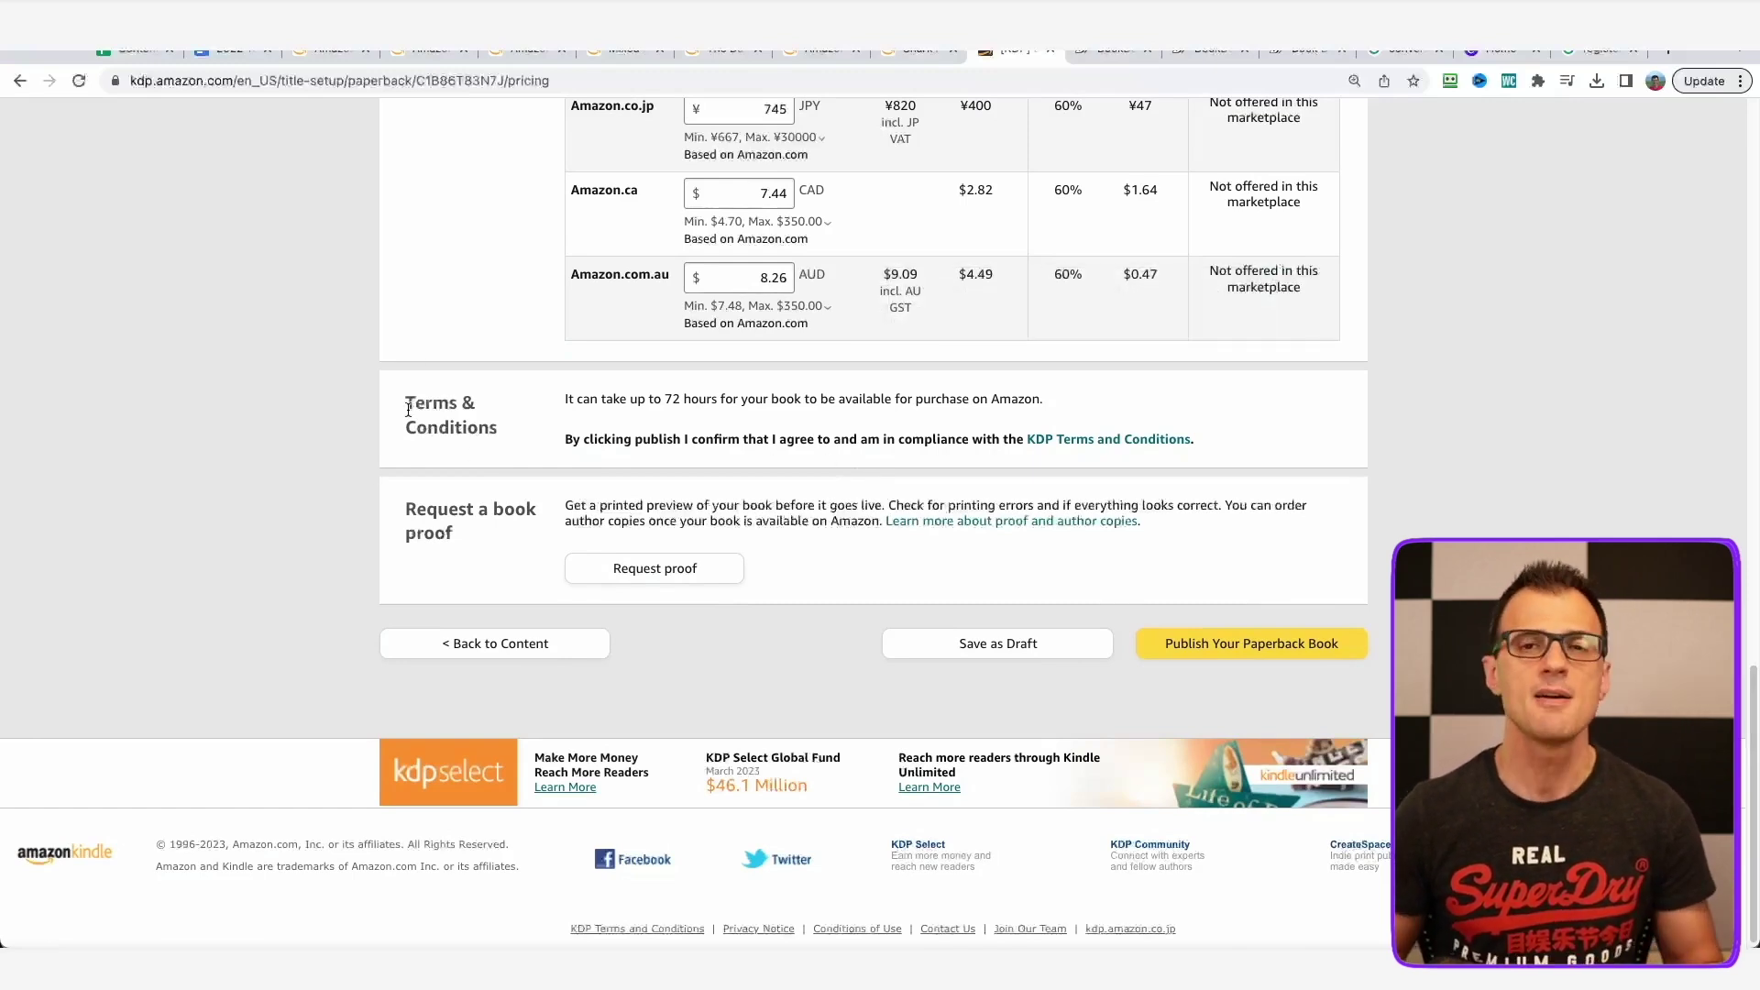